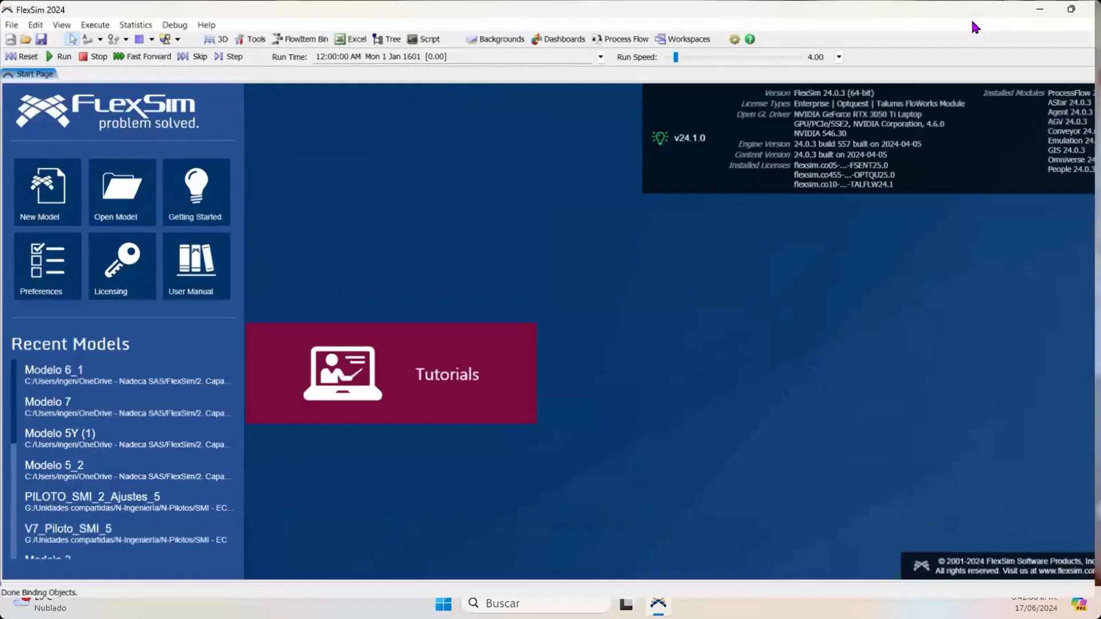
# Step: Create a new model using seconds, meters and liters, with a start time of 8:00:00 a.m. on 17/06/2024
pyautogui.click(54, 190)
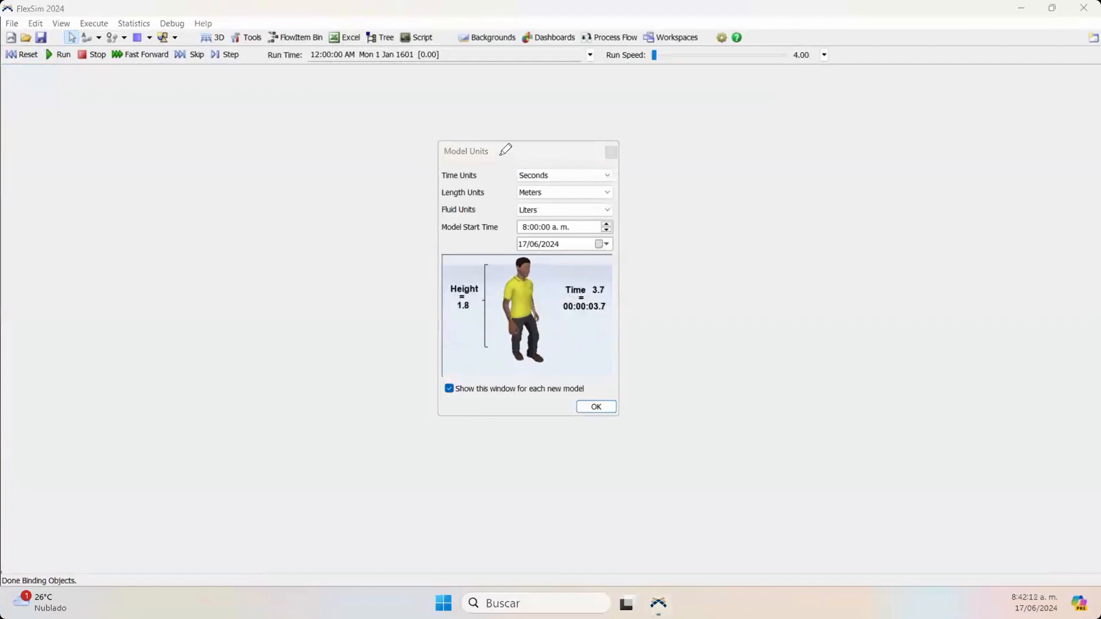
pyautogui.moveTo(492, 165)
pyautogui.mouseDown()
pyautogui.moveTo(524, 155)
pyautogui.moveTo(500, 204)
pyautogui.moveTo(537, 224)
pyautogui.mouseUp()
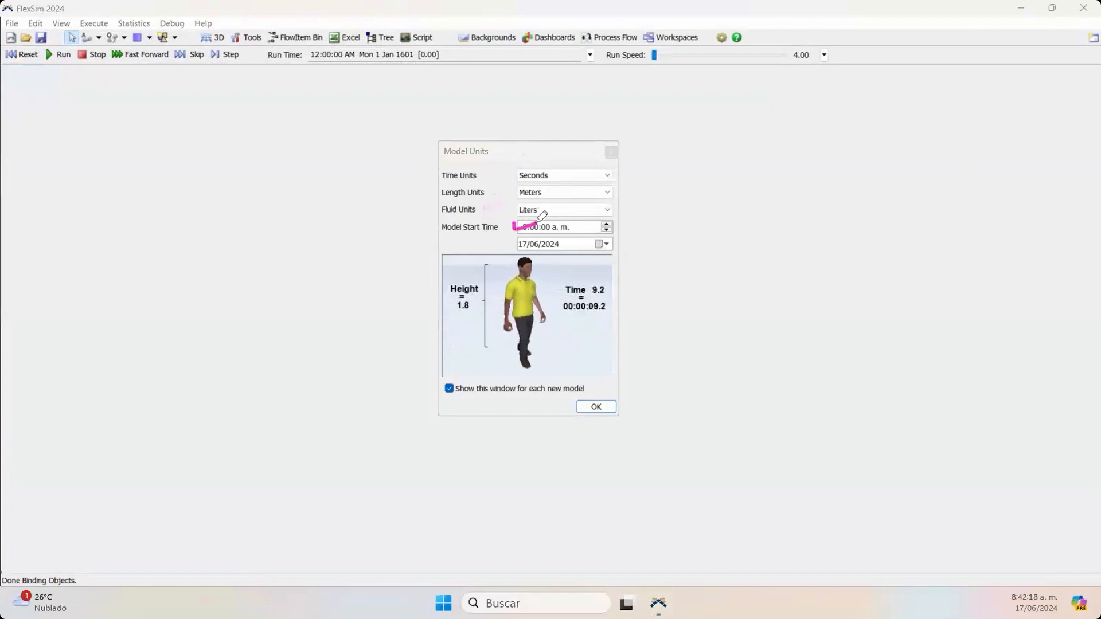
pyautogui.moveTo(507, 257)
pyautogui.mouseDown()
pyautogui.moveTo(471, 266)
pyautogui.moveTo(614, 316)
pyautogui.moveTo(483, 261)
pyautogui.mouseUp()
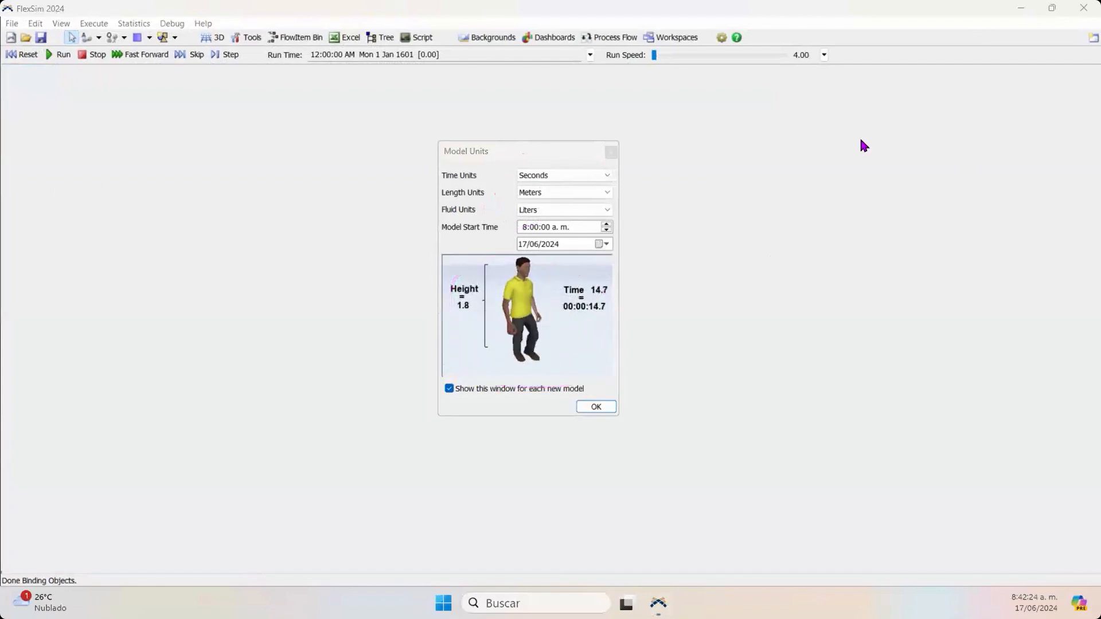
pyautogui.click(511, 150)
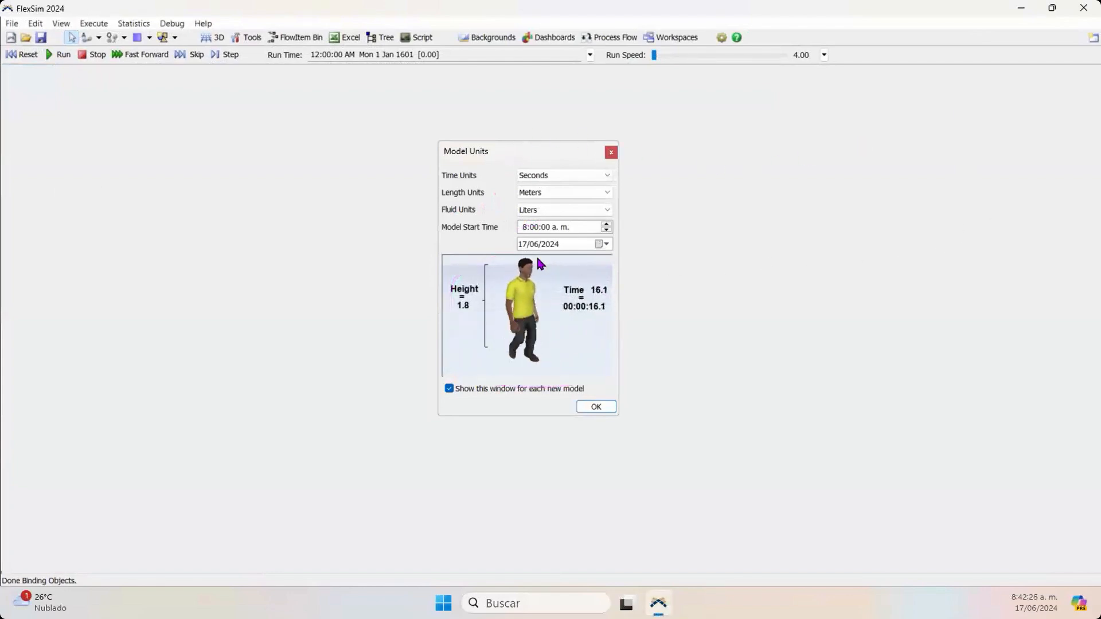
pyautogui.click(595, 405)
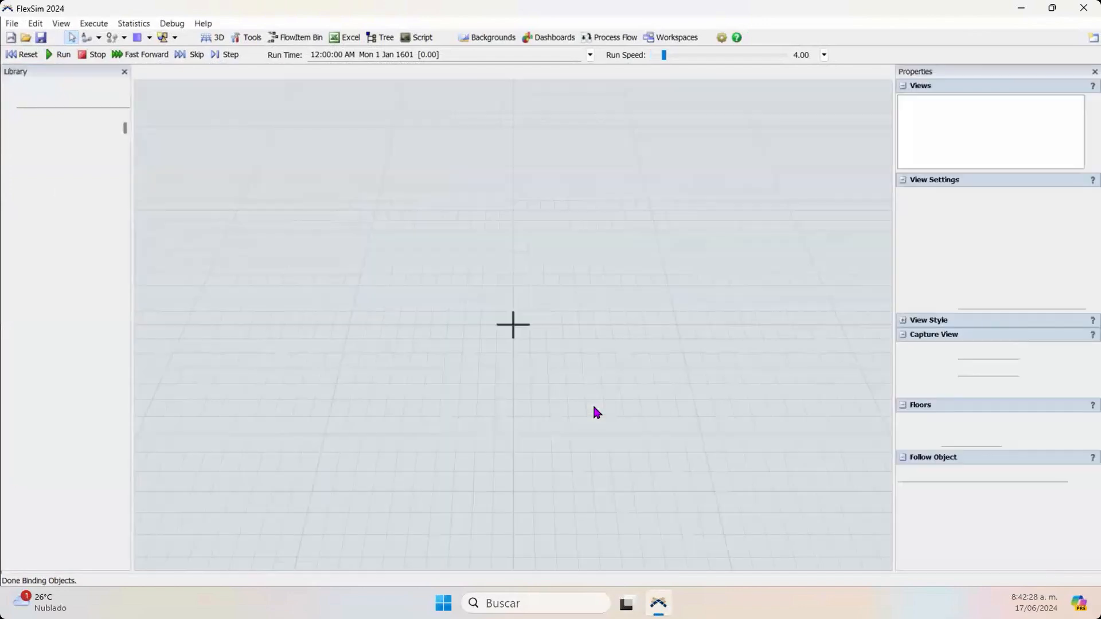
# Step: Collapse the Capture View, Floors, Follow Object and View Settings sections of the model view's properties
pyautogui.click(923, 335)
pyautogui.click(920, 350)
pyautogui.click(918, 365)
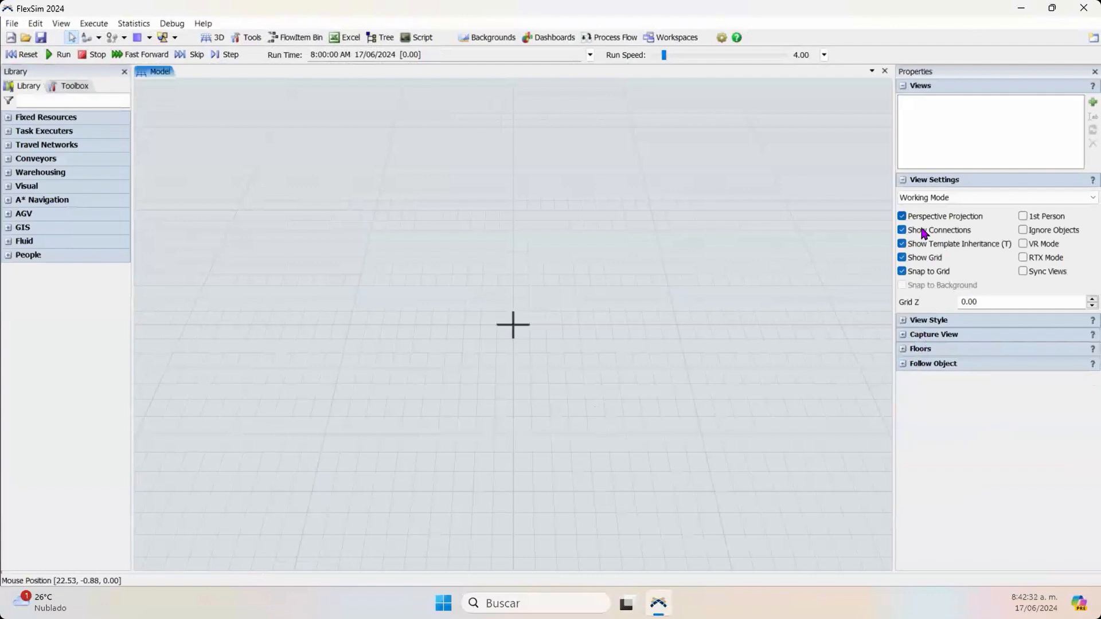
pyautogui.click(925, 180)
pyautogui.moveTo(57, 110)
pyautogui.mouseDown()
pyautogui.moveTo(69, 115)
pyautogui.moveTo(13, 132)
pyautogui.mouseUp()
pyautogui.moveTo(927, 102)
pyautogui.mouseDown()
pyautogui.moveTo(924, 115)
pyautogui.moveTo(1046, 56)
pyautogui.moveTo(979, 74)
pyautogui.mouseUp()
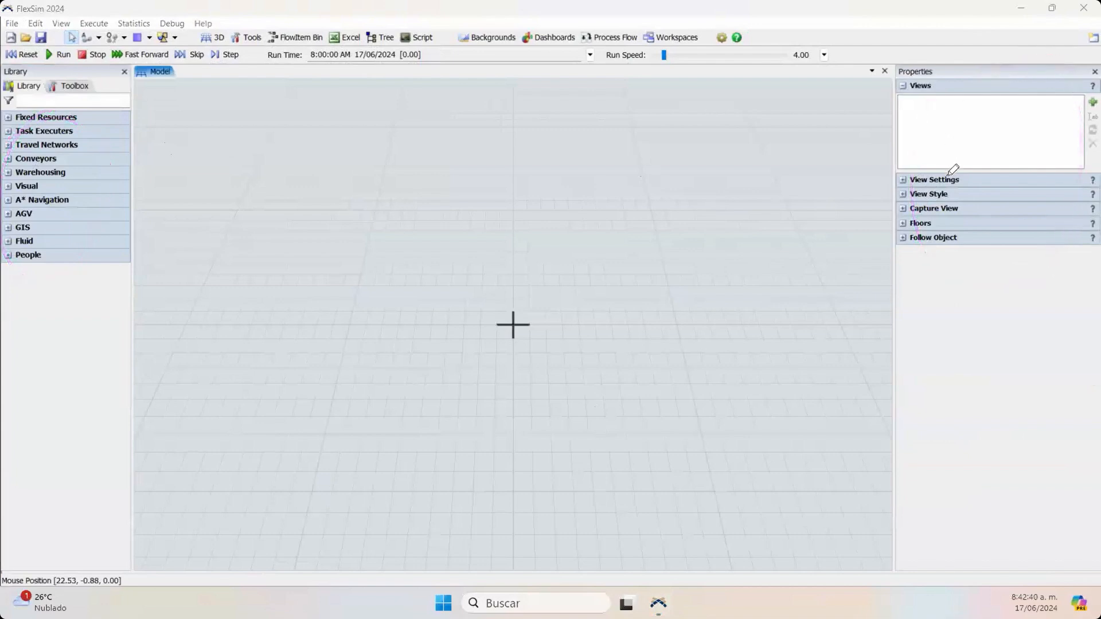
pyautogui.click(63, 87)
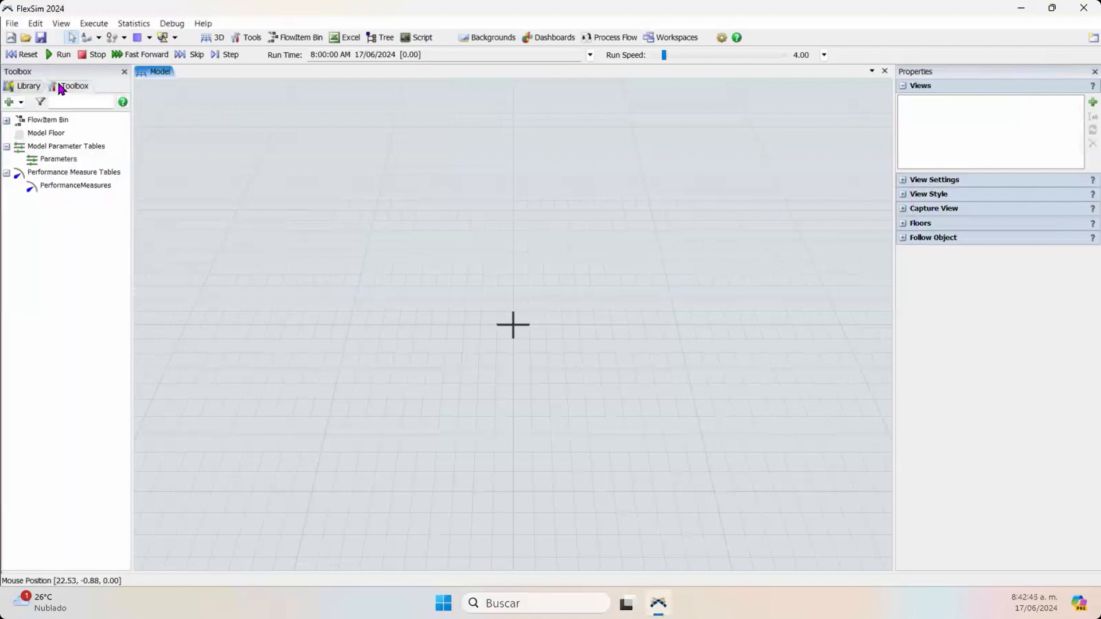
pyautogui.click(10, 103)
pyautogui.moveTo(105, 153)
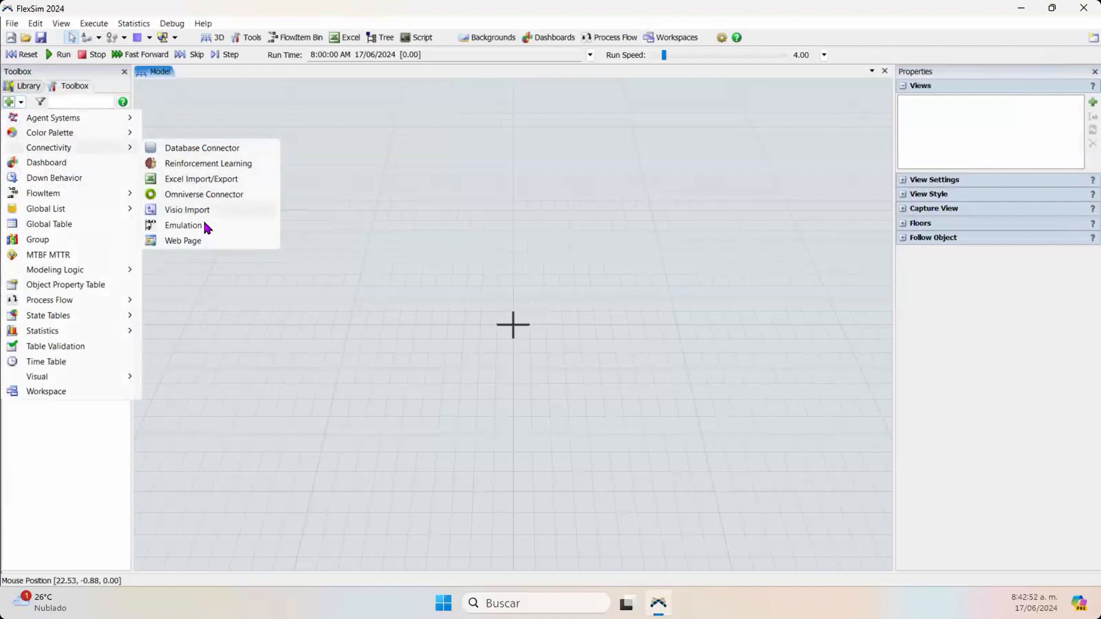
pyautogui.click(489, 15)
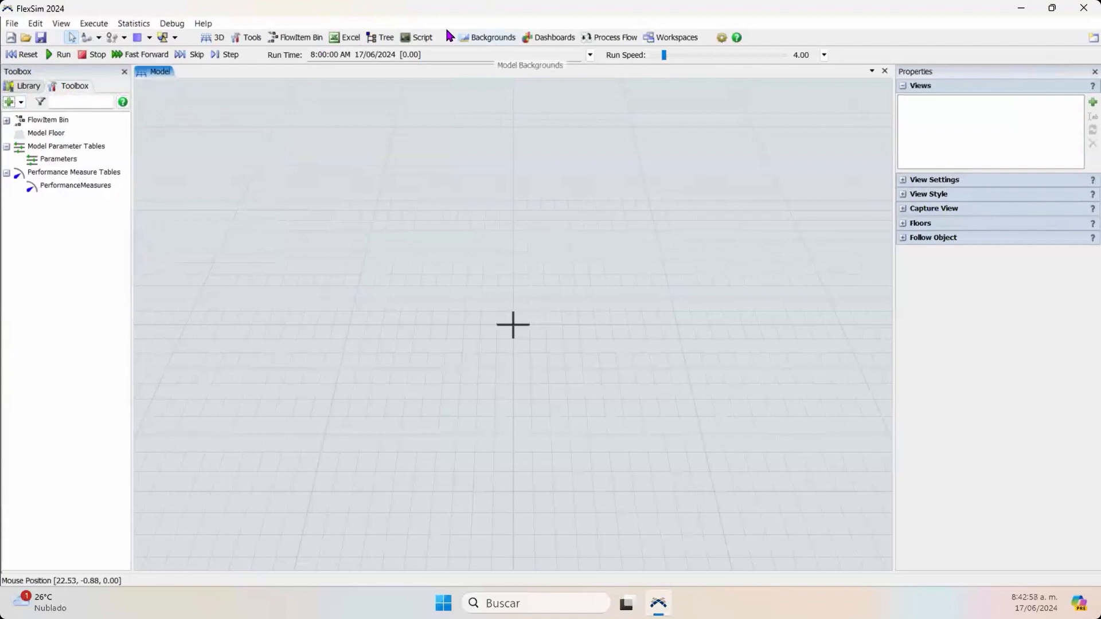
pyautogui.click(130, 24)
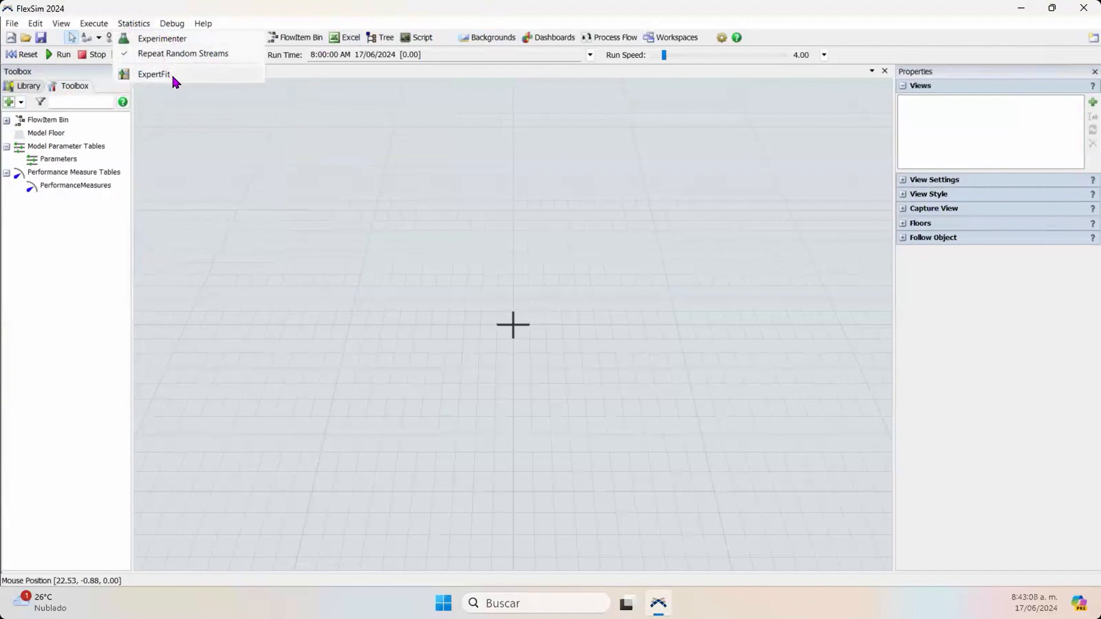
pyautogui.click(523, 10)
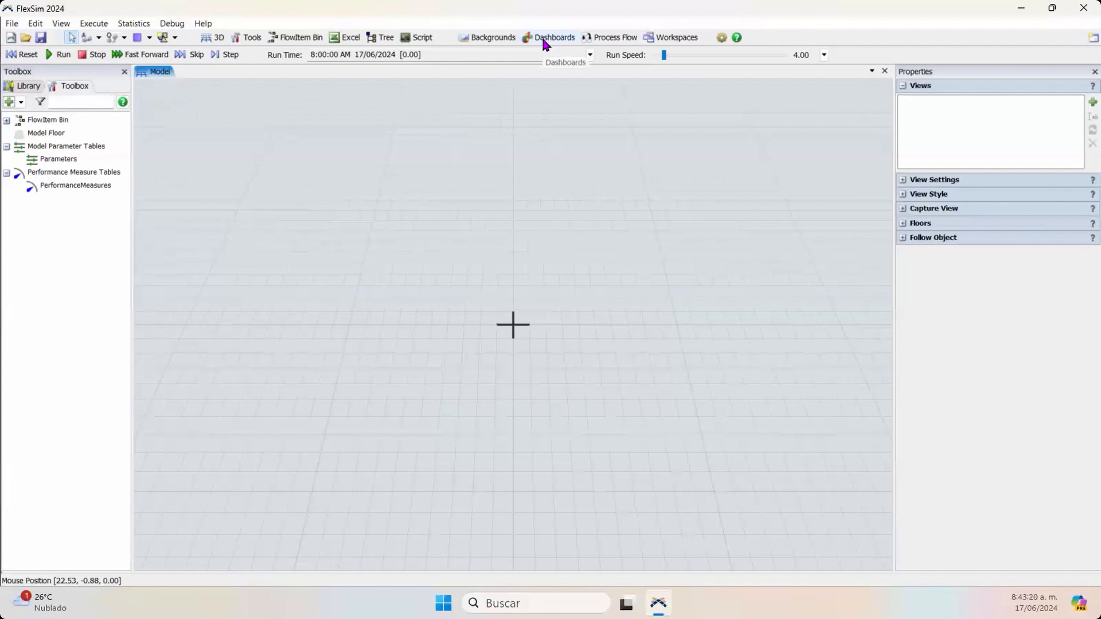
# Step: Expand the Fixed Resources library group and place a Processor near the grid origin
pyautogui.click(29, 86)
pyautogui.click(63, 118)
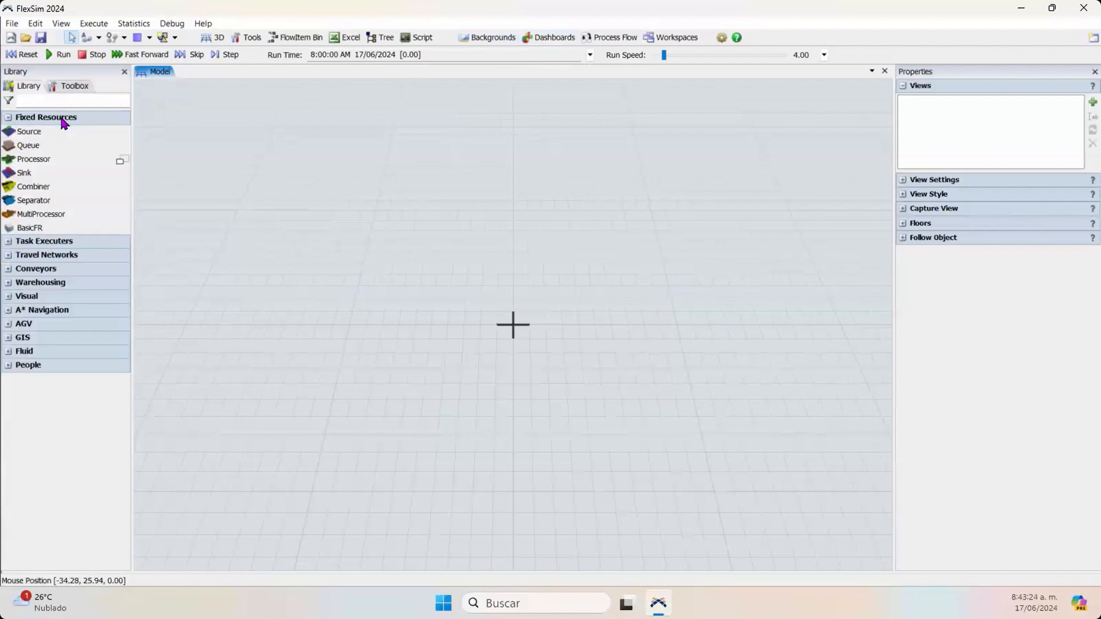
pyautogui.moveTo(534, 330); pyautogui.dragTo(484, 275)
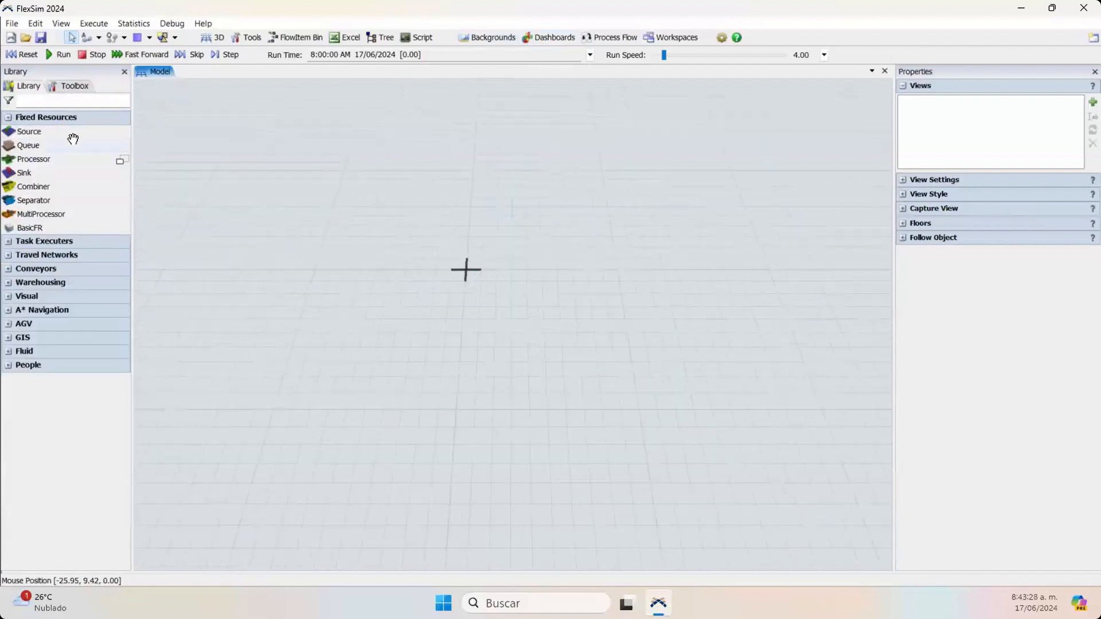
pyautogui.moveTo(55, 157); pyautogui.dragTo(499, 288)
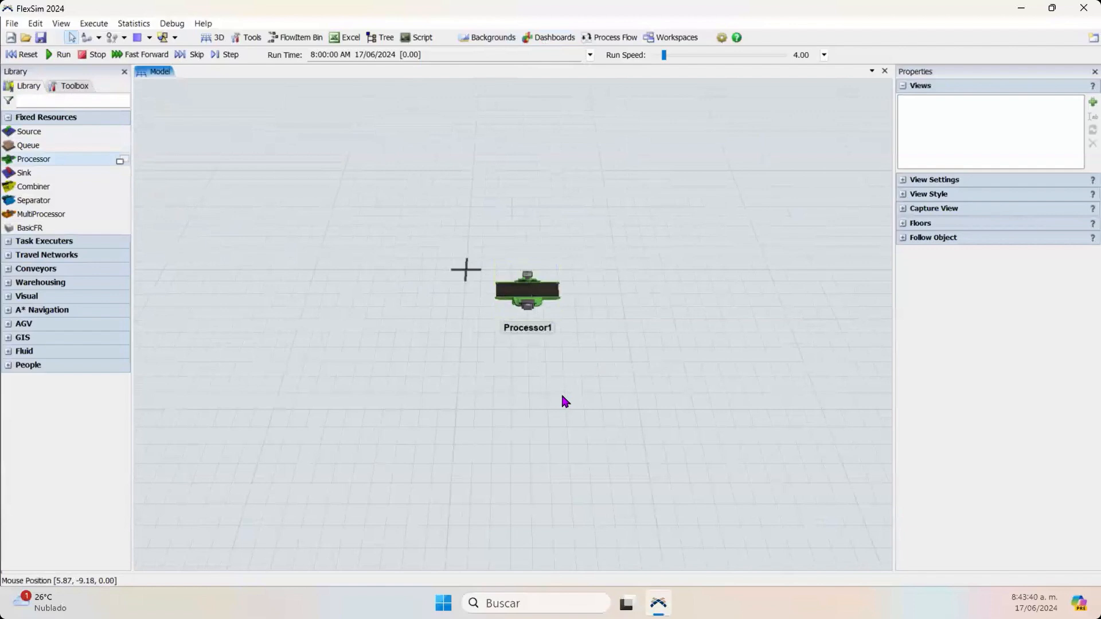
# Step: Examine the processor in the 3D view from different positions, zoom levels and angles
pyautogui.moveTo(534, 390); pyautogui.dragTo(239, 378)
pyautogui.moveTo(787, 379); pyautogui.dragTo(524, 359)
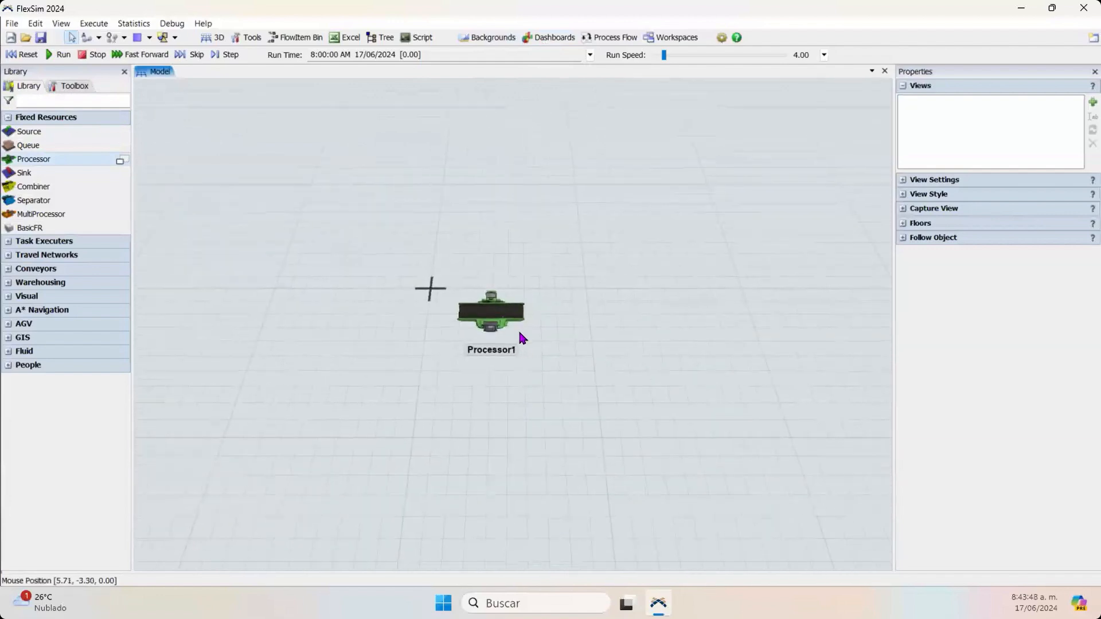
pyautogui.scroll(6, 522, 321)
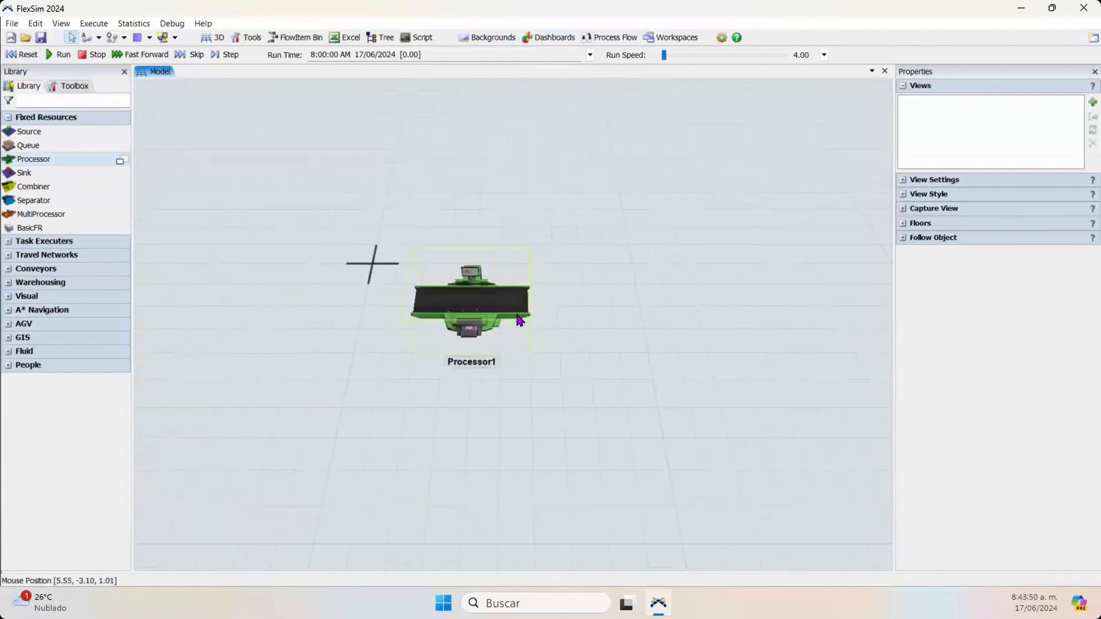
pyautogui.scroll(-2, 515, 320)
pyautogui.scroll(-10, 515, 317)
pyautogui.scroll(14, 514, 316)
pyautogui.scroll(-6, 514, 320)
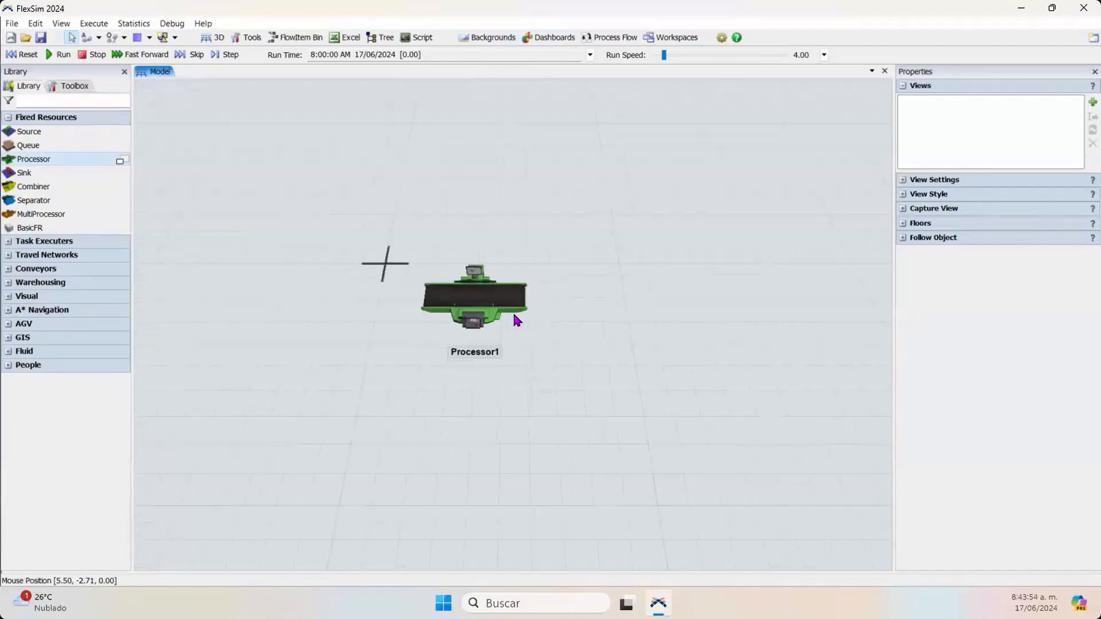
pyautogui.scroll(3, 533, 328)
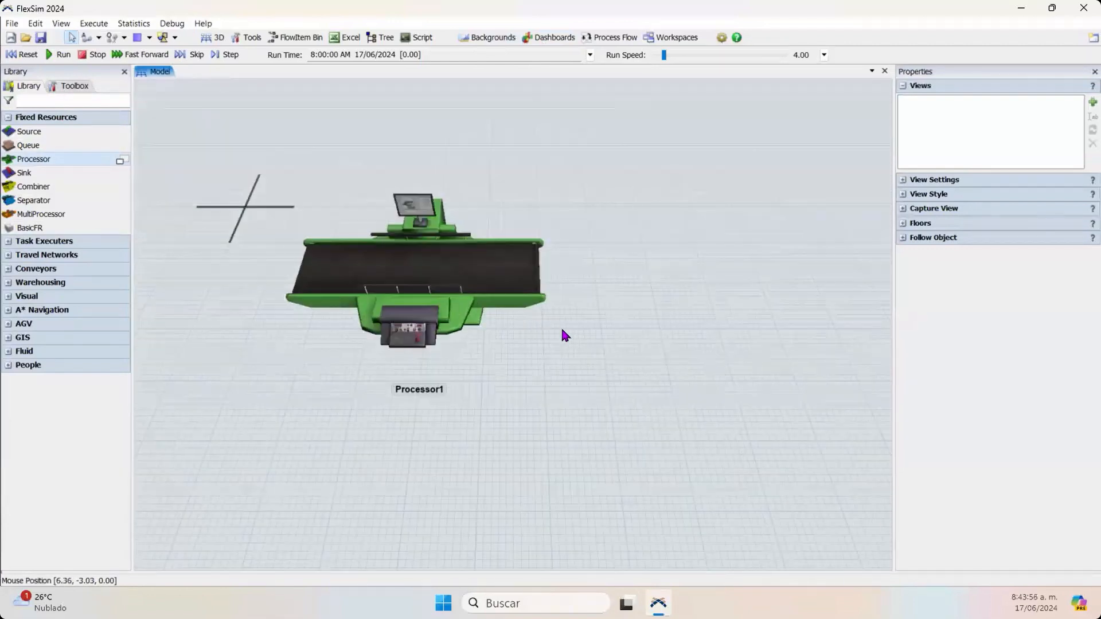
pyautogui.moveTo(631, 381)
pyautogui.mouseDown(button='right')
pyautogui.moveTo(579, 380)
pyautogui.moveTo(565, 364)
pyautogui.moveTo(575, 344)
pyautogui.moveTo(641, 326)
pyautogui.moveTo(658, 385)
pyautogui.moveTo(614, 432)
pyautogui.moveTo(530, 407)
pyautogui.moveTo(545, 339)
pyautogui.moveTo(604, 324)
pyautogui.moveTo(645, 364)
pyautogui.moveTo(612, 411)
pyautogui.moveTo(596, 388)
pyautogui.moveTo(631, 386)
pyautogui.moveTo(619, 379)
pyautogui.mouseUp(button='right')
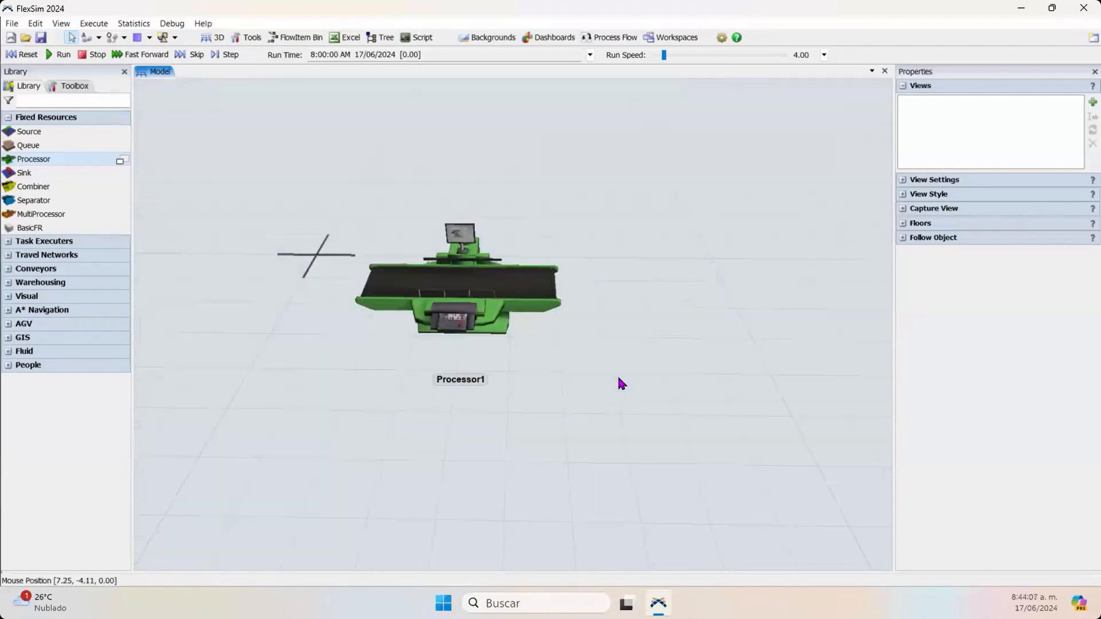
# Step: Move the processor slightly on the grid and resize it to about 3.70 × 3.70 × 1.48 m
pyautogui.click(471, 292)
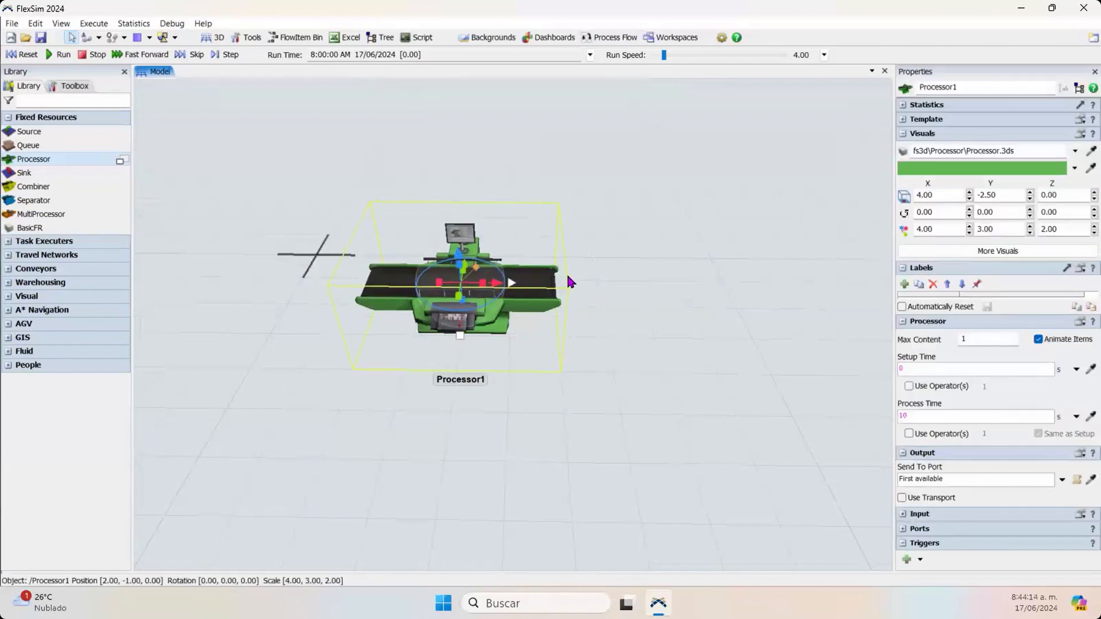
pyautogui.scroll(-2, 379, 289)
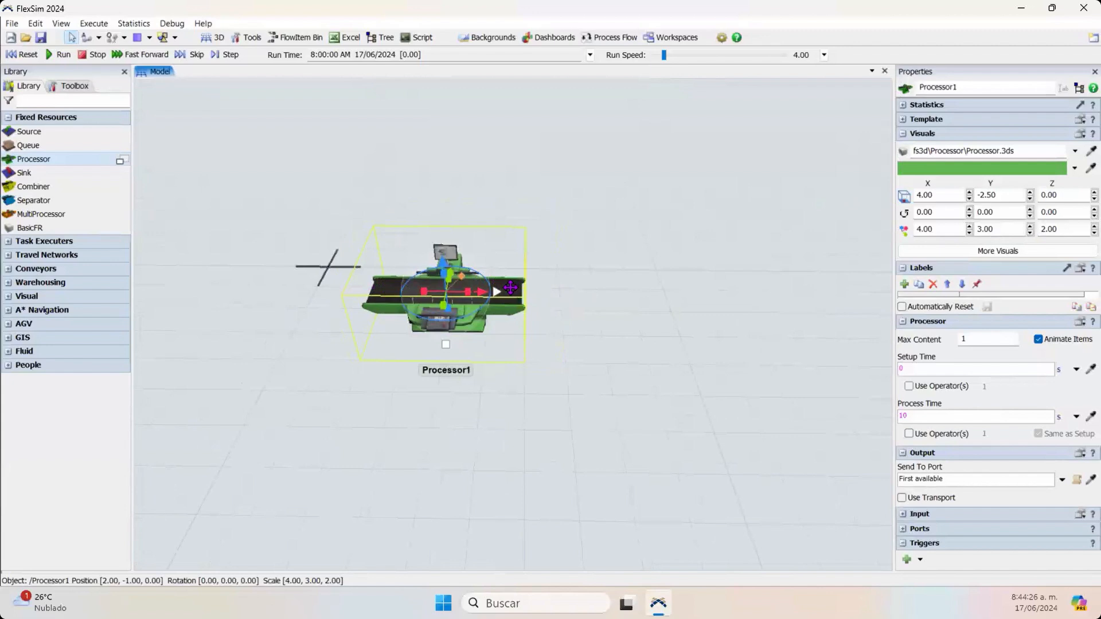
pyautogui.moveTo(509, 288); pyautogui.dragTo(477, 309)
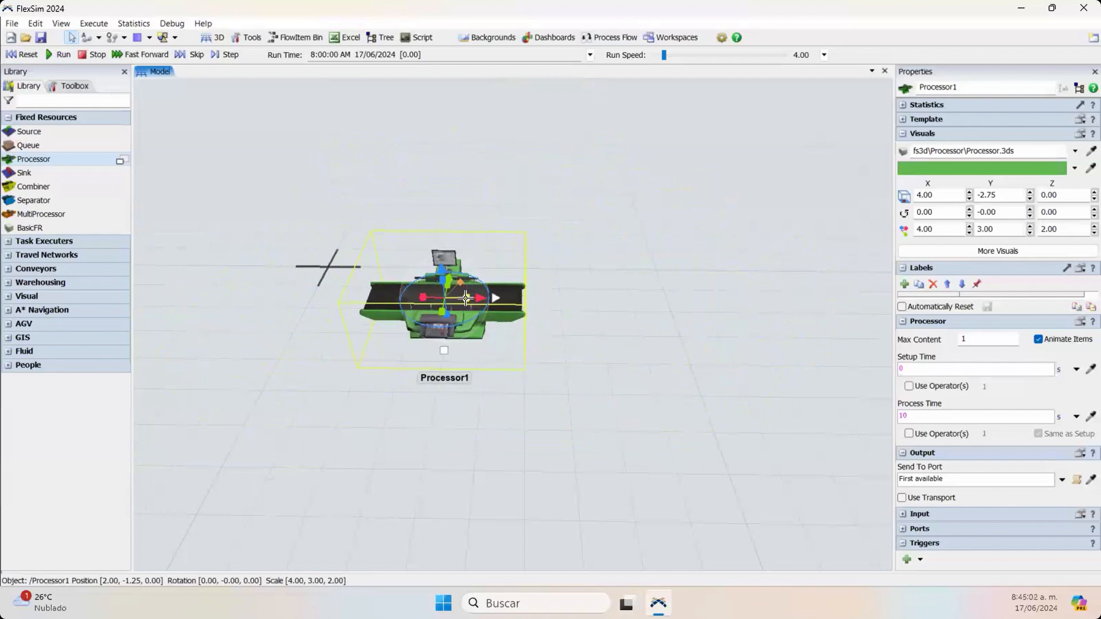
pyautogui.moveTo(466, 298); pyautogui.dragTo(467, 381)
pyautogui.moveTo(476, 307)
pyautogui.mouseDown()
pyautogui.moveTo(575, 290)
pyautogui.moveTo(659, 249)
pyautogui.moveTo(467, 320)
pyautogui.moveTo(459, 307)
pyautogui.moveTo(486, 315)
pyautogui.mouseUp()
pyautogui.click(586, 315)
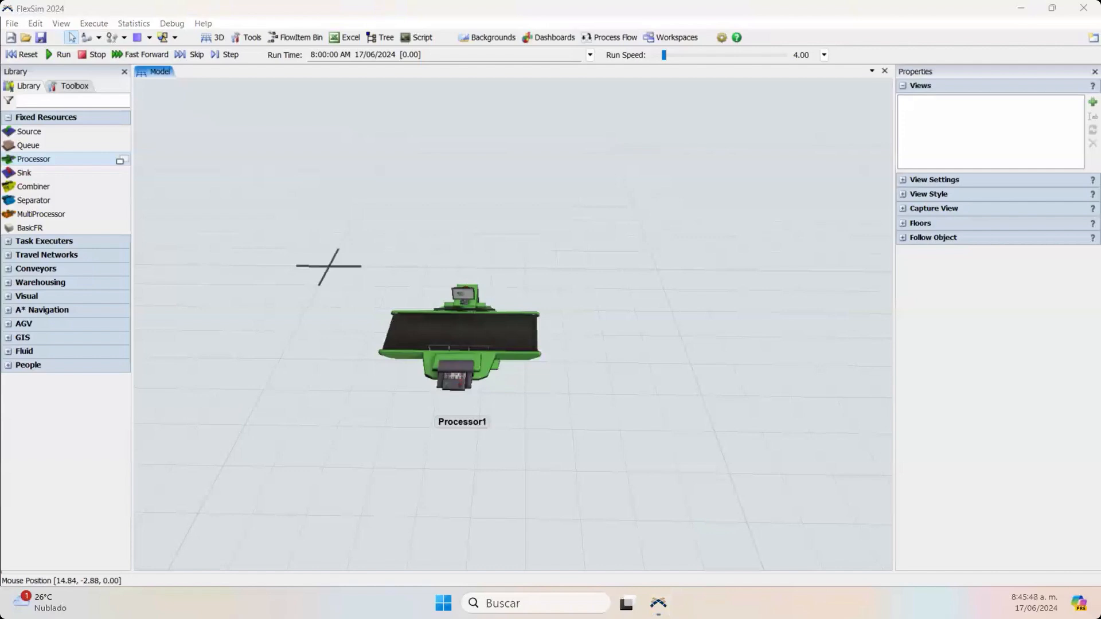
# Step: Add a Source beside the grid origin and switch the model to the top view
pyautogui.moveTo(613, 417); pyautogui.dragTo(654, 376)
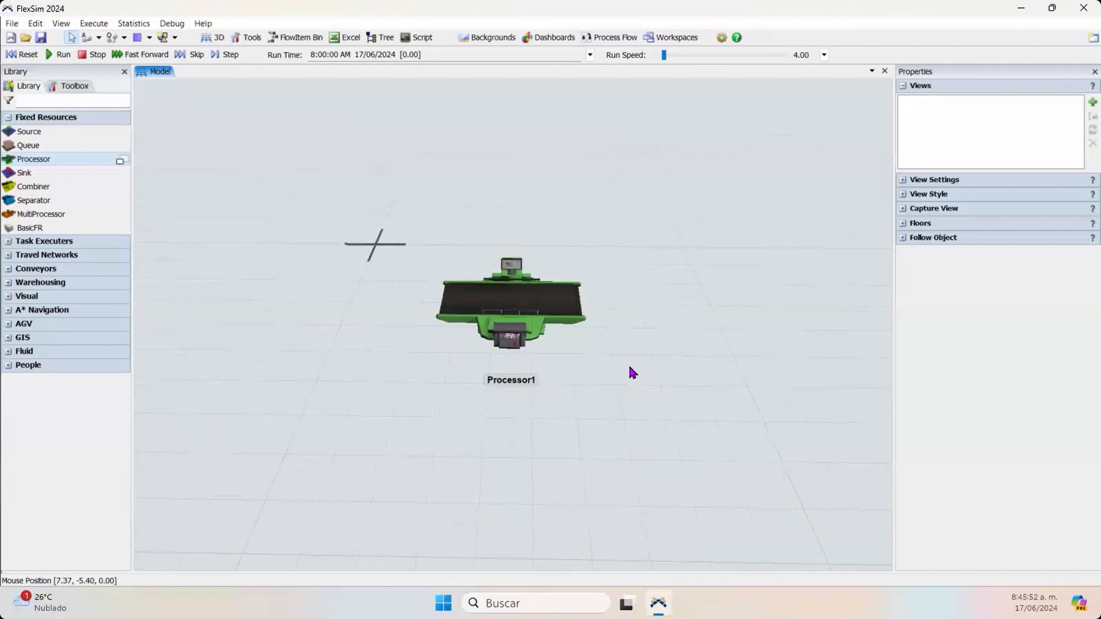
pyautogui.moveTo(628, 363); pyautogui.dragTo(596, 360)
pyautogui.moveTo(86, 132); pyautogui.dragTo(374, 260)
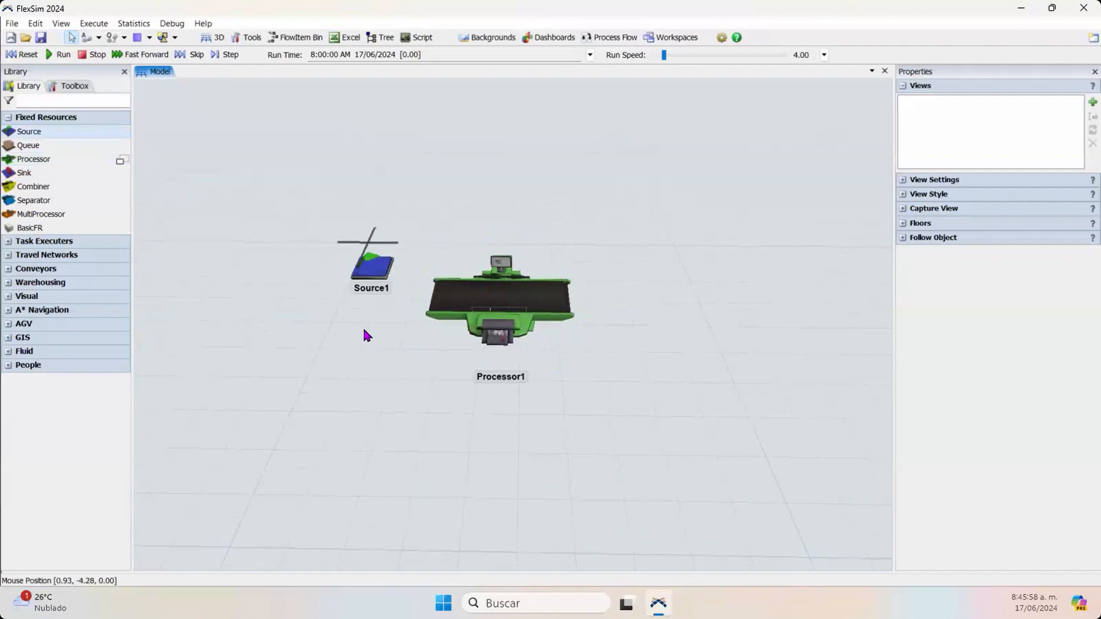
pyautogui.rightClick(365, 331)
pyautogui.click(486, 427)
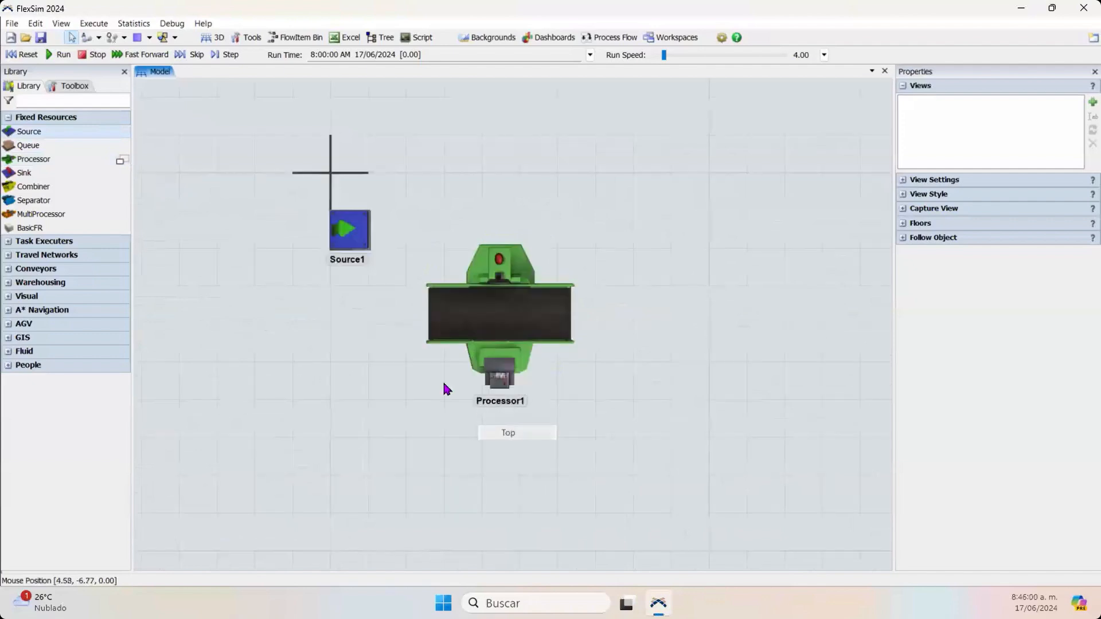
# Step: Move the processor to about X 10.21, Y -2.38, and add a Queue before it and a Sink after it
pyautogui.moveTo(530, 318); pyautogui.dragTo(759, 259)
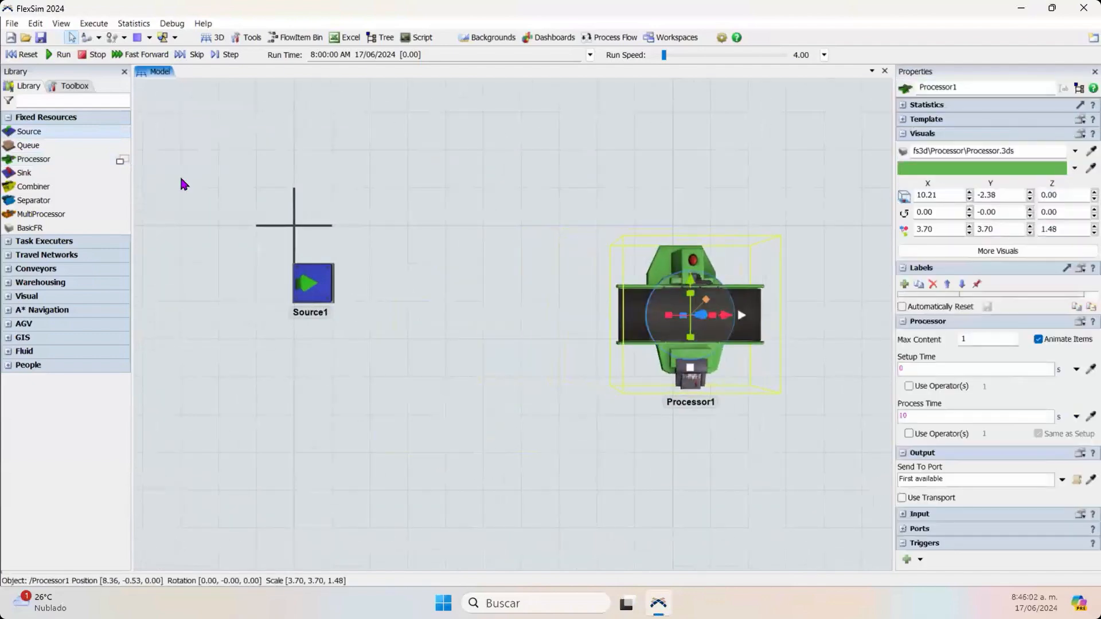
pyautogui.moveTo(57, 146); pyautogui.dragTo(377, 267)
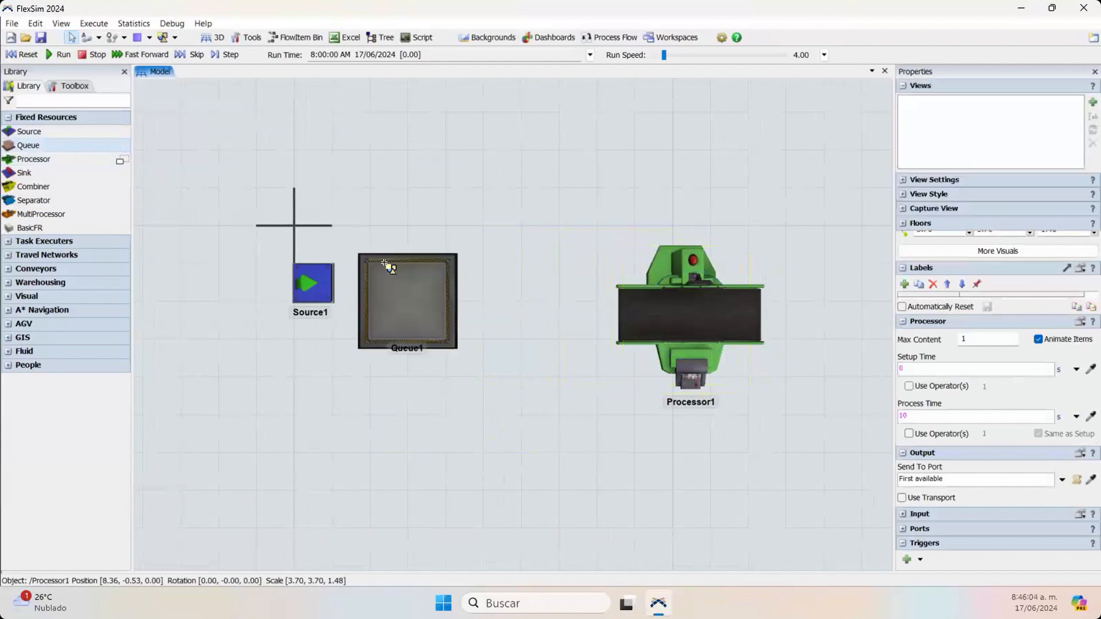
pyautogui.moveTo(567, 415); pyautogui.dragTo(259, 317)
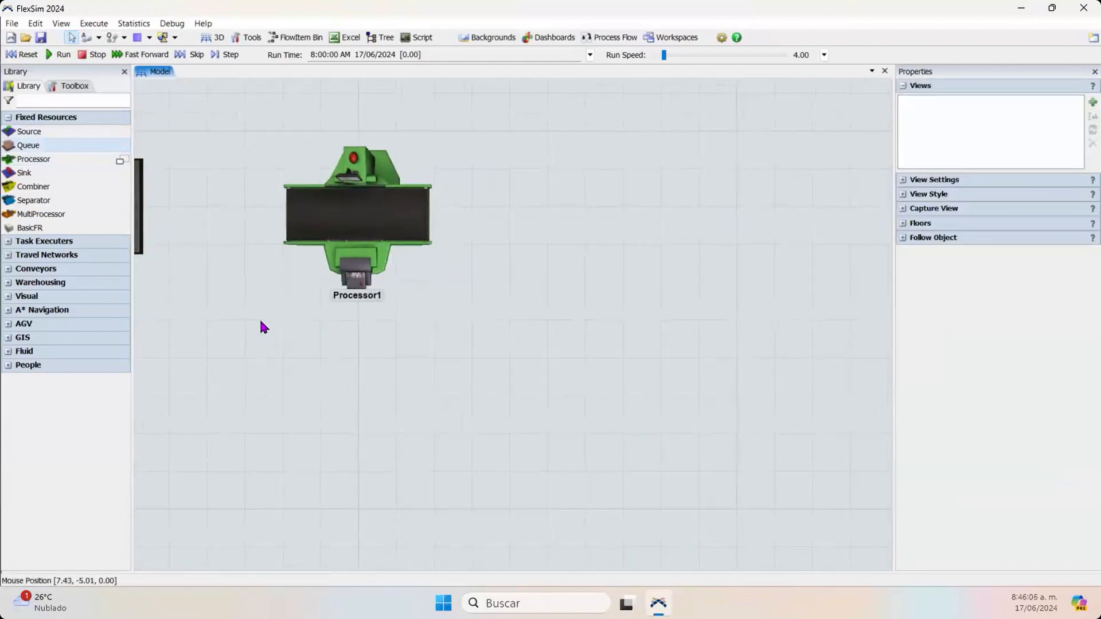
pyautogui.moveTo(58, 172); pyautogui.dragTo(523, 218)
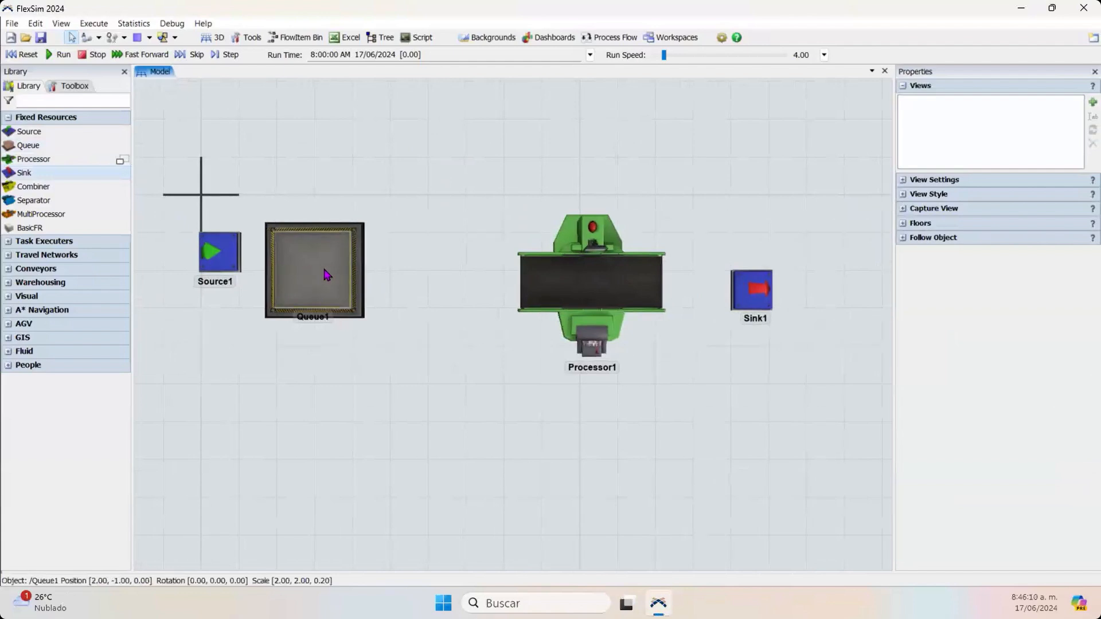
# Step: Shift the queue toward the processor, and resize the processor to about 2.78 m in Y at about X 9.85, Y -2.39
pyautogui.click(326, 273)
pyautogui.click(595, 267)
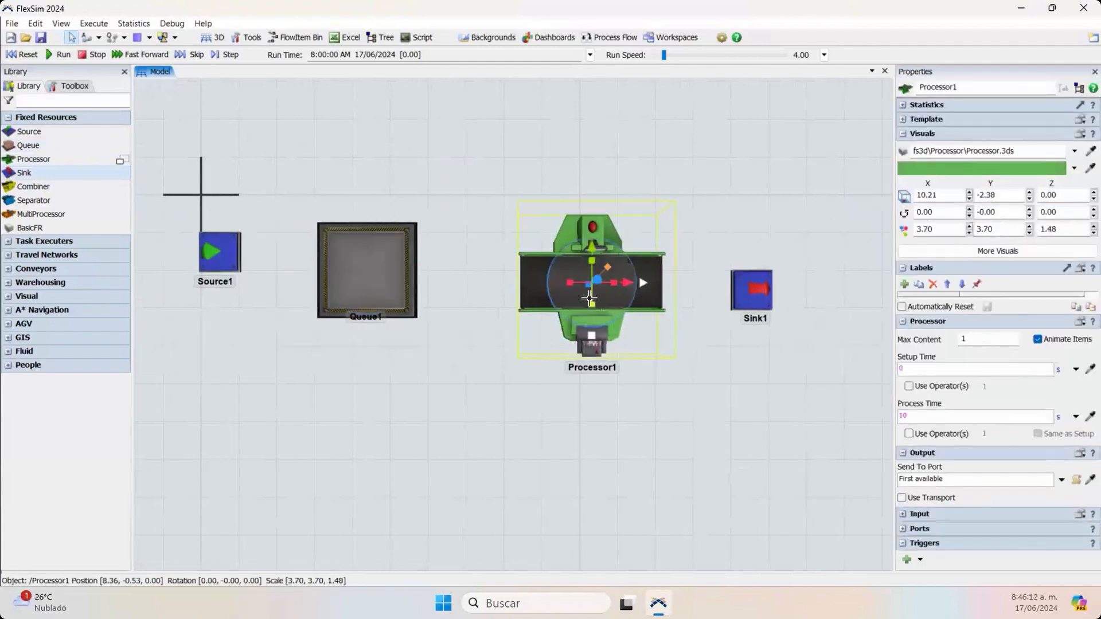
pyautogui.moveTo(591, 301)
pyautogui.mouseDown()
pyautogui.moveTo(594, 253)
pyautogui.moveTo(591, 292)
pyautogui.moveTo(617, 303)
pyautogui.moveTo(600, 302)
pyautogui.mouseUp()
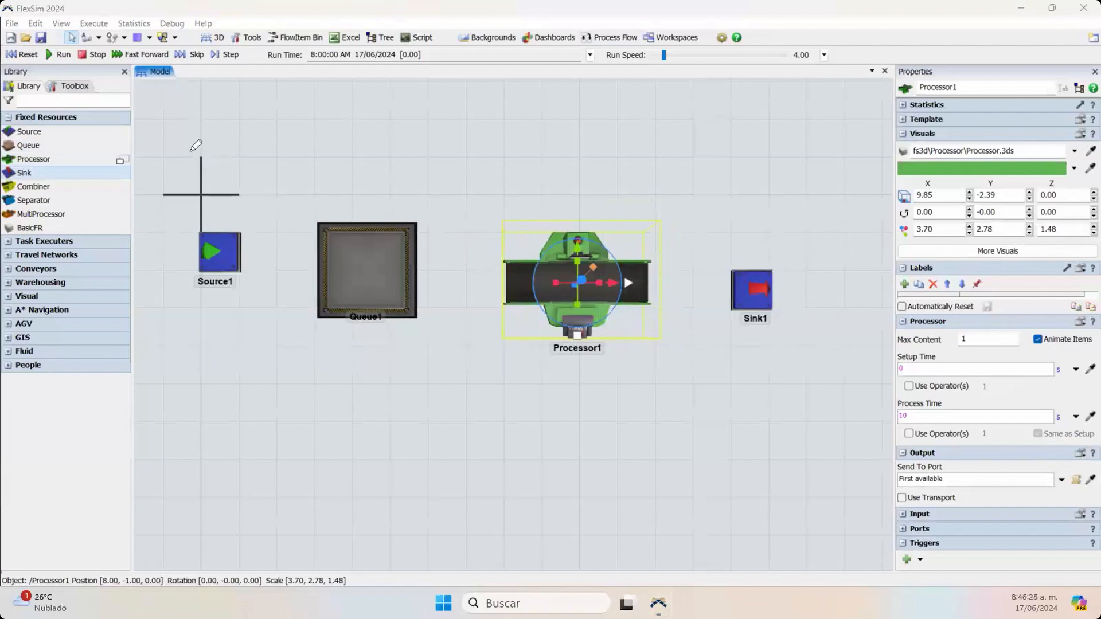
pyautogui.moveTo(191, 150)
pyautogui.mouseDown()
pyautogui.moveTo(318, 145)
pyautogui.moveTo(757, 185)
pyautogui.moveTo(768, 169)
pyautogui.moveTo(717, 173)
pyautogui.mouseUp()
pyautogui.moveTo(778, 216); pyautogui.dragTo(775, 223)
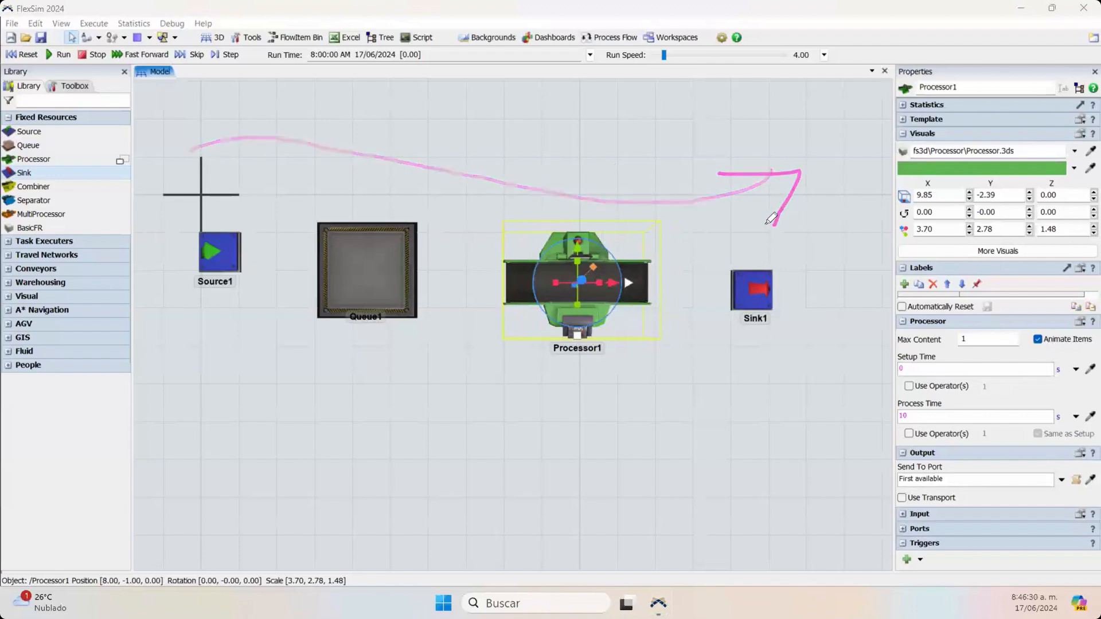
pyautogui.moveTo(215, 366)
pyautogui.mouseDown()
pyautogui.moveTo(506, 413)
pyautogui.moveTo(724, 367)
pyautogui.moveTo(714, 368)
pyautogui.mouseUp()
pyautogui.moveTo(789, 368); pyautogui.dragTo(765, 427)
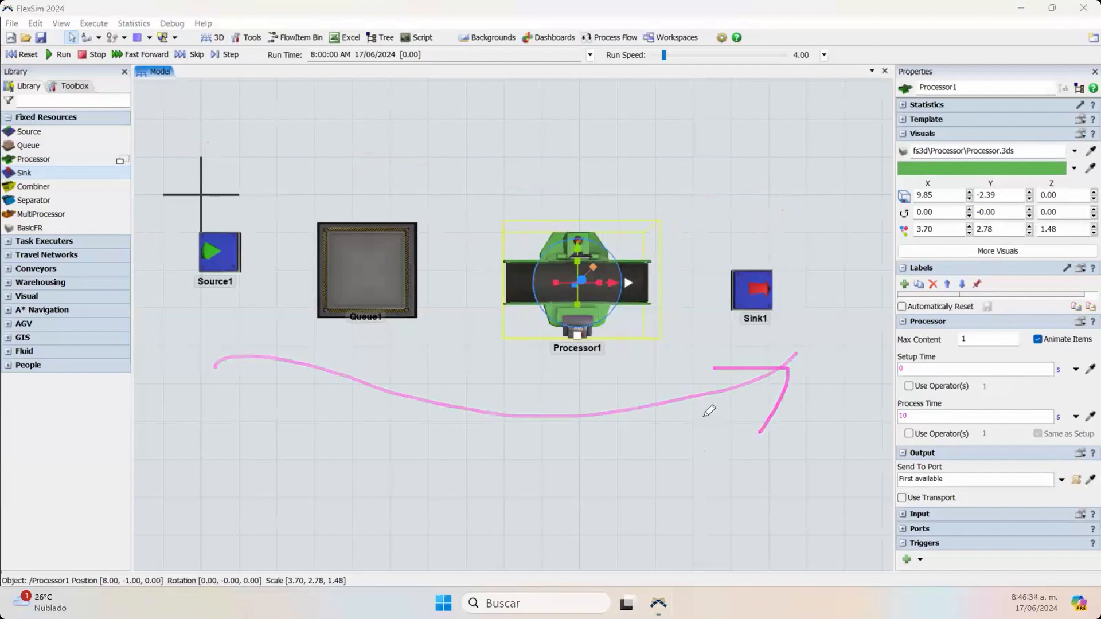
pyautogui.moveTo(180, 126)
pyautogui.mouseDown()
pyautogui.moveTo(579, 221)
pyautogui.moveTo(860, 328)
pyautogui.mouseUp()
pyautogui.moveTo(812, 297); pyautogui.dragTo(835, 377)
pyautogui.click(680, 412)
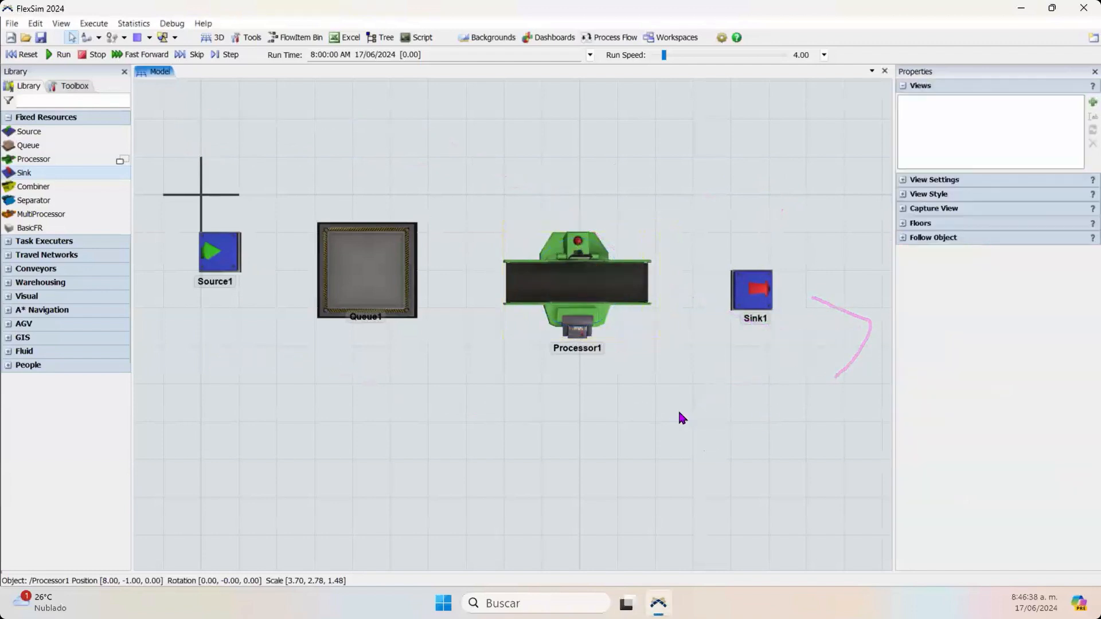
# Step: Return the tilted model view to the top view
pyautogui.moveTo(680, 412); pyautogui.dragTo(681, 413, button='right')
pyautogui.rightClick(438, 405)
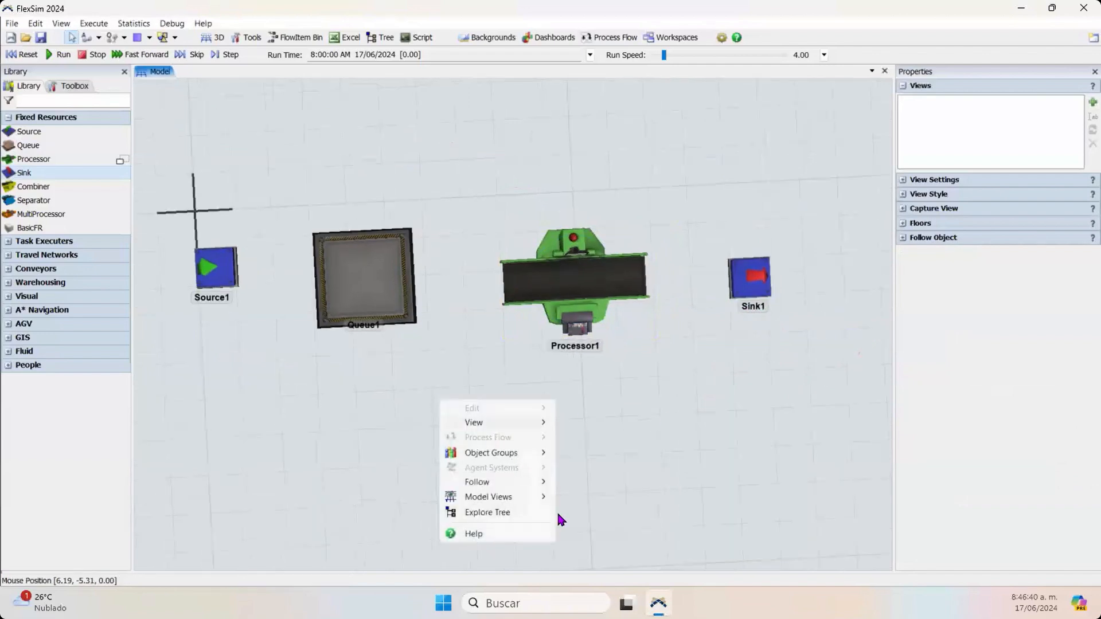
pyautogui.moveTo(527, 497)
pyautogui.click(576, 498)
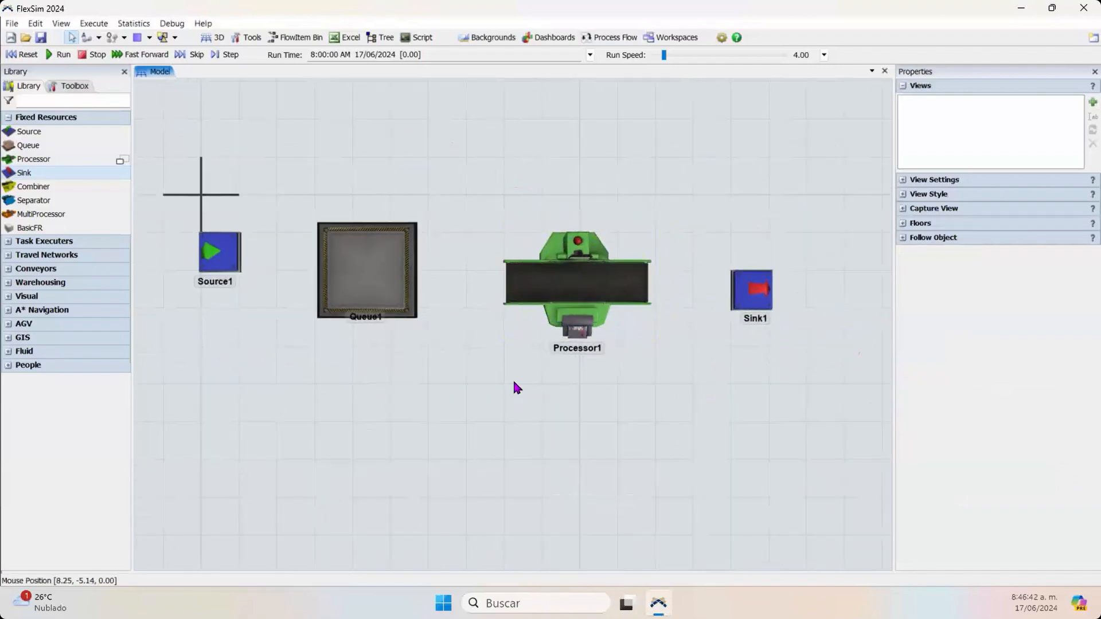
# Step: Collapse the queue's Visuals, Labels, Queue, Output and Triggers property sections and expand its Ports section
pyautogui.click(365, 228)
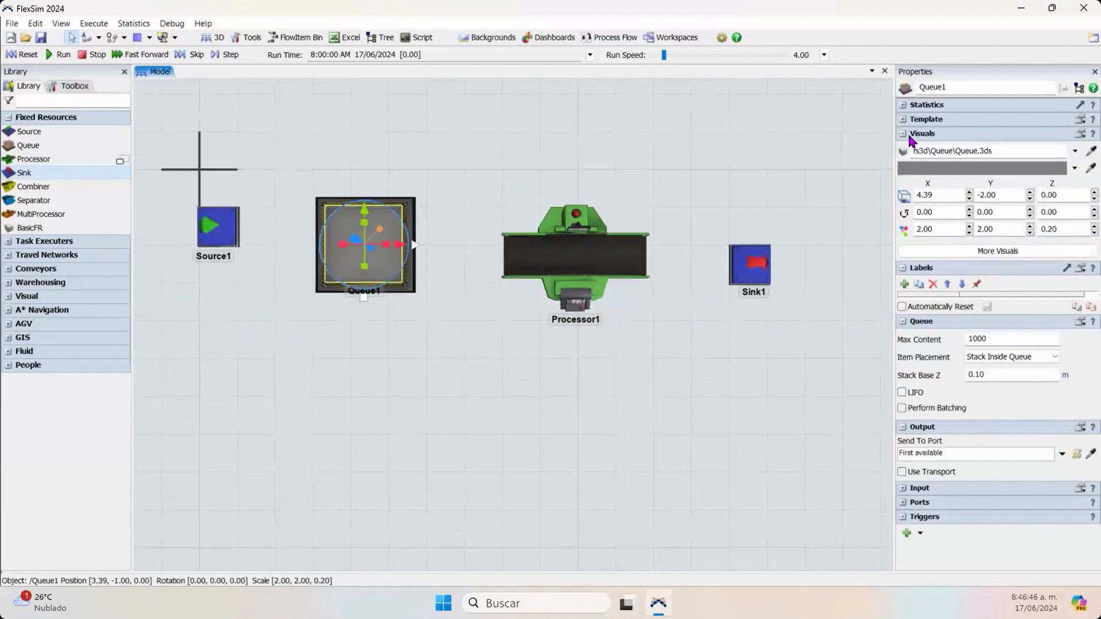
pyautogui.click(903, 133)
pyautogui.click(903, 148)
pyautogui.click(924, 163)
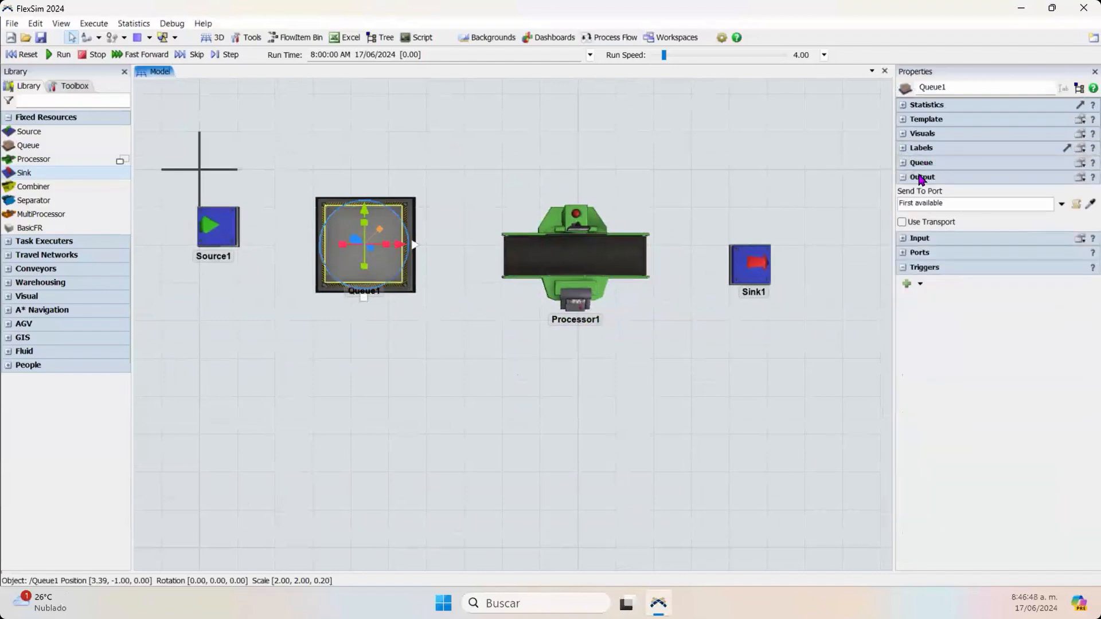
pyautogui.click(920, 177)
pyautogui.click(918, 221)
pyautogui.click(918, 206)
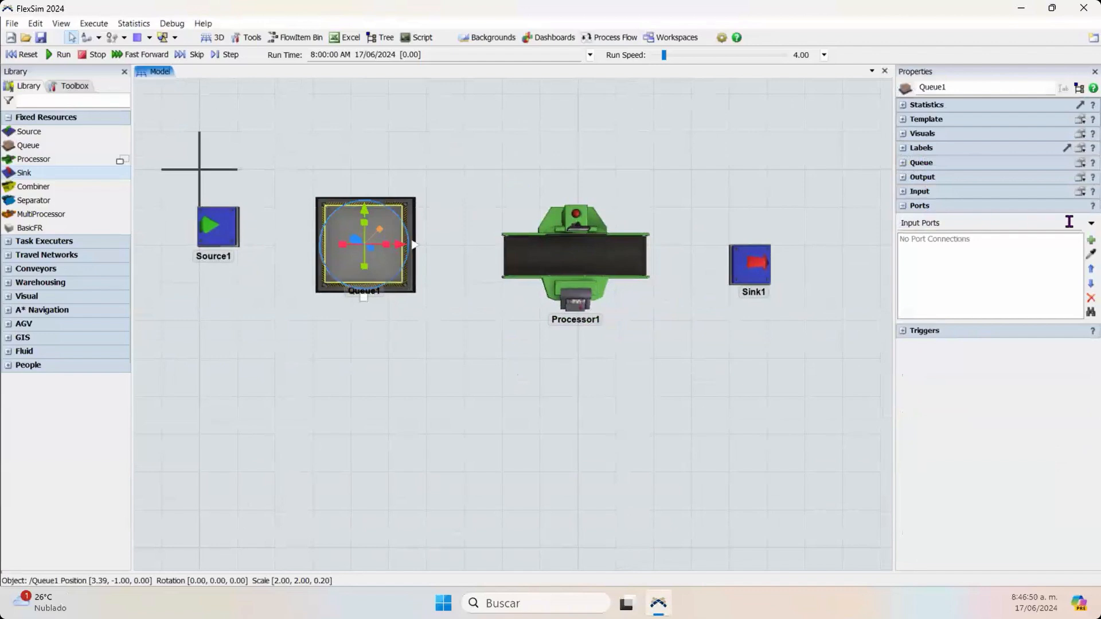
# Step: Switch the queue's port list from Input Ports to Output Ports
pyautogui.moveTo(948, 224); pyautogui.dragTo(899, 224)
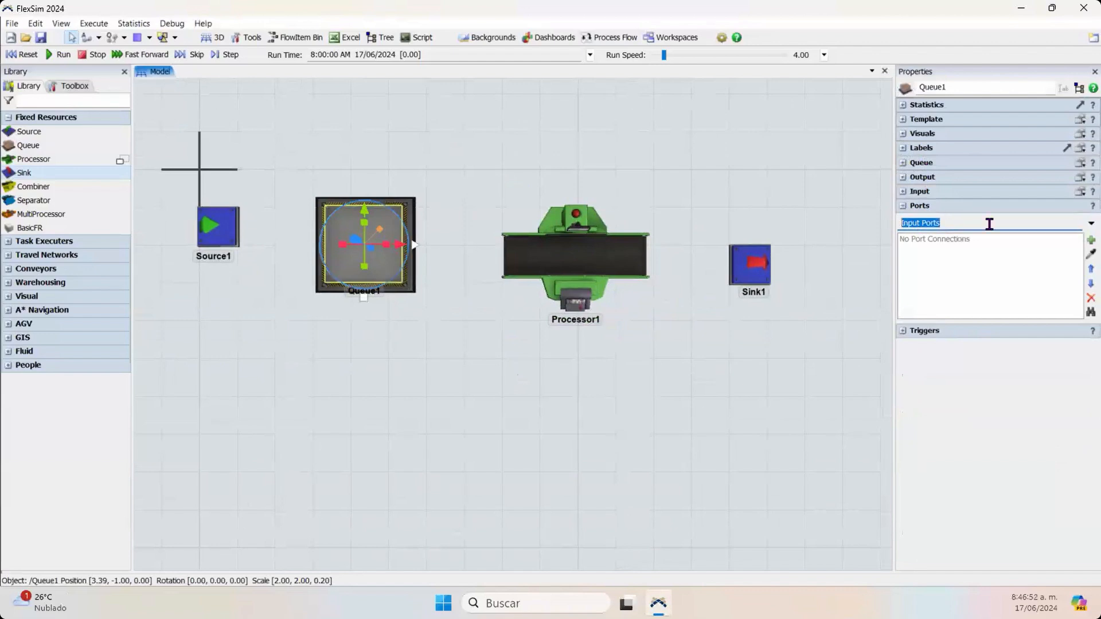
pyautogui.click(1084, 225)
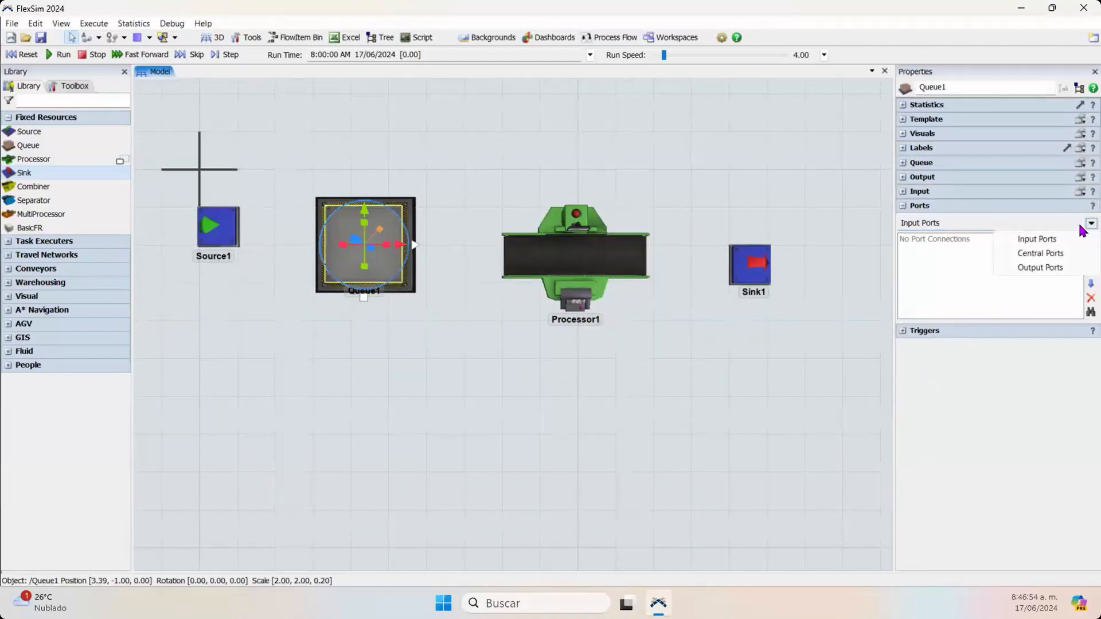
pyautogui.click(1038, 267)
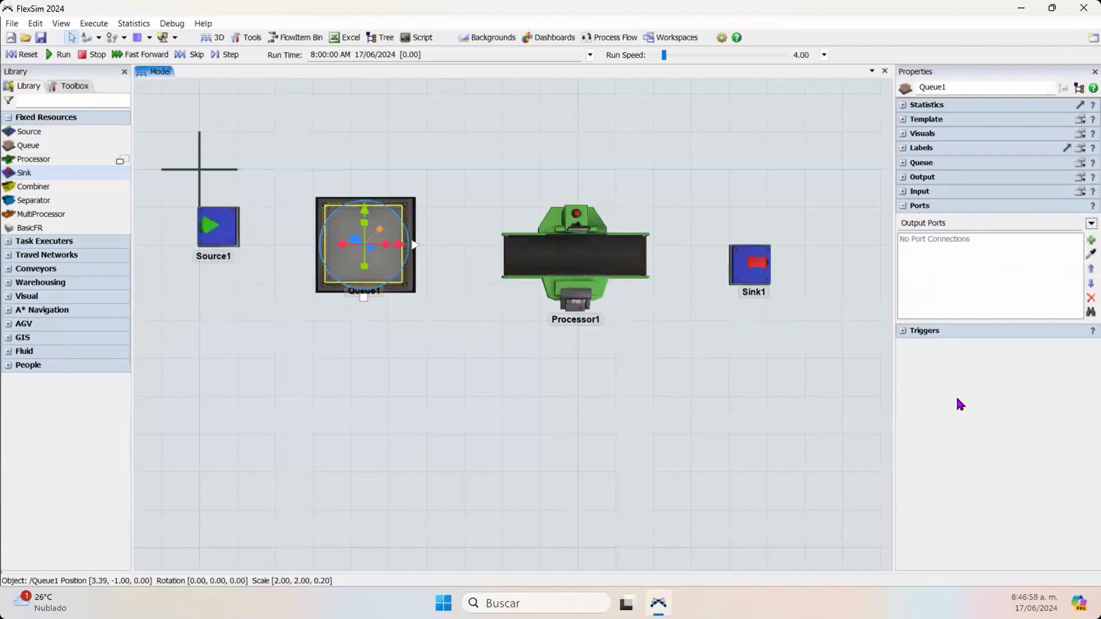
pyautogui.click(418, 310)
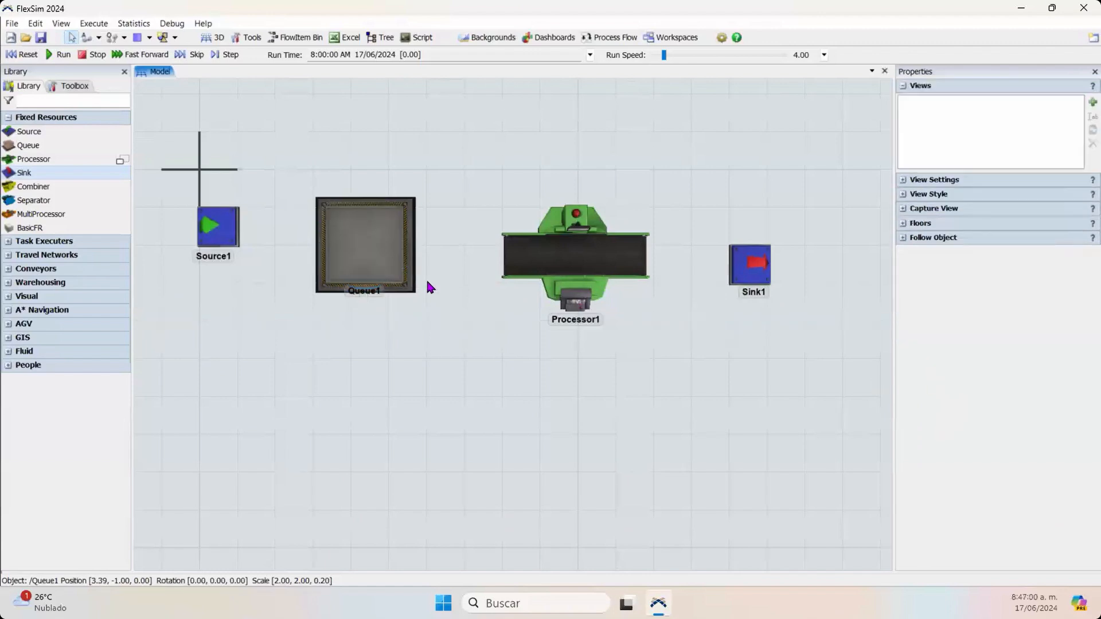
pyautogui.click(370, 244)
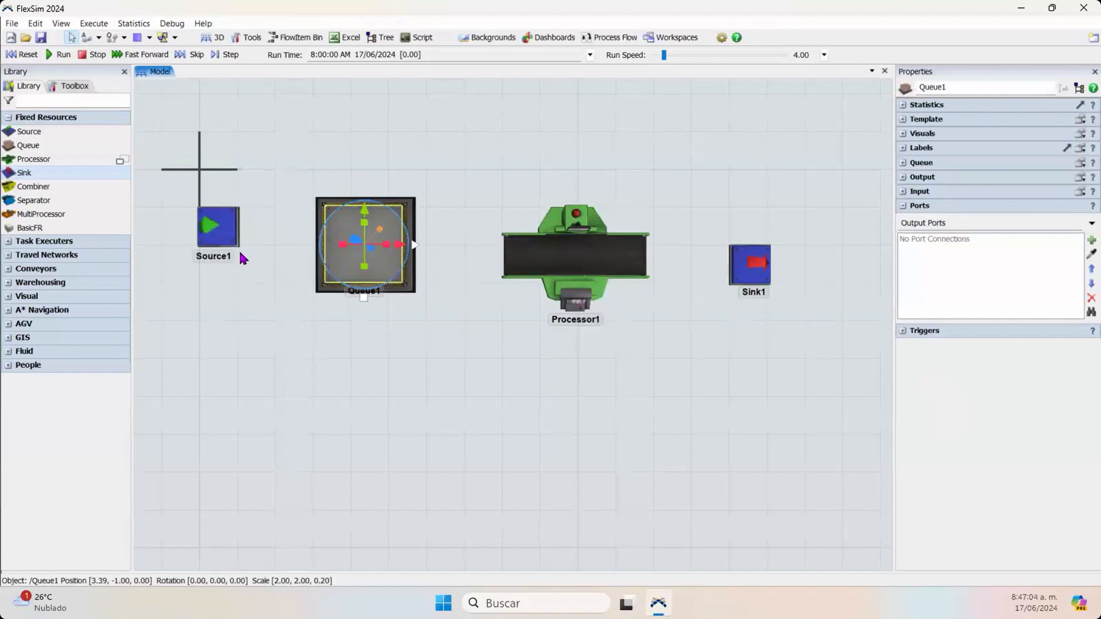
# Step: Connect the source's output to the queue using the source's connection handle
pyautogui.click(221, 231)
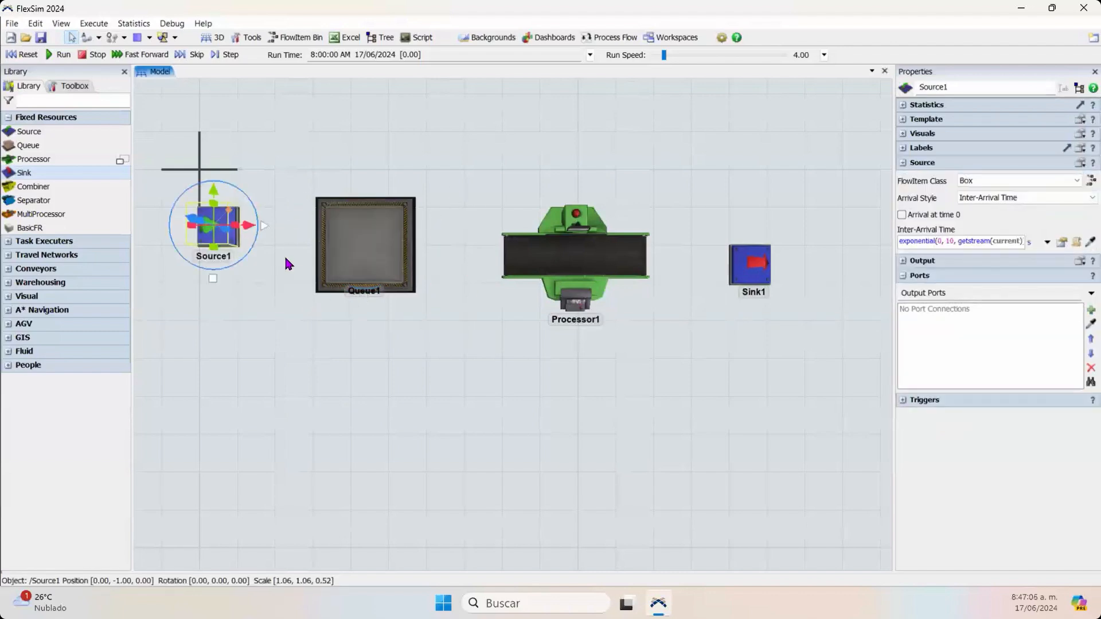
pyautogui.scroll(5, 284, 254)
pyautogui.click(278, 249)
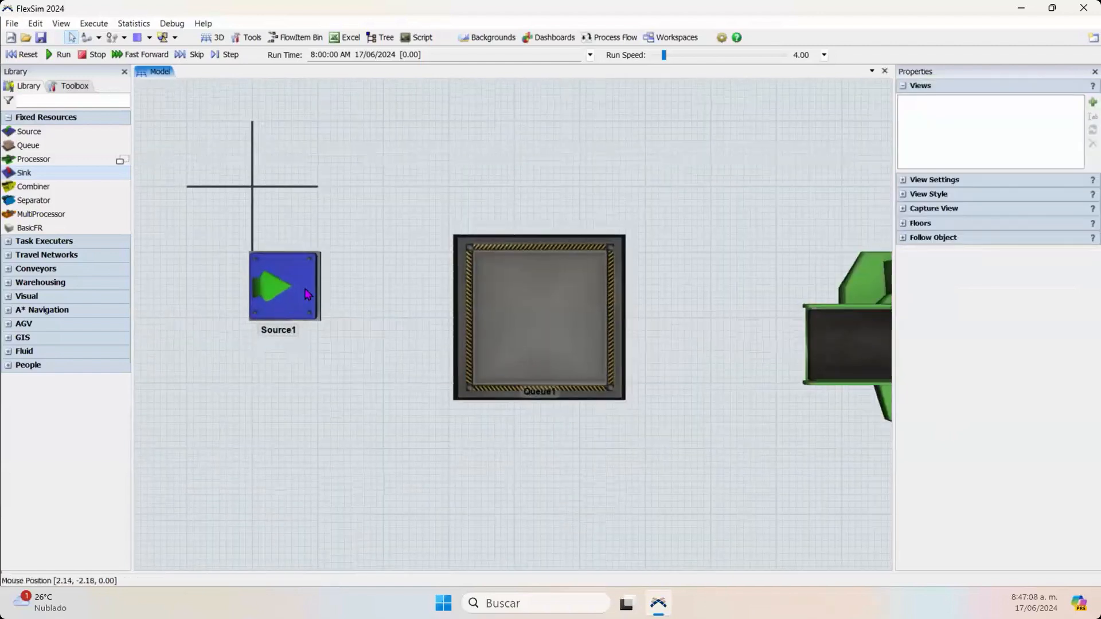
pyautogui.scroll(-5, 316, 293)
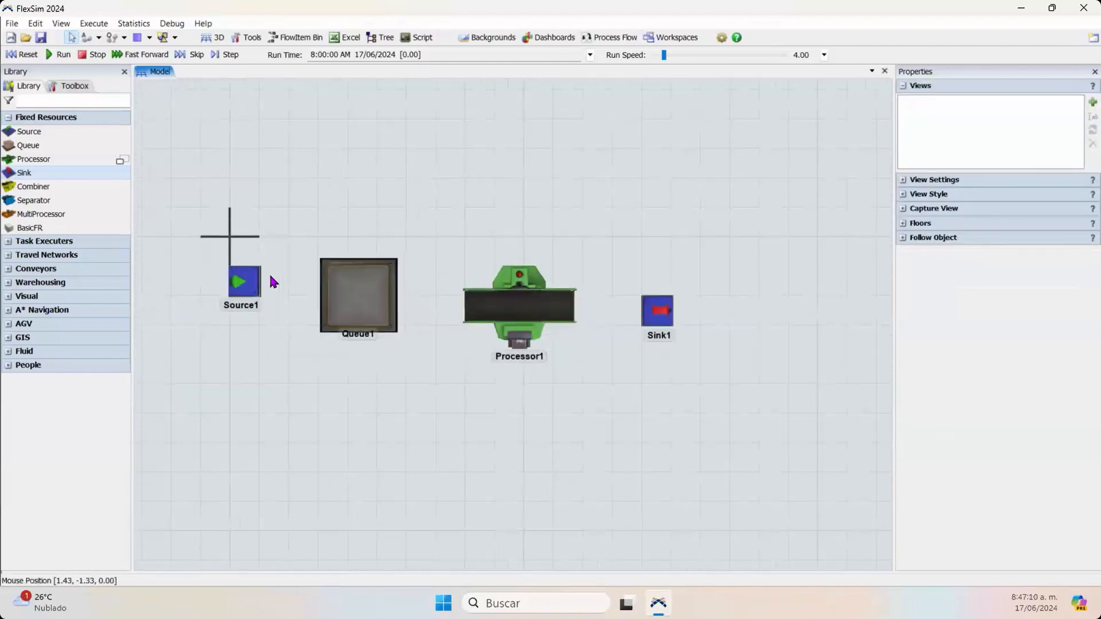
pyautogui.scroll(5, 269, 273)
pyautogui.click(298, 264)
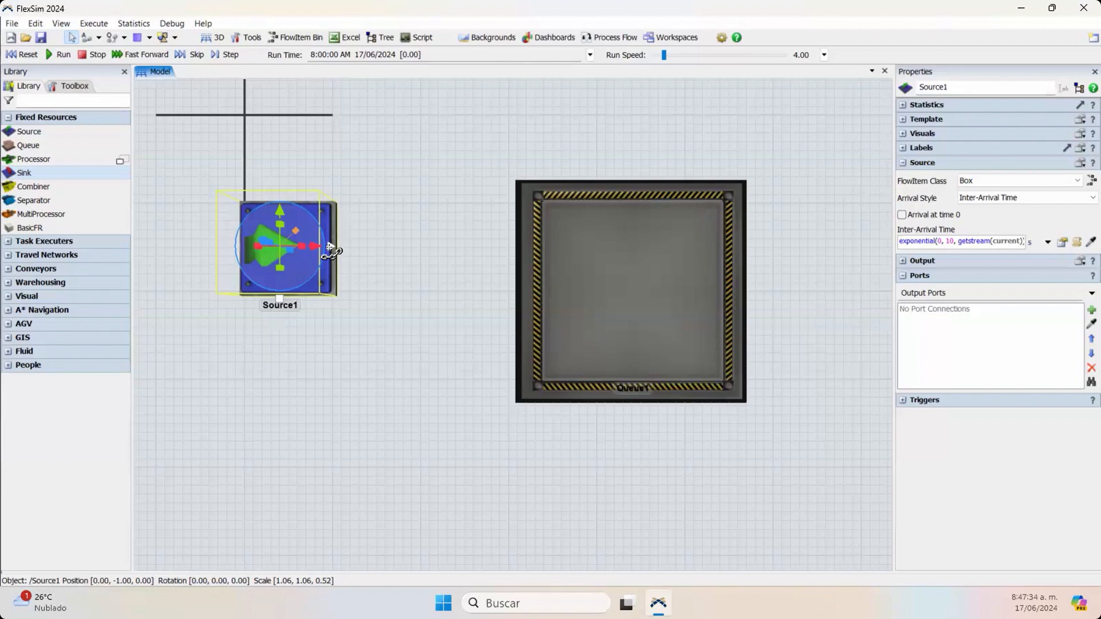
pyautogui.moveTo(330, 248); pyautogui.dragTo(684, 285)
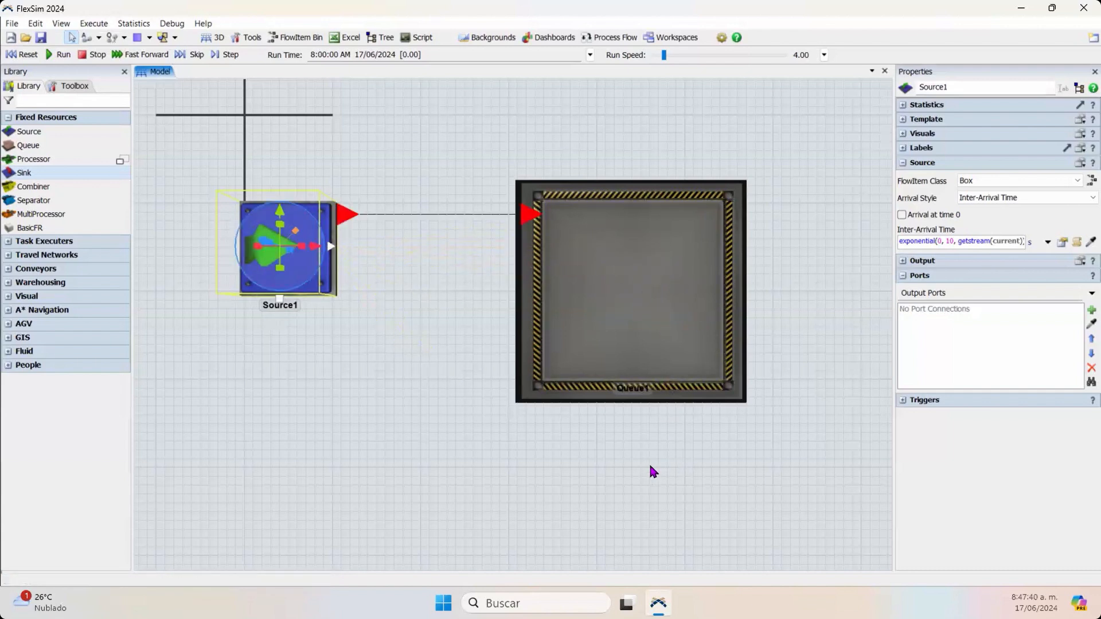
pyautogui.click(634, 444)
# Step: Connect the queue's output to the processor
pyautogui.scroll(-1, 654, 452)
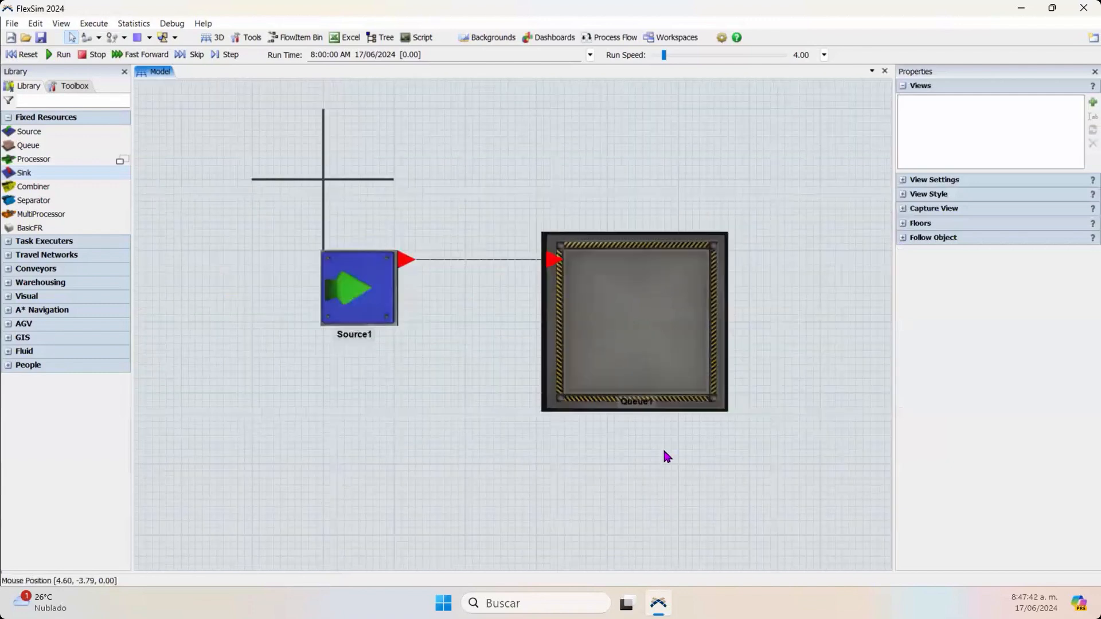
pyautogui.moveTo(717, 467); pyautogui.dragTo(404, 403)
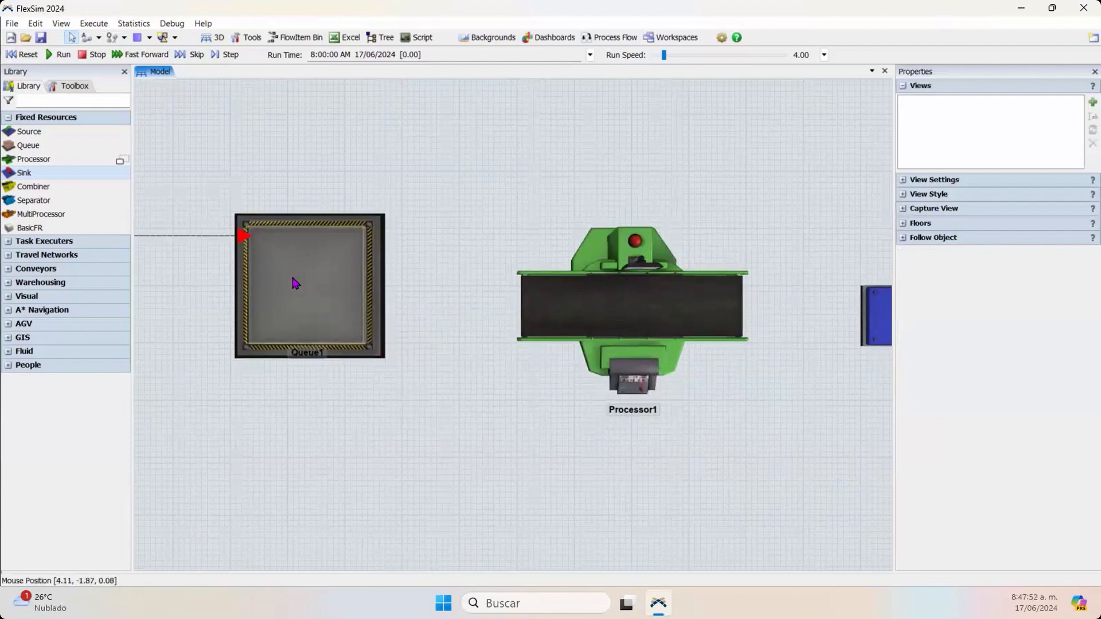
pyautogui.press('a')
pyautogui.moveTo(303, 280); pyautogui.dragTo(599, 307)
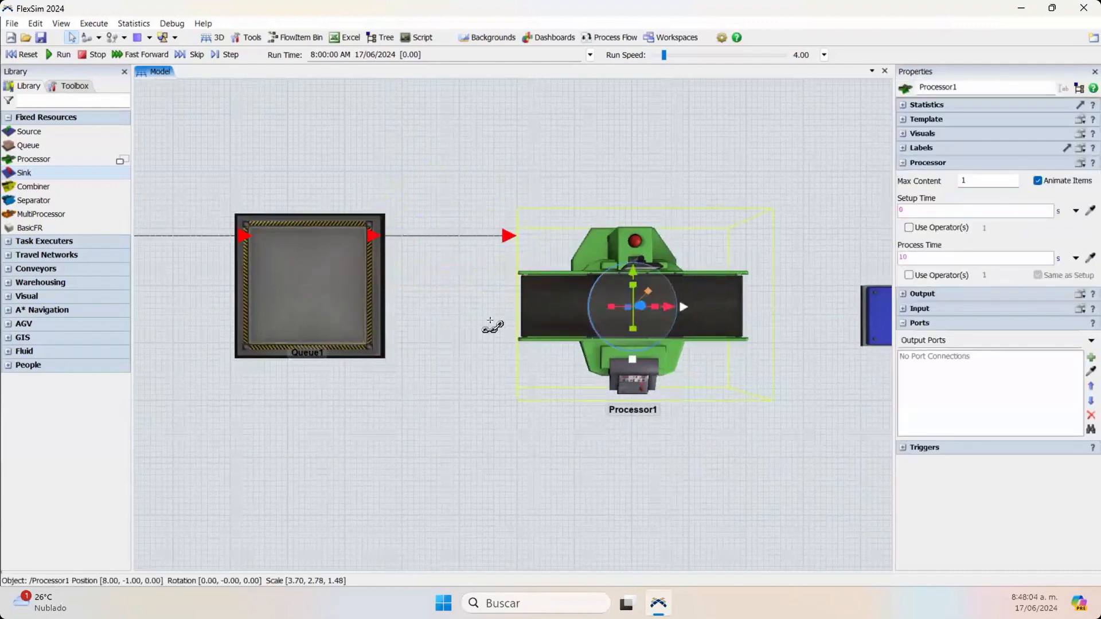
pyautogui.click(483, 328)
# Step: Connect the processor's output to the sink using Connect Objects, and leave the connection mode
pyautogui.scroll(-3, 483, 327)
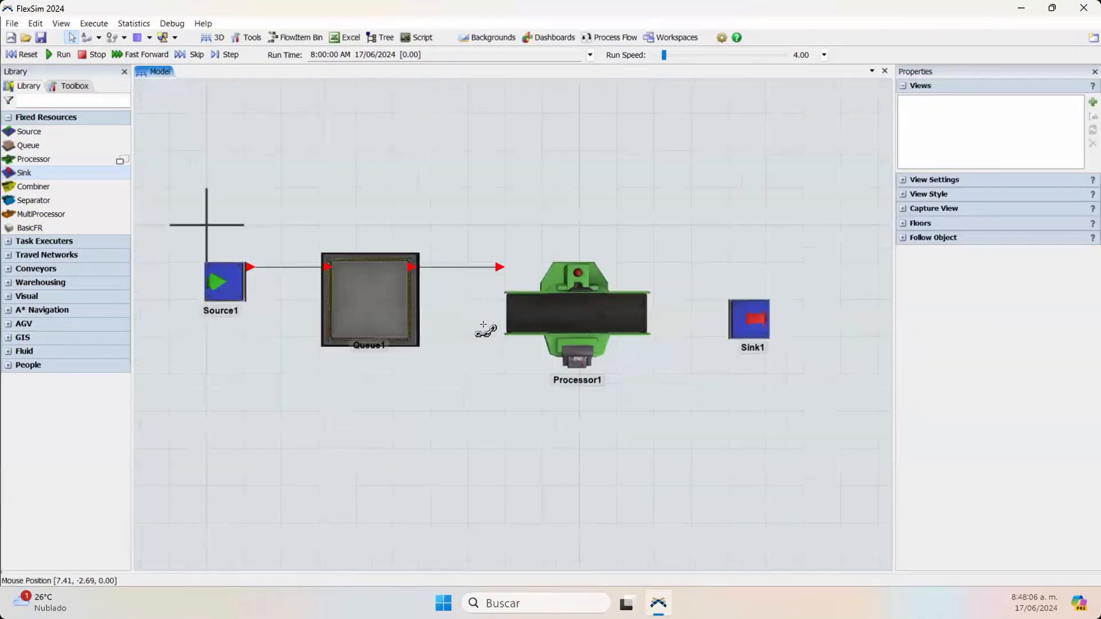
pyautogui.moveTo(619, 386); pyautogui.dragTo(411, 383)
pyautogui.scroll(3, 411, 383)
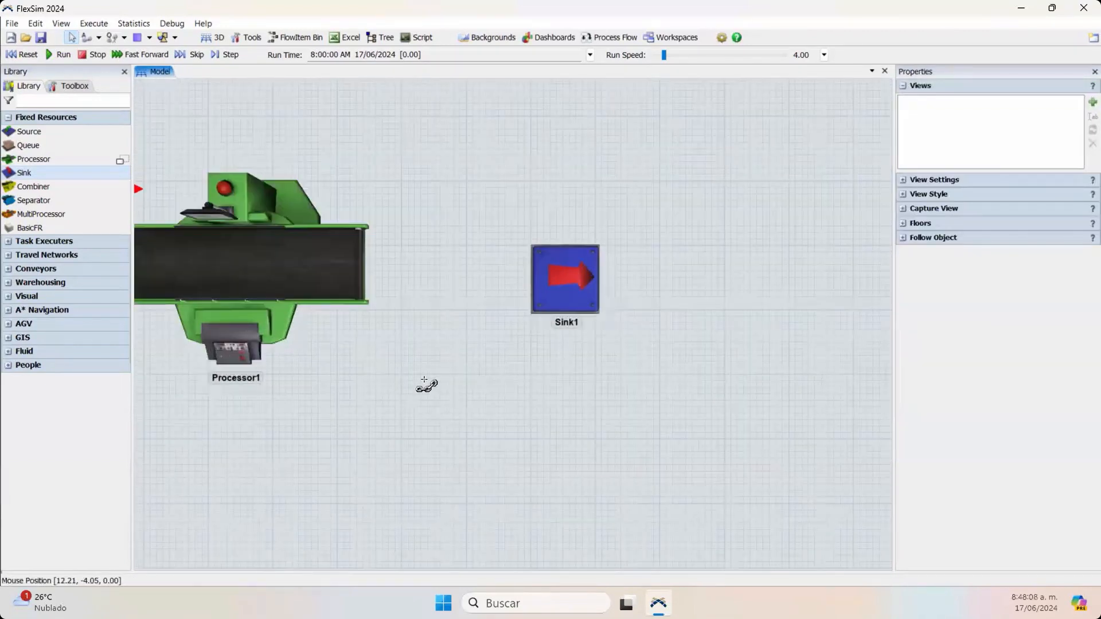
pyautogui.scroll(1, 474, 398)
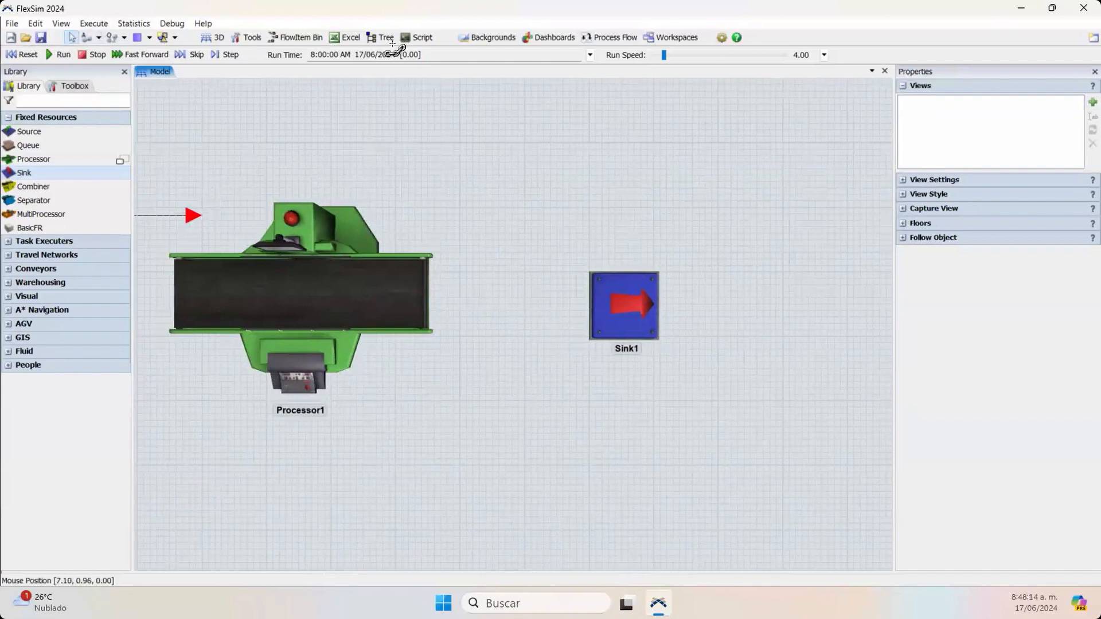
pyautogui.click(99, 38)
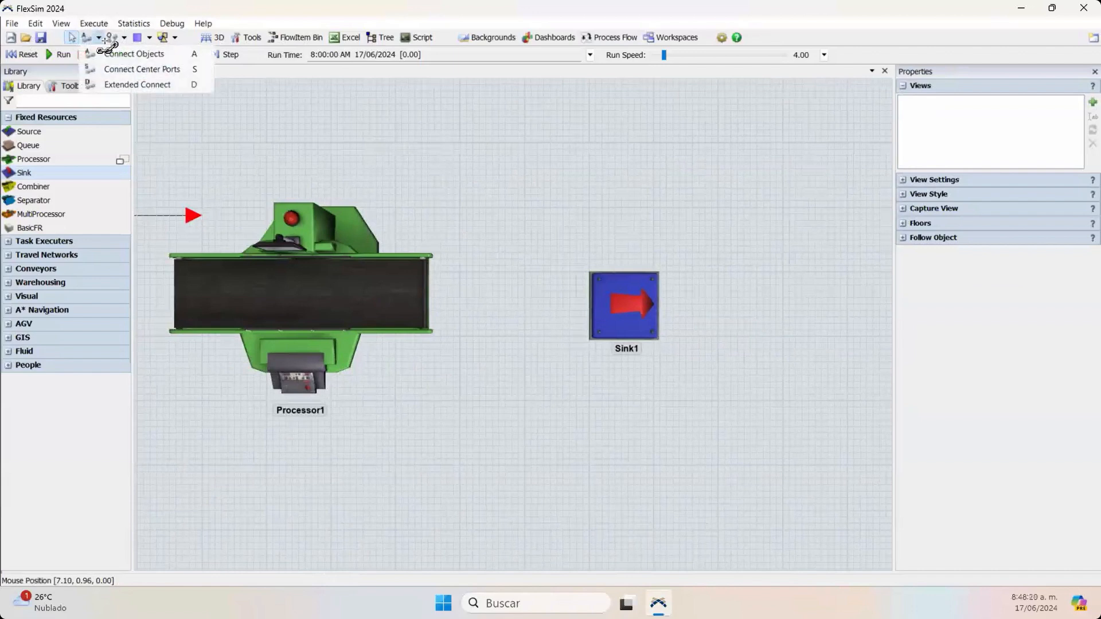
pyautogui.click(155, 54)
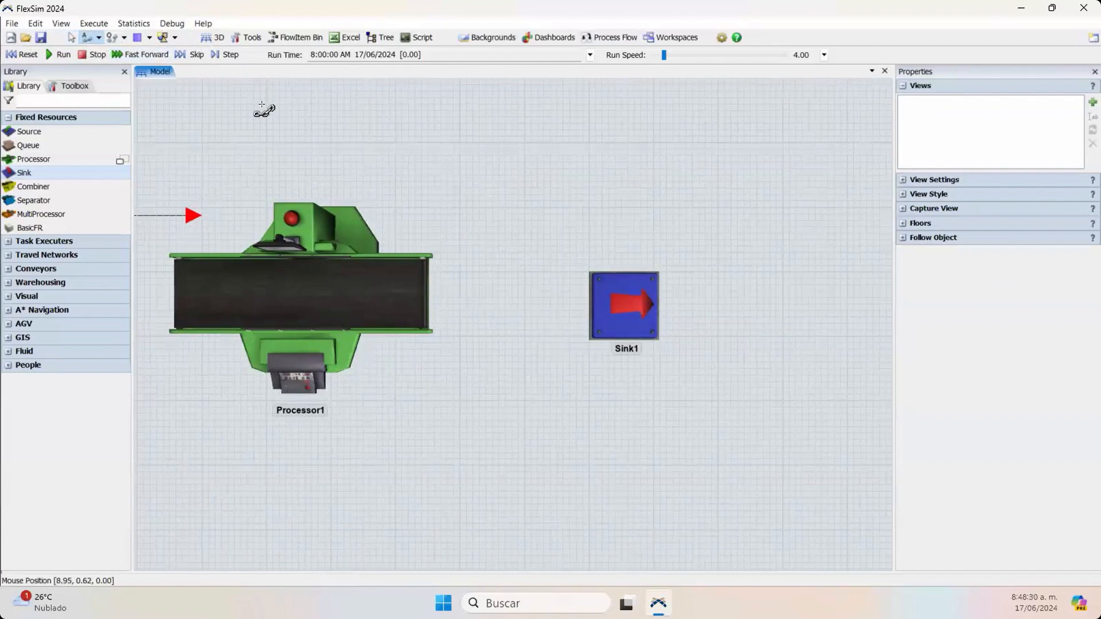
pyautogui.moveTo(317, 281); pyautogui.dragTo(616, 285)
pyautogui.click(616, 285)
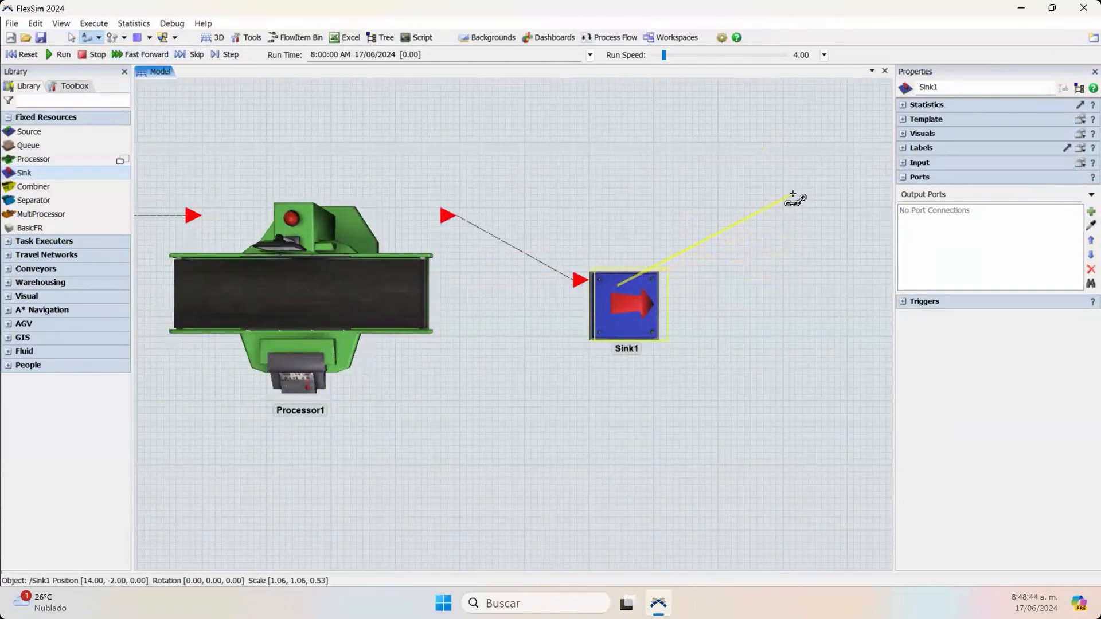
pyautogui.click(786, 199)
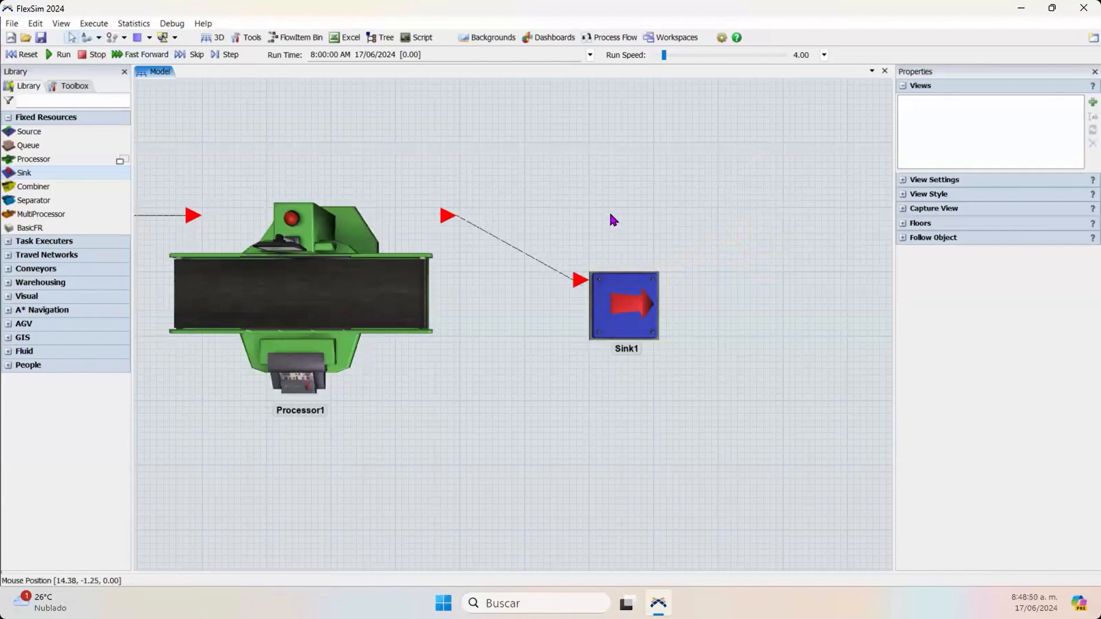
# Step: Move the sink up so its input connector lines up with the processor's output connector
pyautogui.moveTo(612, 219); pyautogui.dragTo(717, 229)
pyautogui.scroll(-3, 717, 229)
pyautogui.moveTo(388, 298); pyautogui.dragTo(478, 344)
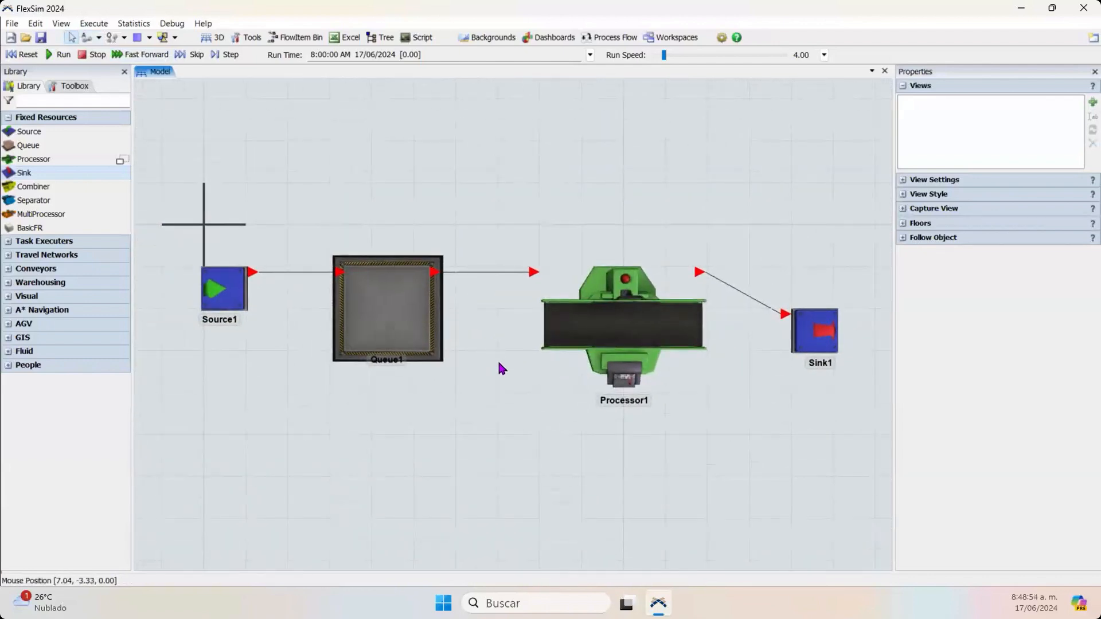
pyautogui.moveTo(811, 332); pyautogui.dragTo(810, 289)
pyautogui.click(749, 360)
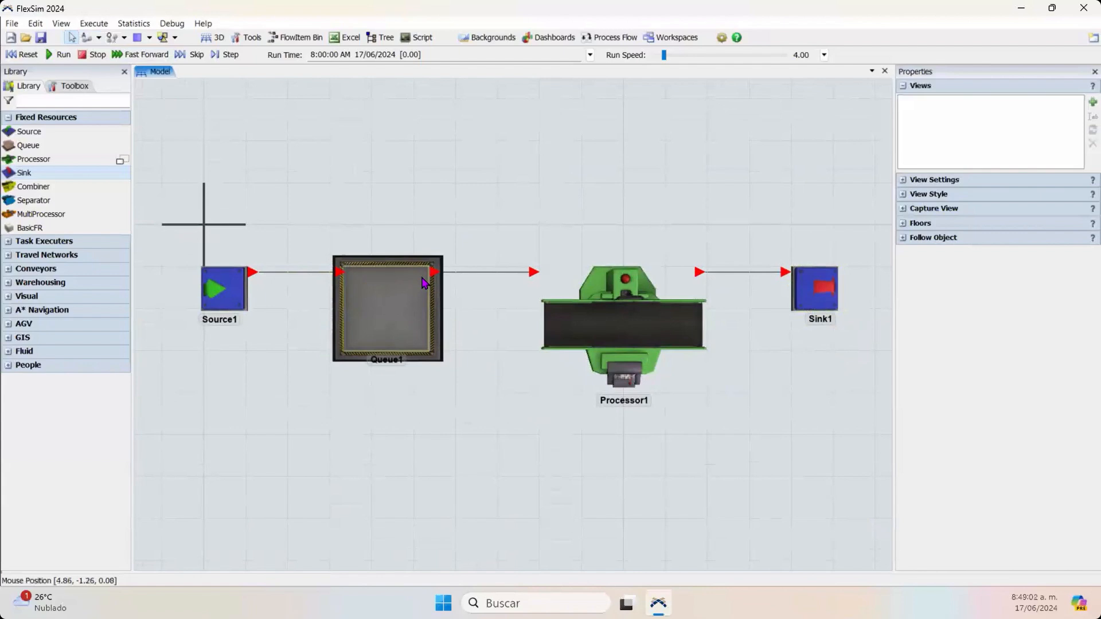
# Step: Delete the connection line between the queue and the processor, and recreate it from the queue
pyautogui.click(474, 275)
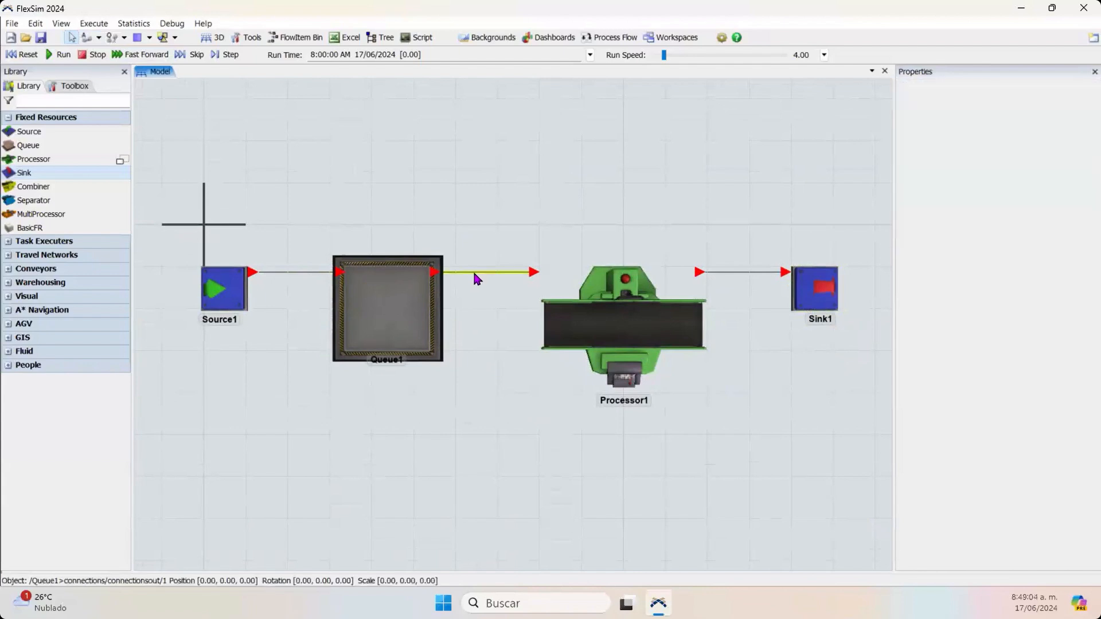
pyautogui.press('Delete')
pyautogui.click(404, 301)
pyautogui.moveTo(437, 310); pyautogui.dragTo(573, 317)
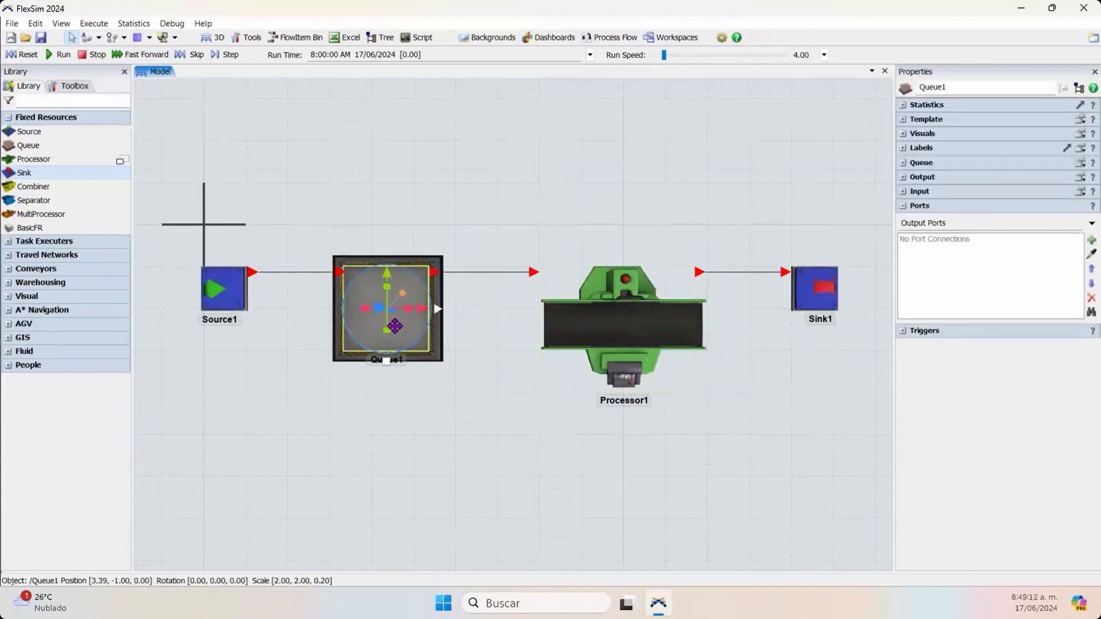
pyautogui.click(508, 313)
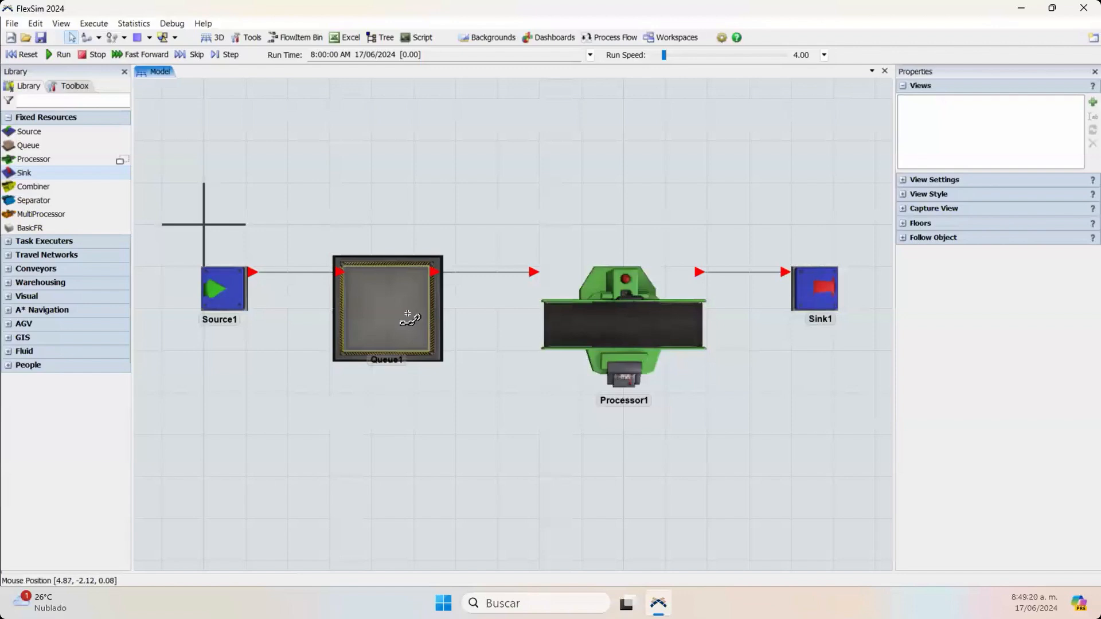
# Step: Disconnect the queue from the processor with Disconnect Objects, and reconnect the two objects
pyautogui.moveTo(408, 319); pyautogui.dragTo(559, 318)
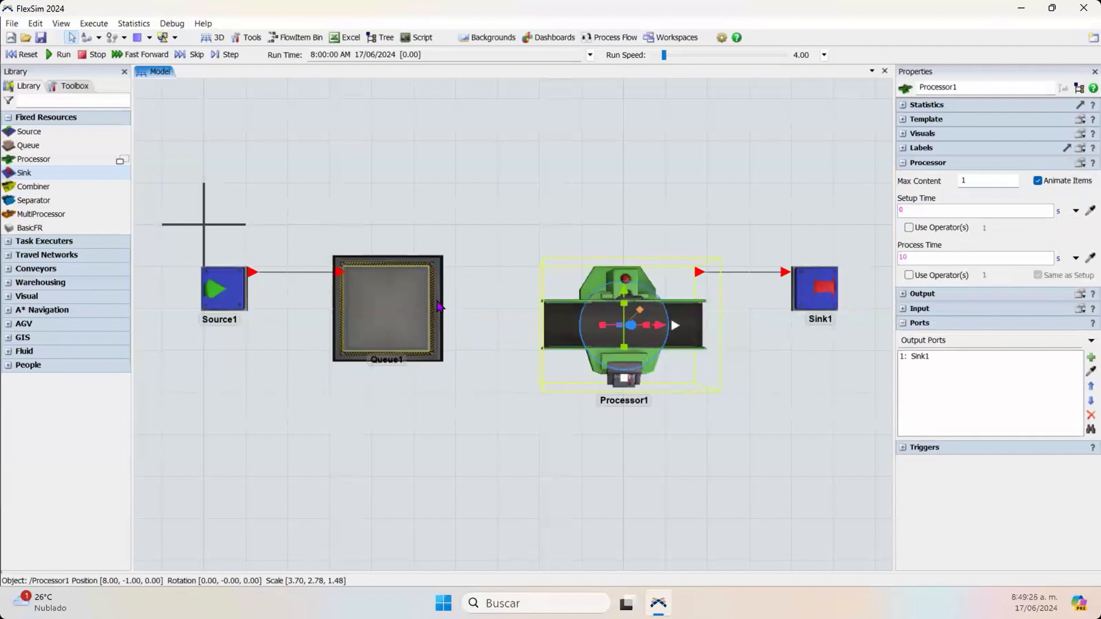
pyautogui.click(411, 312)
pyautogui.moveTo(438, 310); pyautogui.dragTo(535, 316)
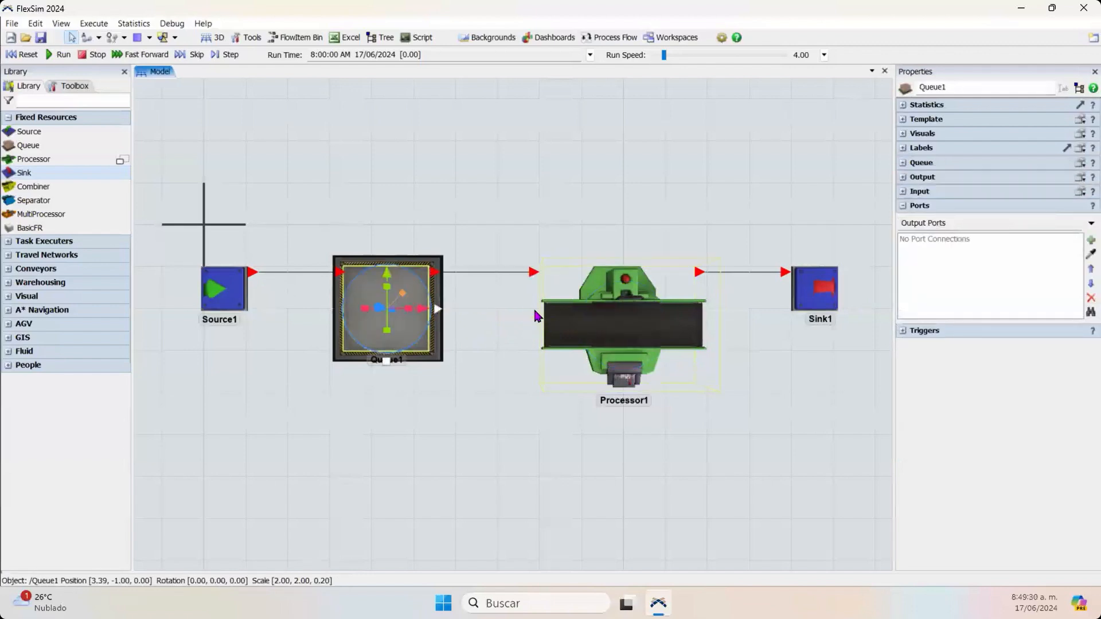
pyautogui.click(501, 305)
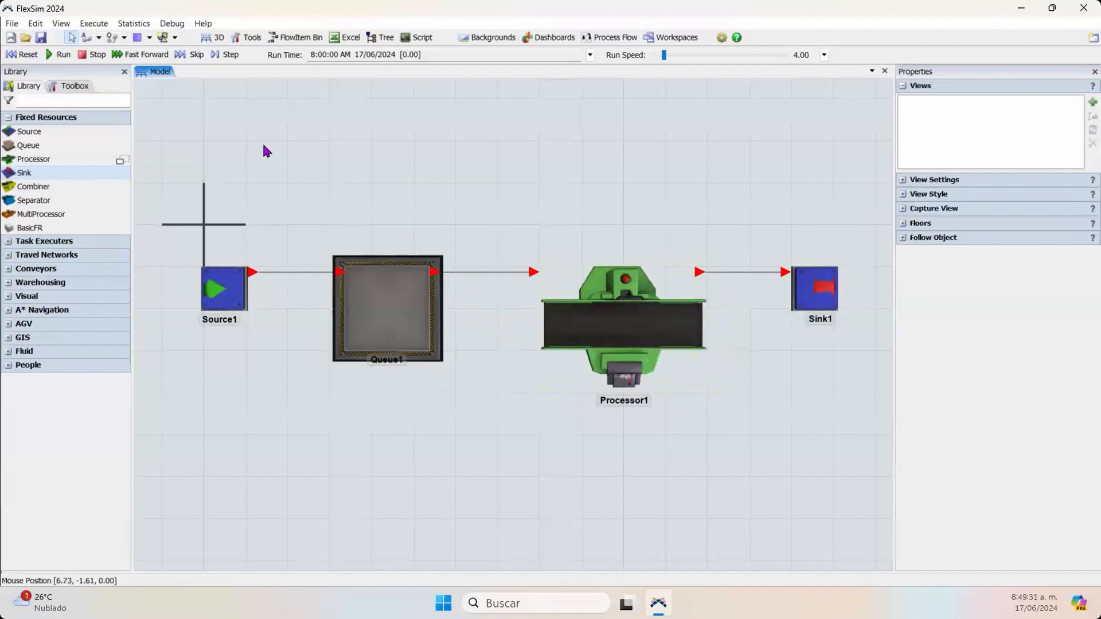
# Step: Disconnect the queue from the processor using Disconnect Objects, and leave the disconnection mode
pyautogui.click(124, 37)
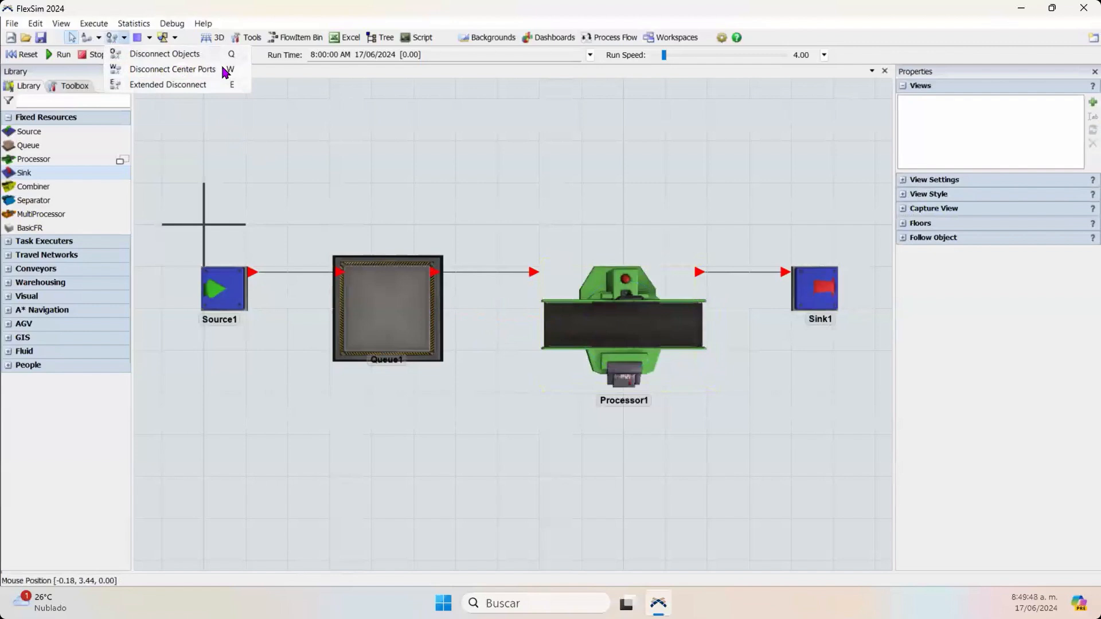
pyautogui.click(203, 57)
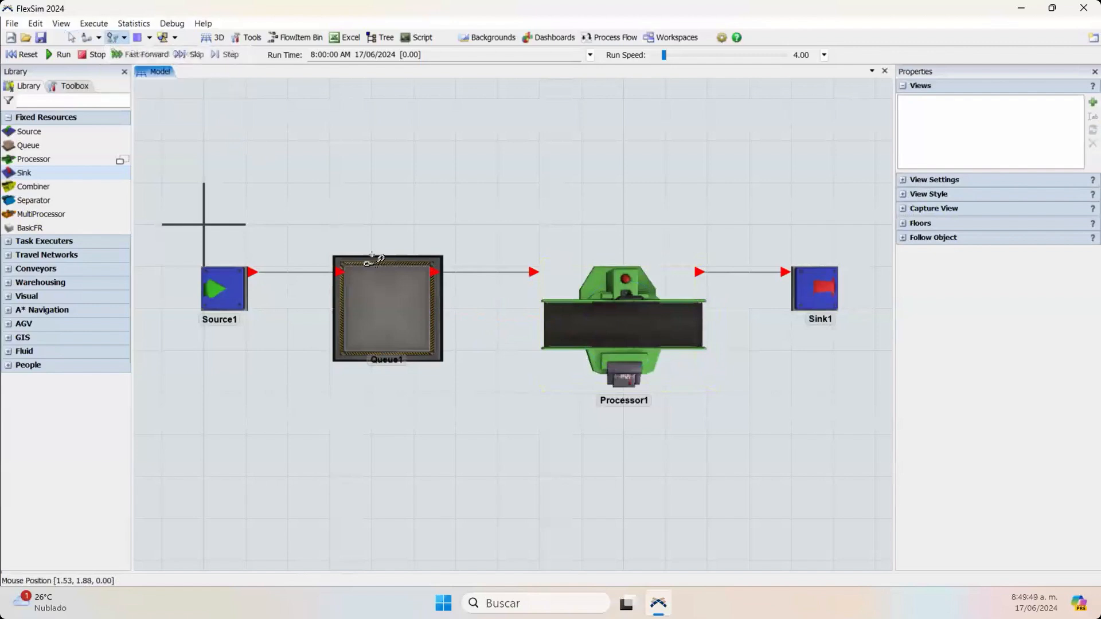
pyautogui.click(384, 281)
pyautogui.click(576, 312)
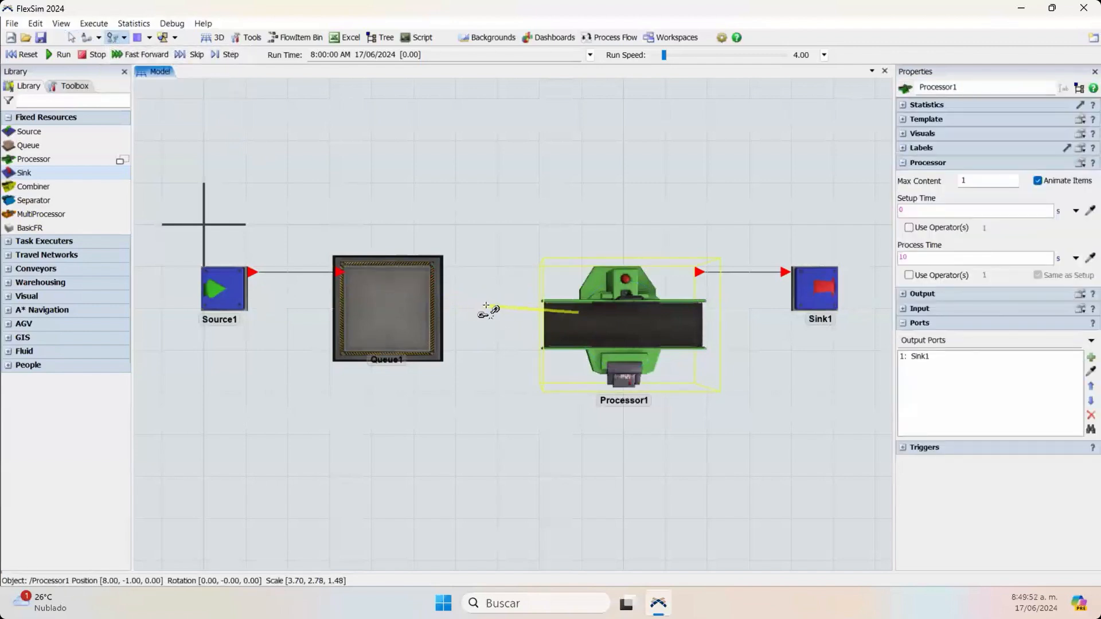
pyautogui.click(486, 309)
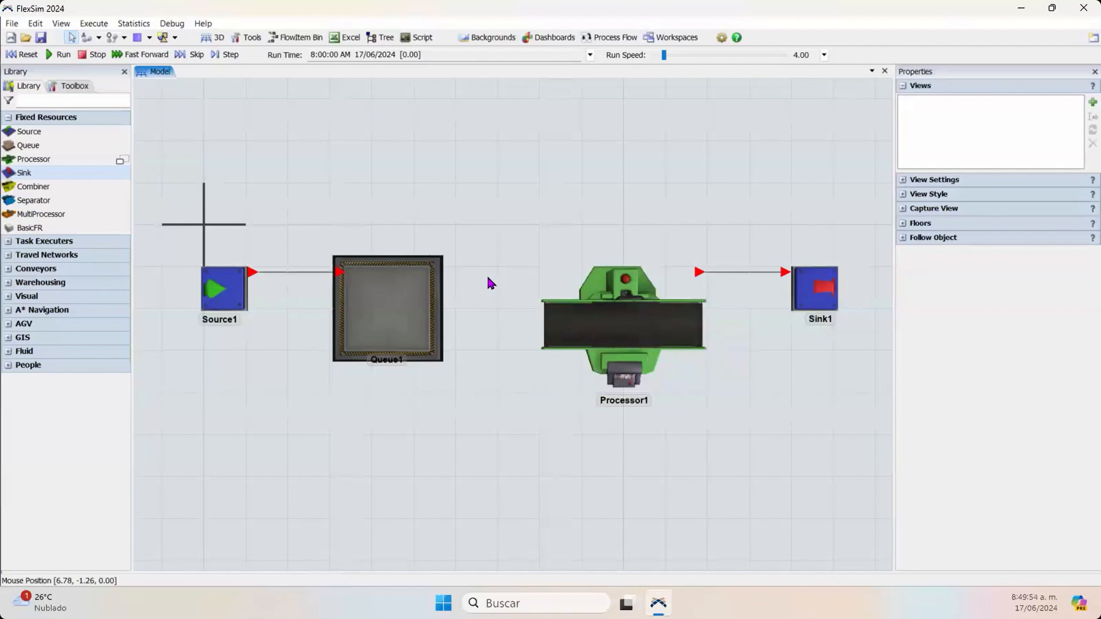
# Step: Reconnect the queue's output to the processor directly from the selected queue's connector arrow
pyautogui.click(388, 290)
pyautogui.click(484, 344)
pyautogui.click(588, 326)
pyautogui.click(508, 320)
pyautogui.click(424, 296)
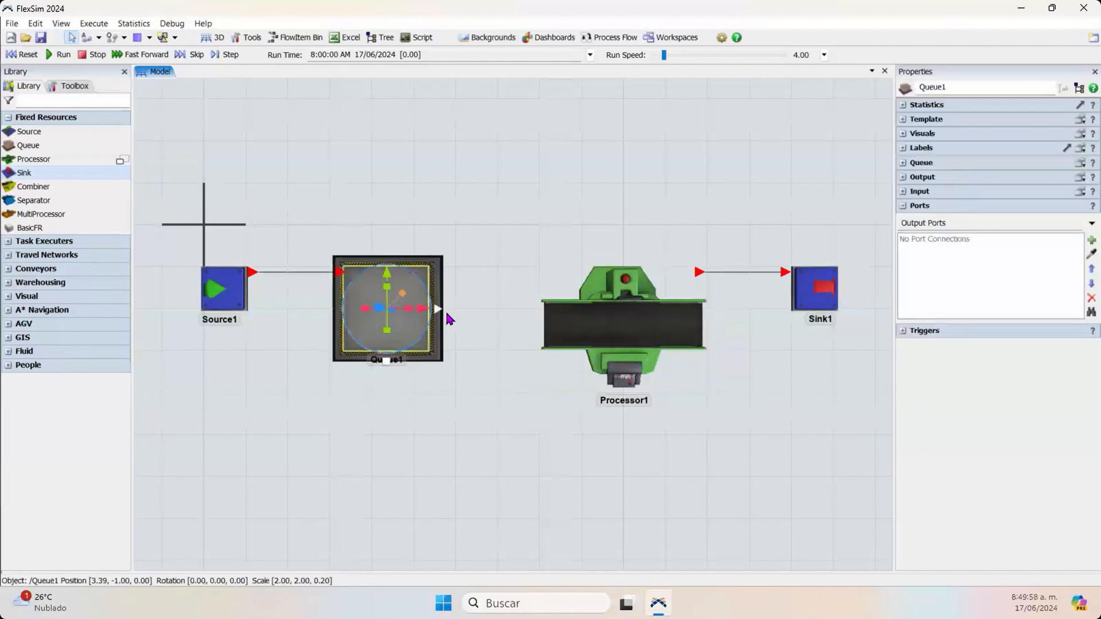
pyautogui.moveTo(438, 314); pyautogui.dragTo(578, 313)
pyautogui.click(499, 341)
# Step: Set the processor's process time to 30 s
pyautogui.moveTo(500, 342); pyautogui.dragTo(343, 179, button='right')
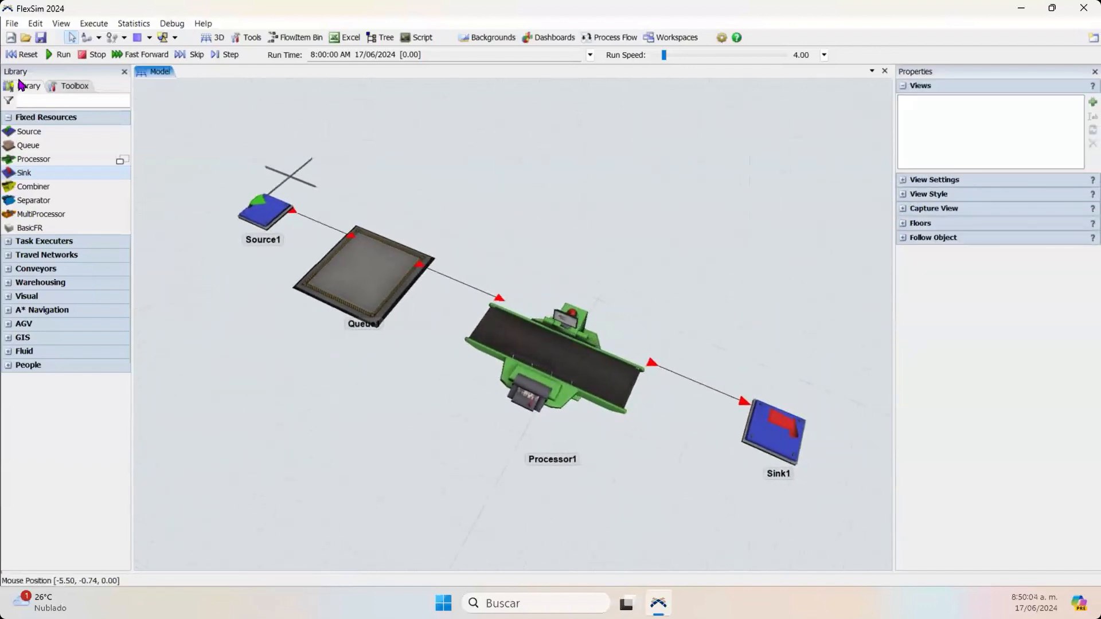
pyautogui.click(587, 310)
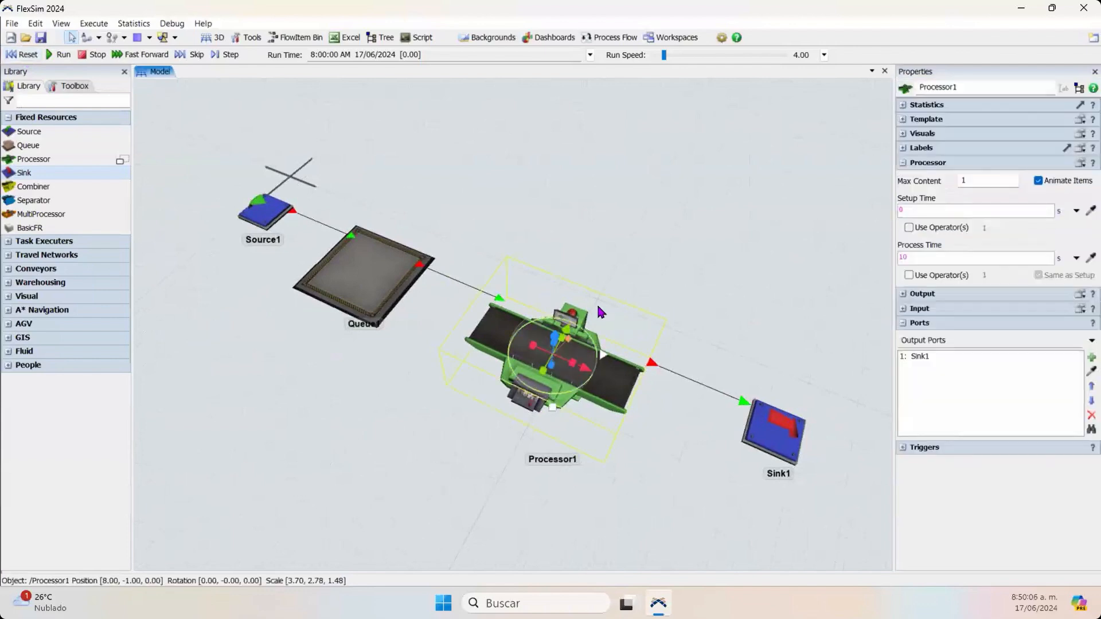
pyautogui.click(937, 254)
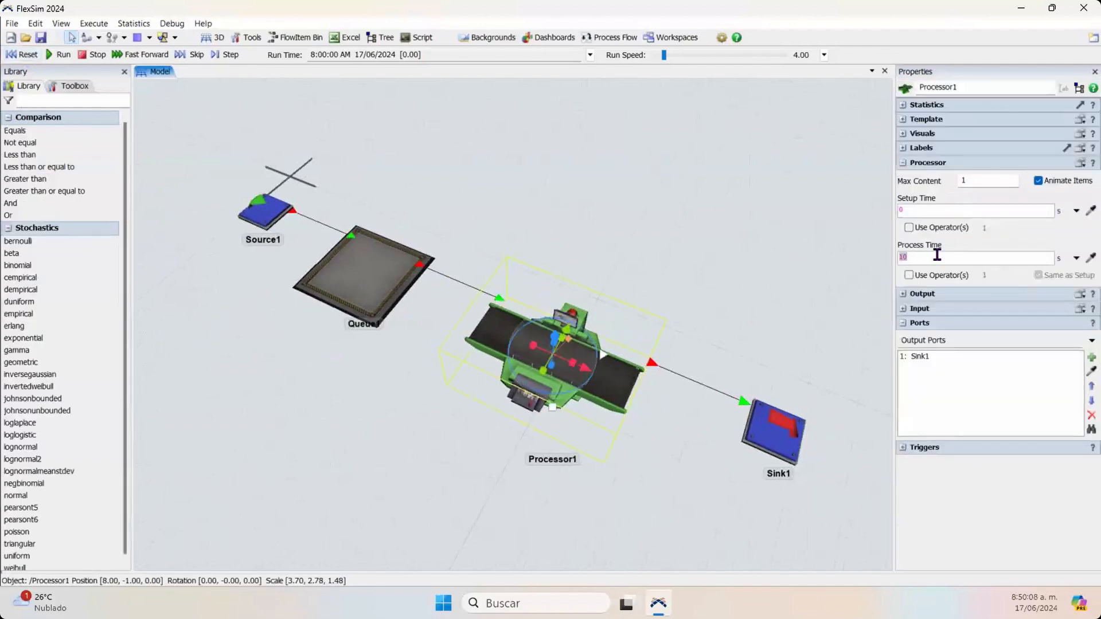
pyautogui.click(825, 305)
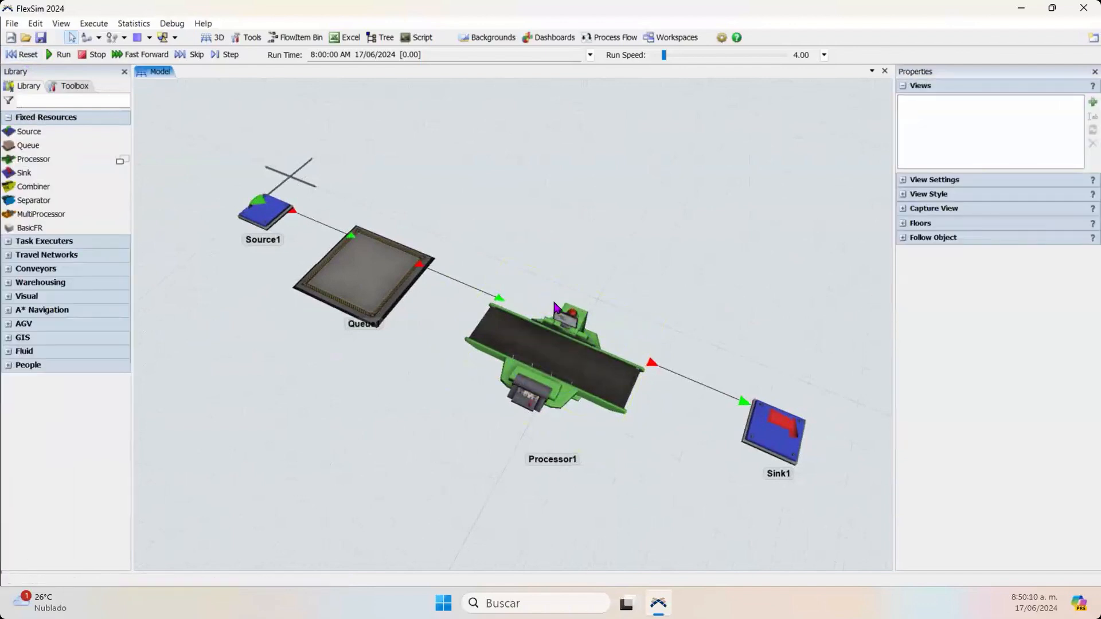
# Step: Reset the model and run the simulation, stepping through several events
pyautogui.click(24, 57)
pyautogui.click(232, 57)
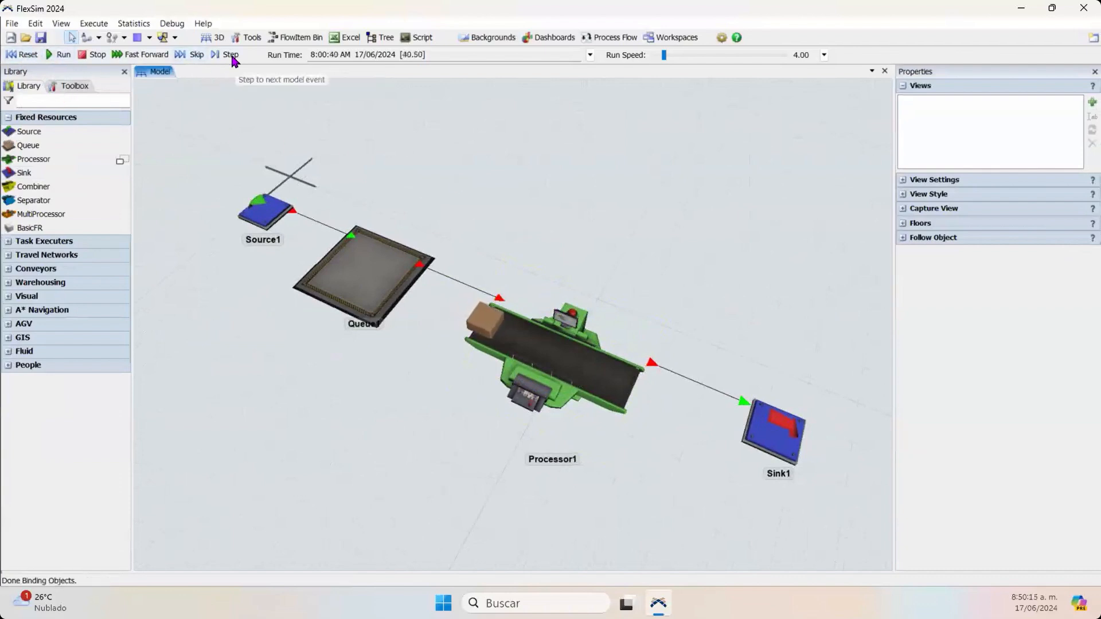
pyautogui.click(232, 56)
pyautogui.click(232, 57)
pyautogui.click(232, 56)
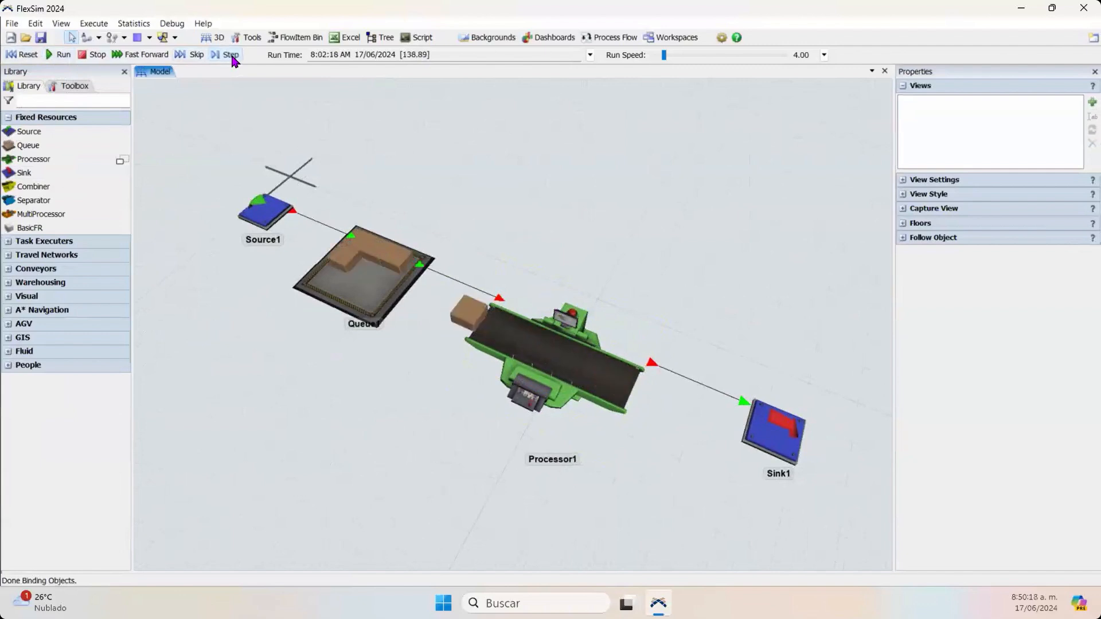
pyautogui.click(232, 57)
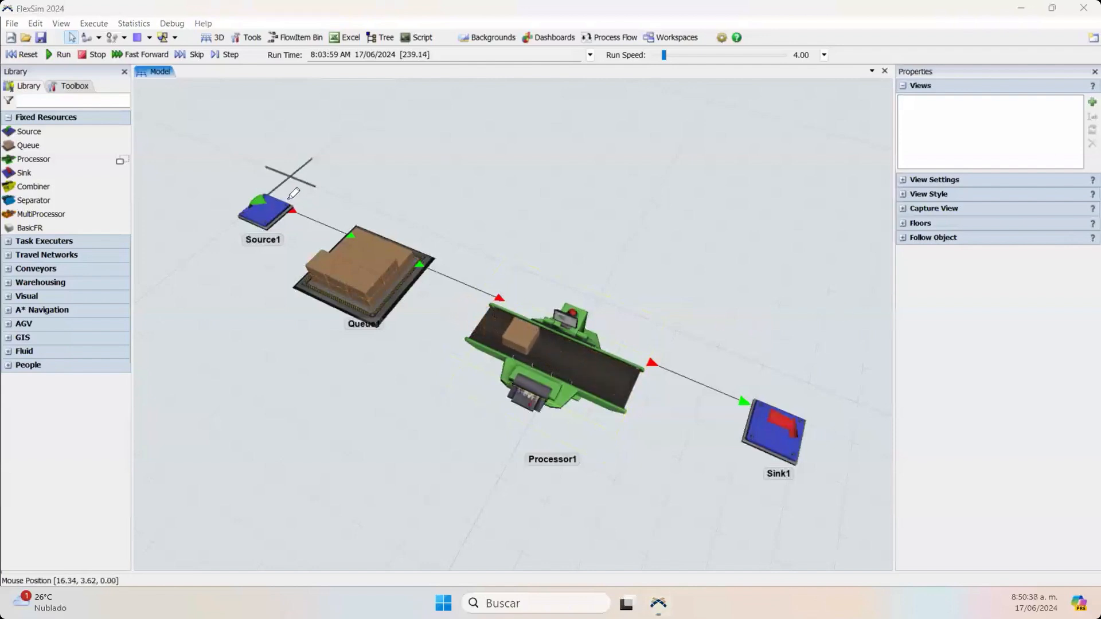
pyautogui.moveTo(292, 183)
pyautogui.mouseDown()
pyautogui.moveTo(584, 216)
pyautogui.moveTo(766, 361)
pyautogui.moveTo(782, 329)
pyautogui.mouseUp()
pyautogui.moveTo(335, 227); pyautogui.dragTo(344, 220)
pyautogui.moveTo(427, 257); pyautogui.dragTo(416, 254)
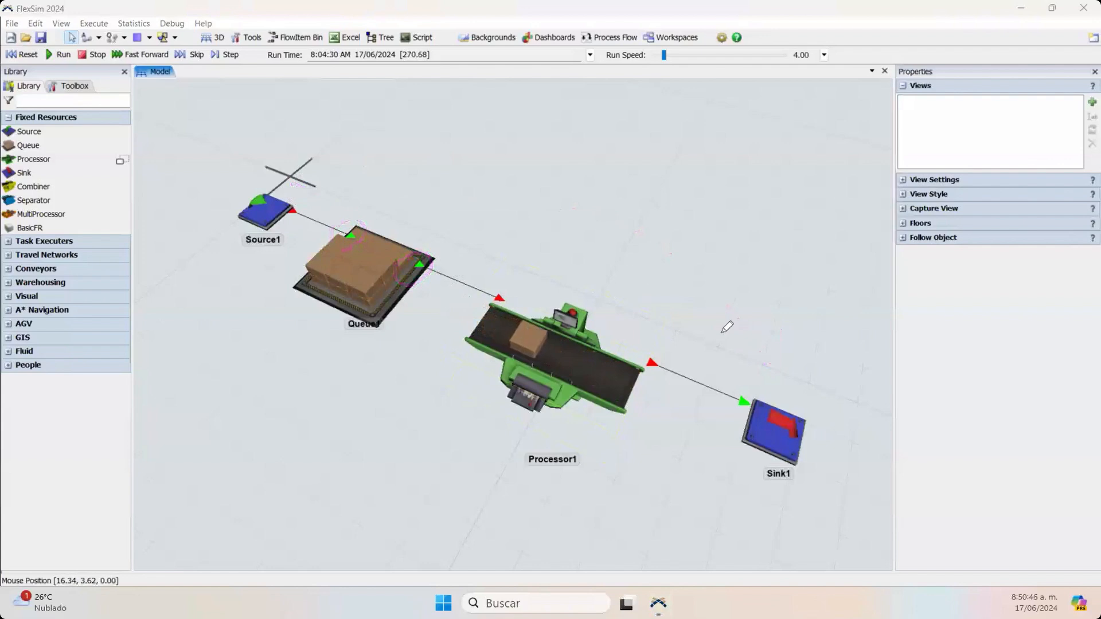
pyautogui.moveTo(745, 388)
pyautogui.mouseDown()
pyautogui.moveTo(752, 408)
pyautogui.moveTo(739, 387)
pyautogui.mouseUp()
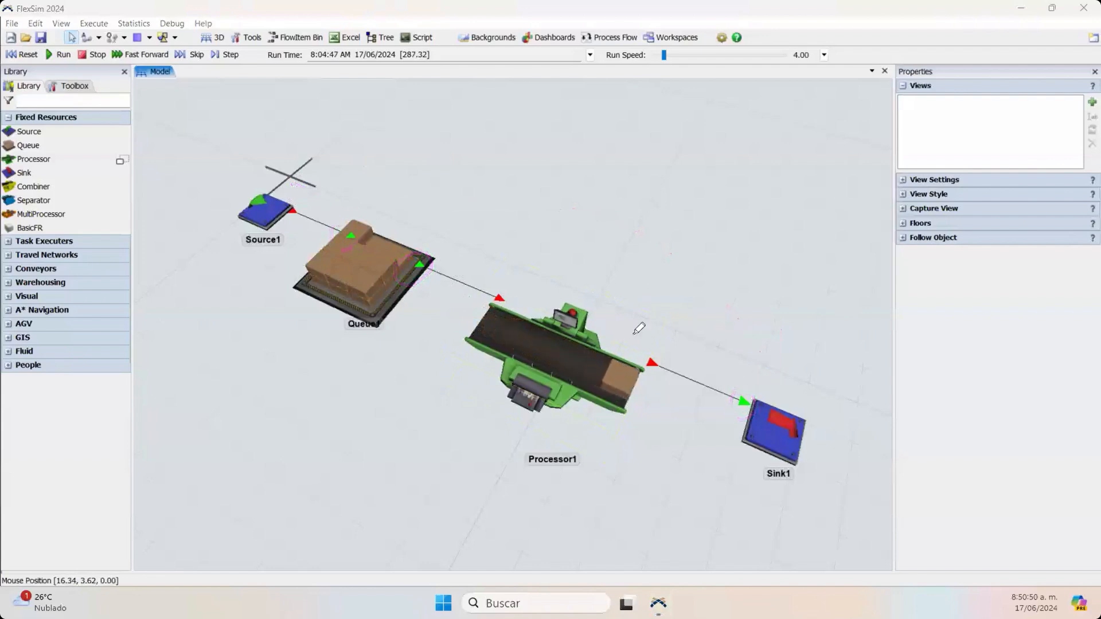
pyautogui.moveTo(488, 290)
pyautogui.mouseDown()
pyautogui.moveTo(512, 302)
pyautogui.moveTo(508, 280)
pyautogui.mouseUp()
pyautogui.moveTo(642, 335); pyautogui.dragTo(620, 337)
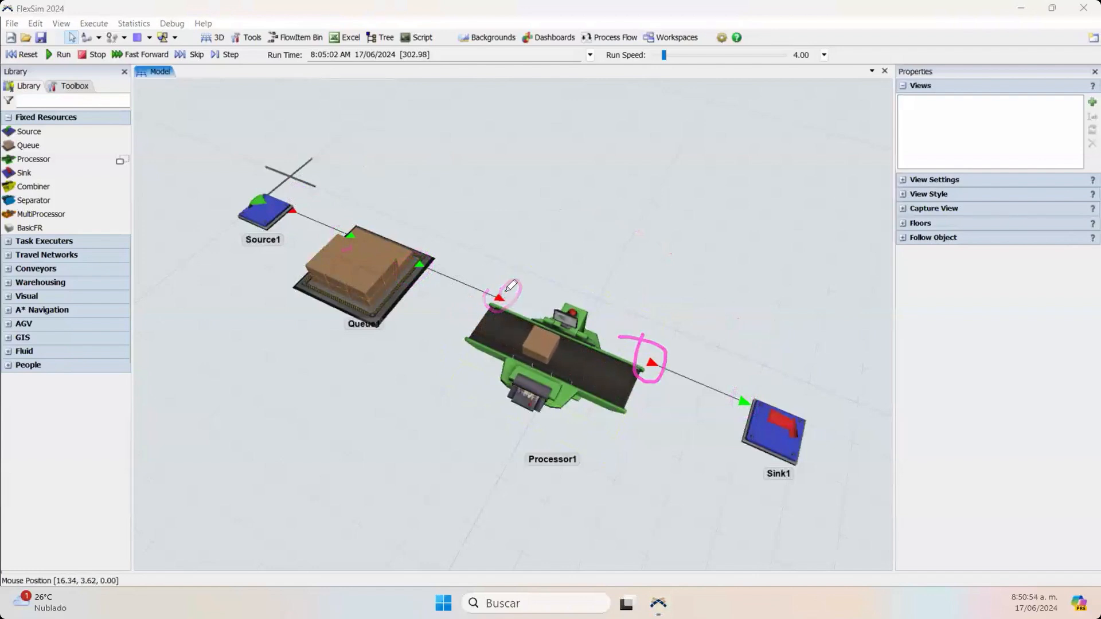
pyautogui.moveTo(516, 266); pyautogui.dragTo(542, 284)
pyautogui.moveTo(658, 324); pyautogui.dragTo(657, 354)
pyautogui.moveTo(652, 338); pyautogui.dragTo(683, 345)
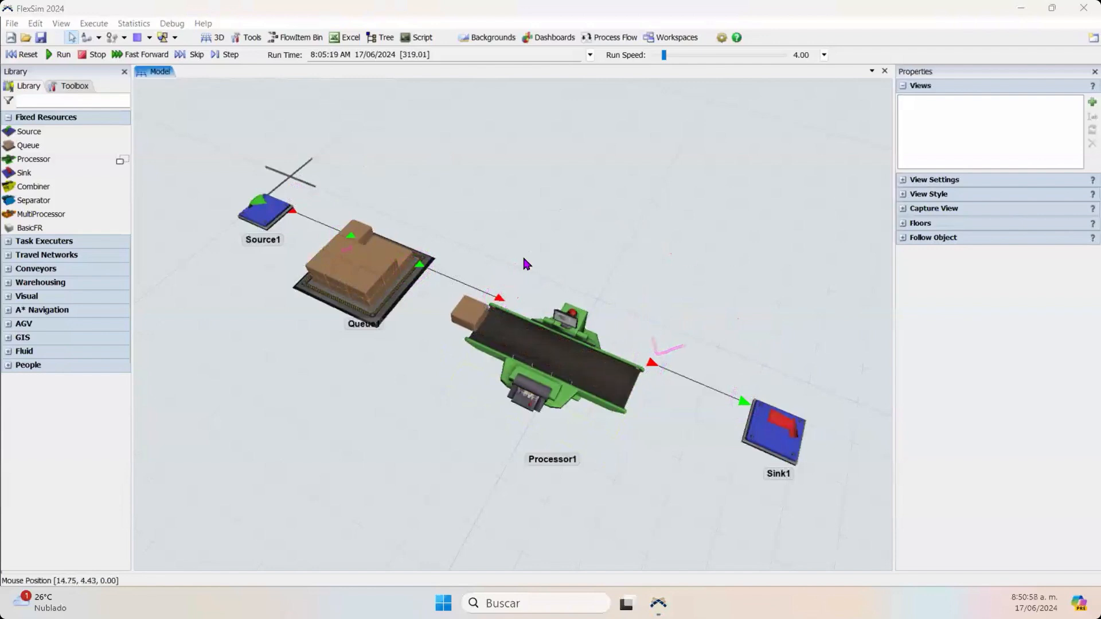
# Step: Reset the model, and replace the queue-to-processor connection with a reversed one from the processor's output to the queue
pyautogui.click(35, 54)
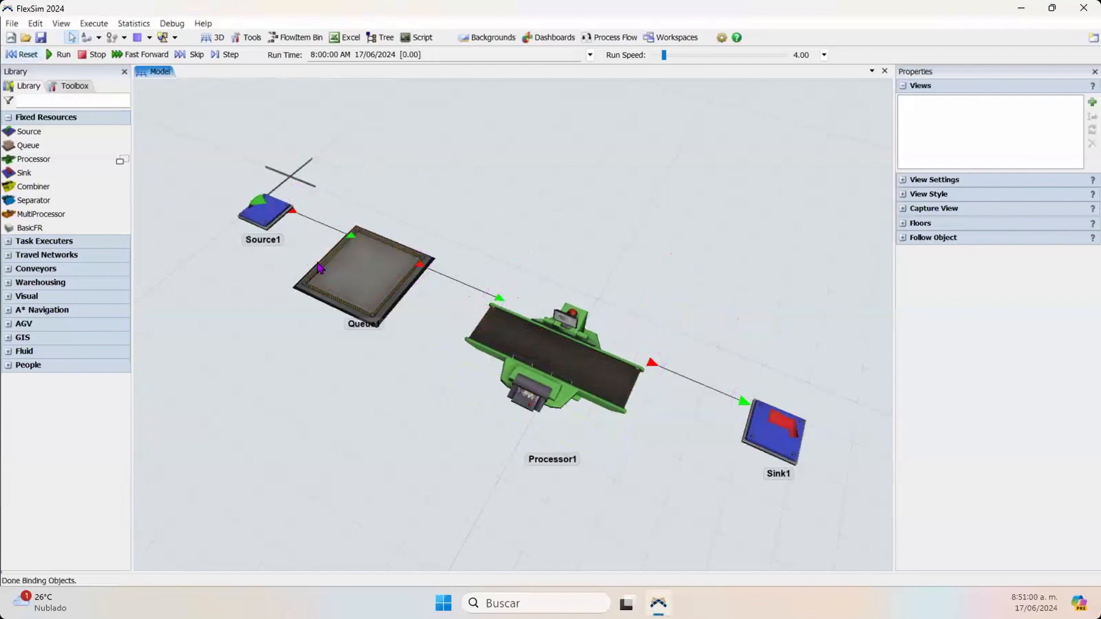
pyautogui.click(466, 282)
pyautogui.press('Delete')
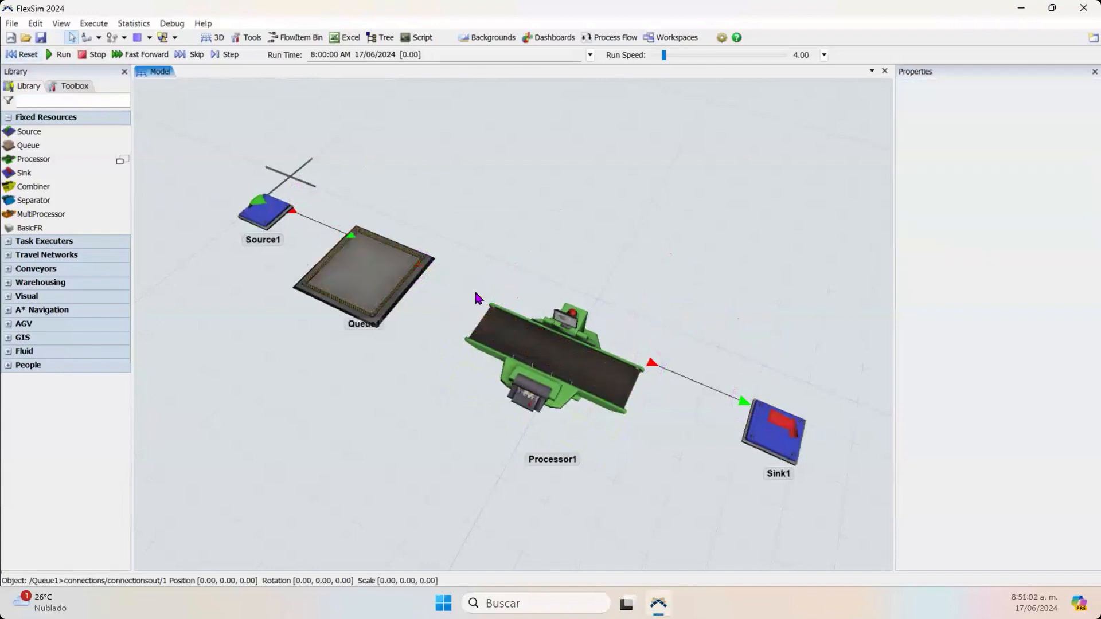
pyautogui.click(576, 363)
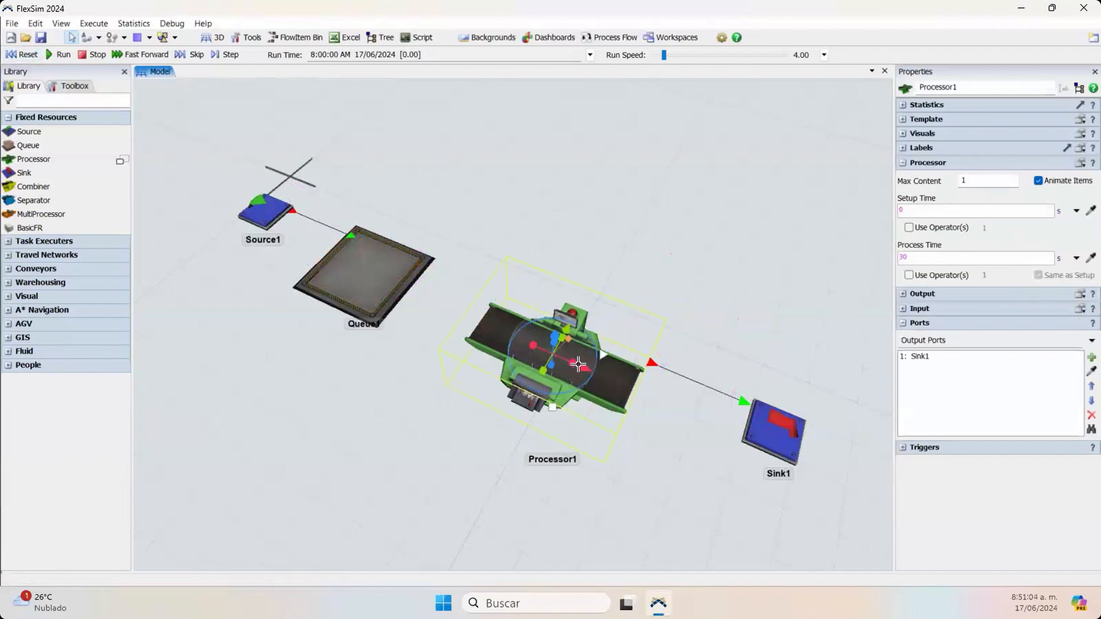
pyautogui.moveTo(596, 356); pyautogui.dragTo(371, 271)
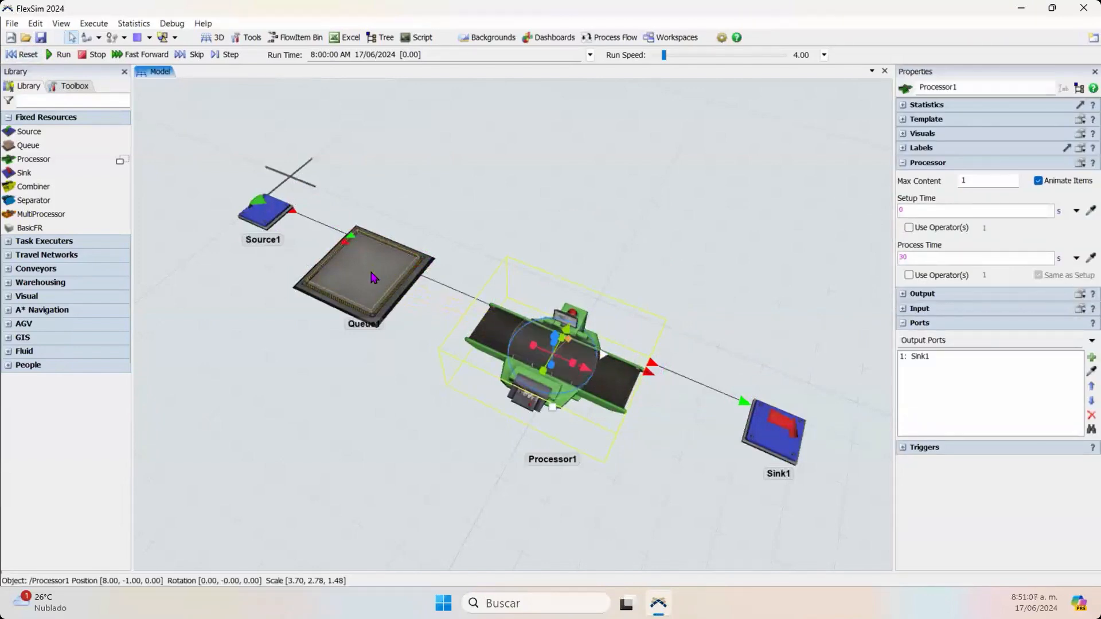
pyautogui.click(377, 390)
# Step: Reset and run the model with the reversed connection at a run speed of 42.40, and stop the run
pyautogui.moveTo(386, 404); pyautogui.dragTo(390, 424, button='right')
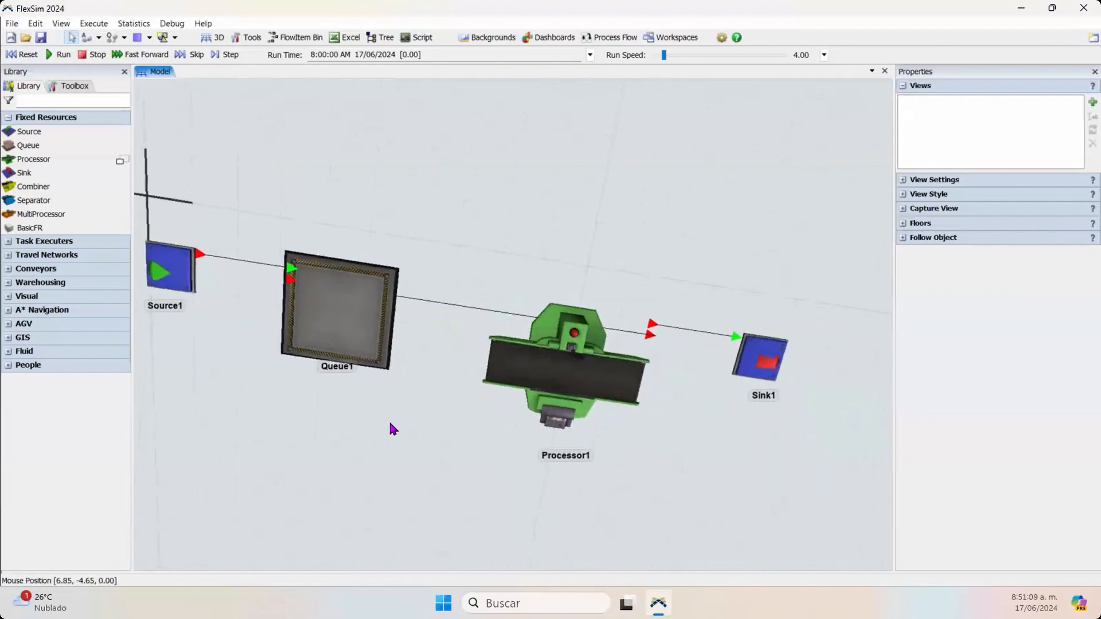
pyautogui.rightClick(435, 354)
pyautogui.click(557, 452)
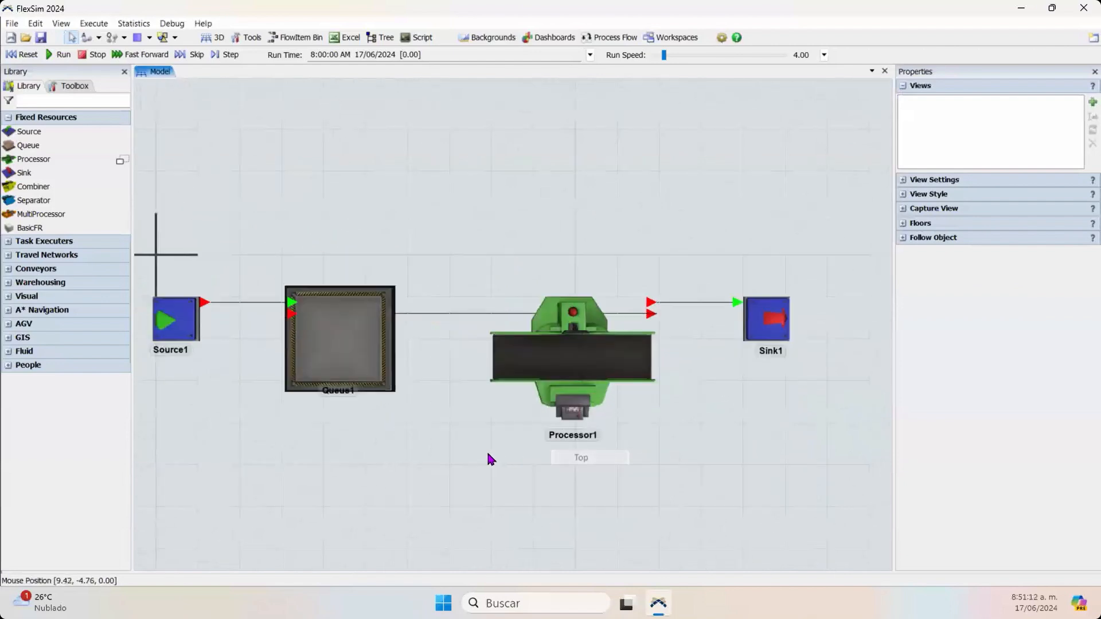
pyautogui.click(21, 54)
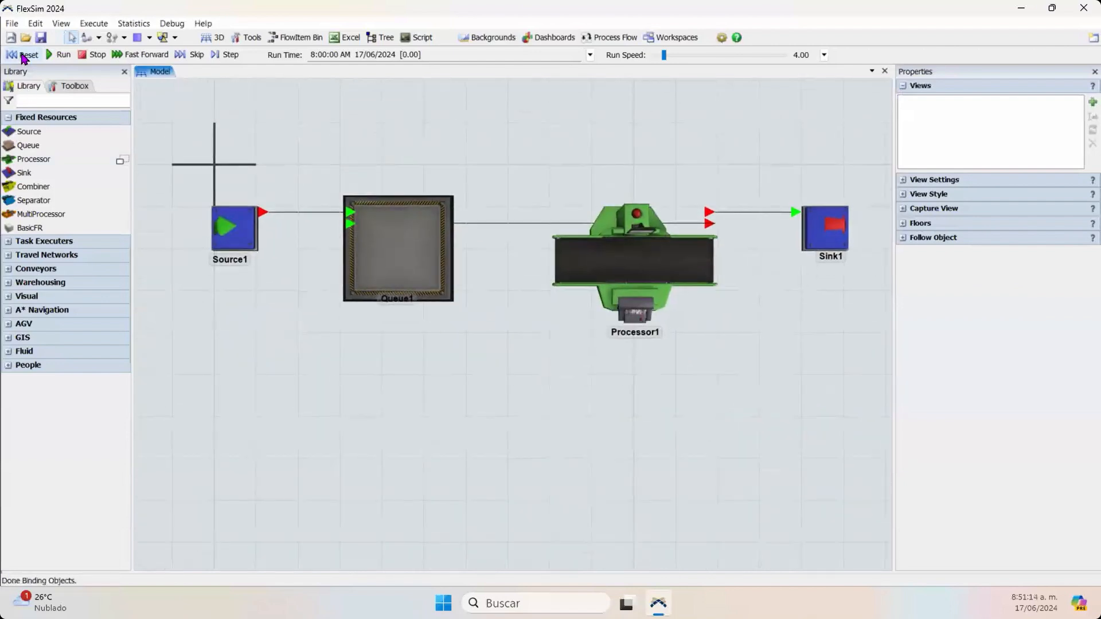
pyautogui.click(60, 55)
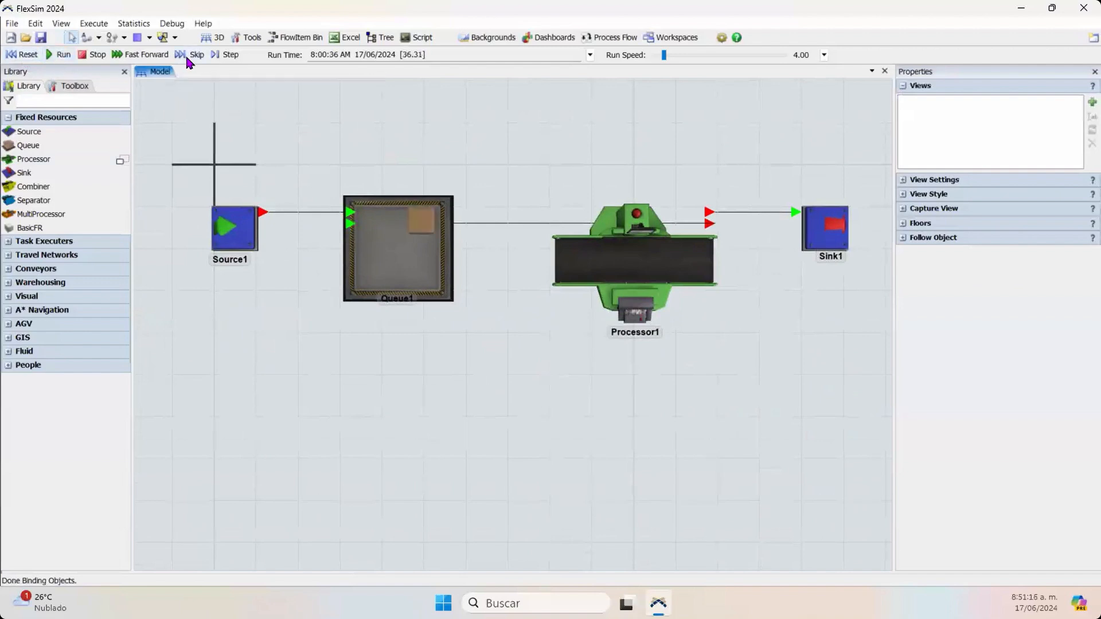
pyautogui.moveTo(459, 343); pyautogui.dragTo(365, 370, button='right')
pyautogui.moveTo(364, 366); pyautogui.dragTo(330, 374)
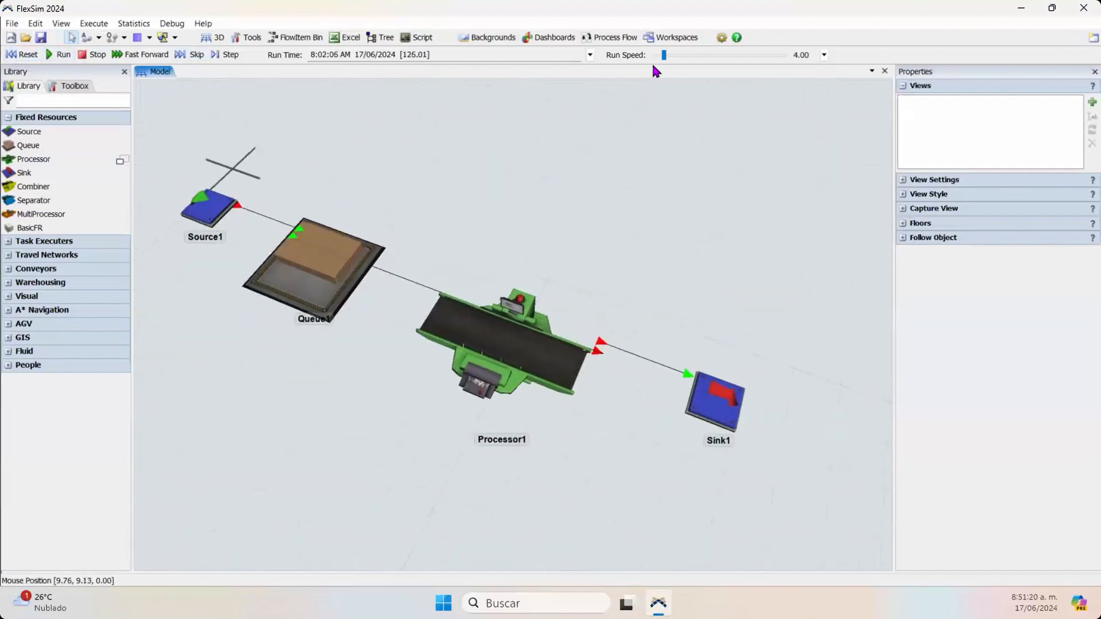
pyautogui.moveTo(665, 55); pyautogui.dragTo(671, 55)
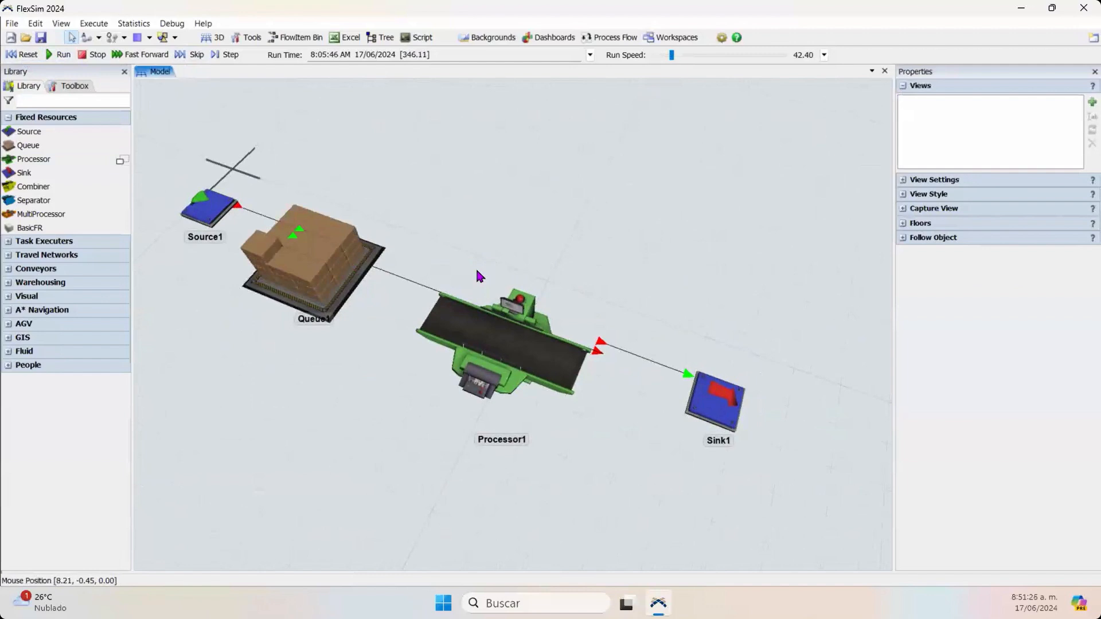
pyautogui.click(91, 55)
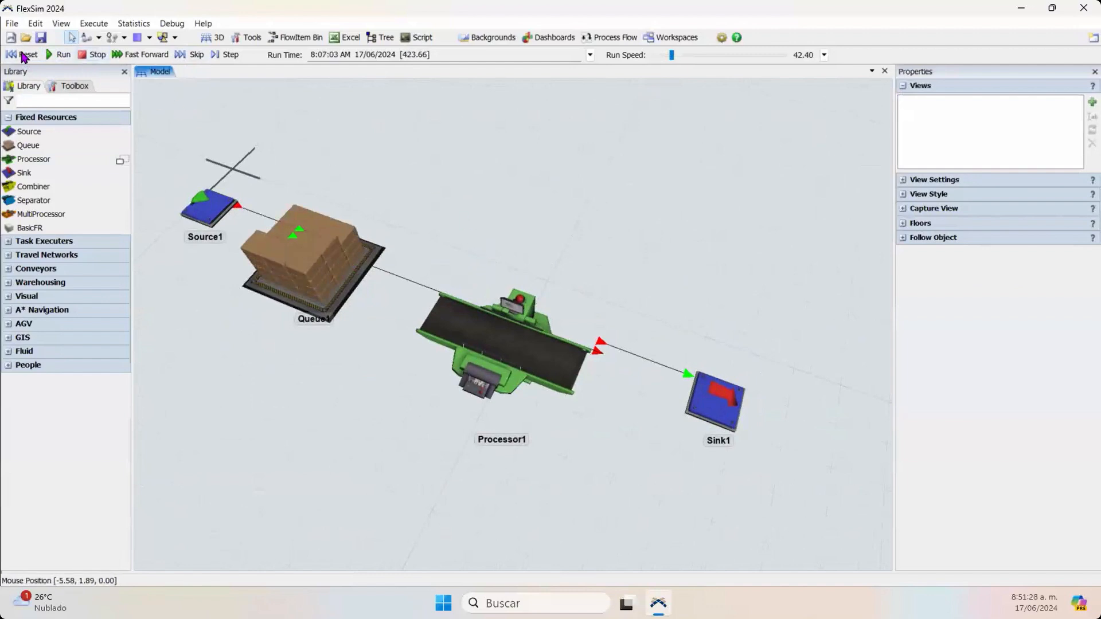
# Step: Switch the queue's port list to Input Ports, and inspect the Source1 and Processor1 entries
pyautogui.click(328, 238)
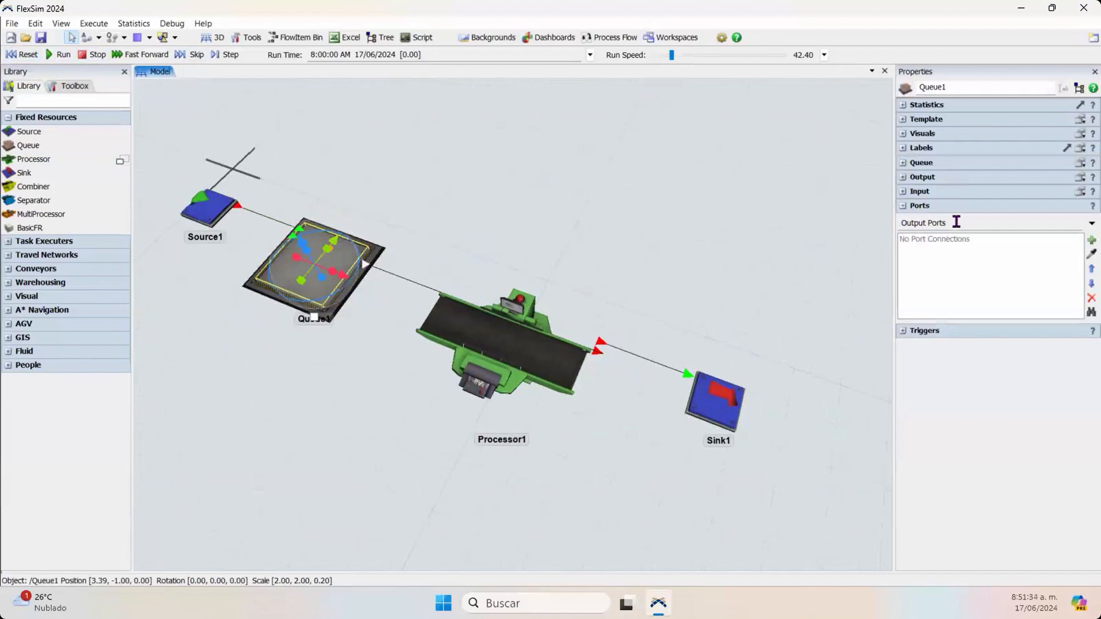
pyautogui.click(1089, 223)
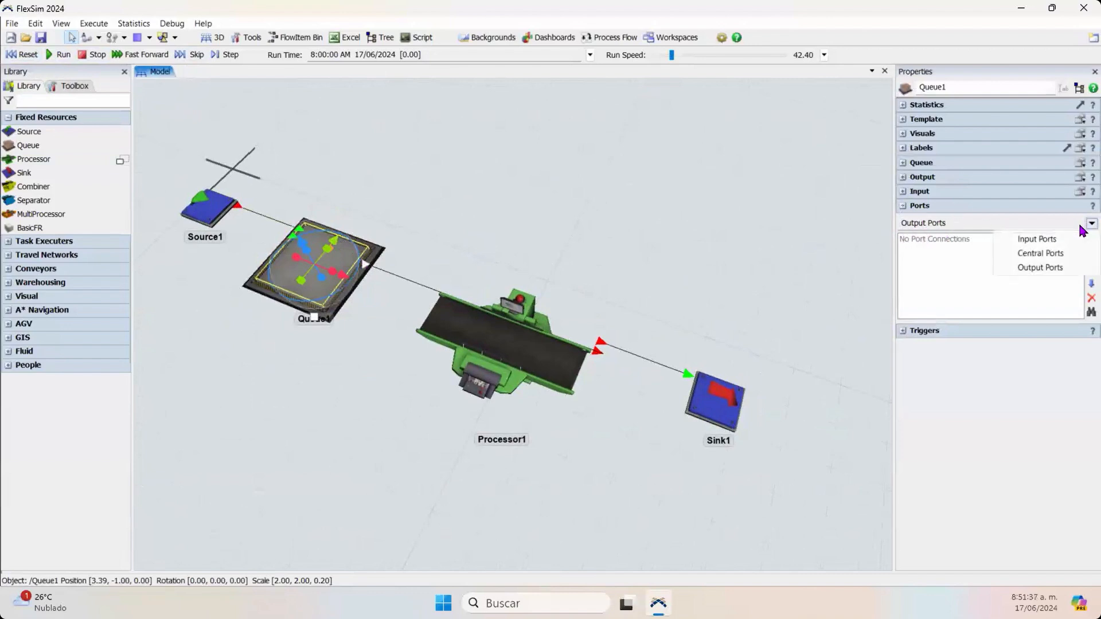
pyautogui.click(1008, 243)
pyautogui.click(945, 242)
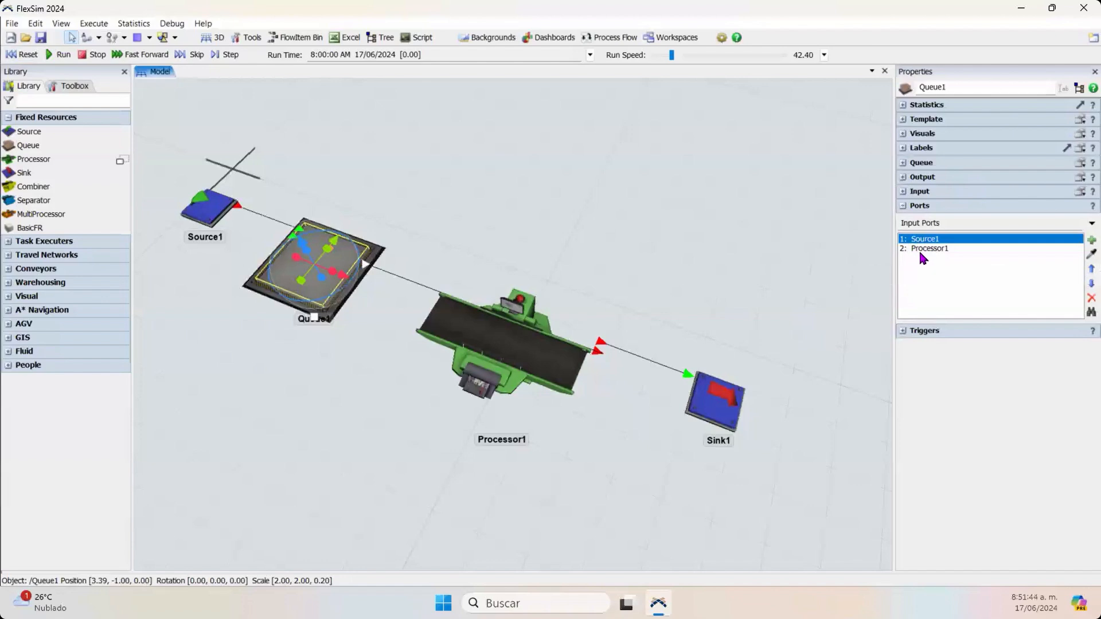
pyautogui.click(926, 250)
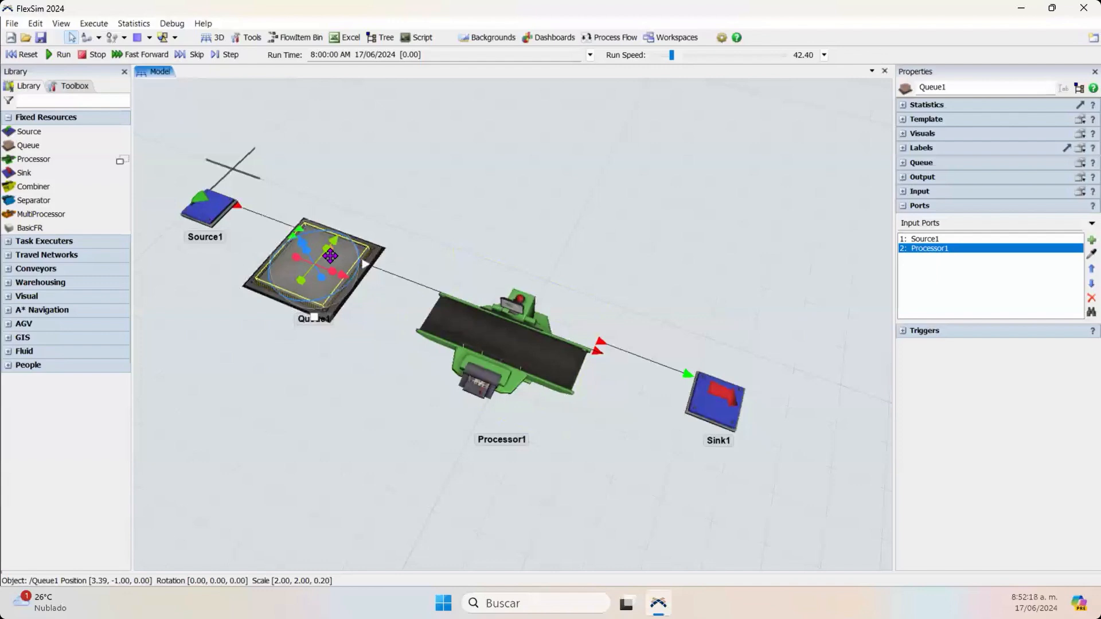
# Step: Delete the reversed connection between the processor and the queue, and connect the queue's output to the processor
pyautogui.click(406, 281)
pyautogui.press('Delete')
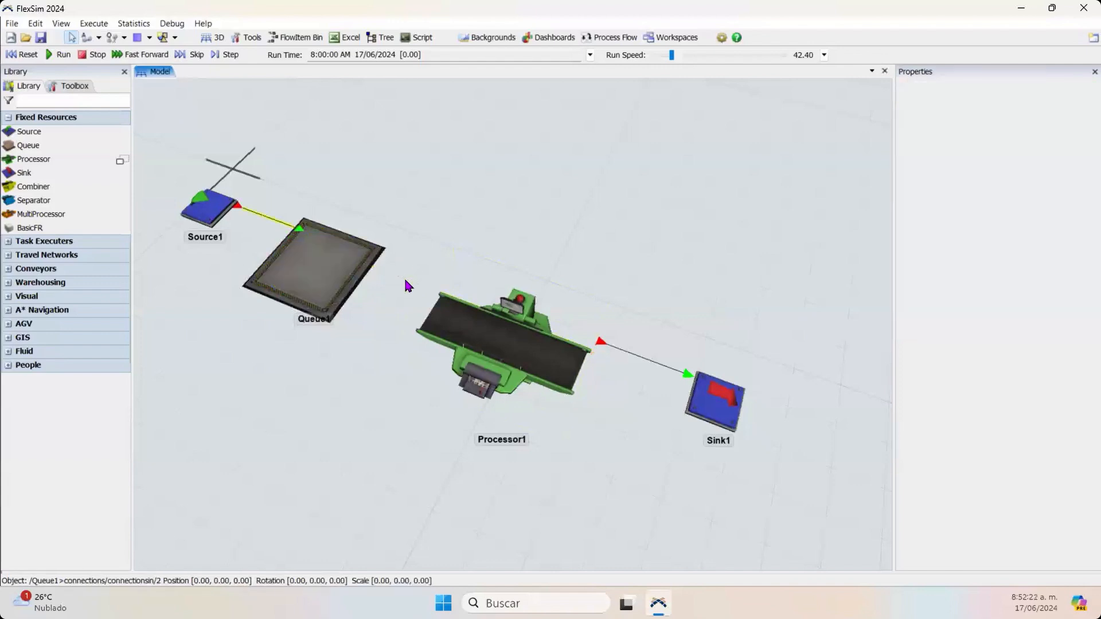
pyautogui.click(337, 272)
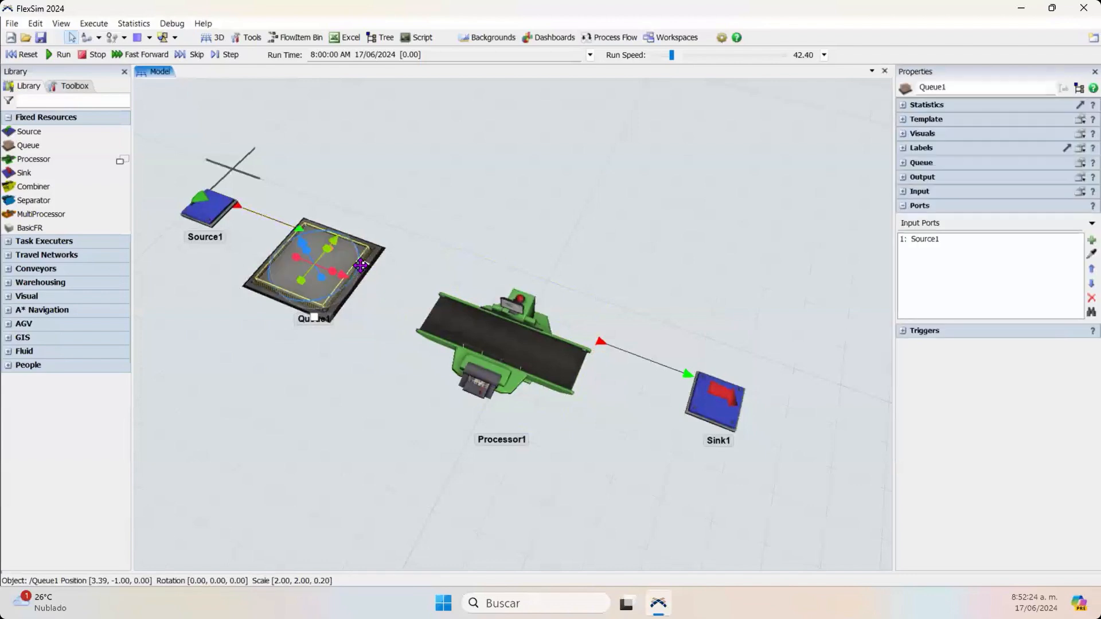
pyautogui.moveTo(365, 264); pyautogui.dragTo(485, 328)
pyautogui.moveTo(367, 351); pyautogui.dragTo(407, 305)
# Step: Add an operator from the task executers to the model, and move it to about 3.57, -6.00 near the queue
pyautogui.click(86, 241)
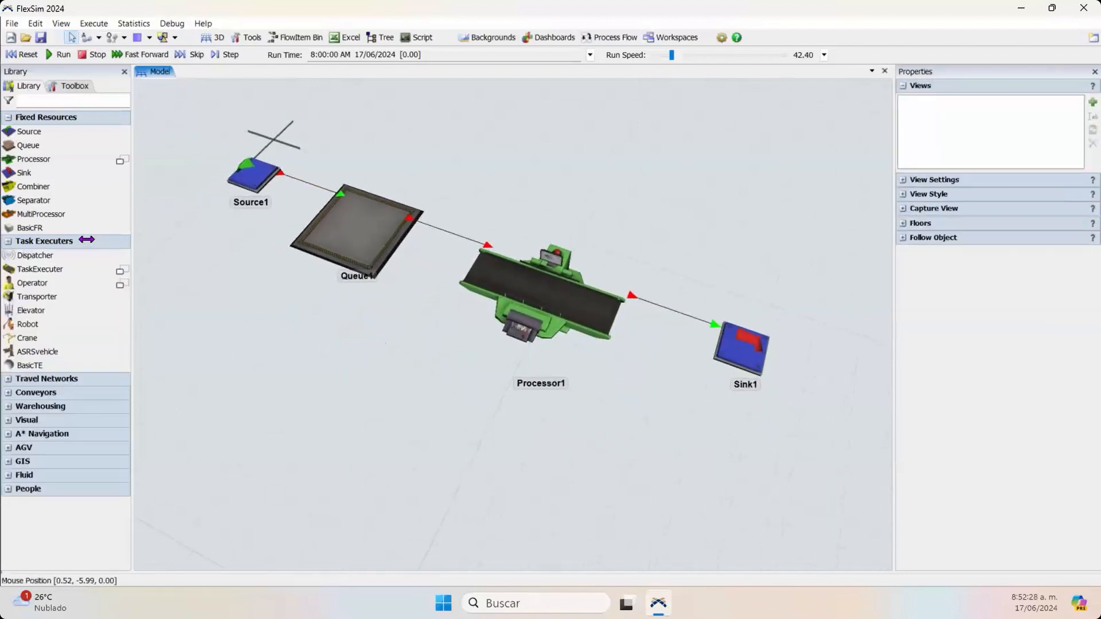
pyautogui.click(60, 283)
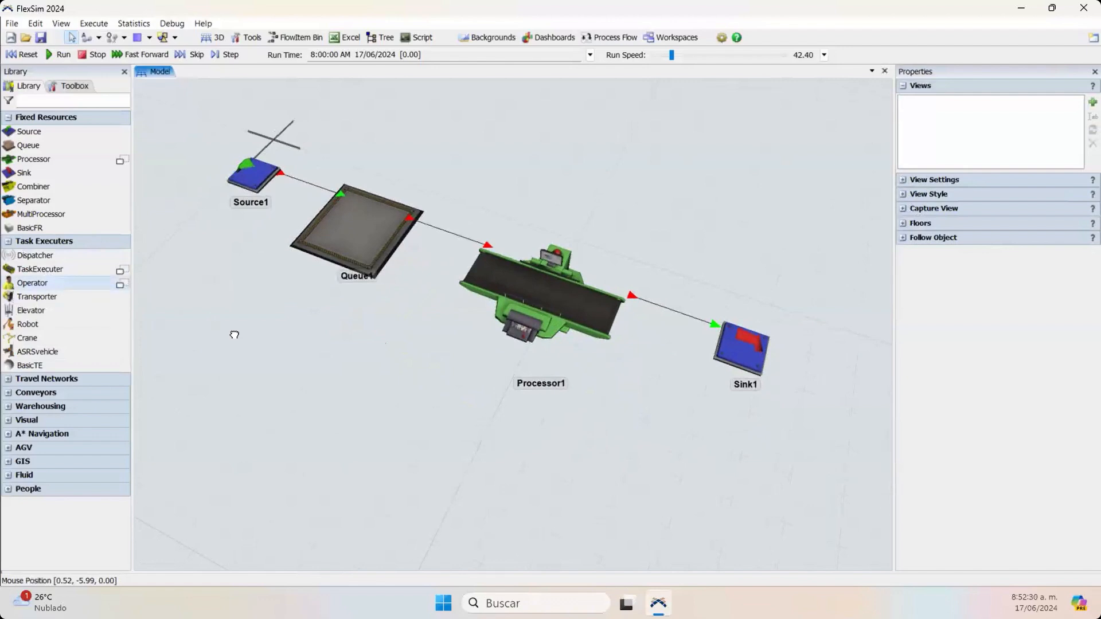
pyautogui.click(276, 328)
pyautogui.scroll(1, 311, 351)
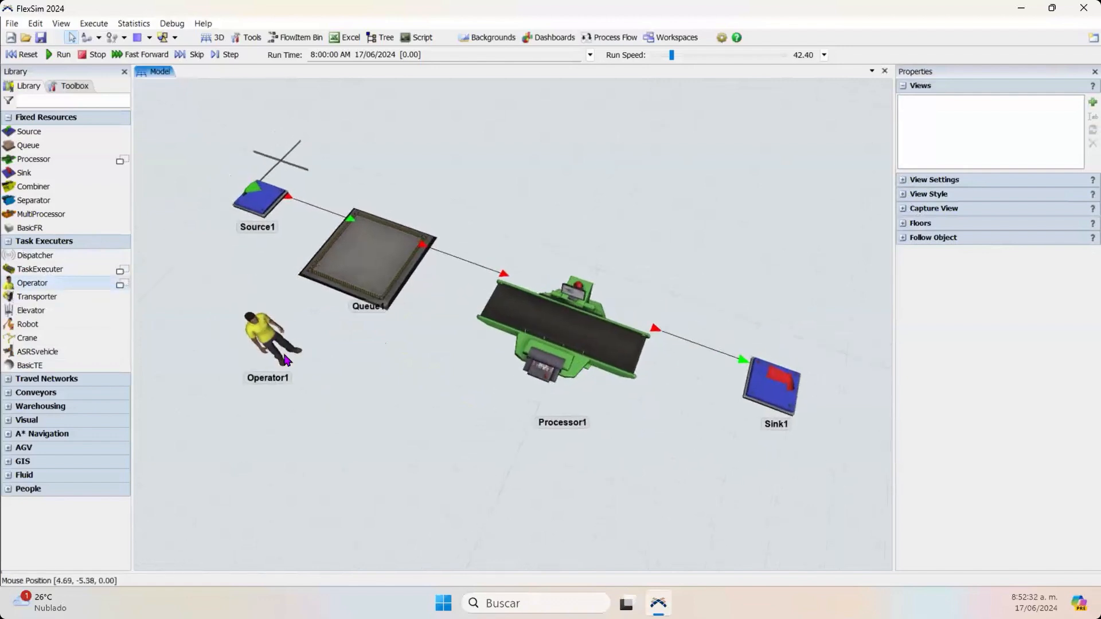
pyautogui.scroll(1, 314, 342)
pyautogui.scroll(-2, 334, 340)
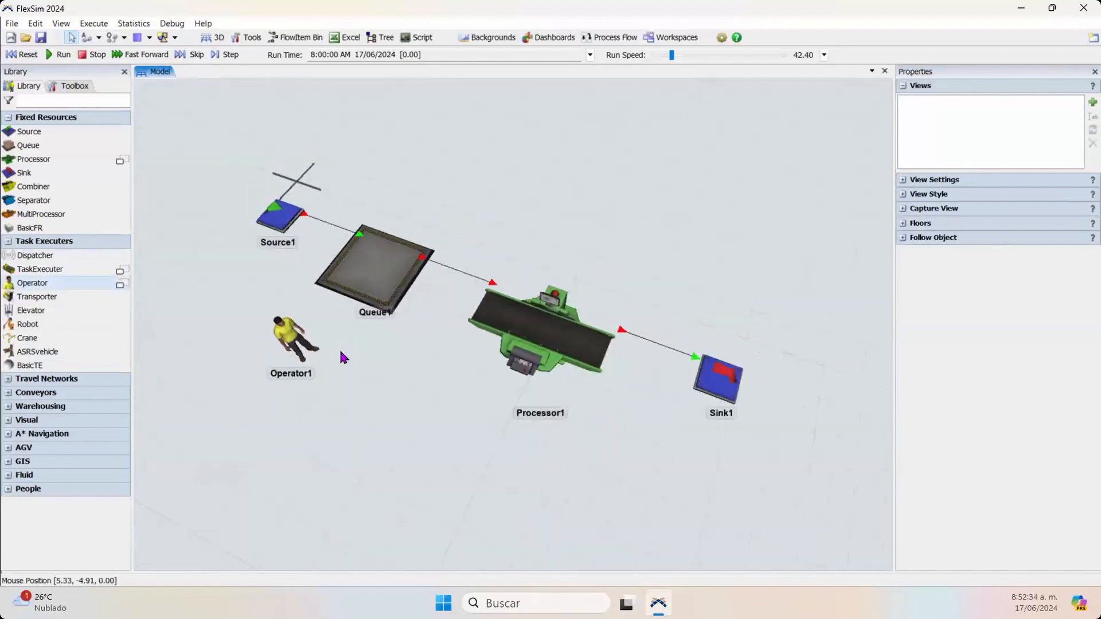
pyautogui.click(287, 342)
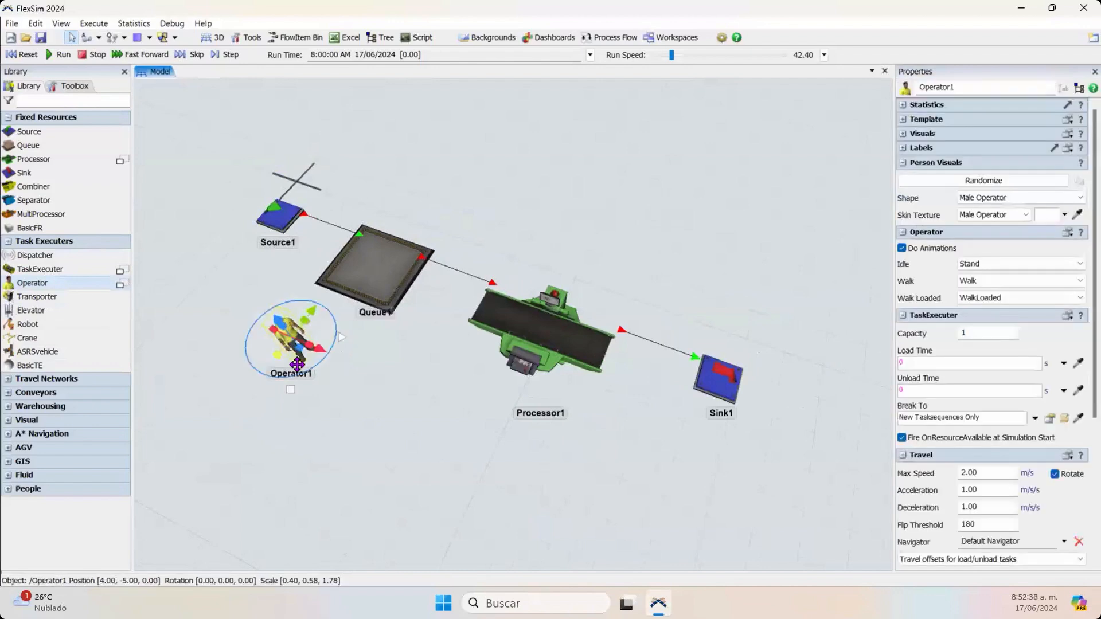
pyautogui.moveTo(288, 342); pyautogui.dragTo(262, 361)
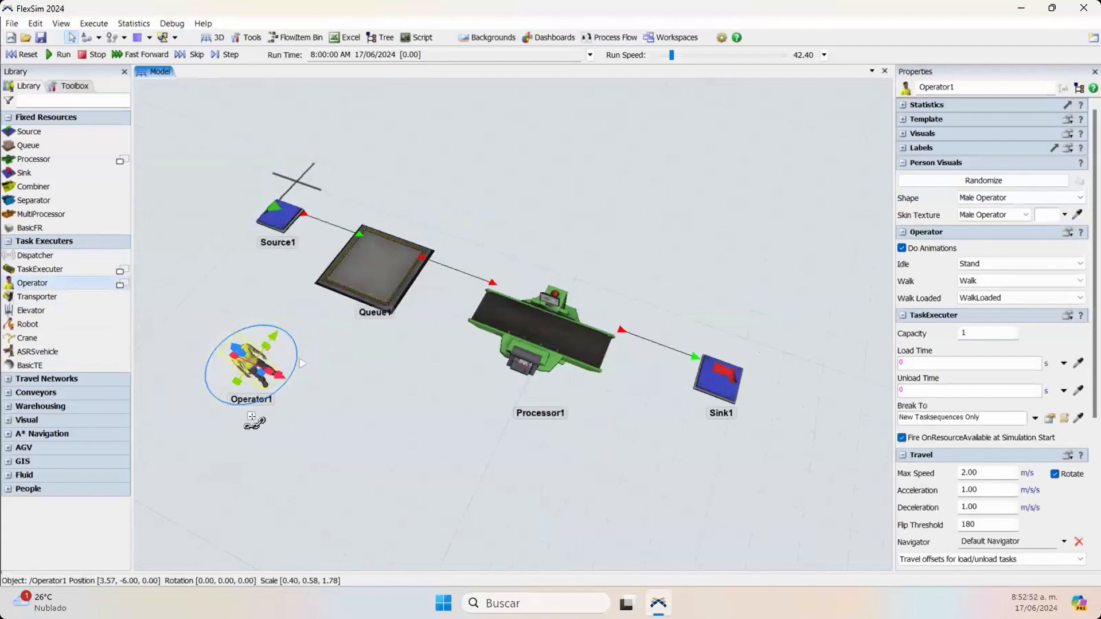
# Step: Connect the operator to the queue's center port, and enable Use Transport in the queue's output settings
pyautogui.moveTo(252, 369); pyautogui.dragTo(340, 303)
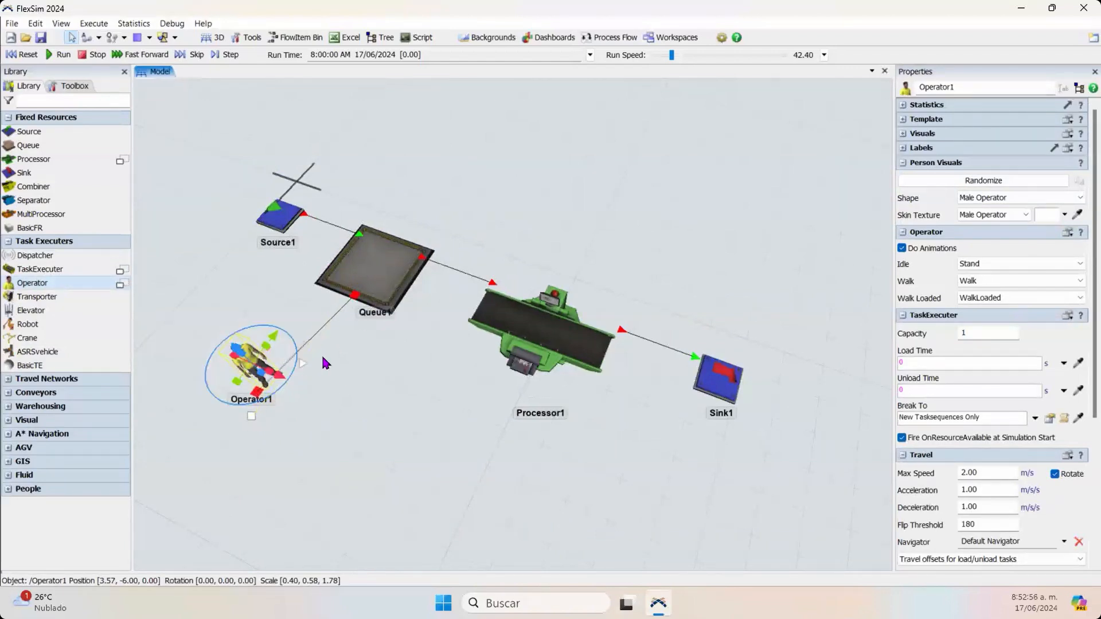
pyautogui.click(342, 339)
pyautogui.click(373, 277)
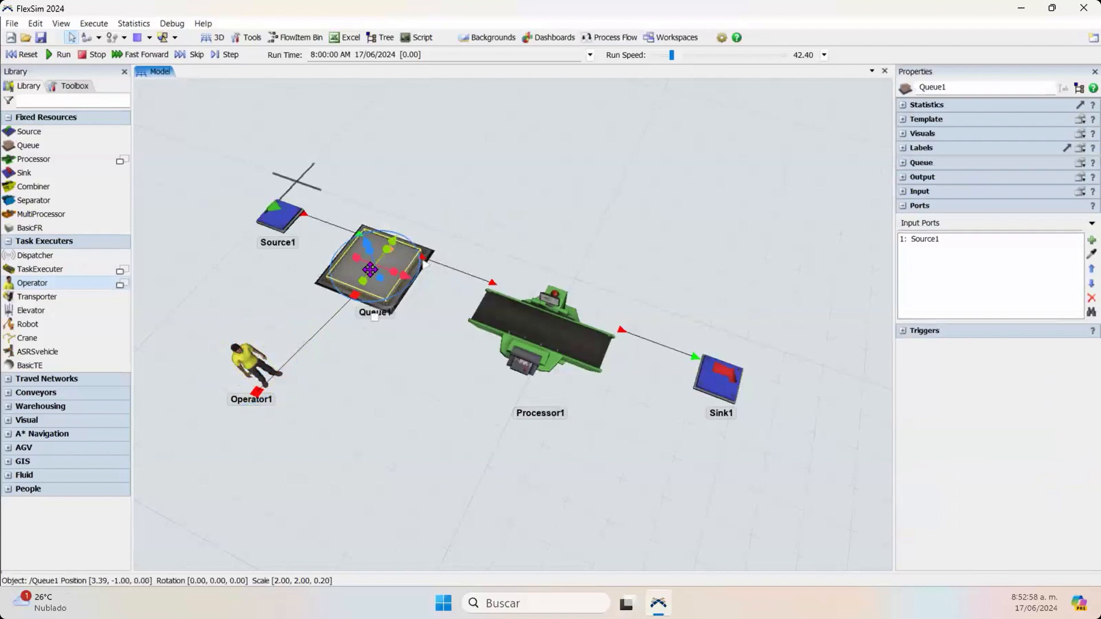
pyautogui.click(903, 176)
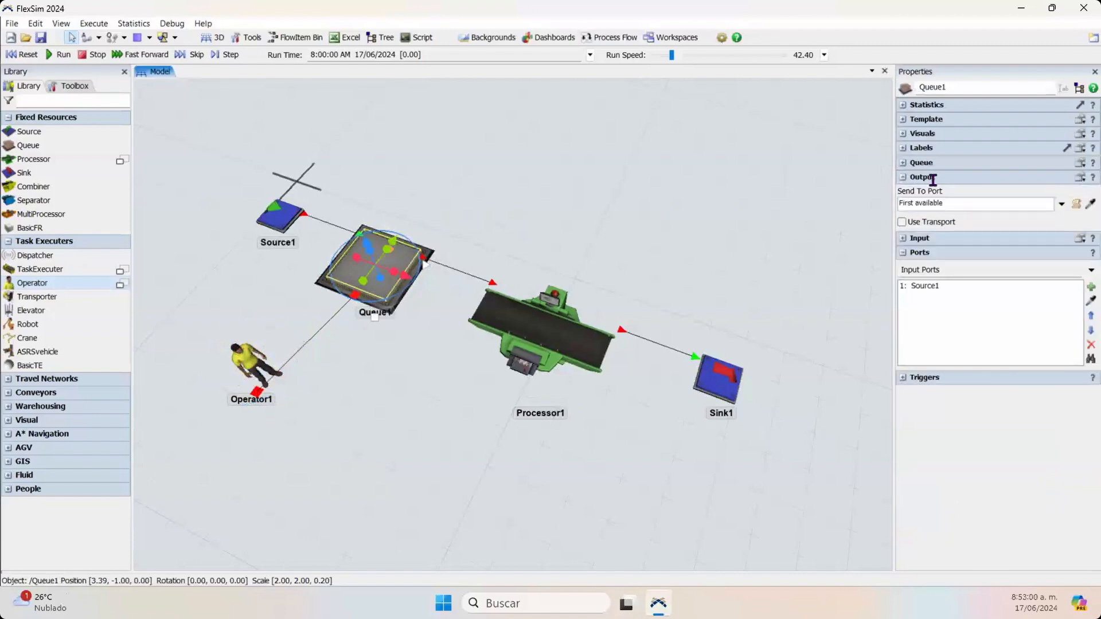
pyautogui.click(902, 222)
pyautogui.click(604, 238)
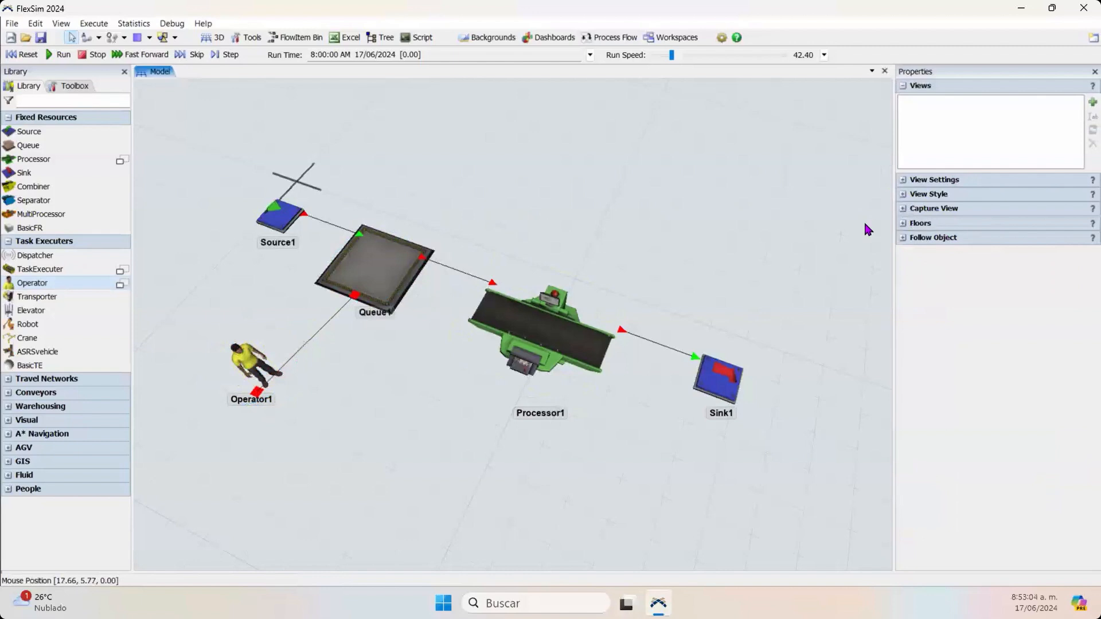
# Step: Reset and run the model, and move the processor far from the queue to about 13.52, 10.29 during the run
pyautogui.click(31, 53)
pyautogui.click(57, 54)
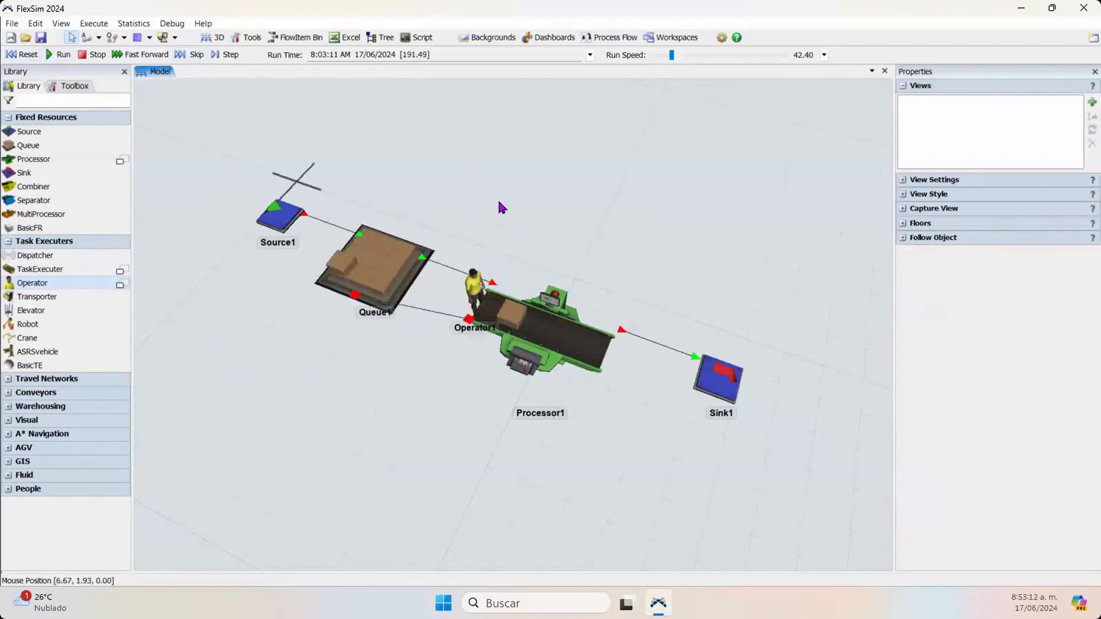
pyautogui.click(541, 332)
pyautogui.moveTo(540, 331); pyautogui.dragTo(810, 120)
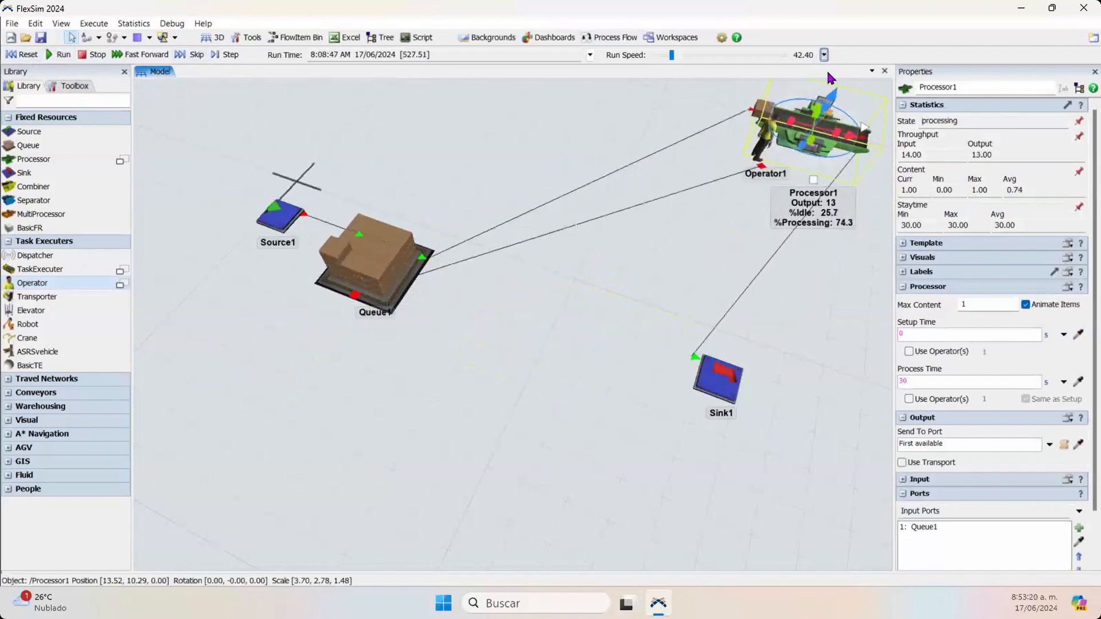
# Step: Set the custom run speed to 4 for the running model, and reset the model
pyautogui.click(824, 54)
pyautogui.write('4')
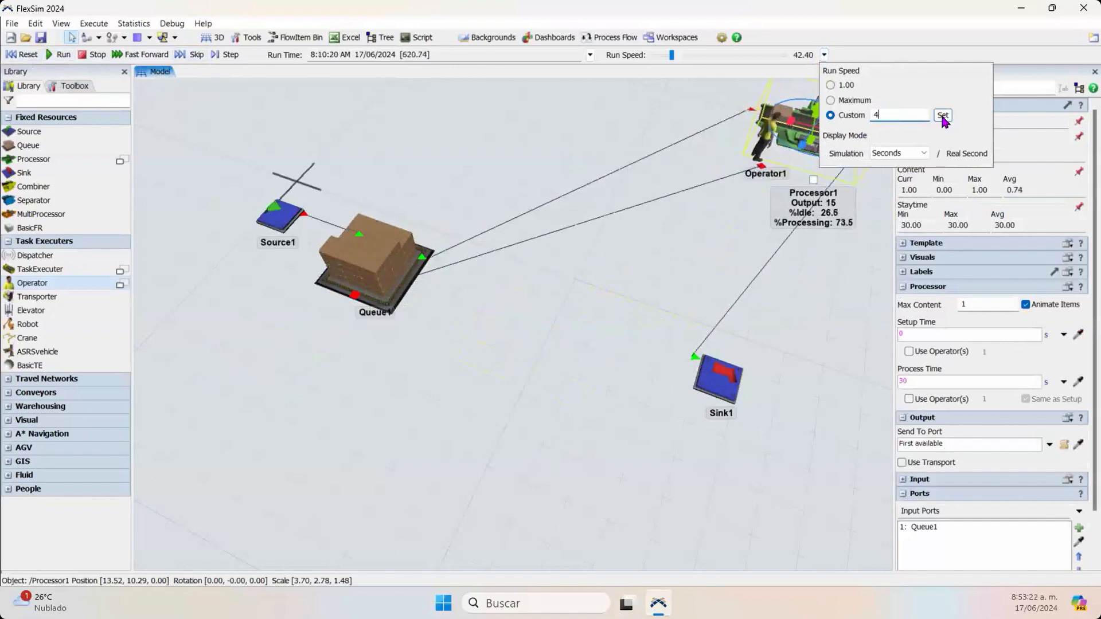
pyautogui.click(942, 115)
pyautogui.click(566, 339)
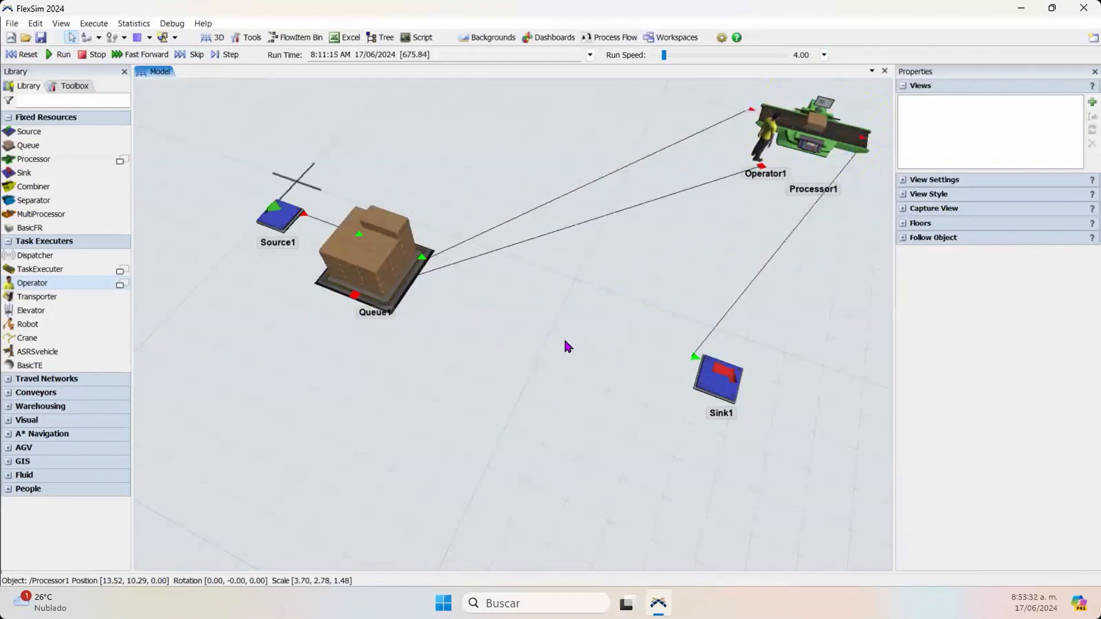
pyautogui.moveTo(474, 182); pyautogui.dragTo(405, 248)
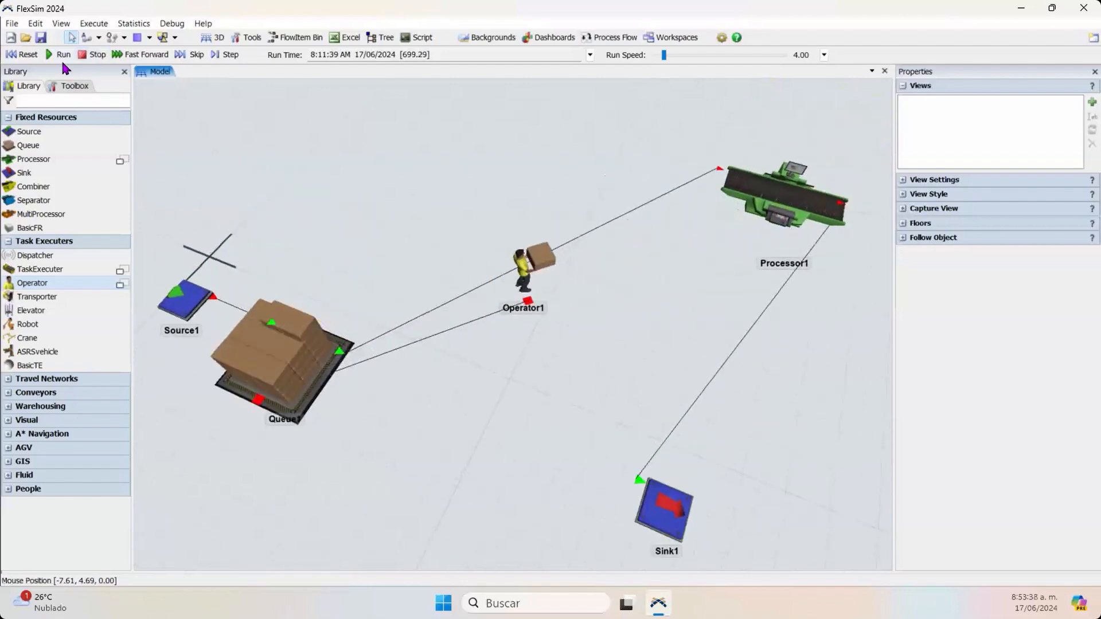
pyautogui.click(21, 55)
pyautogui.scroll(-3, 550, 338)
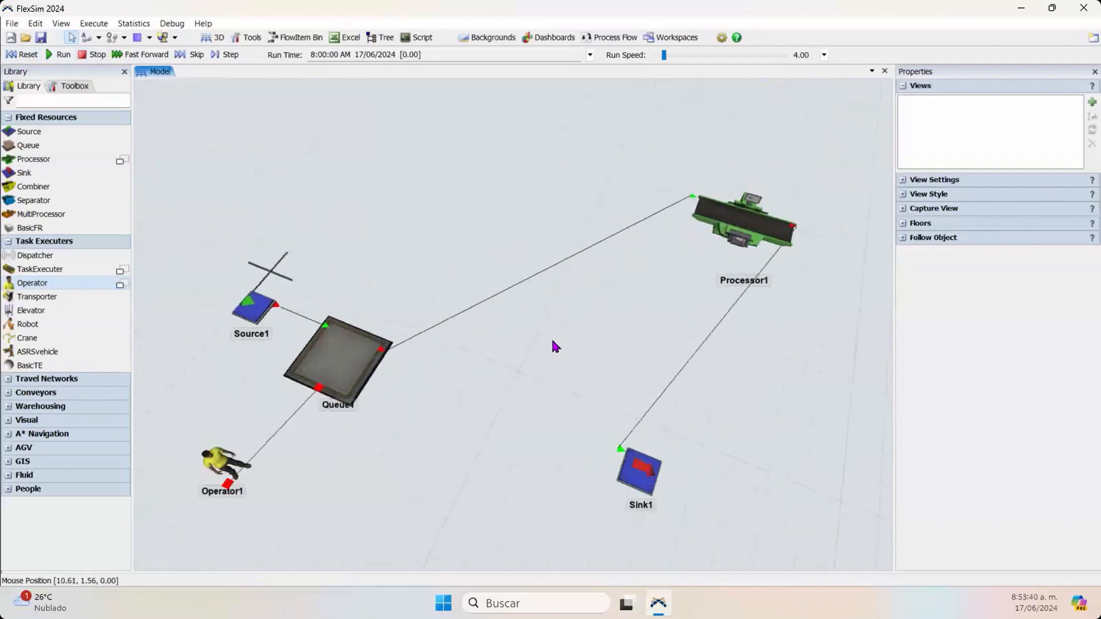
pyautogui.moveTo(510, 356); pyautogui.dragTo(502, 354)
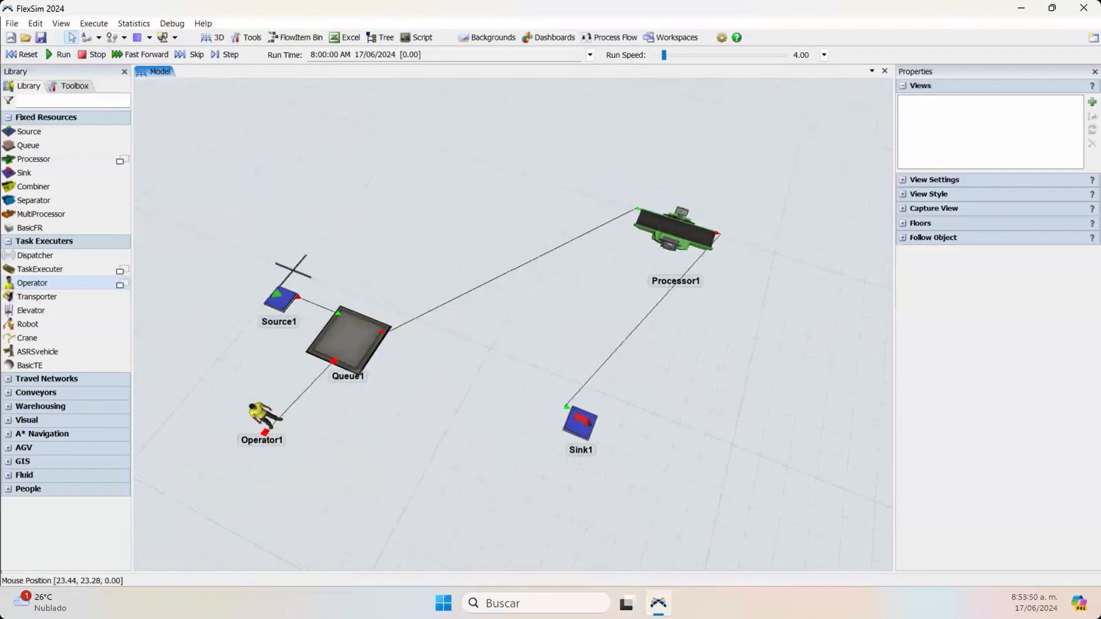
pyautogui.moveTo(625, 38)
pyautogui.mouseDown()
pyautogui.moveTo(619, 100)
pyautogui.moveTo(822, 72)
pyautogui.moveTo(628, 39)
pyautogui.mouseUp()
# Step: Try a run speed of 21.49, and set the custom run speed back to 4
pyautogui.click(823, 54)
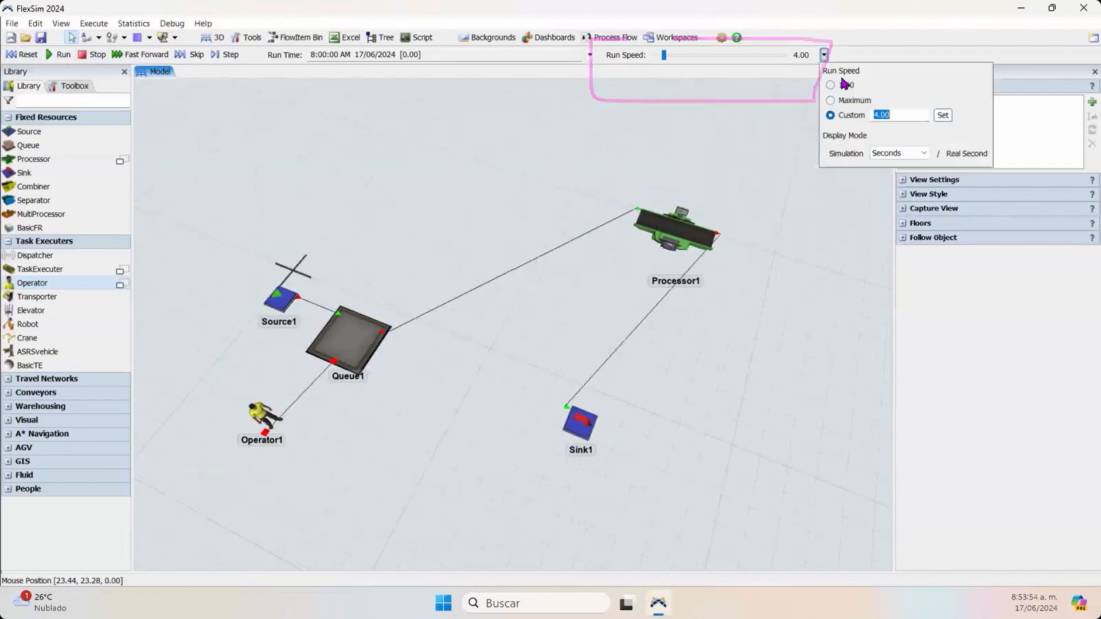
pyautogui.moveTo(661, 54); pyautogui.dragTo(667, 56)
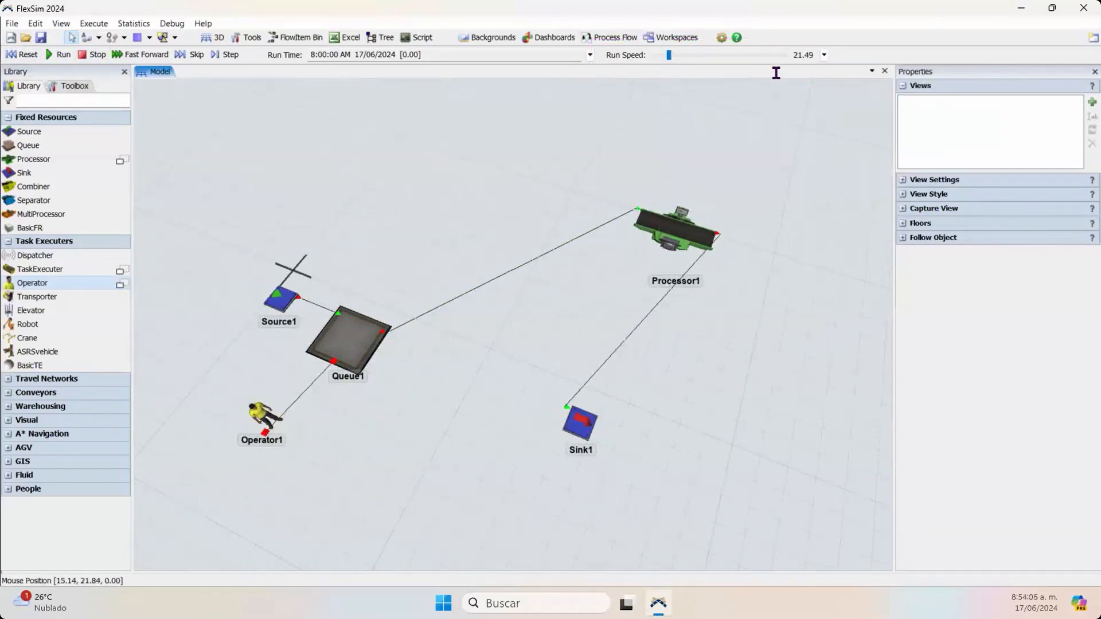
pyautogui.click(823, 55)
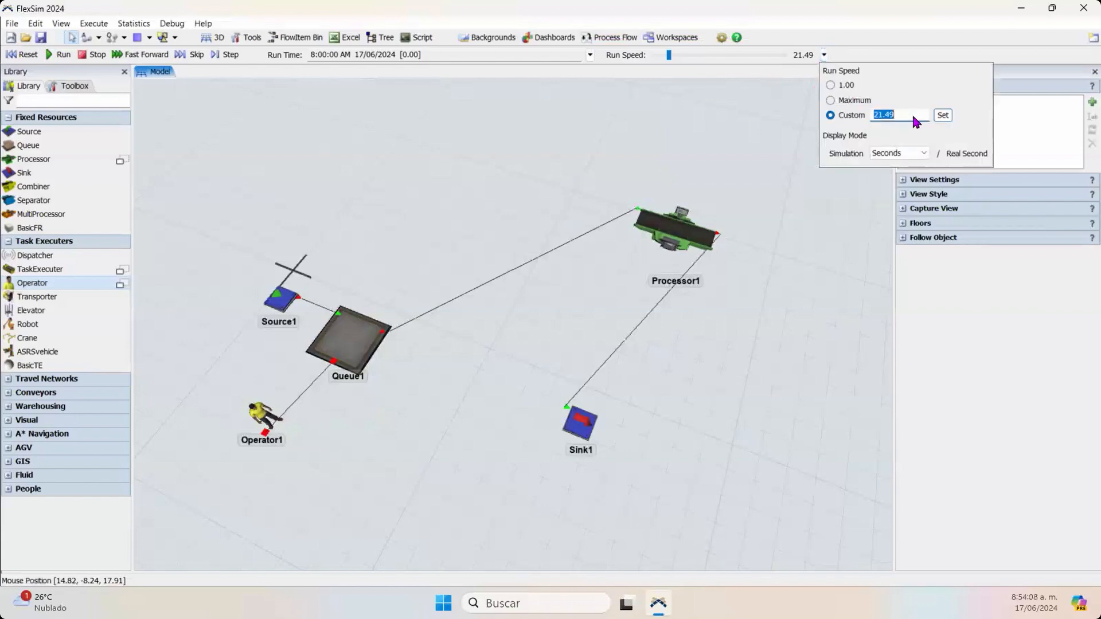
pyautogui.write('4')
pyautogui.click(941, 114)
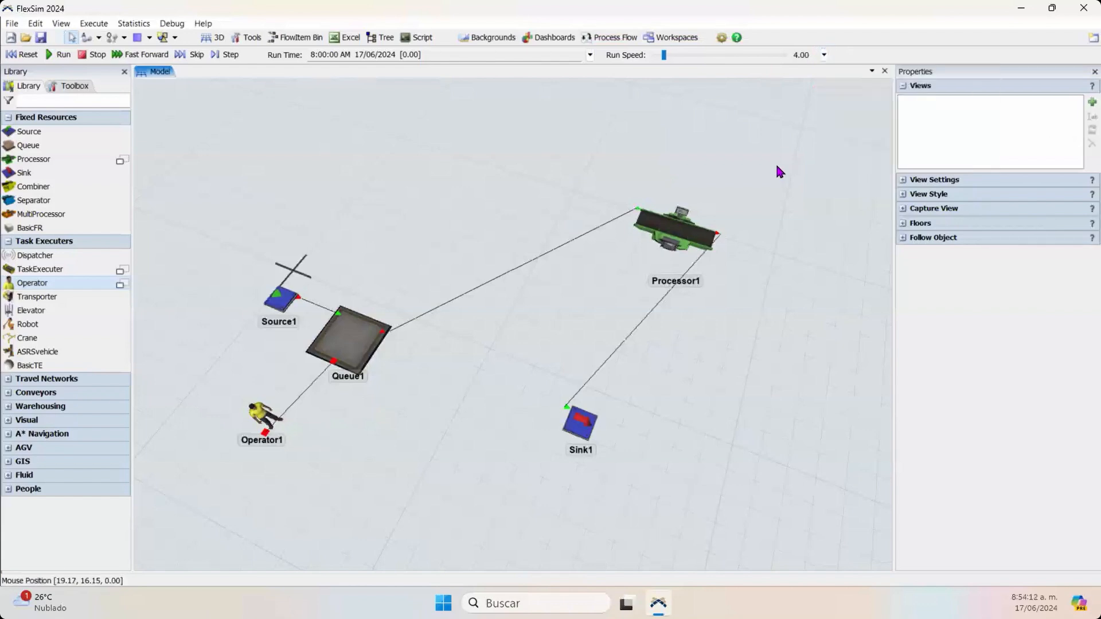
# Step: Run the model from the start, raising the run speed to 344 during the run, and stop and reset it
pyautogui.click(26, 55)
pyautogui.click(62, 54)
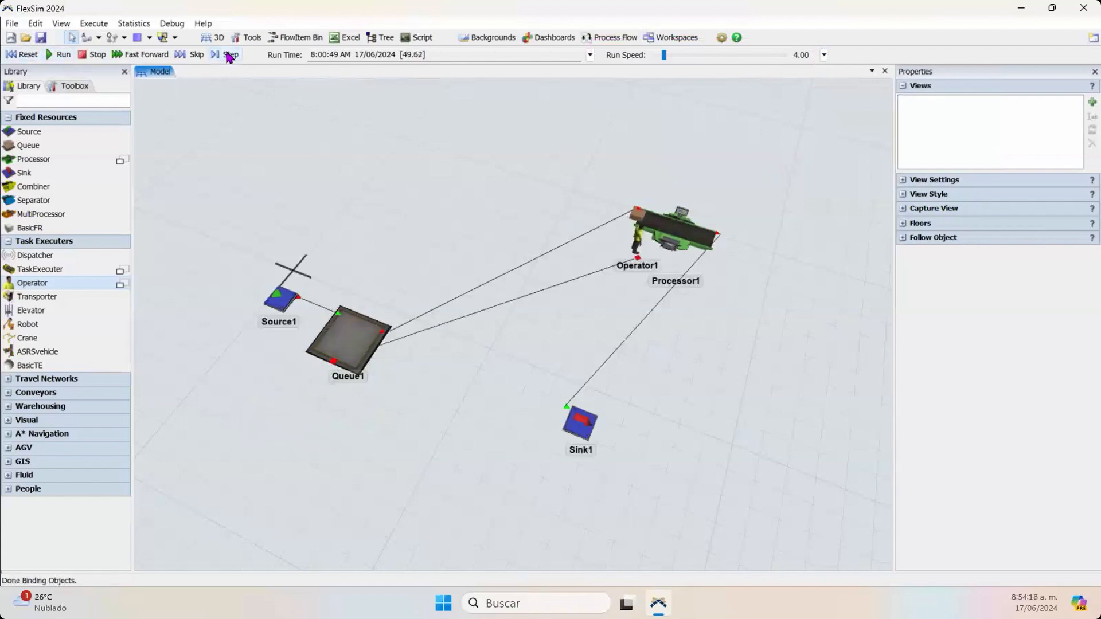
pyautogui.moveTo(664, 55); pyautogui.dragTo(684, 58)
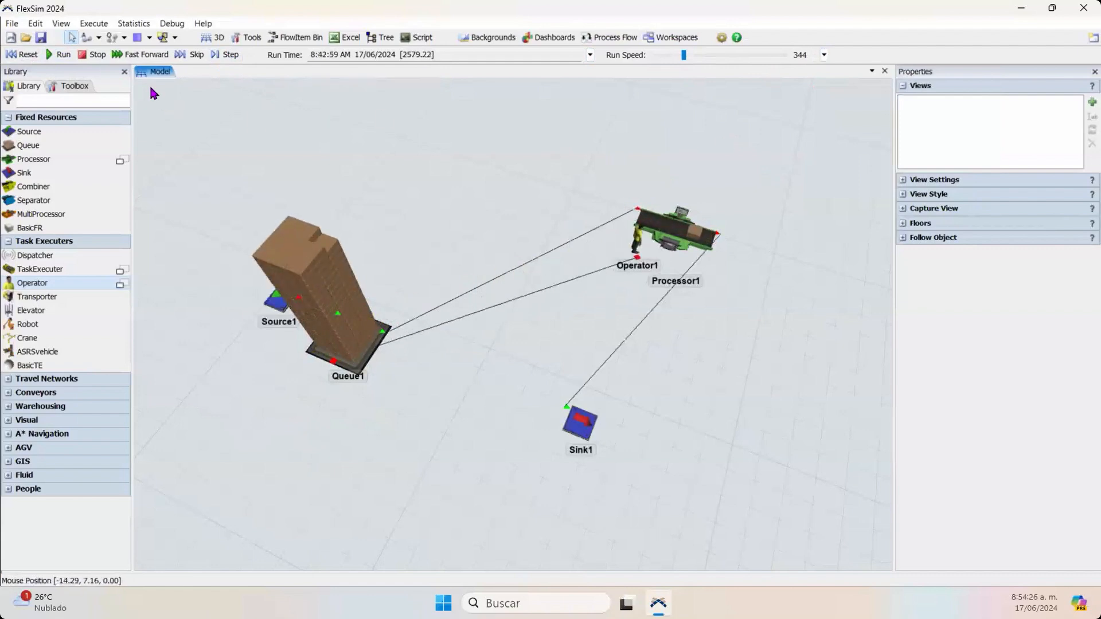
pyautogui.click(97, 55)
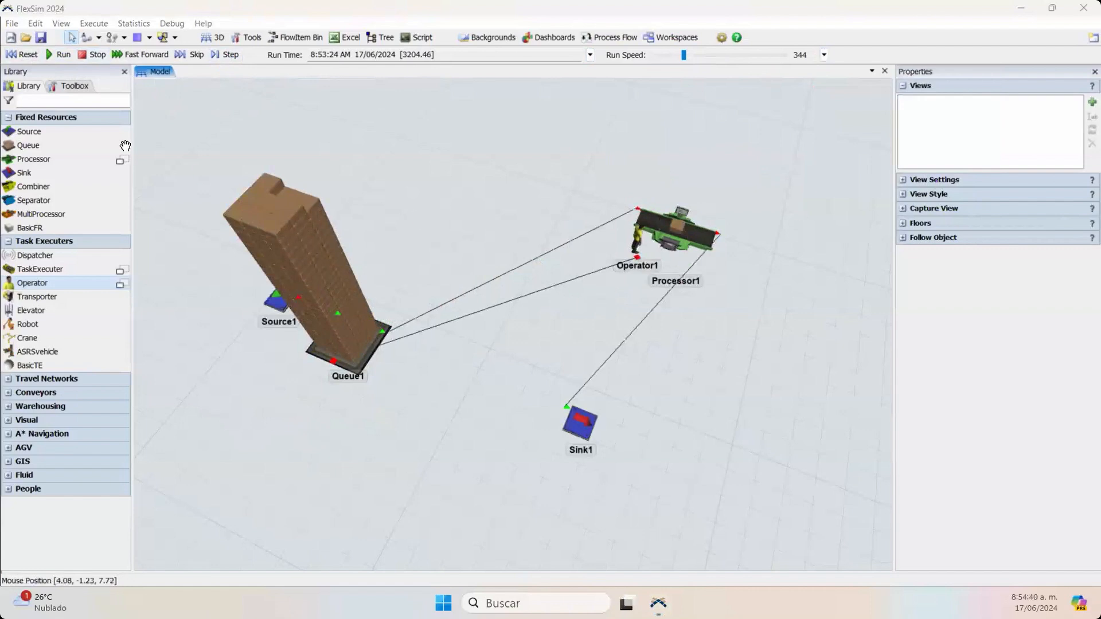
pyautogui.click(27, 54)
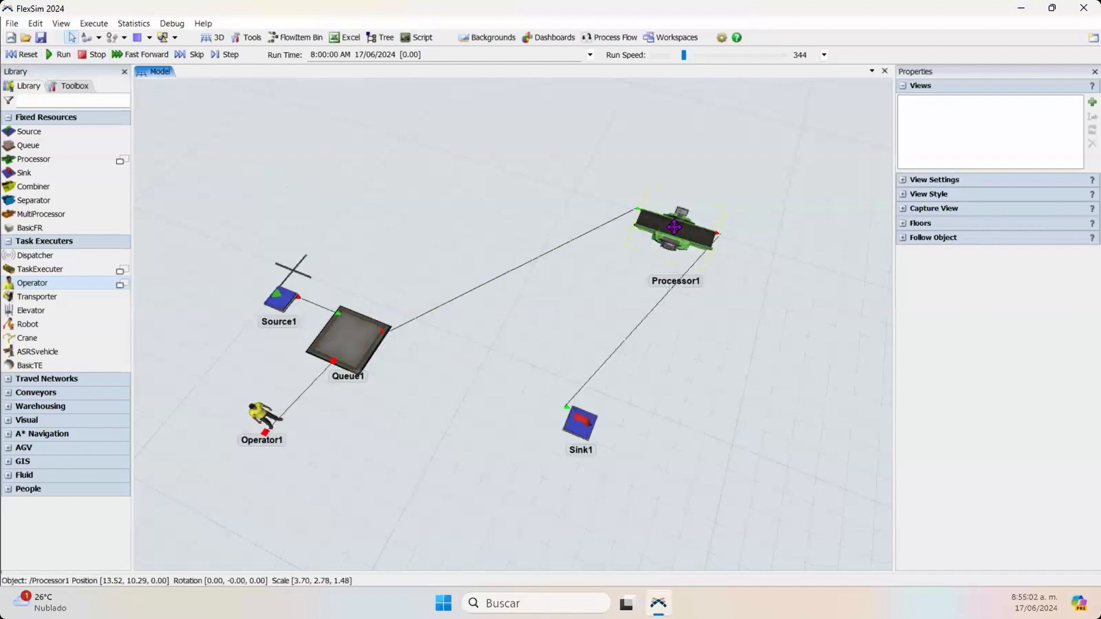
# Step: Switch the model to a straight top-down view, and move the processor into line between the queue and the sink
pyautogui.click(675, 227)
pyautogui.rightClick(558, 286)
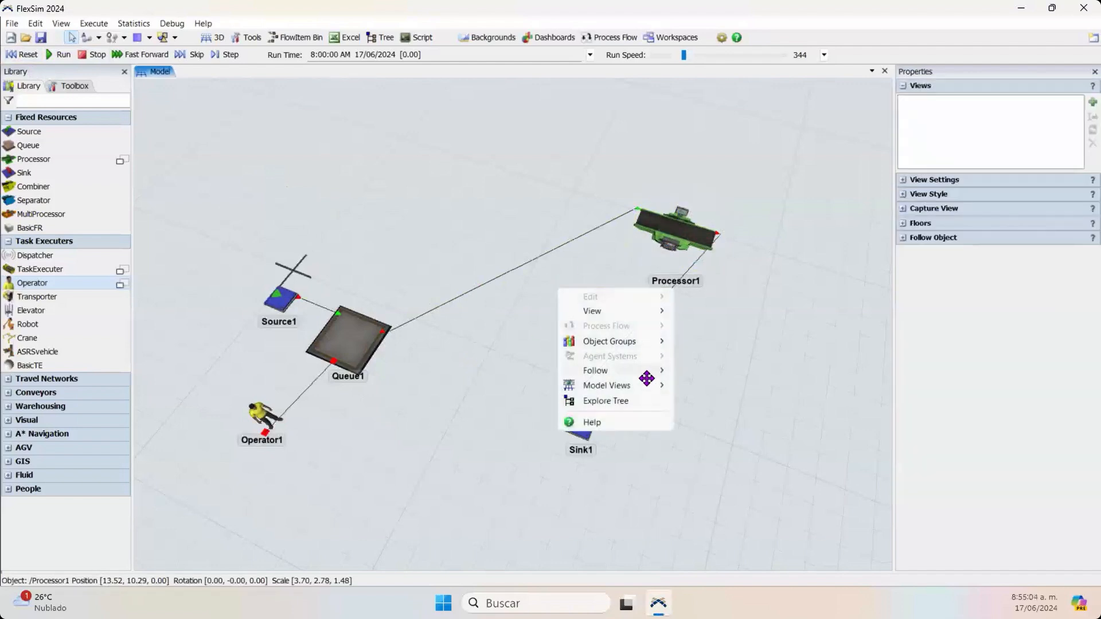
pyautogui.moveTo(646, 384)
pyautogui.click(699, 388)
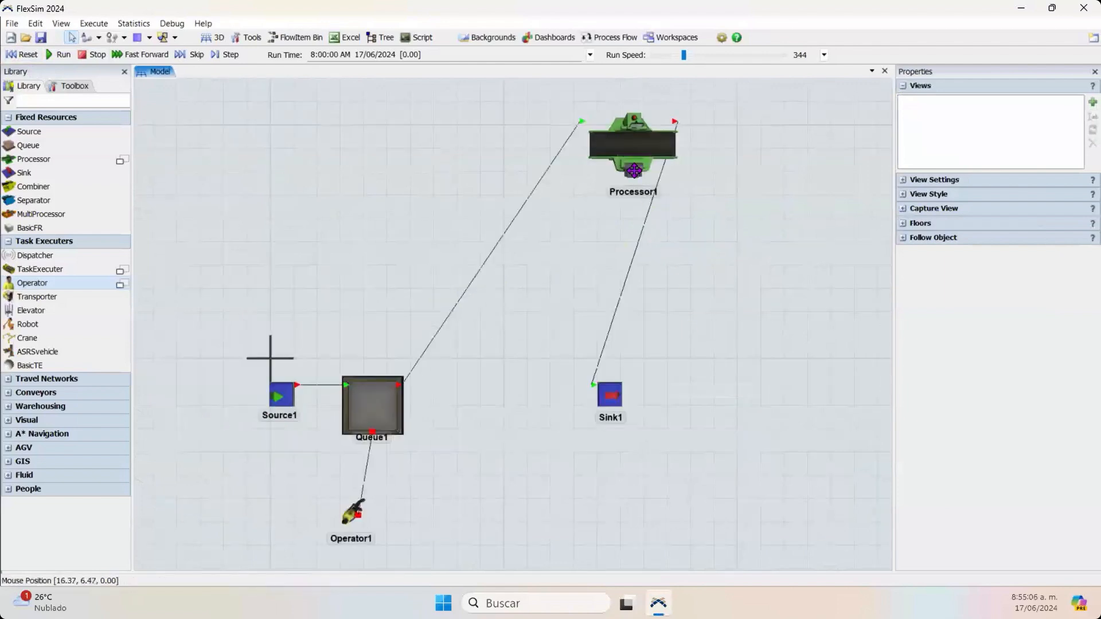
pyautogui.moveTo(633, 171); pyautogui.dragTo(508, 419)
pyautogui.click(537, 302)
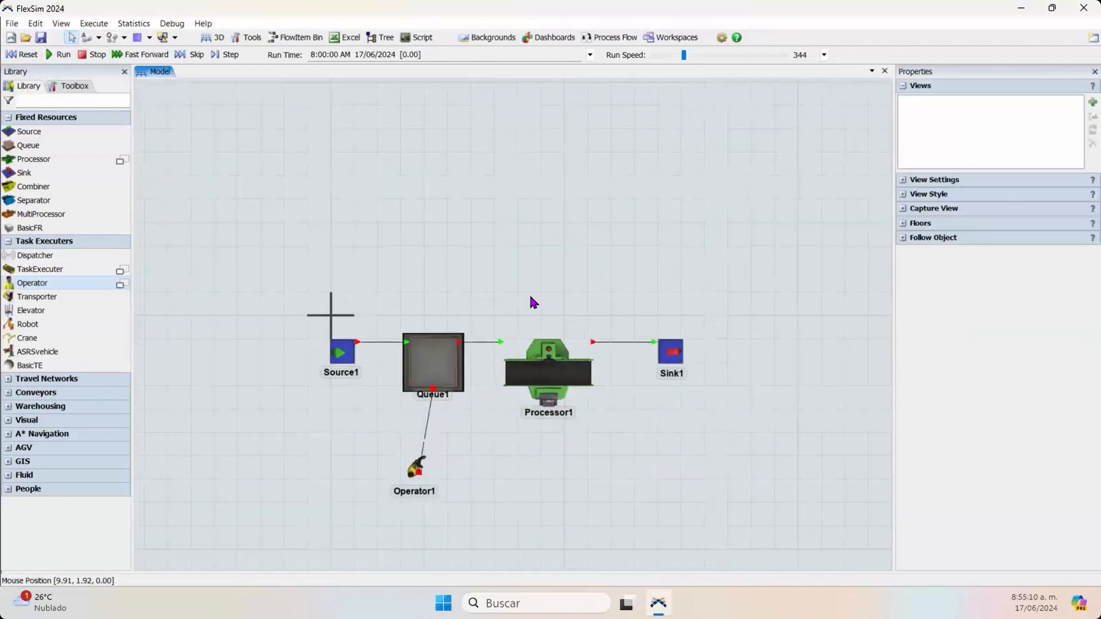
pyautogui.scroll(5, 519, 298)
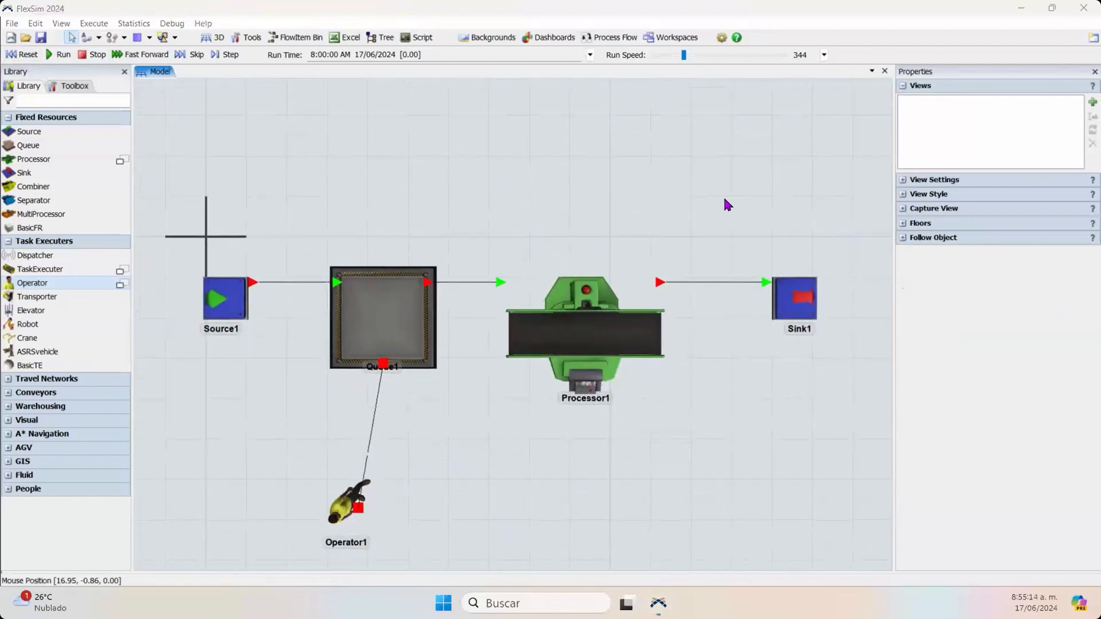
pyautogui.moveTo(562, 286)
pyautogui.mouseDown()
pyautogui.moveTo(665, 375)
pyautogui.moveTo(537, 307)
pyautogui.mouseUp()
# Step: Add three extra output connections from the queue to the processor
pyautogui.click(386, 308)
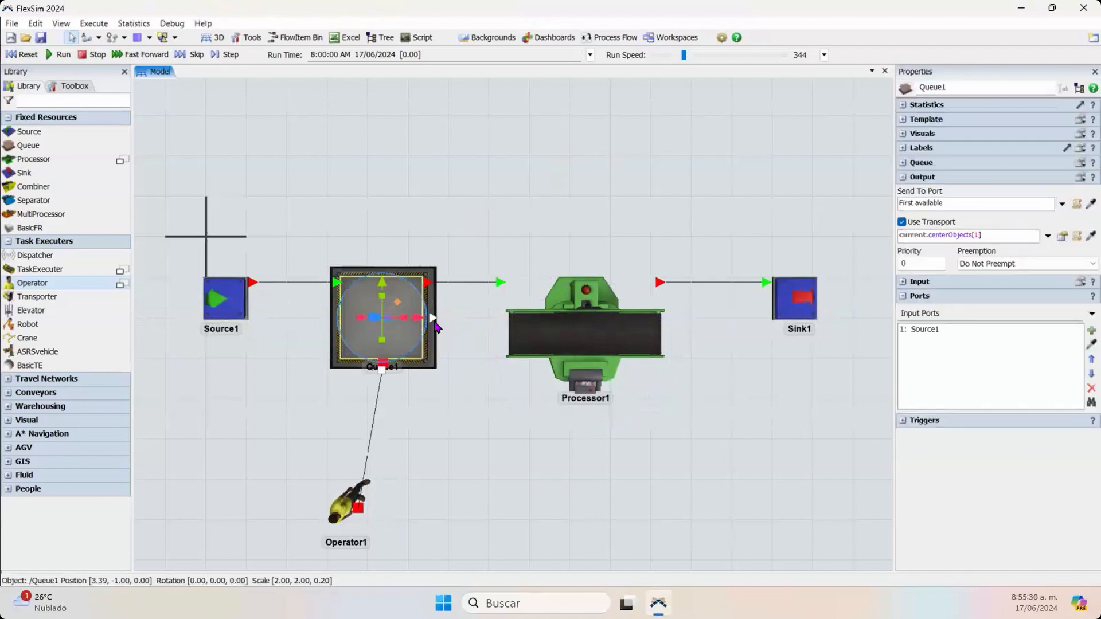
pyautogui.moveTo(434, 321); pyautogui.dragTo(513, 335)
pyautogui.moveTo(433, 320); pyautogui.dragTo(523, 329)
pyautogui.moveTo(435, 320); pyautogui.dragTo(539, 335)
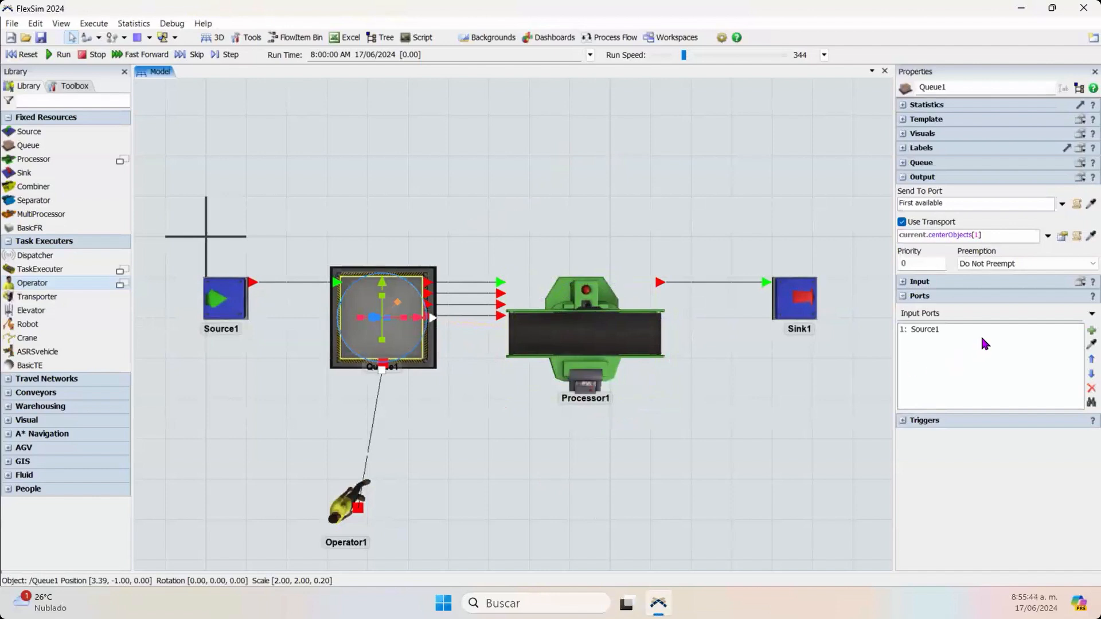
# Step: Switch the queue's port list to Output Ports, examine each Processor1 entry, and select all of them
pyautogui.click(1091, 313)
pyautogui.click(1038, 359)
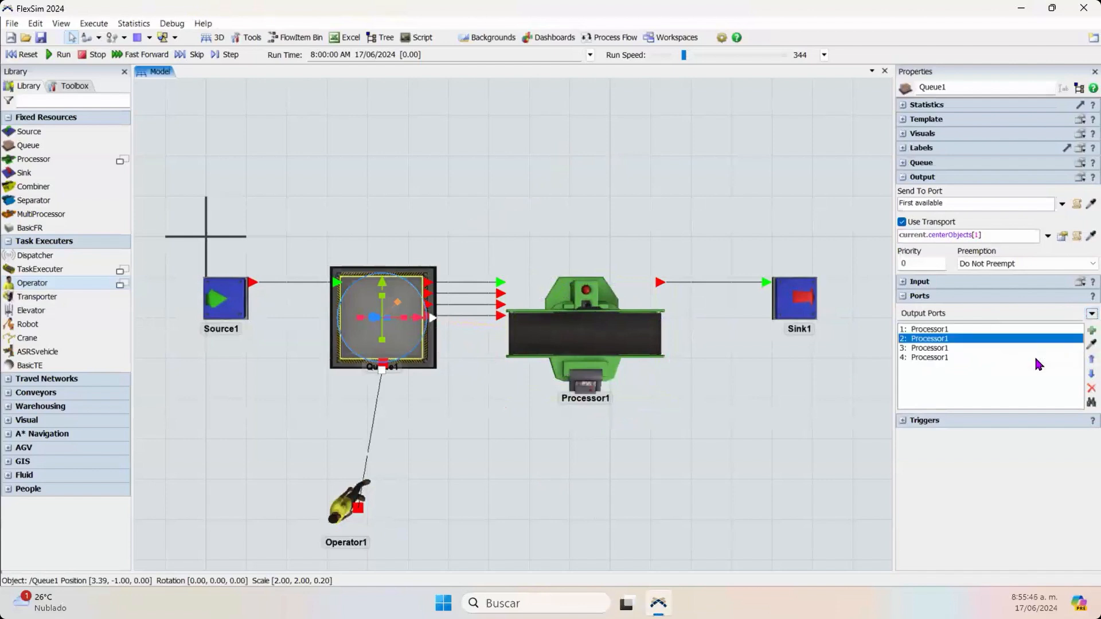
pyautogui.click(911, 357)
pyautogui.click(910, 347)
pyautogui.click(915, 328)
pyautogui.click(909, 339)
pyautogui.click(912, 348)
pyautogui.click(914, 357)
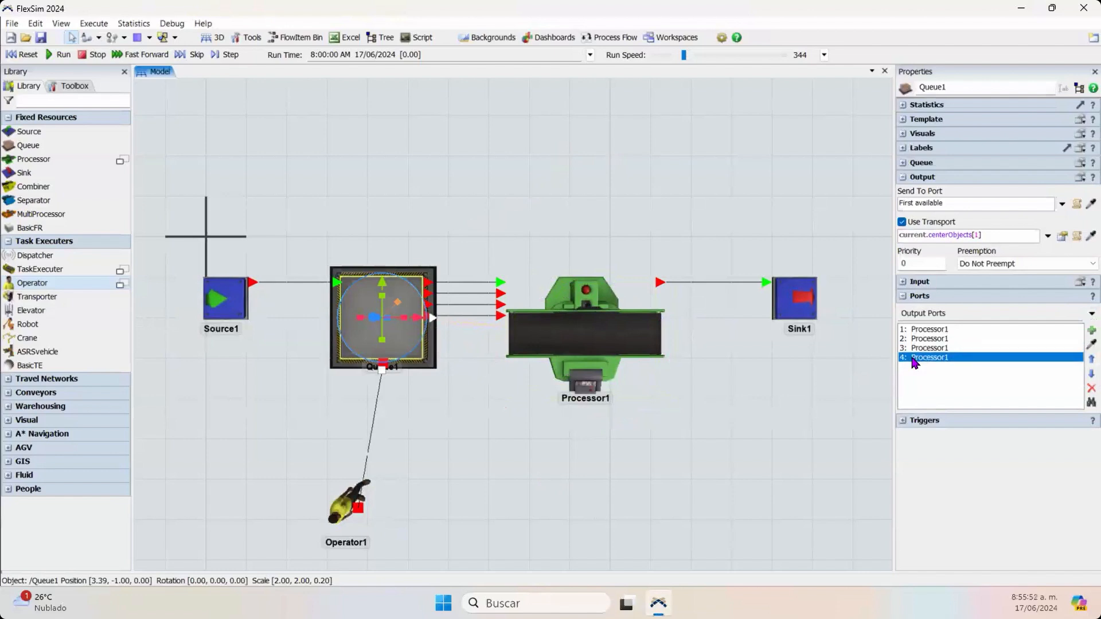
pyautogui.moveTo(929, 332); pyautogui.dragTo(938, 362)
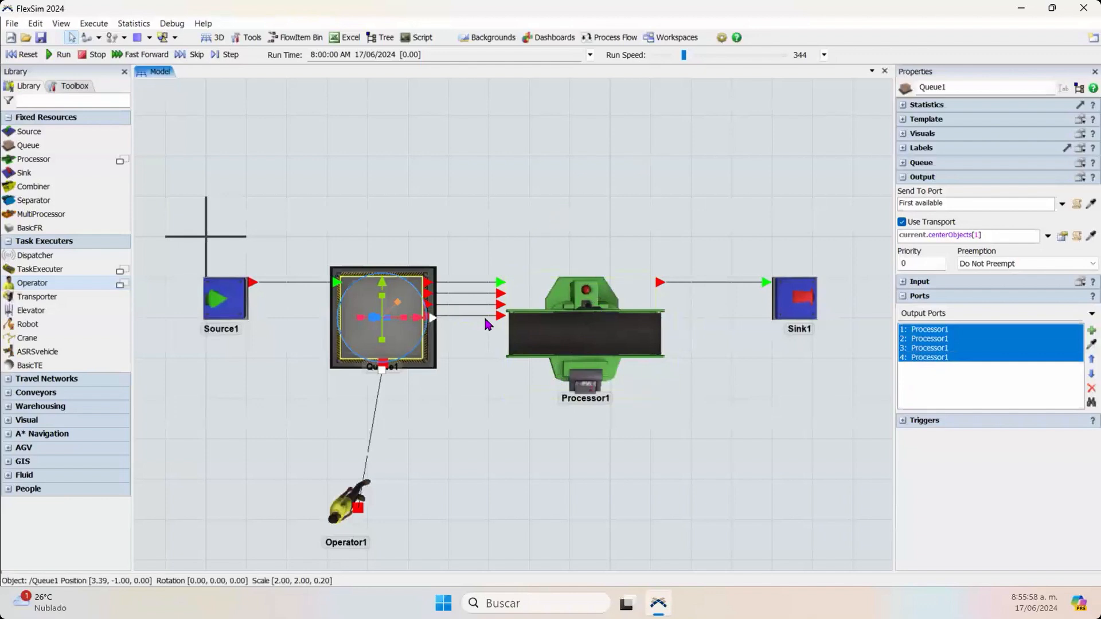
pyautogui.click(460, 352)
pyautogui.moveTo(943, 298)
pyautogui.mouseDown()
pyautogui.moveTo(897, 299)
pyautogui.moveTo(932, 313)
pyautogui.moveTo(930, 300)
pyautogui.moveTo(898, 312)
pyautogui.moveTo(897, 372)
pyautogui.moveTo(907, 317)
pyautogui.mouseUp()
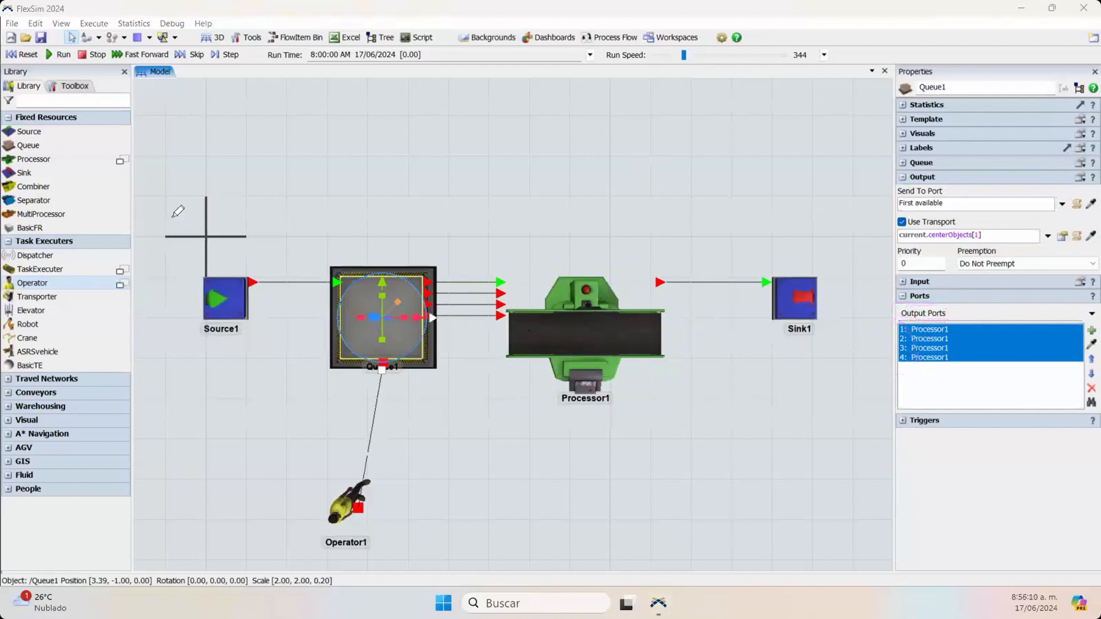
pyautogui.moveTo(172, 225)
pyautogui.mouseDown()
pyautogui.moveTo(356, 195)
pyautogui.moveTo(602, 247)
pyautogui.moveTo(805, 193)
pyautogui.moveTo(792, 251)
pyautogui.mouseUp()
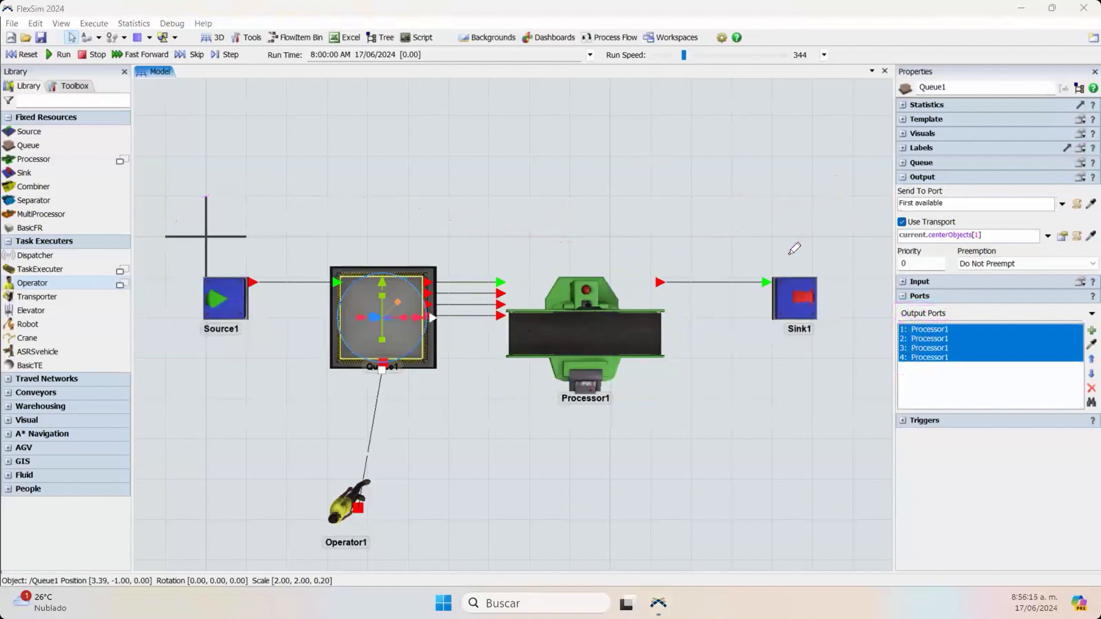
pyautogui.click(710, 407)
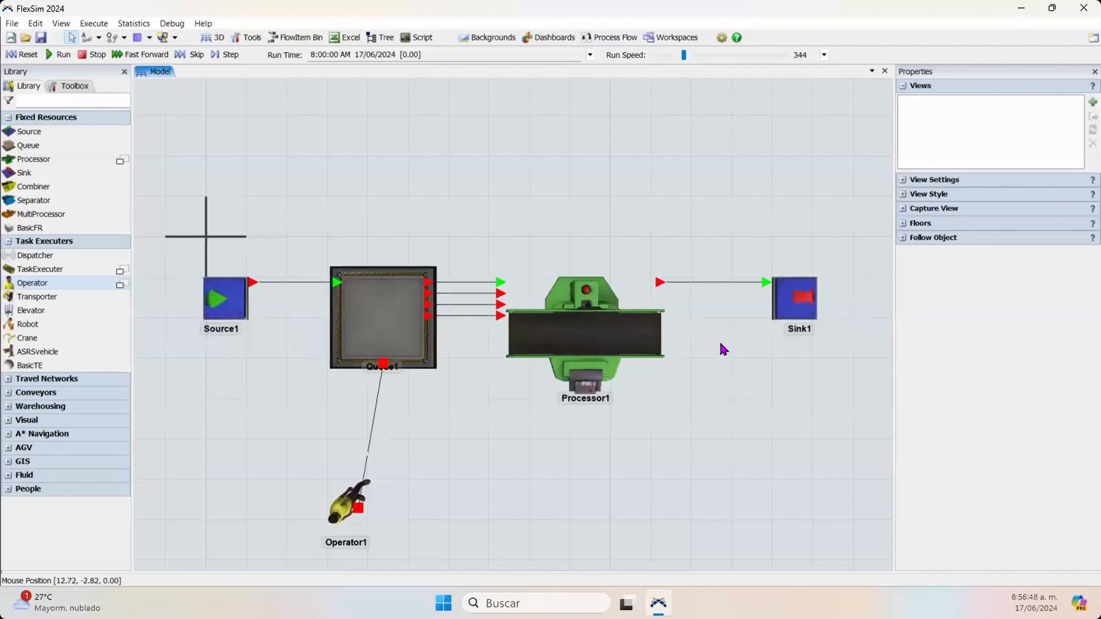
# Step: Delete the sink and its connection from the processor, and remove the three extra connections between the queue and the processor
pyautogui.moveTo(719, 356); pyautogui.dragTo(682, 418)
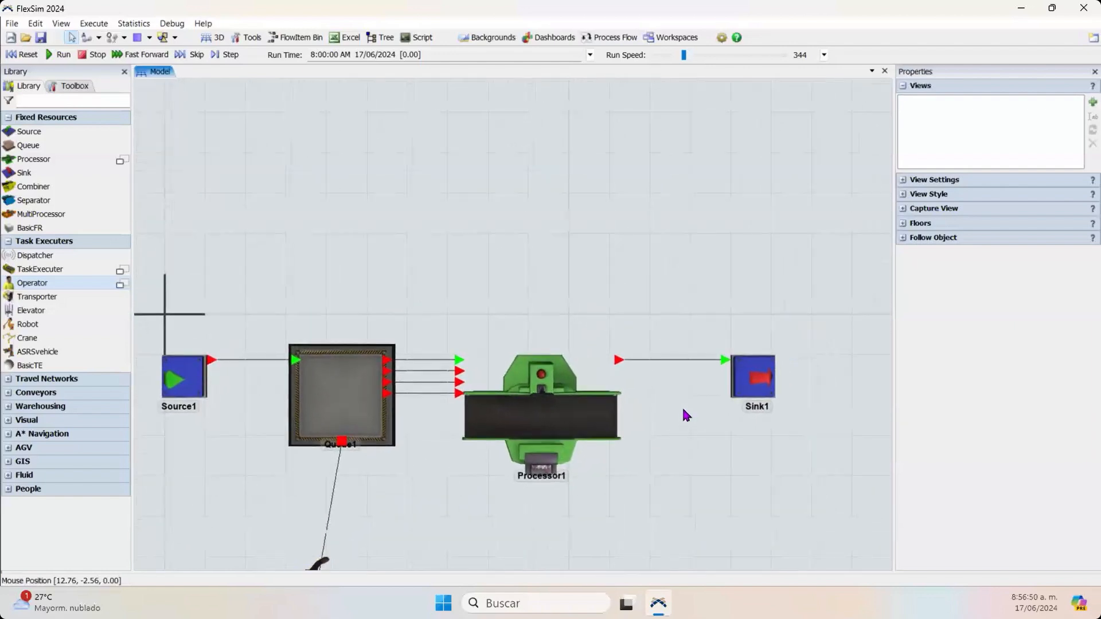
pyautogui.click(687, 365)
pyautogui.press('Delete')
pyautogui.press('Delete')
pyautogui.click(419, 393)
pyautogui.press('Delete')
pyautogui.press('Delete')
pyautogui.press('Delete')
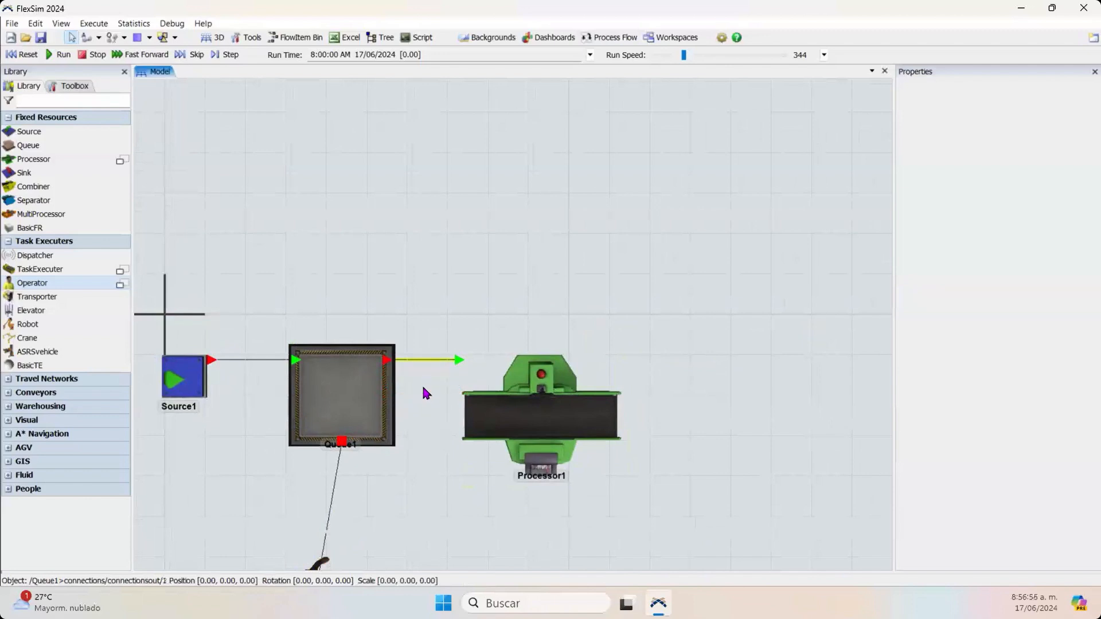
# Step: Add three Classic processors above the line, two stacked beyond the first processor and one above it
pyautogui.scroll(-2, 427, 408)
pyautogui.moveTo(431, 436); pyautogui.dragTo(378, 457)
pyautogui.click(79, 161)
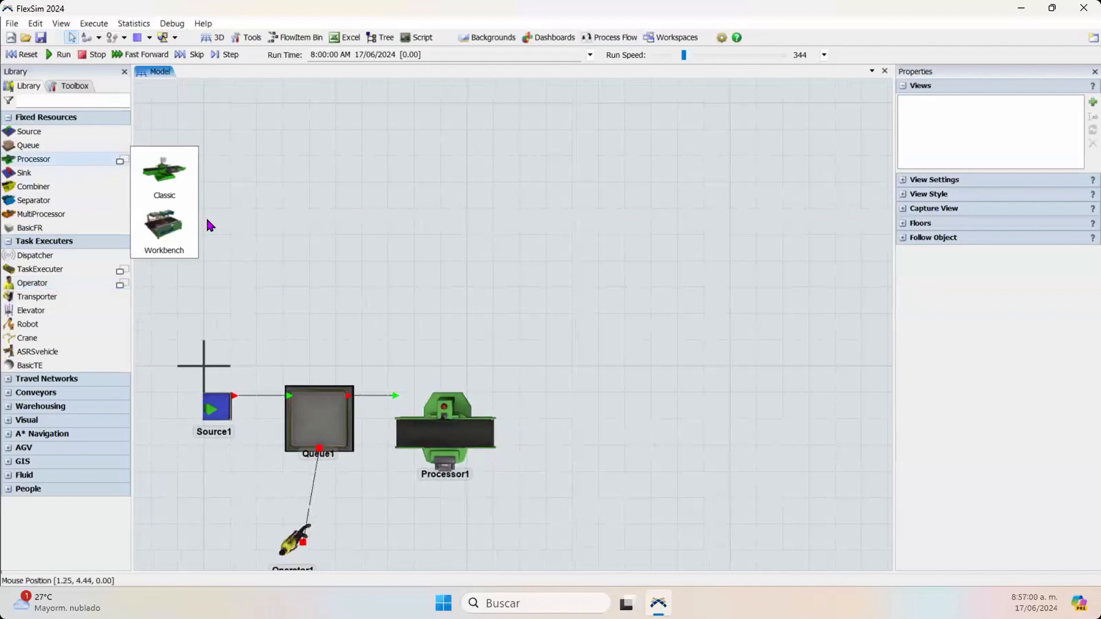
pyautogui.click(161, 187)
pyautogui.click(588, 273)
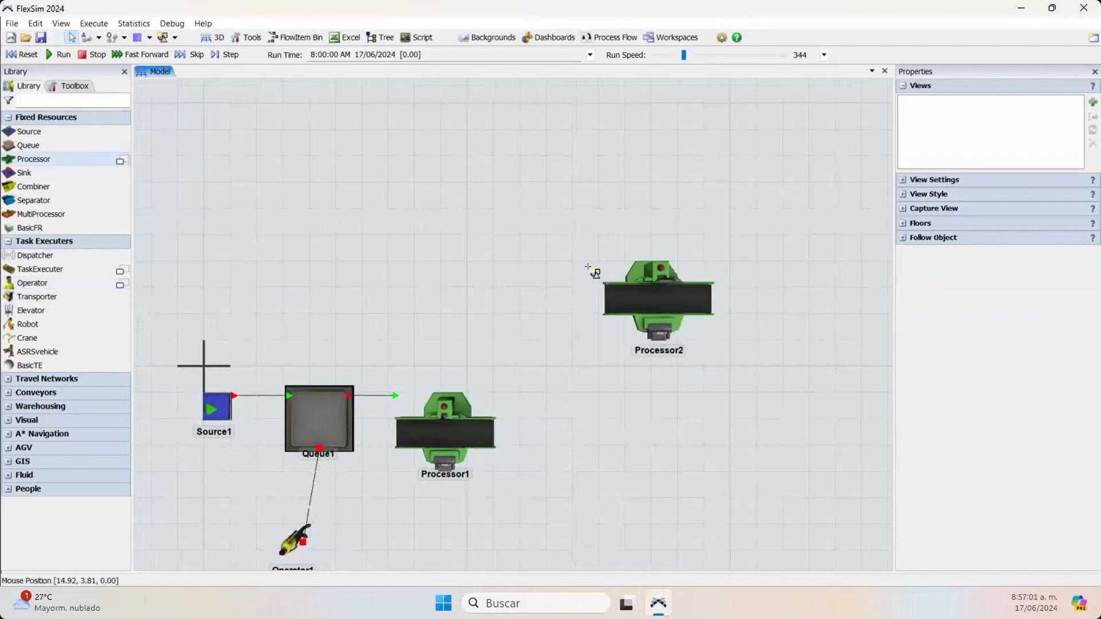
pyautogui.click(588, 112)
pyautogui.click(388, 99)
# Step: Rotate Processor2 and Processor3 by 90 degrees, and move Processor2 slightly farther below Processor3
pyautogui.moveTo(503, 276); pyautogui.dragTo(542, 341)
pyautogui.click(673, 354)
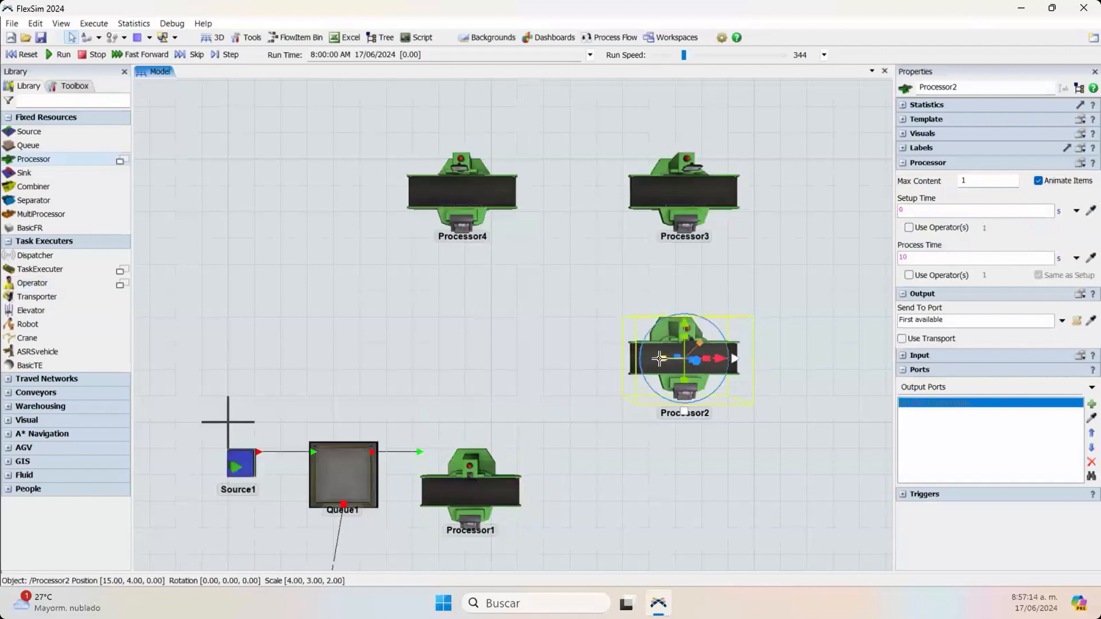
pyautogui.moveTo(676, 320); pyautogui.dragTo(644, 378)
pyautogui.click(666, 198)
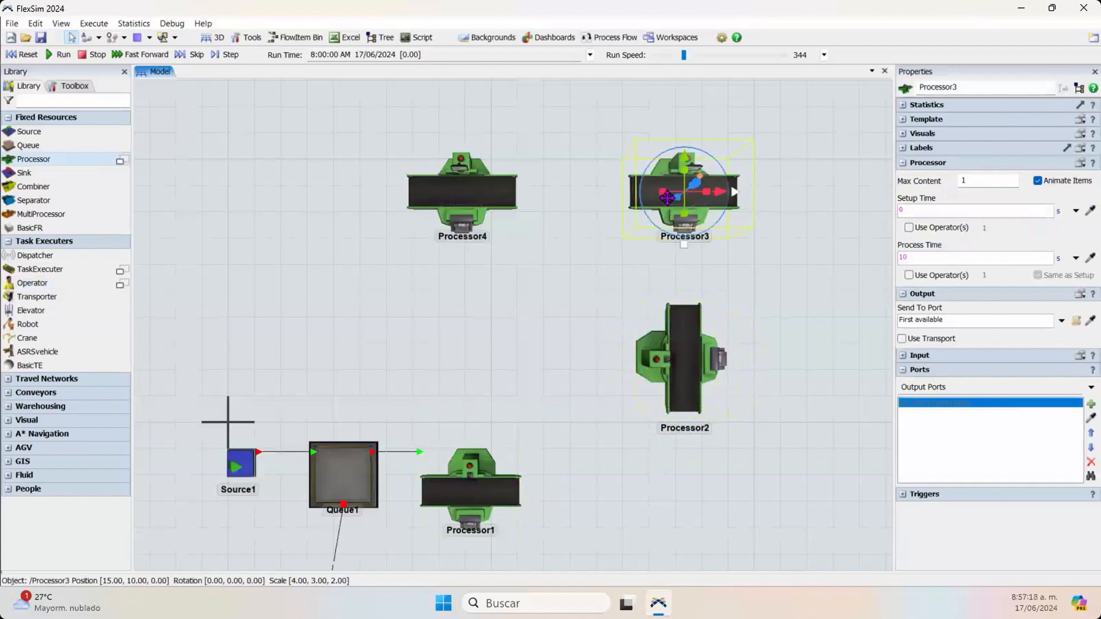
pyautogui.moveTo(653, 159); pyautogui.dragTo(657, 215)
pyautogui.click(675, 356)
pyautogui.moveTo(676, 356); pyautogui.dragTo(670, 393)
# Step: Move Processor4 straight up to position 7.00, 14.00
pyautogui.moveTo(629, 298); pyautogui.dragTo(619, 361)
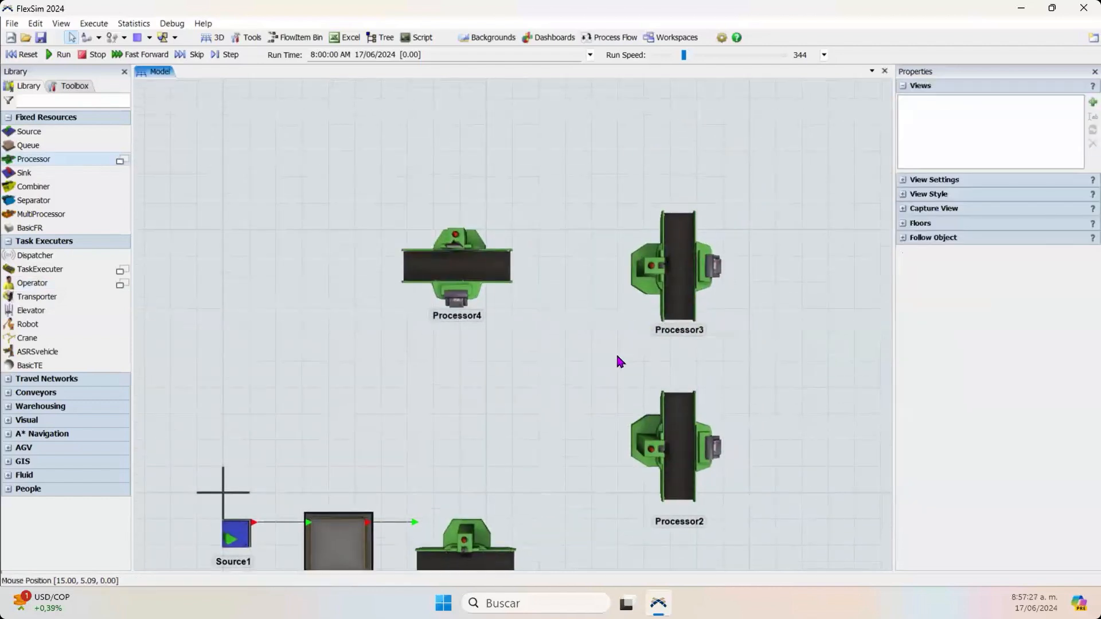
pyautogui.click(696, 259)
pyautogui.click(466, 265)
pyautogui.moveTo(484, 285); pyautogui.dragTo(483, 162)
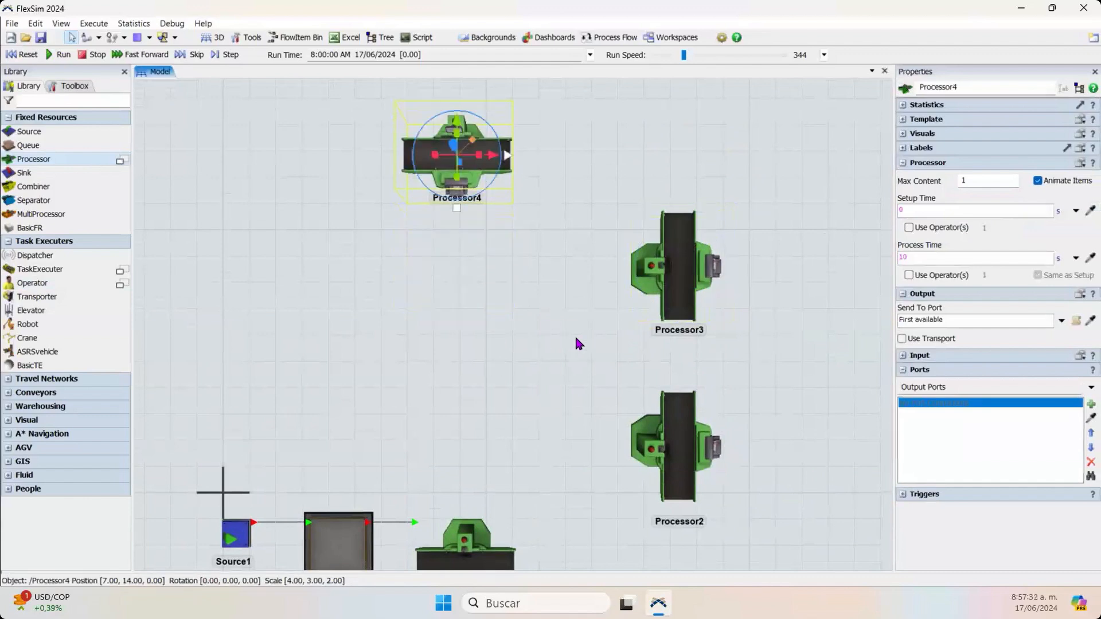
# Step: Add a sink above the source, roughly level with Processor4, and rotate it by half a turn
pyautogui.moveTo(480, 369); pyautogui.dragTo(575, 339)
pyautogui.moveTo(55, 172); pyautogui.dragTo(324, 129)
pyautogui.click(344, 140)
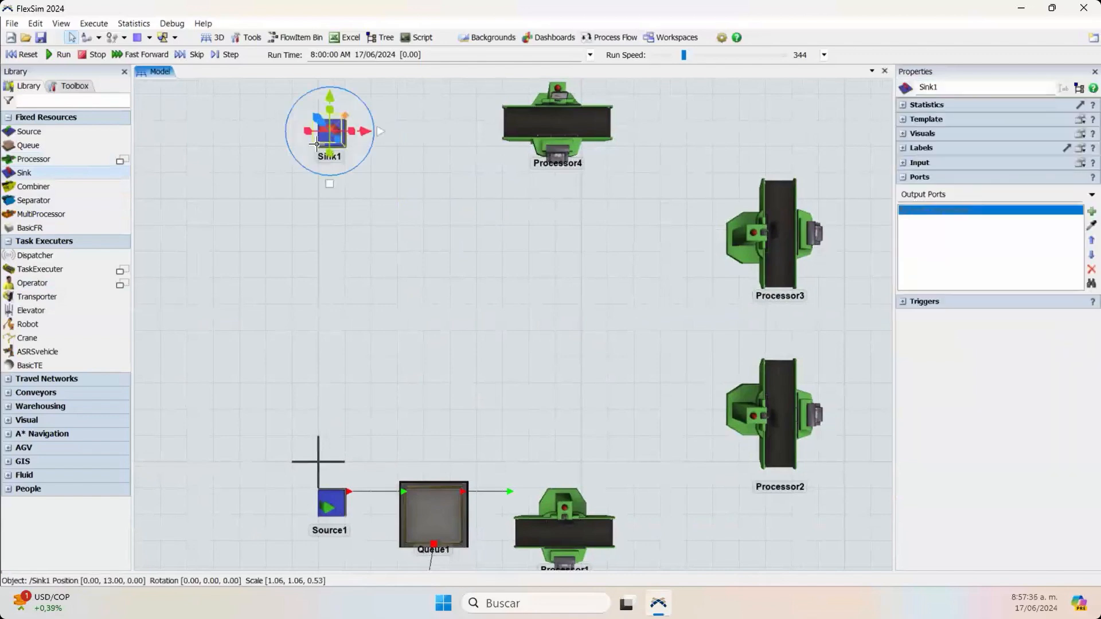
pyautogui.moveTo(307, 93); pyautogui.dragTo(362, 164)
pyautogui.moveTo(474, 327); pyautogui.dragTo(403, 326)
# Step: Connect Processor1, Processor2, Processor3, Processor4 and the sink in sequence with output-to-input connections
pyautogui.scroll(-4, 407, 344)
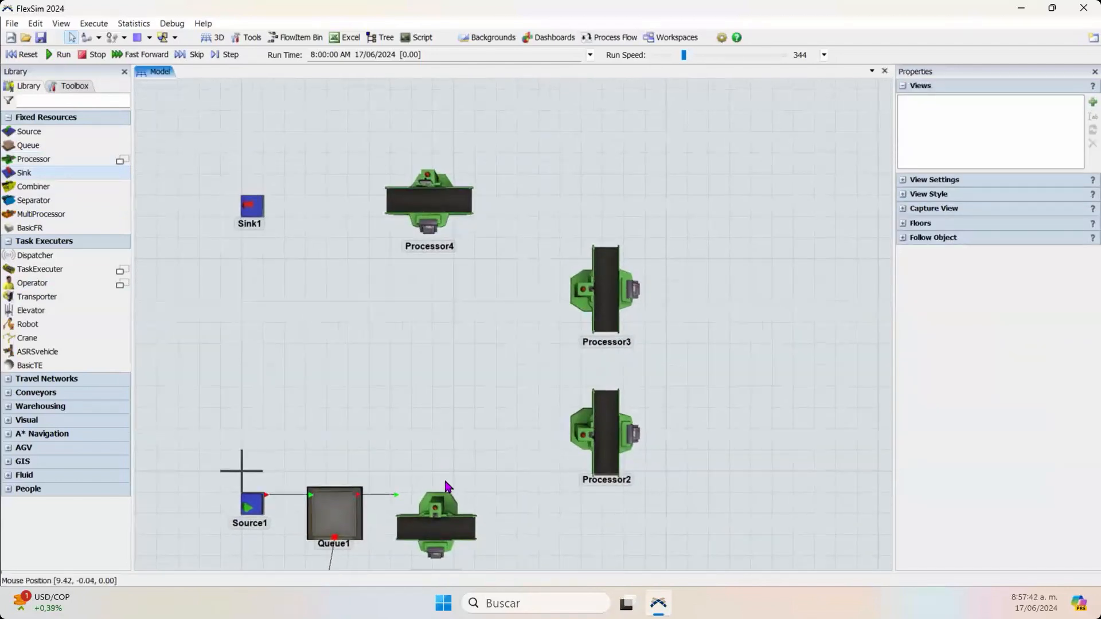
pyautogui.moveTo(456, 514); pyautogui.dragTo(607, 283)
pyautogui.click(608, 283)
pyautogui.click(430, 195)
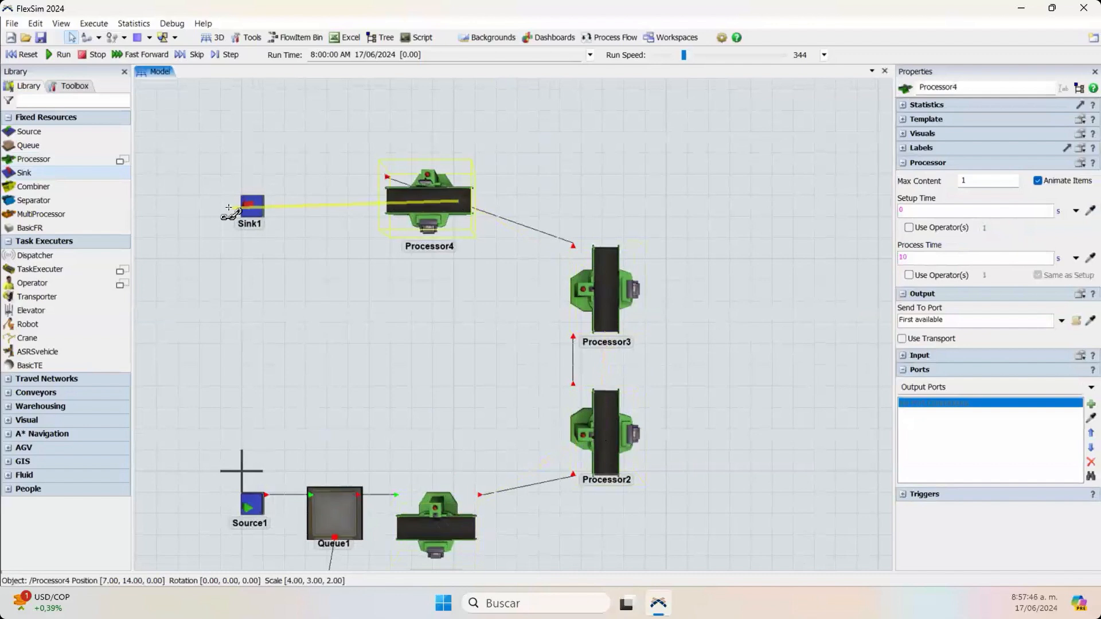
pyautogui.click(254, 203)
# Step: Rotate Processor4 by 180 degrees so its input faces Processor3 and its output faces the sink
pyautogui.click(405, 260)
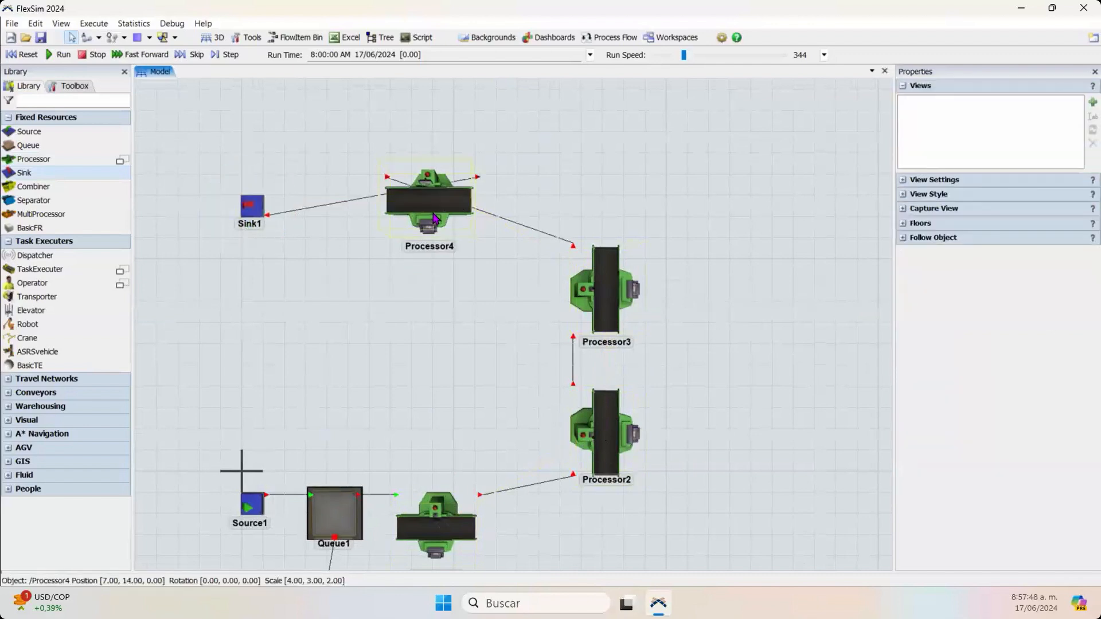
pyautogui.click(395, 177)
pyautogui.moveTo(394, 177); pyautogui.dragTo(535, 331)
pyautogui.click(497, 335)
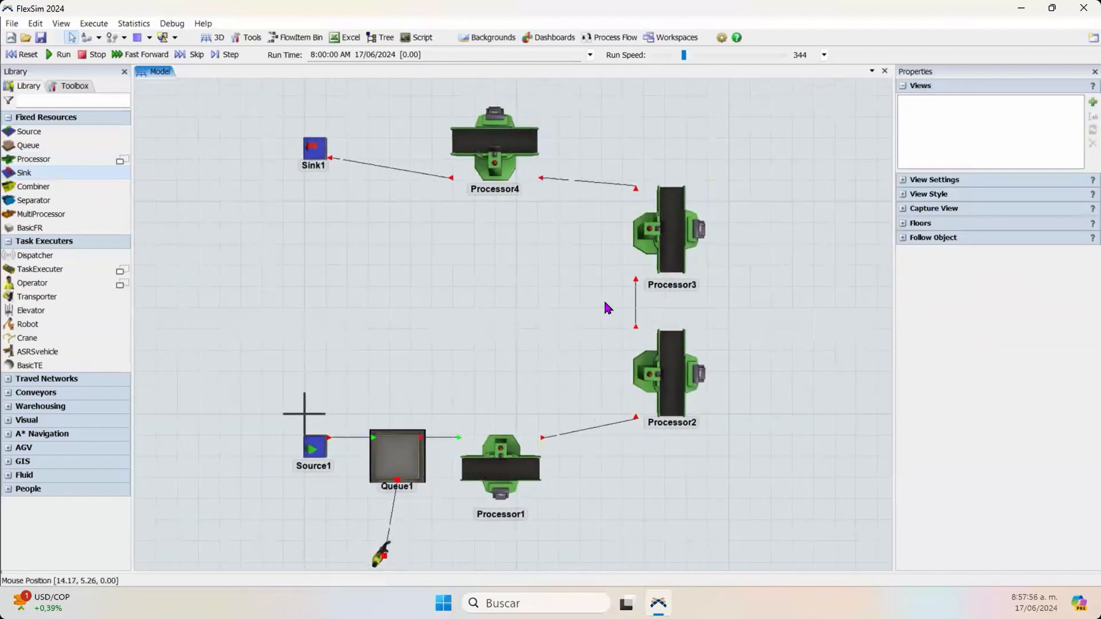
# Step: Move Processor3 up away from Processor2, and shift Processor4 up to position 7.00, 14.30
pyautogui.click(688, 258)
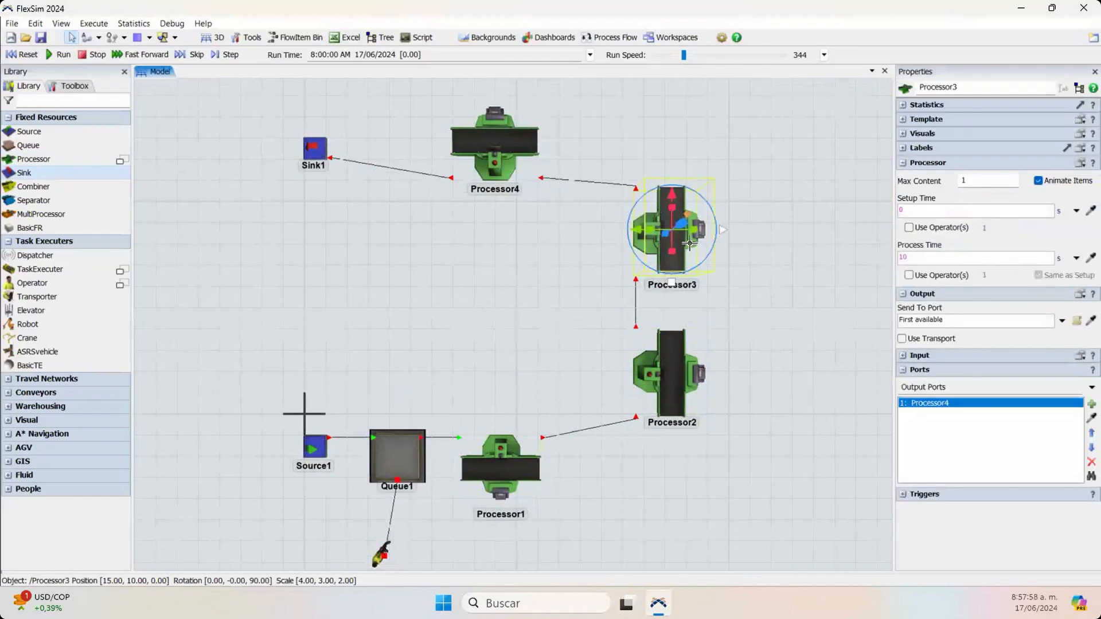
pyautogui.moveTo(690, 258); pyautogui.dragTo(689, 236)
pyautogui.click(510, 164)
pyautogui.moveTo(522, 166); pyautogui.dragTo(517, 154)
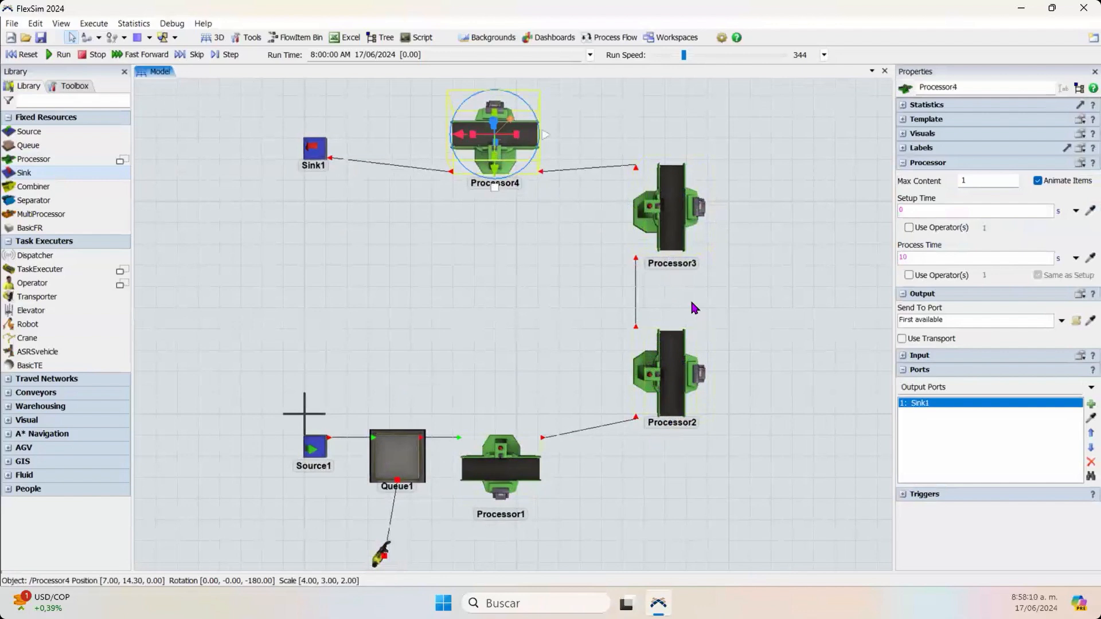
pyautogui.moveTo(671, 494); pyautogui.dragTo(662, 463)
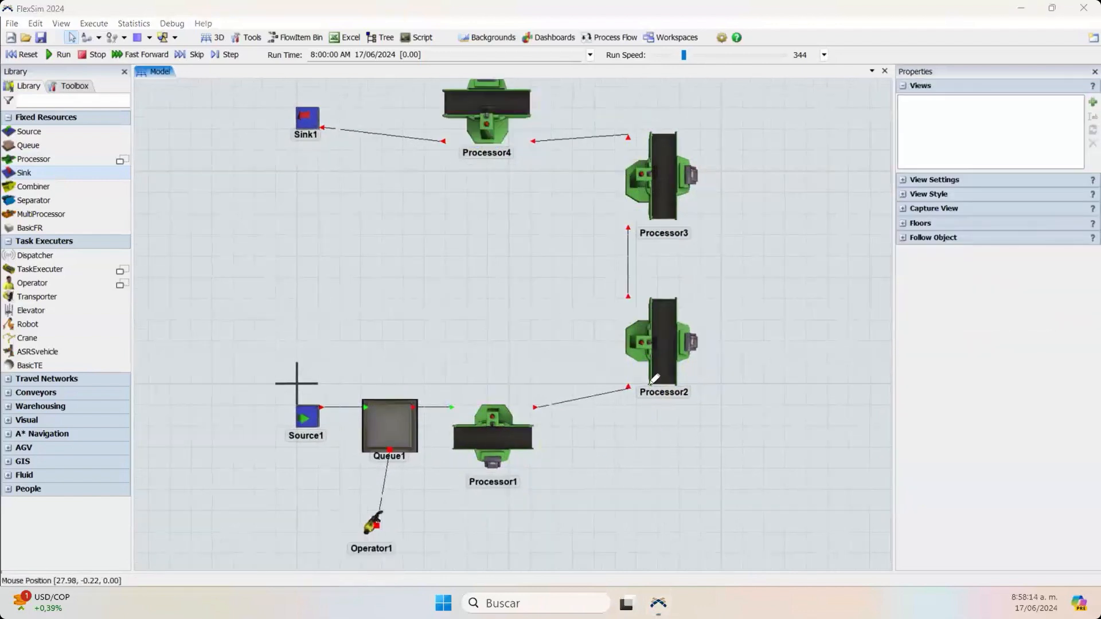
pyautogui.moveTo(396, 504)
pyautogui.mouseDown()
pyautogui.moveTo(639, 414)
pyautogui.moveTo(663, 372)
pyautogui.mouseUp()
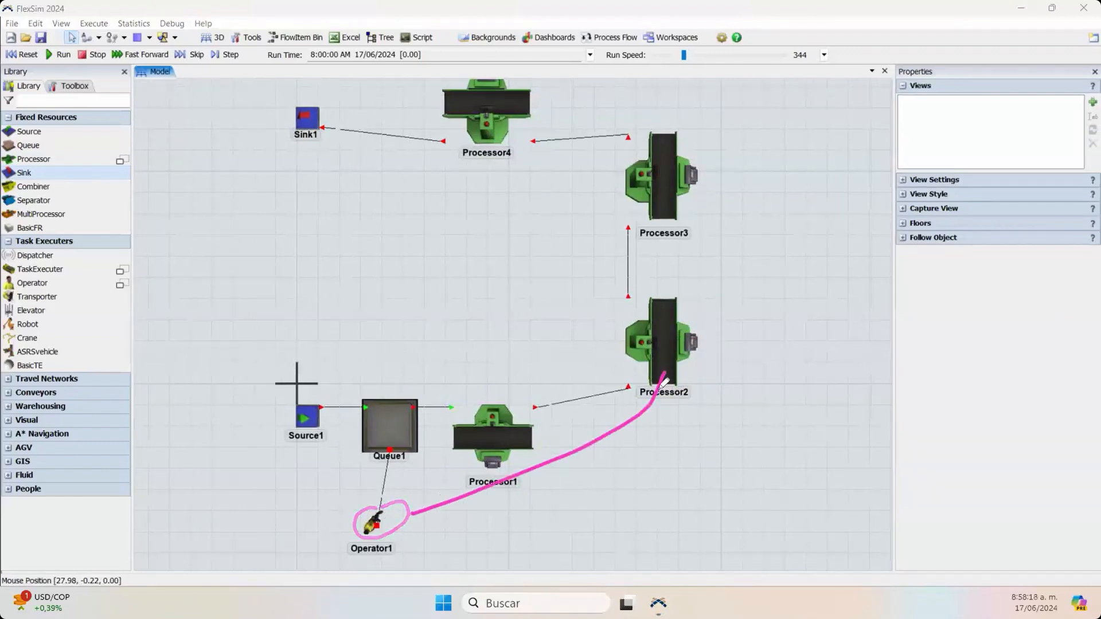
pyautogui.moveTo(380, 525); pyautogui.dragTo(688, 386)
pyautogui.moveTo(379, 524)
pyautogui.mouseDown()
pyautogui.moveTo(666, 455)
pyautogui.moveTo(745, 295)
pyautogui.moveTo(672, 285)
pyautogui.moveTo(684, 293)
pyautogui.mouseUp()
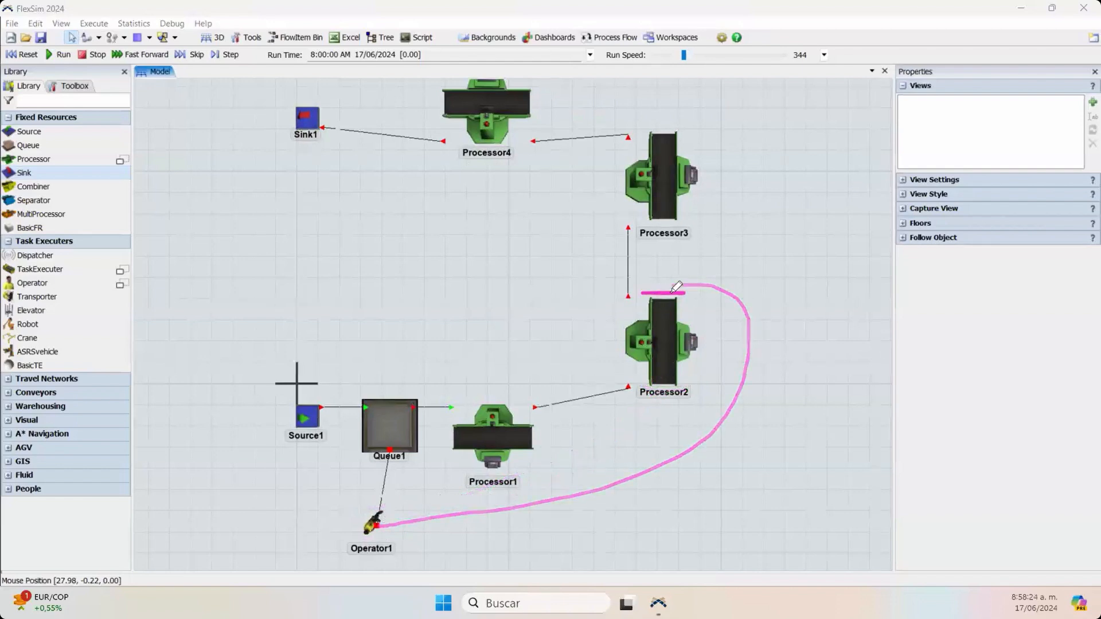
pyautogui.moveTo(784, 325)
pyautogui.mouseDown()
pyautogui.moveTo(768, 381)
pyautogui.moveTo(823, 299)
pyautogui.moveTo(841, 338)
pyautogui.moveTo(889, 281)
pyautogui.moveTo(953, 299)
pyautogui.mouseUp()
pyautogui.click(965, 325)
pyautogui.moveTo(1026, 328); pyautogui.dragTo(726, 452)
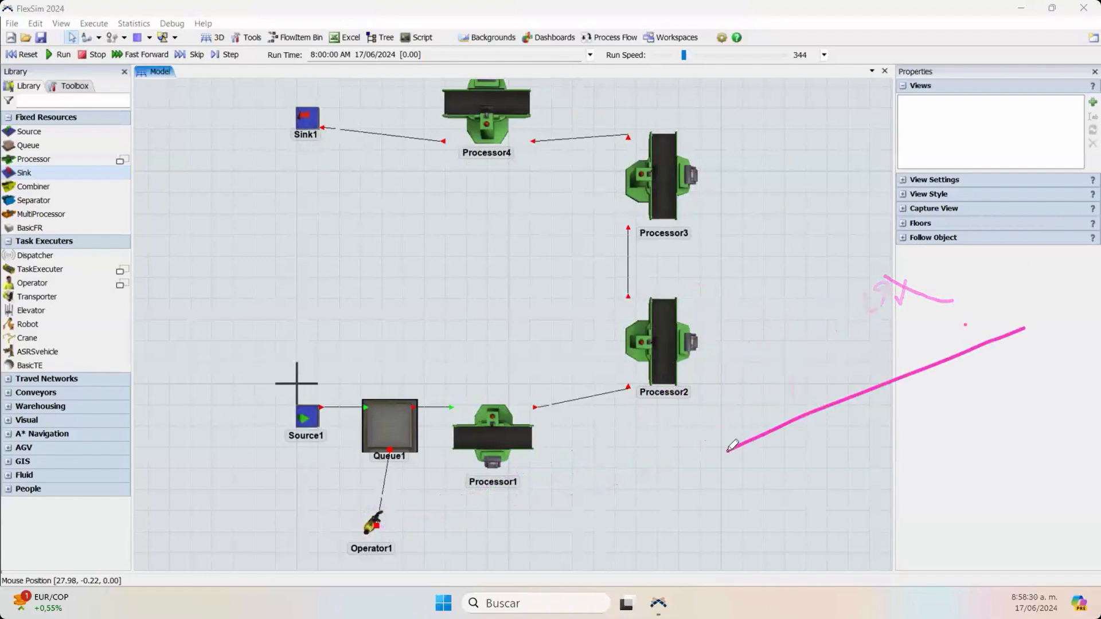
pyautogui.rightClick(689, 451)
pyautogui.click(530, 340)
pyautogui.moveTo(504, 307); pyautogui.dragTo(494, 325)
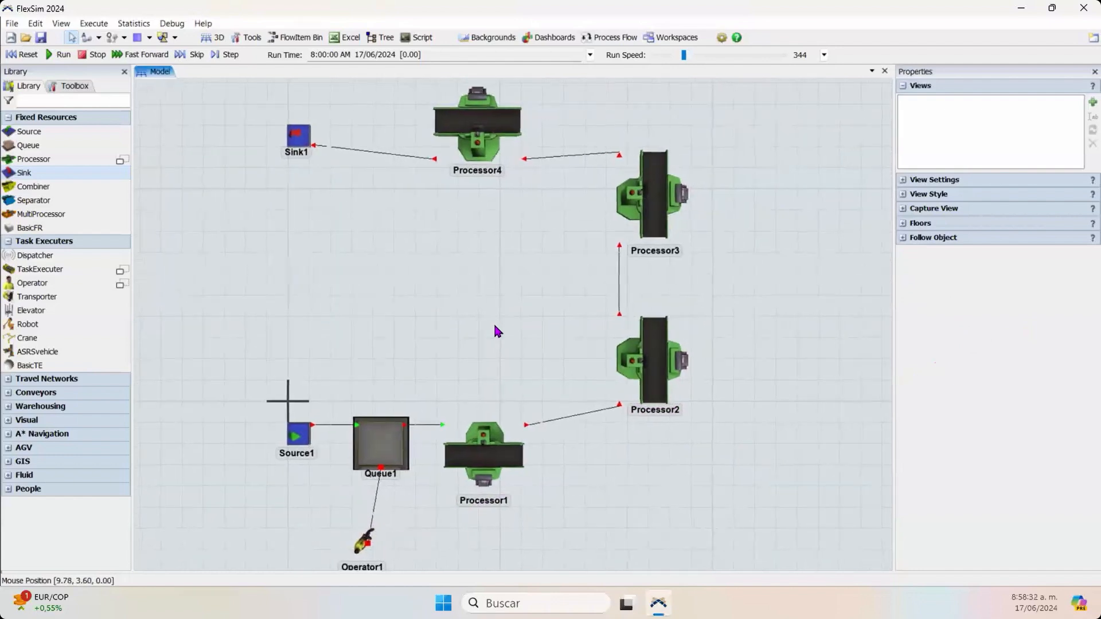
# Step: Select all four processors as a group and connect them together to Operator1 through their center ports
pyautogui.click(486, 476)
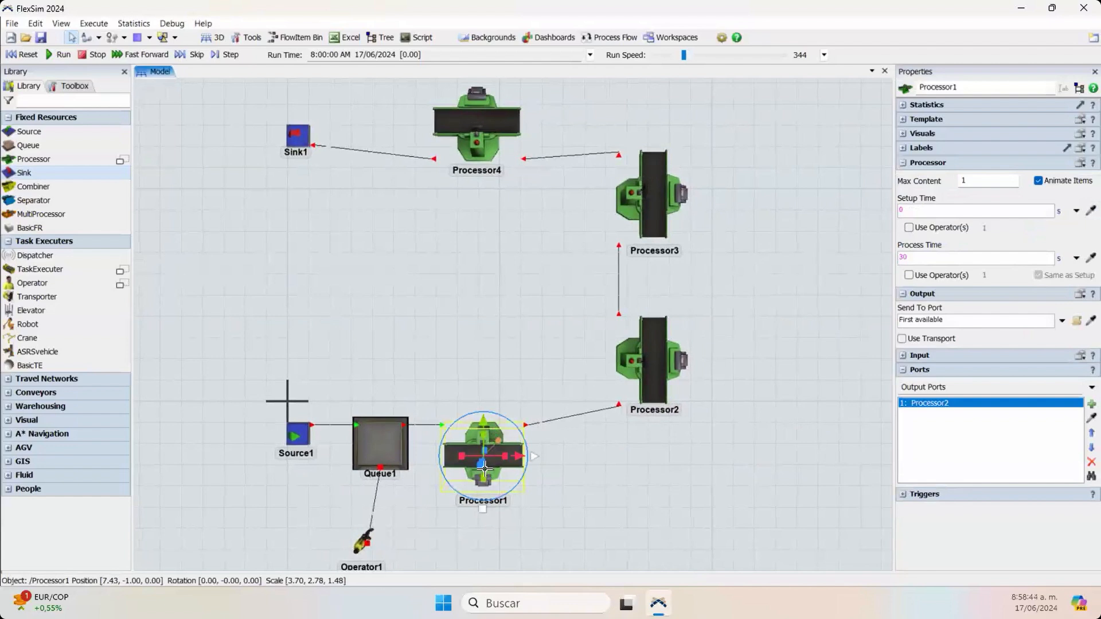
pyautogui.keyDown('shift'); pyautogui.click(485, 467); pyautogui.keyUp('shift')
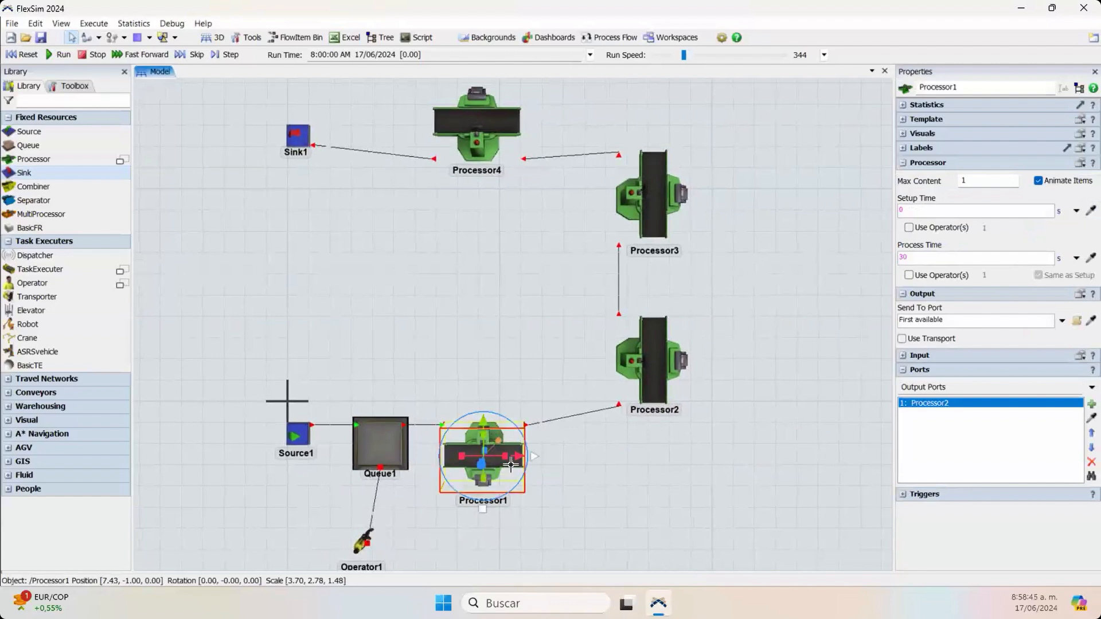
pyautogui.keyDown('shift'); pyautogui.click(646, 378); pyautogui.keyUp('shift')
pyautogui.keyDown('shift'); pyautogui.click(653, 195); pyautogui.keyUp('shift')
pyautogui.keyDown('shift'); pyautogui.click(471, 123); pyautogui.keyUp('shift')
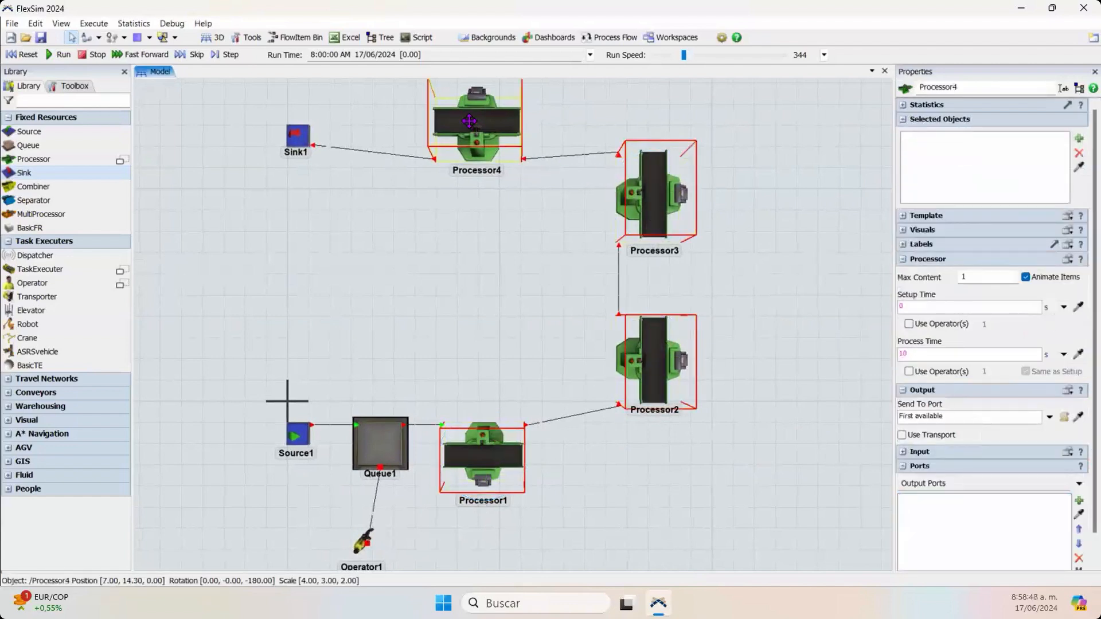
pyautogui.click(550, 188)
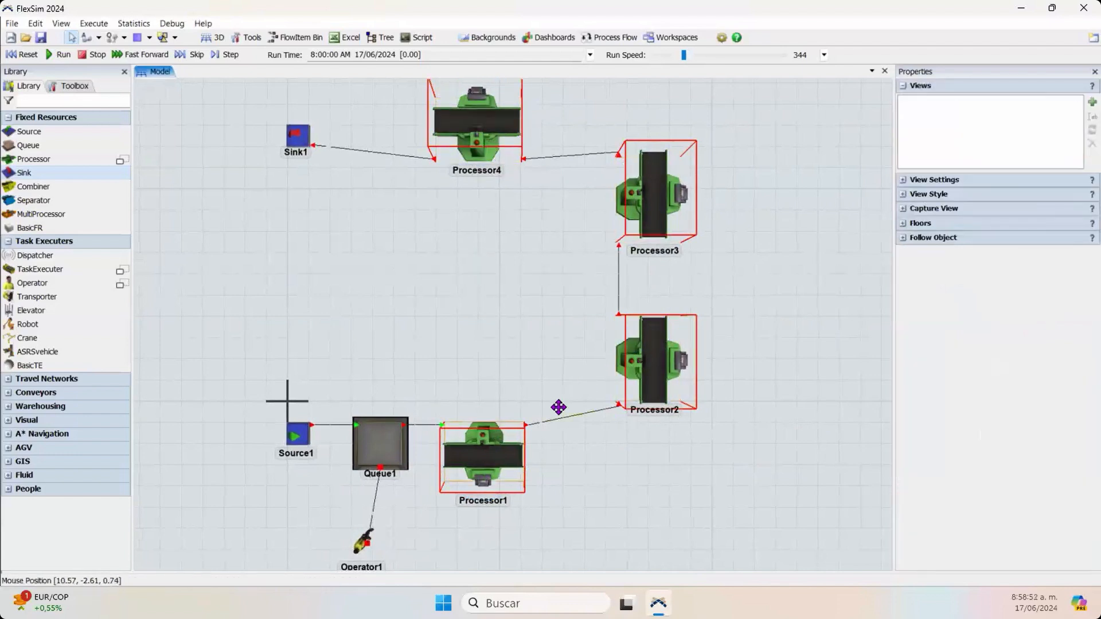
pyautogui.click(509, 459)
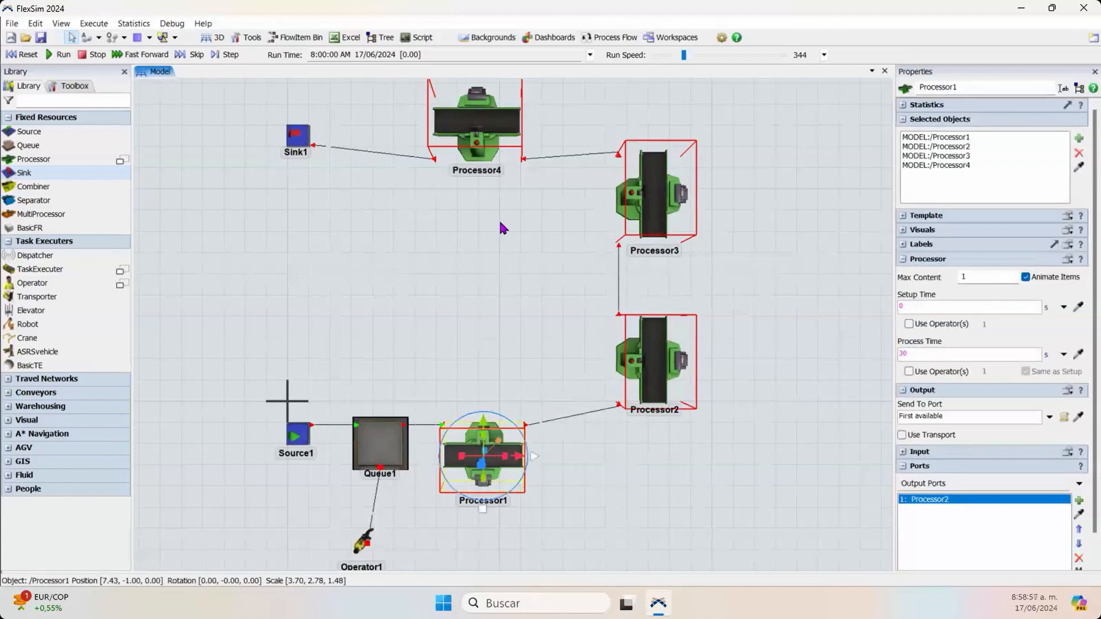
pyautogui.click(502, 259)
pyautogui.scroll(-2, 488, 381)
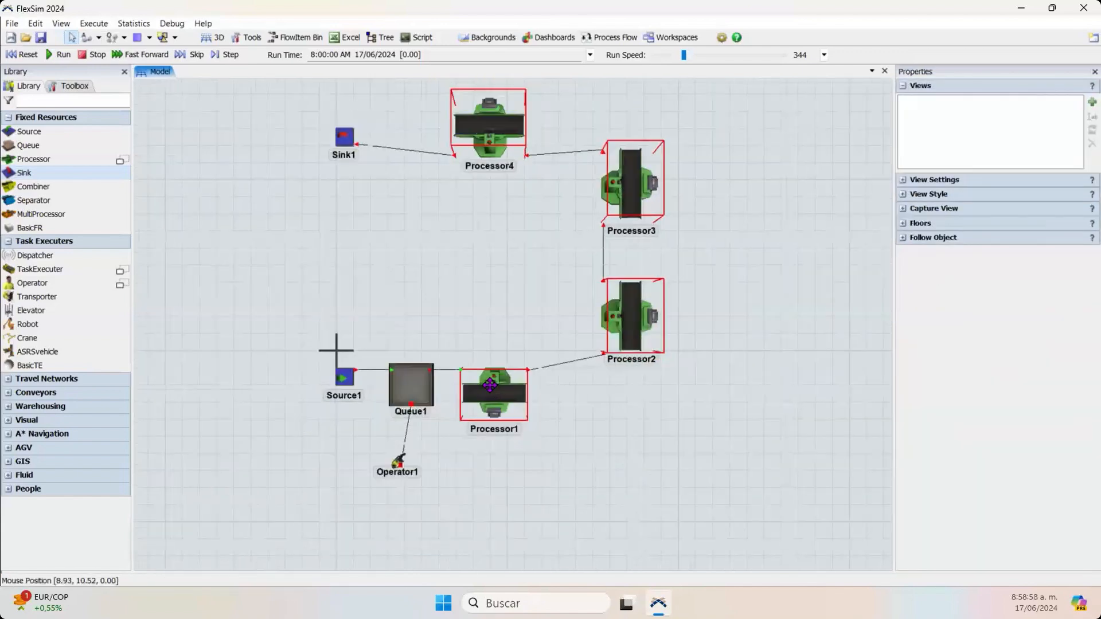
pyautogui.click(490, 390)
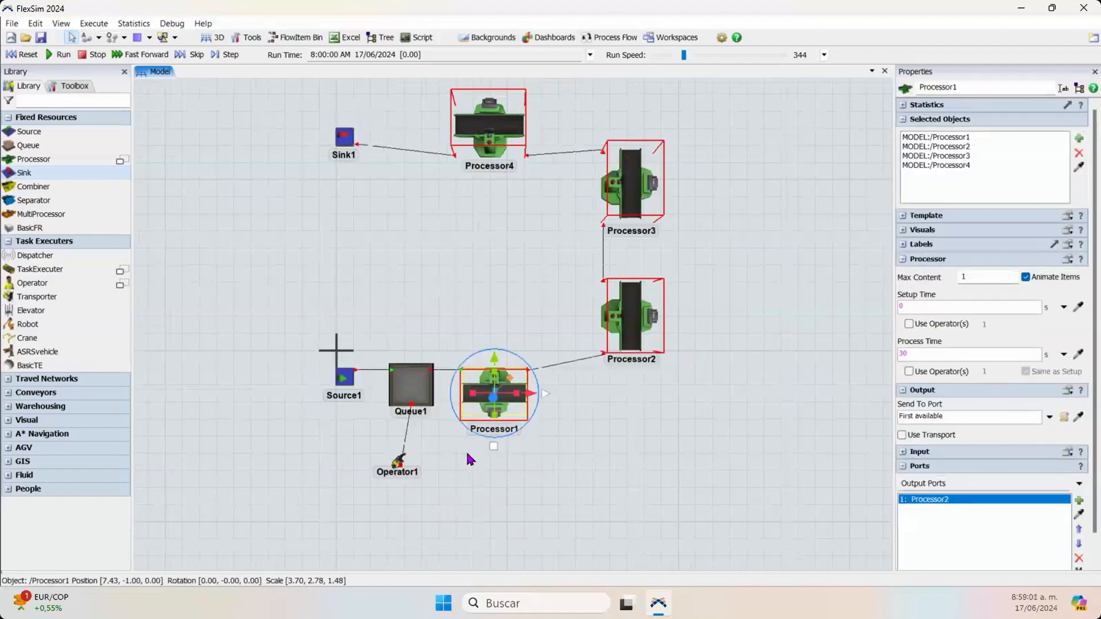
pyautogui.moveTo(493, 446); pyautogui.dragTo(399, 463)
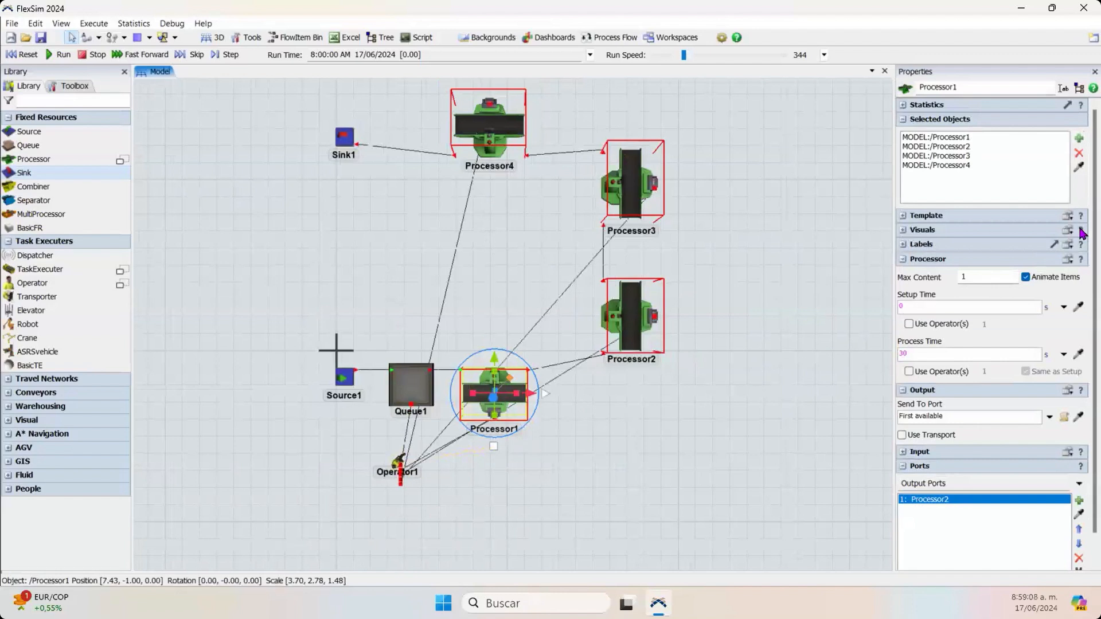
# Step: Enable Use Transport for all four selected processors, leaving Use Operator(s) for the process time off
pyautogui.moveTo(937, 91)
pyautogui.mouseDown()
pyautogui.moveTo(895, 106)
pyautogui.moveTo(997, 186)
pyautogui.moveTo(891, 95)
pyautogui.mouseUp()
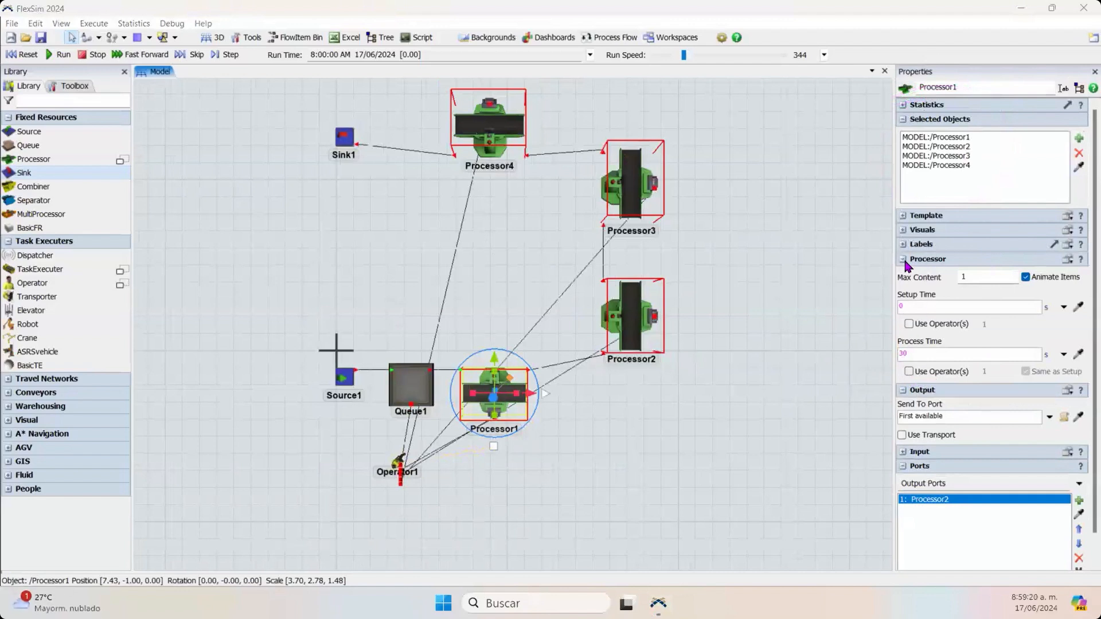
pyautogui.click(909, 371)
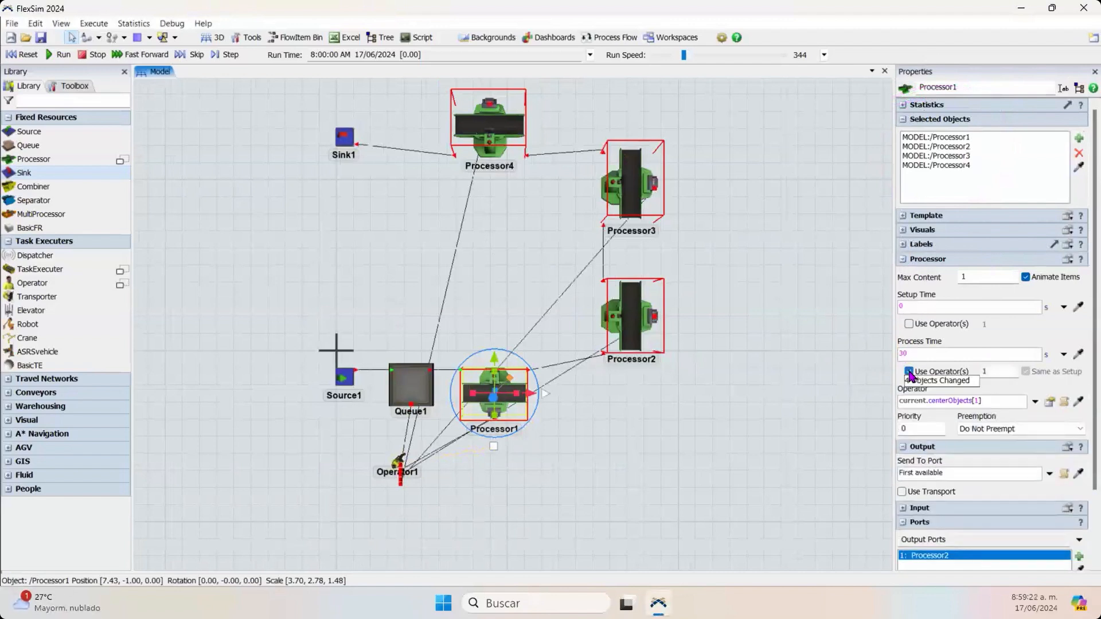
pyautogui.click(909, 372)
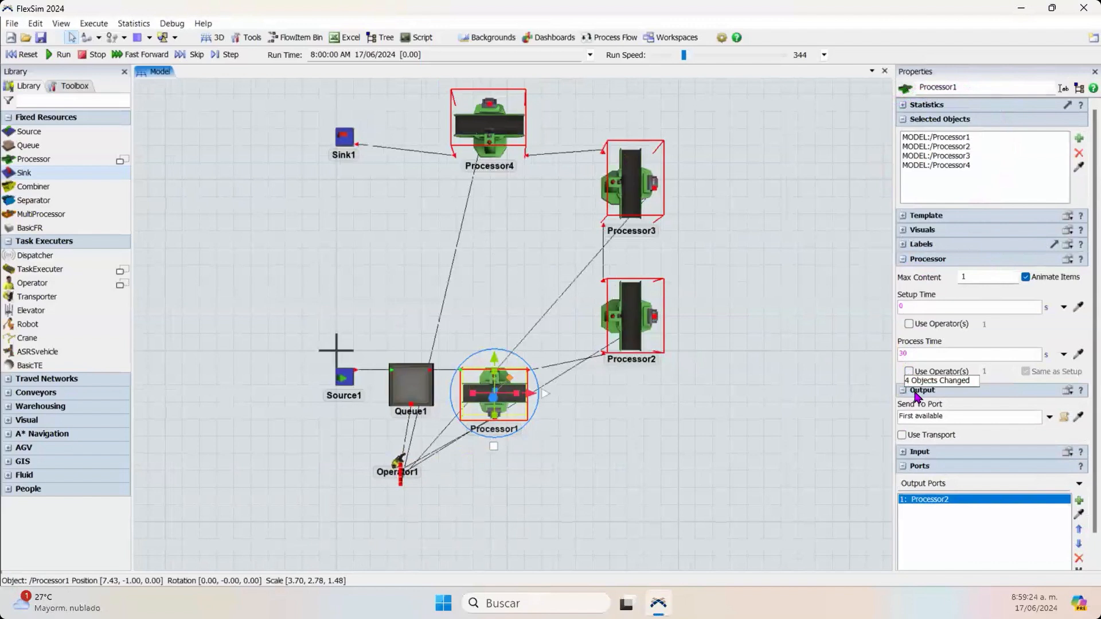
pyautogui.click(902, 435)
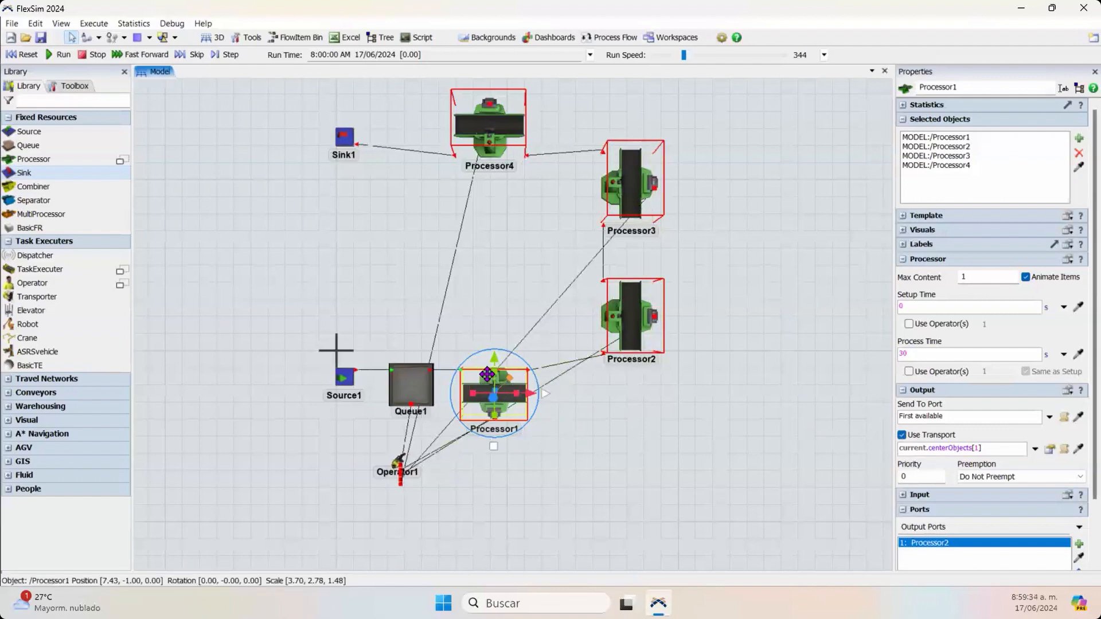
pyautogui.click(599, 426)
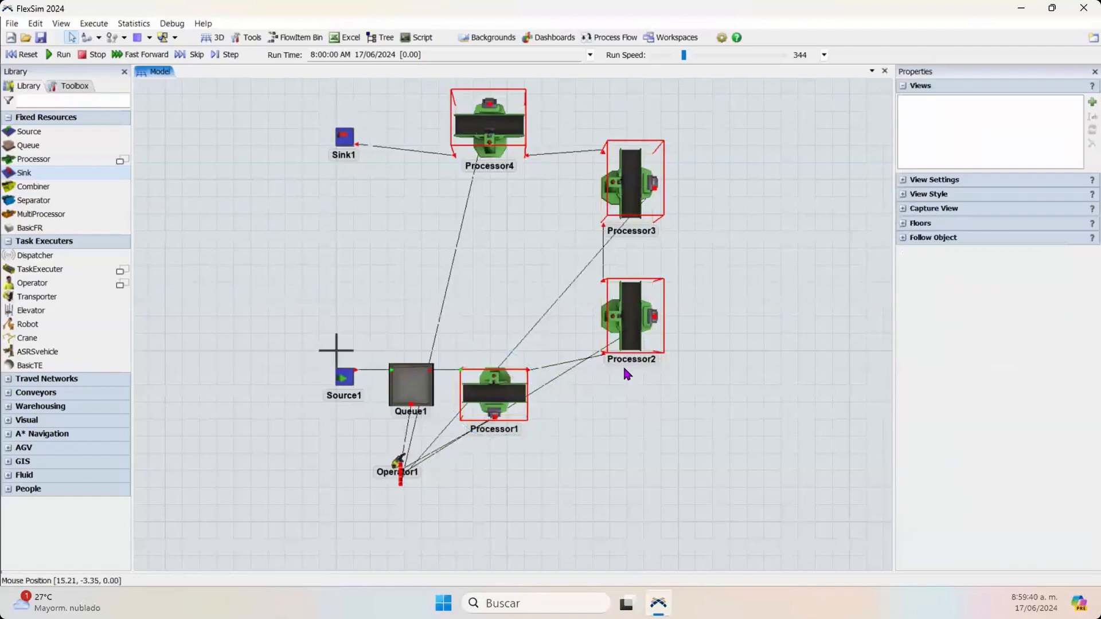
# Step: Deselect the four processors, then reset and run the simulation
pyautogui.keyDown('shift'); pyautogui.click(626, 437); pyautogui.keyUp('shift')
pyautogui.moveTo(611, 438); pyautogui.dragTo(600, 442)
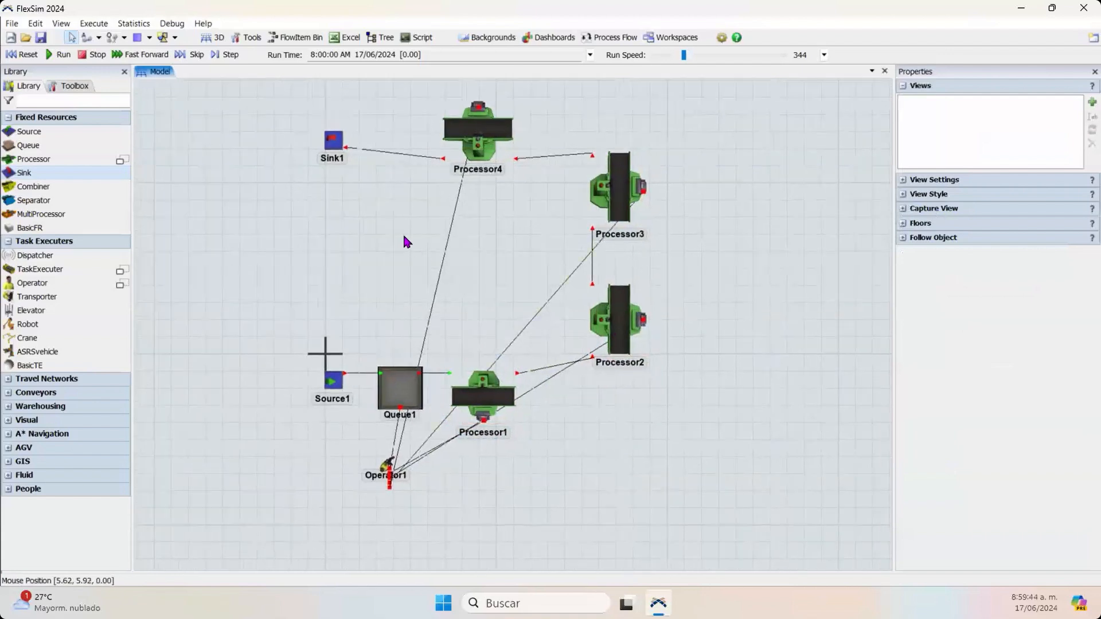
pyautogui.click(28, 55)
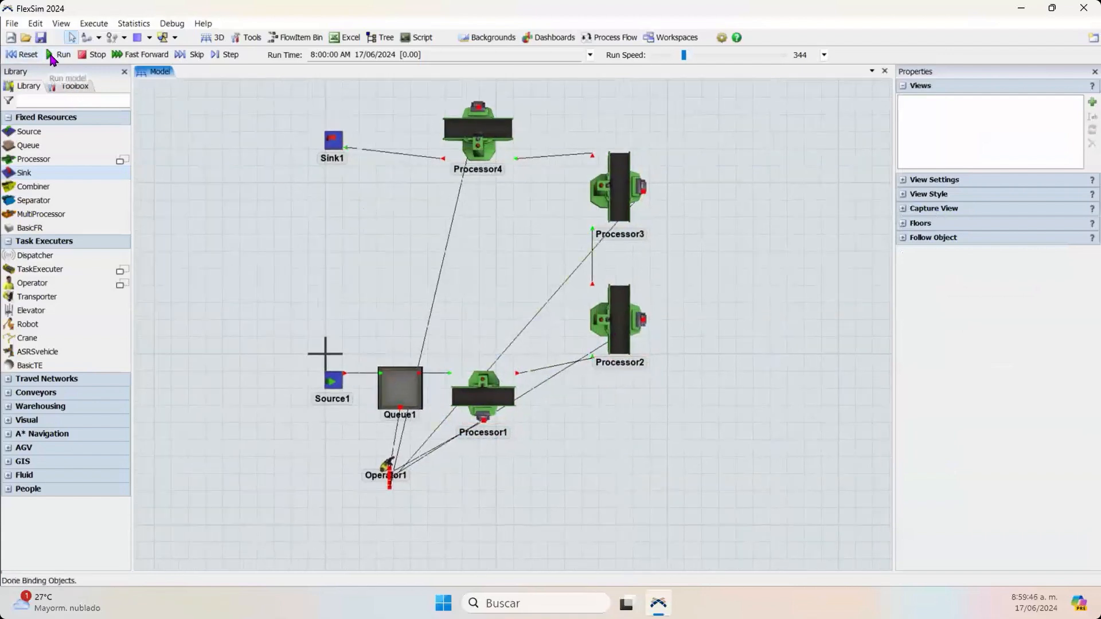
pyautogui.click(58, 55)
# Step: Set the run speed to 4.00 and restart the simulation from time zero
pyautogui.moveTo(683, 55); pyautogui.dragTo(657, 53)
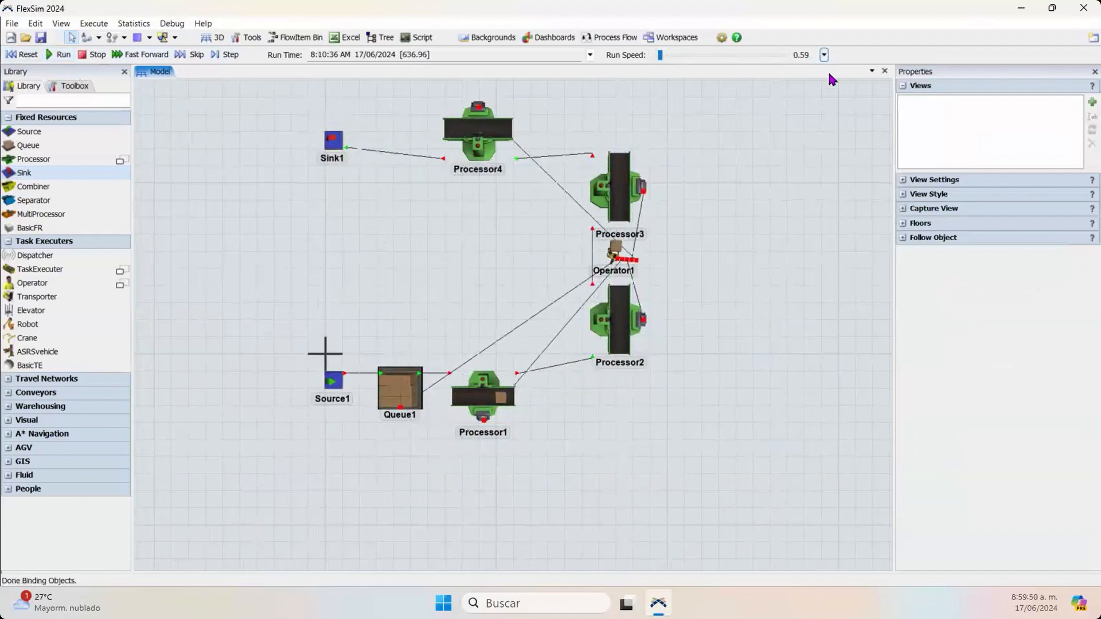
pyautogui.click(824, 54)
pyautogui.write('4')
pyautogui.click(941, 114)
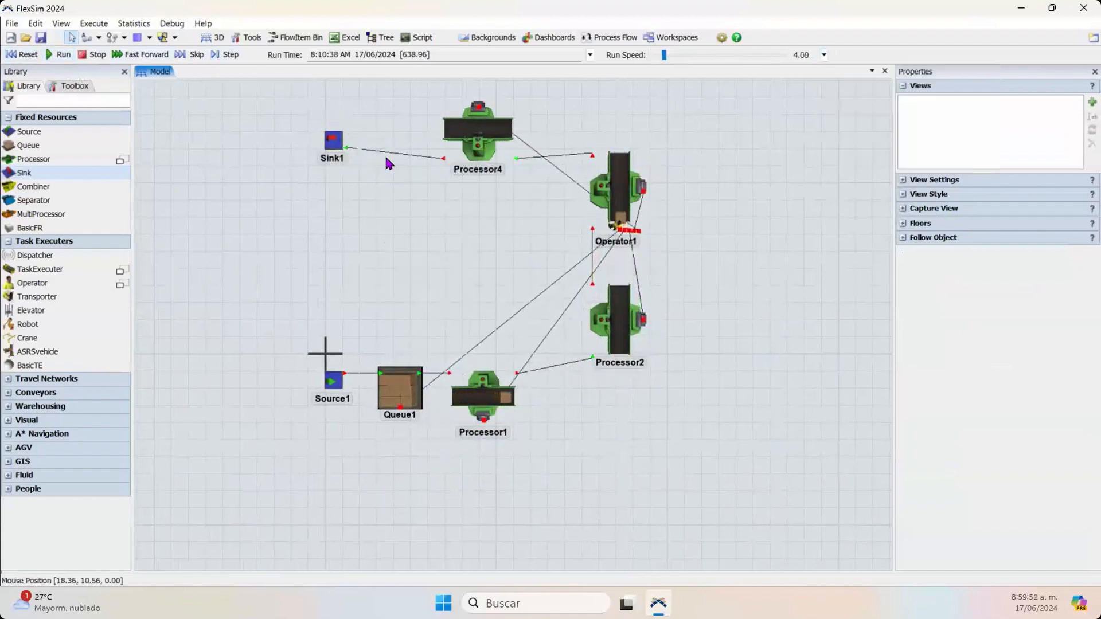
pyautogui.click(30, 55)
pyautogui.click(52, 54)
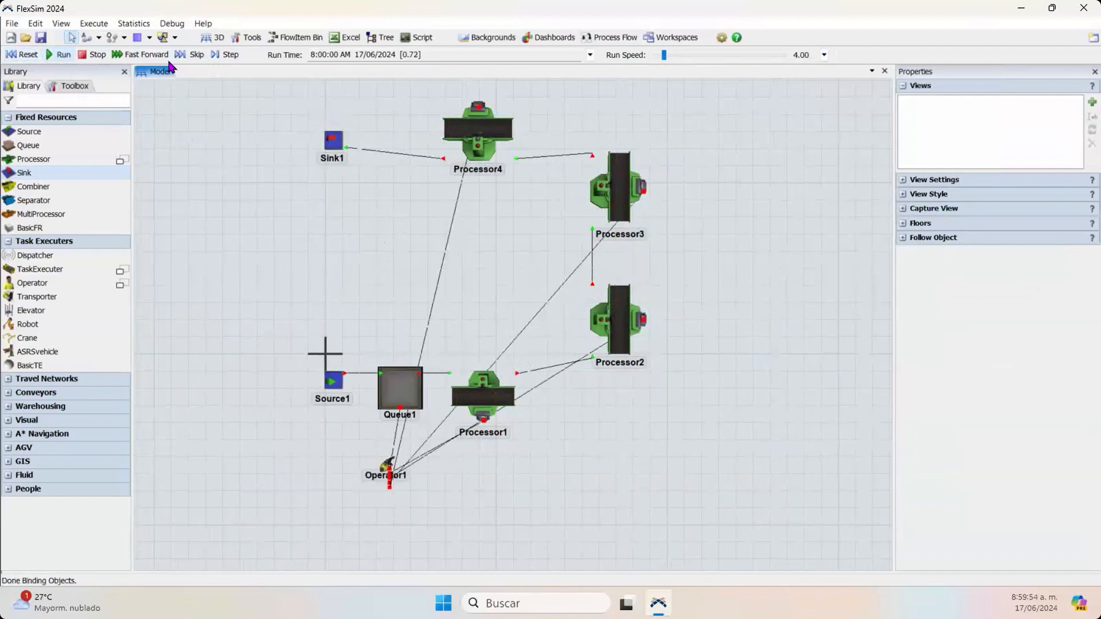
# Step: Watch Operator1 carry items between the processors in a tilted 3D view, and return to the Top model view
pyautogui.moveTo(569, 422)
pyautogui.mouseDown(button='right')
pyautogui.moveTo(576, 432)
pyautogui.moveTo(559, 424)
pyautogui.mouseUp(button='right')
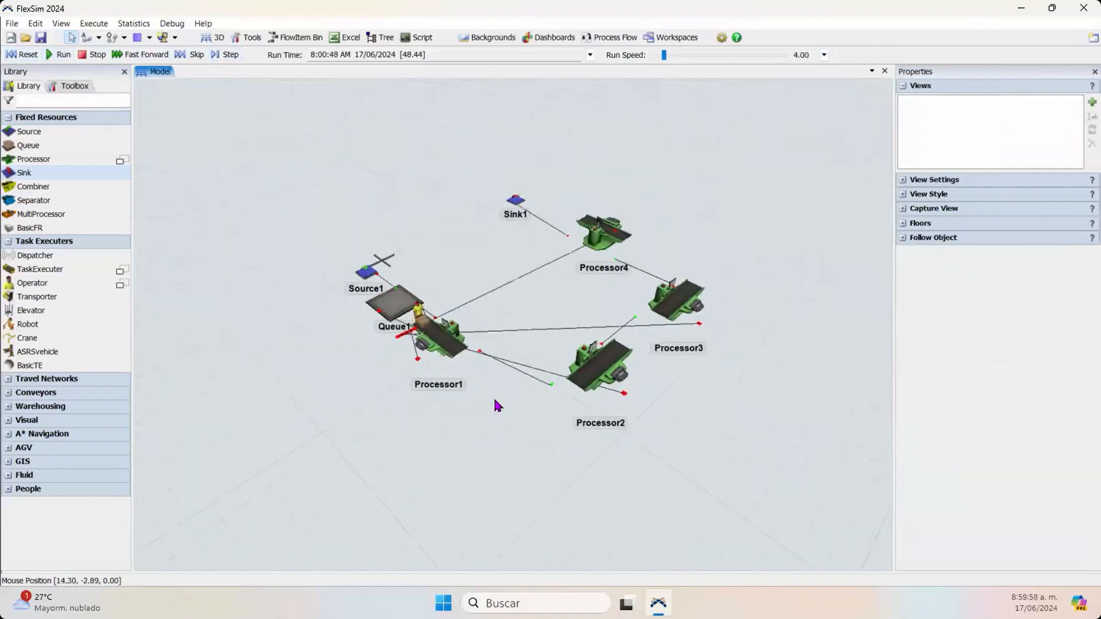
pyautogui.scroll(3, 494, 401)
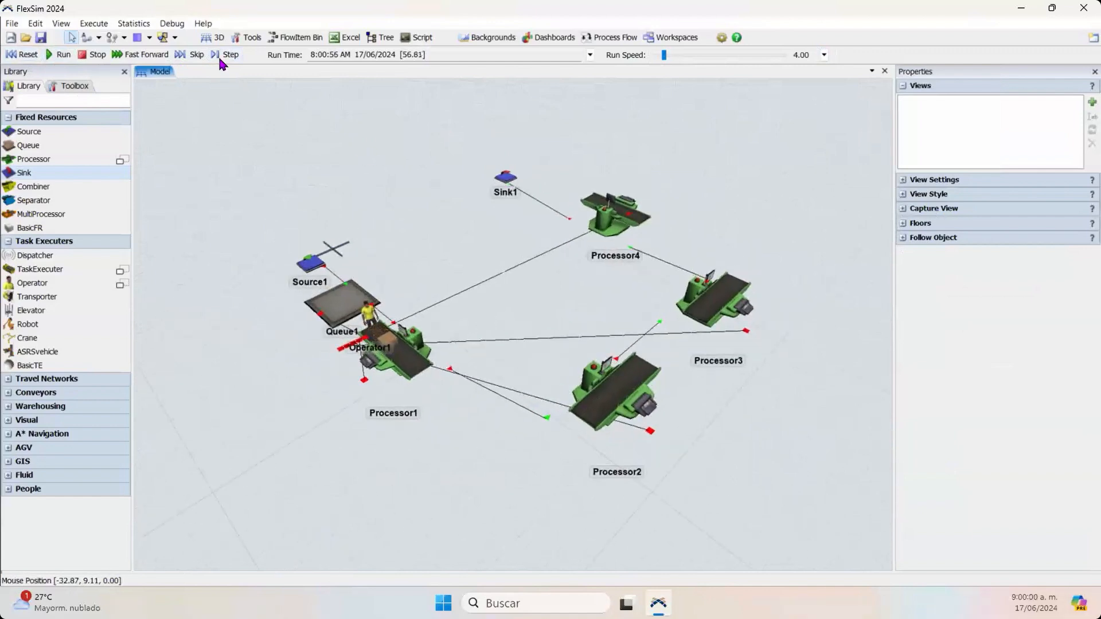
pyautogui.scroll(2, 481, 304)
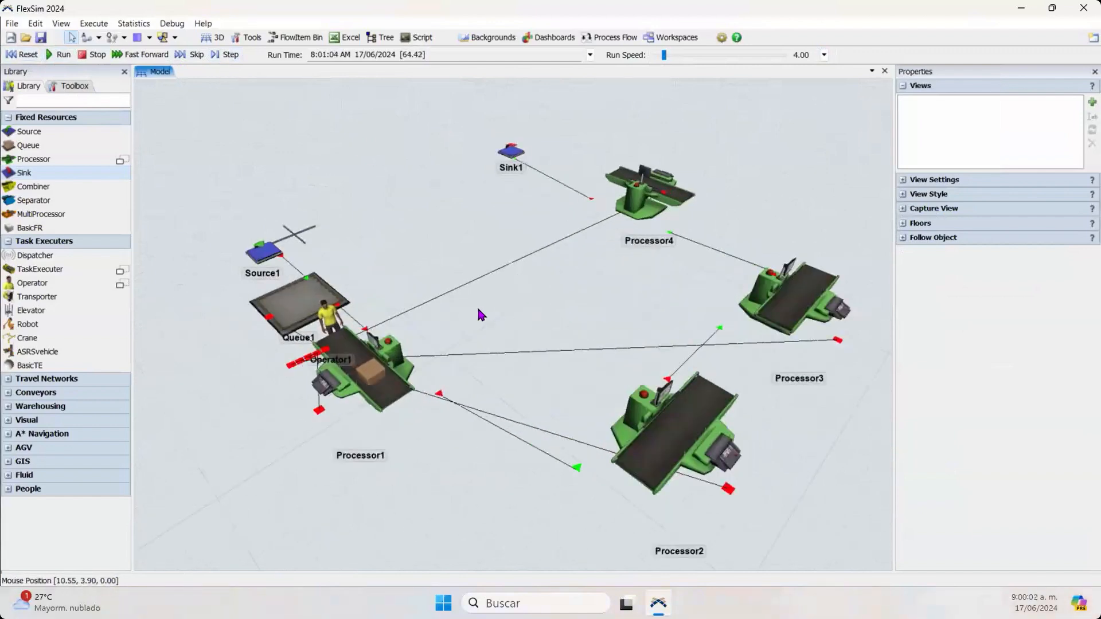
pyautogui.moveTo(480, 314); pyautogui.dragTo(453, 308)
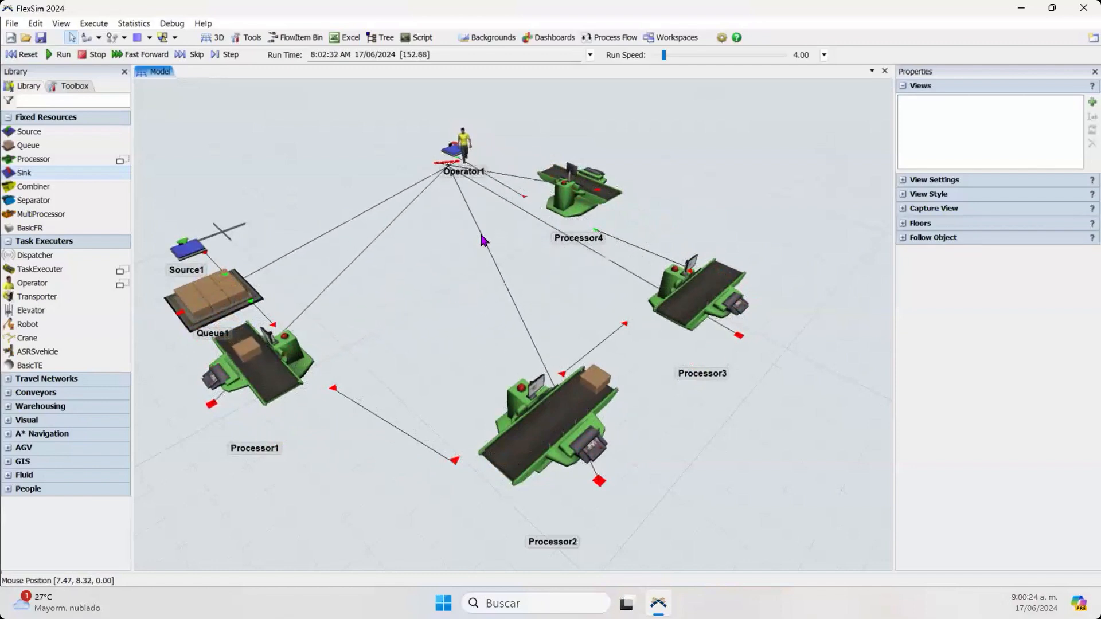
pyautogui.moveTo(718, 436); pyautogui.dragTo(719, 440, button='right')
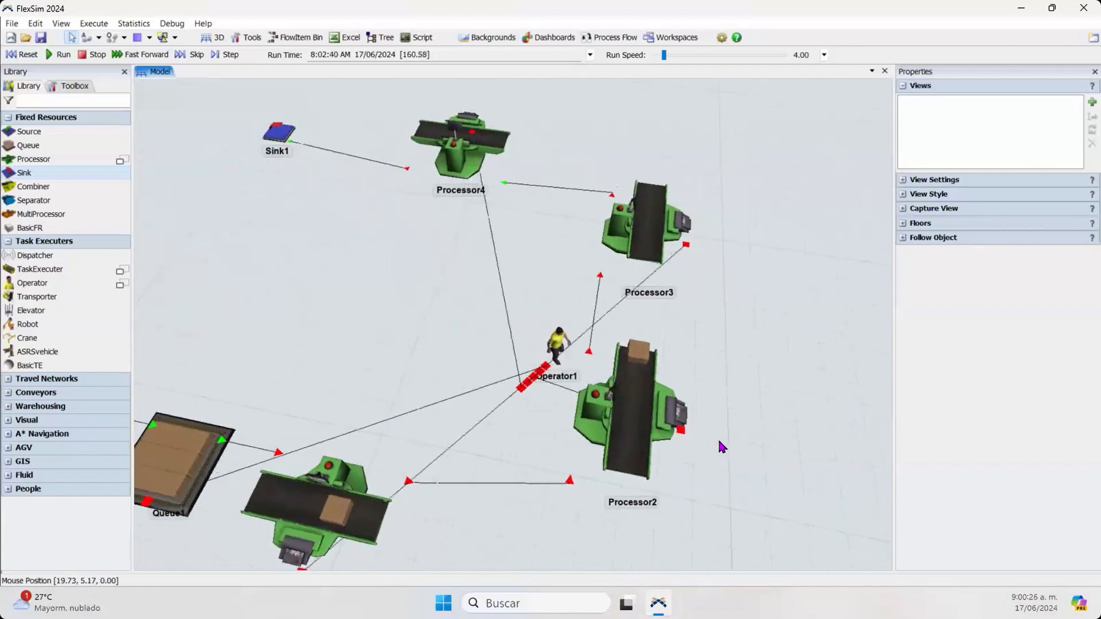
pyautogui.scroll(-3, 735, 417)
pyautogui.scroll(-2, 735, 418)
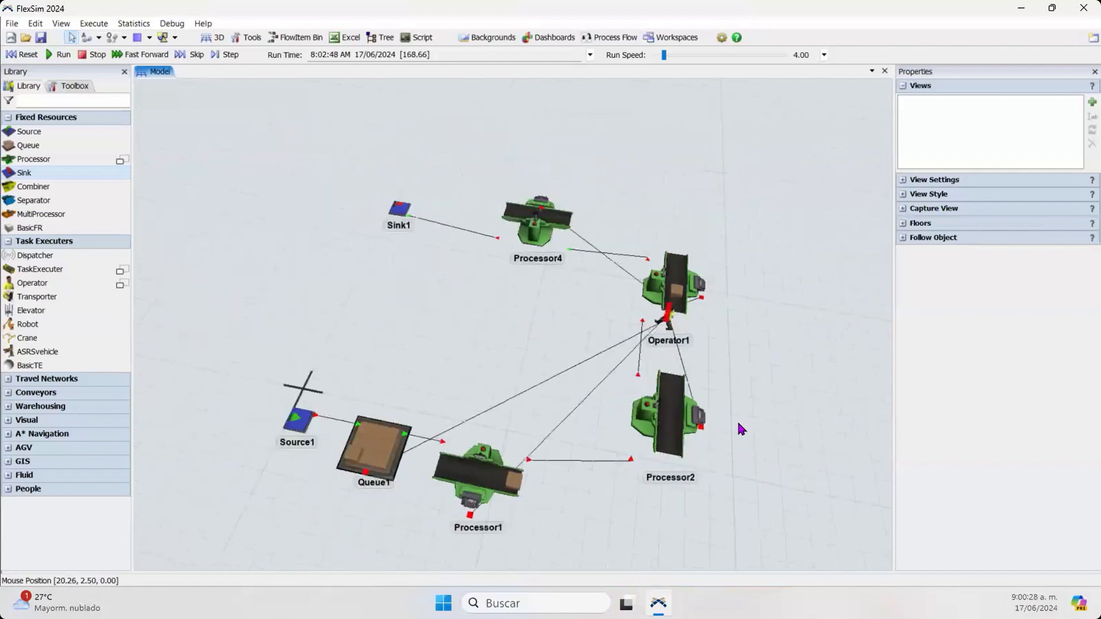
pyautogui.rightClick(775, 338)
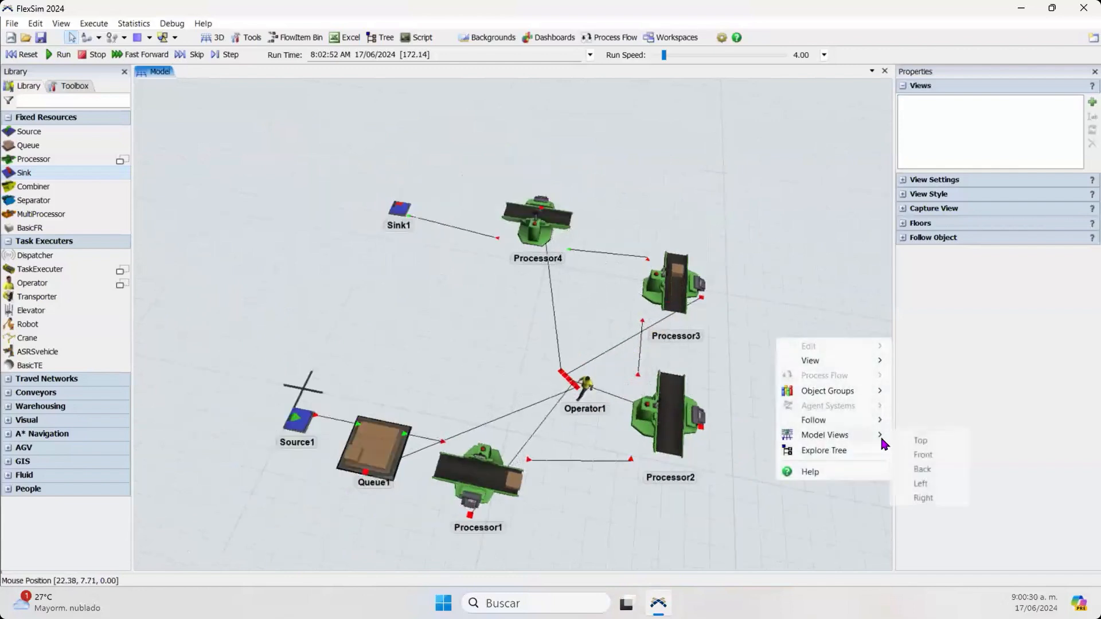
pyautogui.click(899, 442)
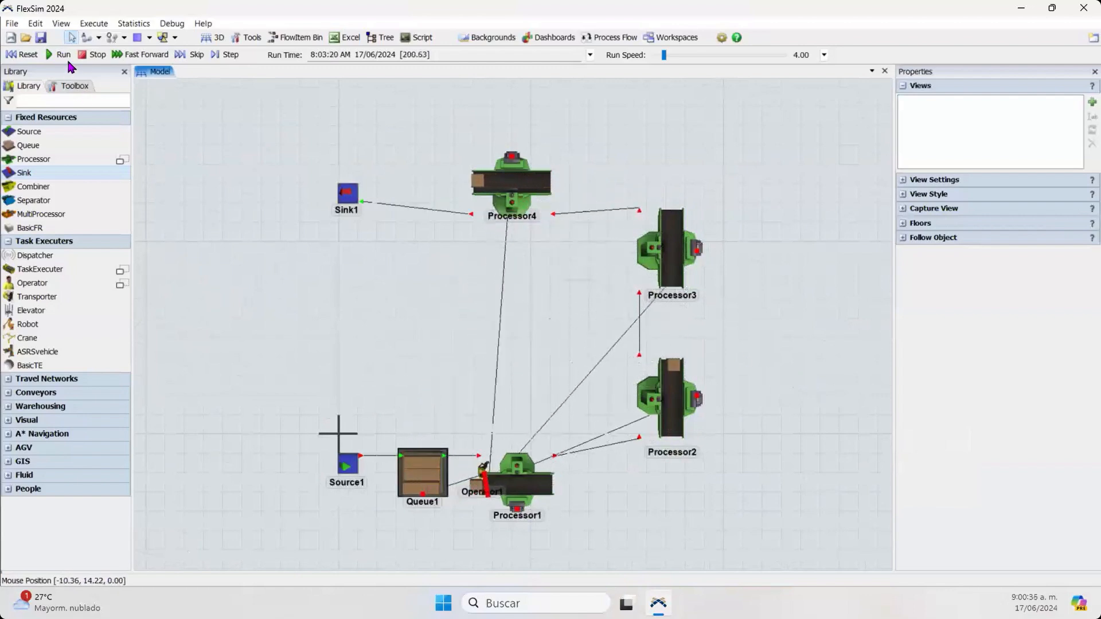
# Step: Reset the simulation to its start time and close the four-processor model
pyautogui.click(22, 55)
pyautogui.moveTo(449, 326); pyautogui.dragTo(457, 295)
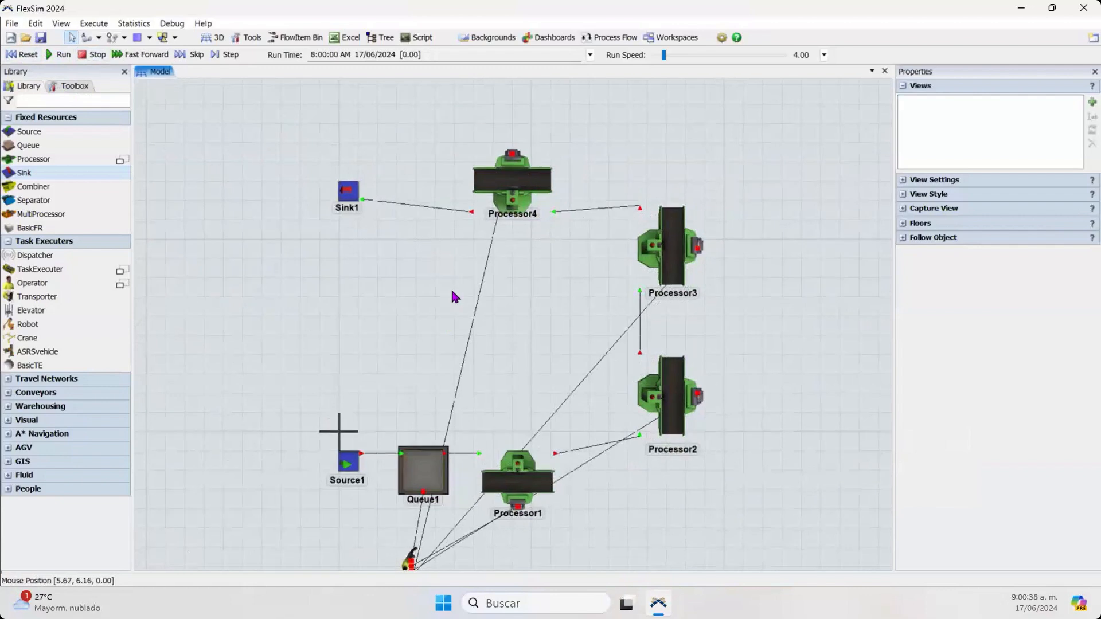
pyautogui.click(1076, 16)
pyautogui.click(549, 343)
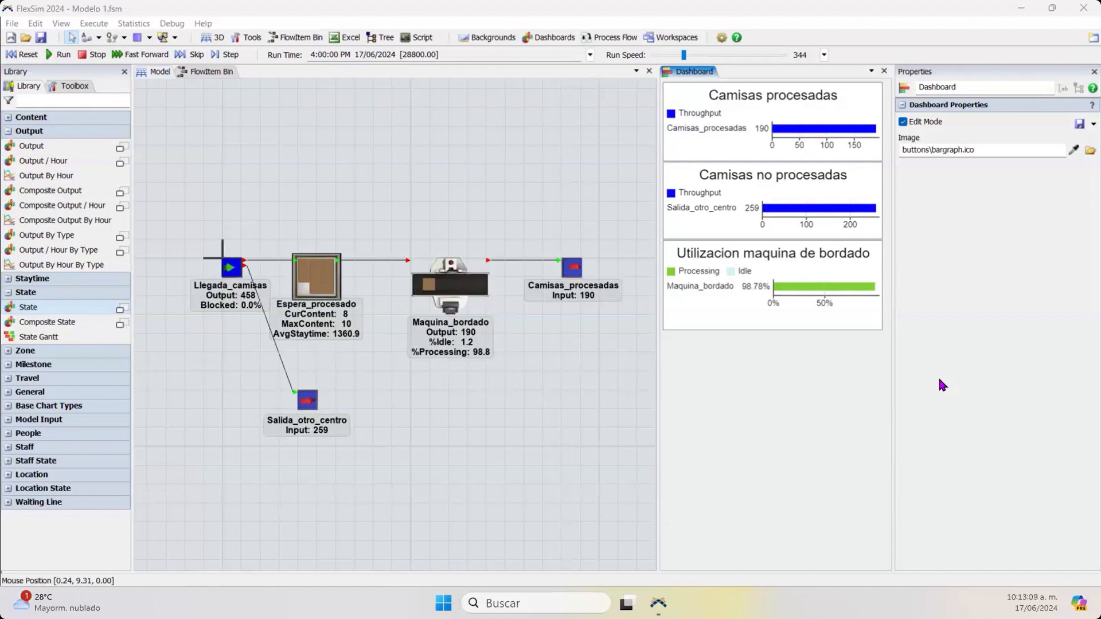
# Step: Reset the Modelo 1 simulation and examine which object the Camisas procesadas dashboard chart tracks
pyautogui.click(39, 52)
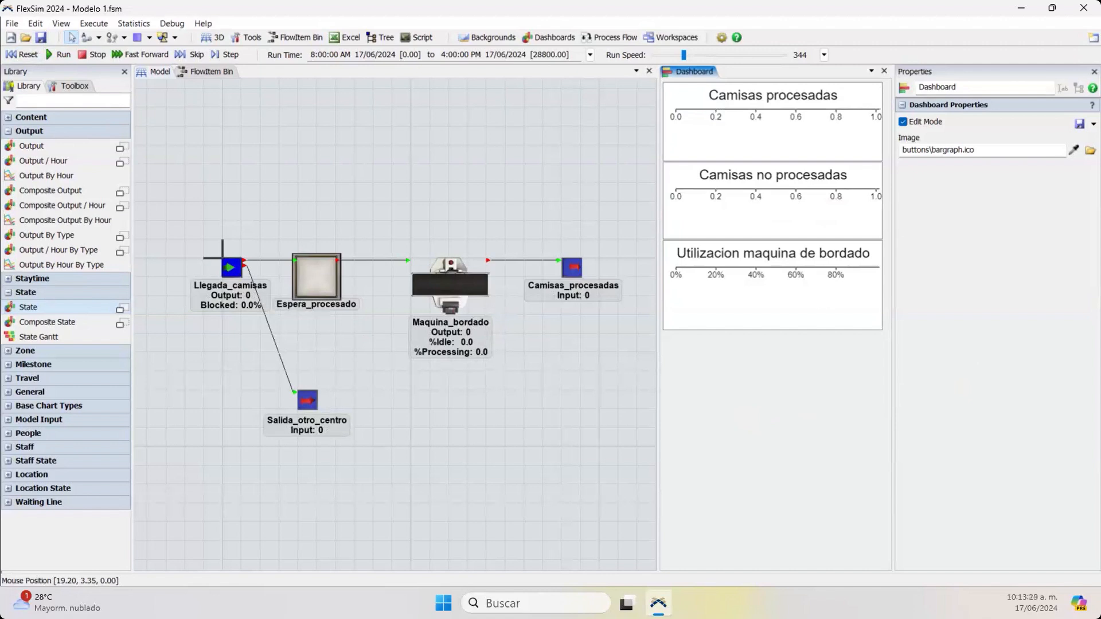
pyautogui.click(769, 132)
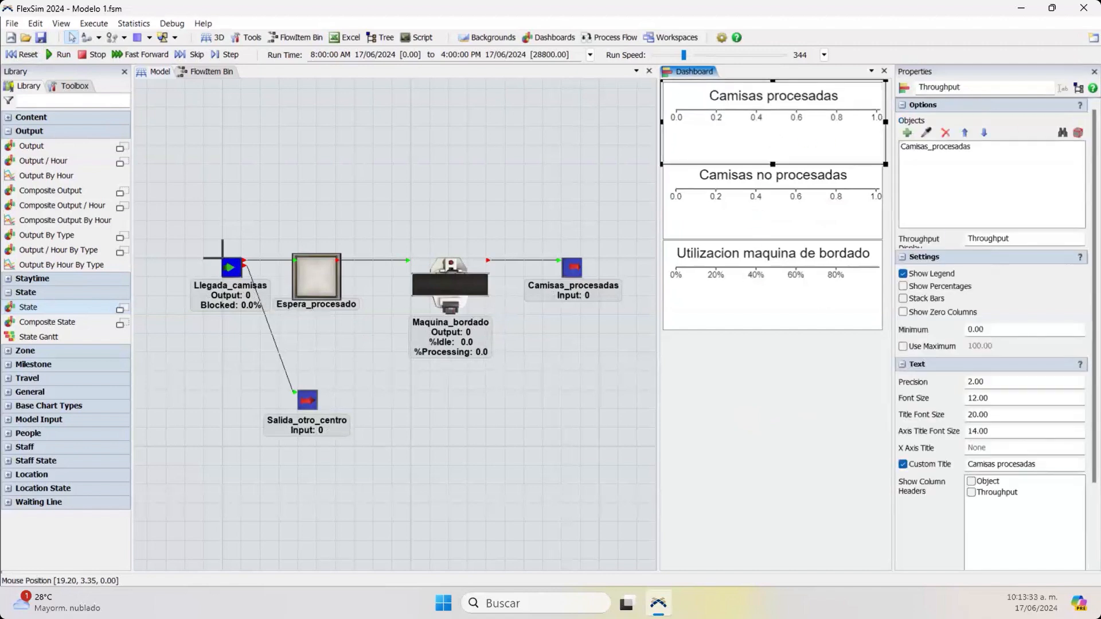
pyautogui.moveTo(934, 122)
pyautogui.mouseDown()
pyautogui.moveTo(925, 148)
pyautogui.moveTo(931, 119)
pyautogui.mouseUp()
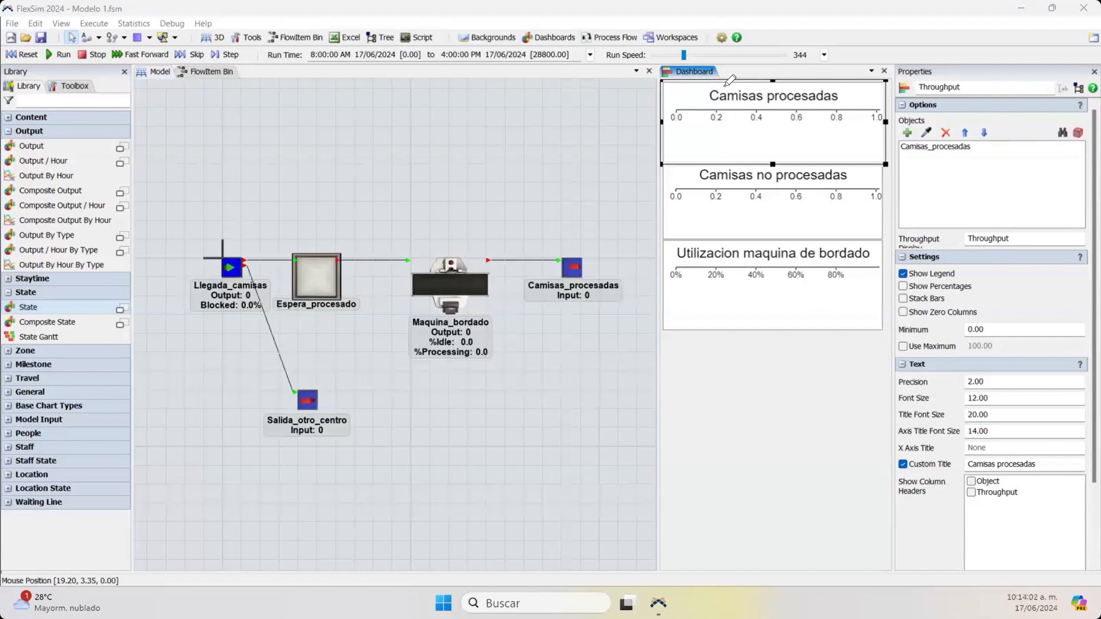
pyautogui.moveTo(687, 86)
pyautogui.mouseDown()
pyautogui.moveTo(875, 115)
pyautogui.moveTo(709, 101)
pyautogui.mouseUp()
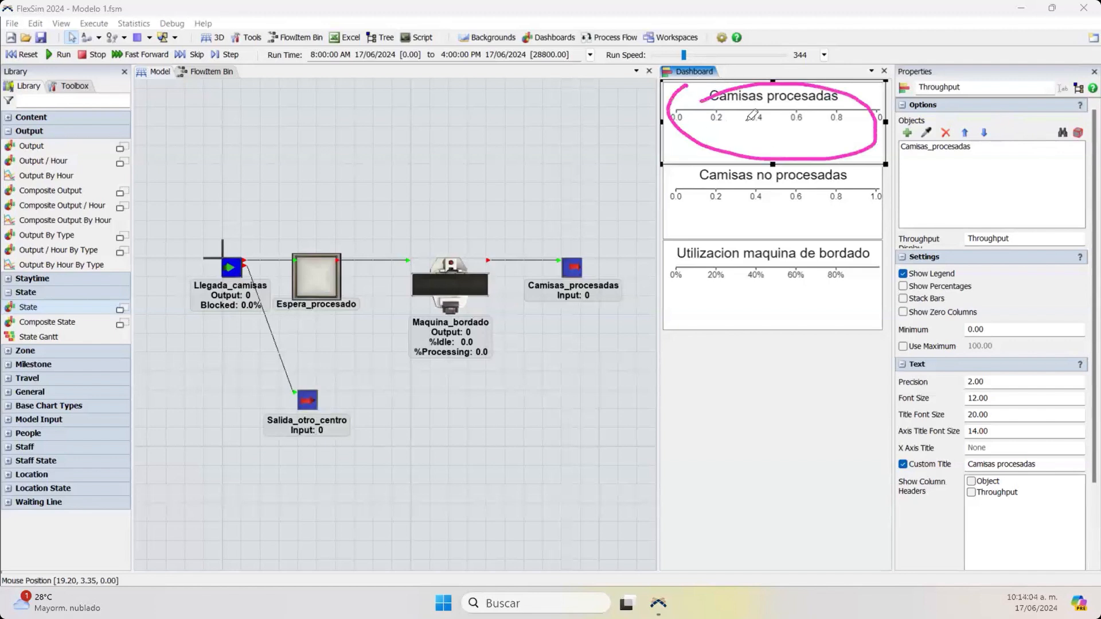
pyautogui.moveTo(924, 126)
pyautogui.mouseDown()
pyautogui.moveTo(977, 158)
pyautogui.moveTo(907, 133)
pyautogui.mouseUp()
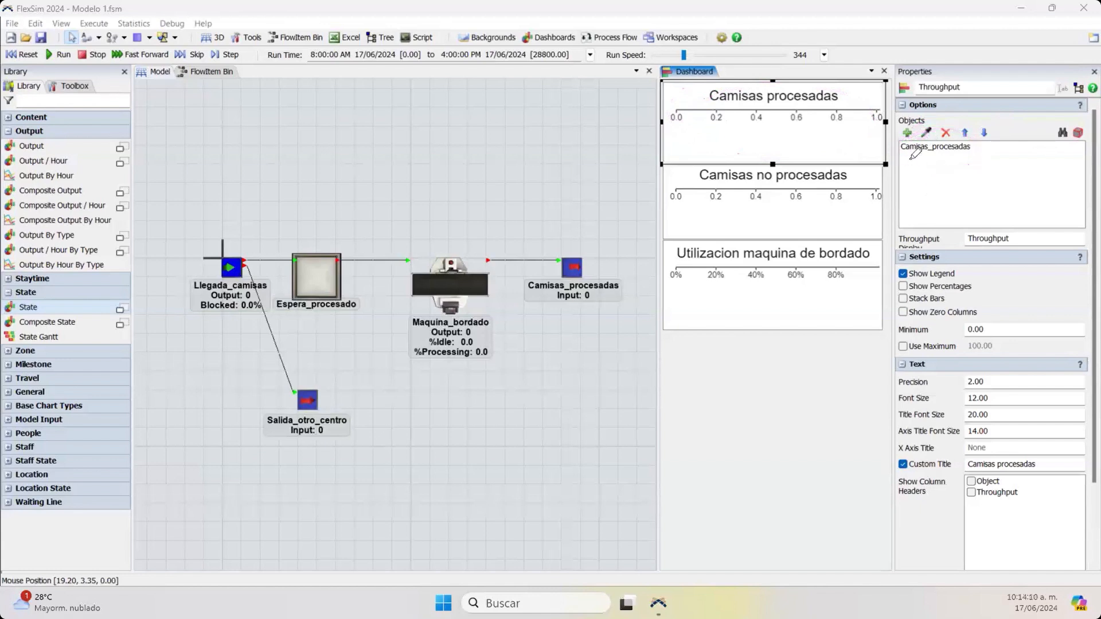
pyautogui.moveTo(904, 155); pyautogui.dragTo(979, 154)
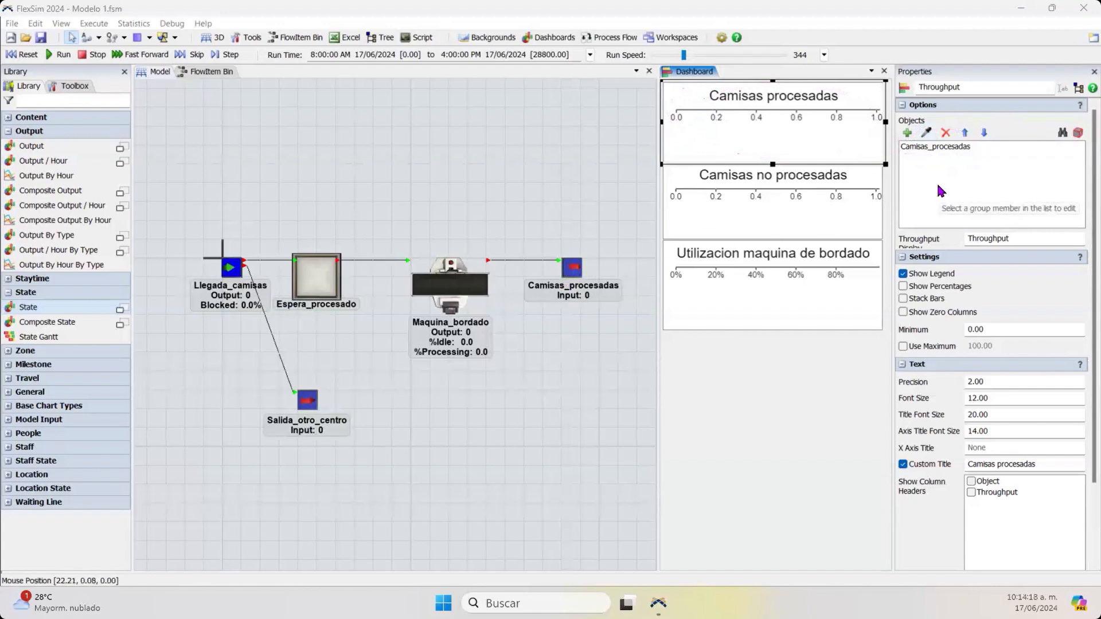
# Step: Collapse the Camisas procesadas chart's Settings section and review its Advanced options
pyautogui.click(953, 256)
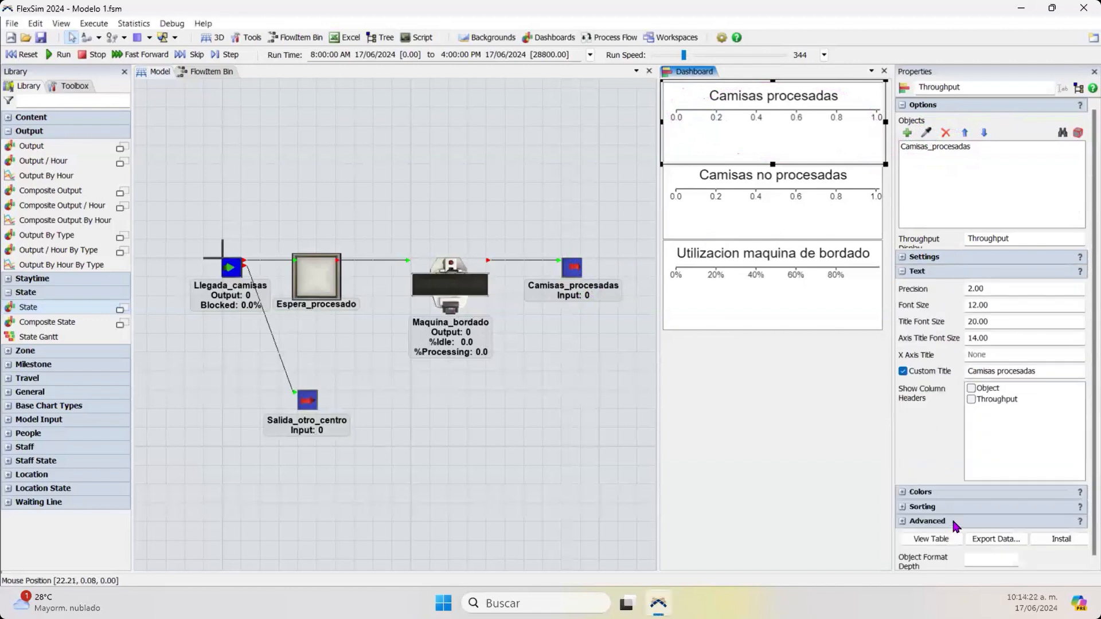
pyautogui.scroll(-1, 917, 394)
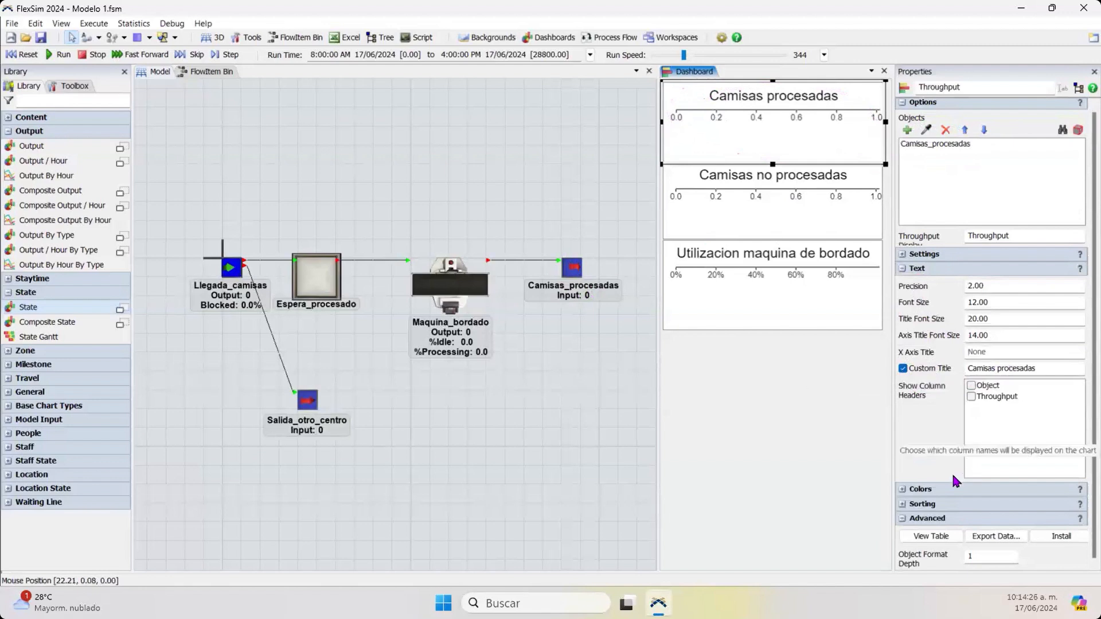
pyautogui.click(903, 519)
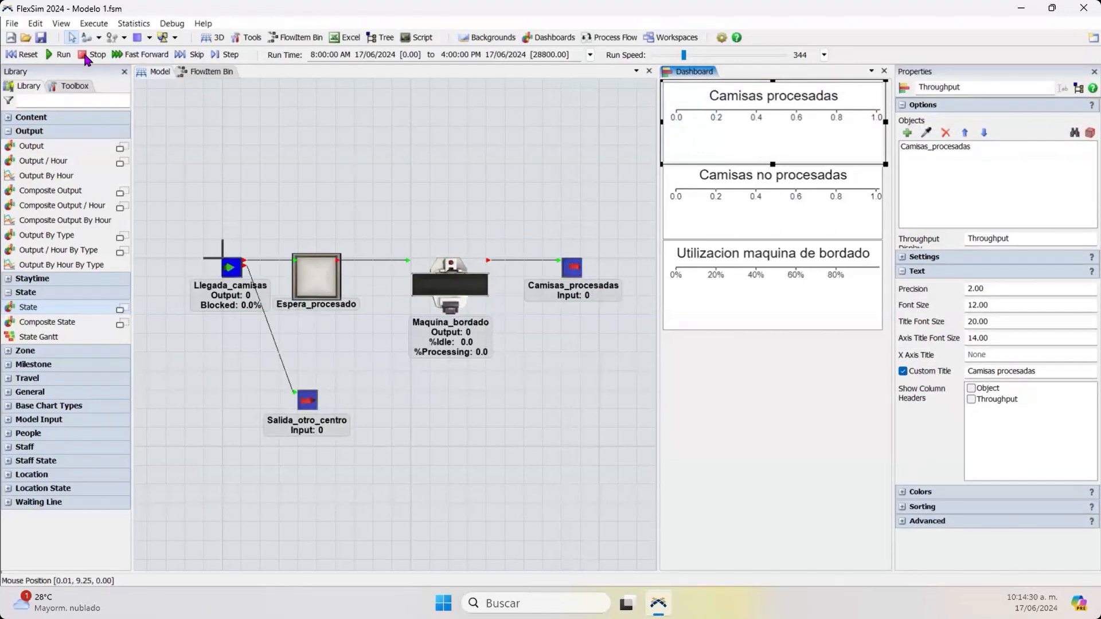
# Step: Fast-forward the simulation to its end time and inspect the Camisas no procesadas and Utilizacion maquina de bordado charts
pyautogui.click(28, 55)
pyautogui.click(139, 55)
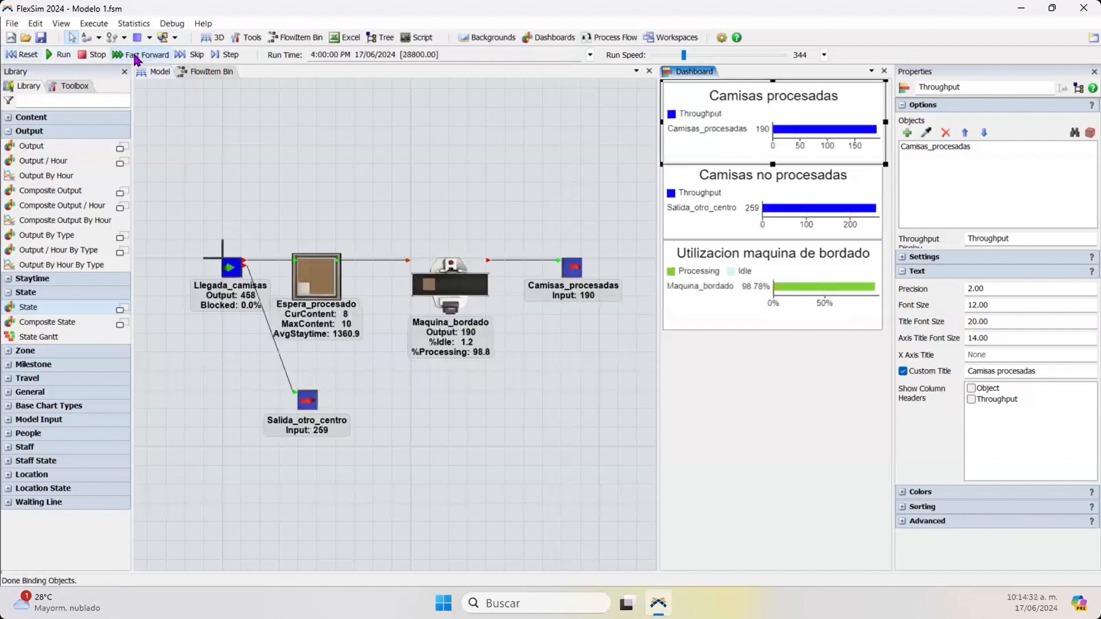
pyautogui.click(869, 189)
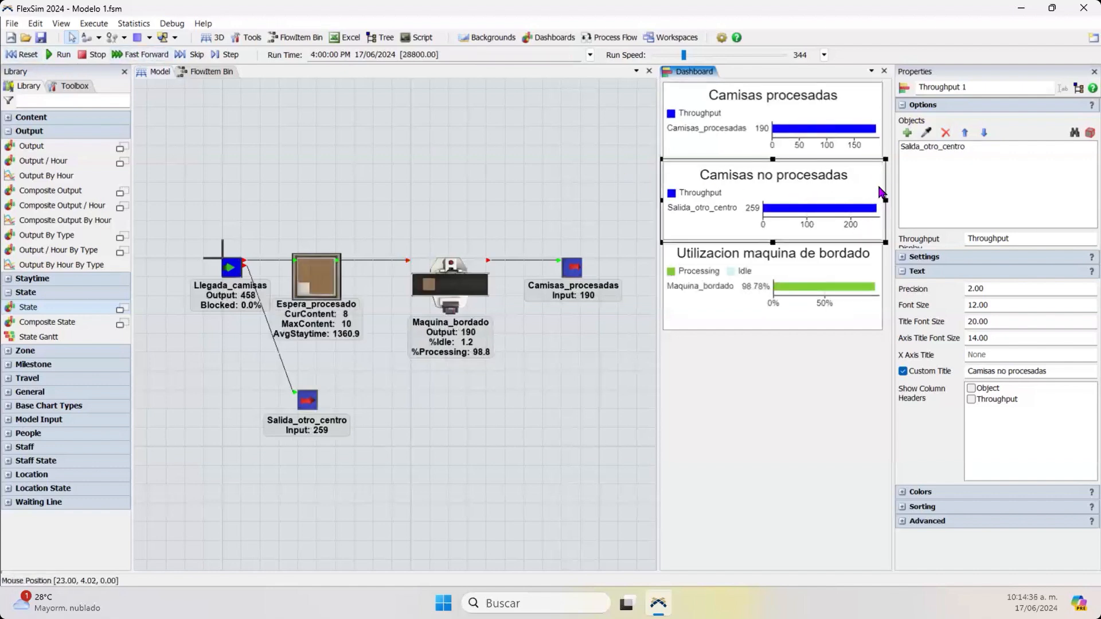
pyautogui.click(849, 269)
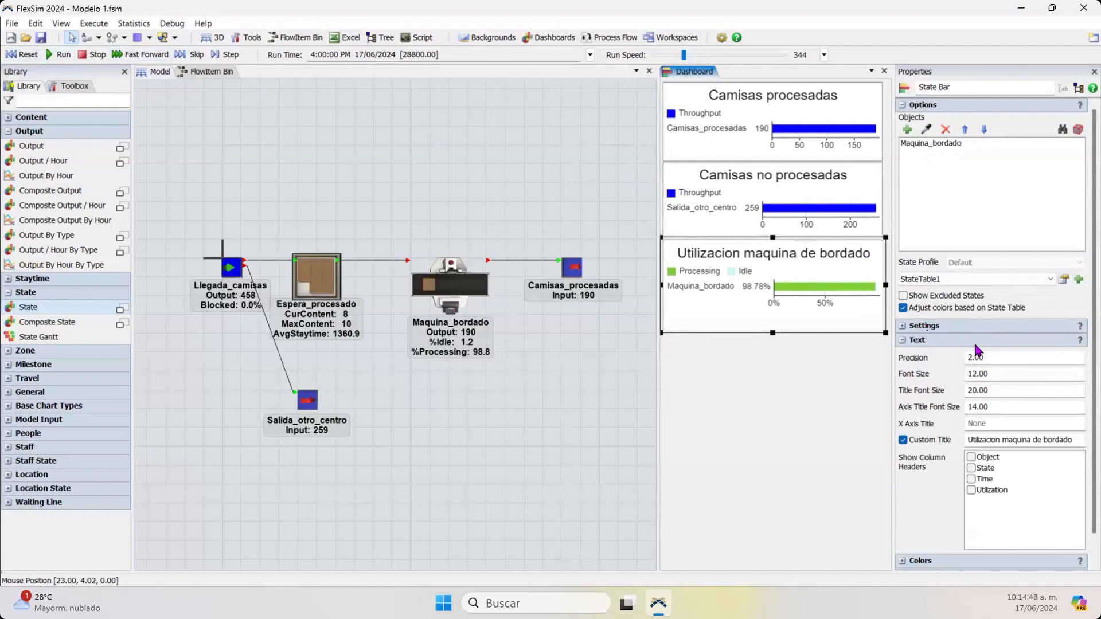
# Step: Deselect the dashboard chart, return to the model view and reset the simulation
pyautogui.click(721, 362)
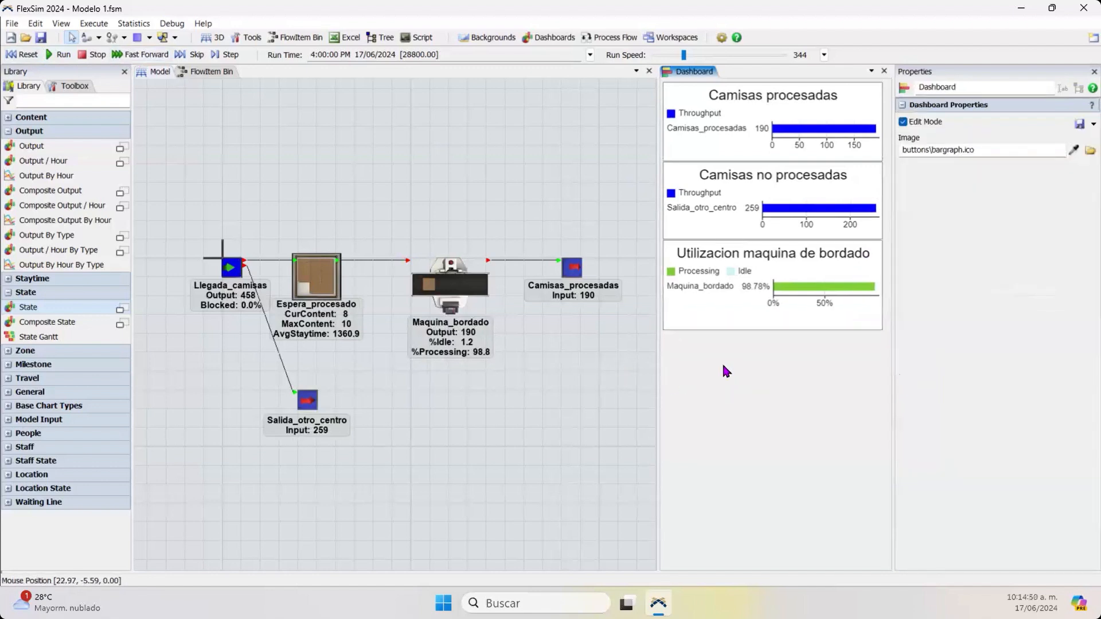
pyautogui.click(576, 370)
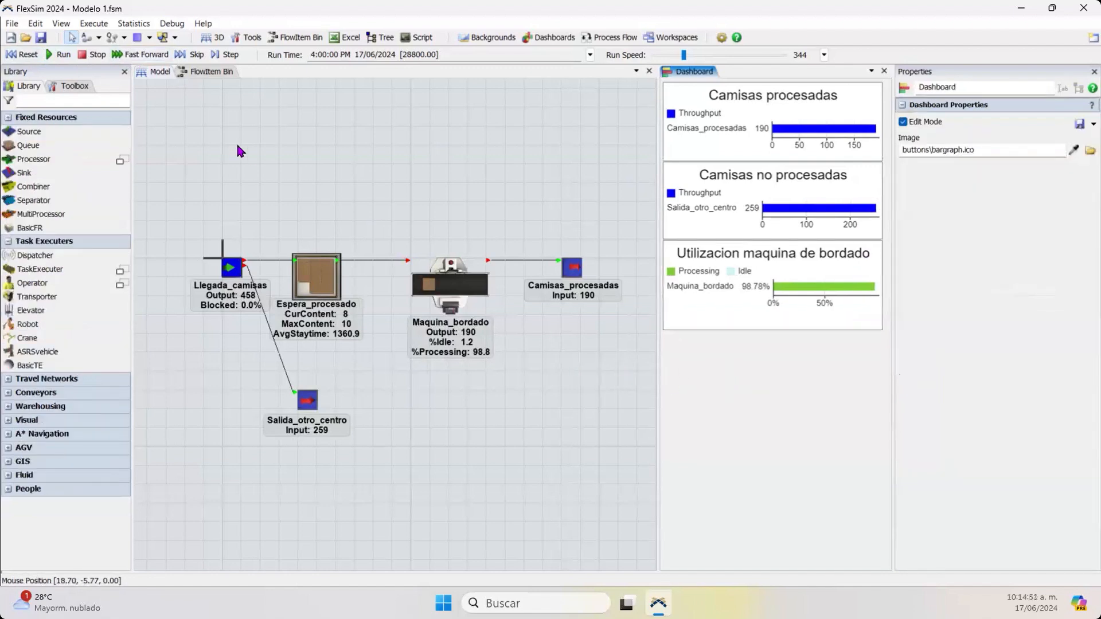
pyautogui.click(26, 56)
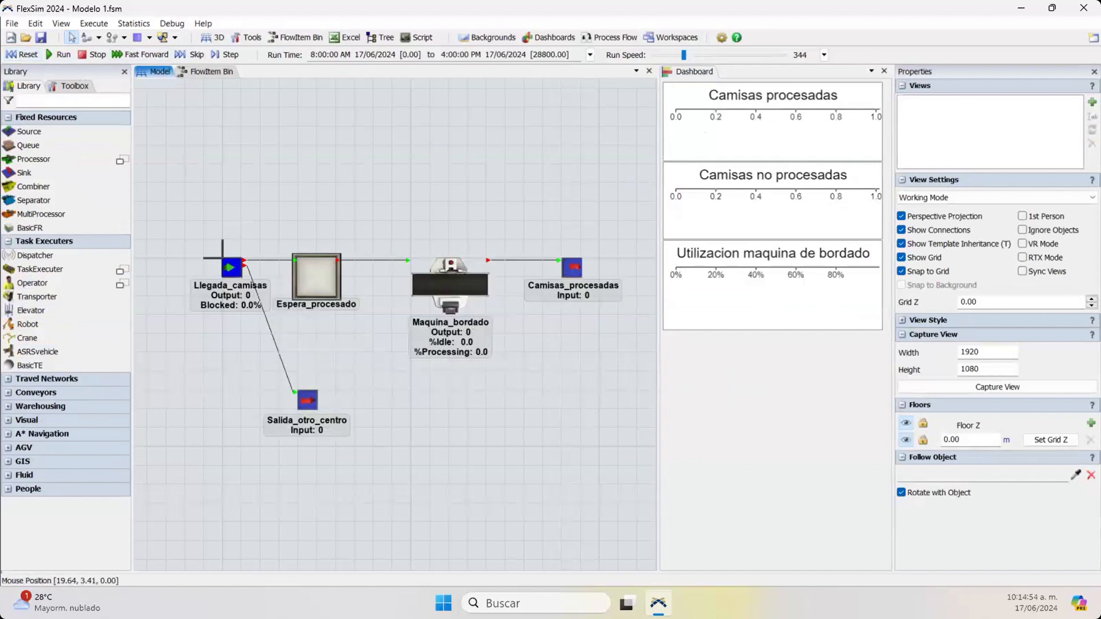
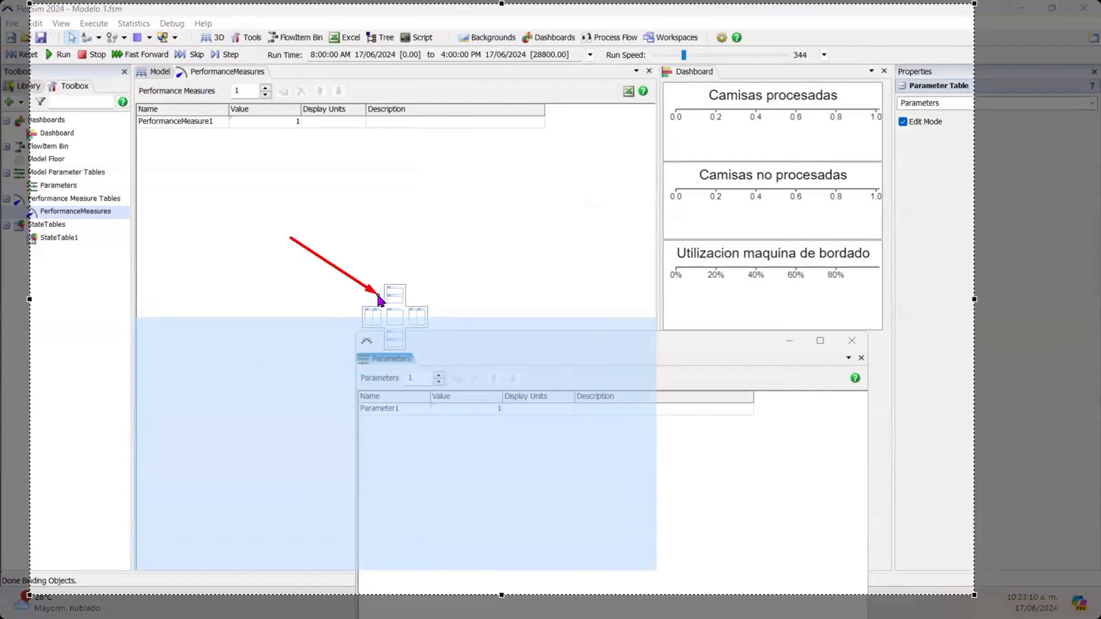
# Step: Mark the lower docking guide with two red arrows on the screen capture, and discard the capture
pyautogui.moveTo(528, 351); pyautogui.dragTo(406, 346)
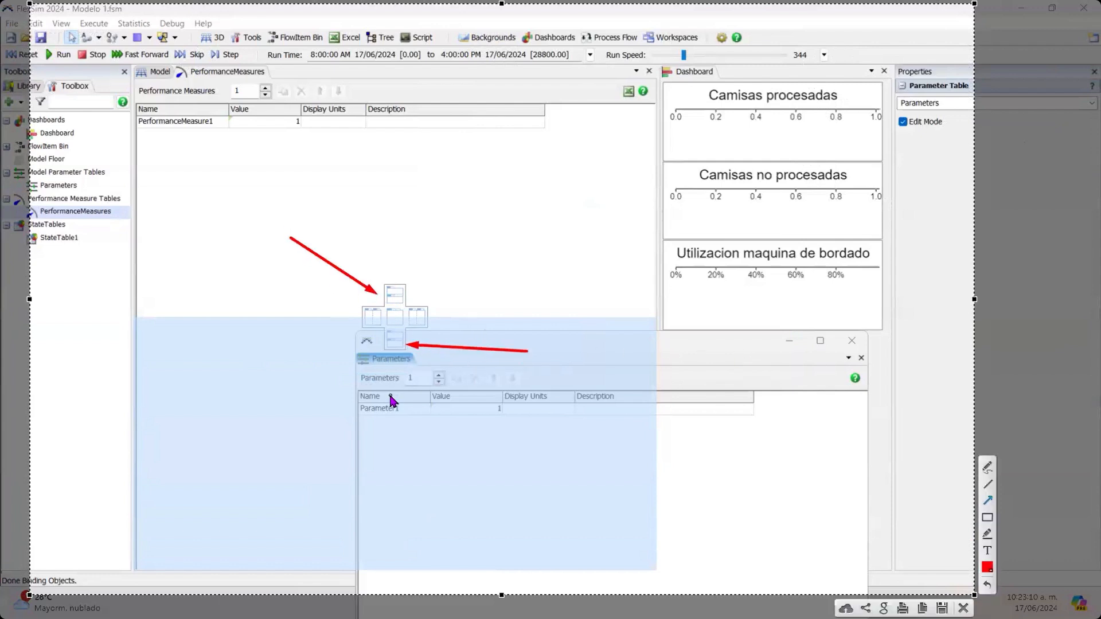
pyautogui.moveTo(286, 337); pyautogui.dragTo(383, 340)
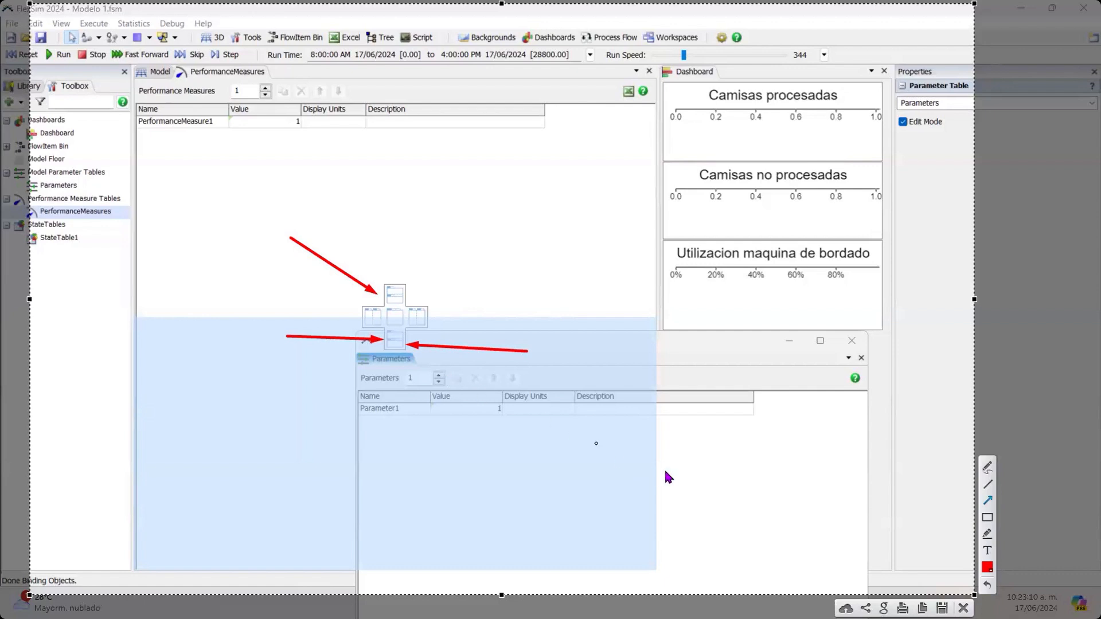
pyautogui.click(963, 609)
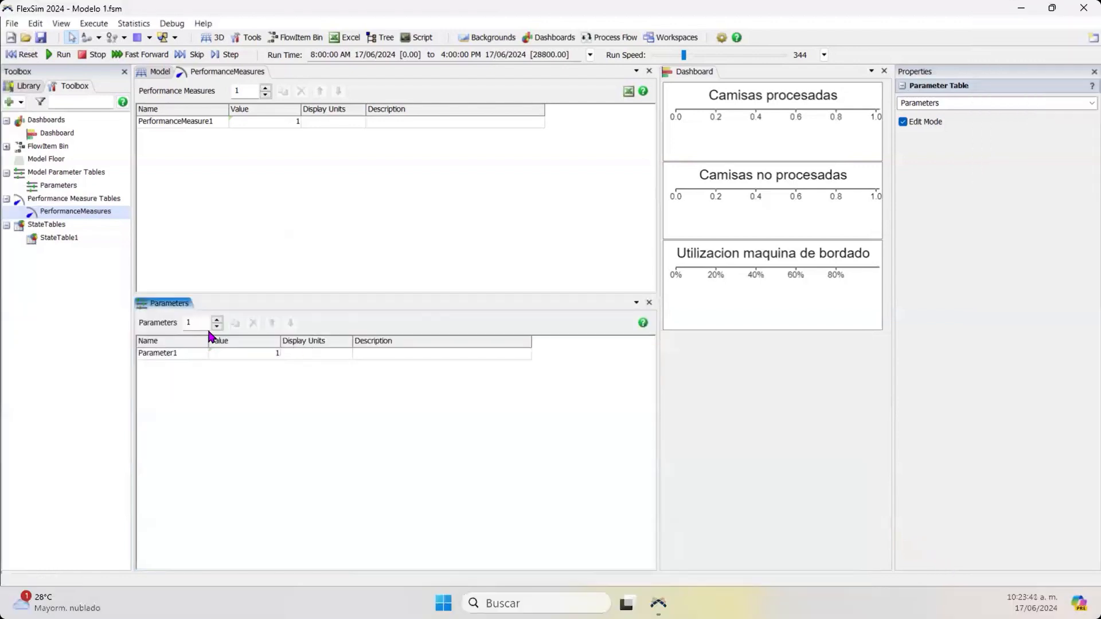
# Step: Undock the PerformanceMeasures table from the model pane and dock it below the Parameters table
pyautogui.moveTo(270, 294); pyautogui.dragTo(270, 306)
pyautogui.moveTo(229, 76); pyautogui.dragTo(285, 229)
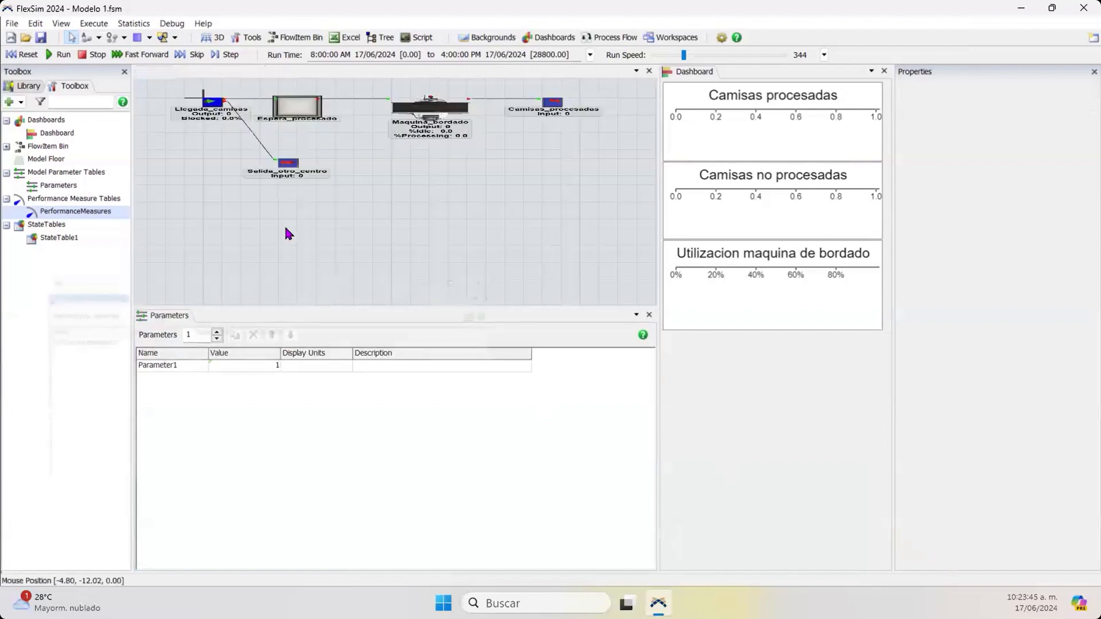
pyautogui.moveTo(286, 228); pyautogui.dragTo(393, 458)
# Step: Mark the Parameters area with a red rectangle and point out the lower docking guide on a screen capture, and discard the capture
pyautogui.press('Print')
pyautogui.moveTo(87, 30); pyautogui.dragTo(734, 600)
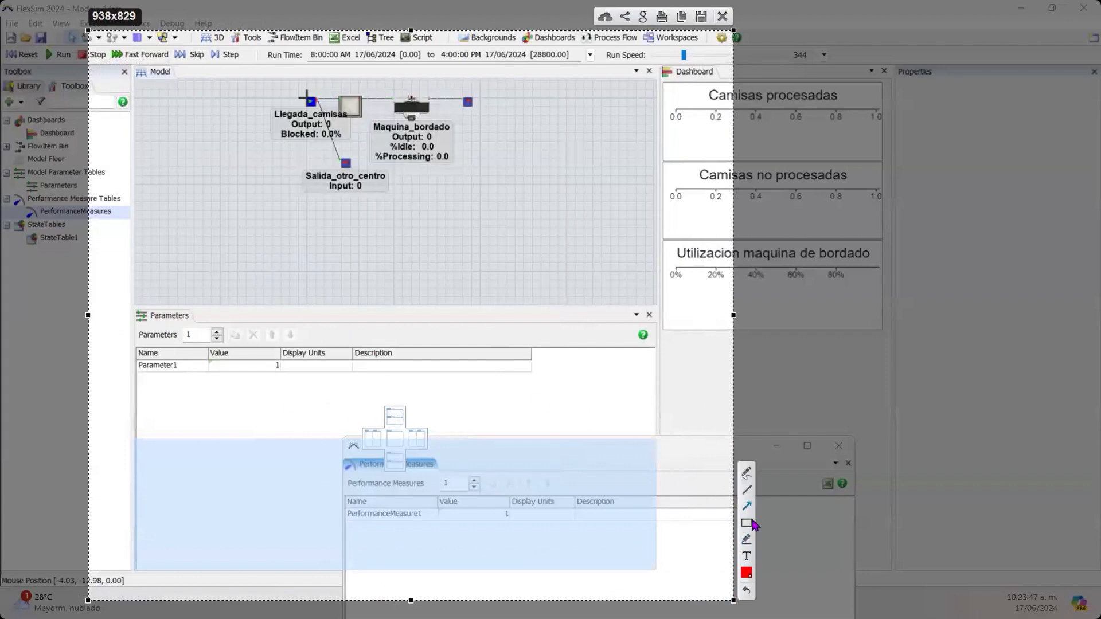
pyautogui.moveTo(114, 298)
pyautogui.mouseDown()
pyautogui.moveTo(273, 398)
pyautogui.moveTo(676, 585)
pyautogui.mouseUp()
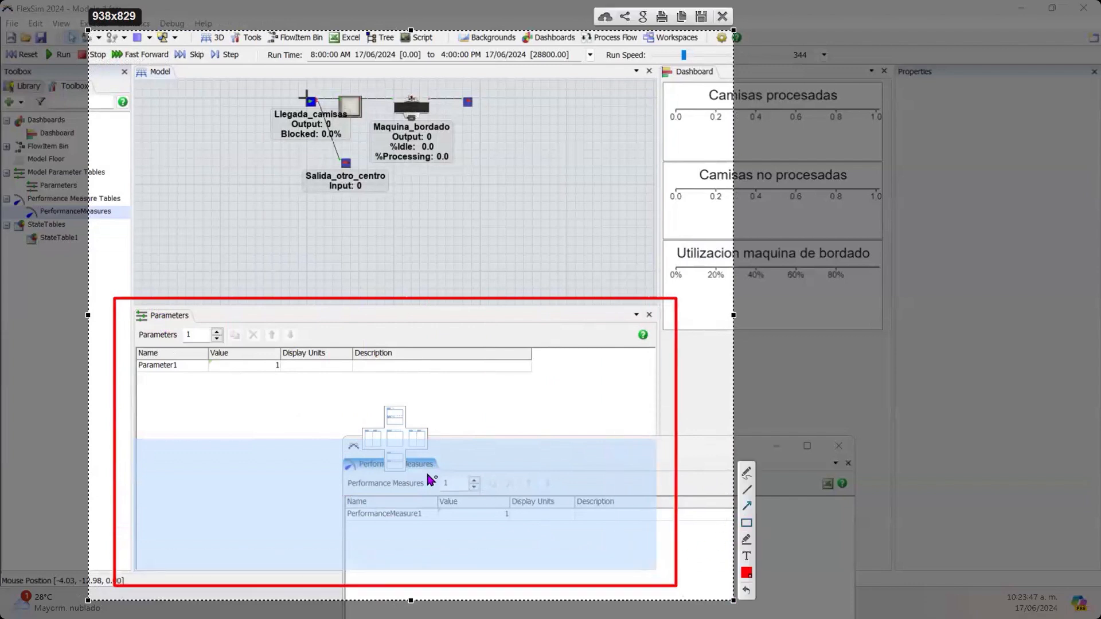
pyautogui.moveTo(469, 443); pyautogui.dragTo(404, 461)
pyautogui.click(722, 18)
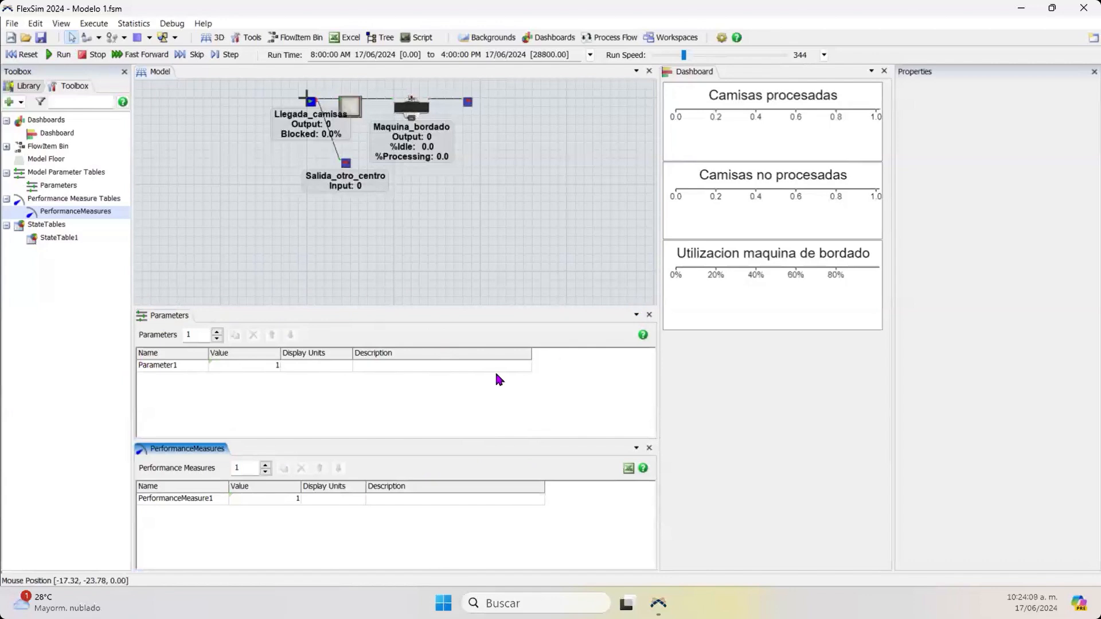
# Step: Adjust the heights of the model, Parameters and PerformanceMeasures panes, and frame the whole shirt flow in the model view
pyautogui.moveTo(392, 440)
pyautogui.mouseDown()
pyautogui.moveTo(393, 428)
pyautogui.moveTo(393, 454)
pyautogui.mouseUp()
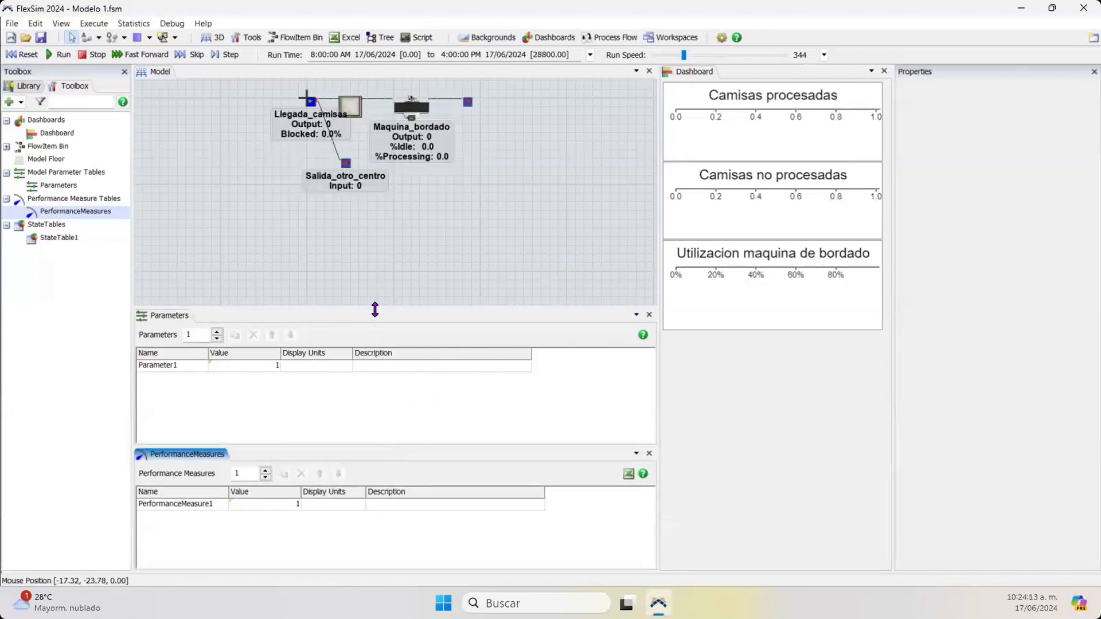
pyautogui.moveTo(373, 301); pyautogui.dragTo(374, 298)
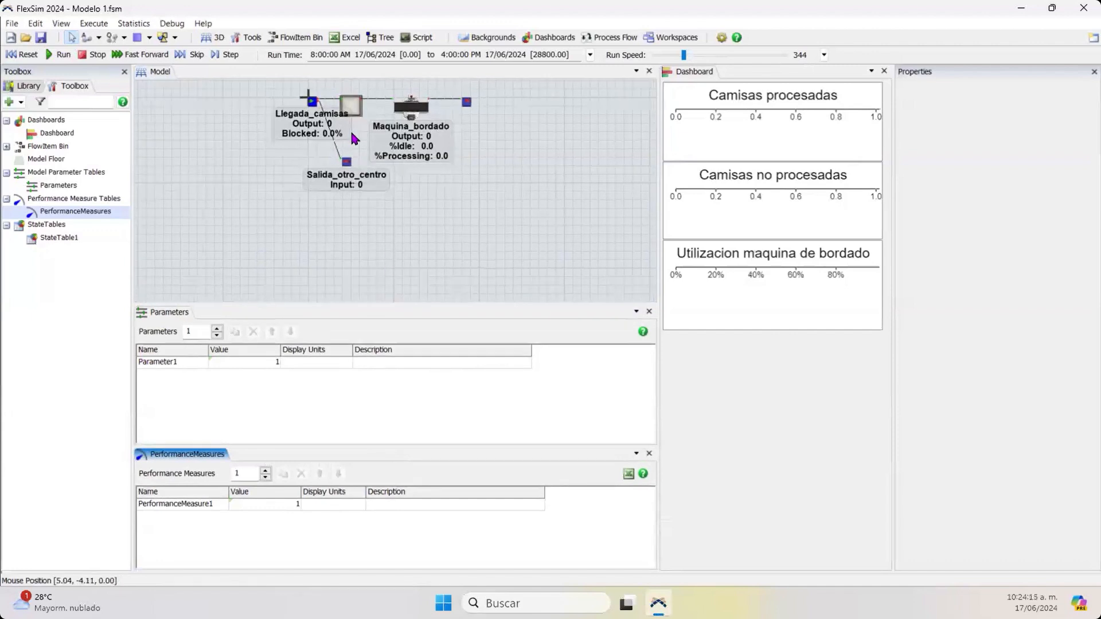
pyautogui.scroll(2, 351, 138)
pyautogui.moveTo(368, 132); pyautogui.dragTo(336, 183)
pyautogui.scroll(2, 360, 170)
# Step: Rename Parameter1 in the Parameters table as NumMaquinas
pyautogui.click(238, 402)
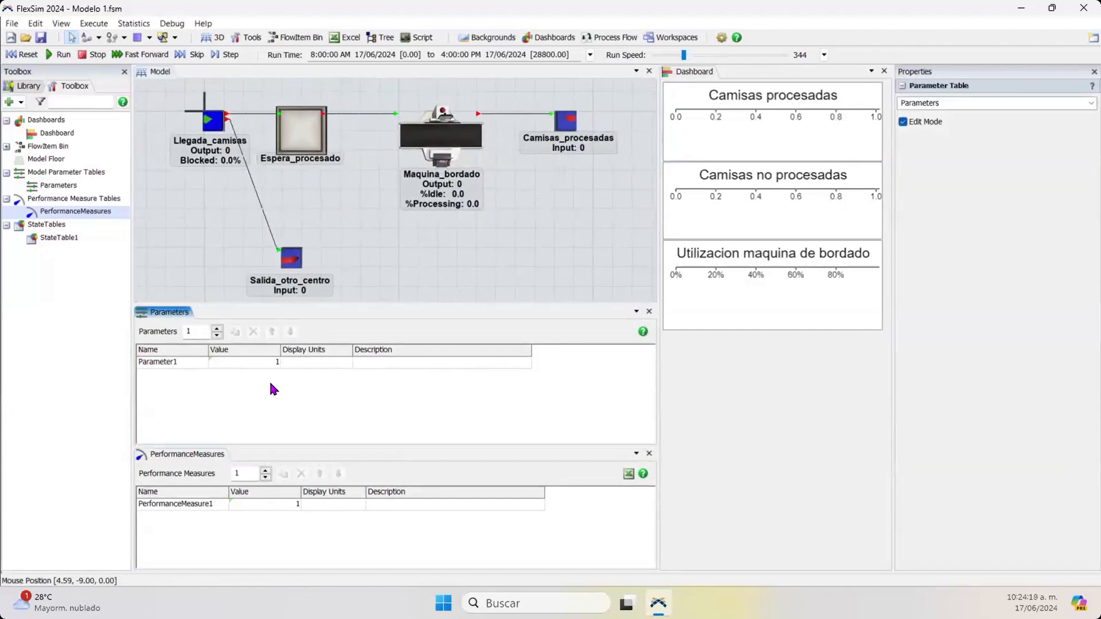
pyautogui.click(181, 363)
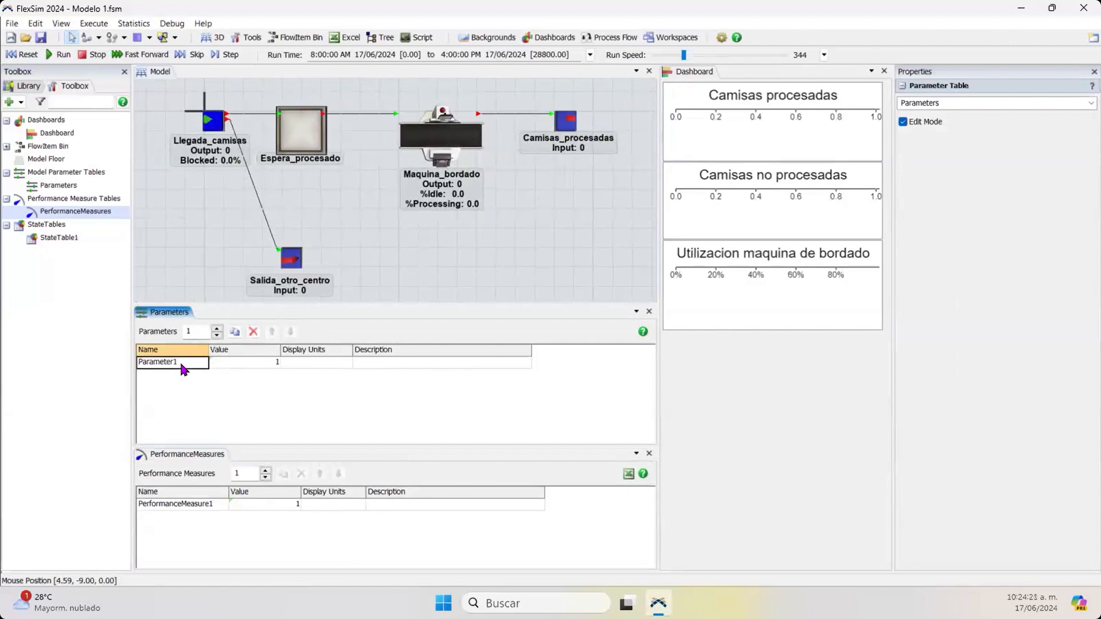
pyautogui.doubleClick(180, 360)
pyautogui.write('NumMaquinas')
pyautogui.click(267, 401)
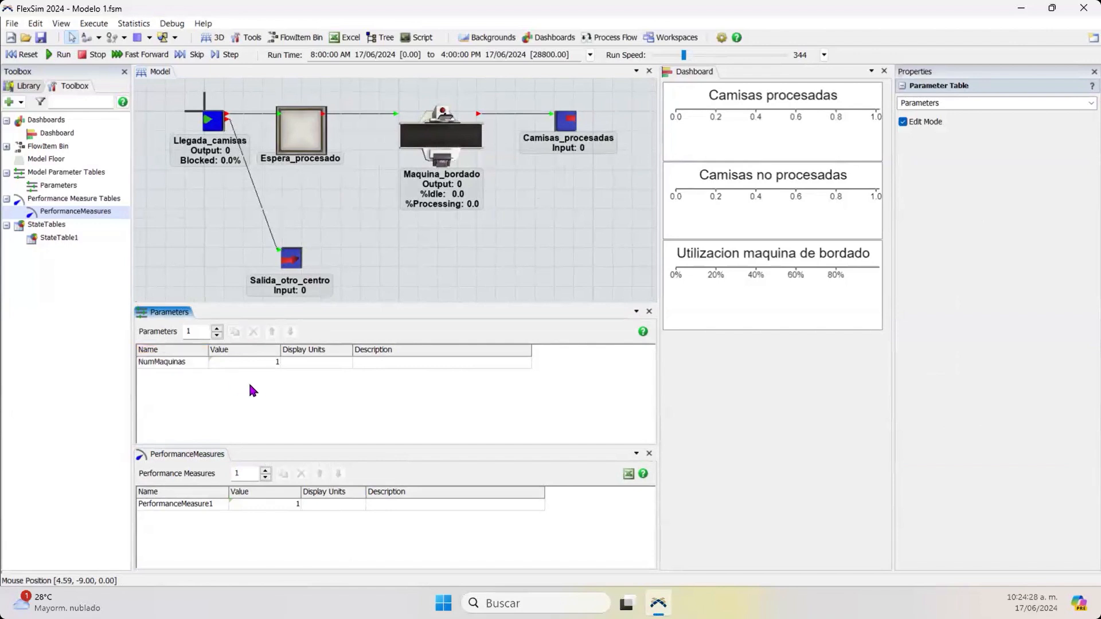
pyautogui.click(176, 365)
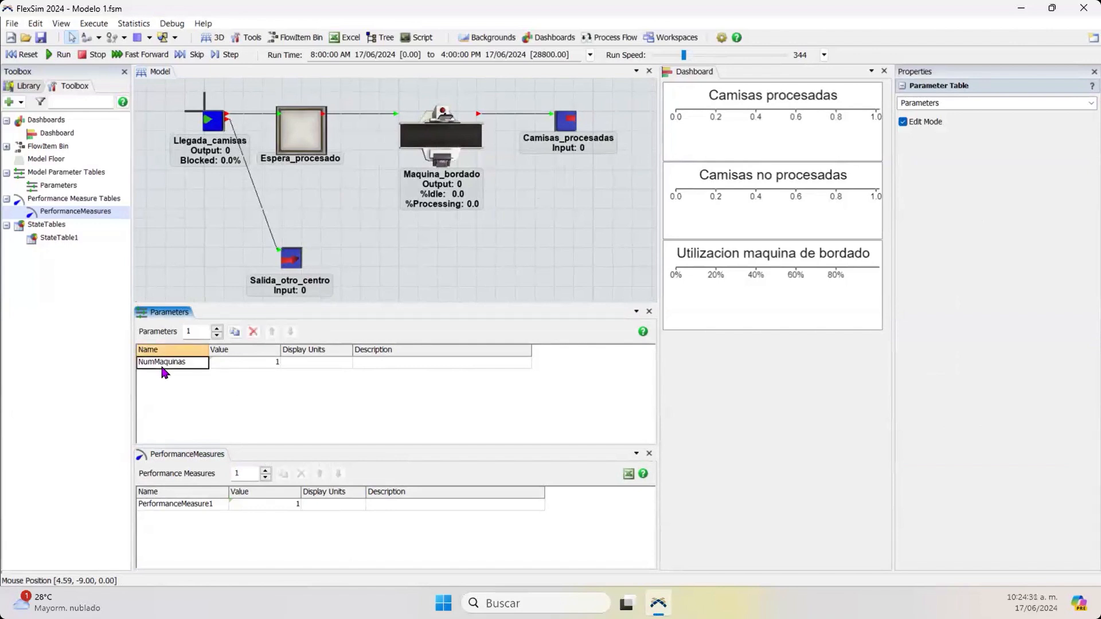
# Step: Give NumMaquinas the display units Maquina(s) and the description Maquinas de bordado
pyautogui.click(334, 366)
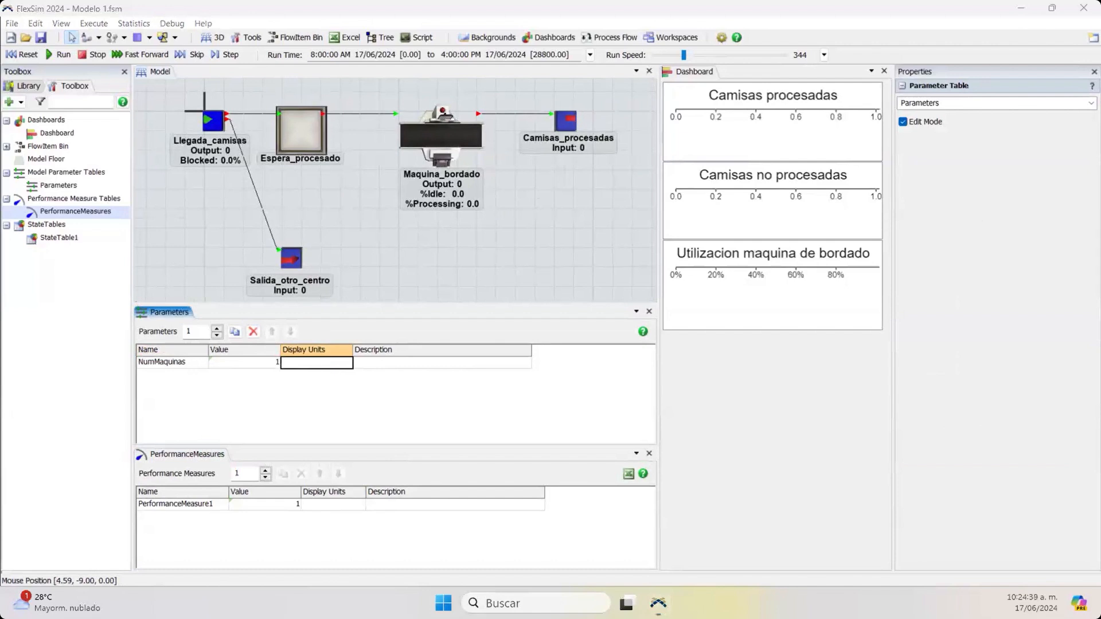
pyautogui.doubleClick(320, 365)
pyautogui.write('Maquina(s)')
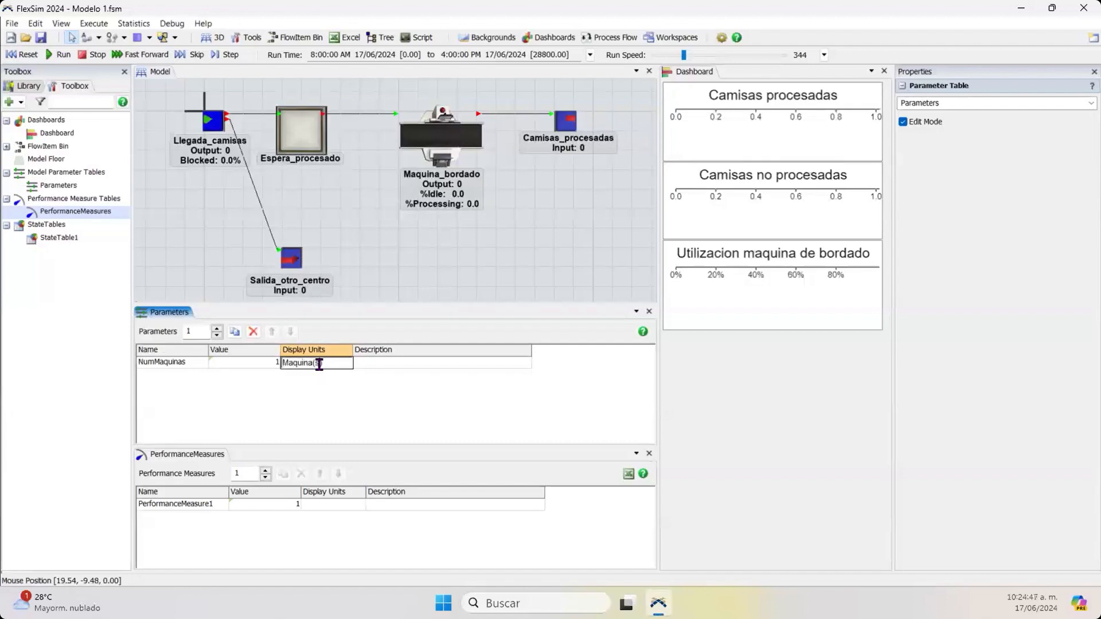
pyautogui.doubleClick(373, 366)
pyautogui.write('Maquinas de bordado')
pyautogui.press('Return')
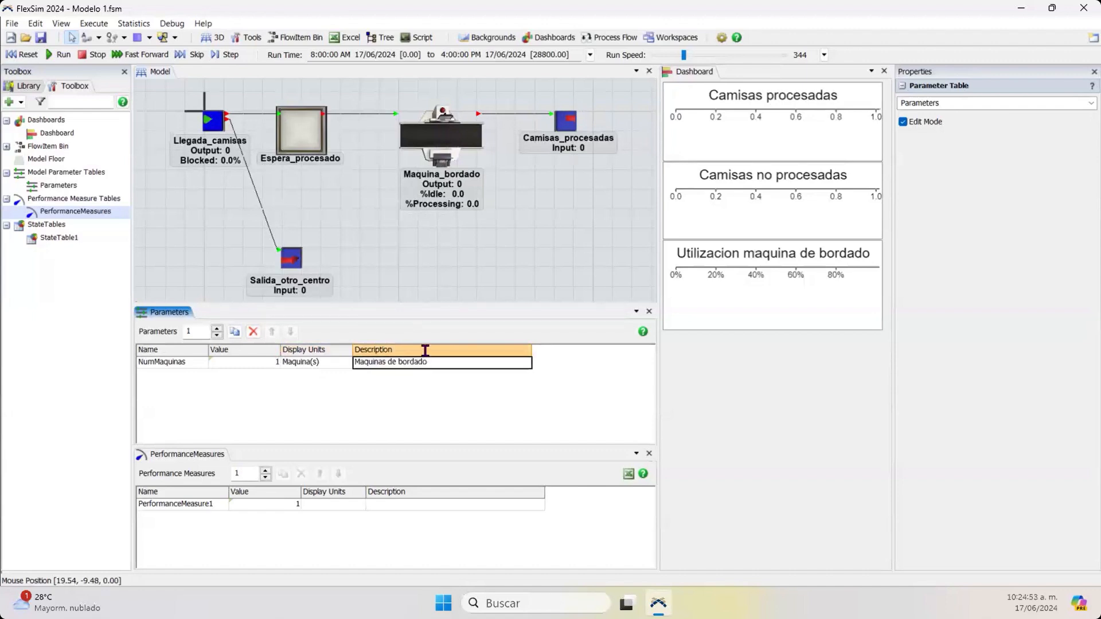
pyautogui.click(360, 440)
# Step: Set the NumMaquinas value type to Integer with an upper bound of 3
pyautogui.click(265, 363)
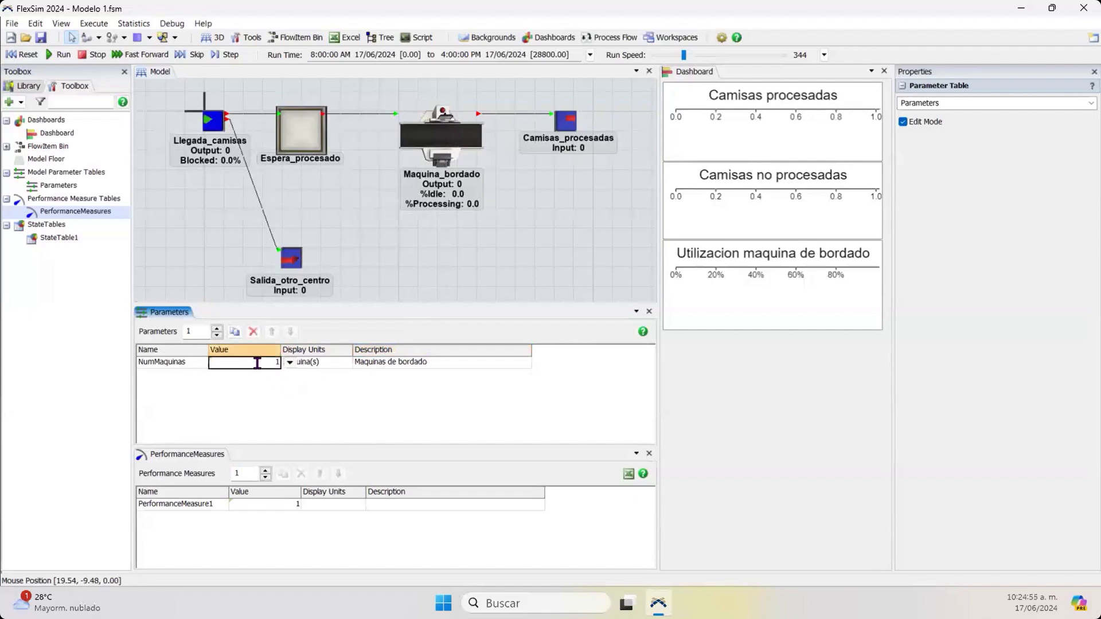
pyautogui.click(288, 363)
pyautogui.click(296, 380)
pyautogui.click(291, 396)
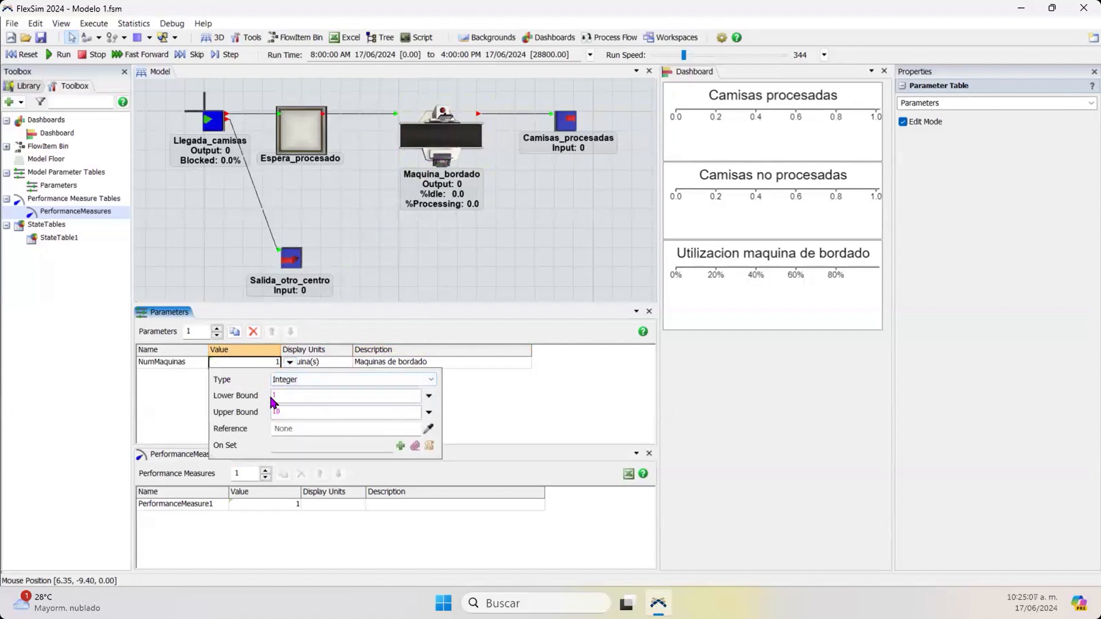
pyautogui.doubleClick(286, 412)
pyautogui.write('3')
# Step: Reference NumMaquinas to the Espera_procesado queue by sampling it with the Delete and Copy Out Objects option
pyautogui.click(285, 429)
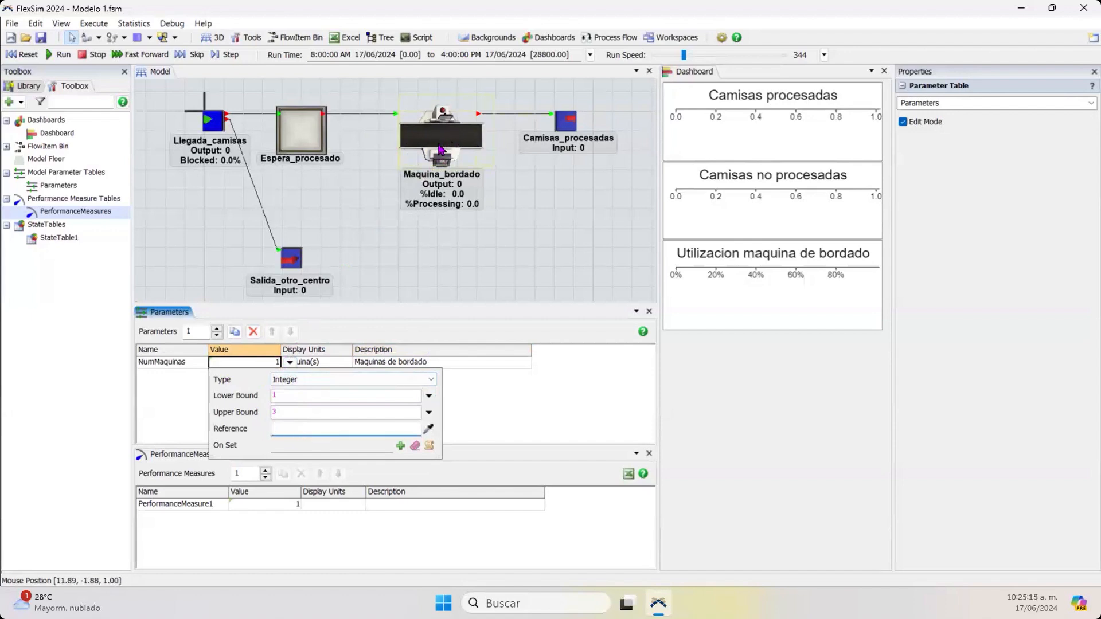
pyautogui.click(428, 429)
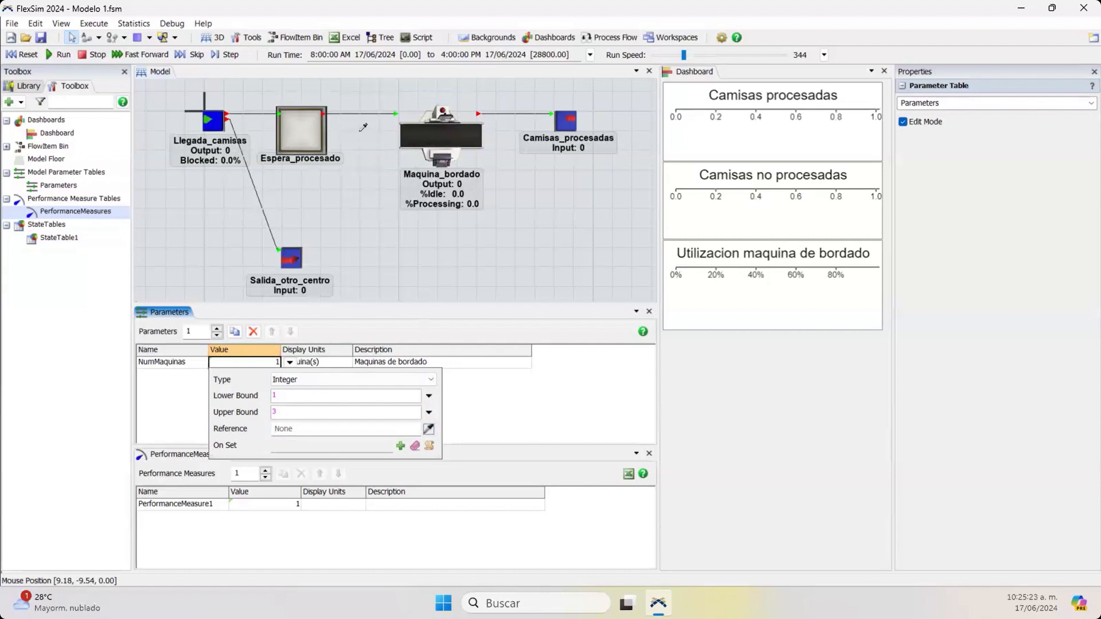
pyautogui.moveTo(302, 134)
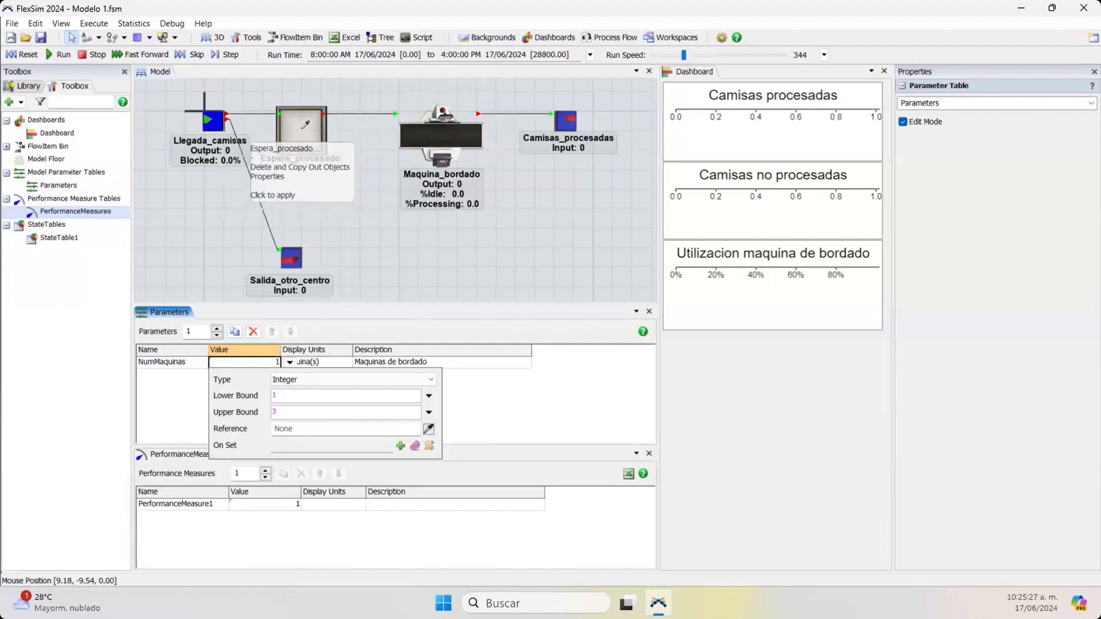
pyautogui.click(302, 128)
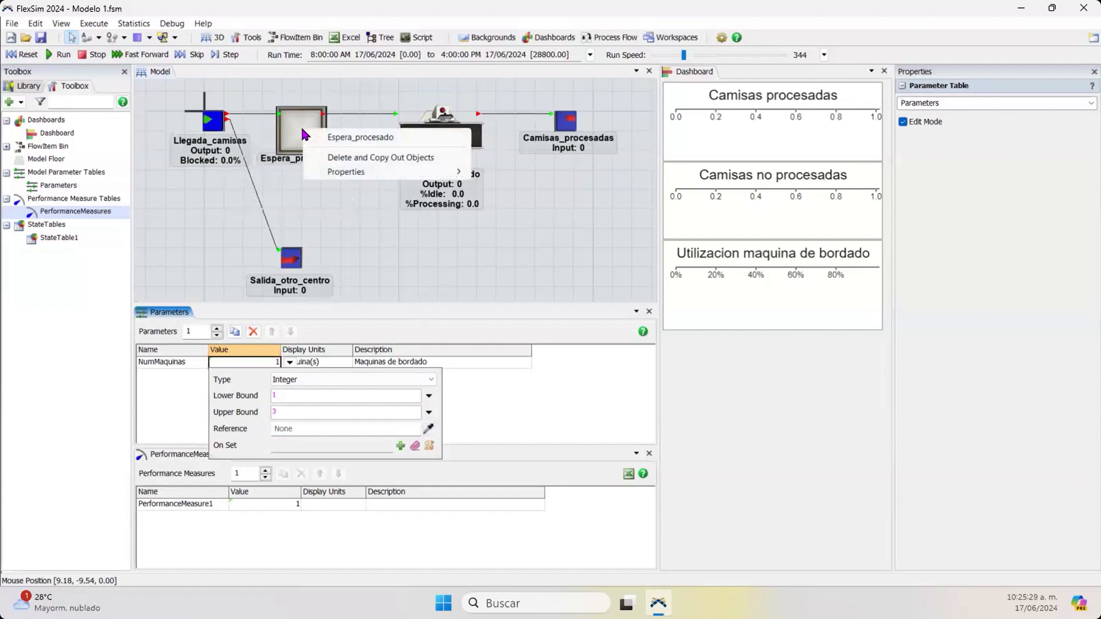
pyautogui.click(365, 157)
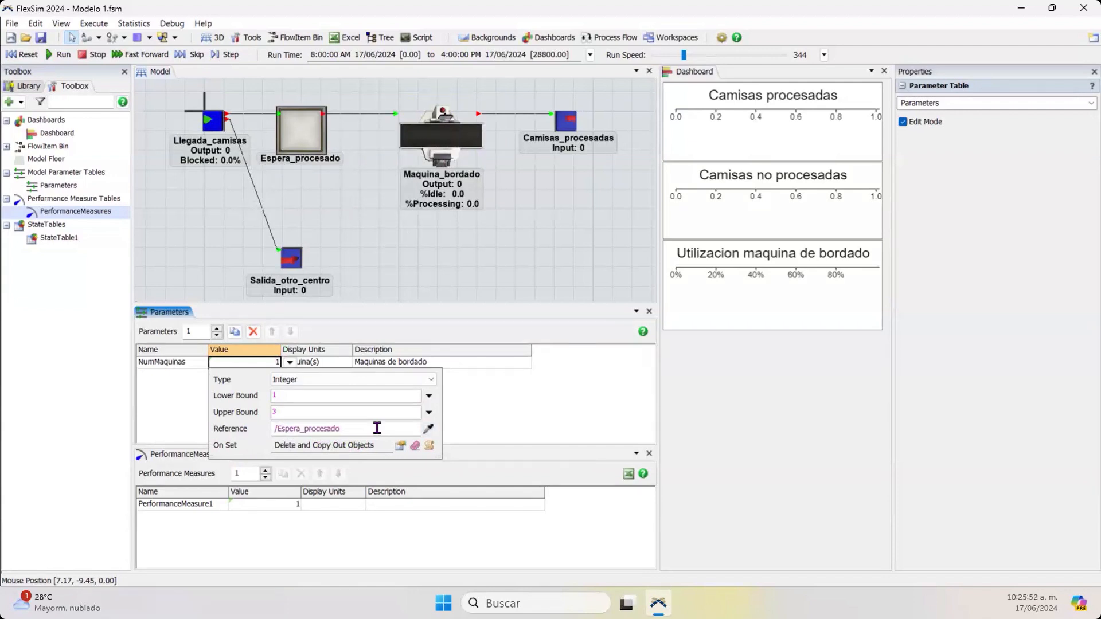
pyautogui.click(470, 391)
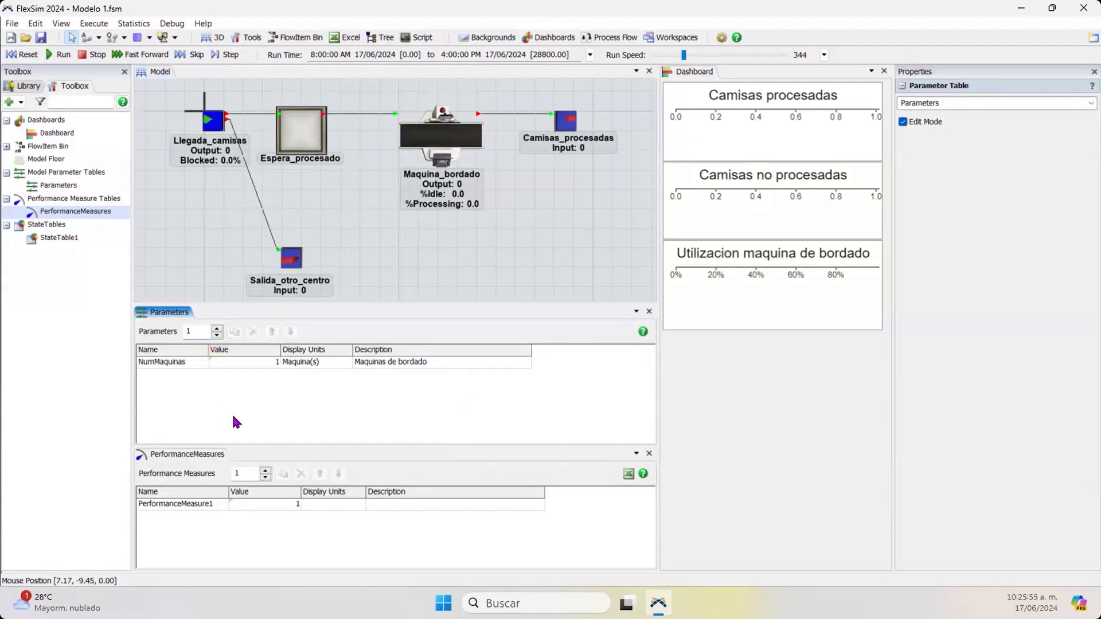
# Step: Set NumMaquinas to 3 and reset the model to generate the extra embroidery machines
pyautogui.click(259, 363)
pyautogui.write('3')
pyautogui.press('Return')
pyautogui.click(22, 54)
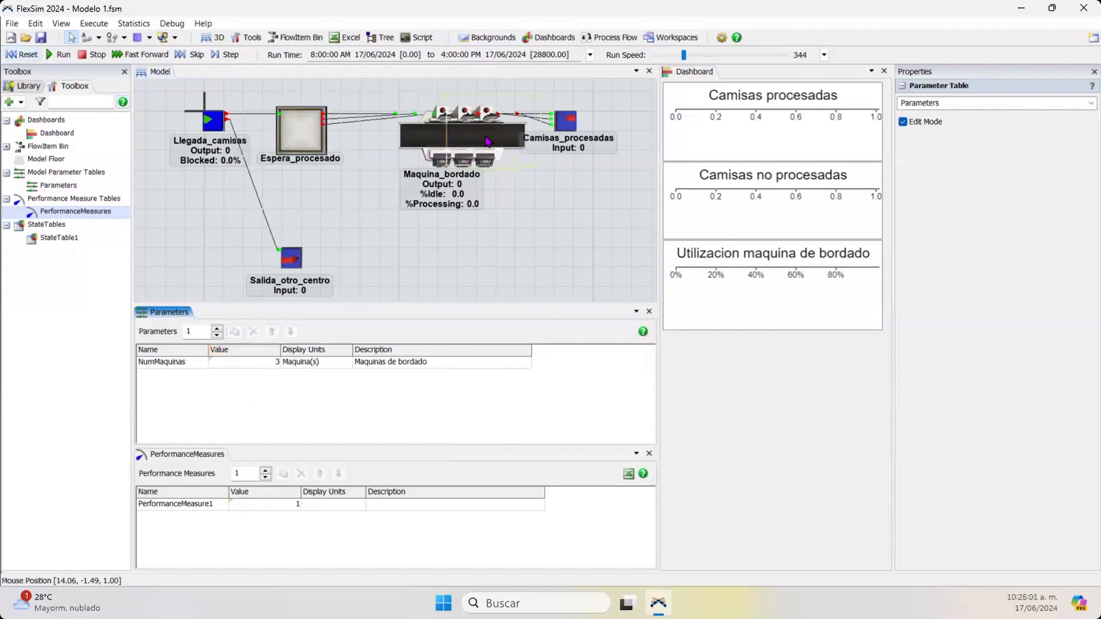
# Step: Move the copies Maquina_bordado_3 and Maquina_bordado_2 away from the original machine to expose their connections
pyautogui.click(509, 153)
pyautogui.moveTo(510, 152); pyautogui.dragTo(501, 262)
pyautogui.click(496, 150)
pyautogui.moveTo(487, 160); pyautogui.dragTo(411, 244)
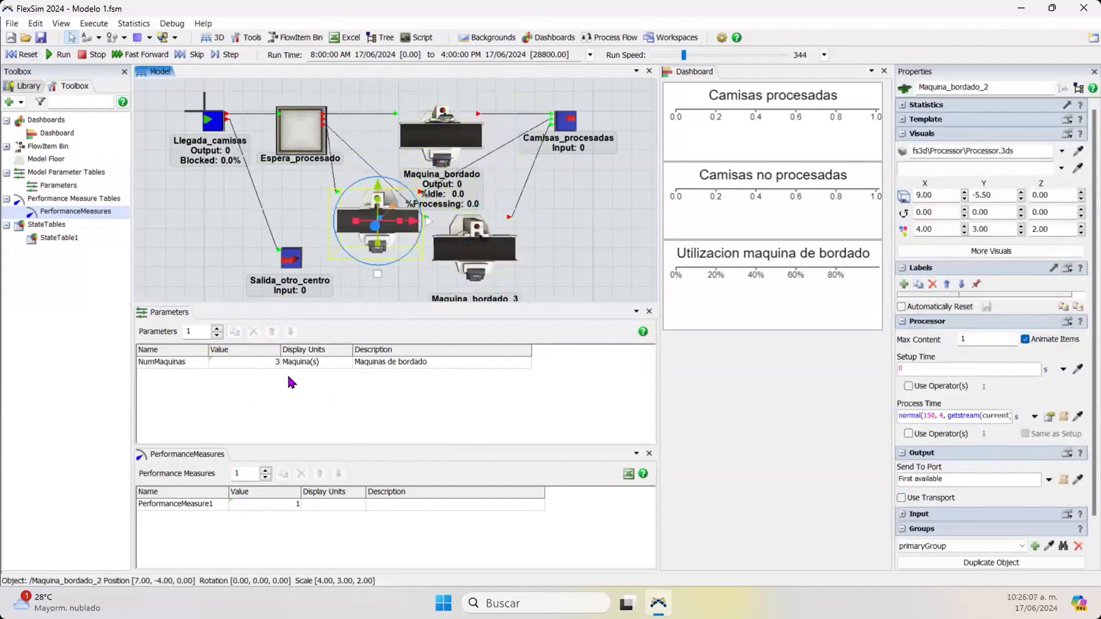
# Step: Set NumMaquinas to 2, reset the model, and move Maquina_bordado_2 below the original machine
pyautogui.click(268, 364)
pyautogui.write('2')
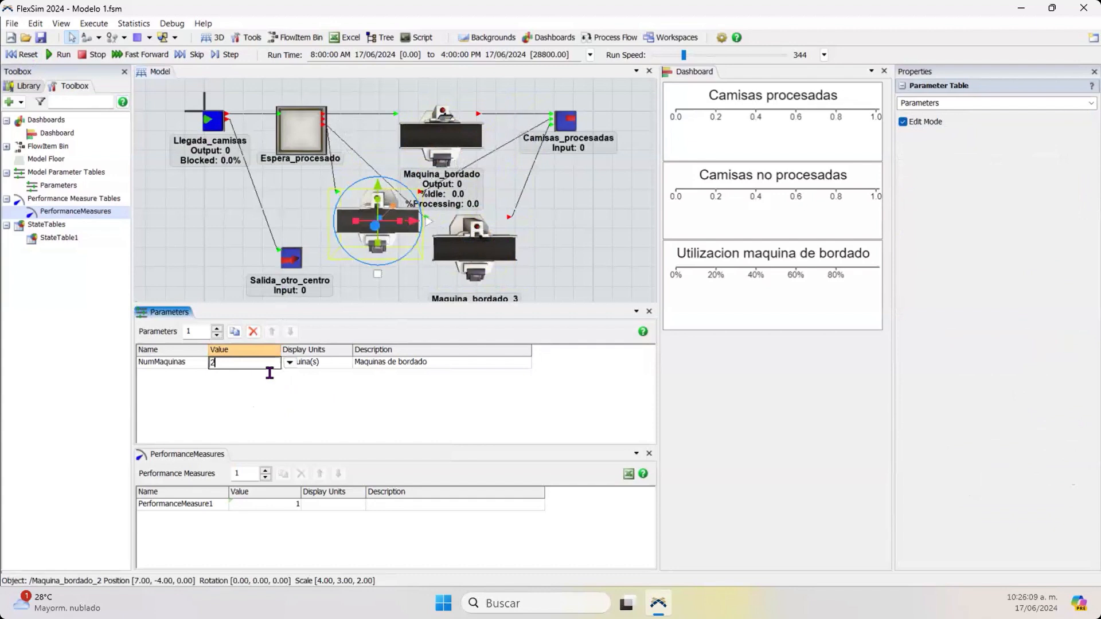
pyautogui.click(268, 388)
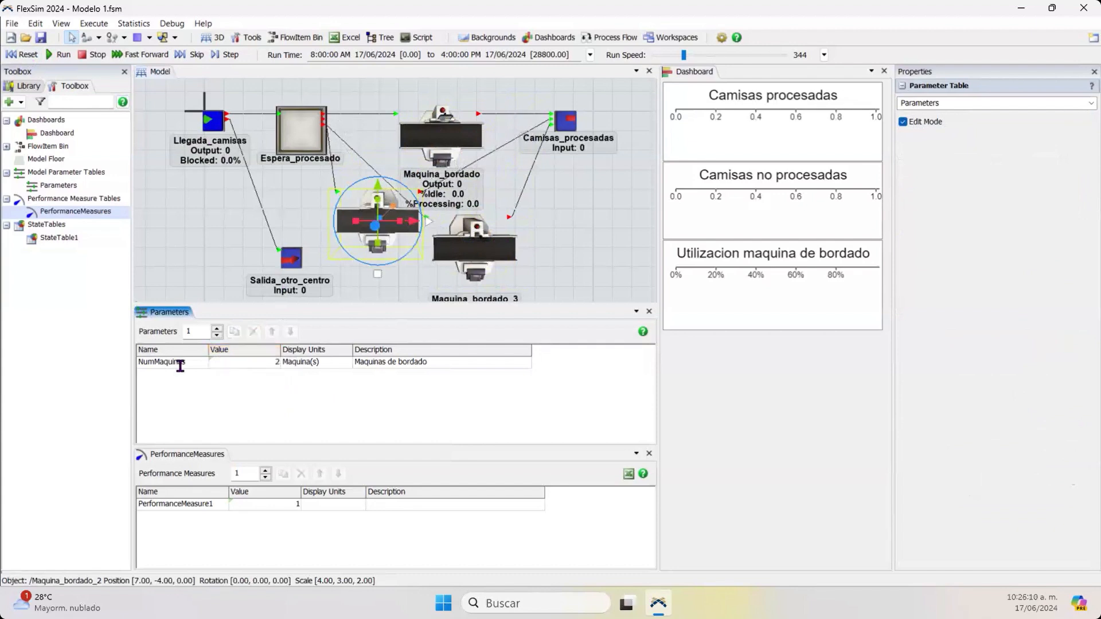
pyautogui.click(28, 55)
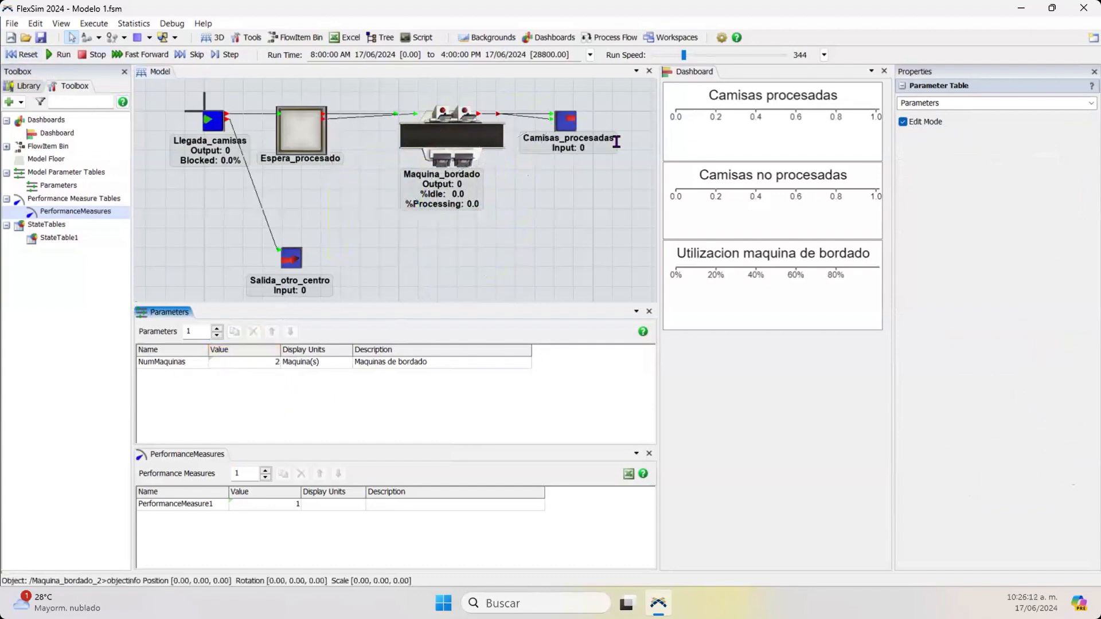
pyautogui.click(497, 138)
pyautogui.moveTo(488, 162); pyautogui.dragTo(476, 217)
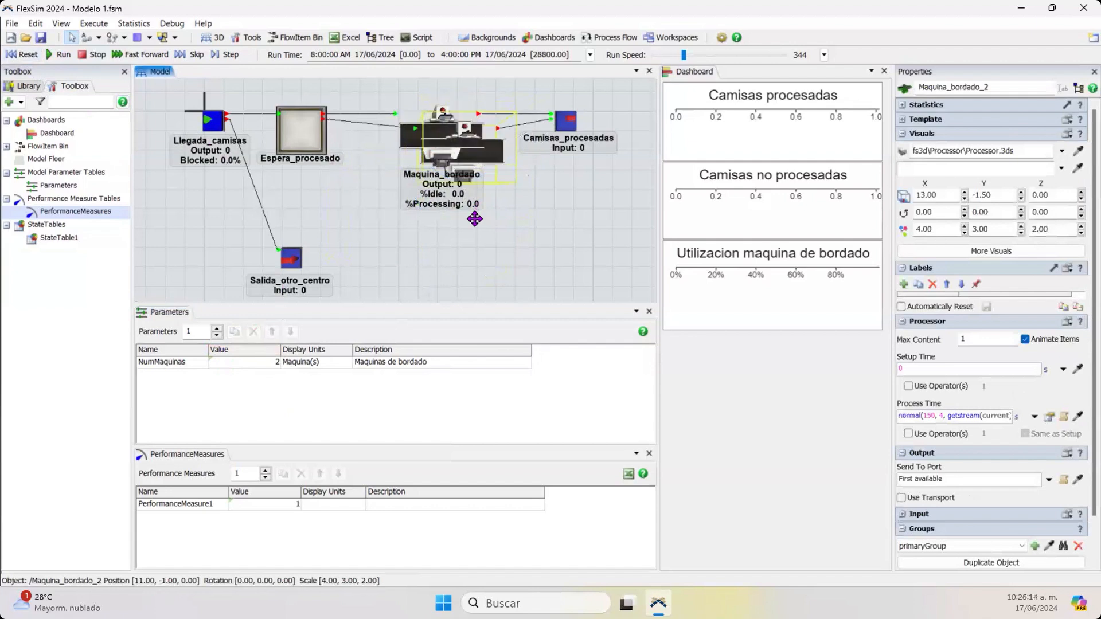
# Step: Set NumMaquinas back to 1 and reset the model
pyautogui.doubleClick(266, 362)
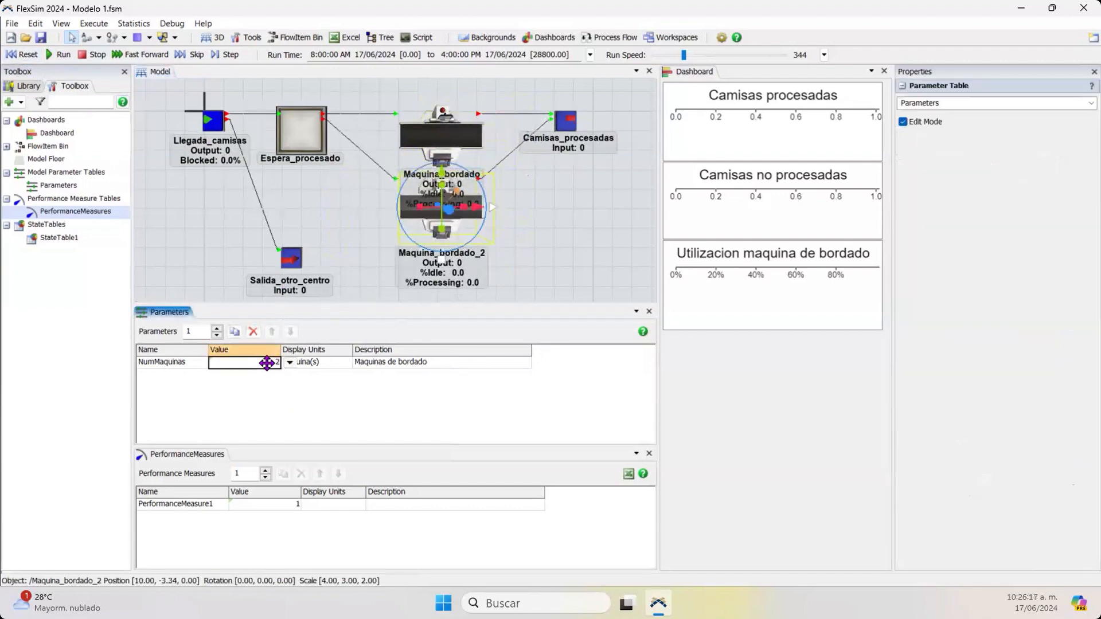
pyautogui.write('1')
pyautogui.click(26, 55)
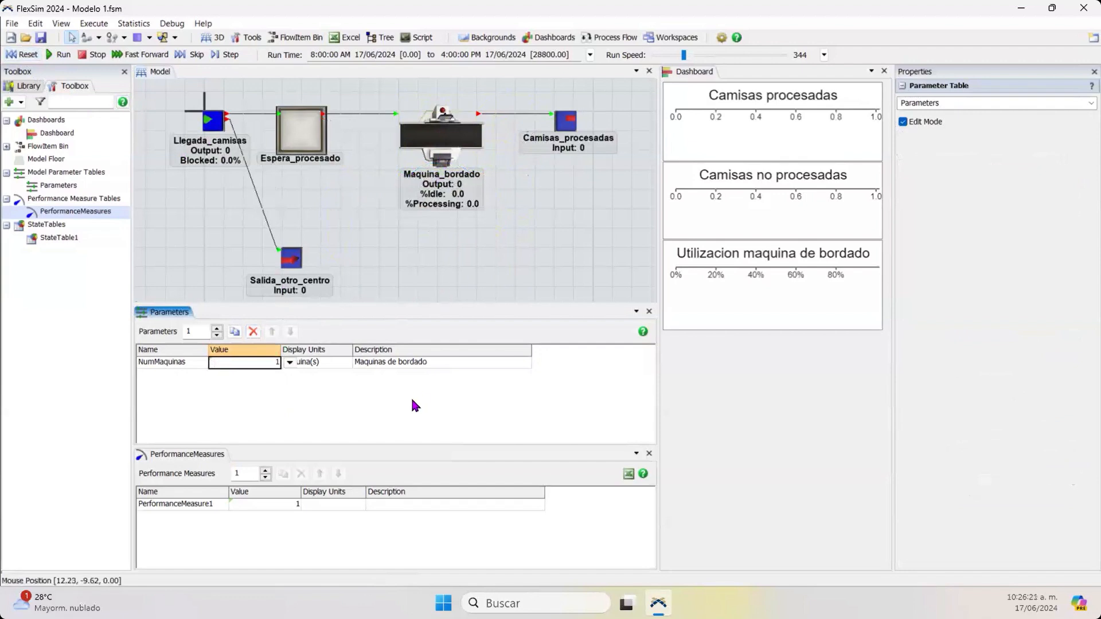
# Step: Enlarge the PerformanceMeasures pane and set the number of performance measures to 3
pyautogui.moveTo(415, 445); pyautogui.dragTo(415, 401)
pyautogui.click(361, 376)
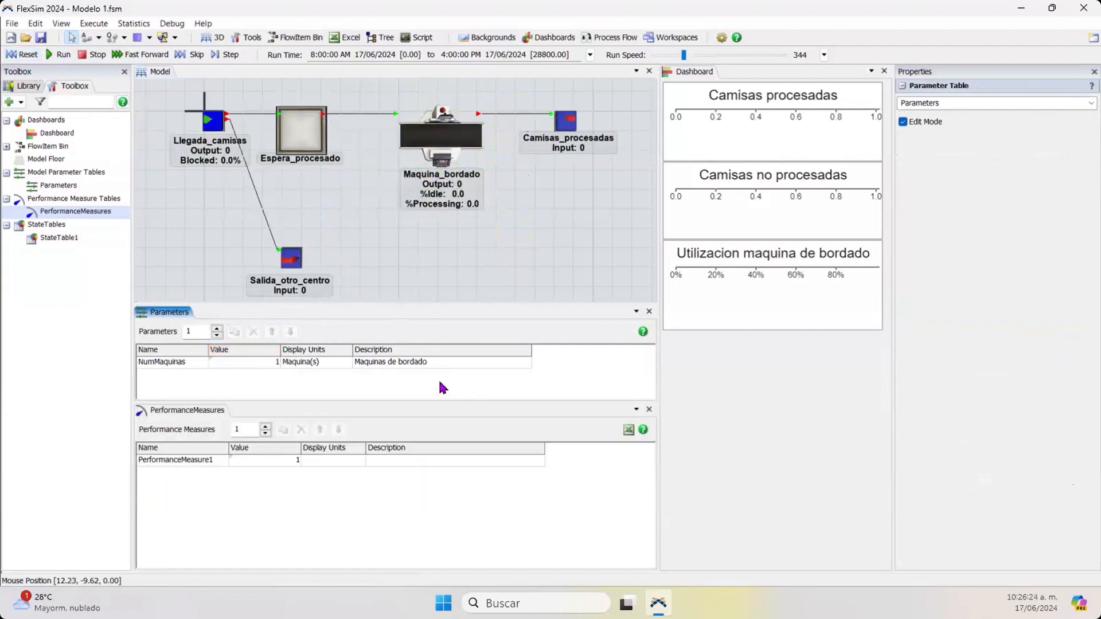
pyautogui.doubleClick(243, 431)
pyautogui.write('3')
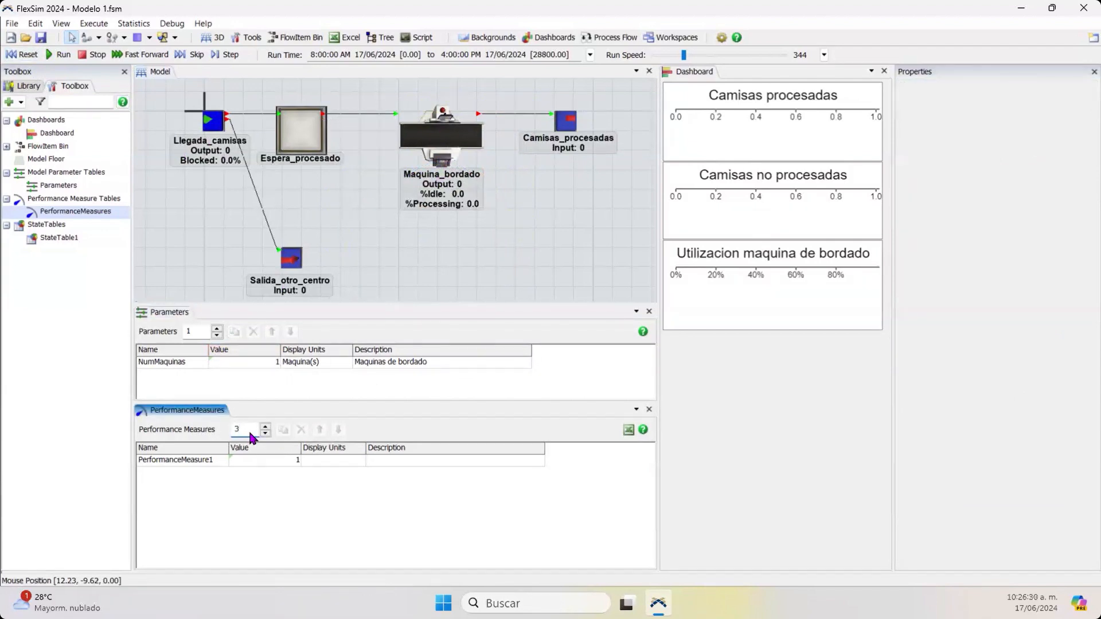
pyautogui.press('Return')
# Step: Rename the first performance measure as CamisasProcesadas
pyautogui.doubleClick(212, 462)
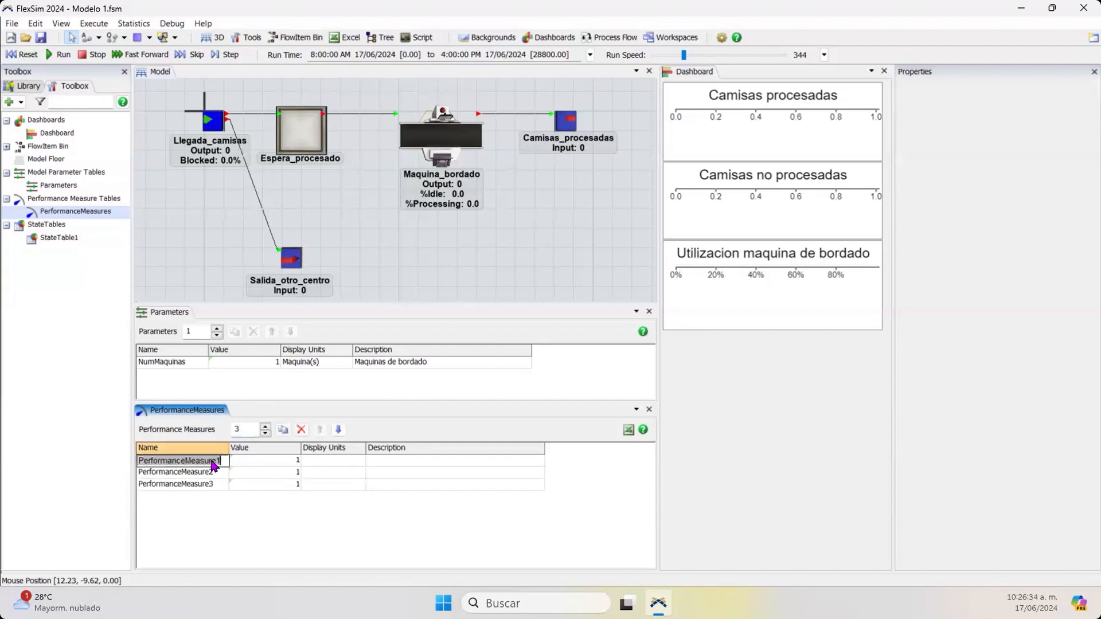
pyautogui.write('amisasOPr')
pyautogui.press('BackSpace')
pyautogui.press('BackSpace')
pyautogui.press('BackSpace')
pyautogui.write('Procesadas')
pyautogui.press('Return')
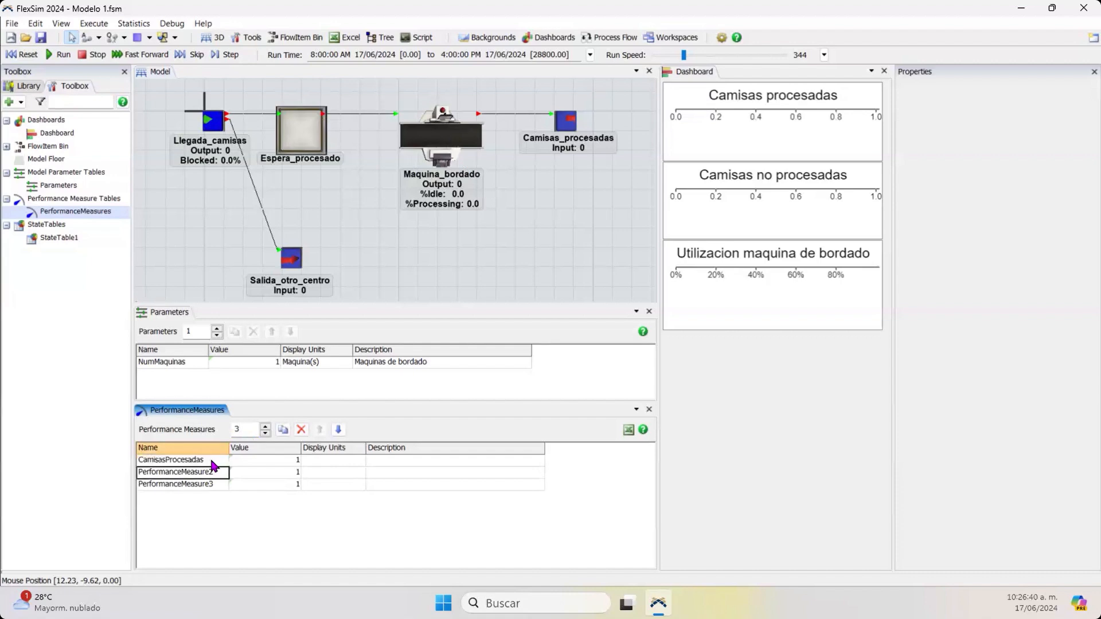
# Step: Name the second performance measure CamisasNoProcesadas and the third UtilizacionMaquinaBordado
pyautogui.write('CamisasNoProcesadas')
pyautogui.press('Return')
pyautogui.write('Utilizacio')
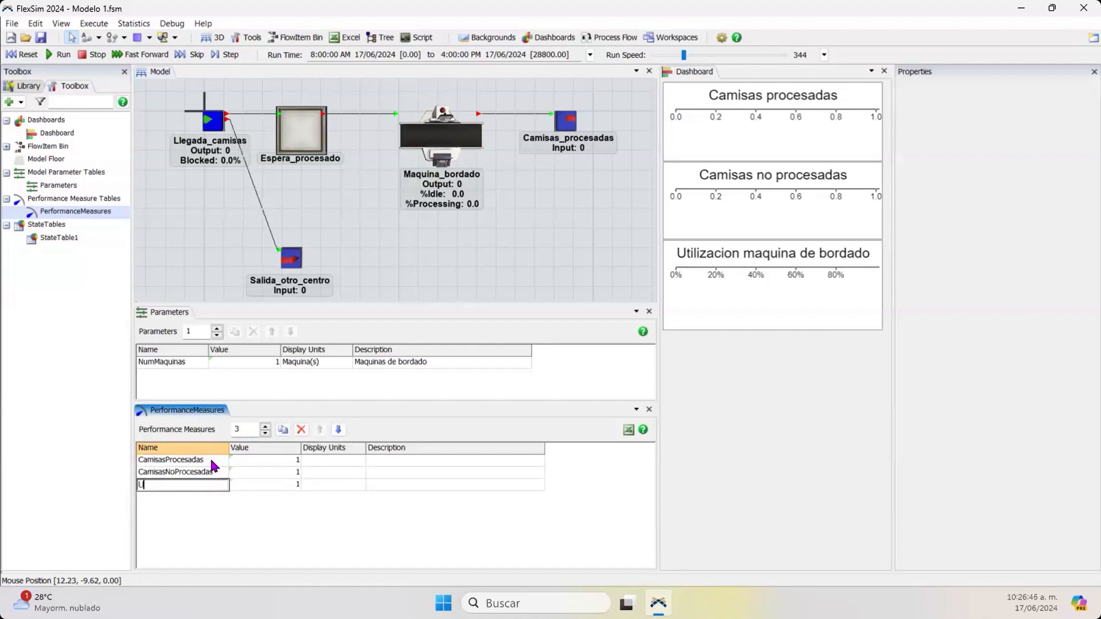
pyautogui.write('nMaquinaBordado')
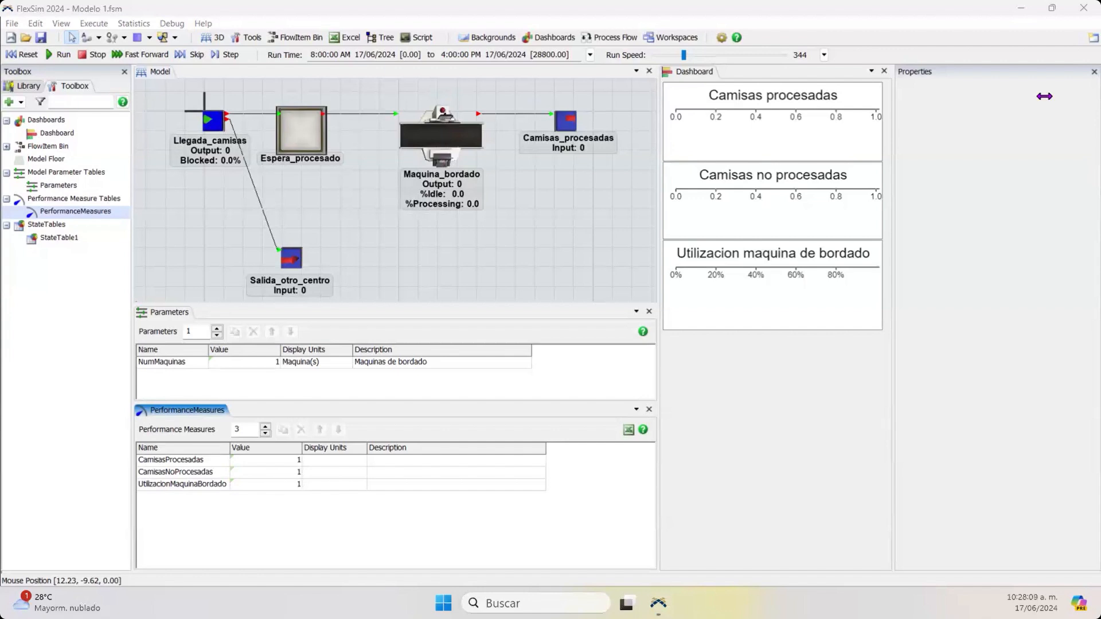
# Step: Enlarge the Parameters pane by moving its upper border up into the model view
pyautogui.click(382, 221)
pyautogui.click(179, 362)
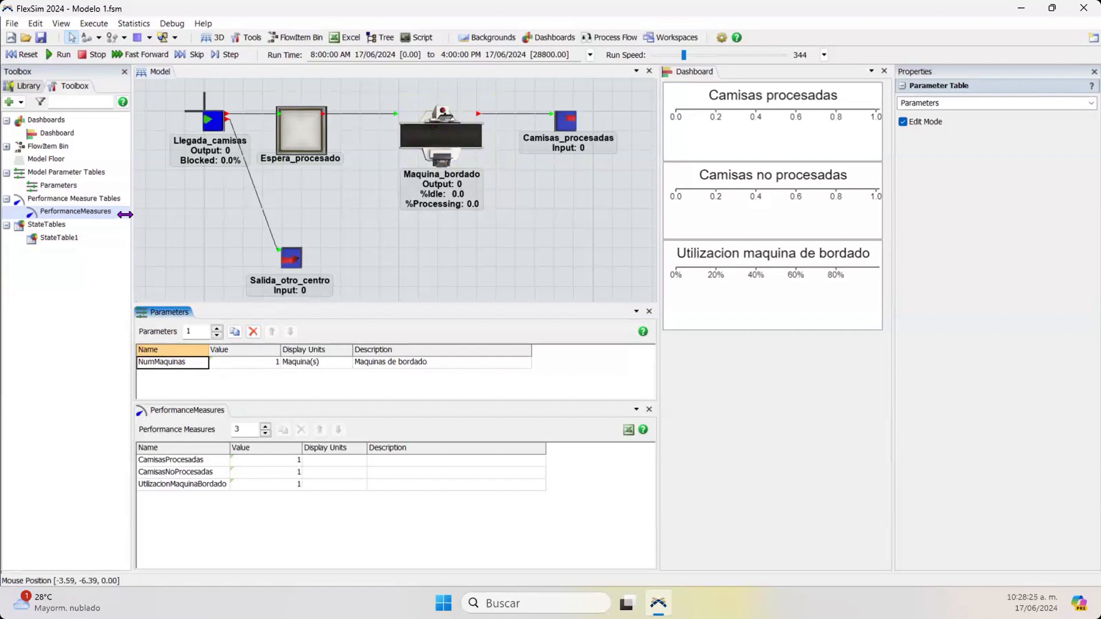
pyautogui.click(64, 186)
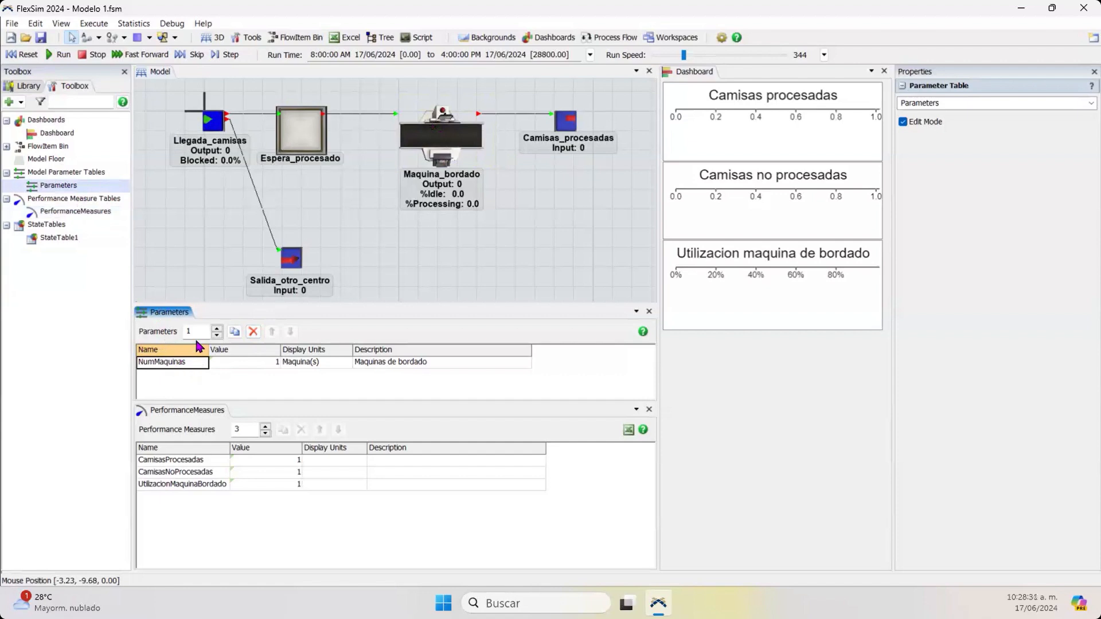
pyautogui.moveTo(208, 304); pyautogui.dragTo(210, 266)
pyautogui.click(218, 290)
pyautogui.click(217, 291)
pyautogui.click(217, 290)
pyautogui.click(217, 297)
pyautogui.click(217, 297)
pyautogui.click(217, 297)
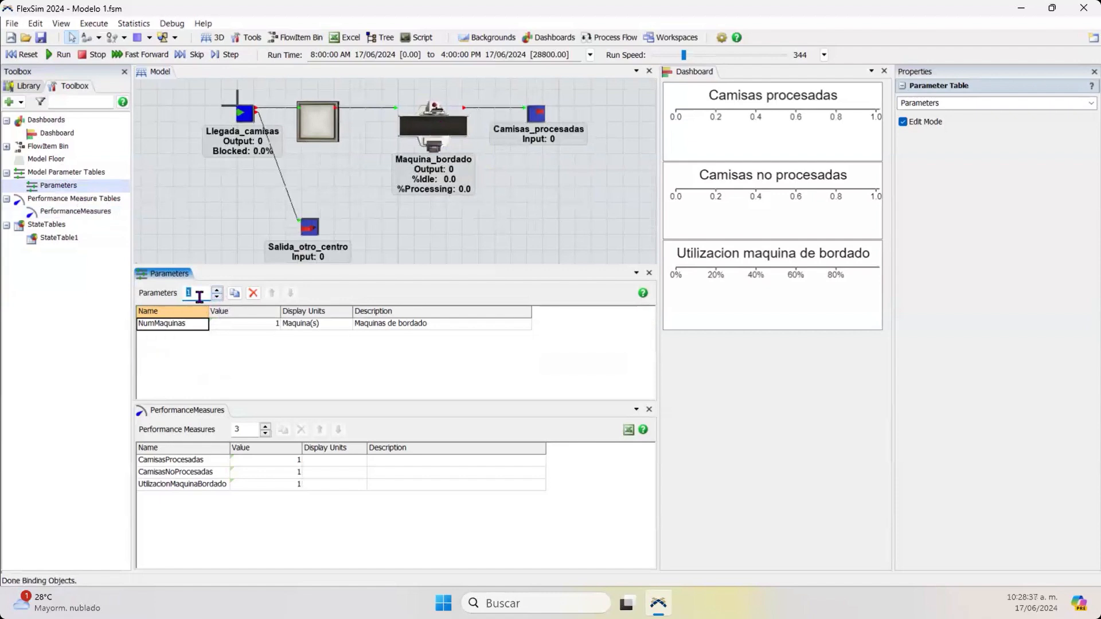
# Step: Examine the NumMaquinas row's name, value, display units and description, comparing them with the performance measure columns
pyautogui.click(199, 297)
pyautogui.click(198, 337)
pyautogui.click(187, 324)
pyautogui.click(321, 323)
pyautogui.click(357, 324)
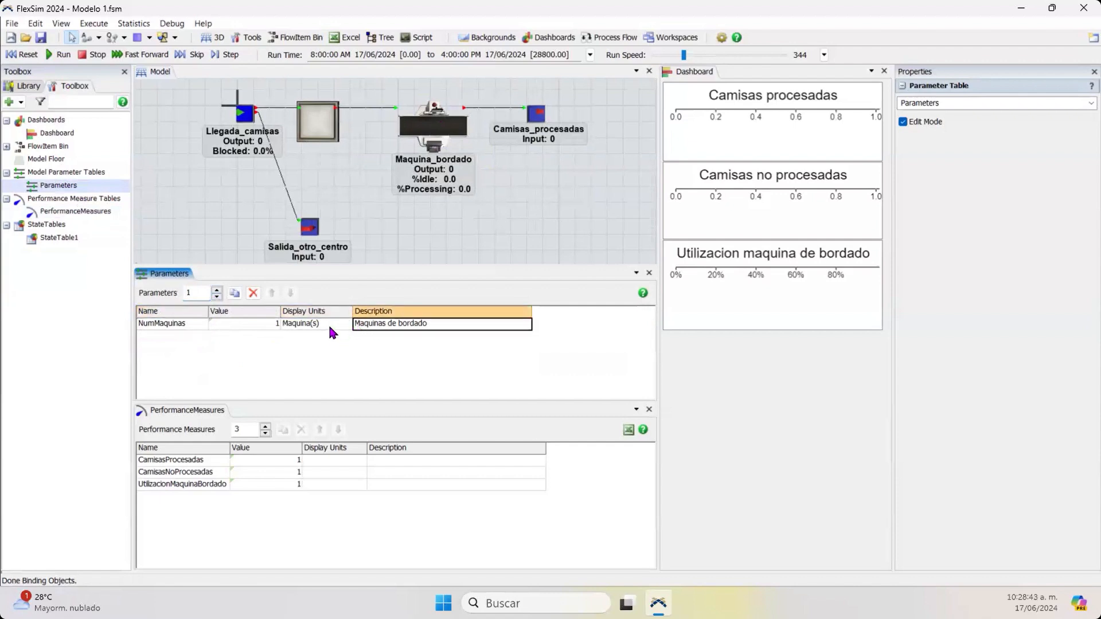
pyautogui.moveTo(334, 313); pyautogui.dragTo(380, 314)
pyautogui.moveTo(350, 448); pyautogui.dragTo(371, 436)
pyautogui.click(235, 336)
pyautogui.click(240, 323)
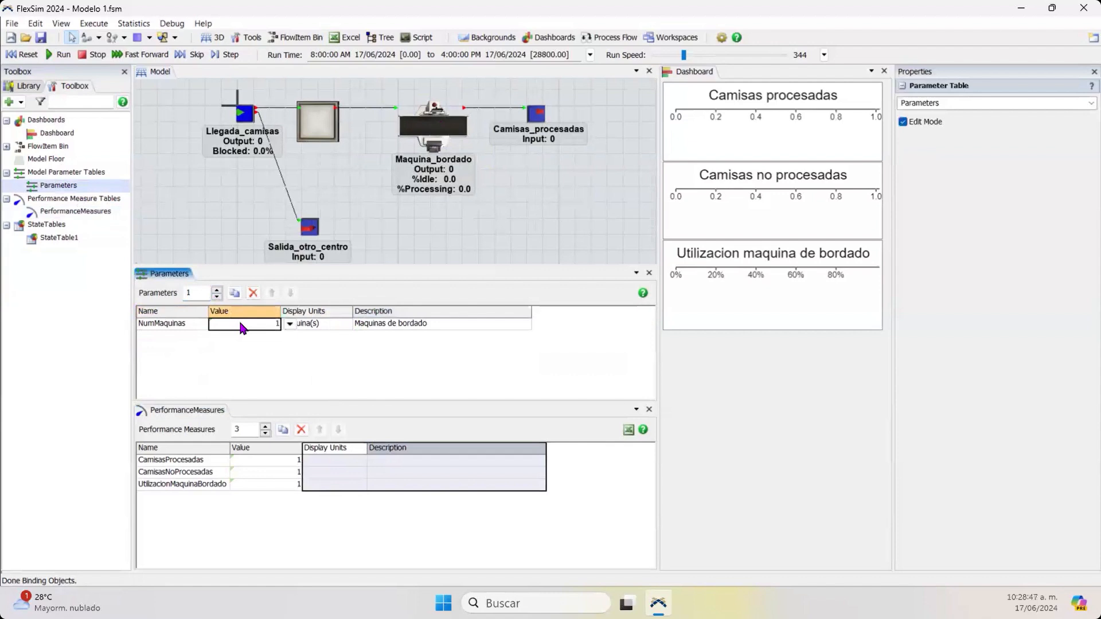
# Step: Review the NumMaquinas value settings, including the available types, the bounds and the reference choices offered for the Espera_procesado queue
pyautogui.click(288, 324)
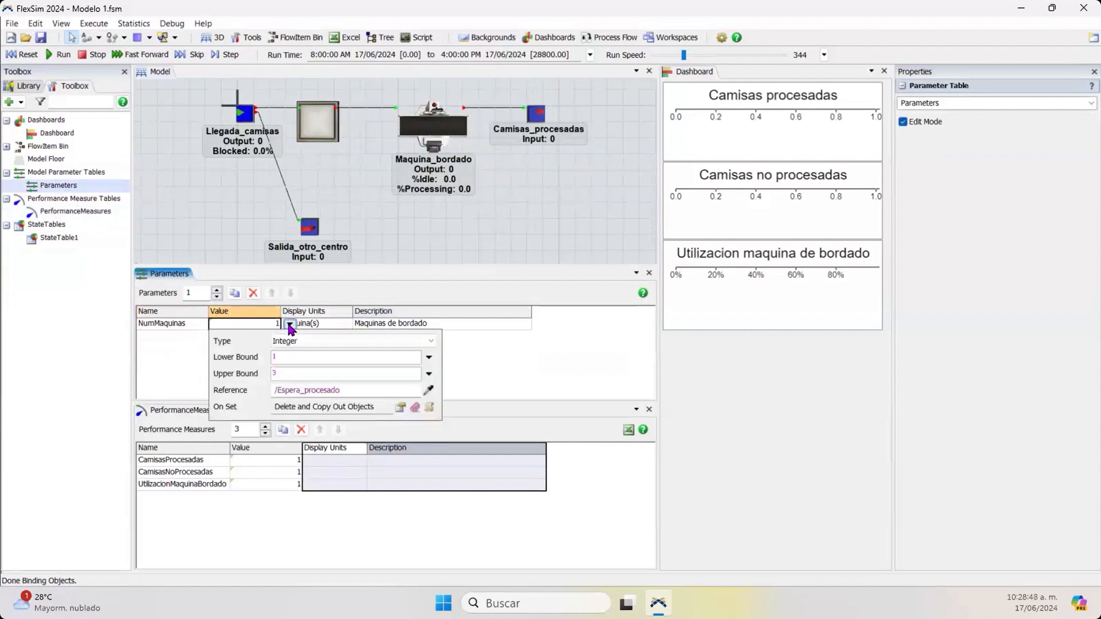
pyautogui.click(335, 342)
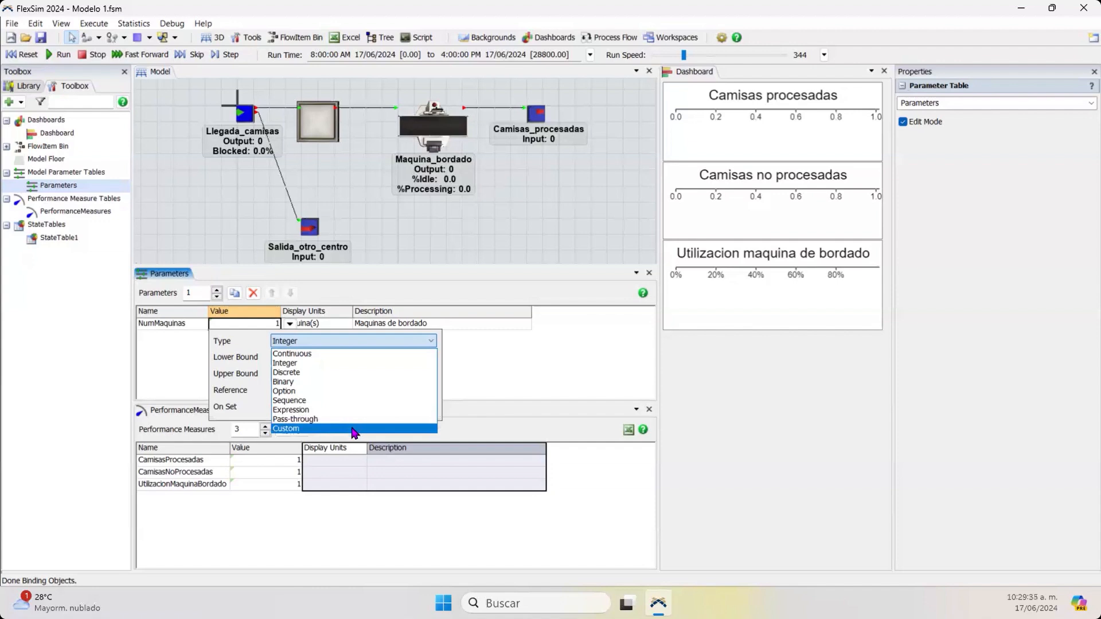
pyautogui.click(526, 370)
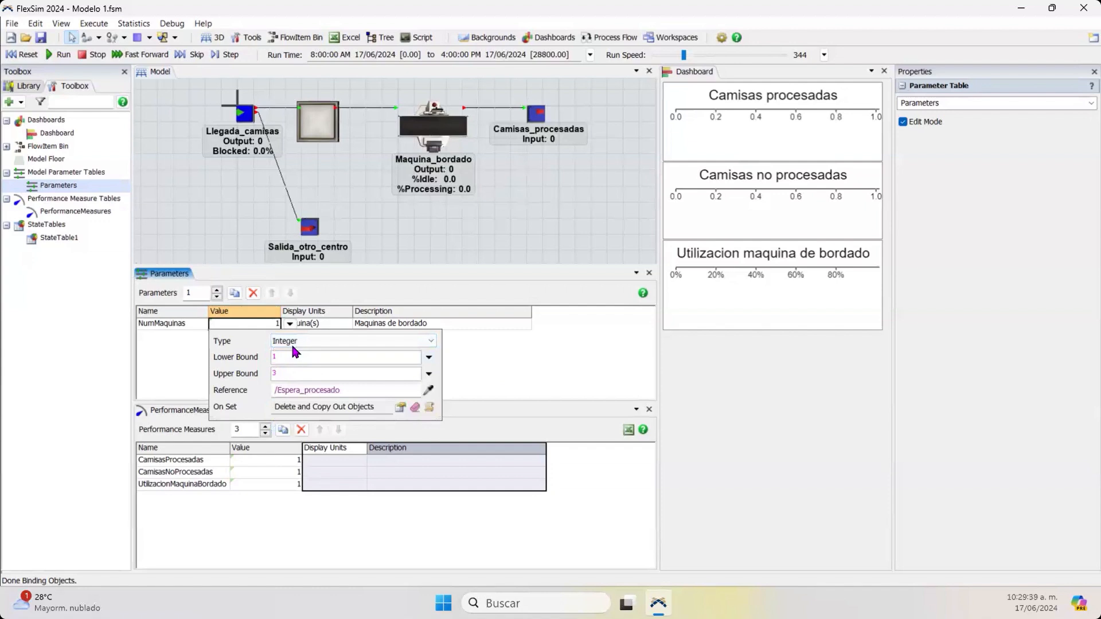
pyautogui.click(285, 375)
pyautogui.click(429, 392)
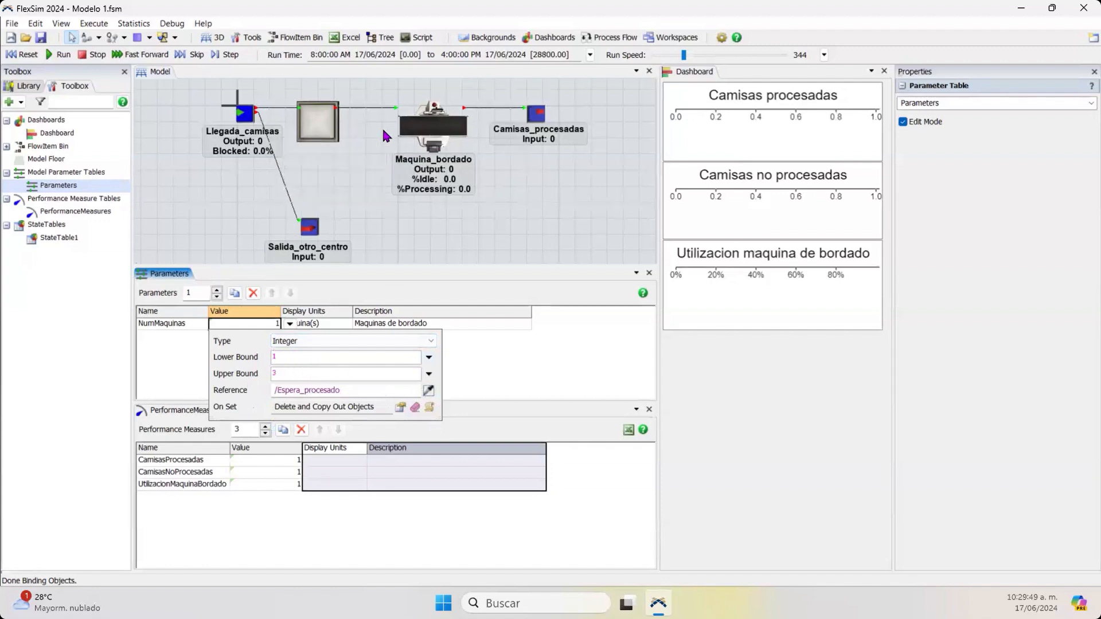
pyautogui.click(319, 126)
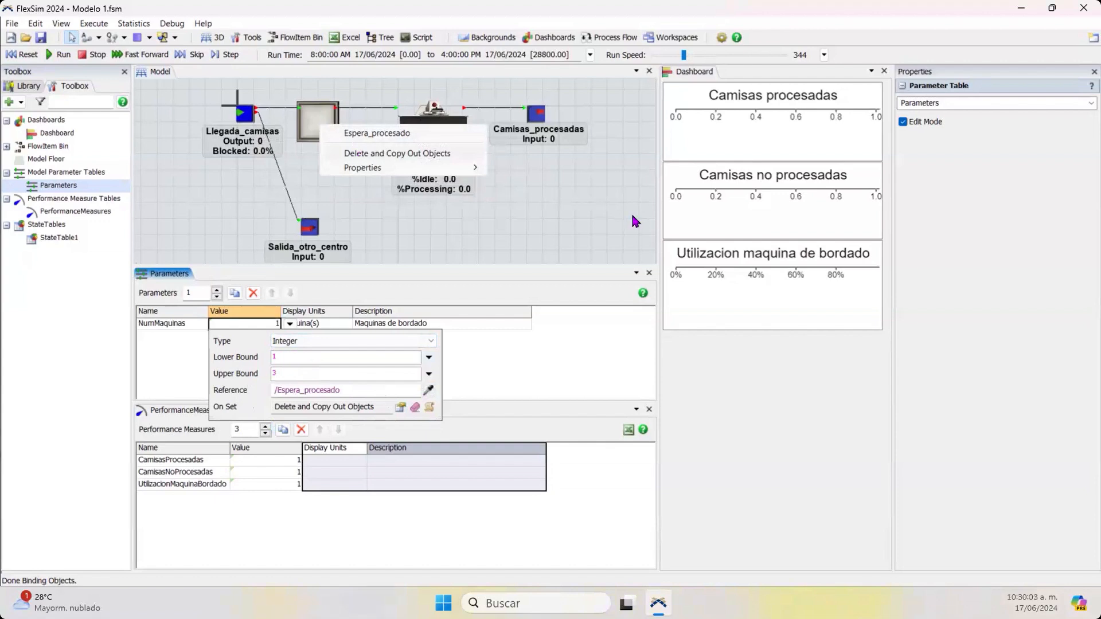
pyautogui.click(963, 230)
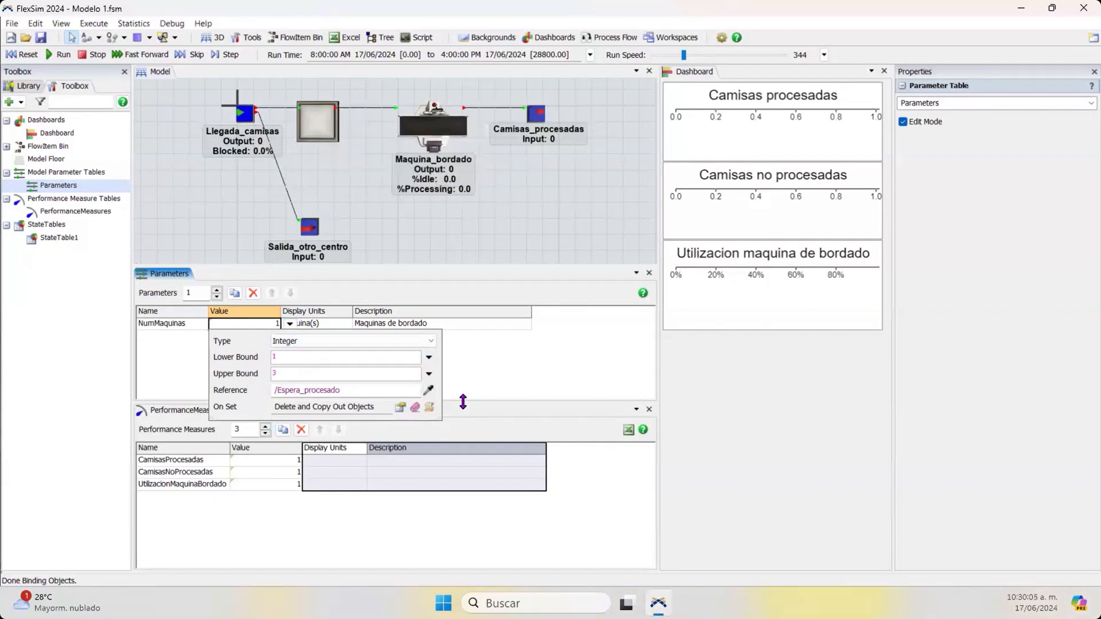
pyautogui.click(491, 361)
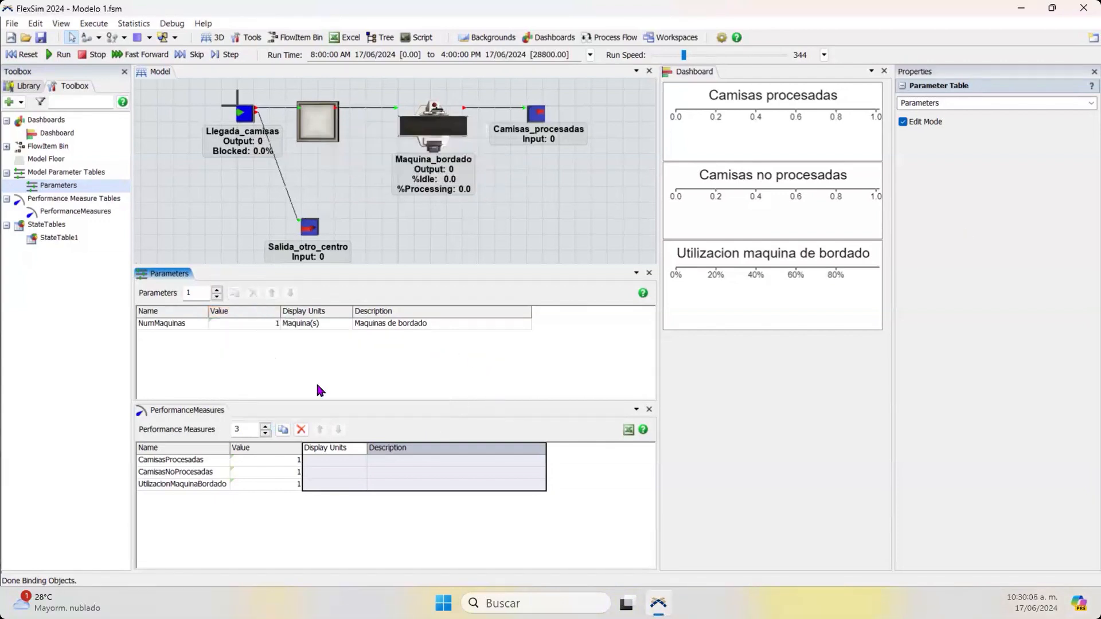
# Step: Examine the NumMaquinas value cell and the properties of the Espera_procesado queue it refers to
pyautogui.click(250, 325)
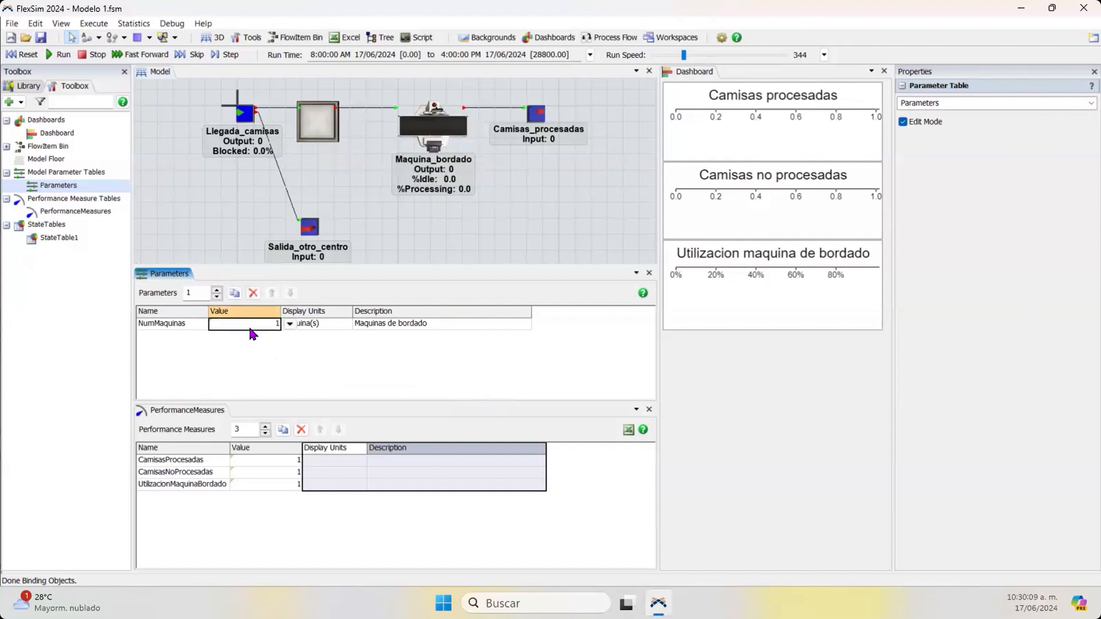
pyautogui.click(270, 356)
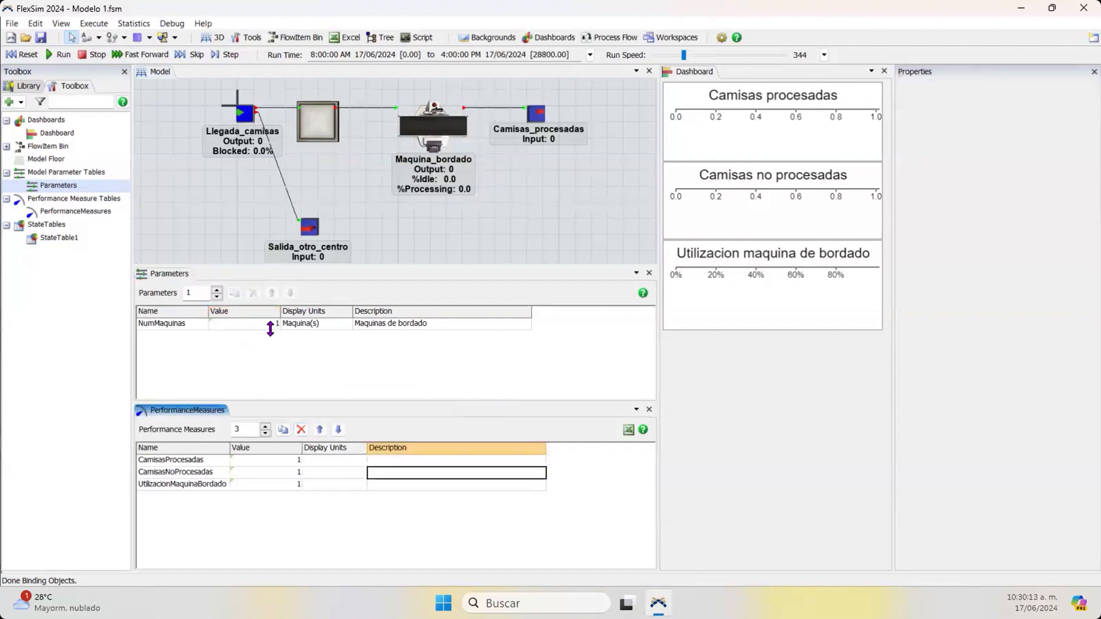
pyautogui.click(266, 324)
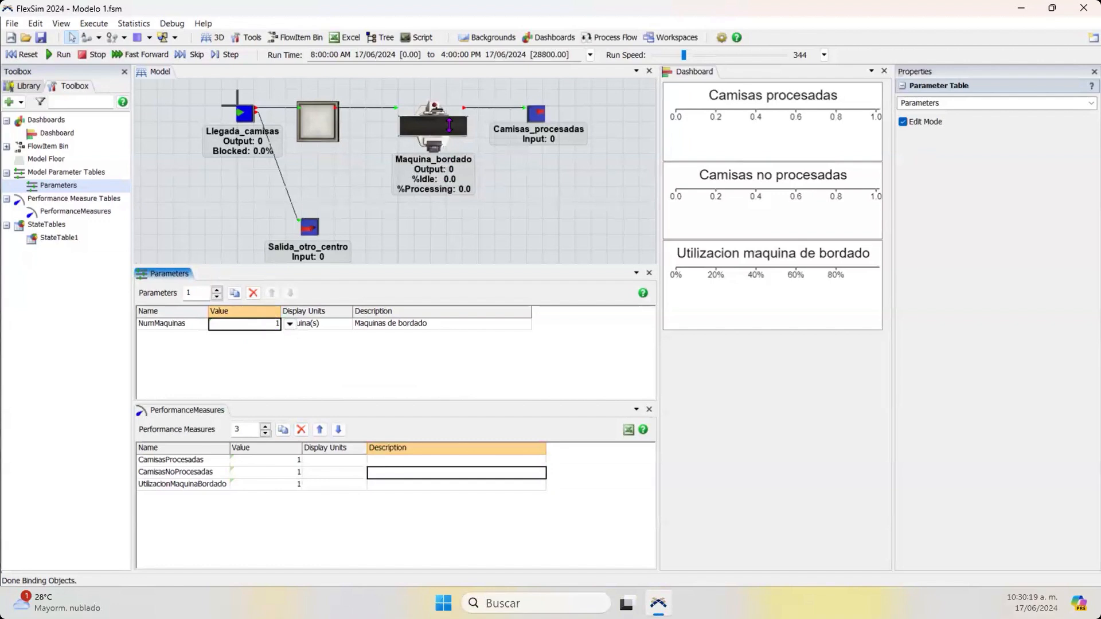
pyautogui.click(315, 119)
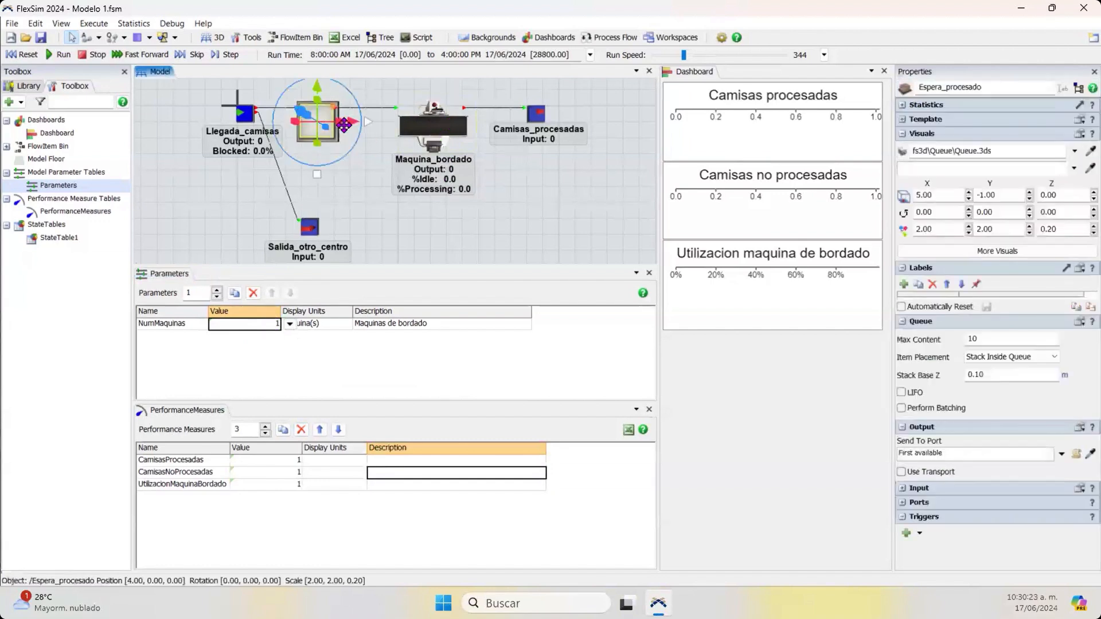
pyautogui.click(385, 234)
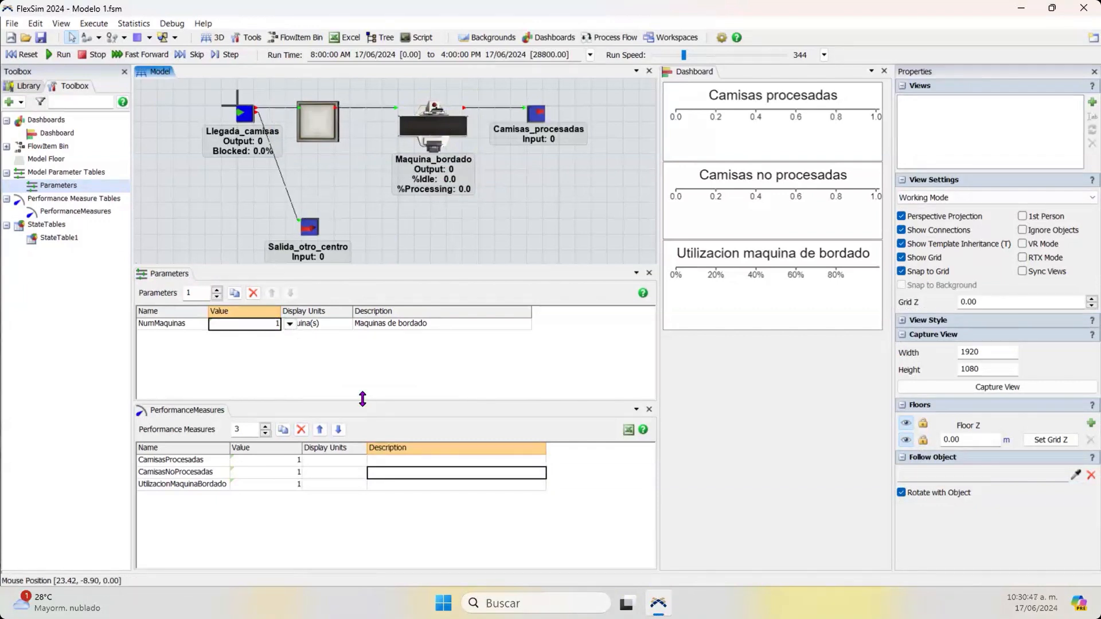
# Step: Enlarge the PerformanceMeasures pane upward and go through the names of its three measures
pyautogui.moveTo(368, 363); pyautogui.dragTo(304, 356)
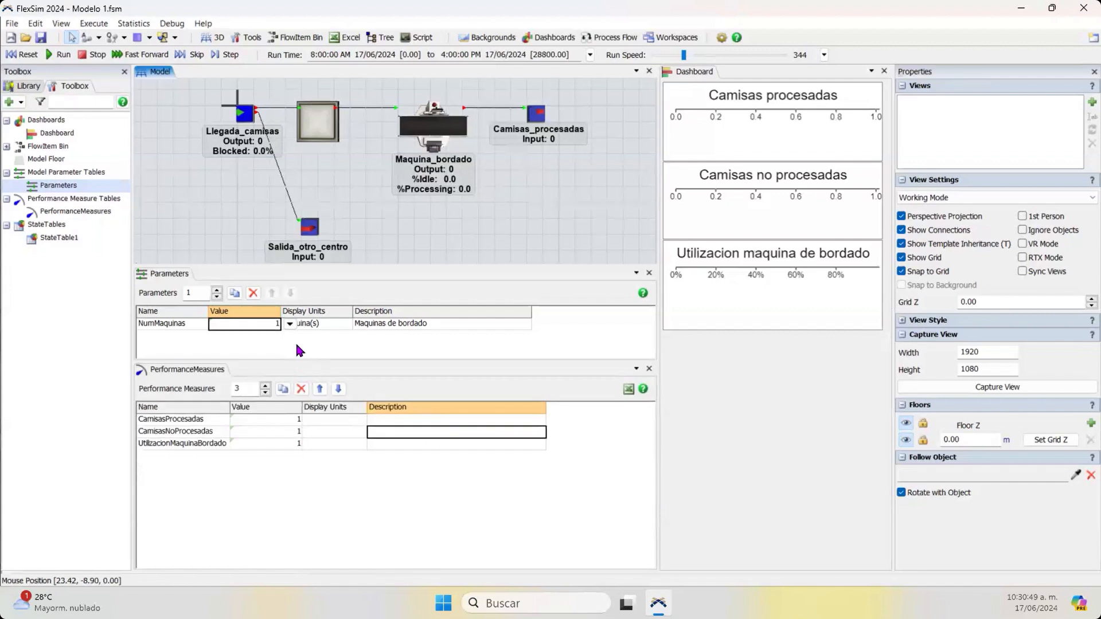
pyautogui.click(295, 341)
pyautogui.click(208, 435)
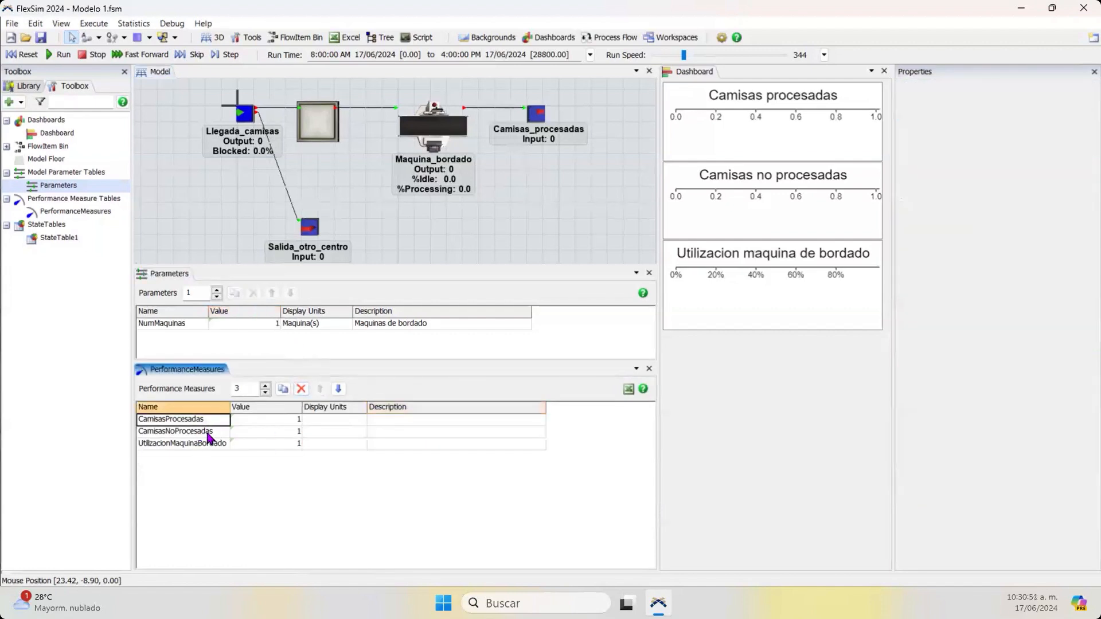
pyautogui.click(208, 433)
pyautogui.click(211, 445)
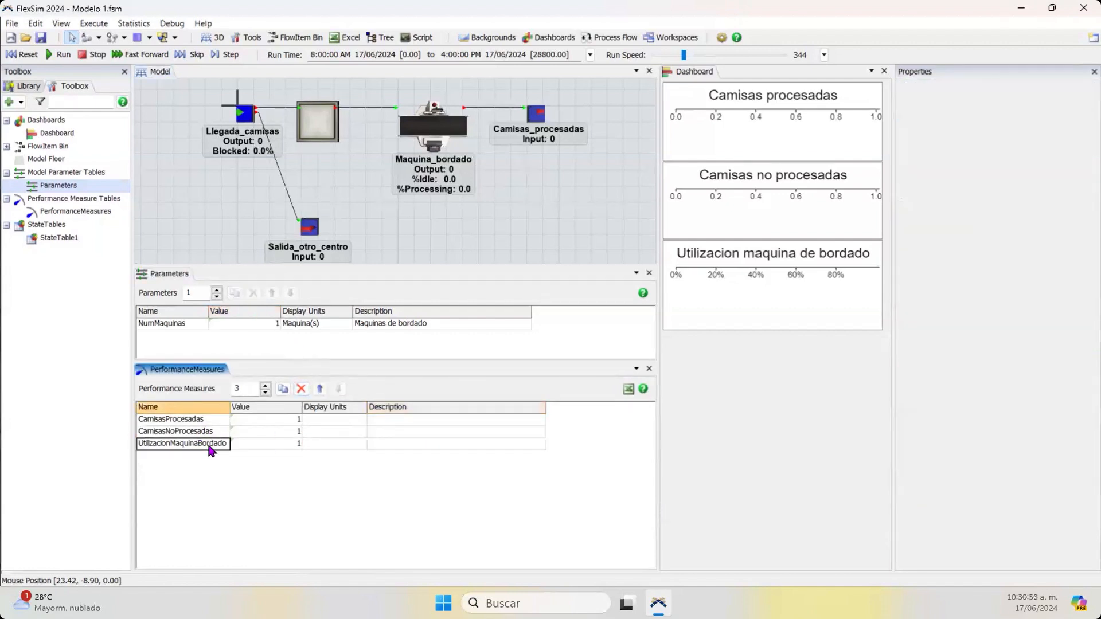
# Step: Reference the CamisasProcesadas measure to the Camisas_procesadas object, taking its value from one of the object's individual statistics
pyautogui.doubleClick(285, 422)
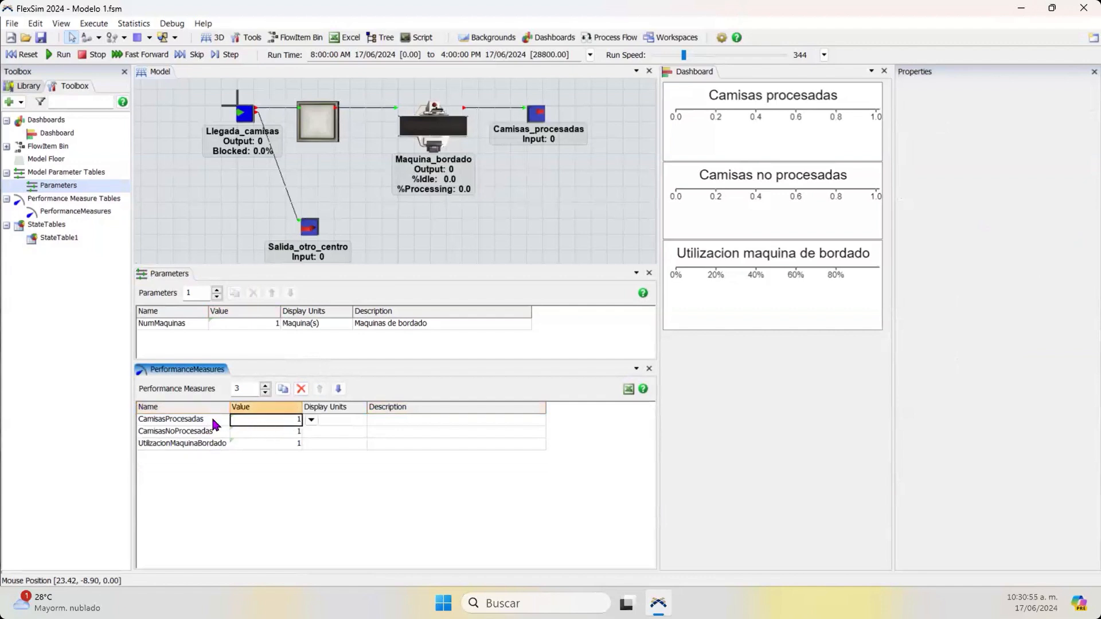
pyautogui.click(311, 420)
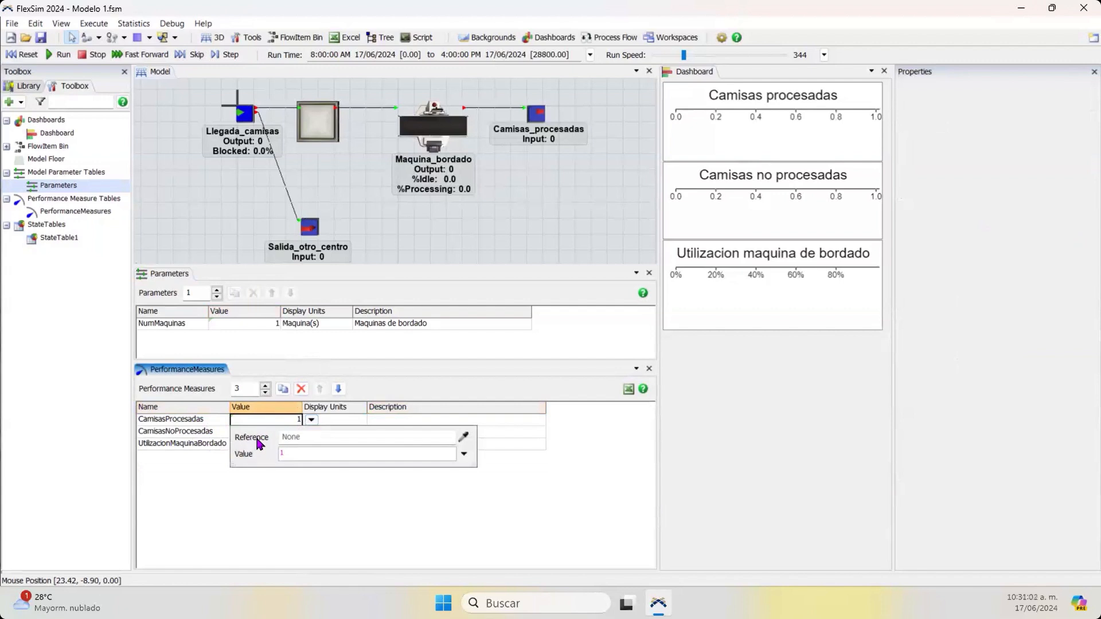
pyautogui.click(463, 437)
pyautogui.moveTo(537, 112)
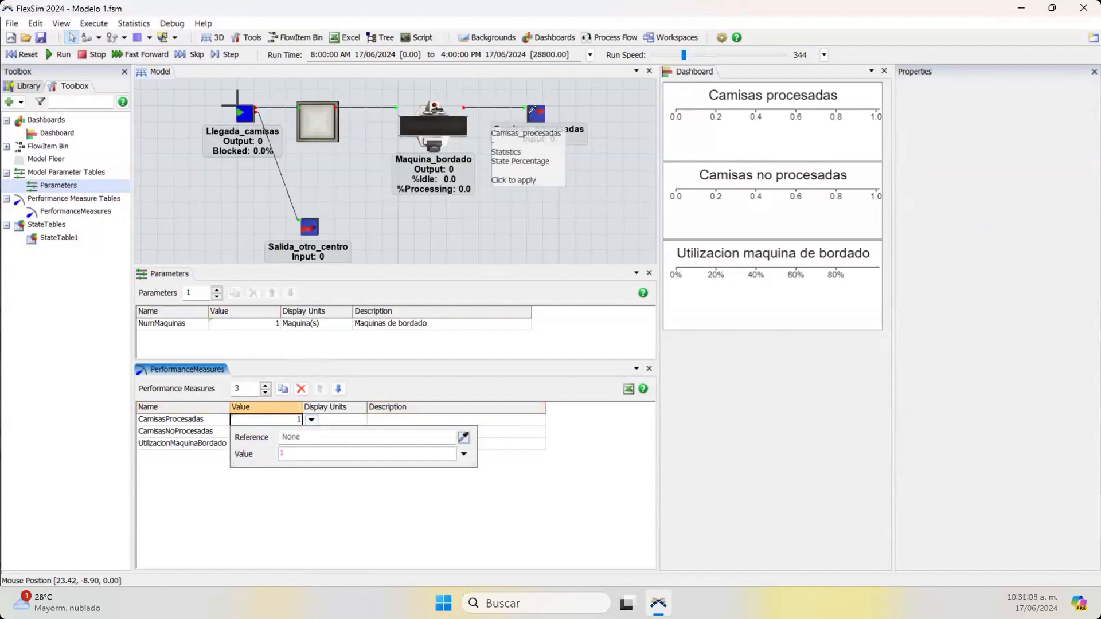
pyautogui.click(539, 112)
pyautogui.moveTo(579, 138)
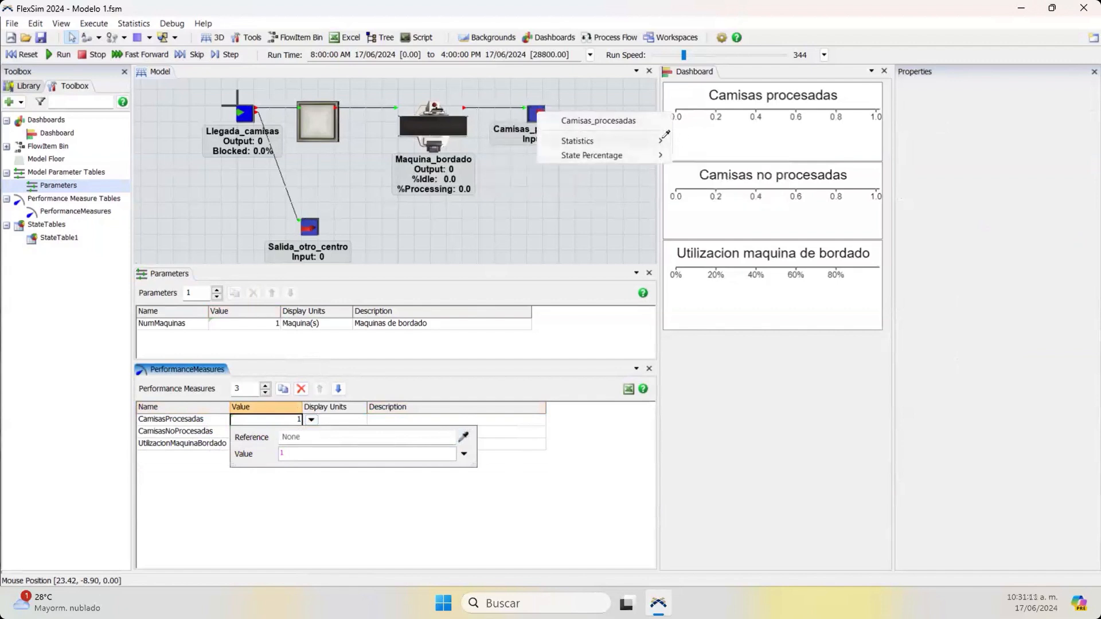
pyautogui.moveTo(665, 140)
pyautogui.click(702, 154)
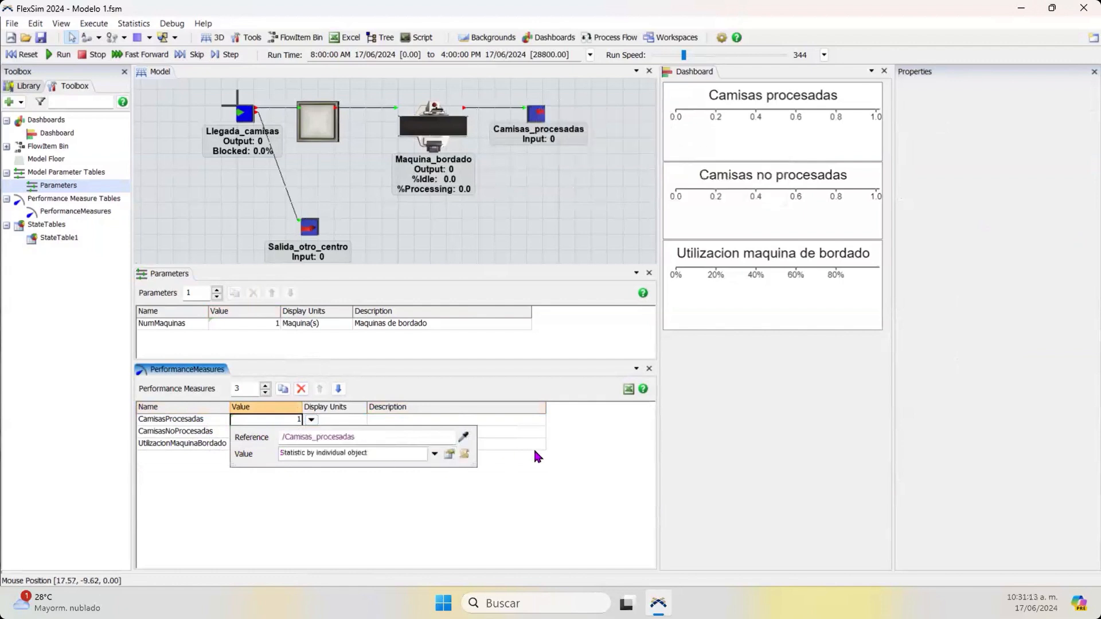
# Step: Sample the Camisas procesadas dashboard chart as the reference for the CamisasProcesadas measure
pyautogui.click(463, 437)
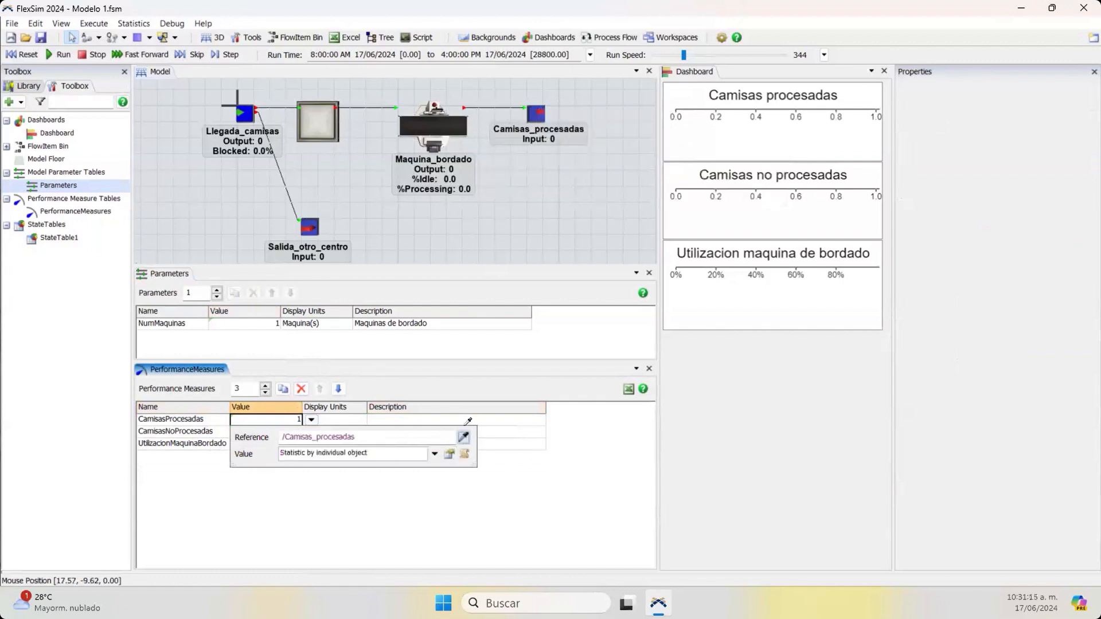
pyautogui.click(734, 121)
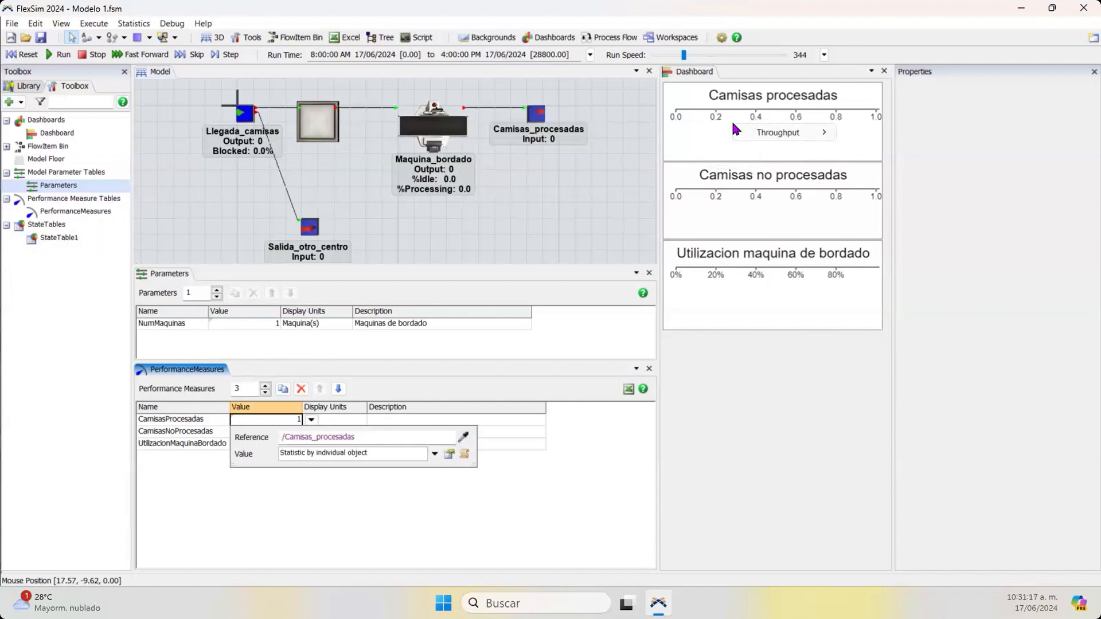
# Step: Link the CamisasProcesadas performance measure to the Input statistic of the Camisas_procesadas object in the model
pyautogui.moveTo(785, 140)
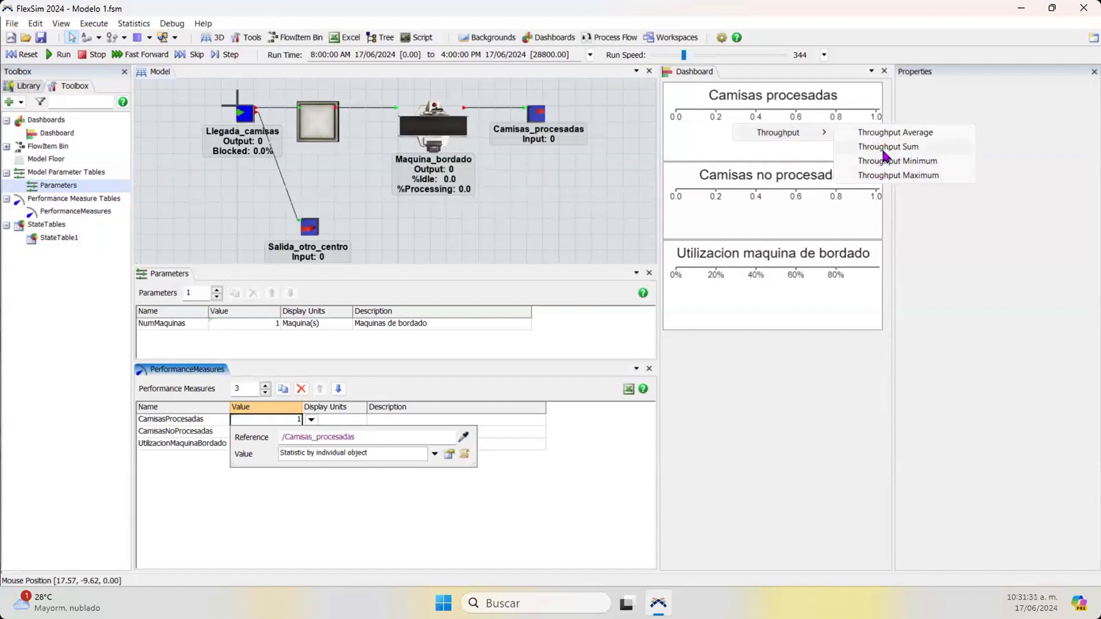
pyautogui.click(463, 437)
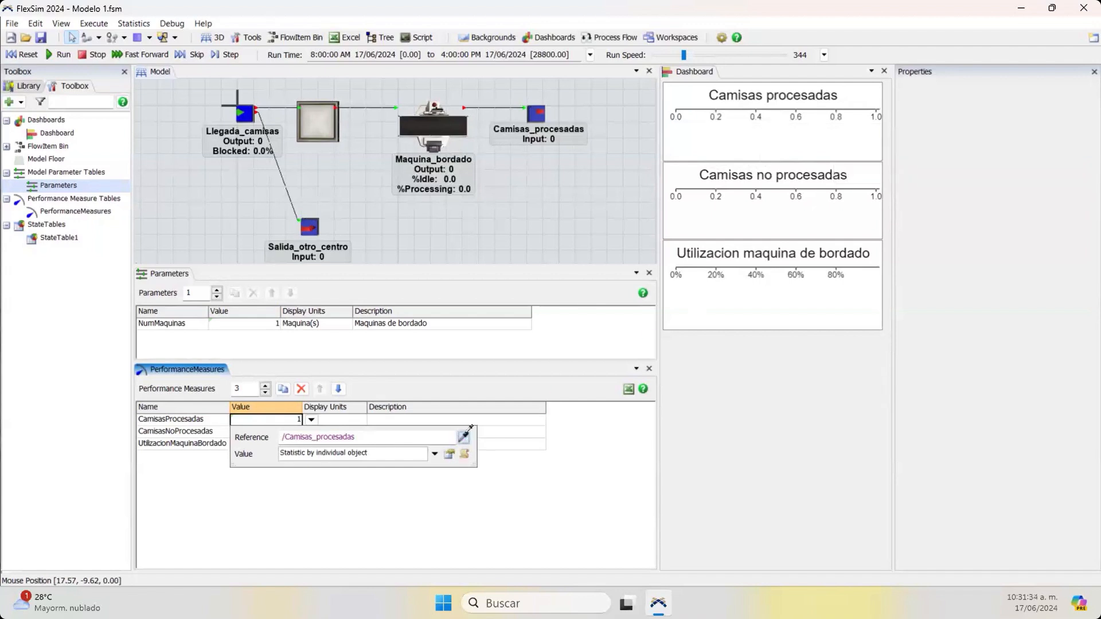
pyautogui.click(537, 116)
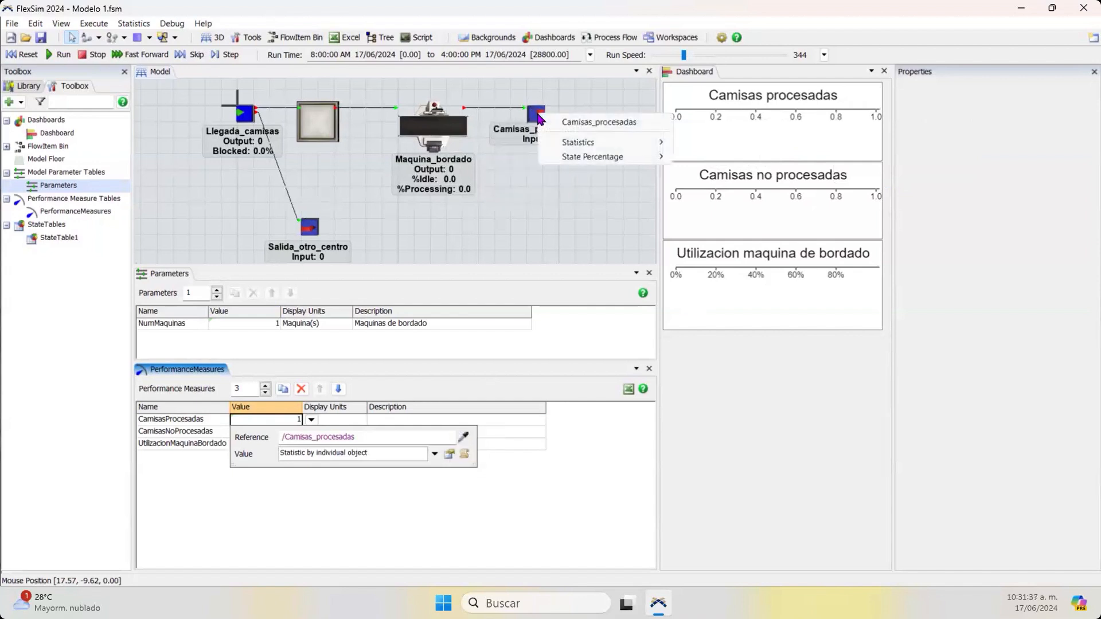
pyautogui.moveTo(599, 143)
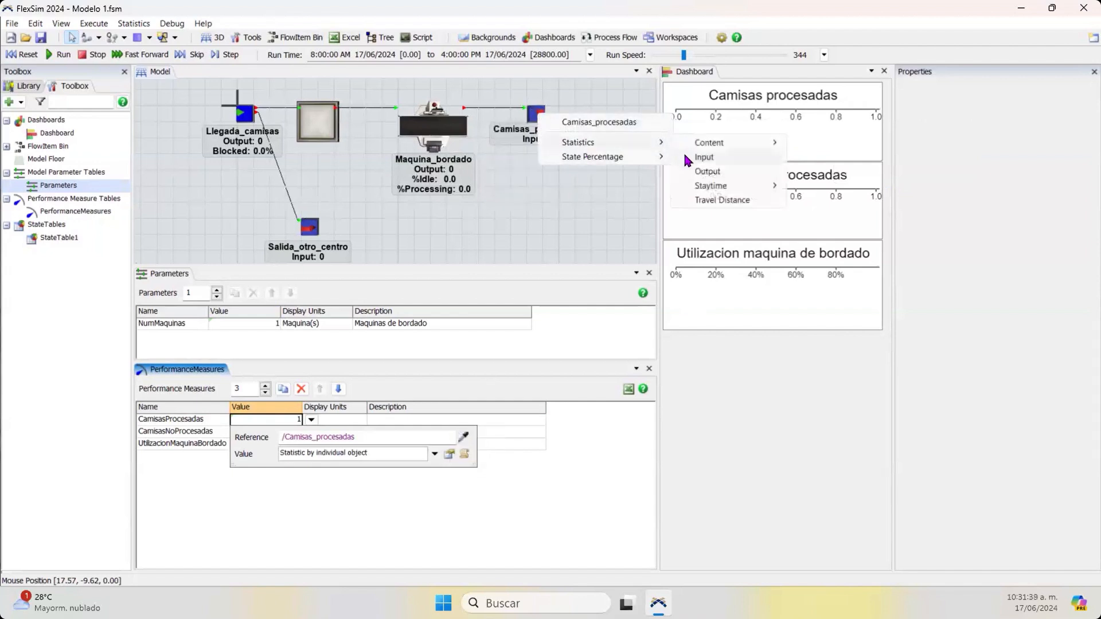
pyautogui.click(686, 159)
pyautogui.click(376, 498)
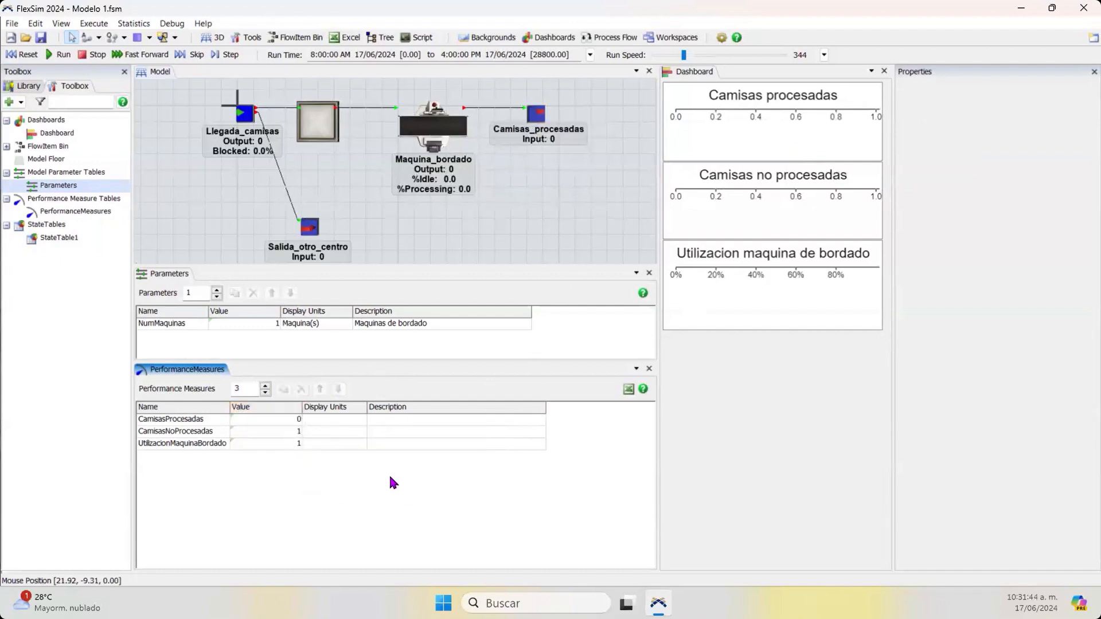
# Step: Link the CamisasNoProcesadas performance measure to the Input statistic of the Salida_otro_centro object in the model
pyautogui.click(281, 431)
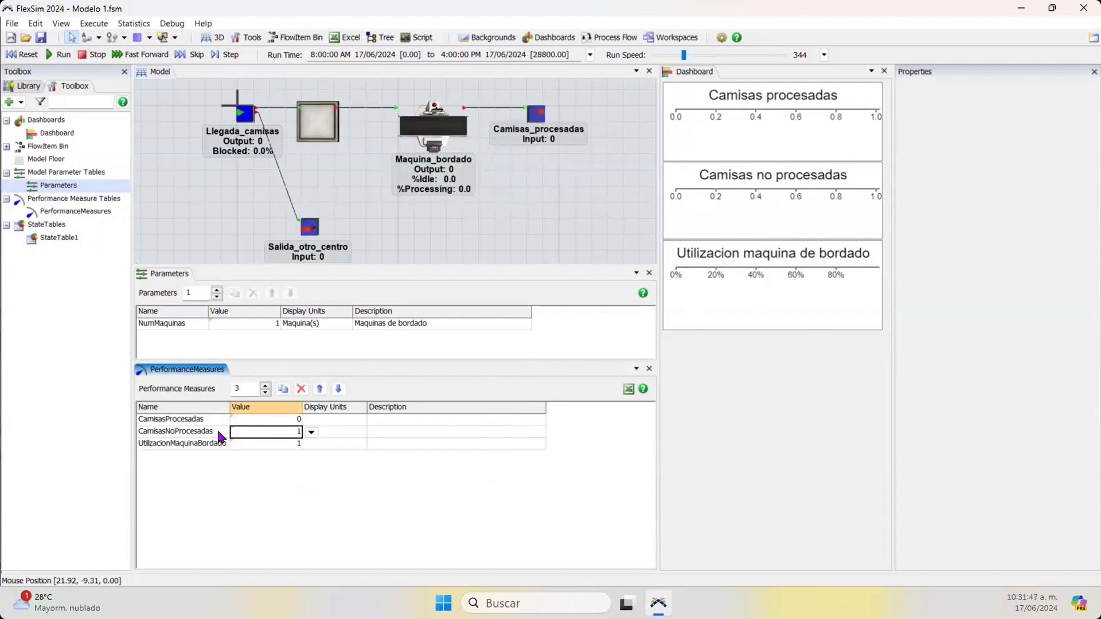
pyautogui.click(312, 434)
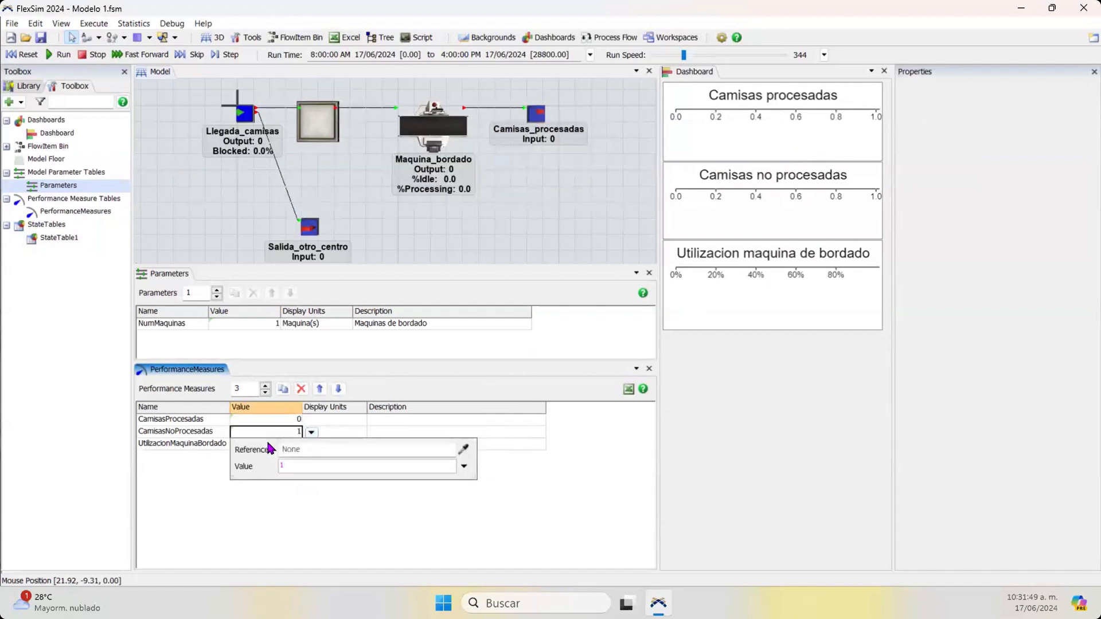
pyautogui.click(463, 448)
pyautogui.click(312, 223)
pyautogui.moveTo(392, 253)
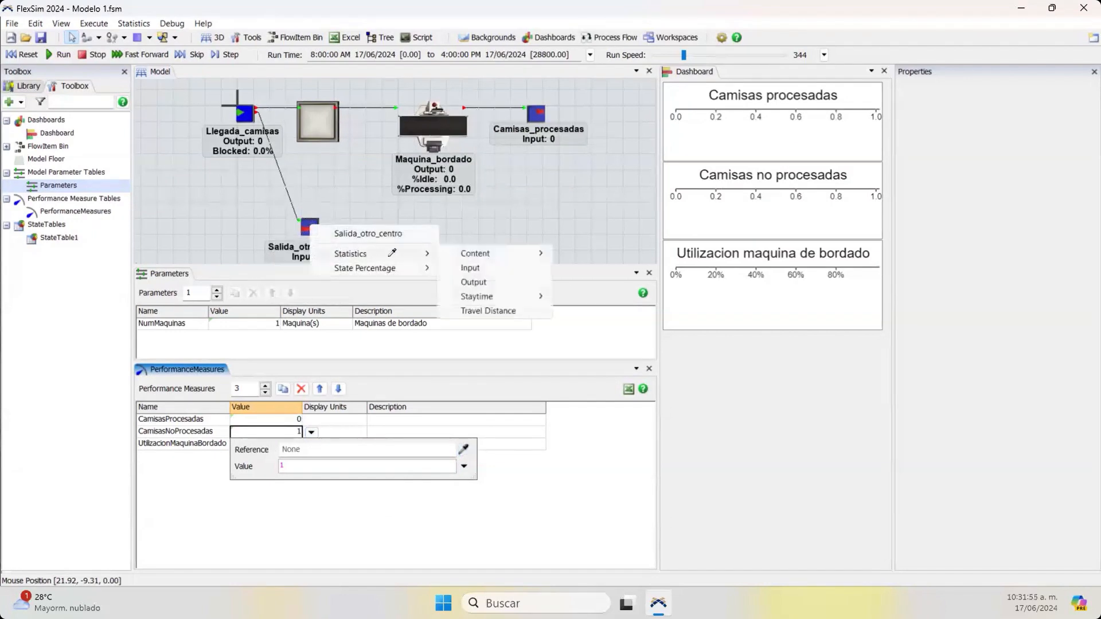
pyautogui.click(462, 267)
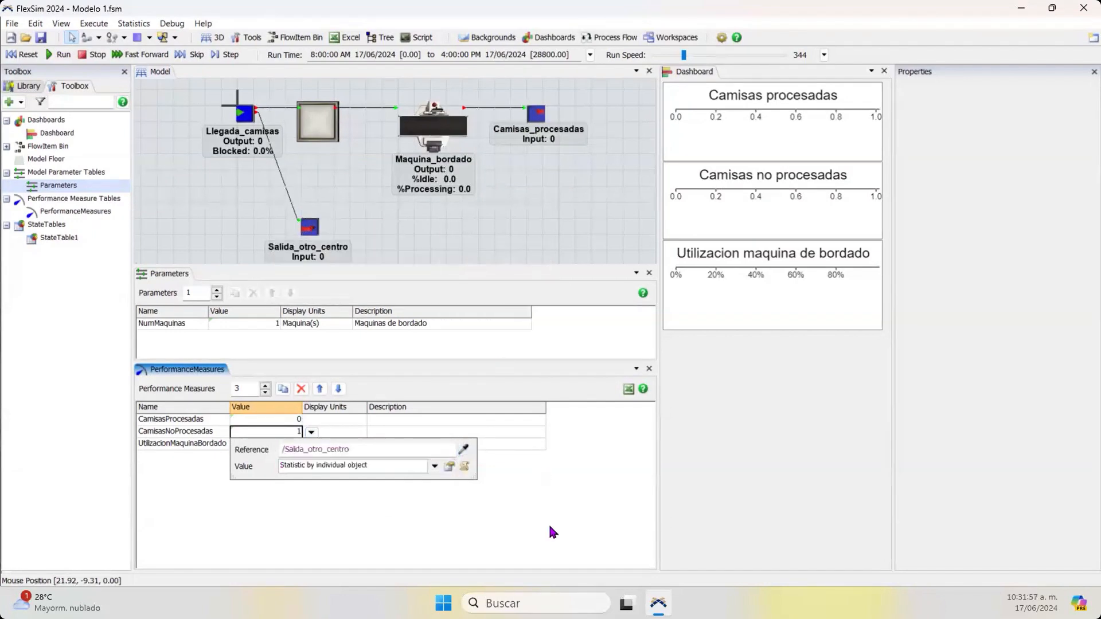
pyautogui.click(518, 484)
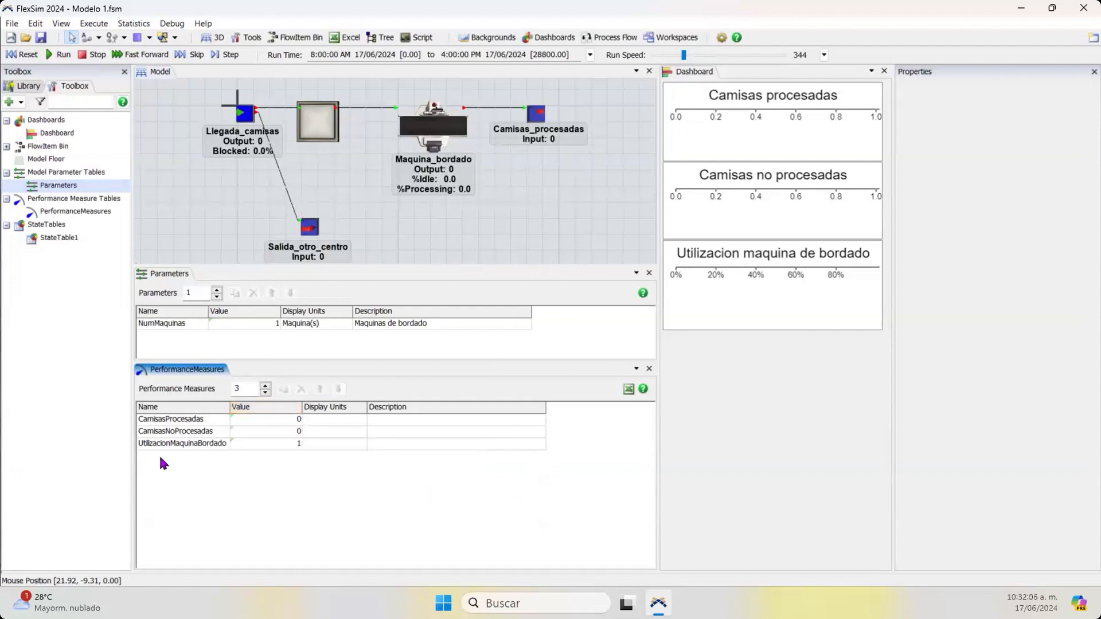
# Step: Link the UtilizacionMaquinaBordado performance measure to the Utilization Average of the "Utilizacion maquina de bordado" dashboard chart
pyautogui.click(271, 449)
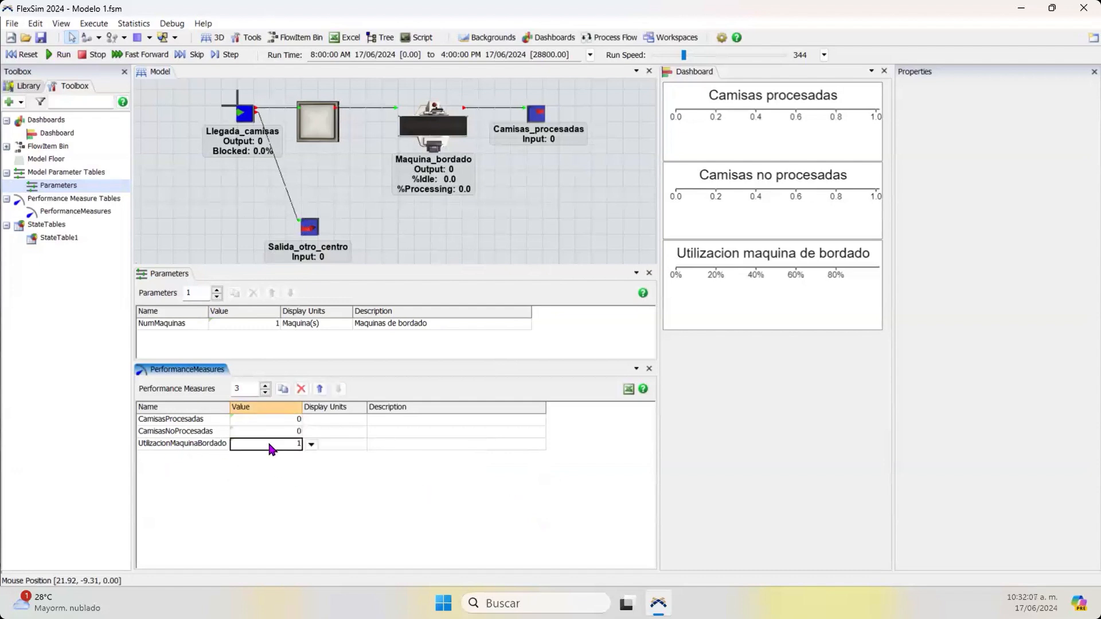
pyautogui.click(311, 444)
pyautogui.click(463, 462)
pyautogui.moveTo(766, 315)
pyautogui.click(758, 296)
pyautogui.moveTo(821, 310)
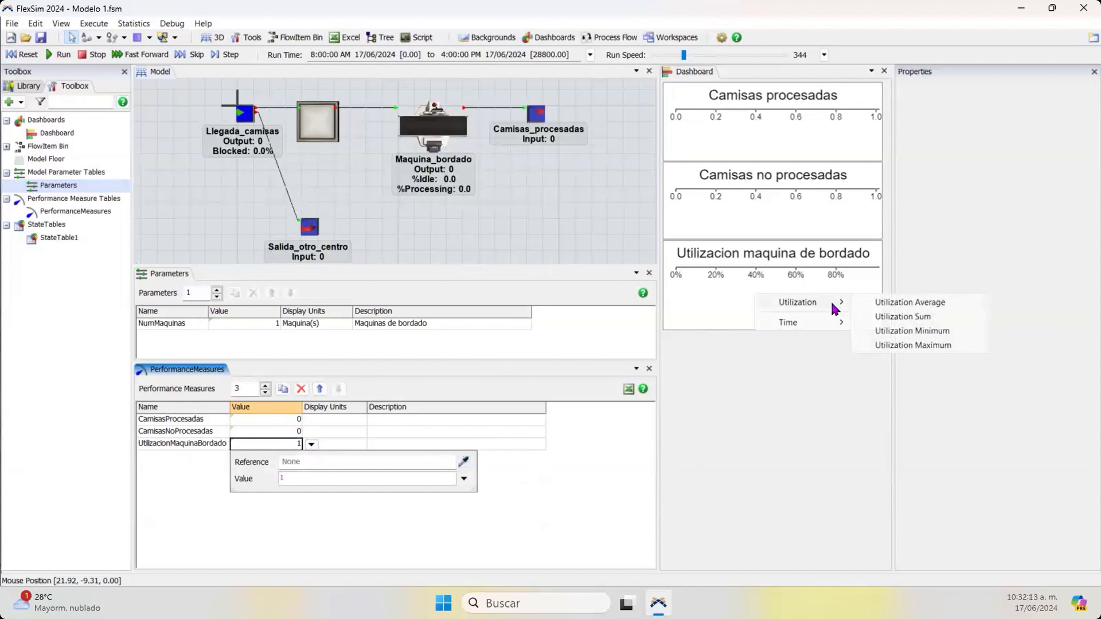
pyautogui.click(866, 304)
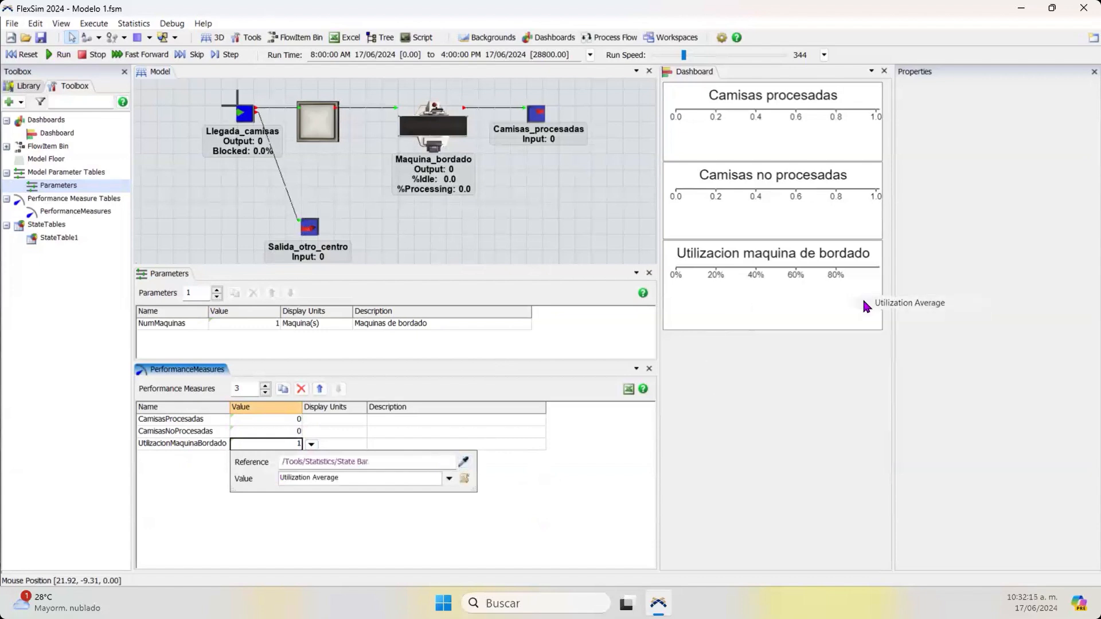
pyautogui.click(565, 511)
# Step: Make the "Utilizacion maquina de bordado" chart taller and set the NumMaquinas parameter to 3
pyautogui.click(741, 315)
pyautogui.moveTo(772, 333); pyautogui.dragTo(772, 375)
pyautogui.doubleClick(263, 323)
pyautogui.write('3')
pyautogui.press('Return')
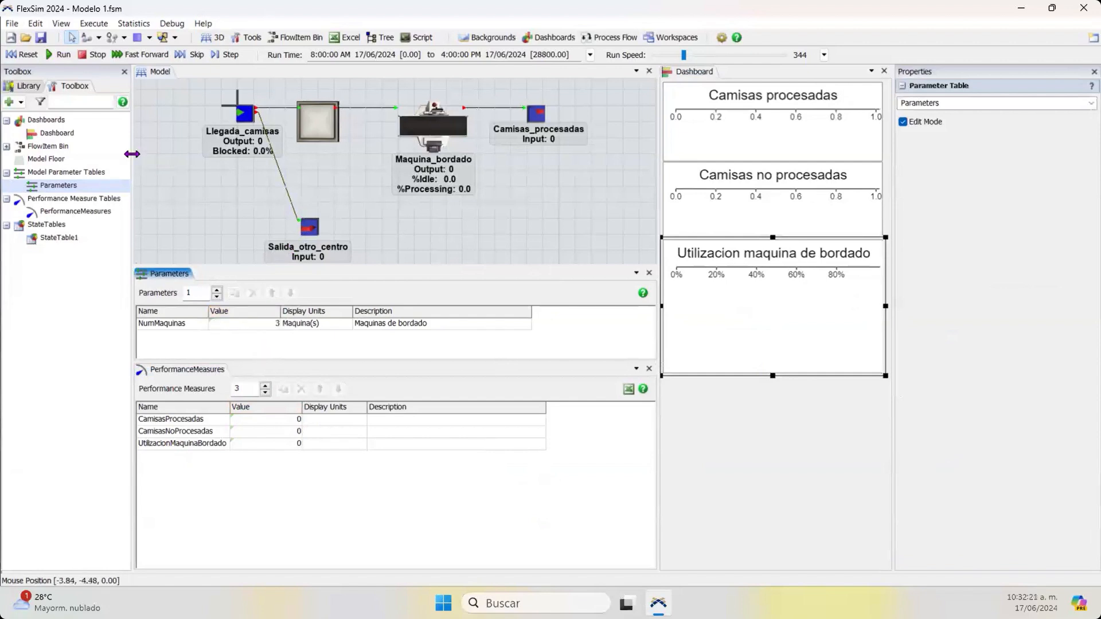
# Step: Reset the model and fast-forward the run to the 4:00:00 PM stop time, trimming the utilization chart's height to fit its bars
pyautogui.click(25, 55)
pyautogui.click(57, 54)
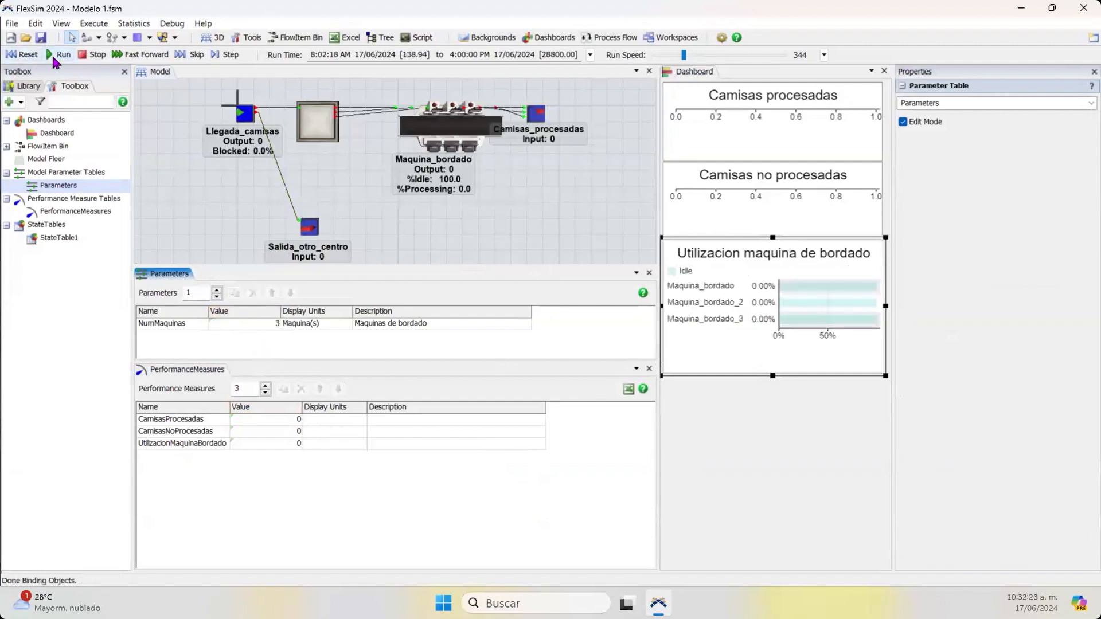
pyautogui.click(127, 57)
pyautogui.moveTo(771, 377); pyautogui.dragTo(770, 352)
pyautogui.click(756, 379)
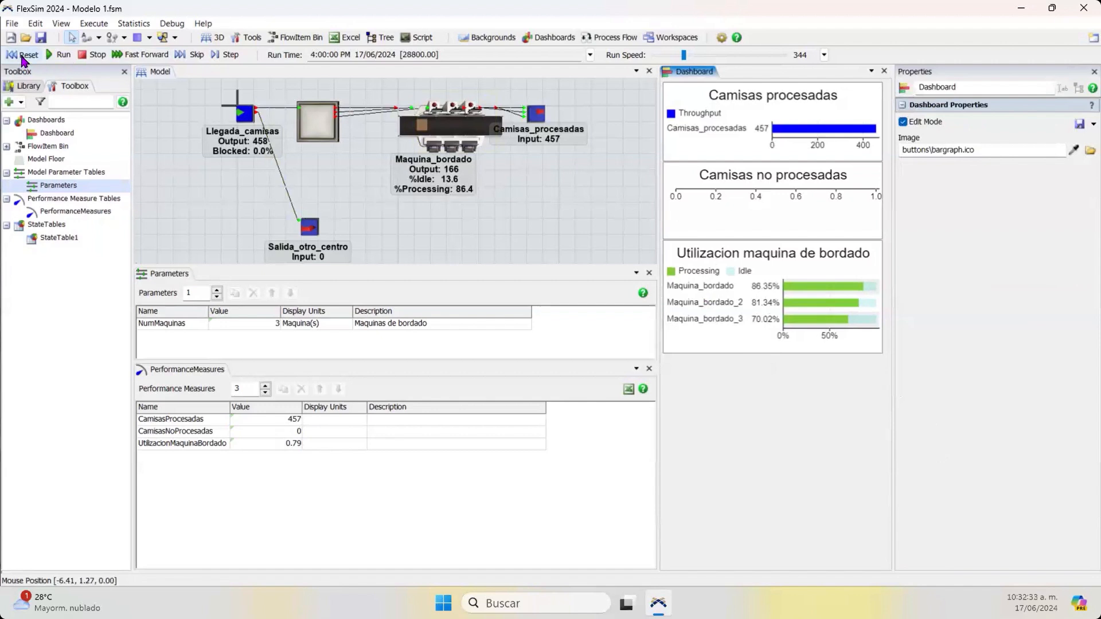
# Step: Reset the model and set the NumMaquinas parameter to 1
pyautogui.click(24, 55)
pyautogui.click(276, 322)
pyautogui.write('1')
pyautogui.click(269, 343)
pyautogui.click(274, 480)
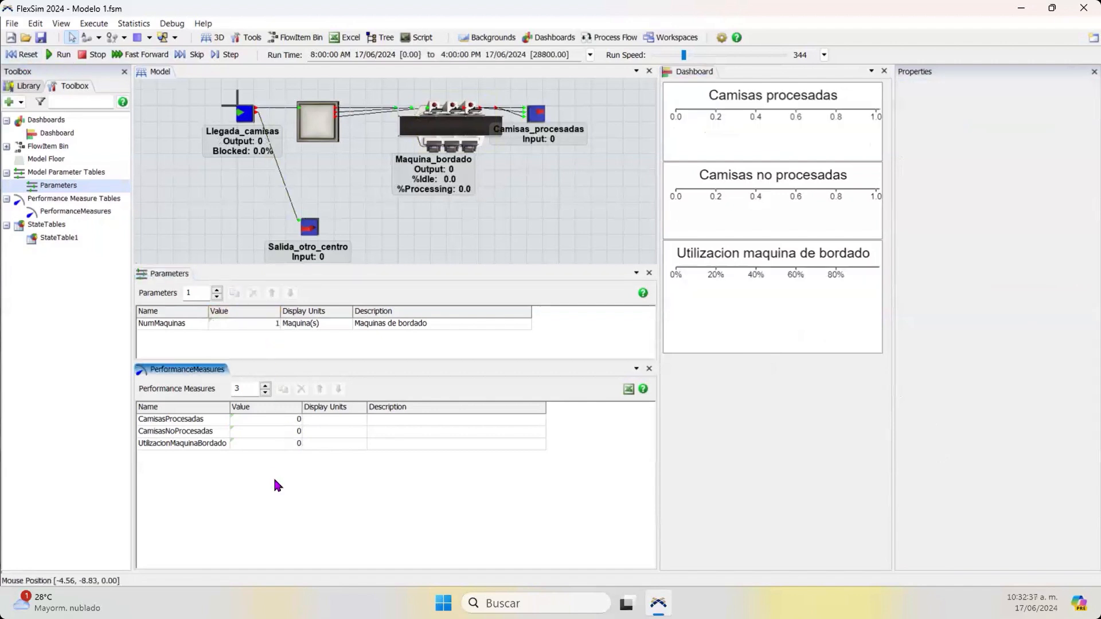
# Step: Run the one-machine model from the start and fast-forward it to the 4:00:00 PM stop time
pyautogui.click(21, 55)
pyautogui.click(62, 54)
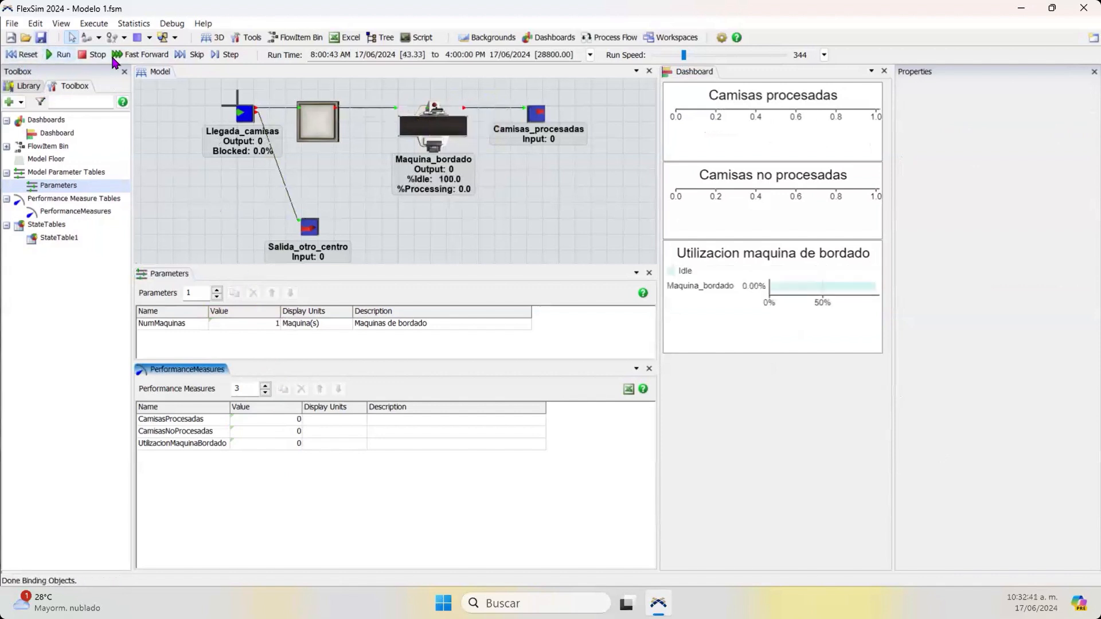
pyautogui.click(129, 56)
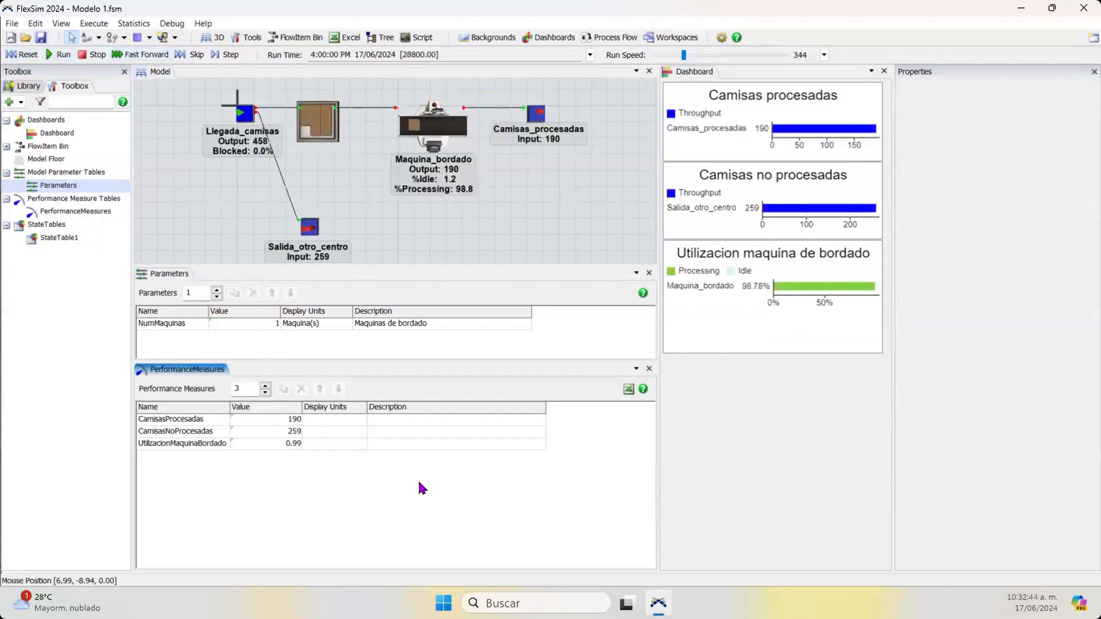
# Step: Examine the NumMaquinas parameter and the values of the CamisasProcesadas, CamisasNoProcesadas and UtilizacionMaquinaBordado performance measures
pyautogui.click(183, 323)
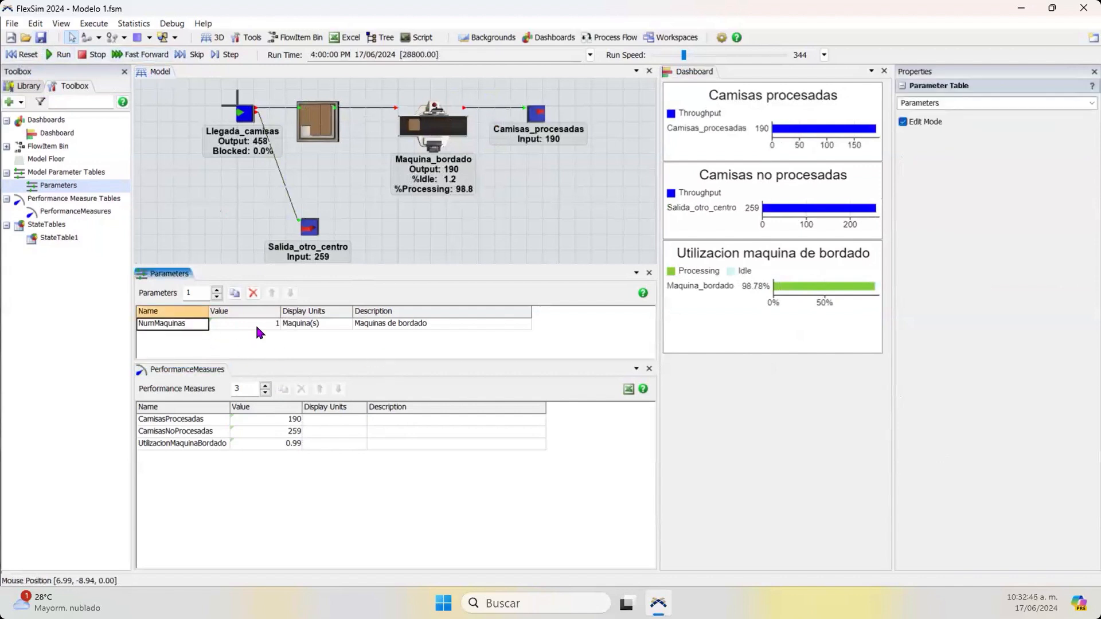
pyautogui.click(256, 323)
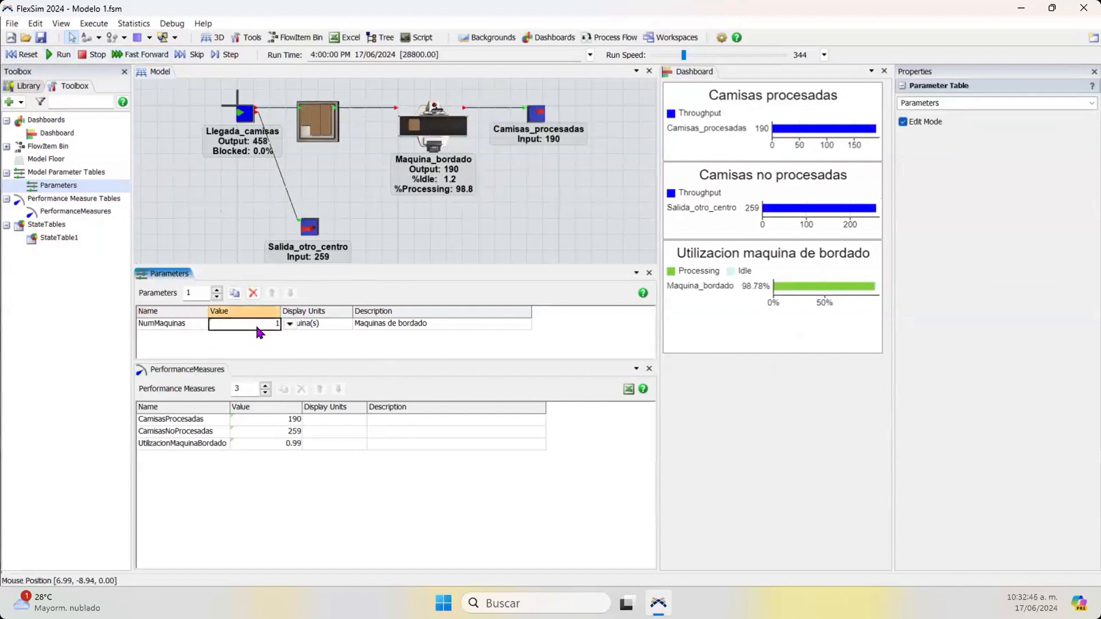
pyautogui.click(201, 419)
pyautogui.click(241, 423)
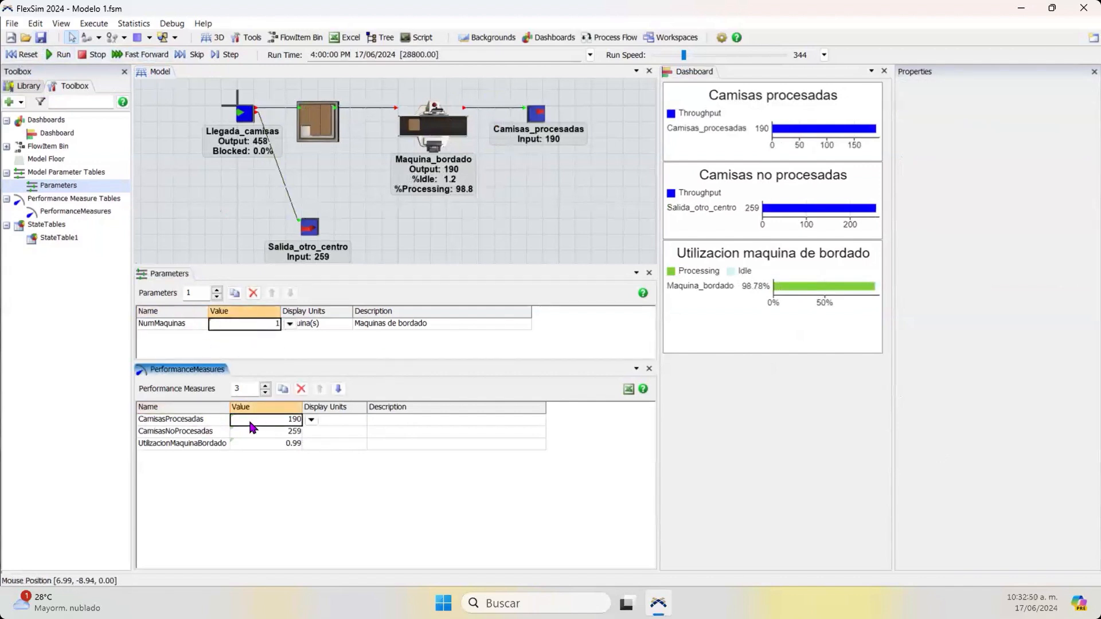
pyautogui.click(209, 434)
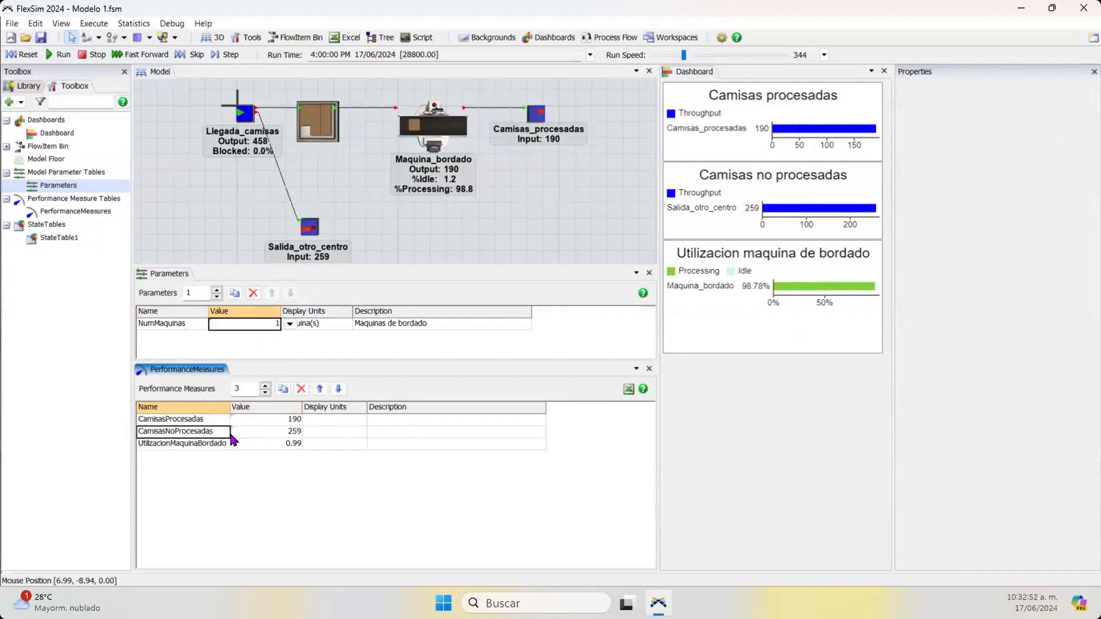
pyautogui.click(257, 434)
pyautogui.click(206, 445)
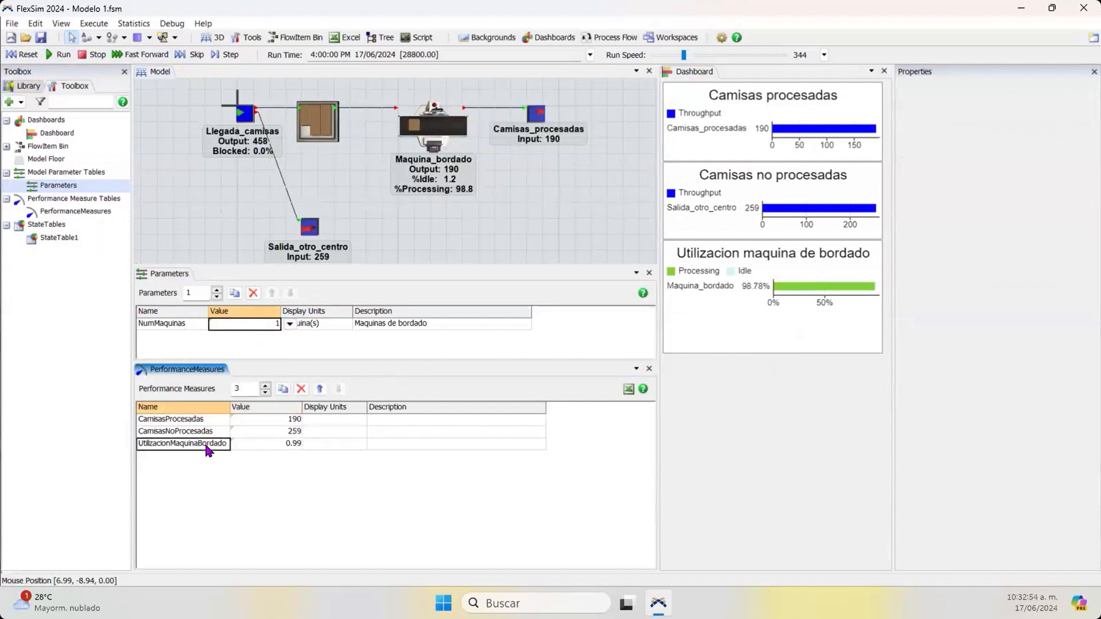
pyautogui.click(268, 445)
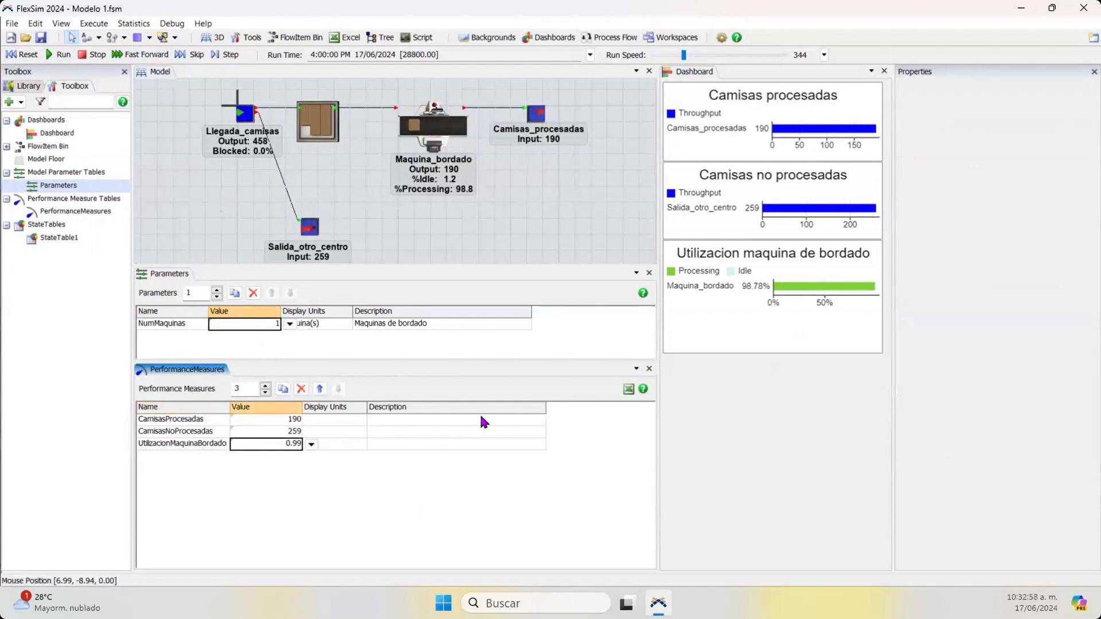
# Step: Enlarge the model view by shrinking the performance measures area, and check the CamisasNoProcesadas value
pyautogui.moveTo(509, 365); pyautogui.dragTo(512, 454)
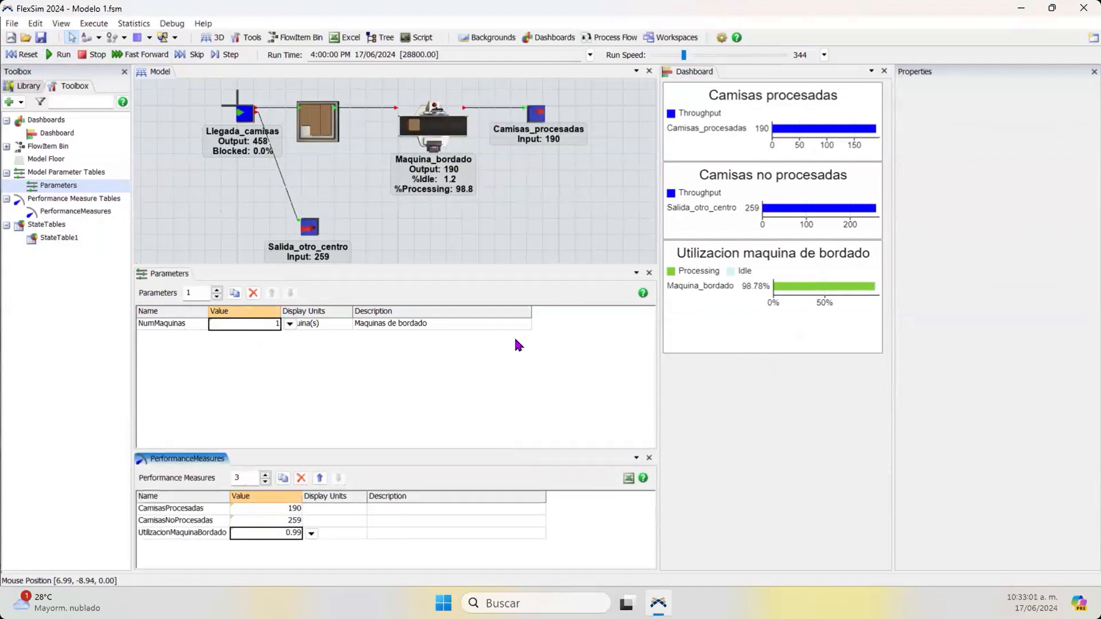
pyautogui.moveTo(510, 265); pyautogui.dragTo(505, 344)
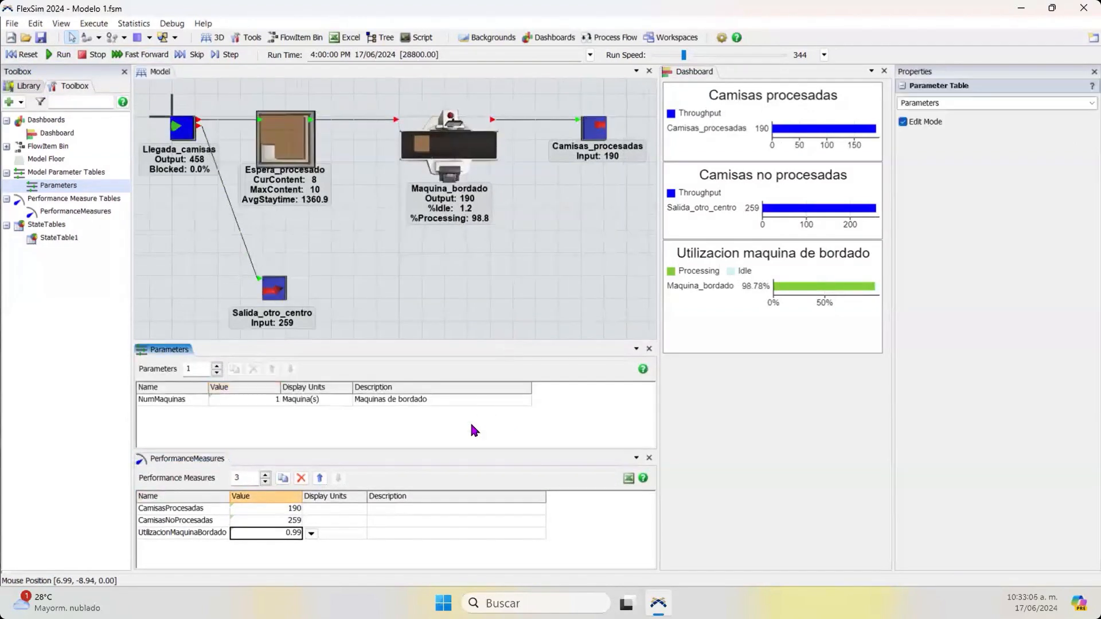
pyautogui.click(274, 522)
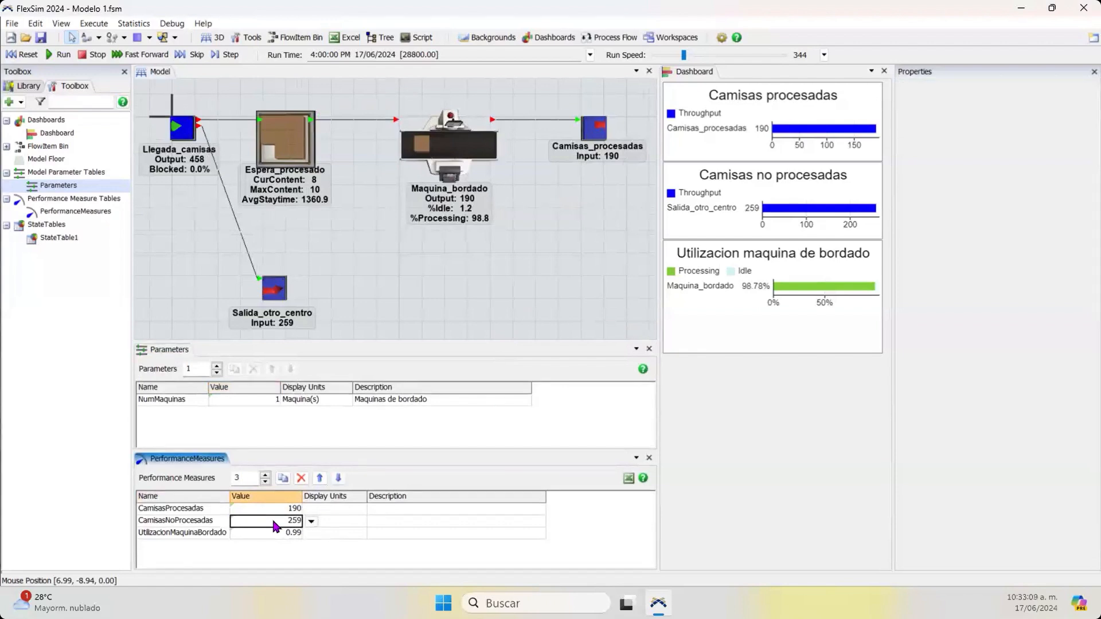
pyautogui.click(337, 522)
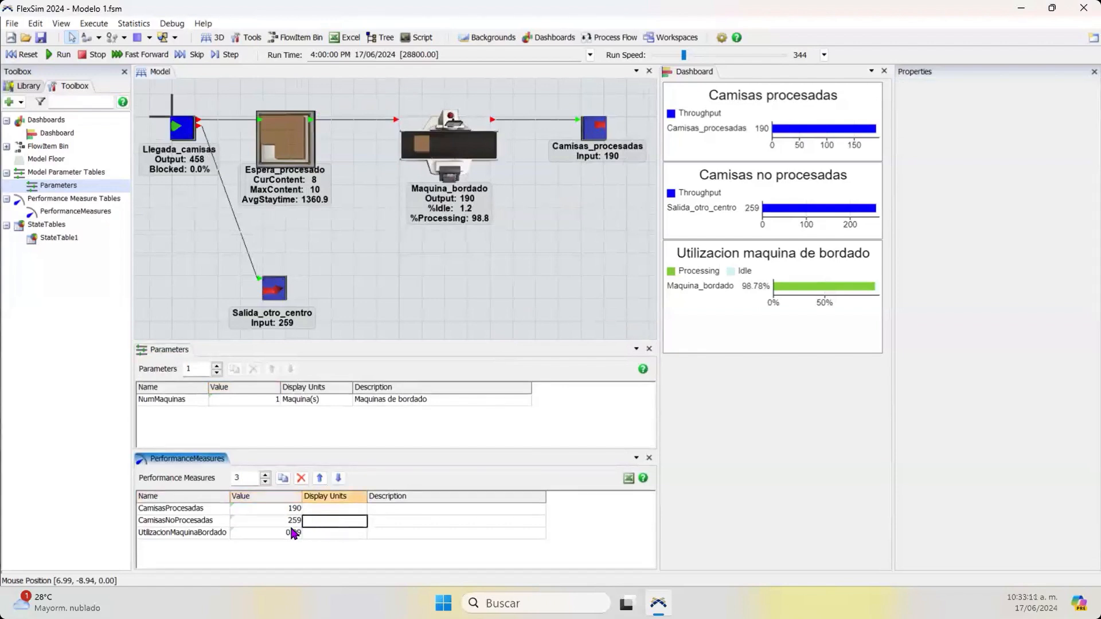
pyautogui.click(284, 523)
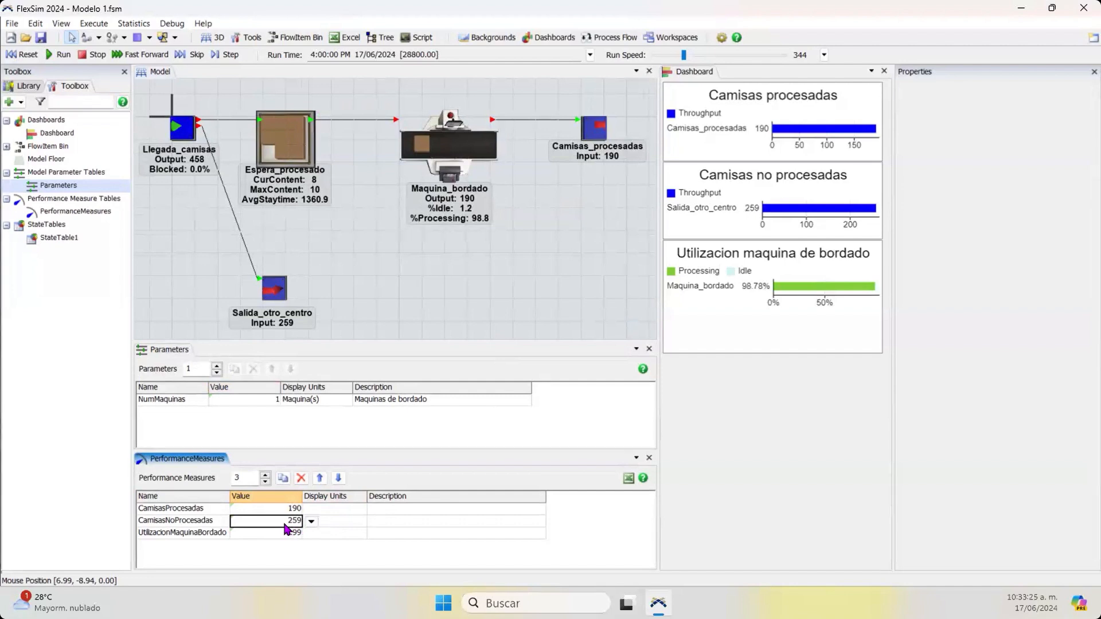
pyautogui.click(352, 428)
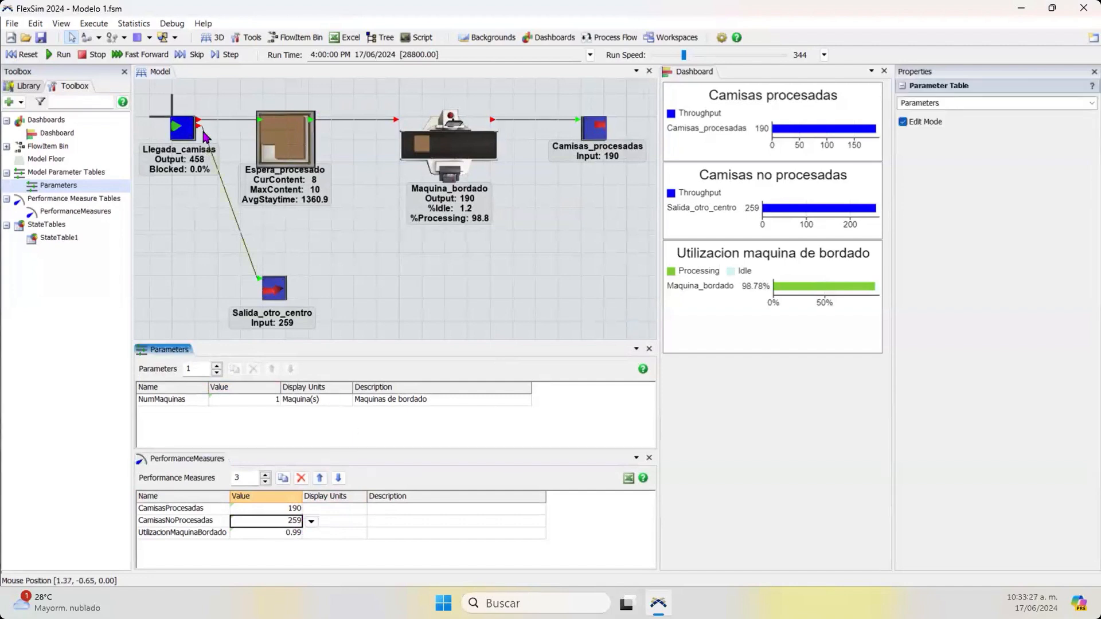
# Step: Reset the simulation to its start time and check the NumMaquinas parameter
pyautogui.click(31, 59)
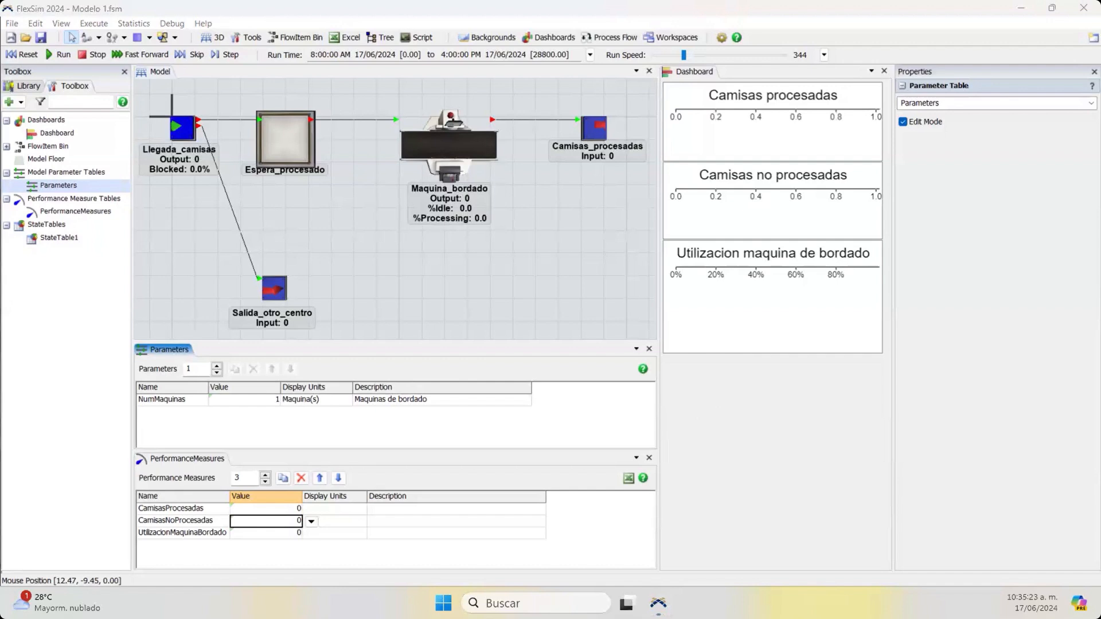
pyautogui.click(184, 425)
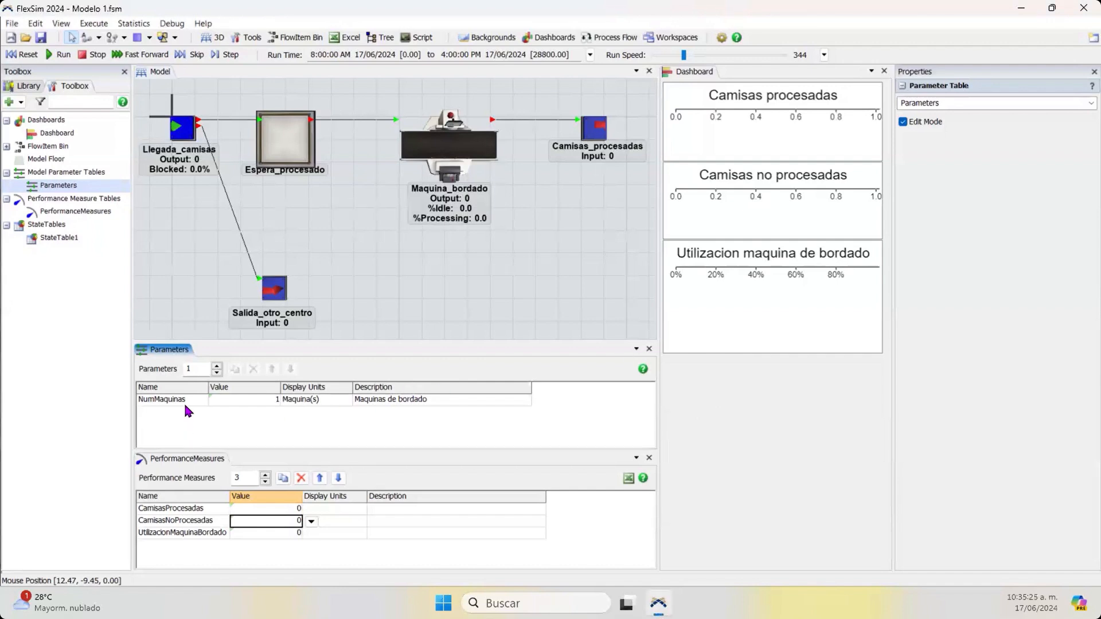
pyautogui.click(185, 402)
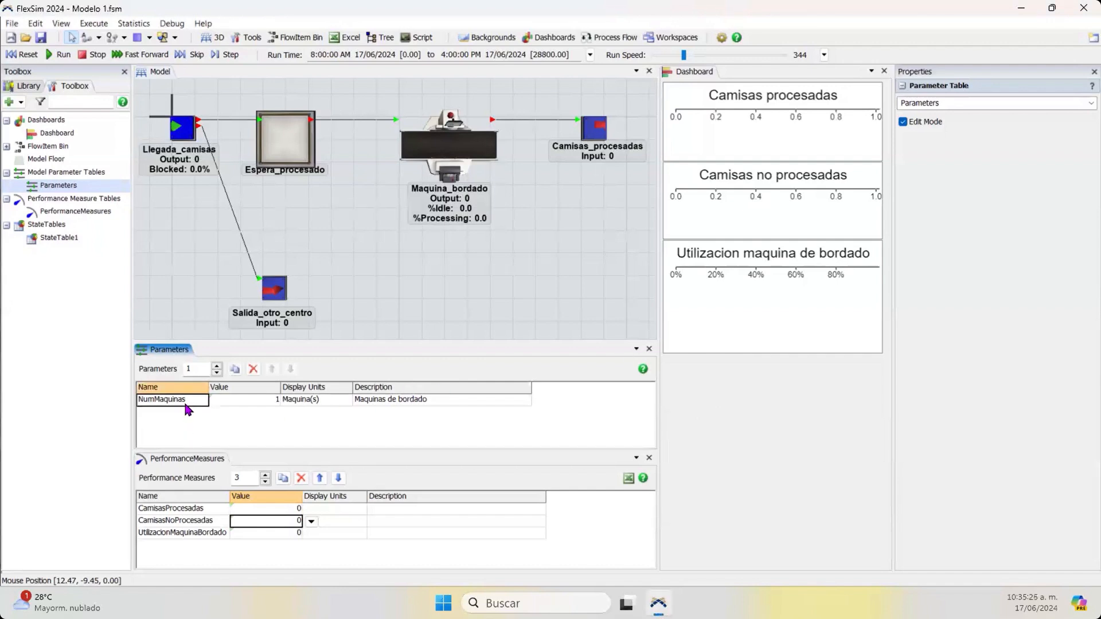
pyautogui.click(218, 420)
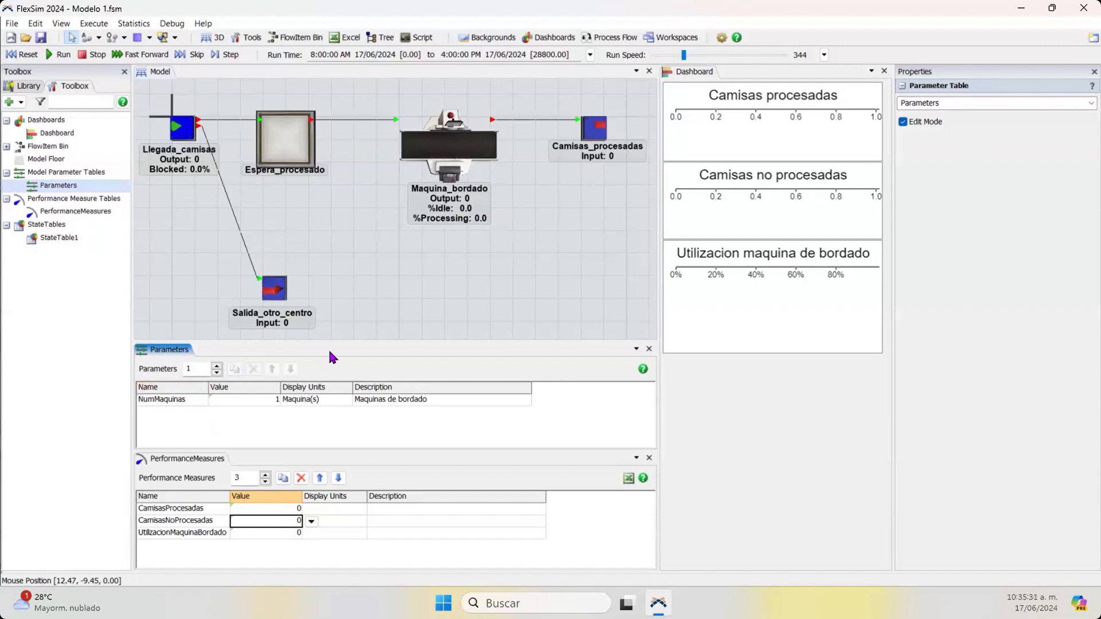
pyautogui.moveTo(394, 257)
pyautogui.mouseDown()
pyautogui.moveTo(423, 257)
pyautogui.moveTo(390, 273)
pyautogui.mouseUp()
pyautogui.scroll(-2, 416, 268)
pyautogui.scroll(3, 416, 267)
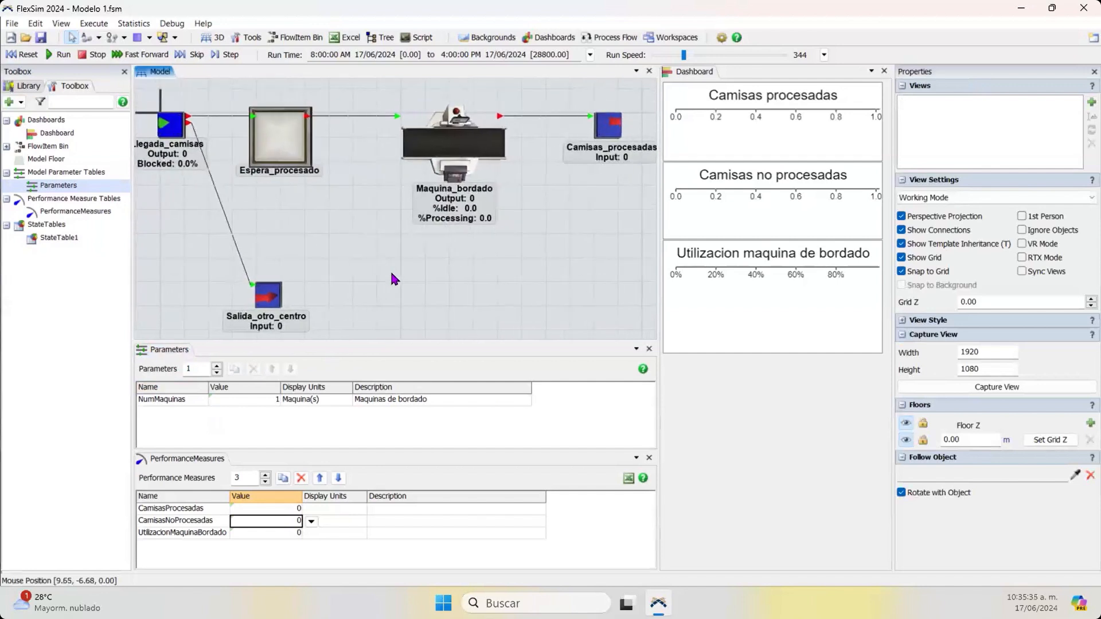
pyautogui.scroll(-2, 390, 273)
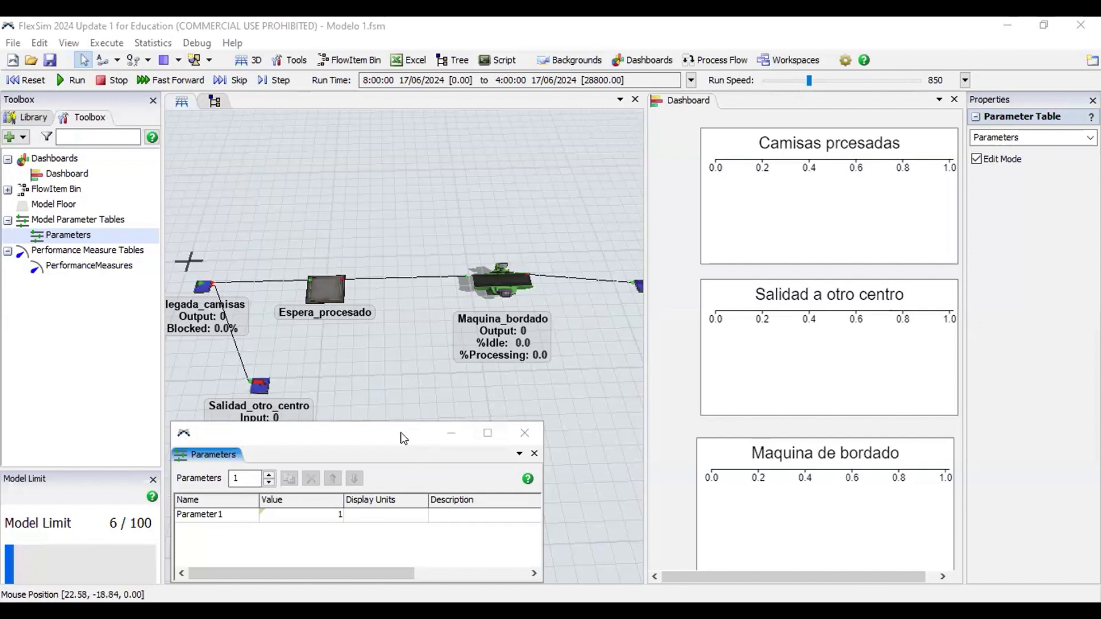
pyautogui.click(452, 433)
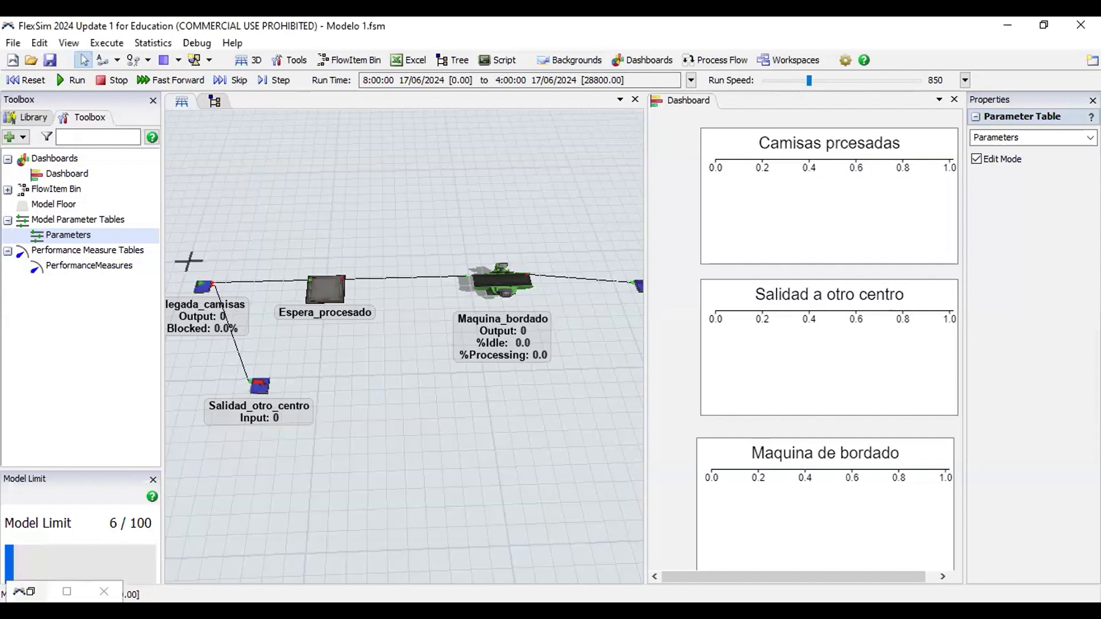
pyautogui.click(67, 592)
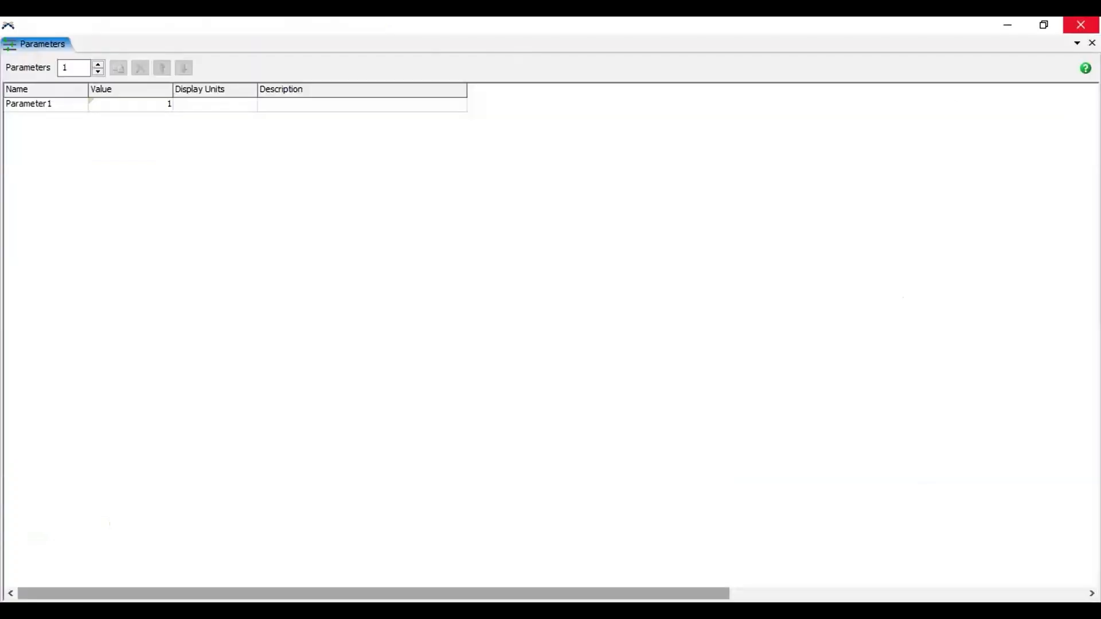
pyautogui.click(1044, 25)
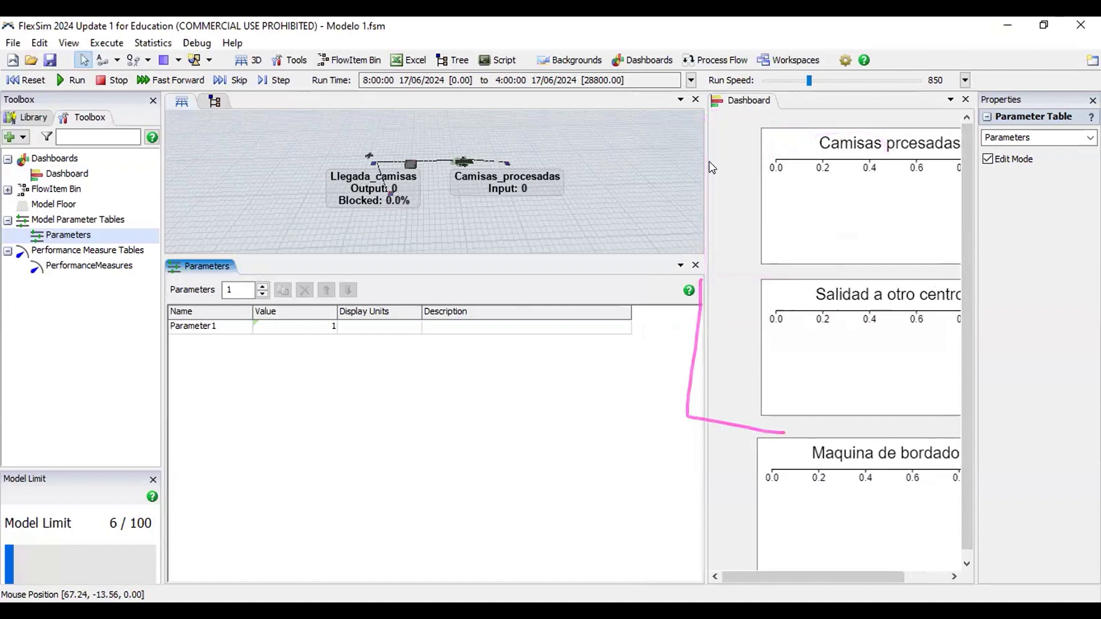
# Step: Reduce the height of the docked Parameters table to give the 3D model view more room
pyautogui.click(769, 198)
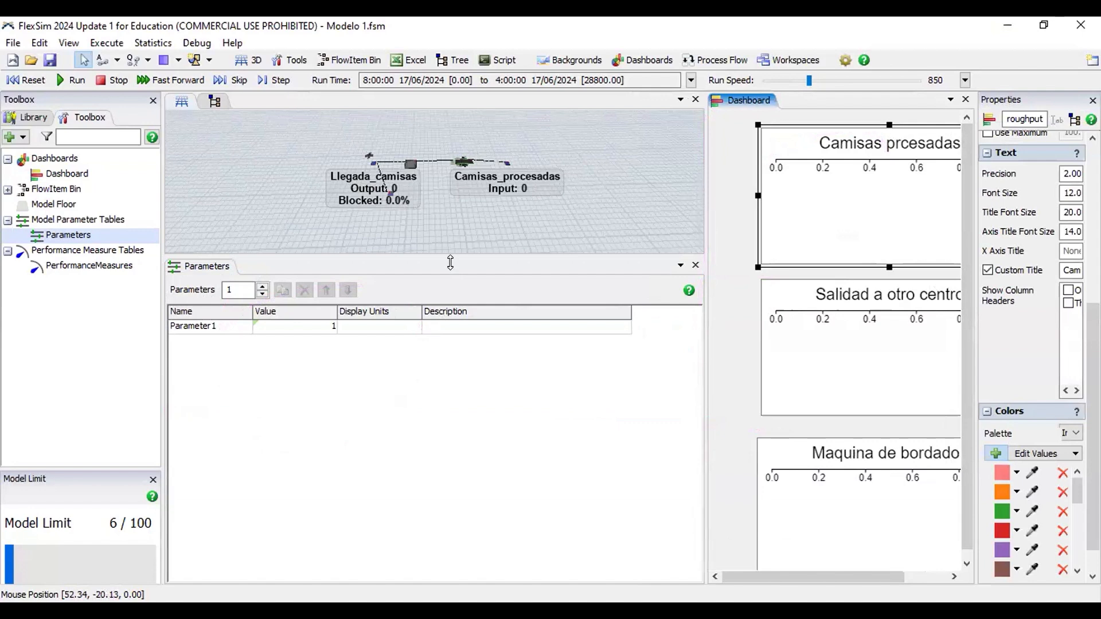
pyautogui.moveTo(466, 390); pyautogui.dragTo(456, 492)
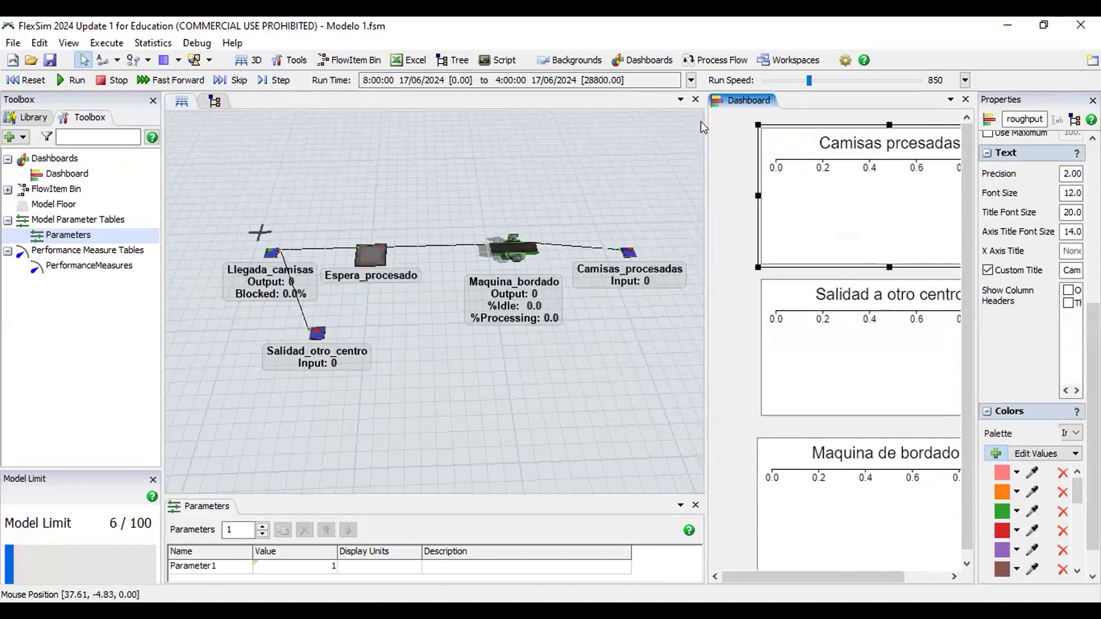
pyautogui.click(648, 178)
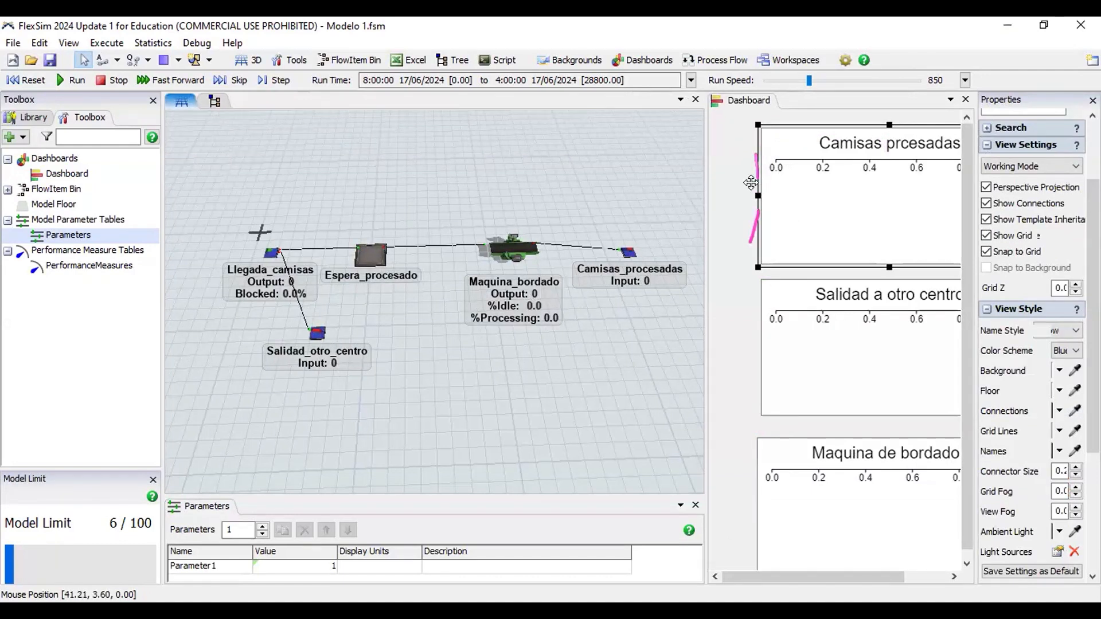
# Step: Shift the Camisas prcesadas, Salidad a otro centro and Maquina de bordado charts to the left edge of the dashboard area
pyautogui.moveTo(756, 182); pyautogui.dragTo(711, 175)
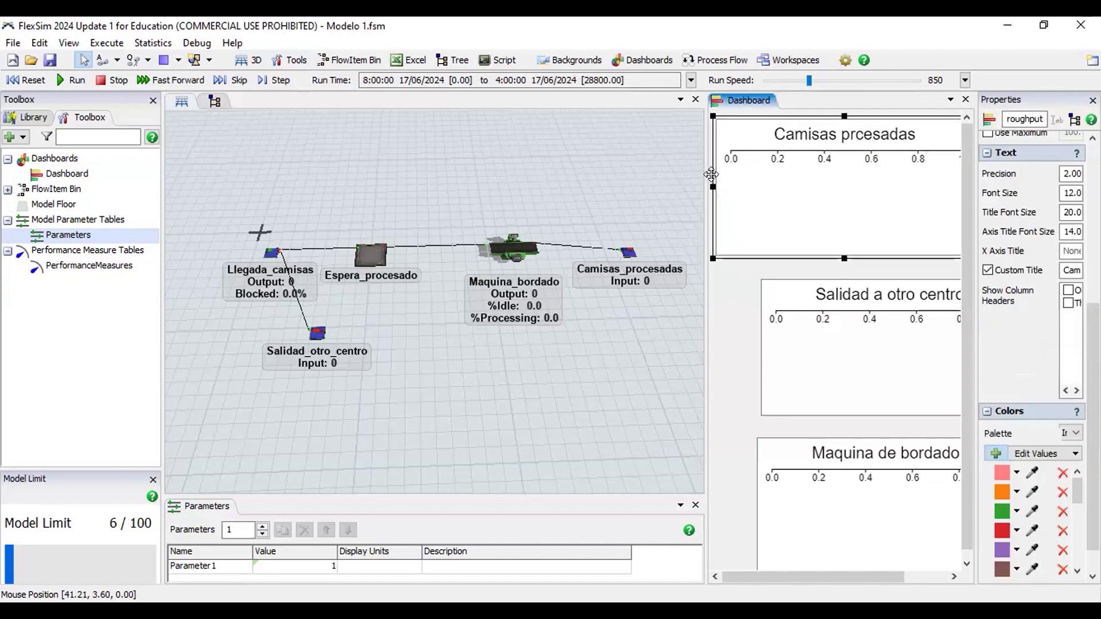
pyautogui.click(763, 339)
pyautogui.moveTo(755, 338); pyautogui.dragTo(710, 324)
pyautogui.click(807, 490)
pyautogui.moveTo(754, 499); pyautogui.dragTo(712, 475)
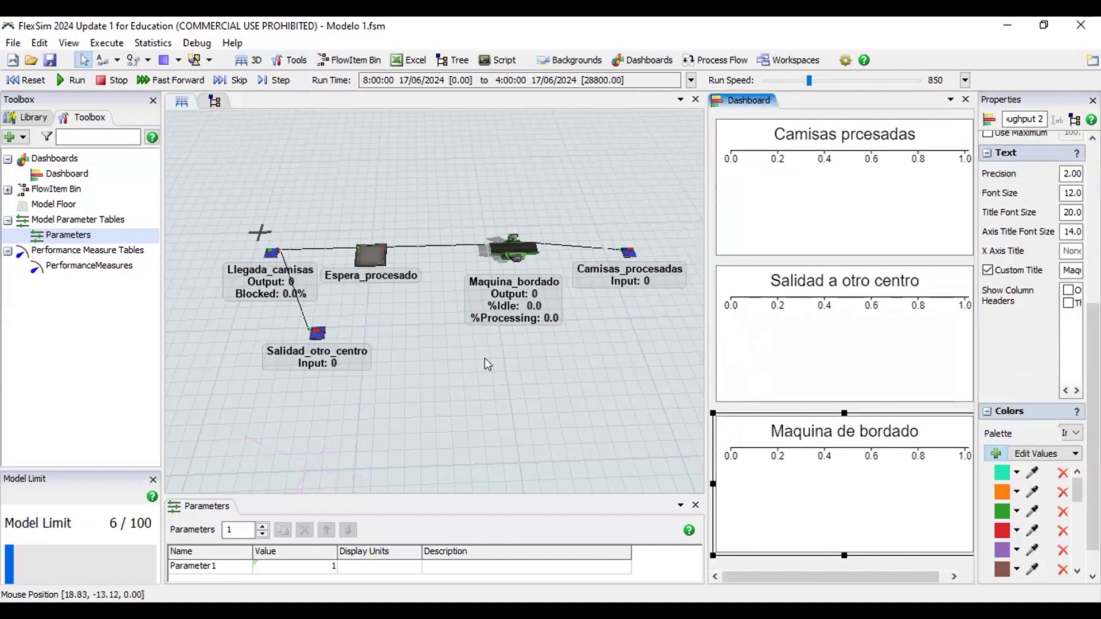
# Step: Open the PerformanceMeasures table and increase the height of the Parameters table beneath it
pyautogui.scroll(-1, 529, 428)
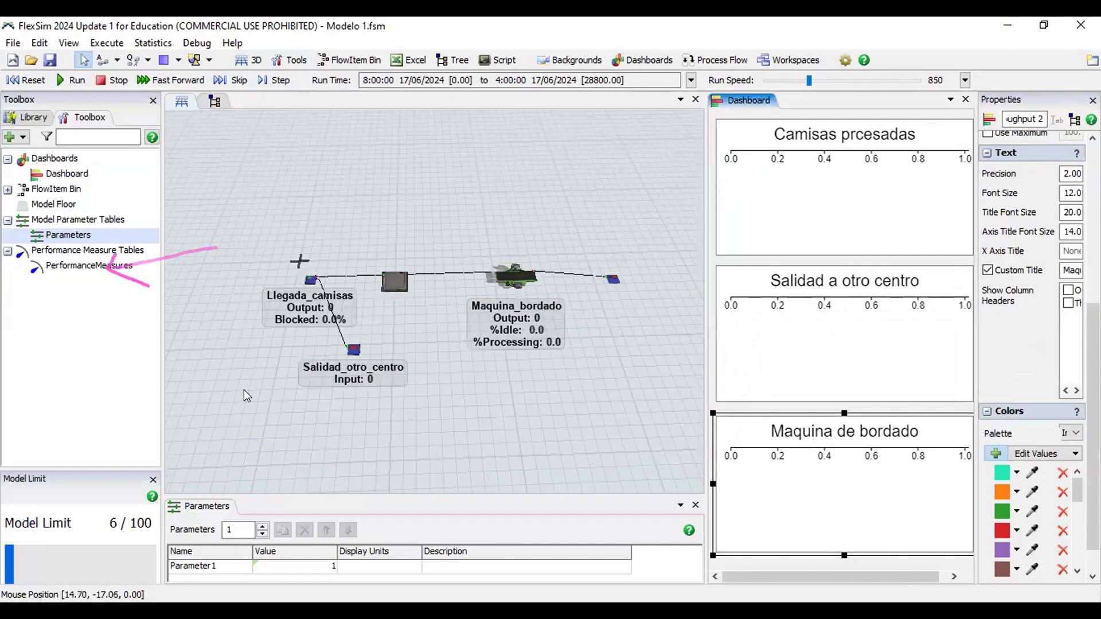
pyautogui.click(85, 265)
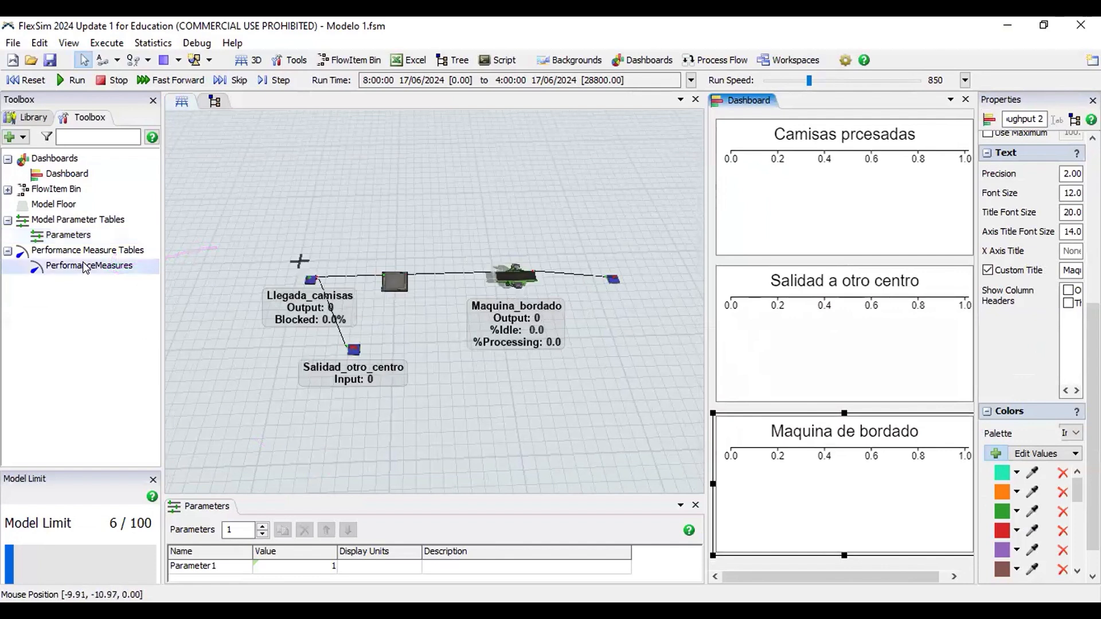
pyautogui.doubleClick(85, 266)
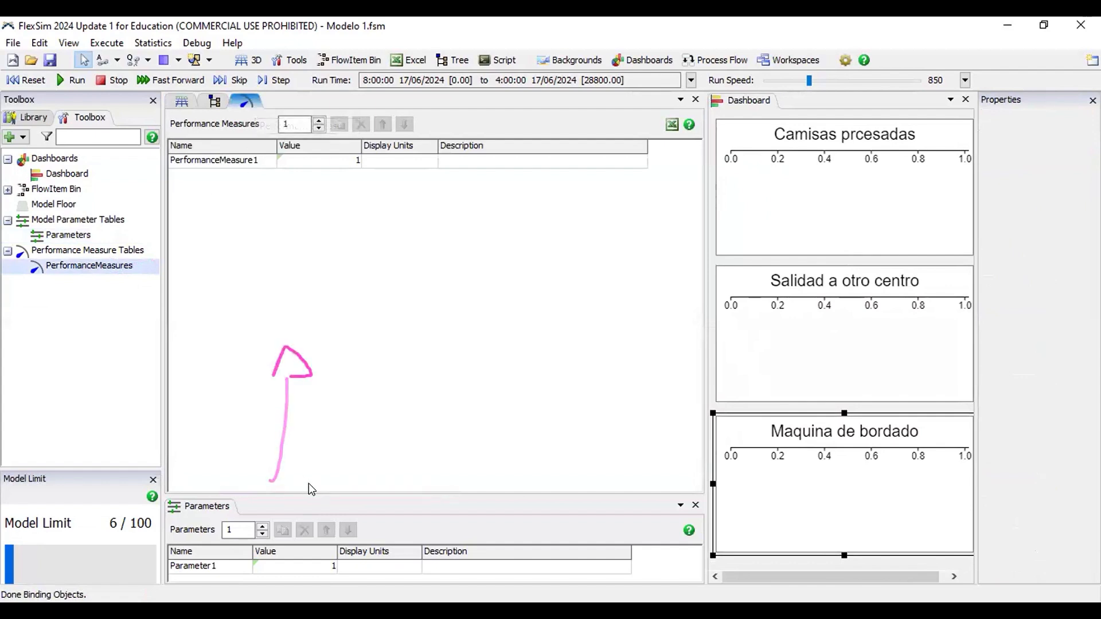
pyautogui.moveTo(320, 487); pyautogui.dragTo(316, 426)
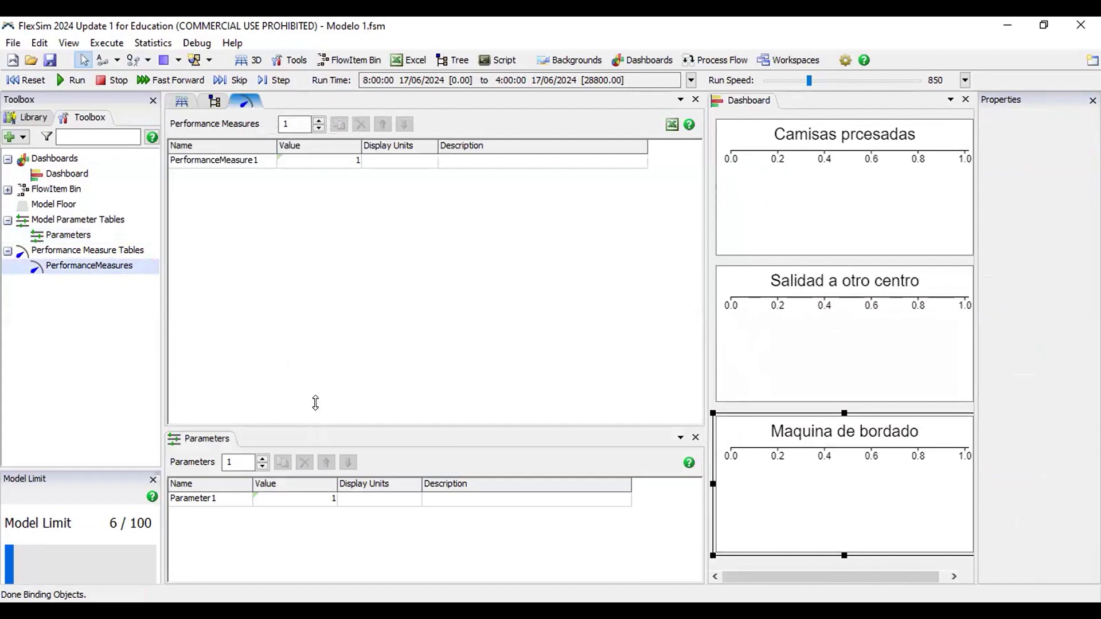
# Step: Undock the PerformanceMeasures table, bring back the 3D model view, and dock the table between the model and the Parameters table
pyautogui.moveTo(248, 100); pyautogui.dragTo(263, 148)
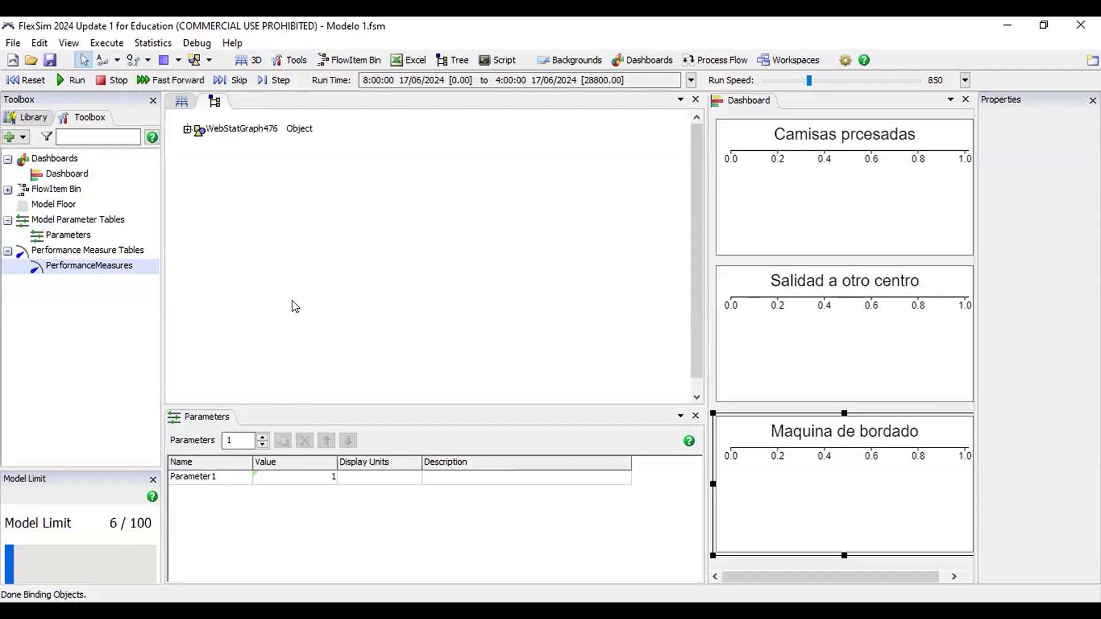
pyautogui.moveTo(232, 533); pyautogui.dragTo(252, 532)
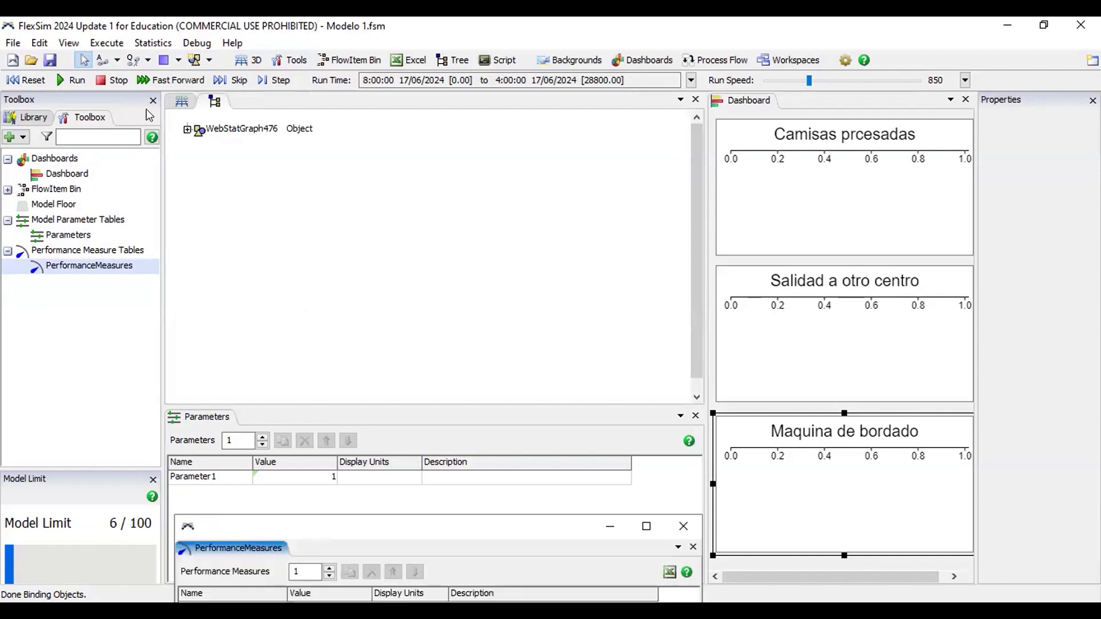
pyautogui.click(179, 105)
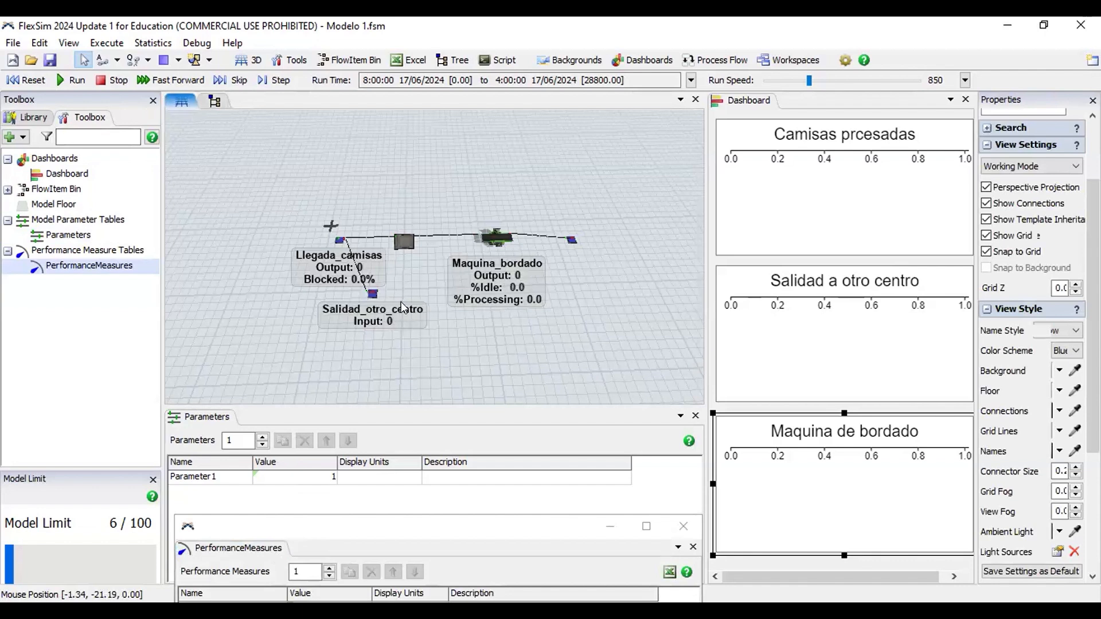
pyautogui.moveTo(400, 302); pyautogui.dragTo(419, 277)
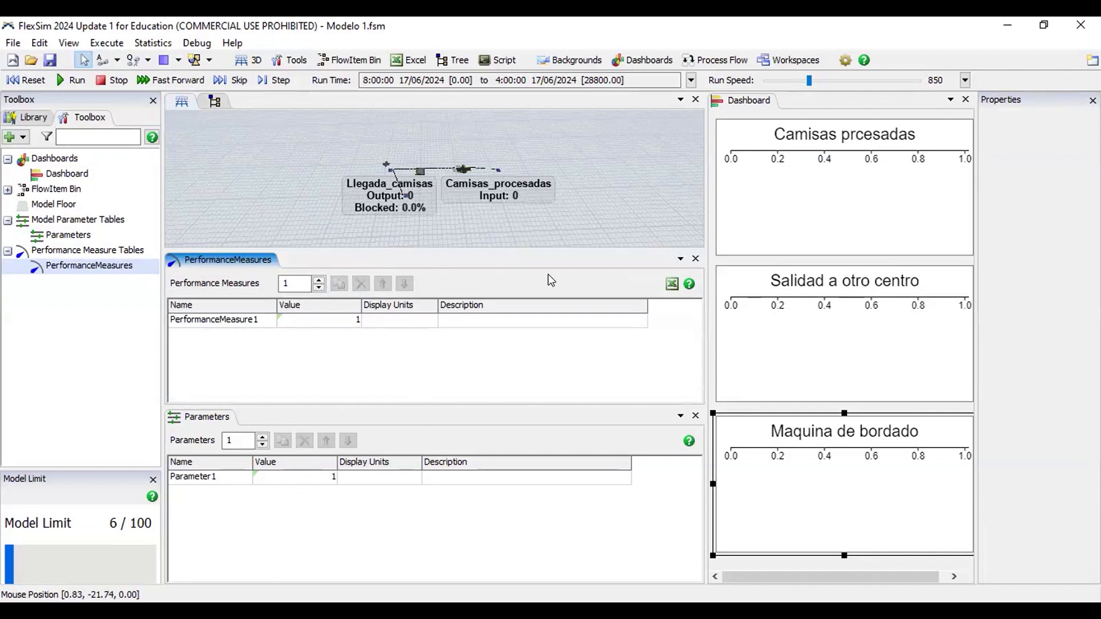
# Step: Enlarge the model view by shrinking the Parameters and PerformanceMeasures tables and slightly narrowing the dashboard
pyautogui.moveTo(628, 167); pyautogui.dragTo(608, 203)
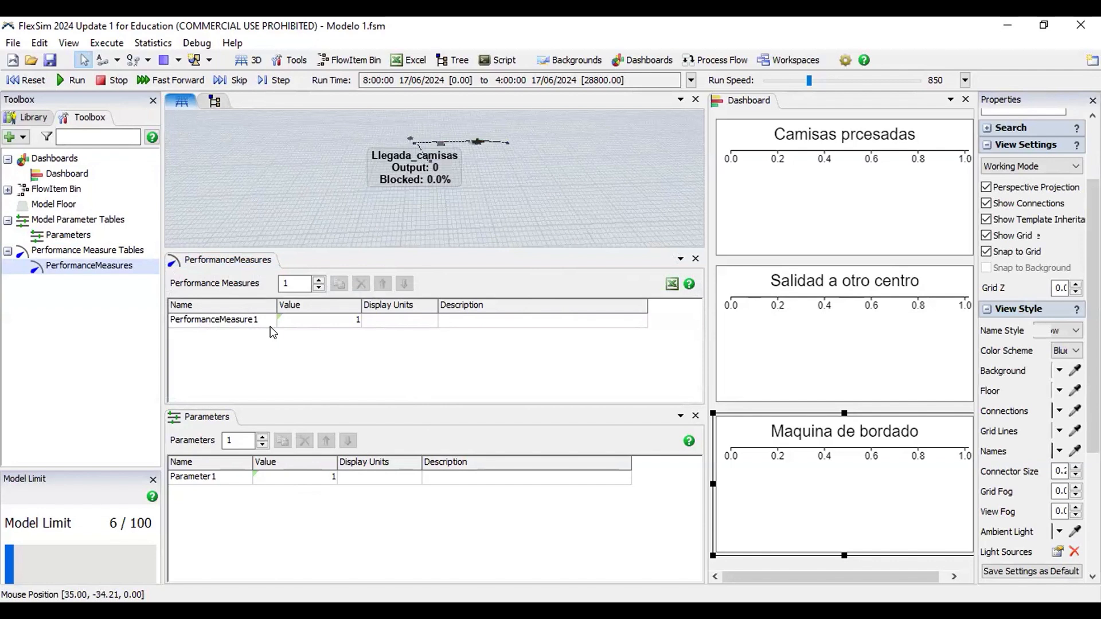
pyautogui.click(246, 321)
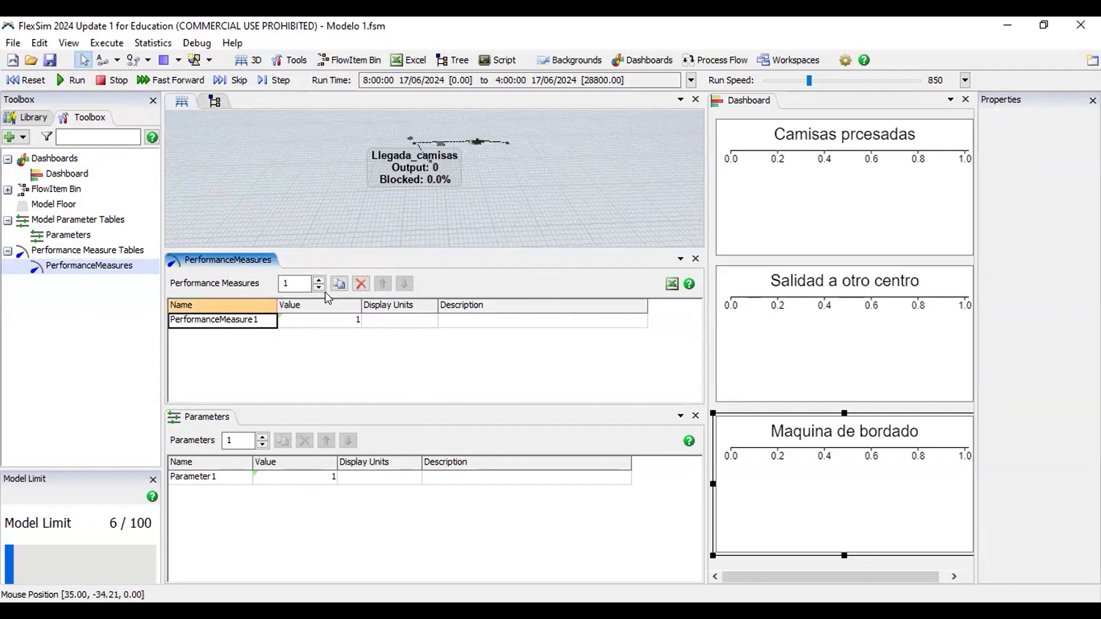
pyautogui.scroll(-4, 517, 183)
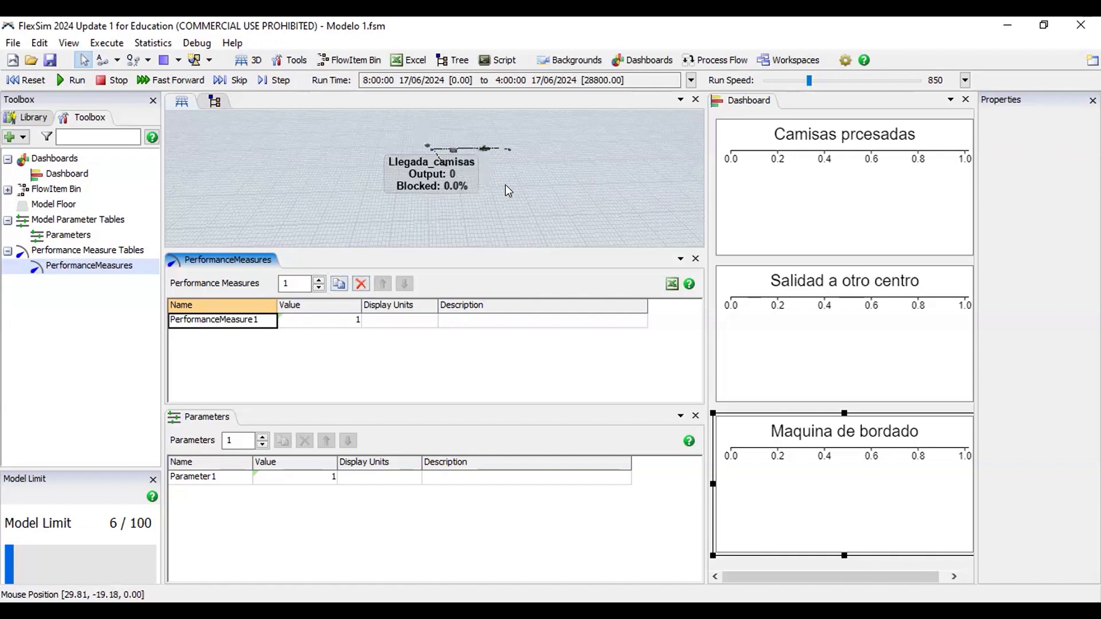
pyautogui.scroll(5, 549, 175)
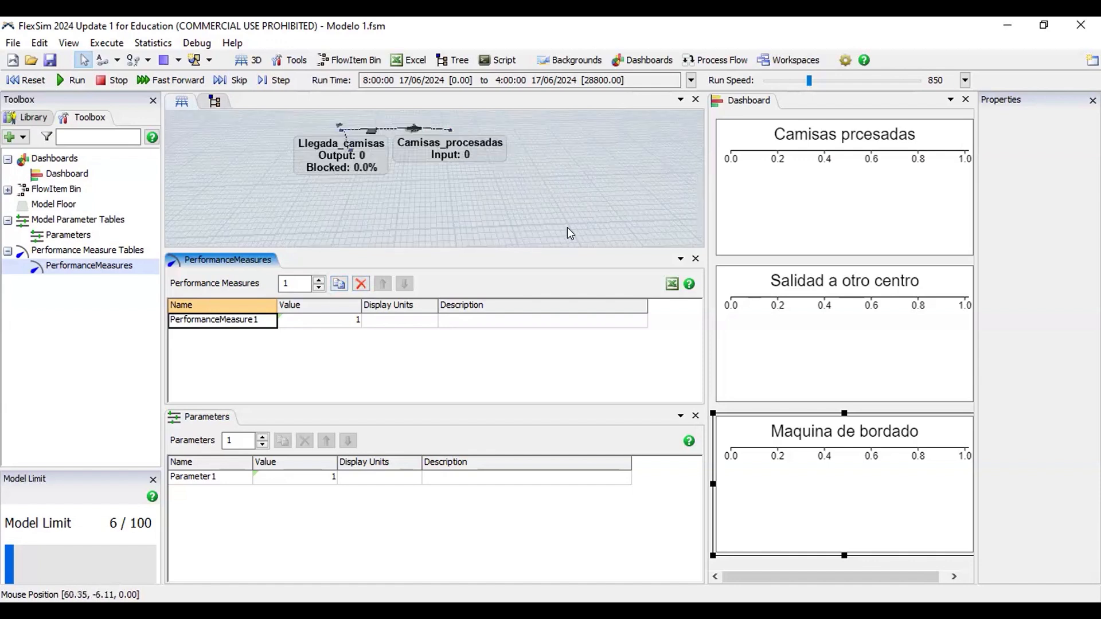
pyautogui.scroll(5, 555, 211)
pyautogui.moveTo(553, 210); pyautogui.dragTo(559, 243)
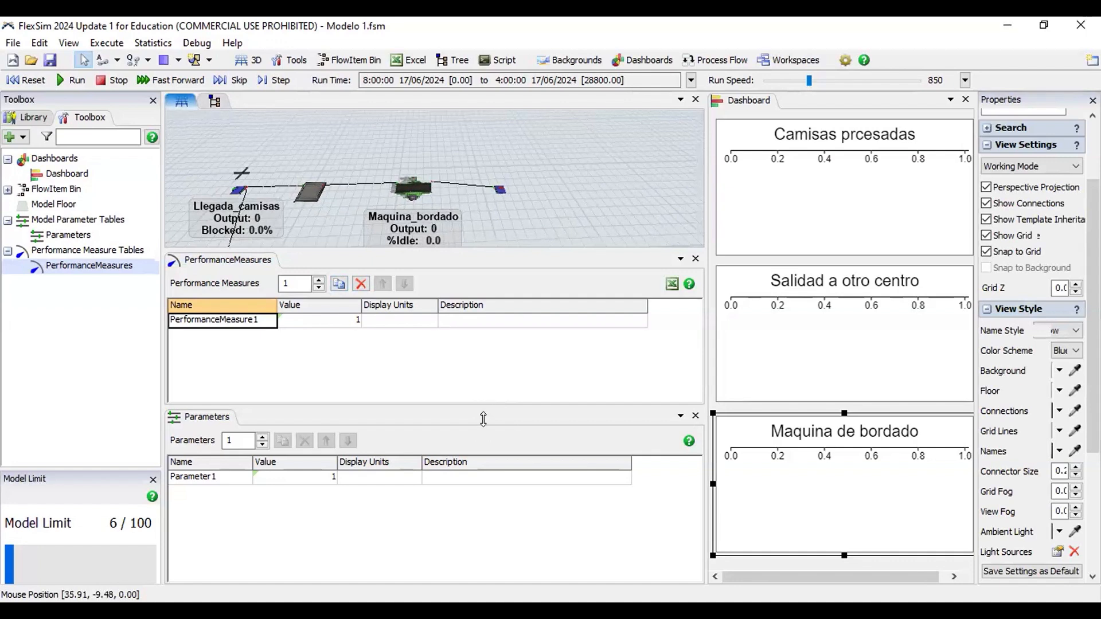
pyautogui.moveTo(479, 404); pyautogui.dragTo(479, 470)
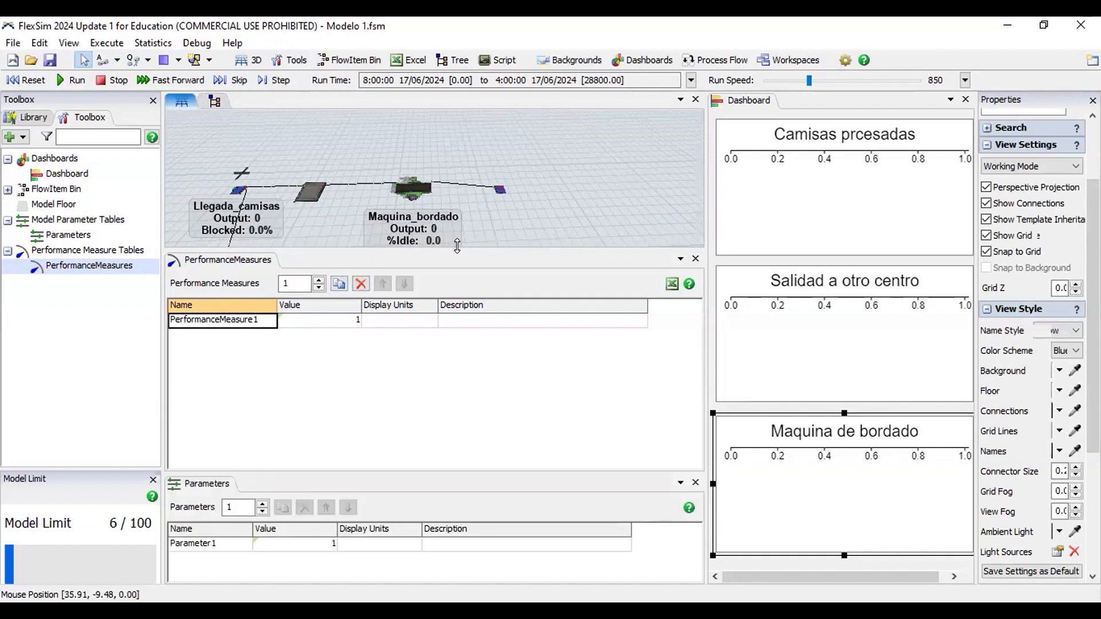
pyautogui.moveTo(457, 248); pyautogui.dragTo(460, 363)
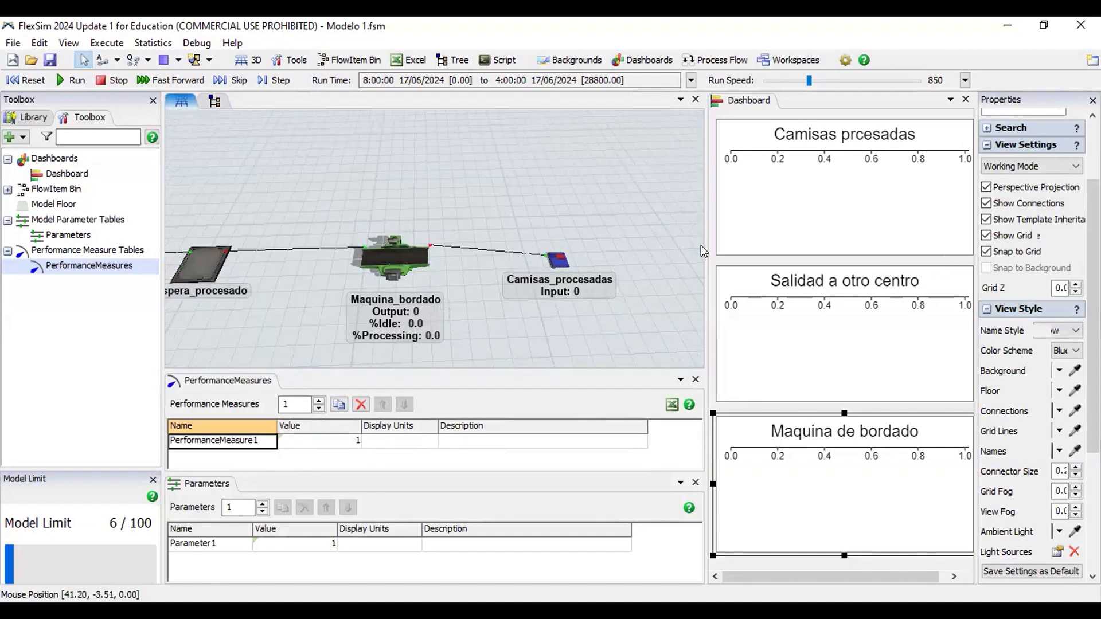
pyautogui.moveTo(706, 248); pyautogui.dragTo(728, 248)
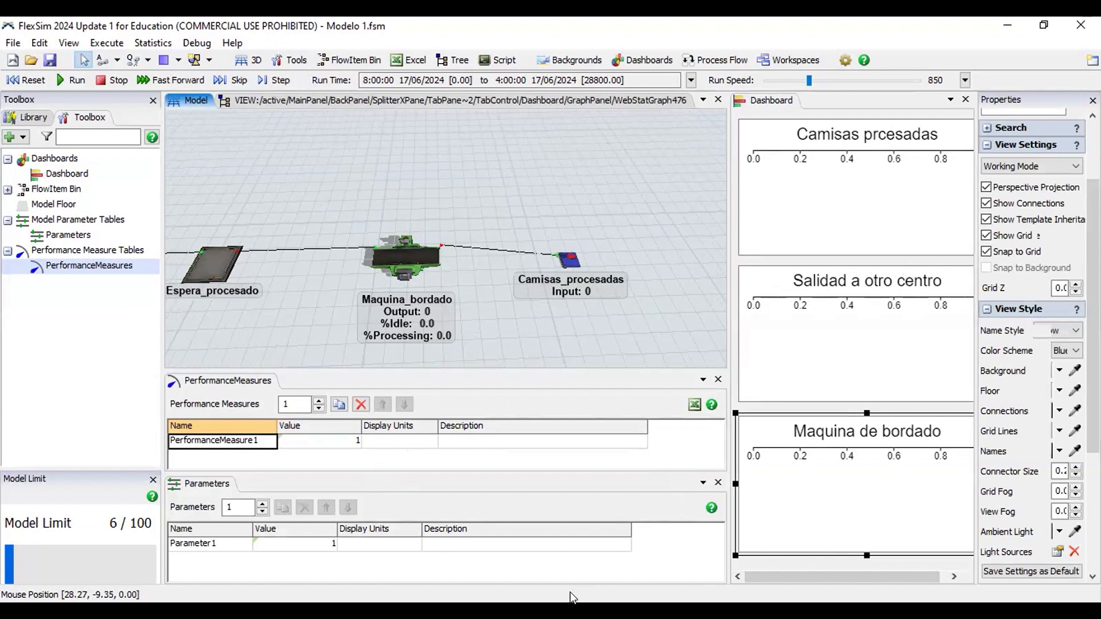
# Step: Examine the Parameter1 entry, the dashboard charts and the value of PerformanceMeasure1
pyautogui.click(204, 545)
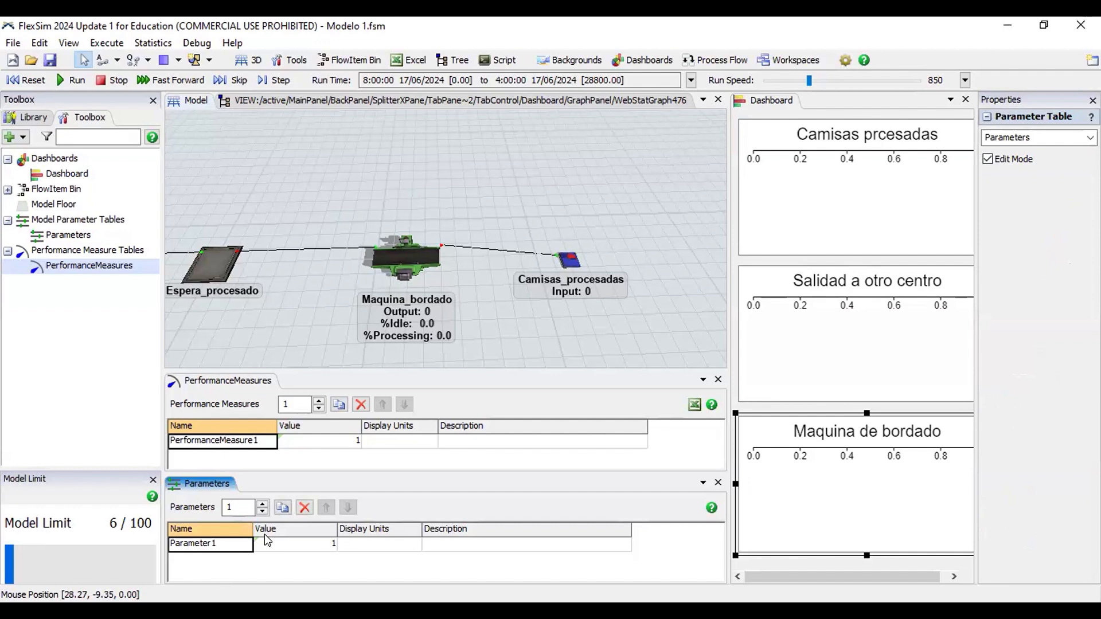
pyautogui.click(838, 358)
pyautogui.click(837, 502)
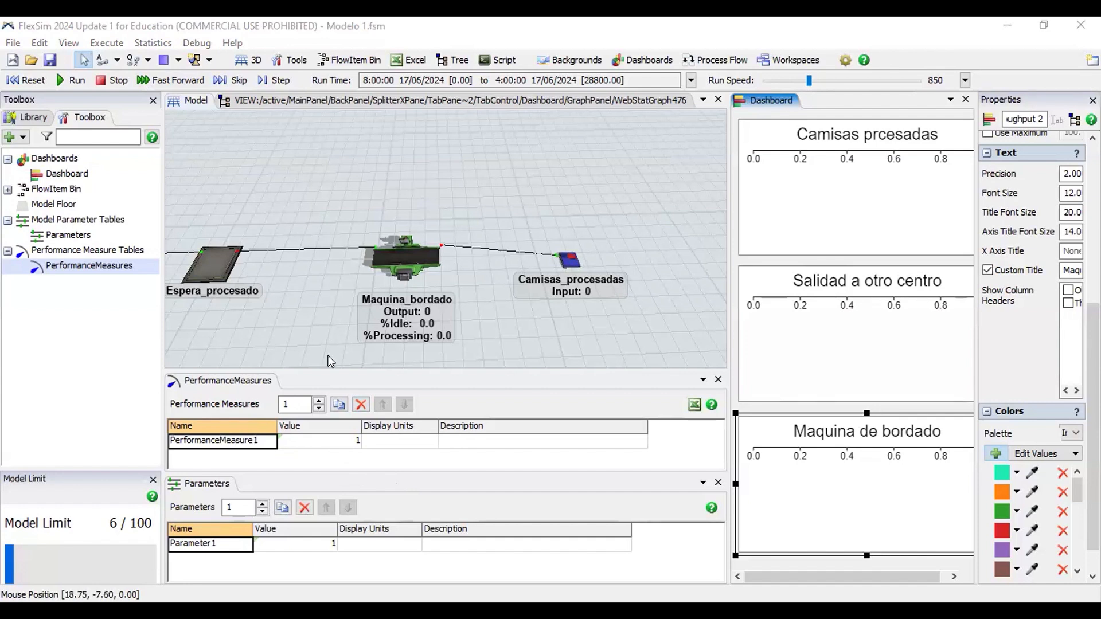
pyautogui.click(334, 441)
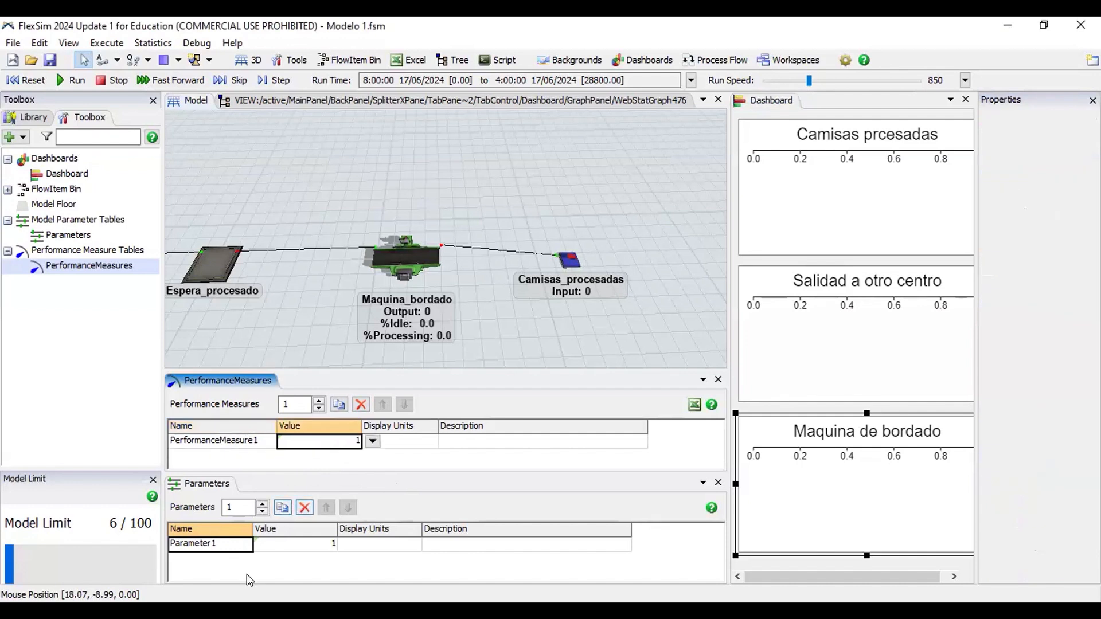
pyautogui.click(291, 541)
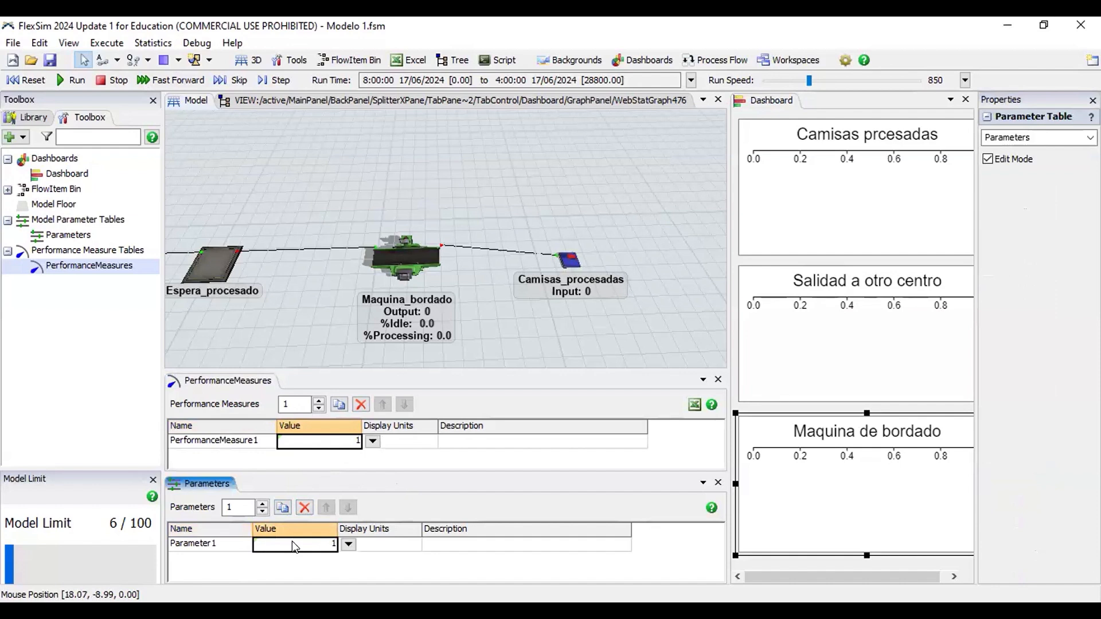
# Step: Duplicate the Parameter1 row in the Parameters table and delete the copy
pyautogui.click(216, 542)
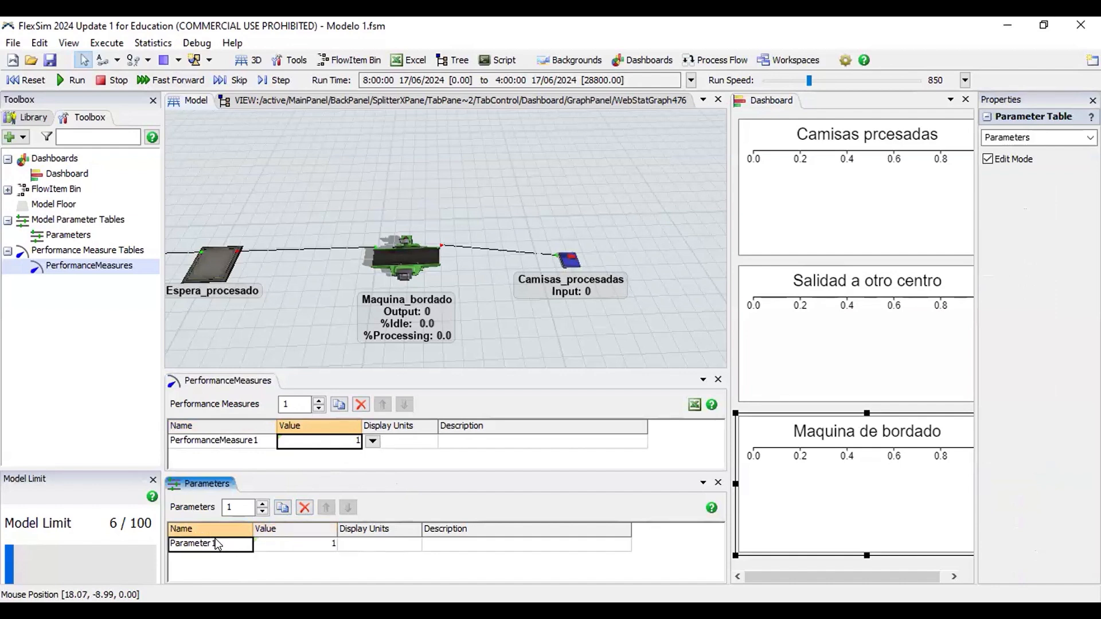
pyautogui.click(278, 507)
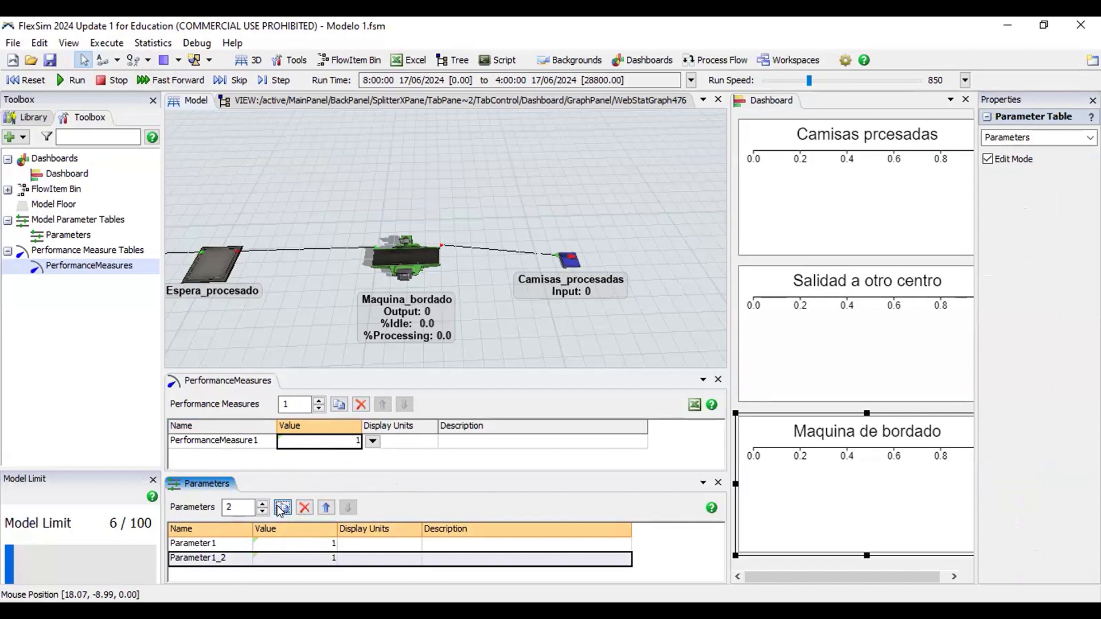
pyautogui.click(304, 507)
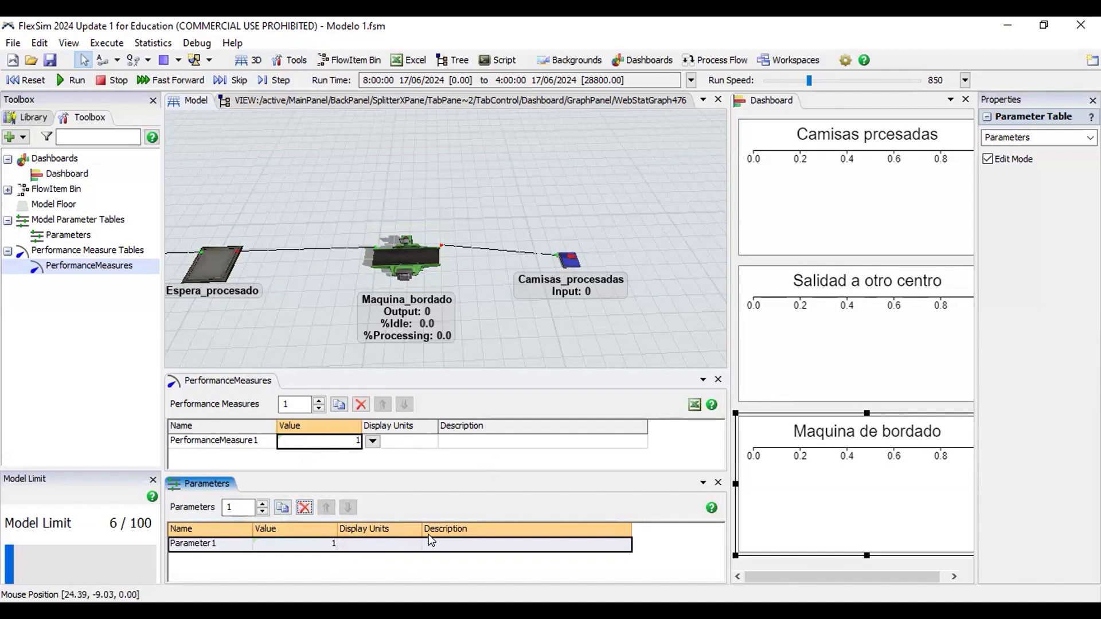
pyautogui.click(674, 528)
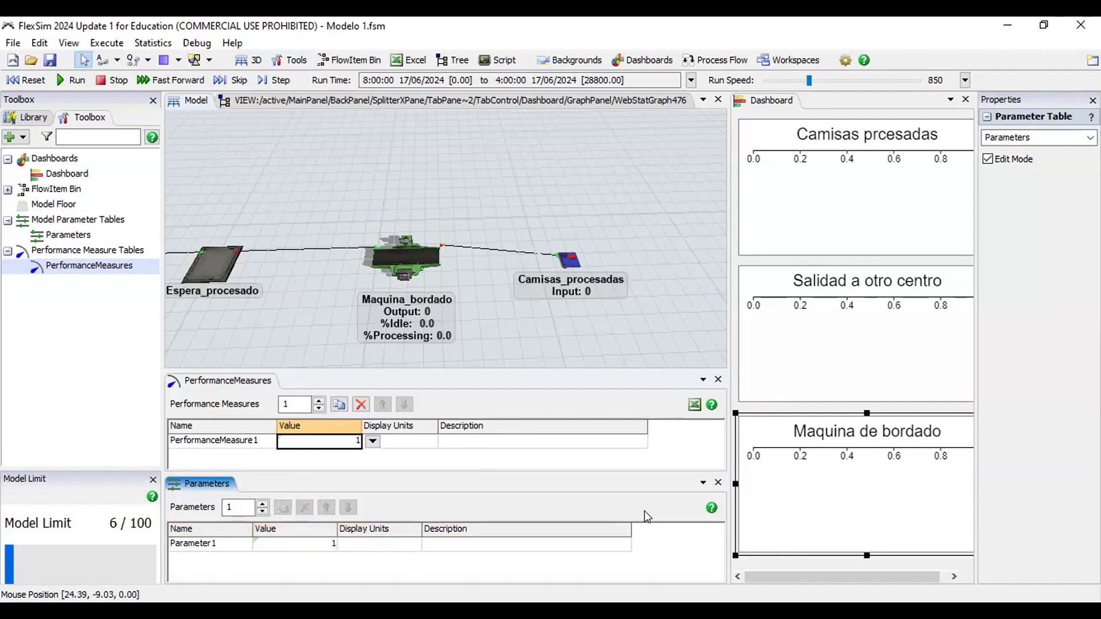
# Step: Frame the whole shirt line in the 3D model view and close the WebStatGraph476 tree view
pyautogui.click(284, 541)
pyautogui.click(213, 545)
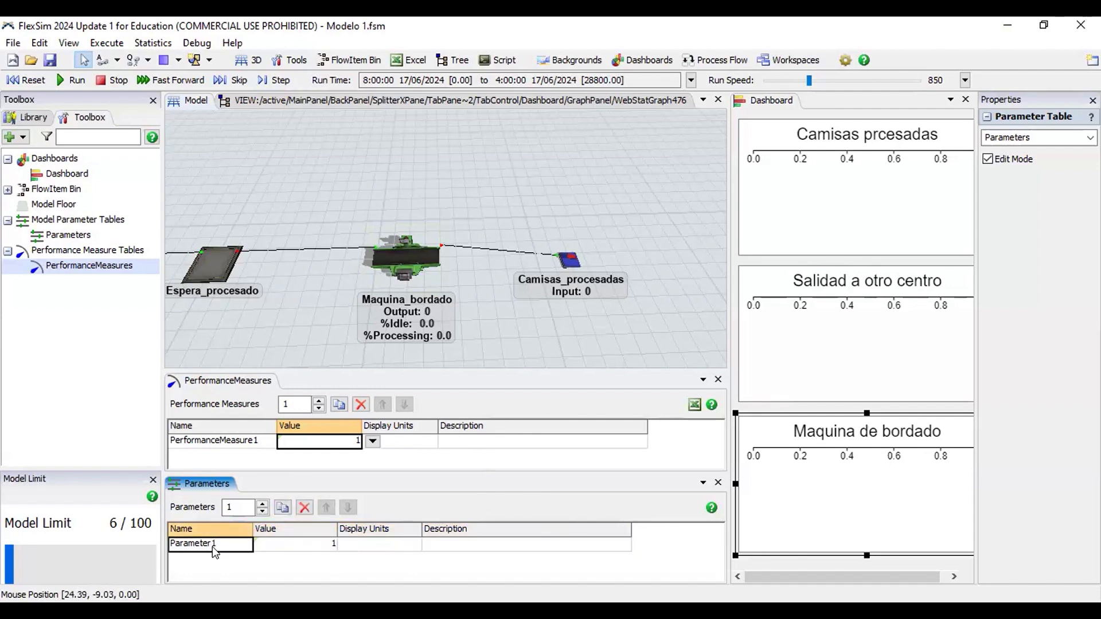
pyautogui.scroll(3, 565, 323)
pyautogui.scroll(-3, 564, 323)
pyautogui.scroll(-1, 559, 318)
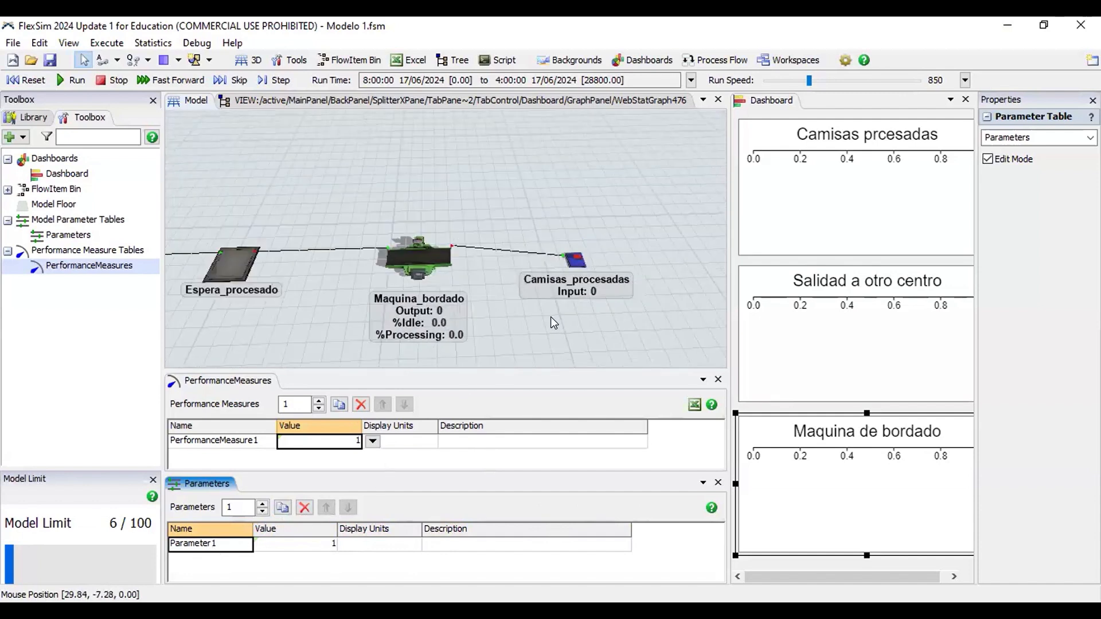
pyautogui.moveTo(583, 300); pyautogui.dragTo(544, 267)
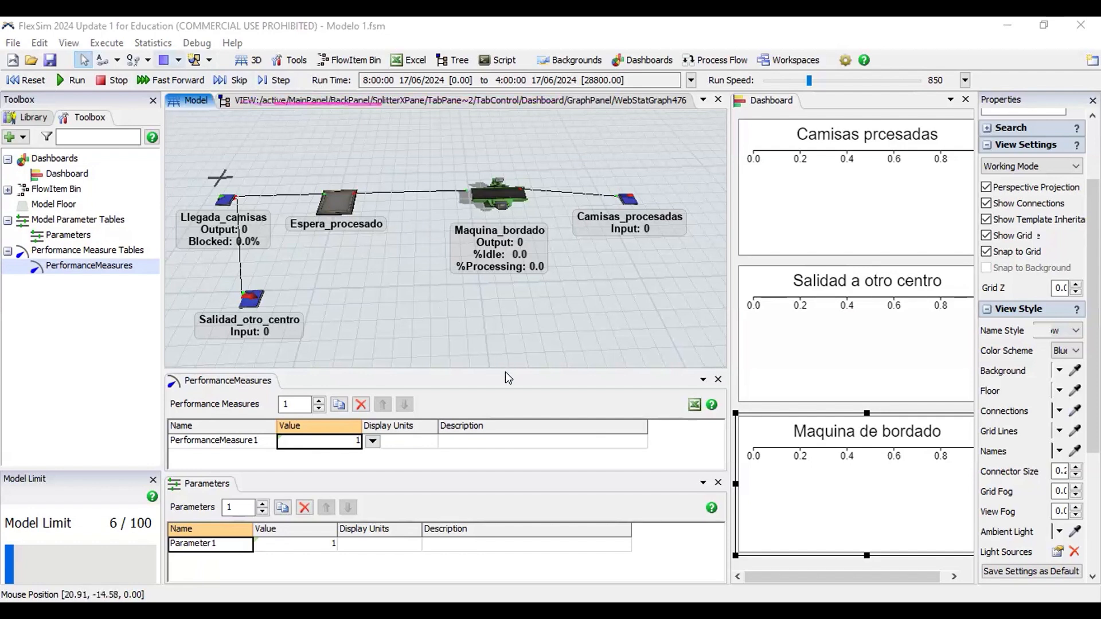
pyautogui.click(521, 98)
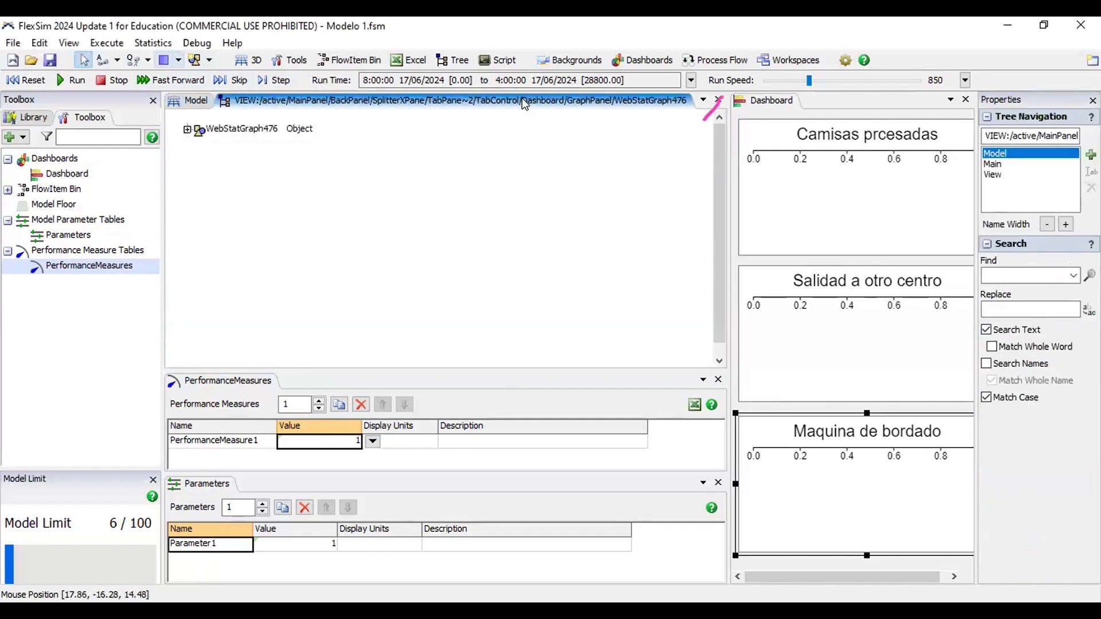
pyautogui.click(719, 101)
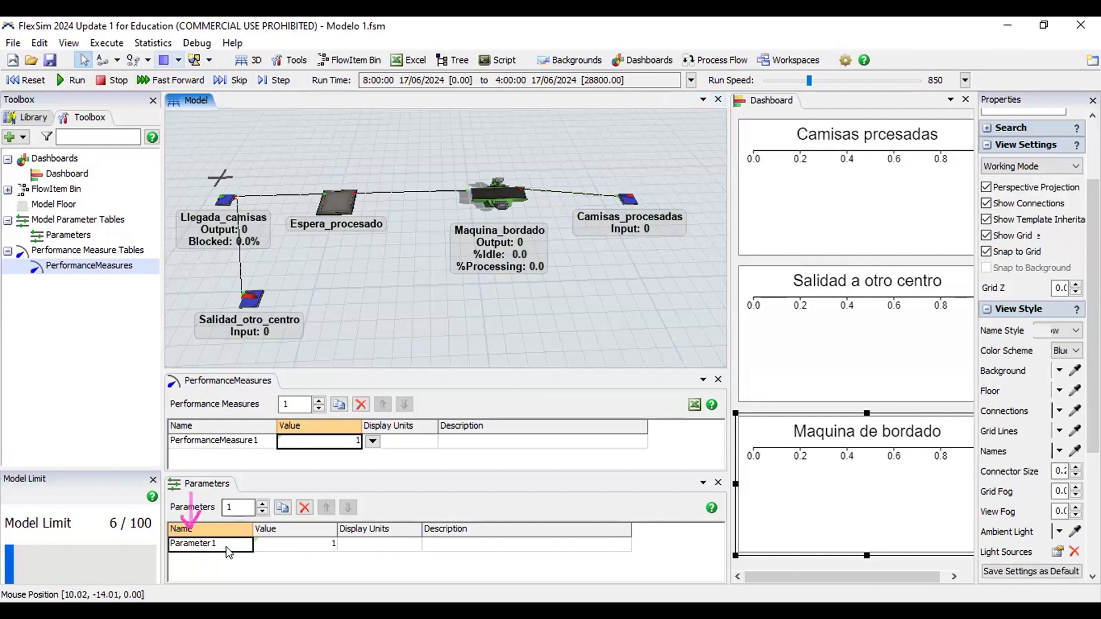
# Step: Rename Parameter1 in the Parameters table as num_maquina
pyautogui.doubleClick(200, 543)
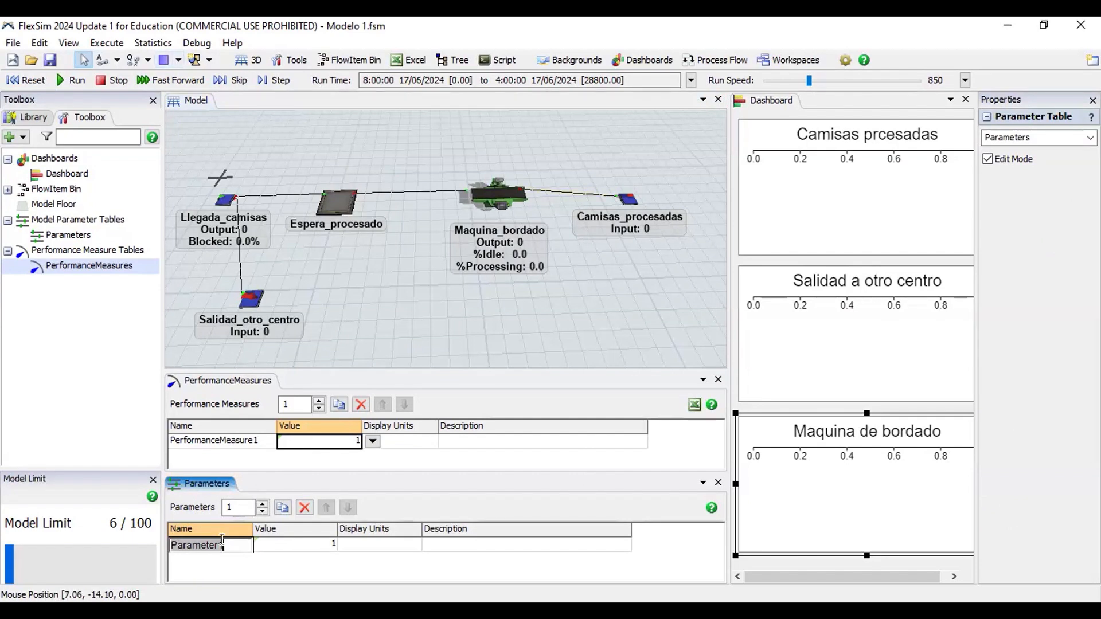
pyautogui.write('maquina')
pyautogui.press('BackSpace')
pyautogui.write('_')
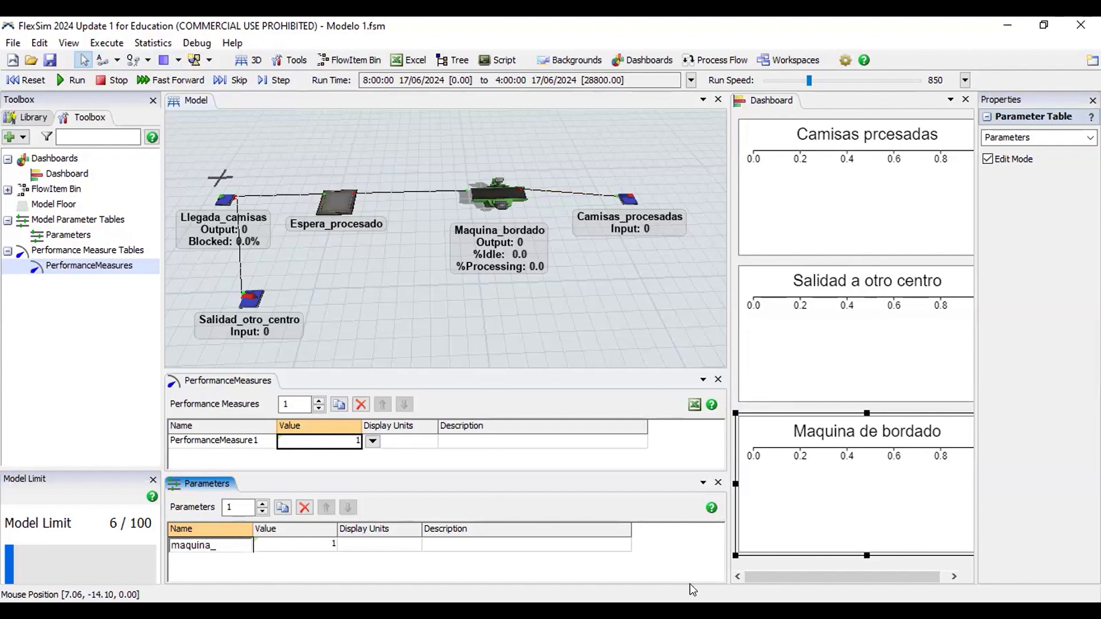
pyautogui.press('BackSpace')
pyautogui.press('BackSpace')
pyautogui.press('BackSpace')
pyautogui.press('BackSpace')
pyautogui.press('BackSpace')
pyautogui.press('BackSpace')
pyautogui.press('BackSpace')
pyautogui.press('BackSpace')
pyautogui.write('num_maquina')
# Step: Enlarge the Parameters table area to make room for the value options of num_maquina
pyautogui.click(314, 549)
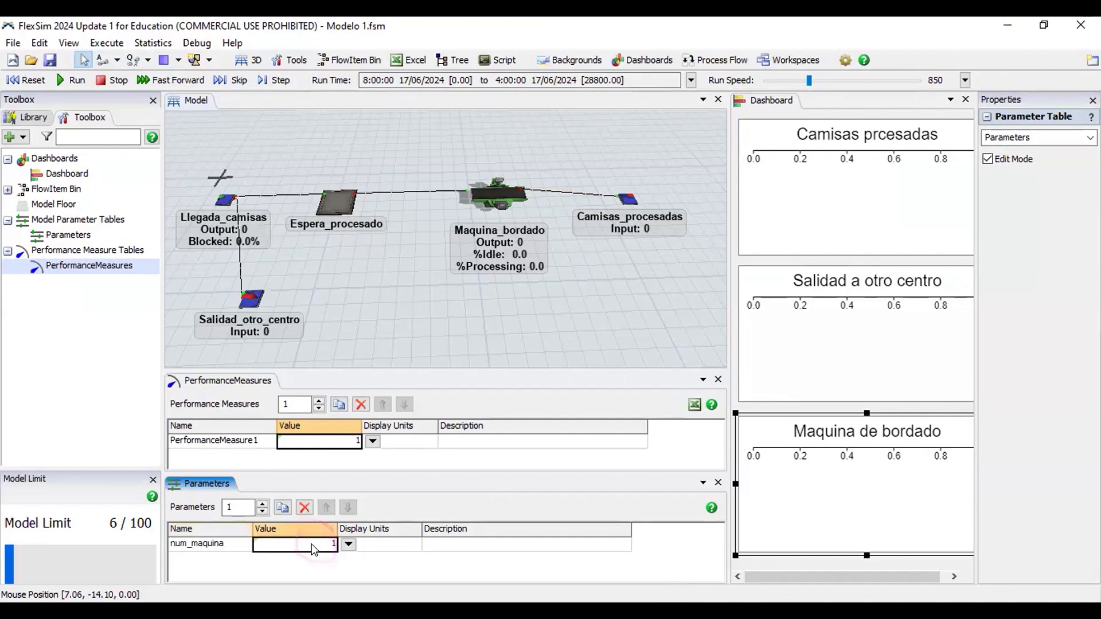
pyautogui.click(348, 545)
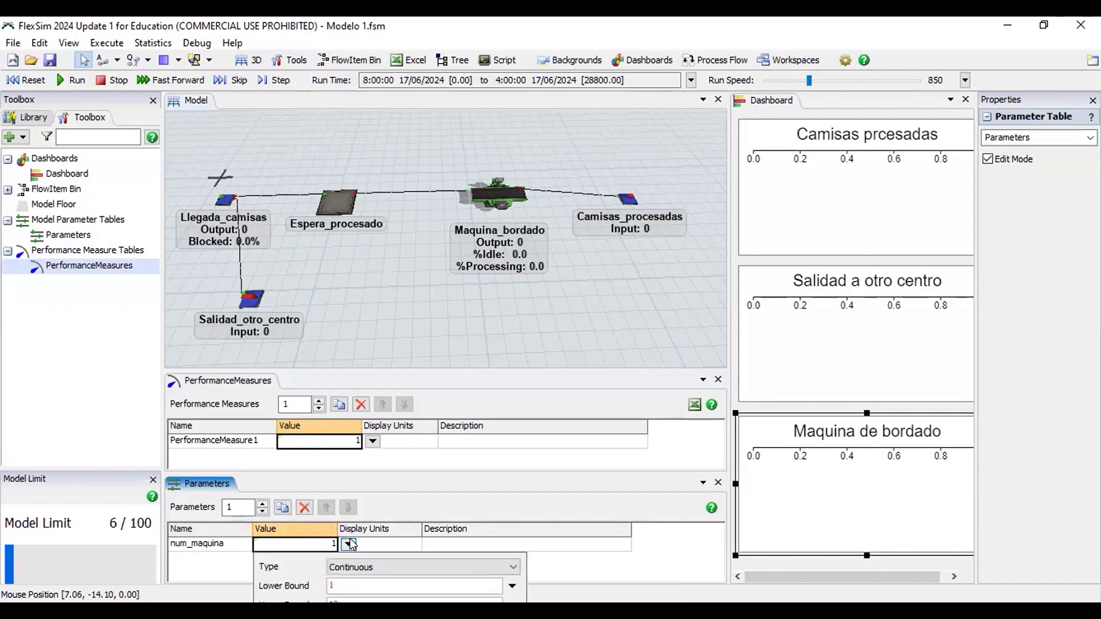
pyautogui.click(332, 545)
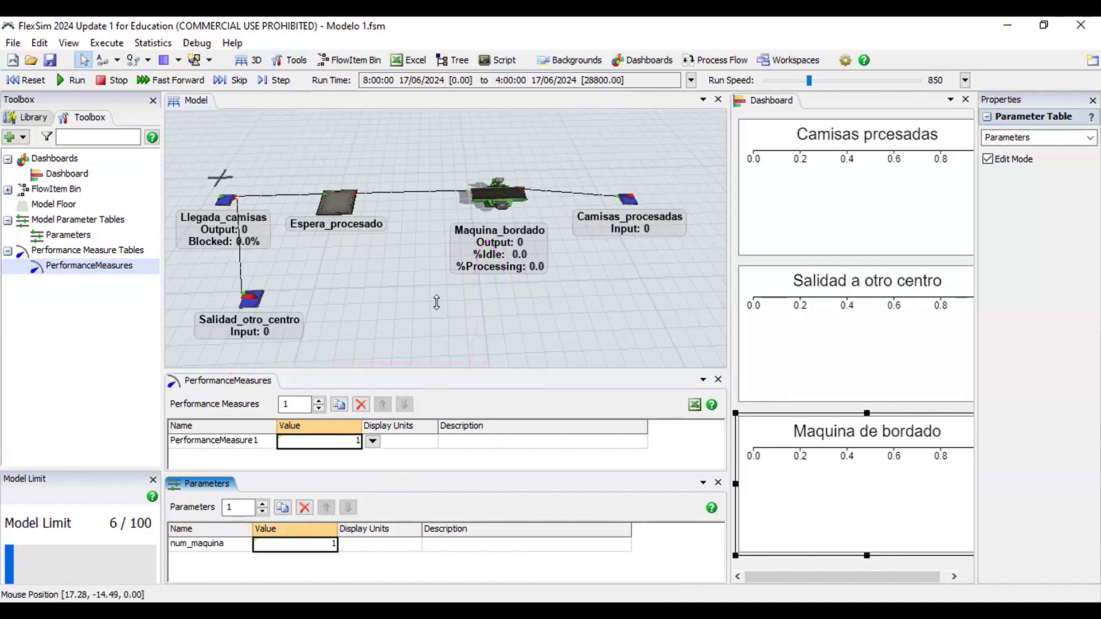
pyautogui.moveTo(420, 470); pyautogui.dragTo(420, 405)
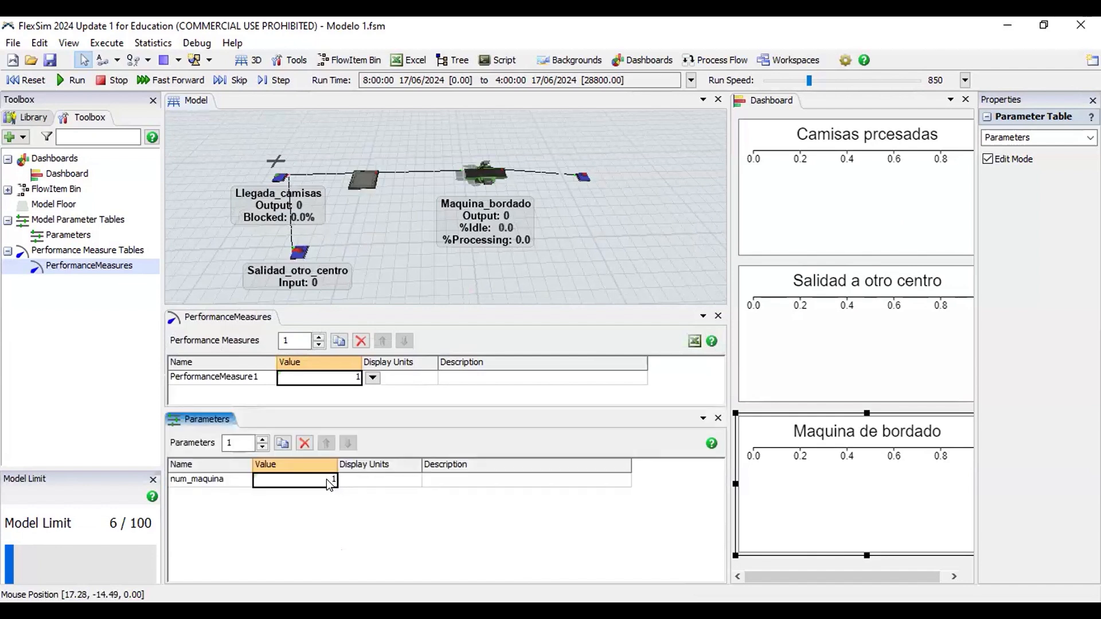
# Step: Set the num_maquina parameter's type to Integer and its upper bound to 3
pyautogui.click(347, 480)
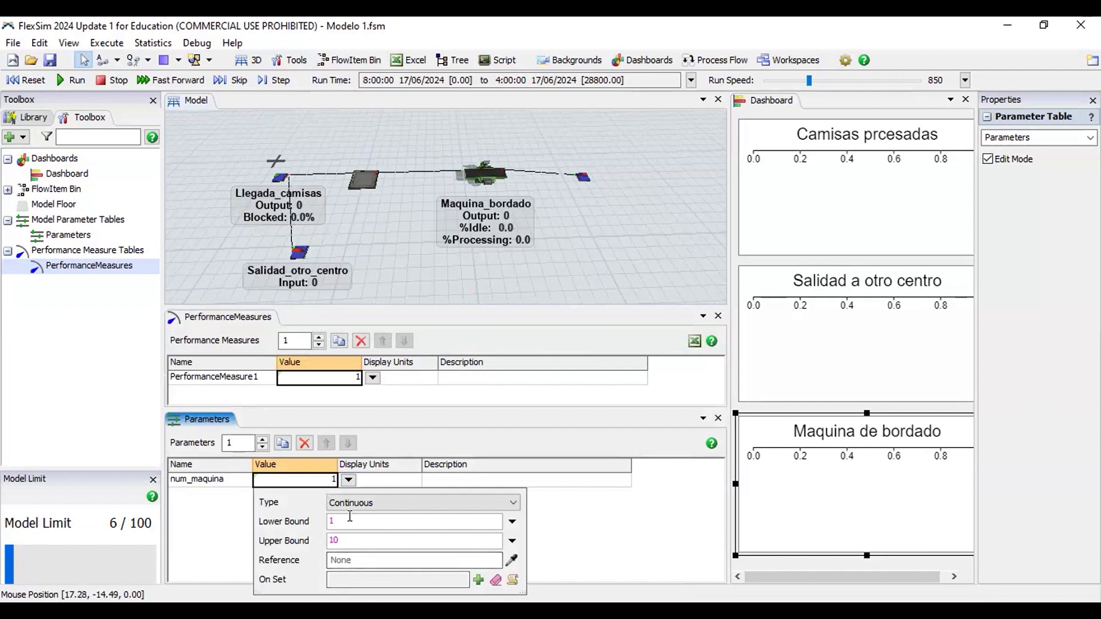
pyautogui.click(513, 503)
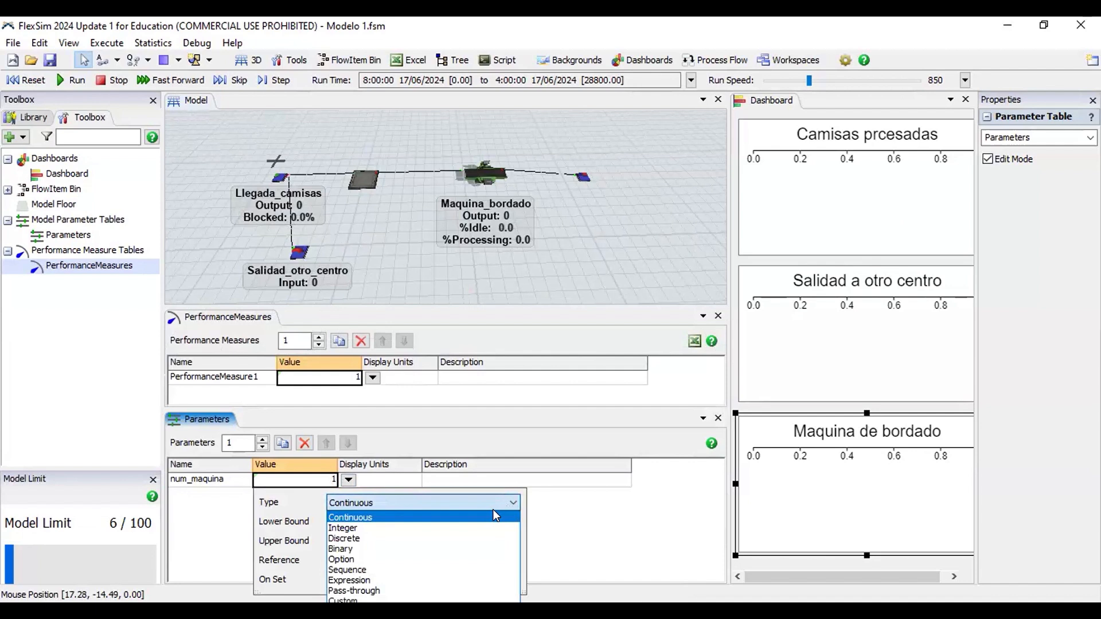
pyautogui.click(406, 528)
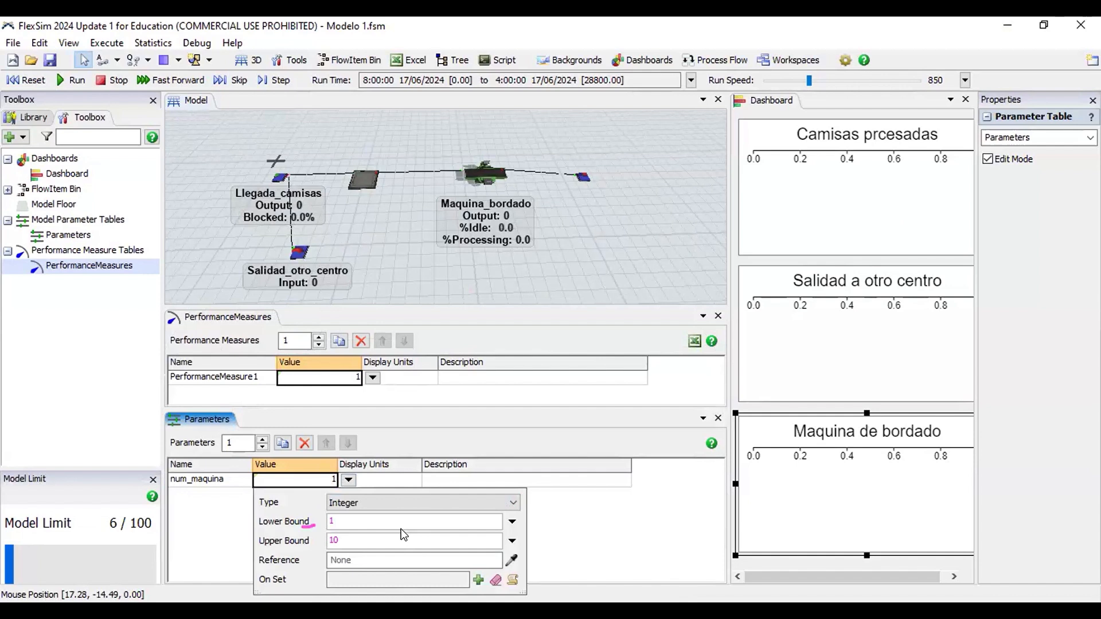
pyautogui.click(358, 540)
pyautogui.press('BackSpace')
pyautogui.press('BackSpace')
pyautogui.write('3')
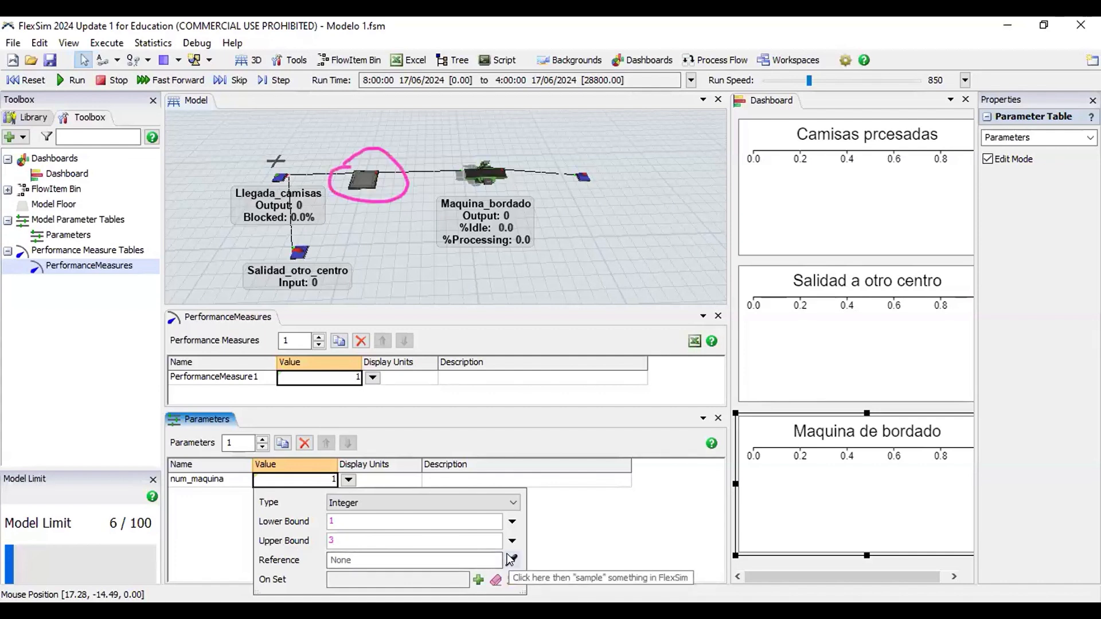
# Step: Link num_maquina to the Espera_procesado queue as its reference, using Delete and Copy Out Objects on set
pyautogui.click(510, 559)
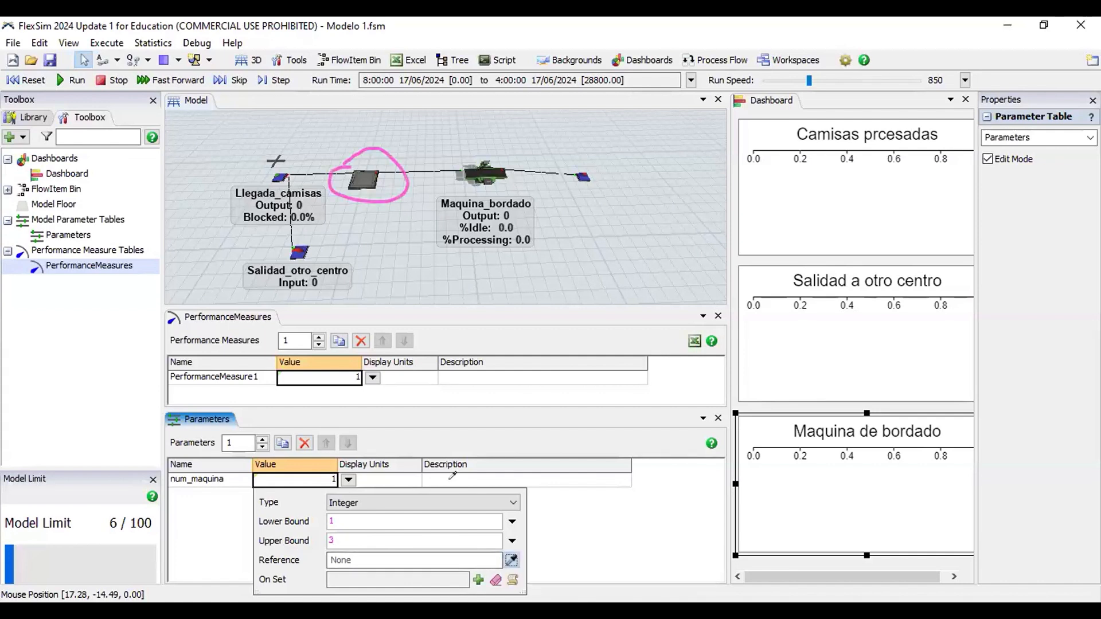
pyautogui.click(370, 176)
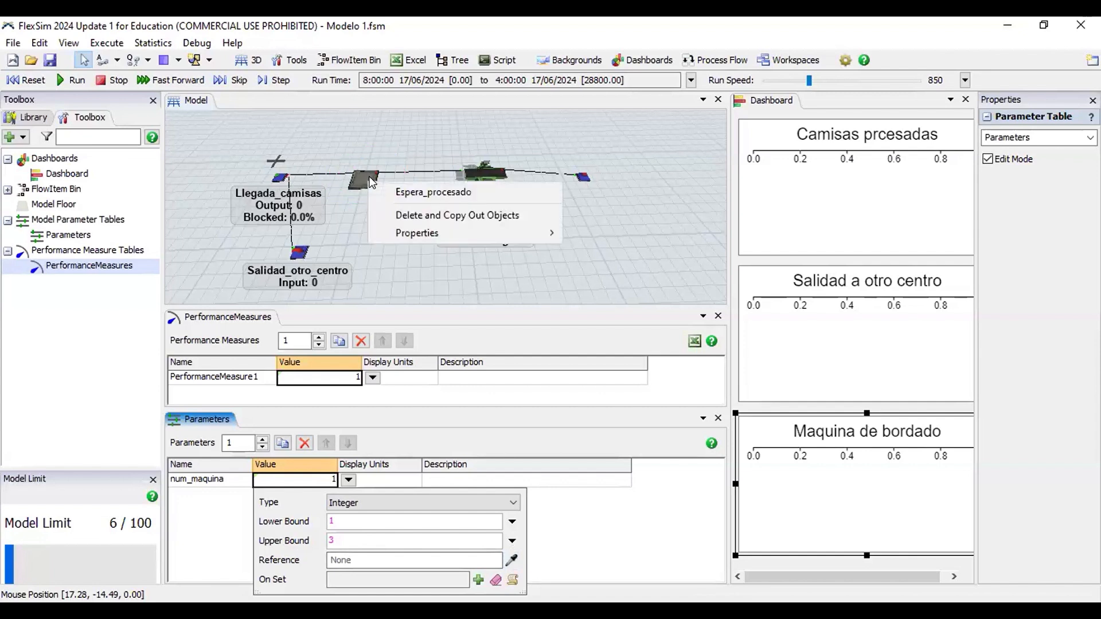
pyautogui.click(423, 216)
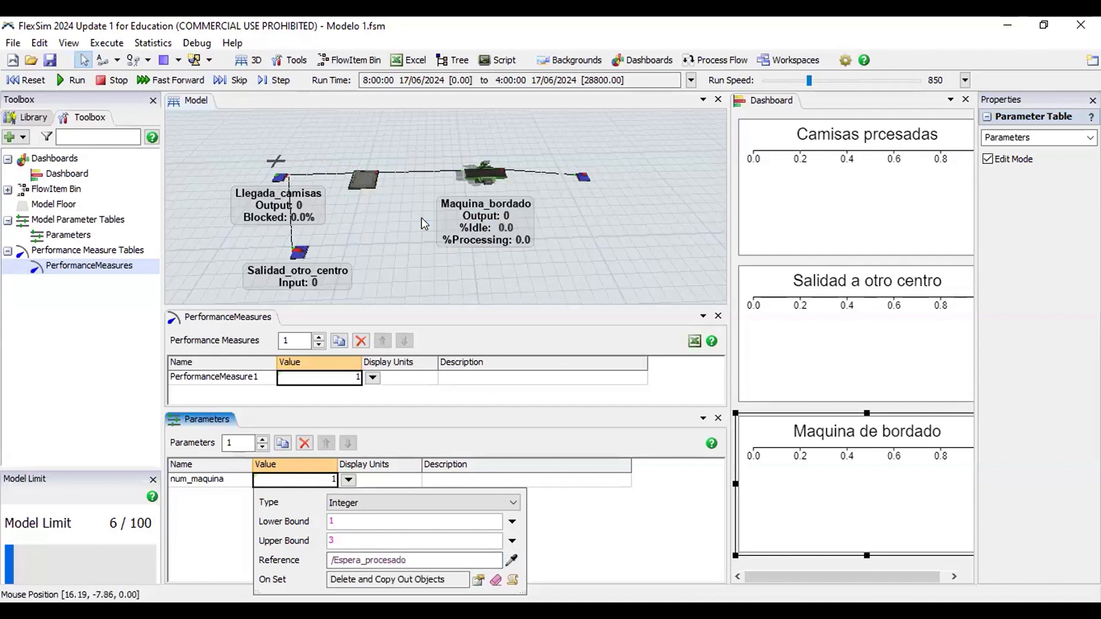
pyautogui.click(646, 527)
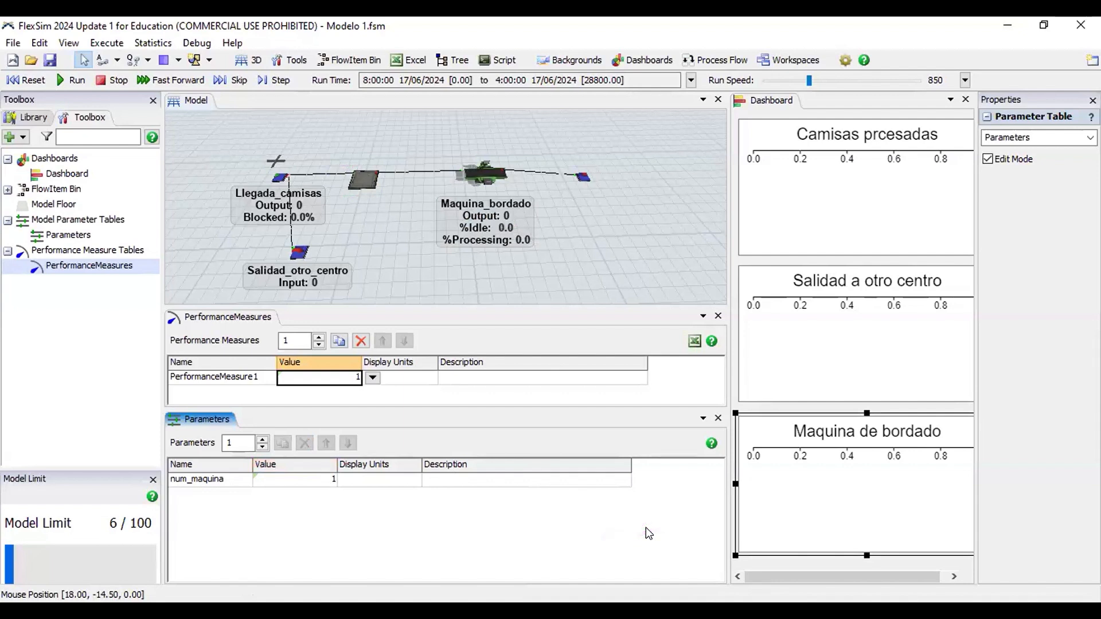
# Step: Increase the number of performance measures to 3 and enlarge the PerformanceMeasures table to fit all rows
pyautogui.moveTo(196, 380)
pyautogui.mouseDown()
pyautogui.moveTo(264, 379)
pyautogui.moveTo(267, 325)
pyautogui.mouseUp()
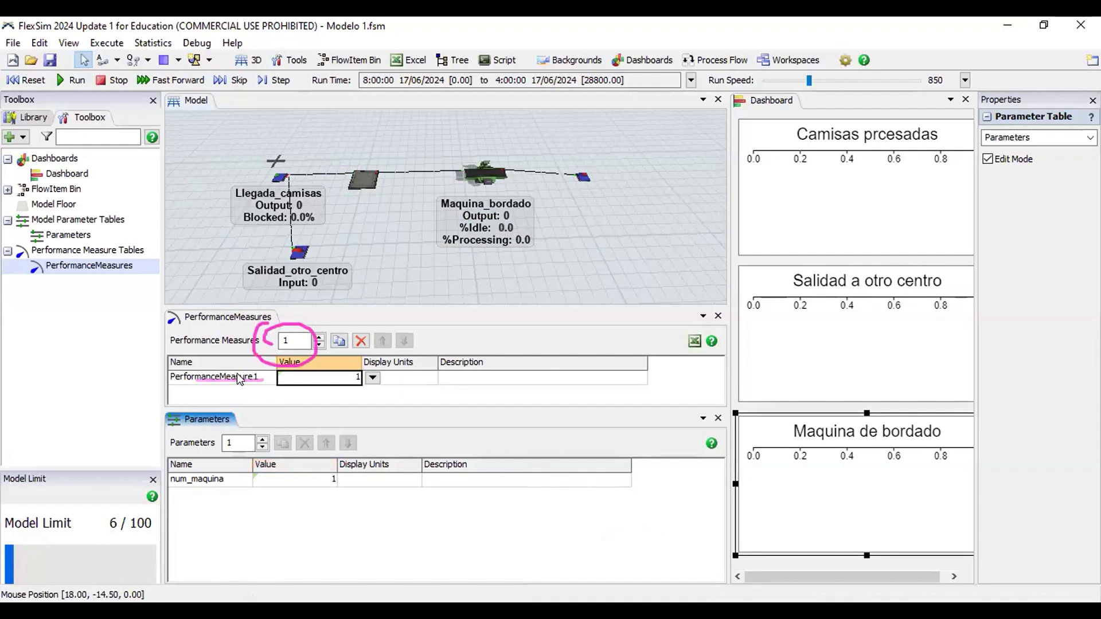
pyautogui.moveTo(376, 296); pyautogui.dragTo(378, 352)
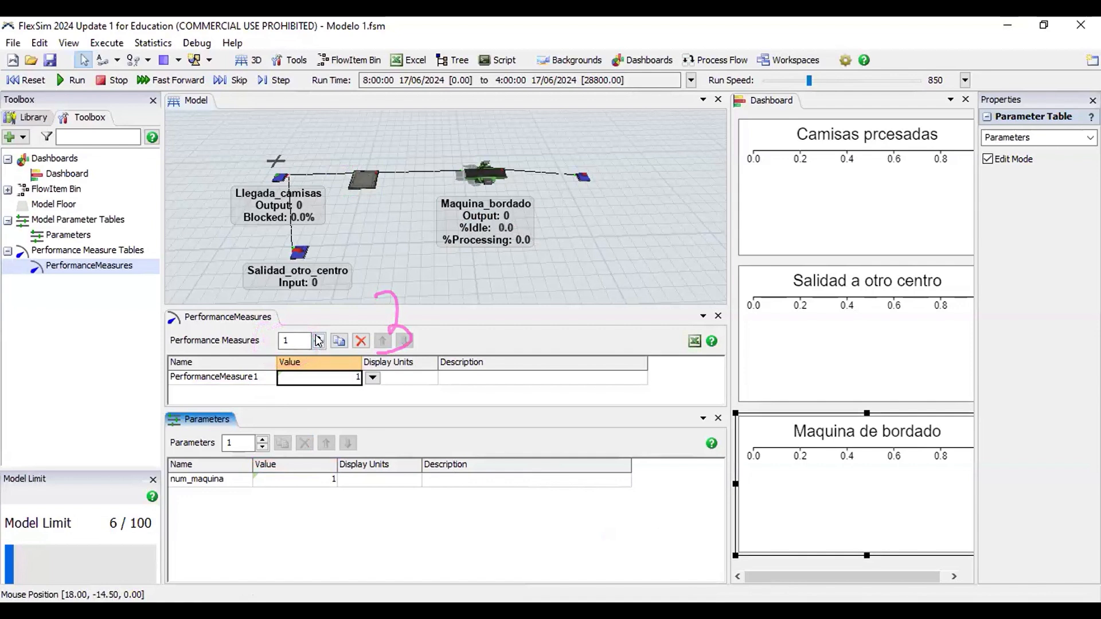
pyautogui.click(318, 338)
pyautogui.click(318, 338)
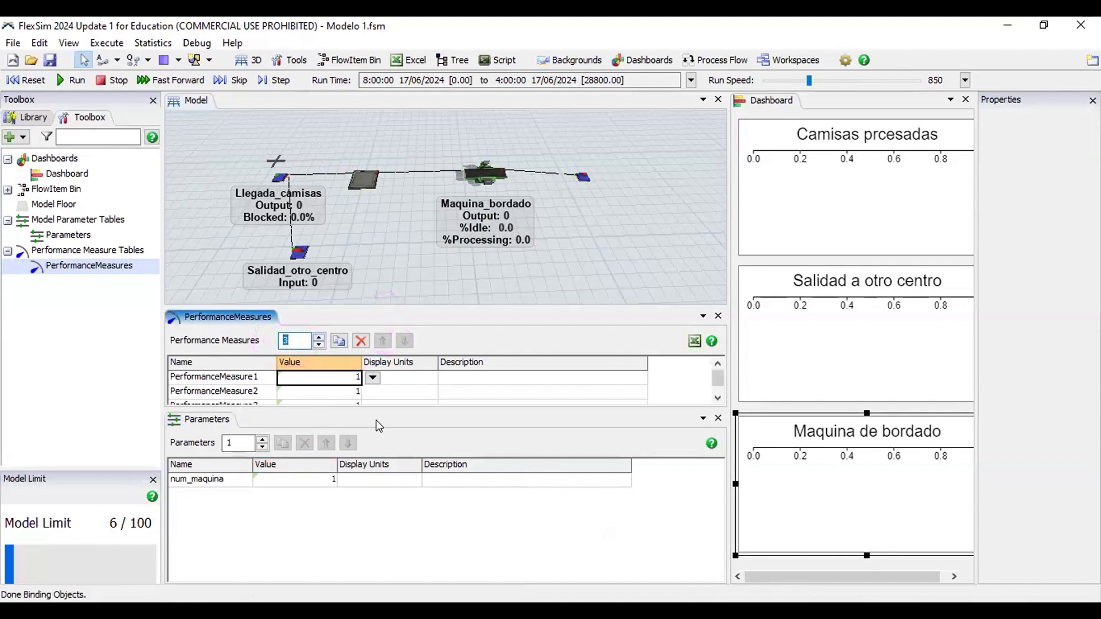
pyautogui.moveTo(396, 411); pyautogui.dragTo(394, 442)
# Step: Rename PerformanceMeasure1 as Camisas_Procesadas
pyautogui.doubleClick(240, 379)
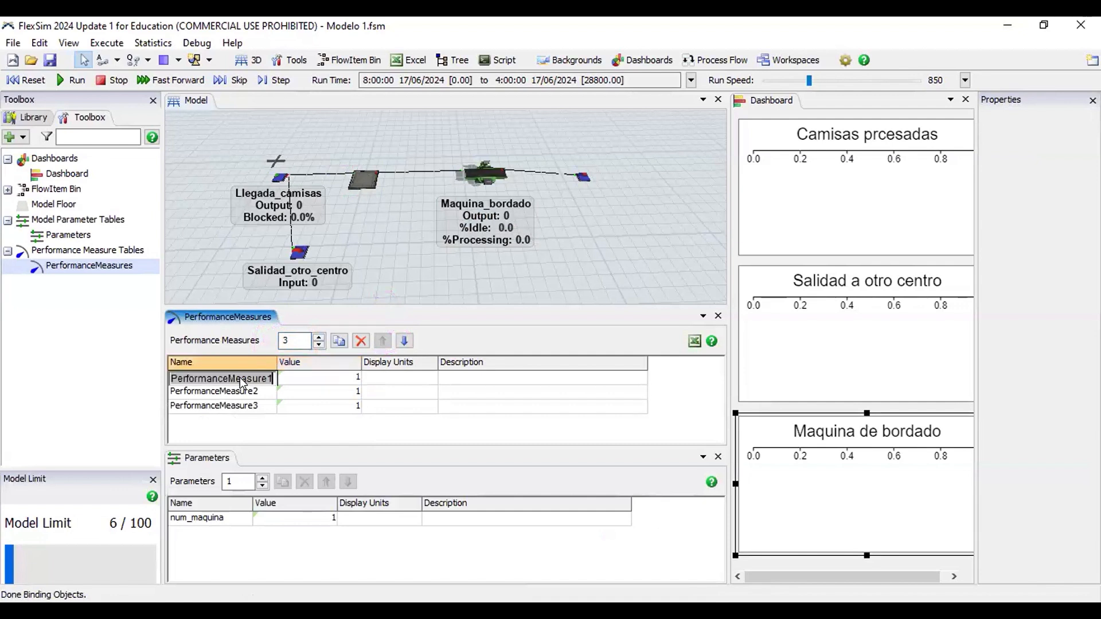
pyautogui.write('camisas')
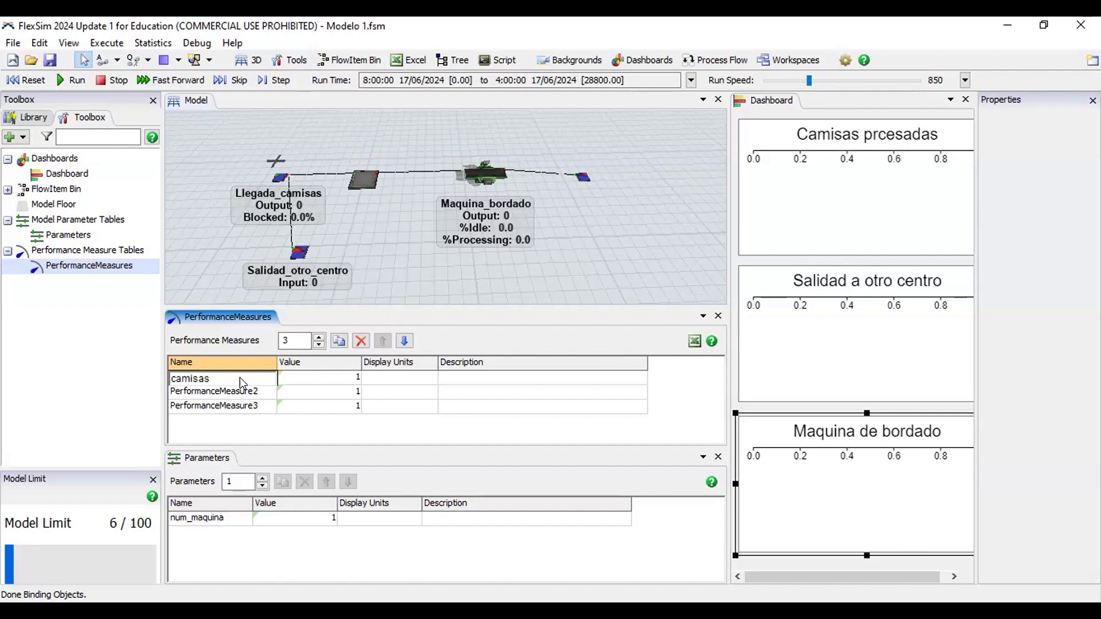
pyautogui.write('_prcesadas')
pyautogui.press('BackSpace')
pyautogui.press('BackSpace')
pyautogui.press('BackSpace')
pyautogui.press('BackSpace')
pyautogui.press('BackSpace')
pyautogui.press('BackSpace')
pyautogui.press('BackSpace')
pyautogui.press('BackSpace')
pyautogui.press('BackSpace')
pyautogui.press('BackSpace')
pyautogui.press('BackSpace')
pyautogui.press('BackSpace')
pyautogui.press('BackSpace')
pyautogui.press('BackSpace')
pyautogui.press('BackSpace')
pyautogui.press('BackSpace')
pyautogui.press('BackSpace')
pyautogui.write('Camisas_Procesadas')
# Step: Rename PerformanceMeasure2 as Camisas_no_pro
pyautogui.doubleClick(235, 395)
pyautogui.write('Camisas')
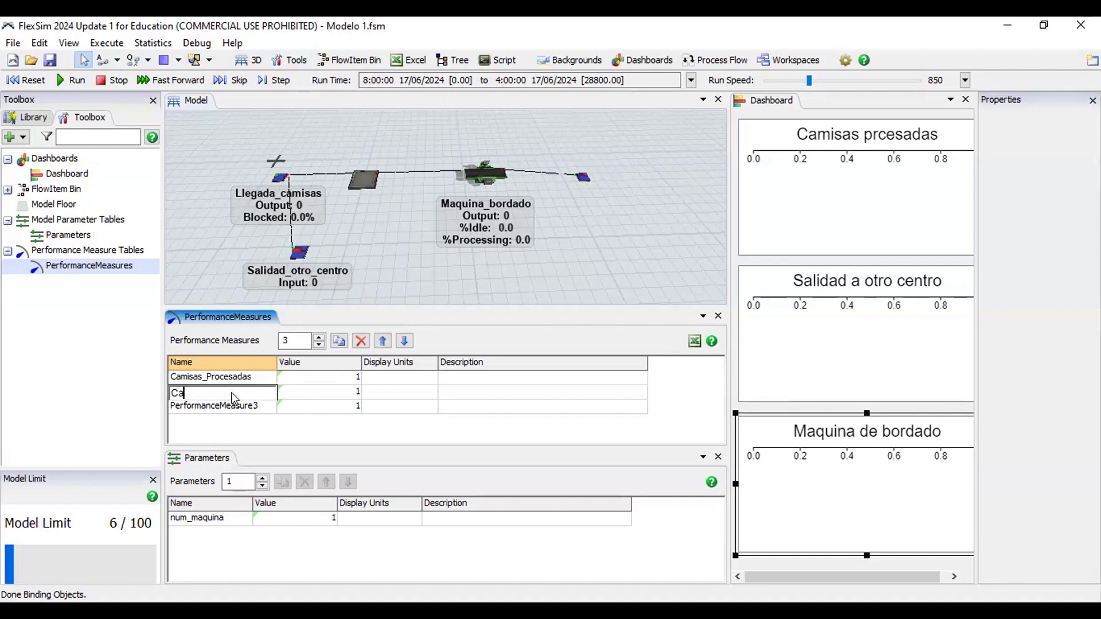
pyautogui.write('_no_pro')
# Step: Rename PerformanceMeasure3 as Utilizacion_maqui
pyautogui.click(228, 408)
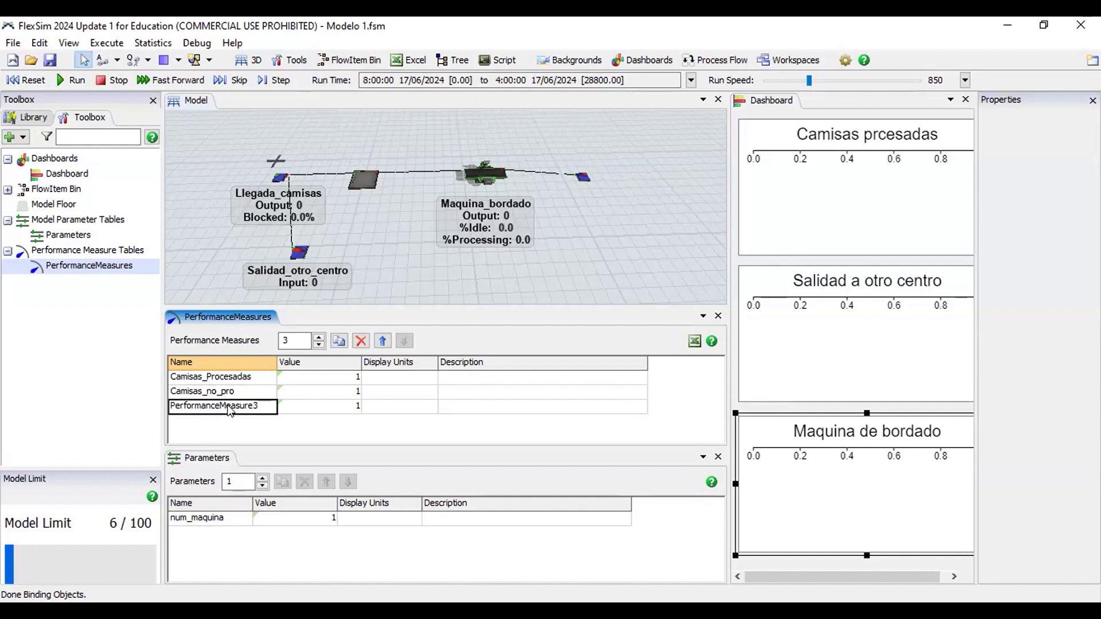
pyautogui.doubleClick(228, 407)
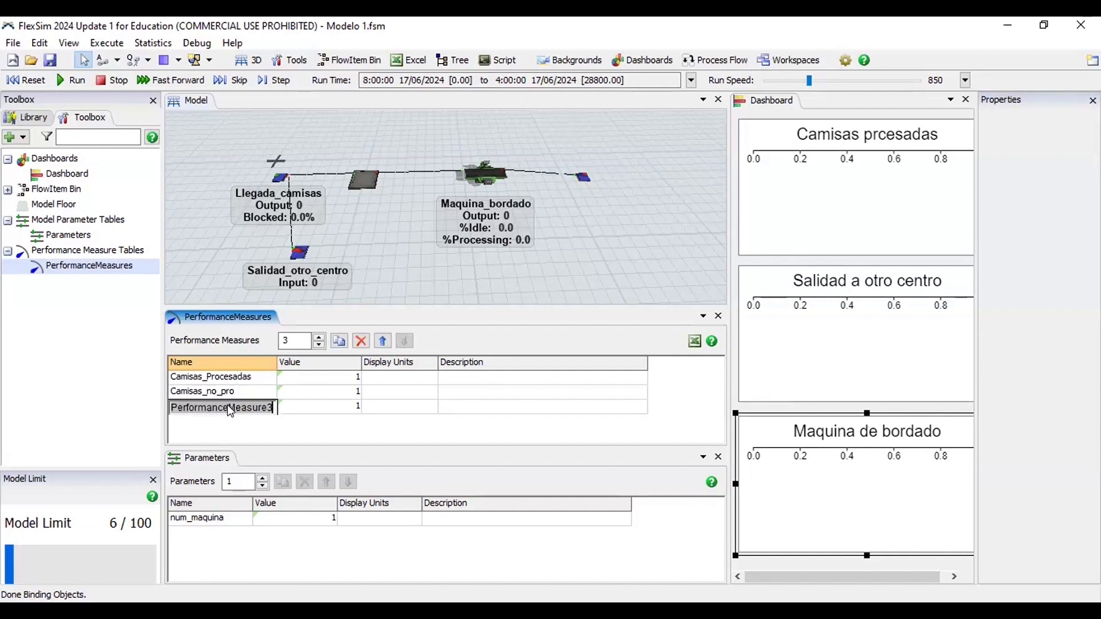
pyautogui.write('Utiliza')
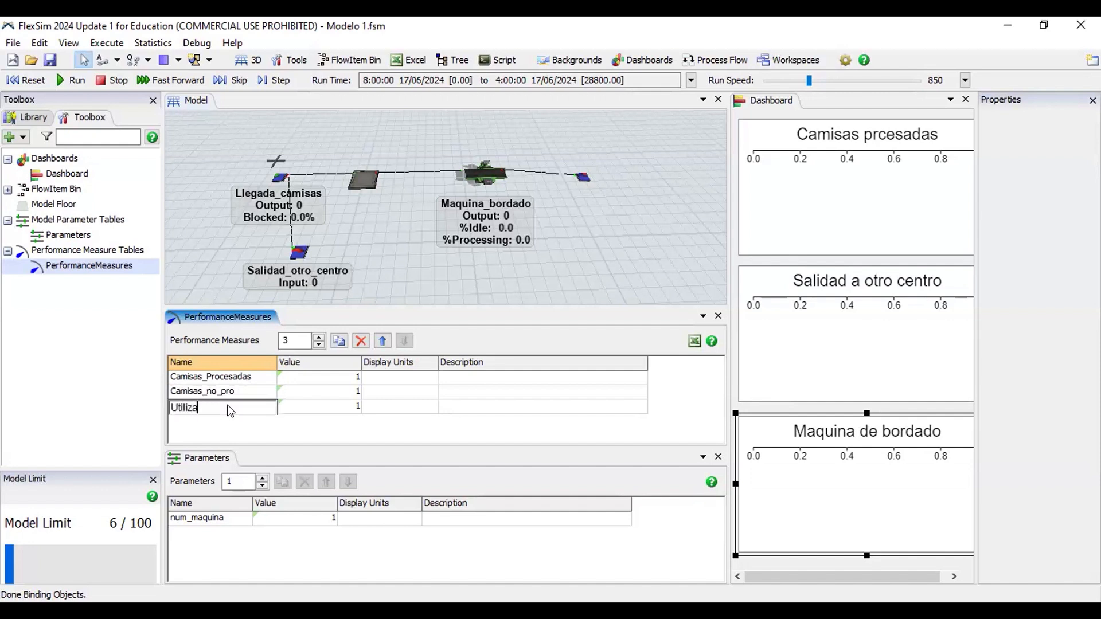
pyautogui.write('cion_maqui')
pyautogui.click(355, 430)
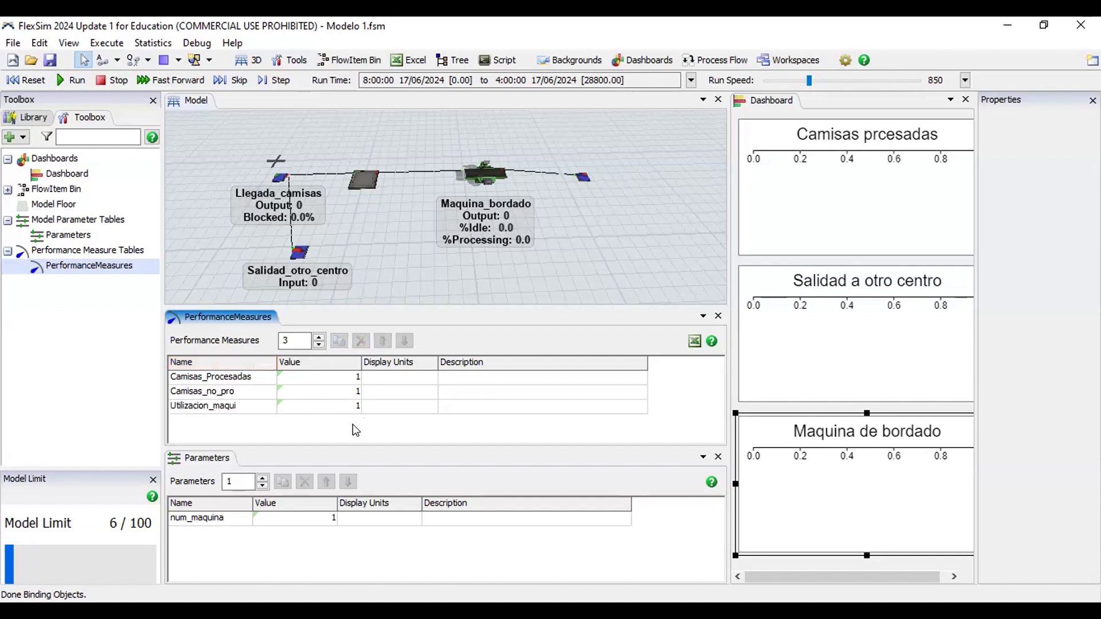
# Step: Select the value of Camisas_Procesadas and fast forward the simulation to the end of its run time
pyautogui.click(336, 377)
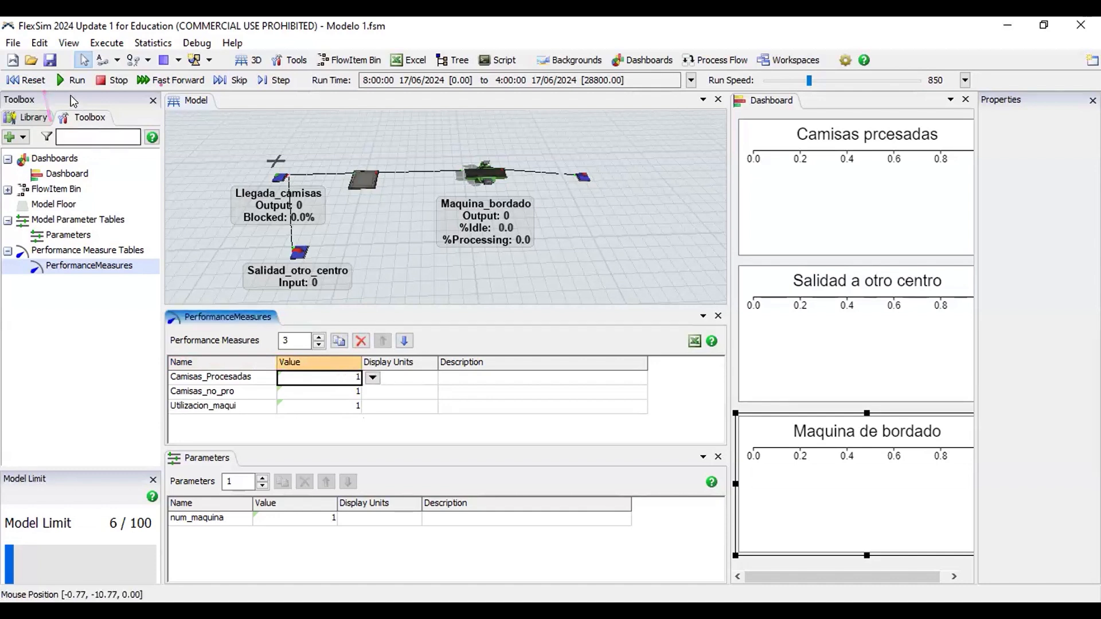
pyautogui.click(82, 85)
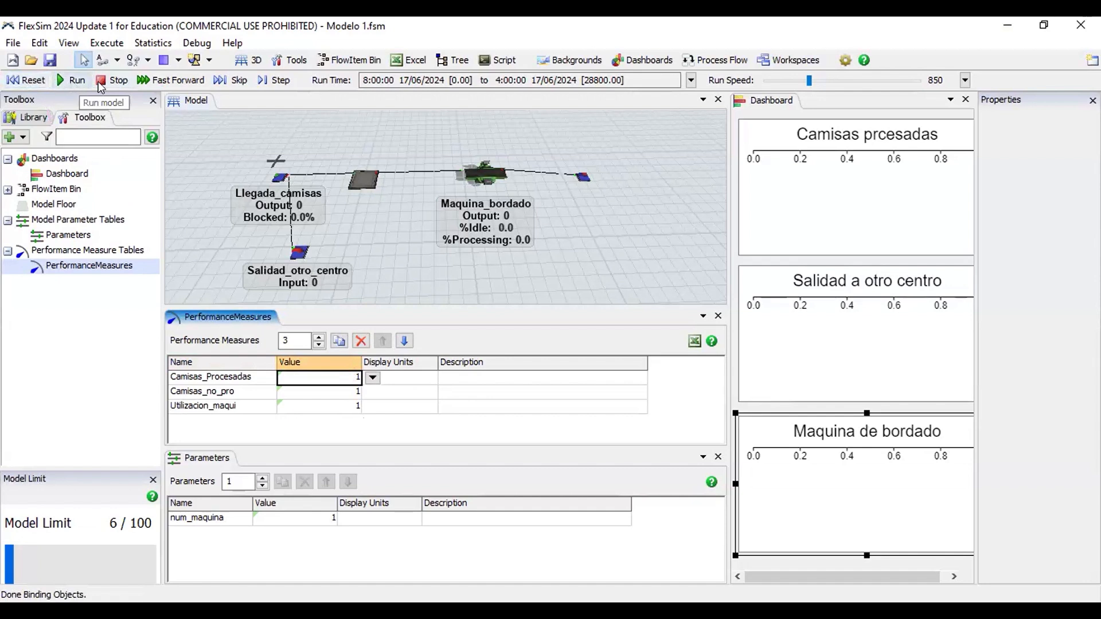
pyautogui.click(147, 80)
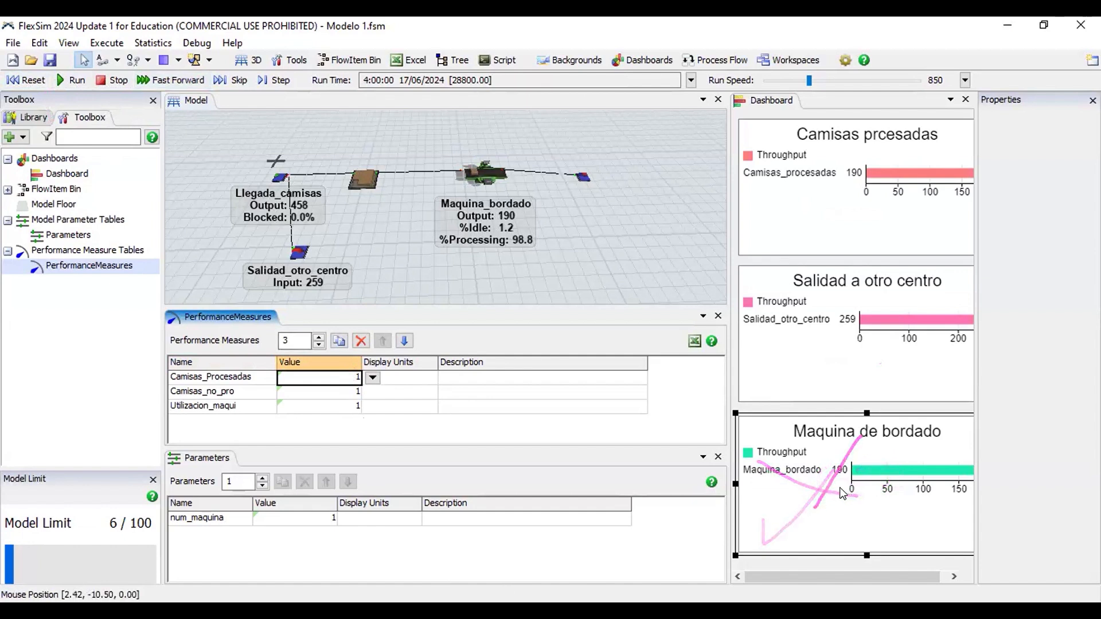
# Step: Select the Maquina de bordado chart on the dashboard and widen the area showing its properties
pyautogui.click(815, 486)
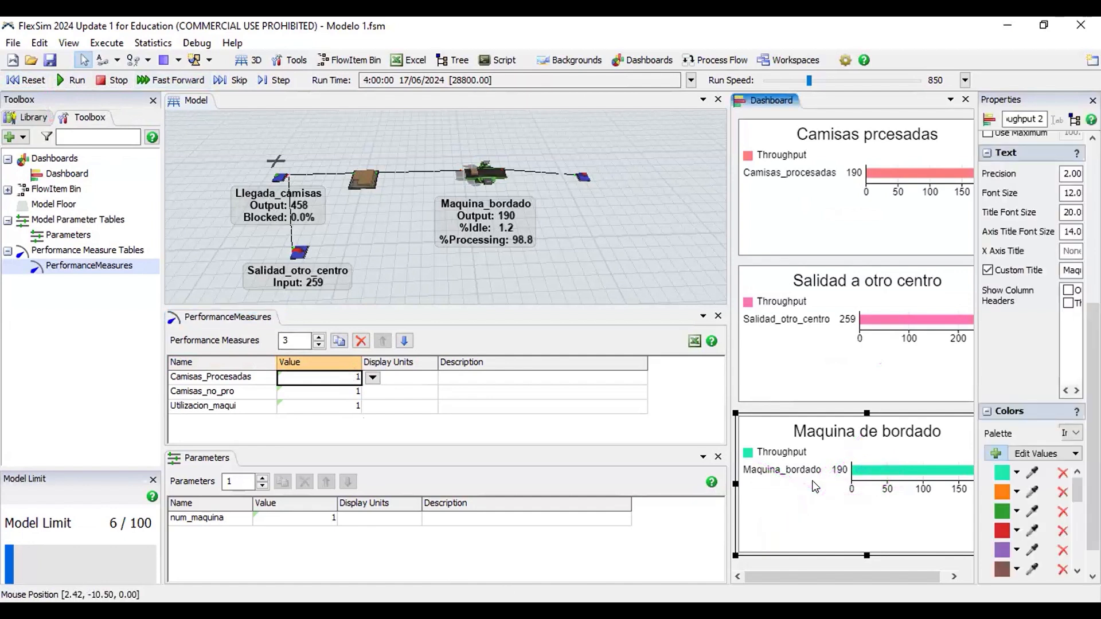
pyautogui.moveTo(804, 575); pyautogui.dragTo(830, 574)
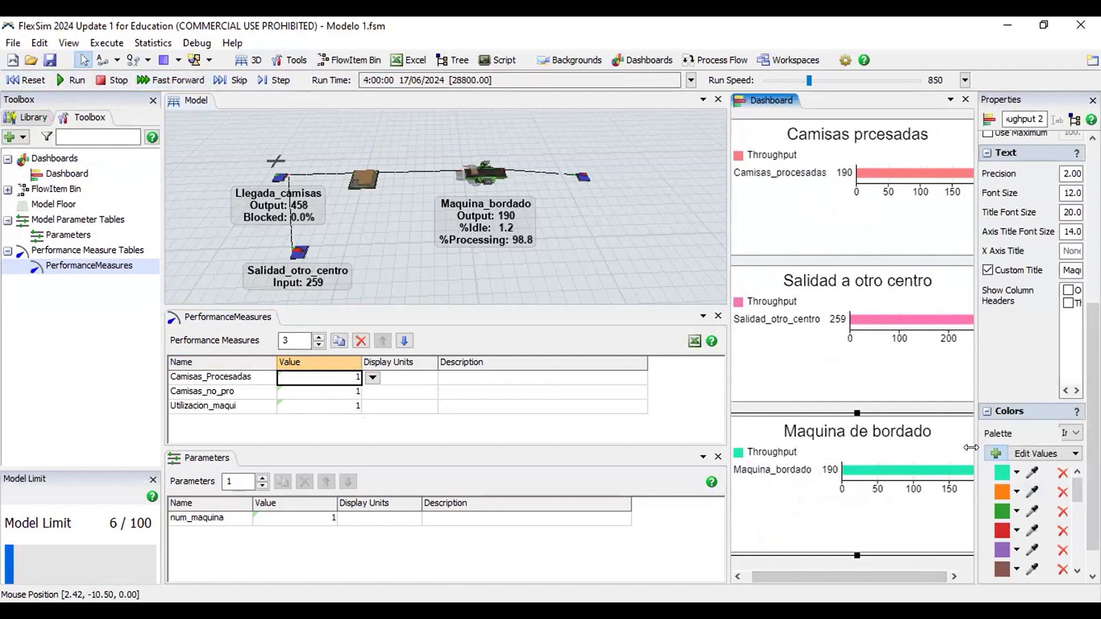
pyautogui.moveTo(976, 454); pyautogui.dragTo(903, 454)
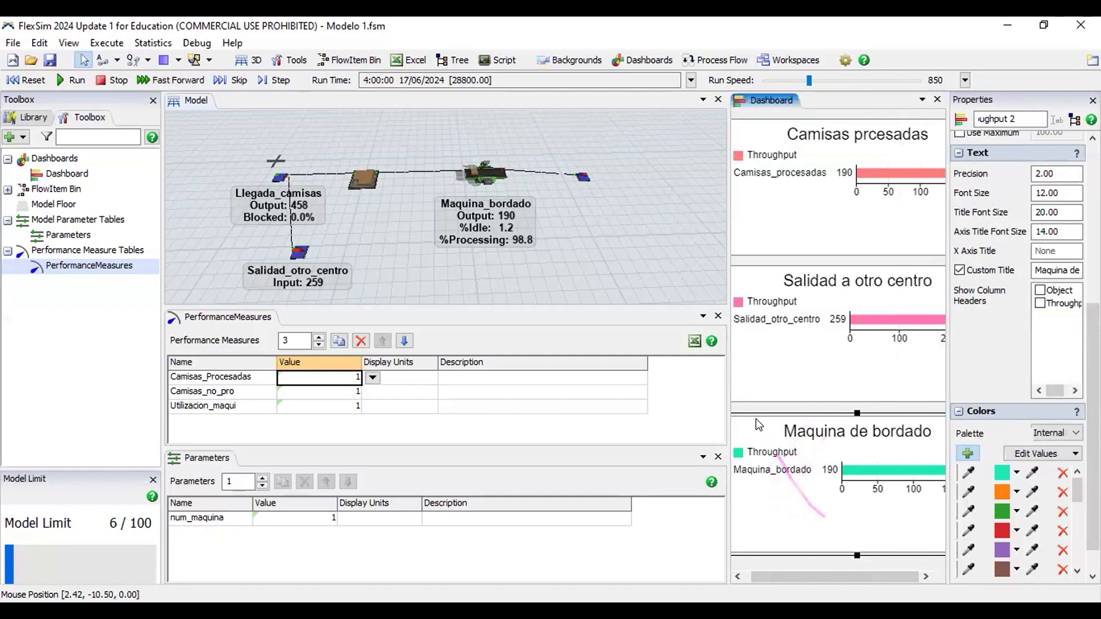
# Step: Delete the Maquina de bordado throughput chart from the dashboard and reset the simulation
pyautogui.press('Delete')
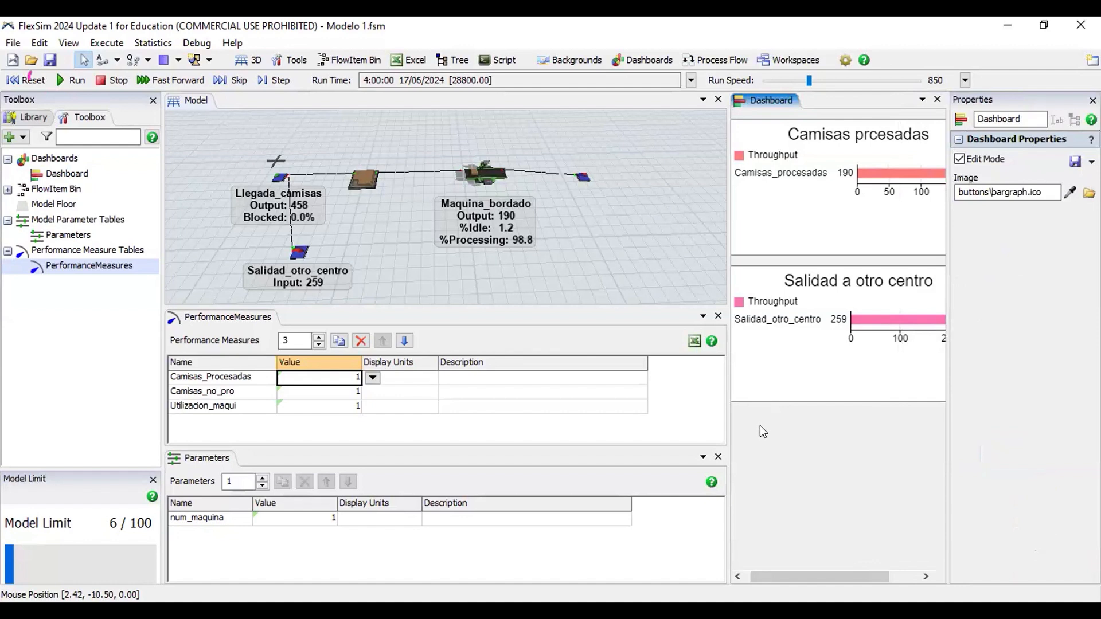
pyautogui.click(27, 80)
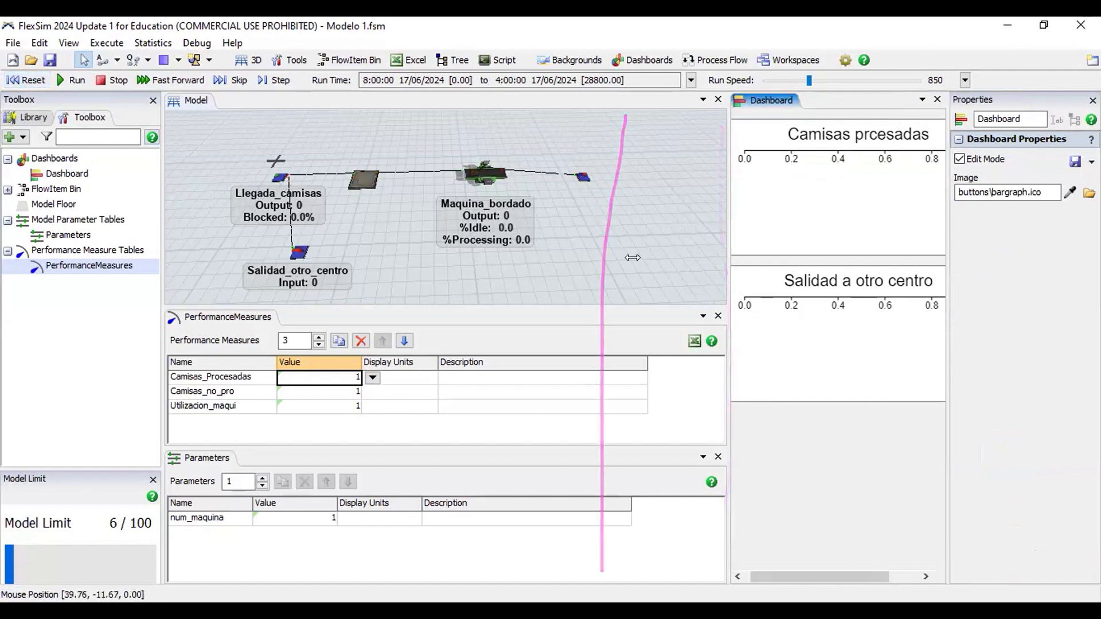
# Step: Widen the dashboard area and bring up the object and display options of the Camisas prcesadas chart
pyautogui.moveTo(633, 258); pyautogui.dragTo(632, 257)
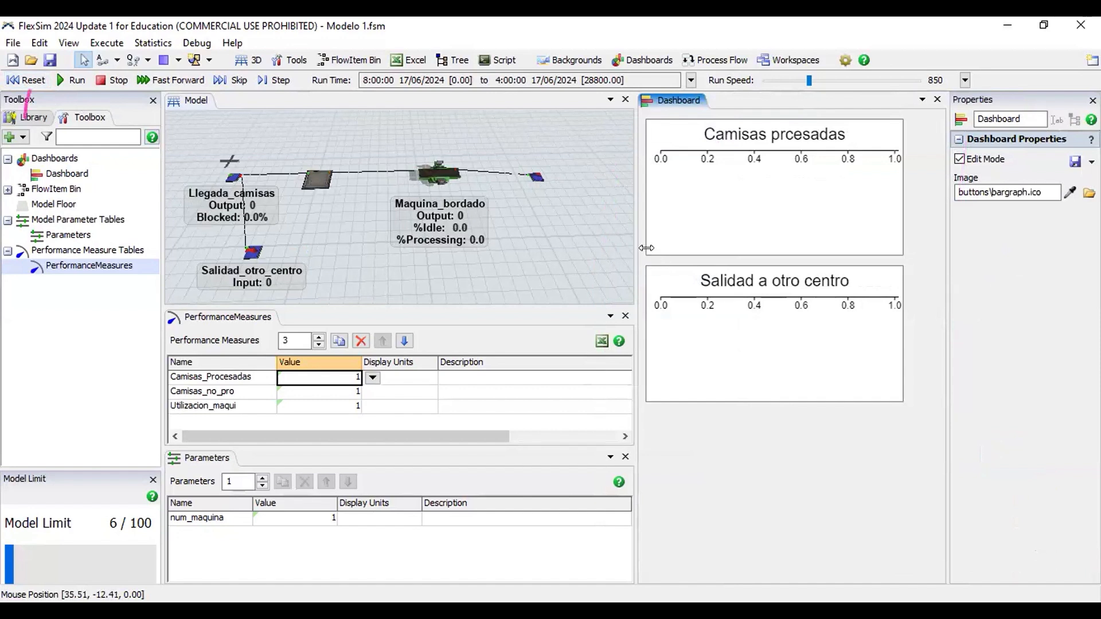
pyautogui.moveTo(646, 247); pyautogui.dragTo(654, 255)
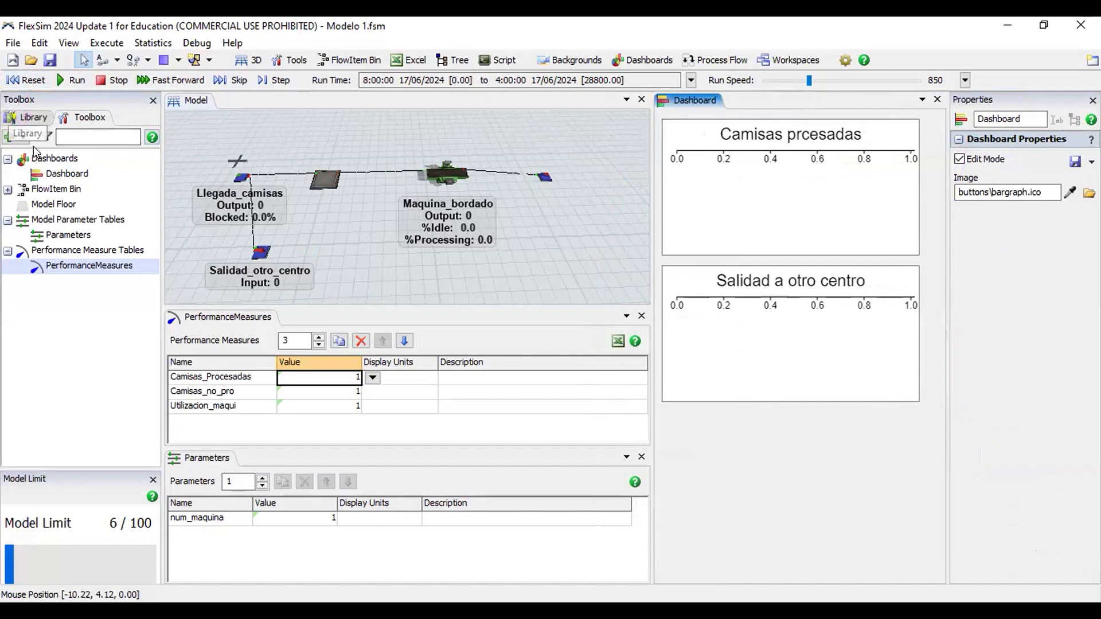
pyautogui.click(57, 162)
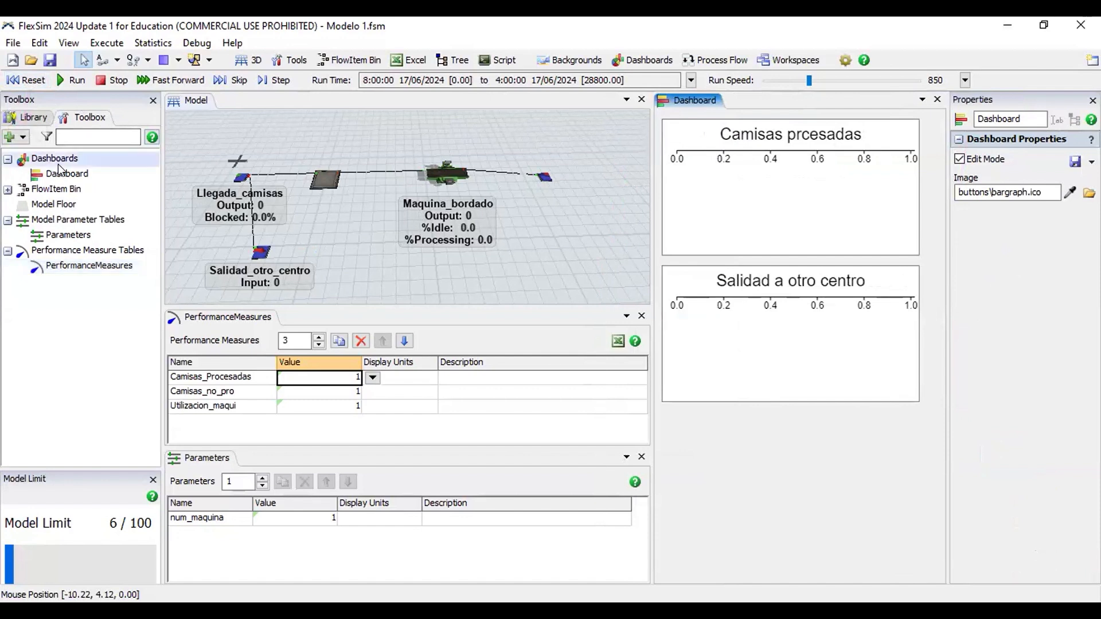
pyautogui.click(66, 177)
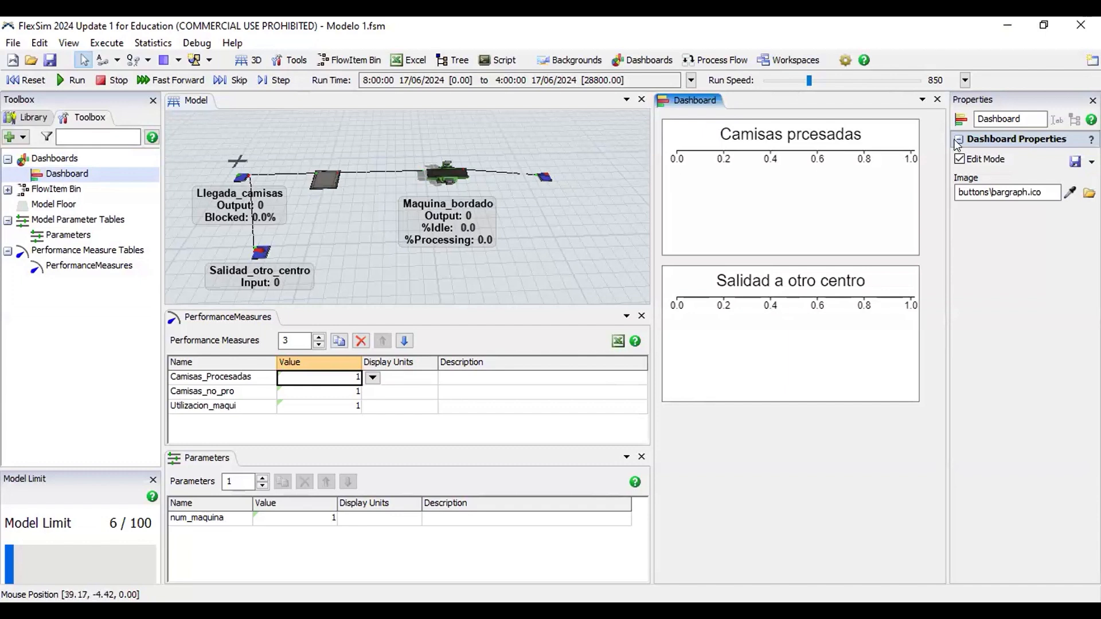
pyautogui.click(867, 200)
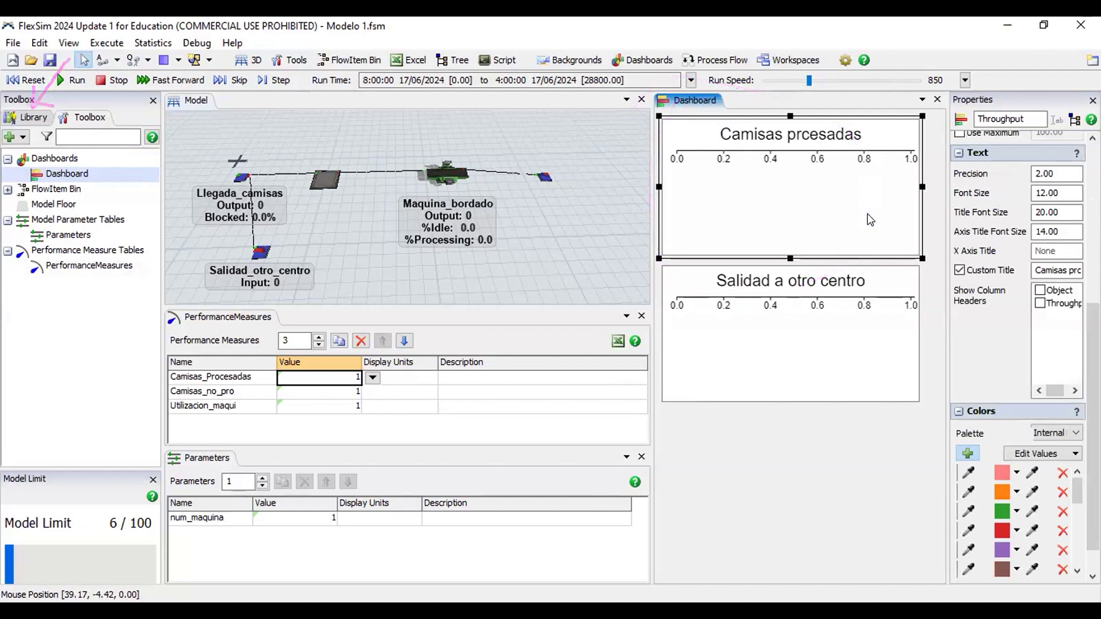
pyautogui.moveTo(1092, 338)
pyautogui.mouseDown()
pyautogui.moveTo(1093, 180)
pyautogui.moveTo(1092, 338)
pyautogui.mouseUp()
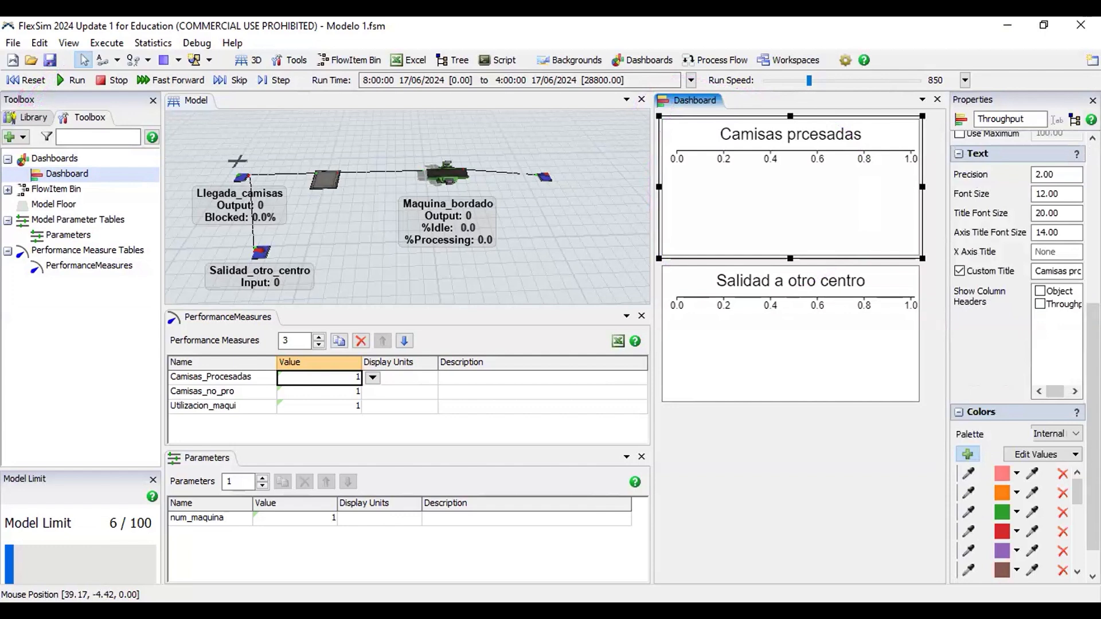
pyautogui.moveTo(1093, 367)
pyautogui.mouseDown()
pyautogui.moveTo(1093, 209)
pyautogui.moveTo(1093, 367)
pyautogui.mouseUp()
pyautogui.moveTo(1092, 425); pyautogui.dragTo(1093, 229)
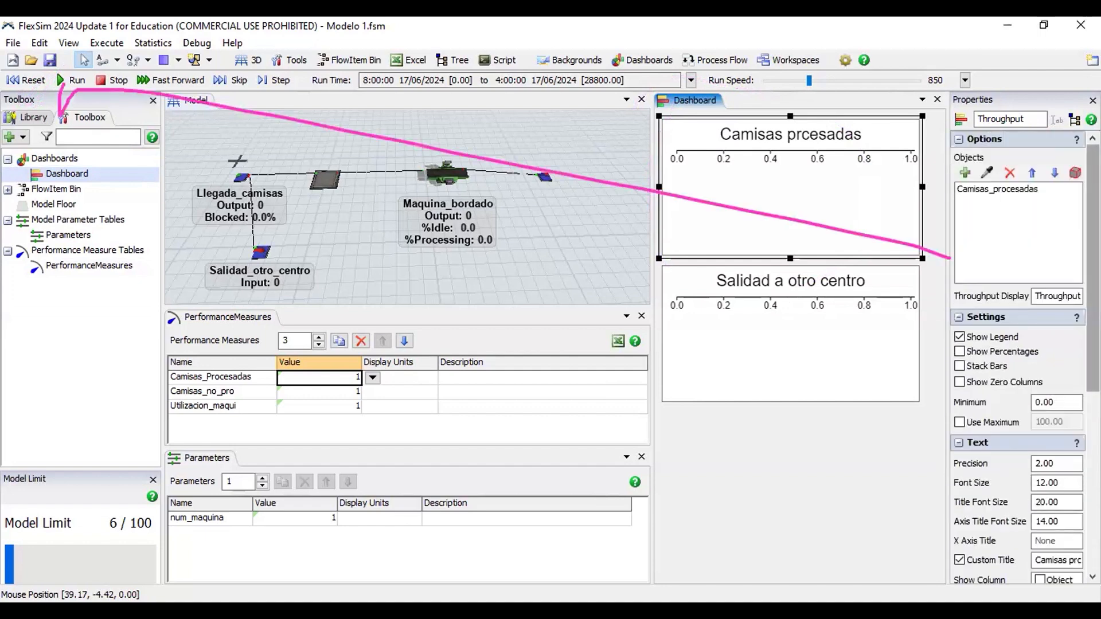
# Step: Add a State bar chart from the library to the dashboard and position it below the Salidad a otro centro chart
pyautogui.click(30, 117)
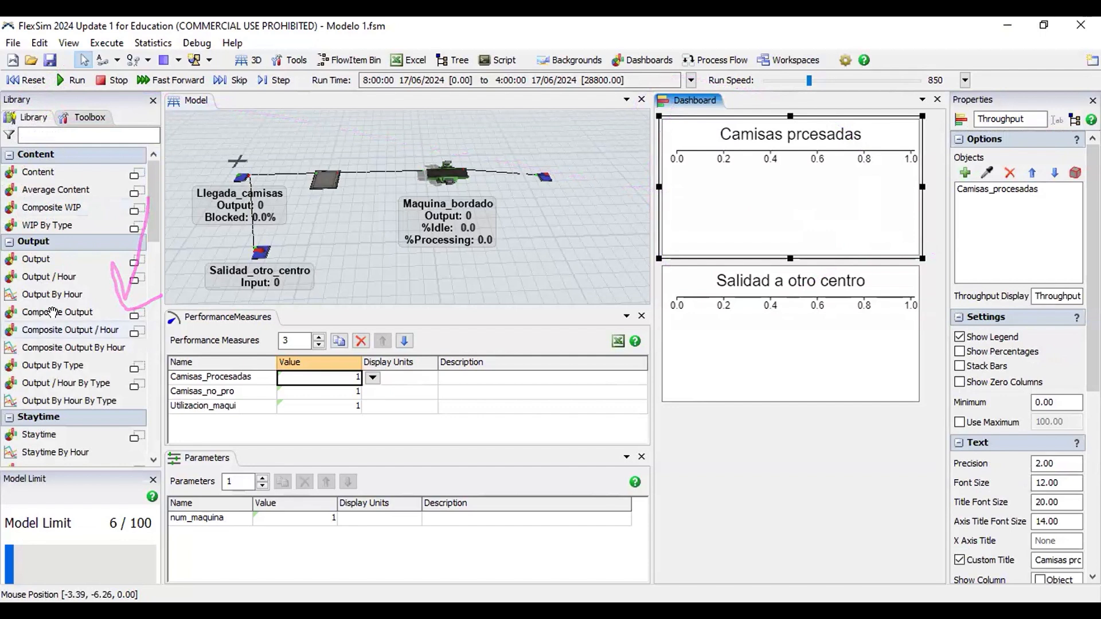
pyautogui.scroll(-2, 63, 299)
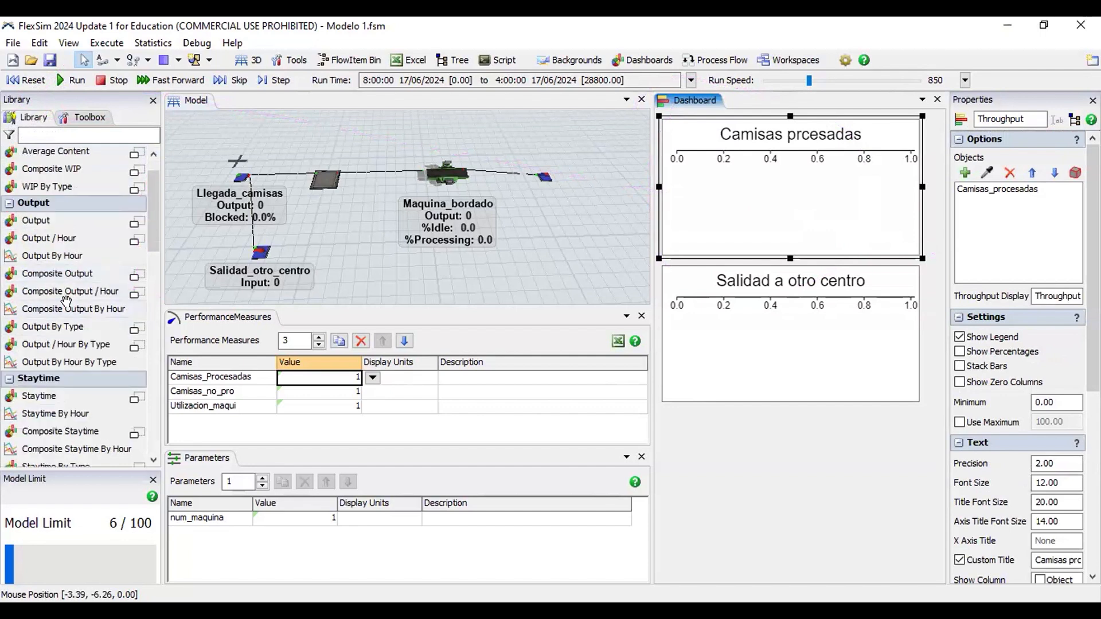
pyautogui.scroll(-2, 67, 300)
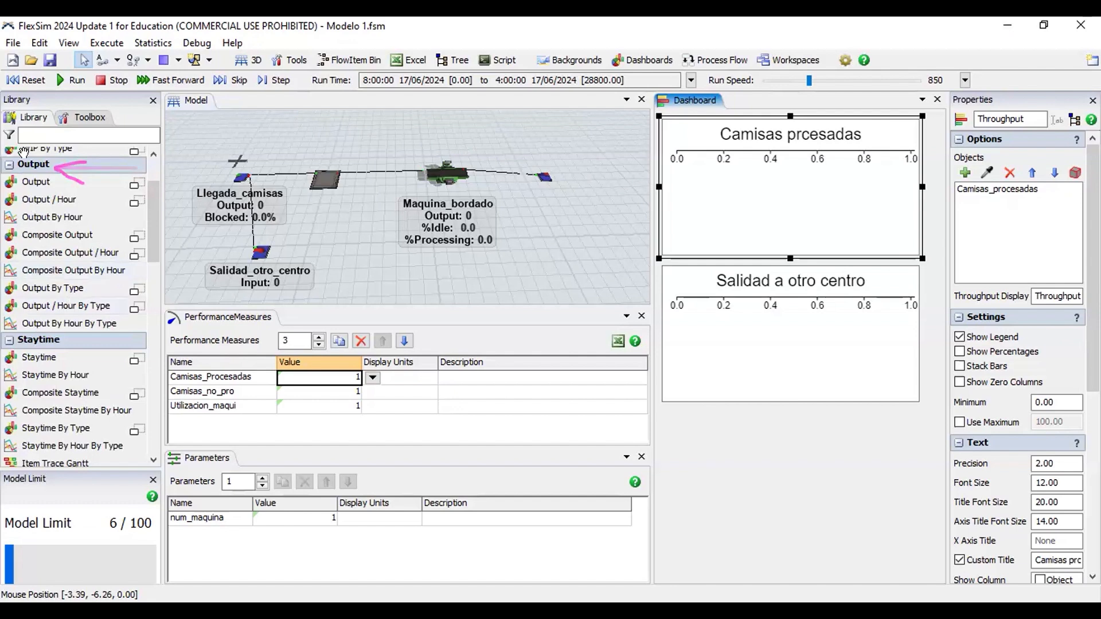
pyautogui.scroll(-4, 96, 298)
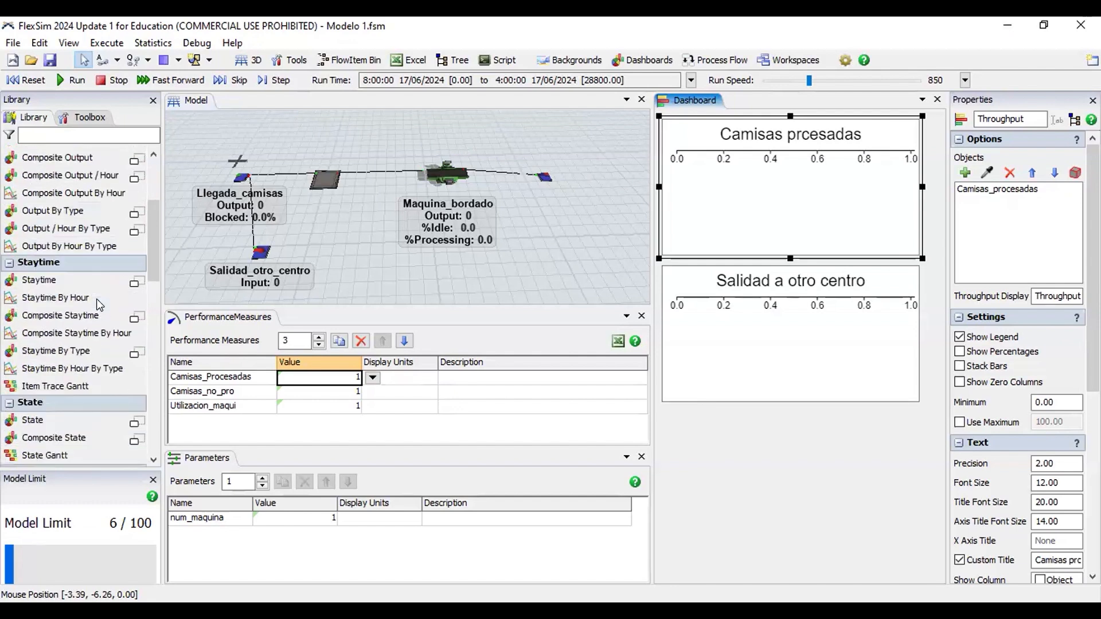
pyautogui.scroll(-4, 97, 300)
pyautogui.scroll(-2, 97, 298)
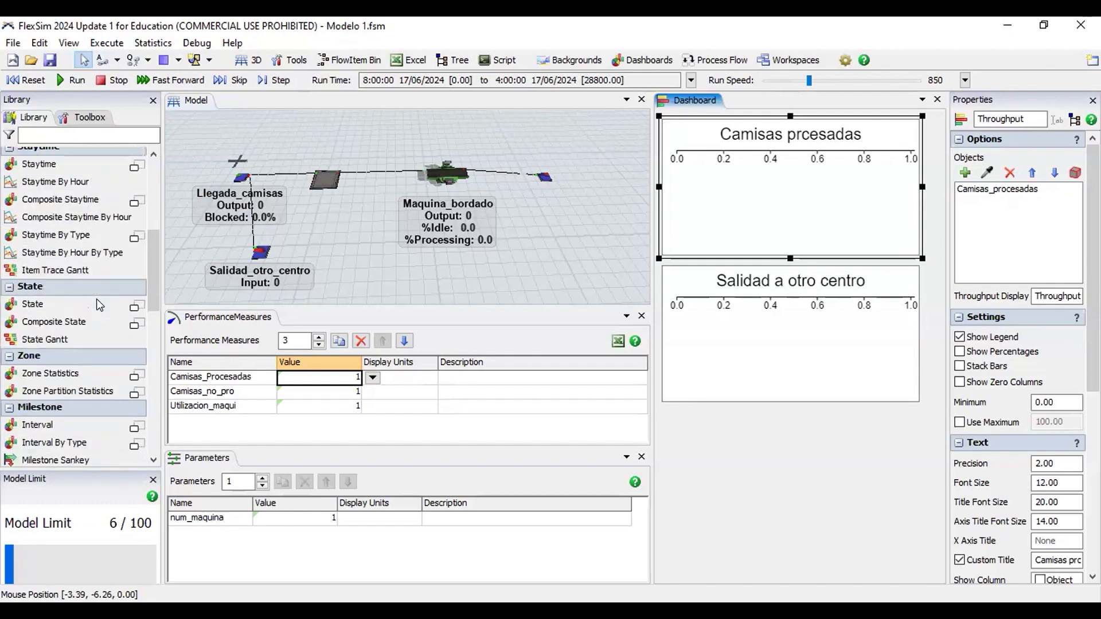
pyautogui.click(36, 304)
pyautogui.click(134, 307)
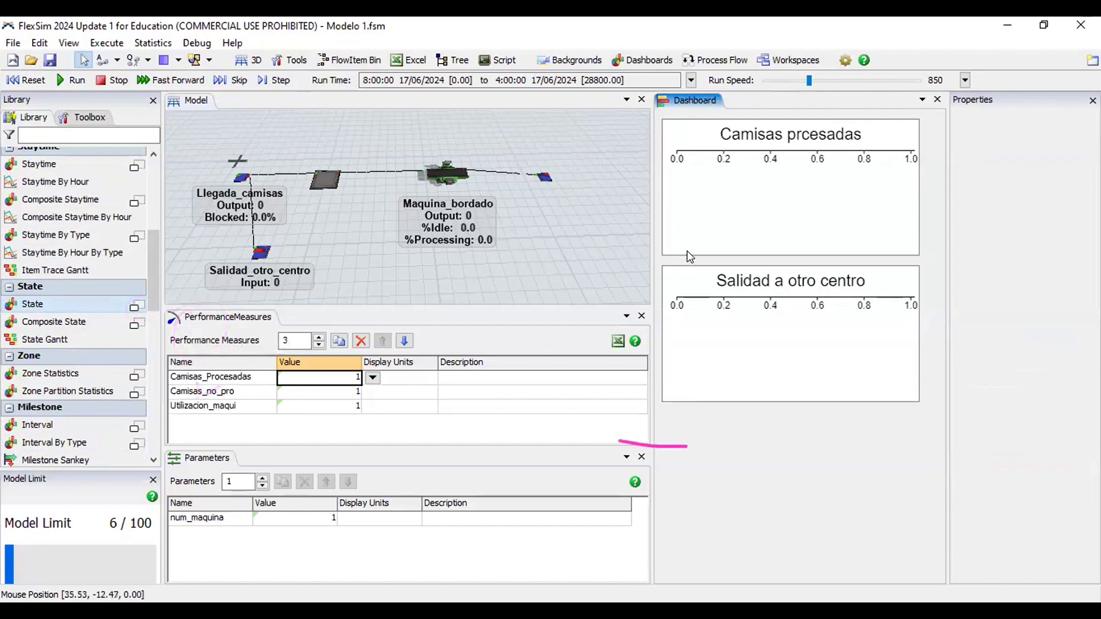
pyautogui.click(738, 453)
pyautogui.moveTo(759, 474); pyautogui.dragTo(691, 445)
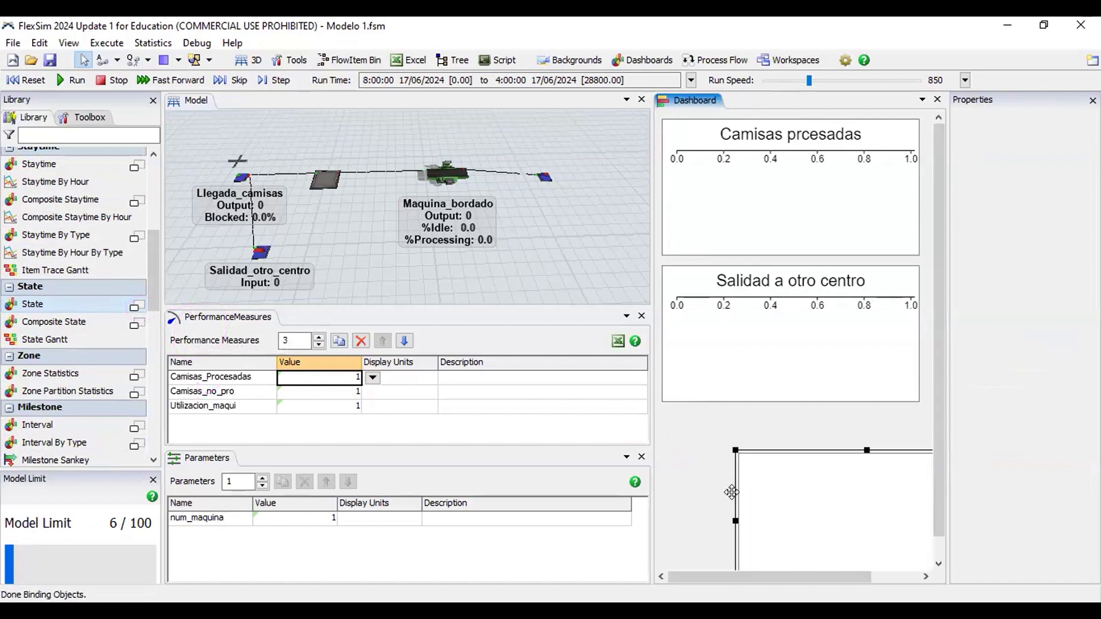
pyautogui.moveTo(731, 492); pyautogui.dragTo(681, 459)
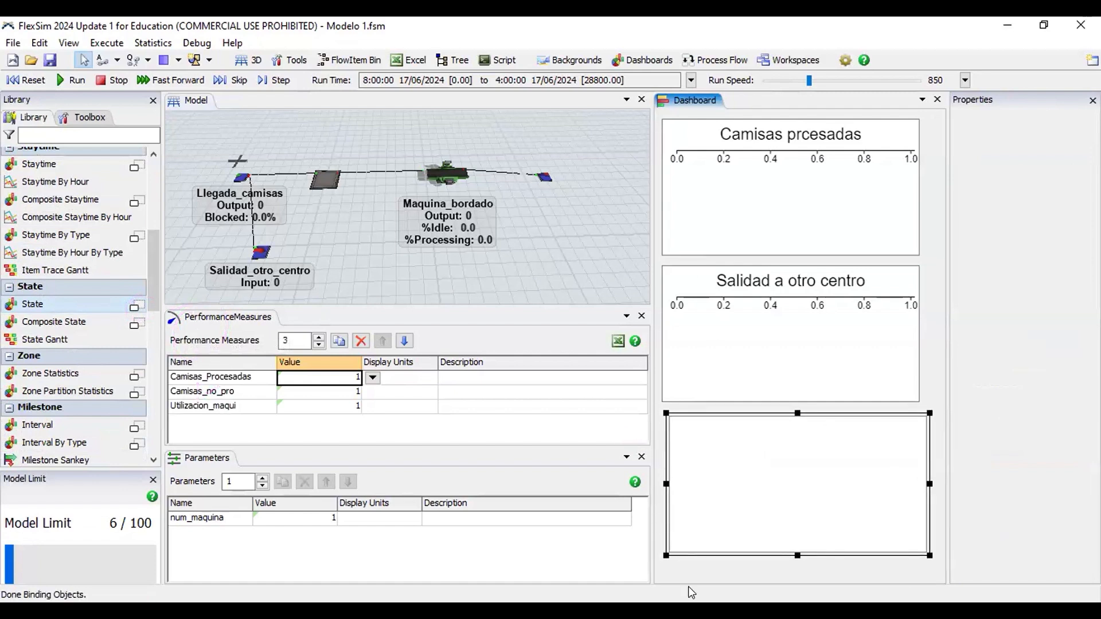
pyautogui.click(656, 564)
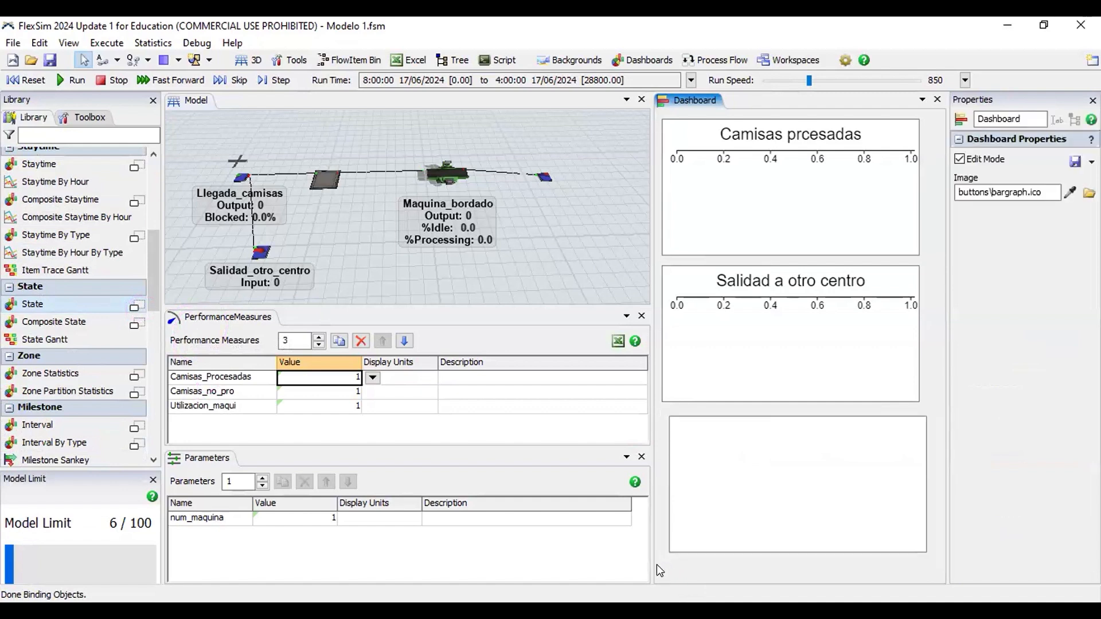
# Step: Resize the new state chart to match the charts above and sample Maquina_bordado as its object
pyautogui.click(697, 482)
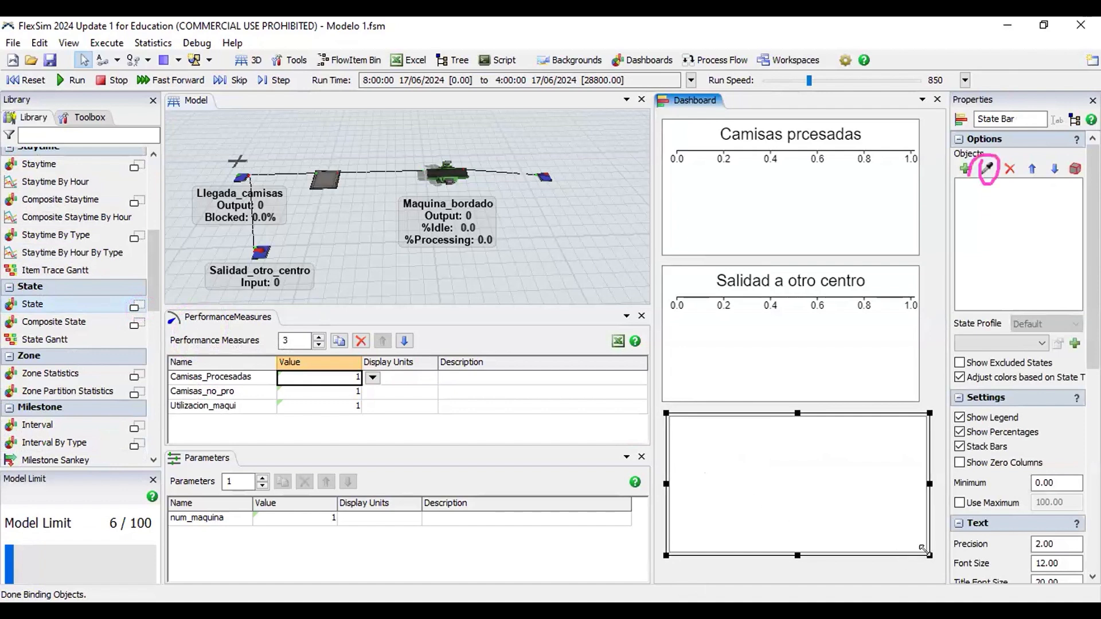
pyautogui.moveTo(924, 550); pyautogui.dragTo(922, 552)
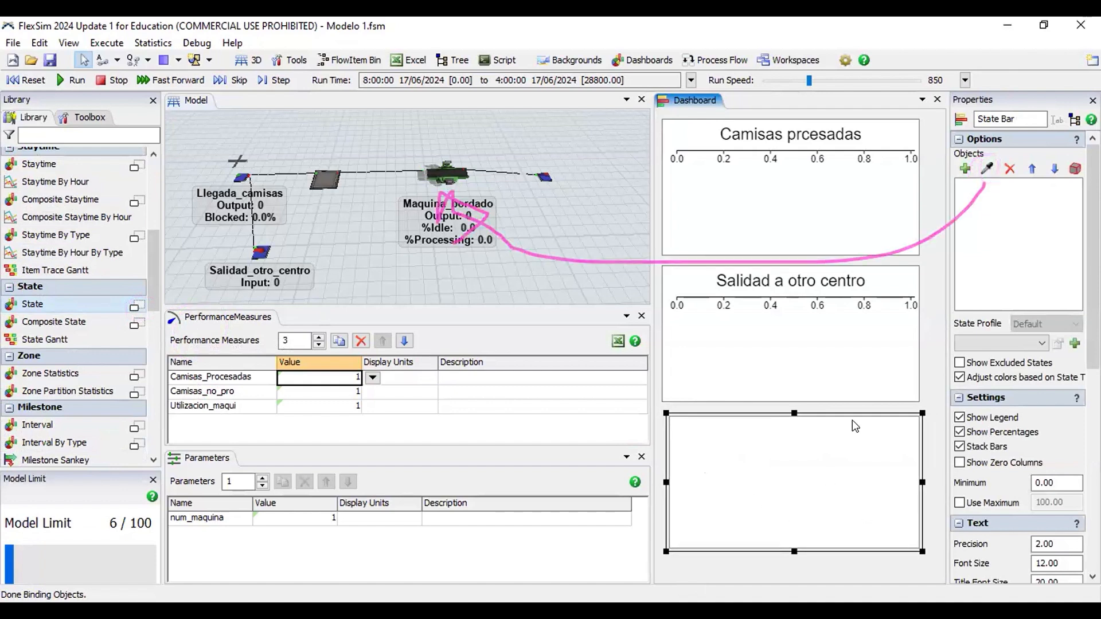
pyautogui.click(988, 168)
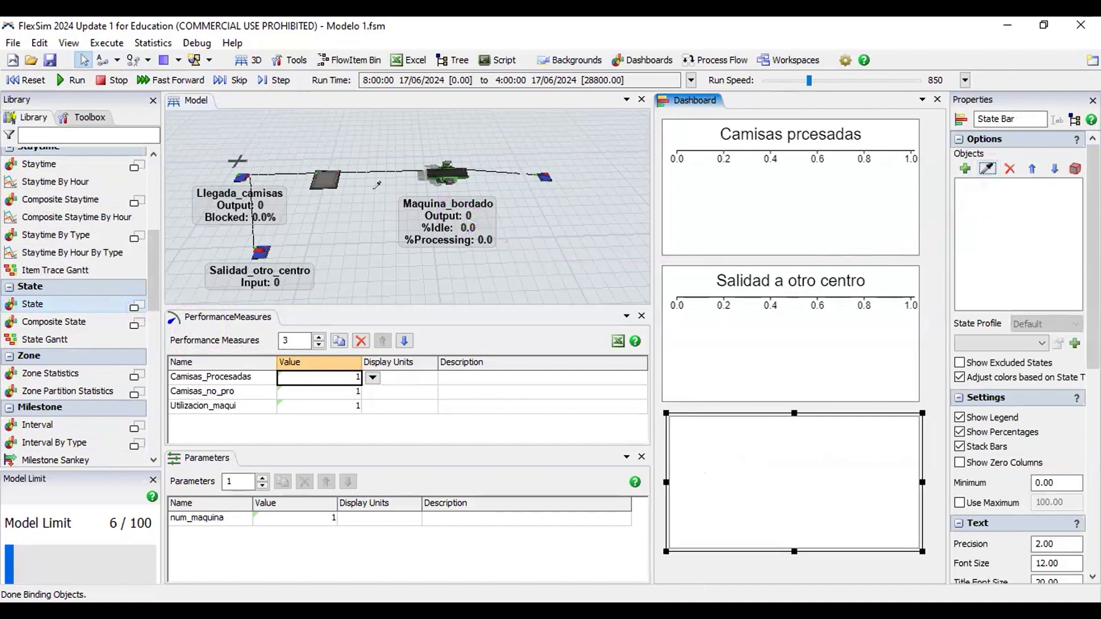
pyautogui.click(445, 174)
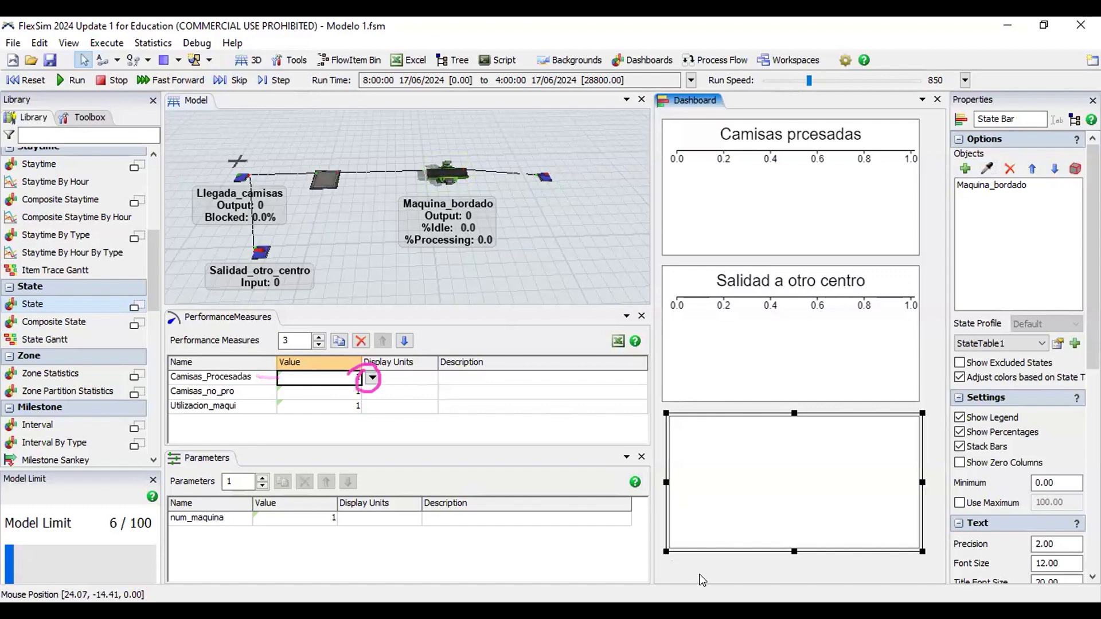
# Step: Link the Camisas_Procesadas performance measure to the Input statistic of the Camisas_procesadas sink in the model
pyautogui.click(372, 378)
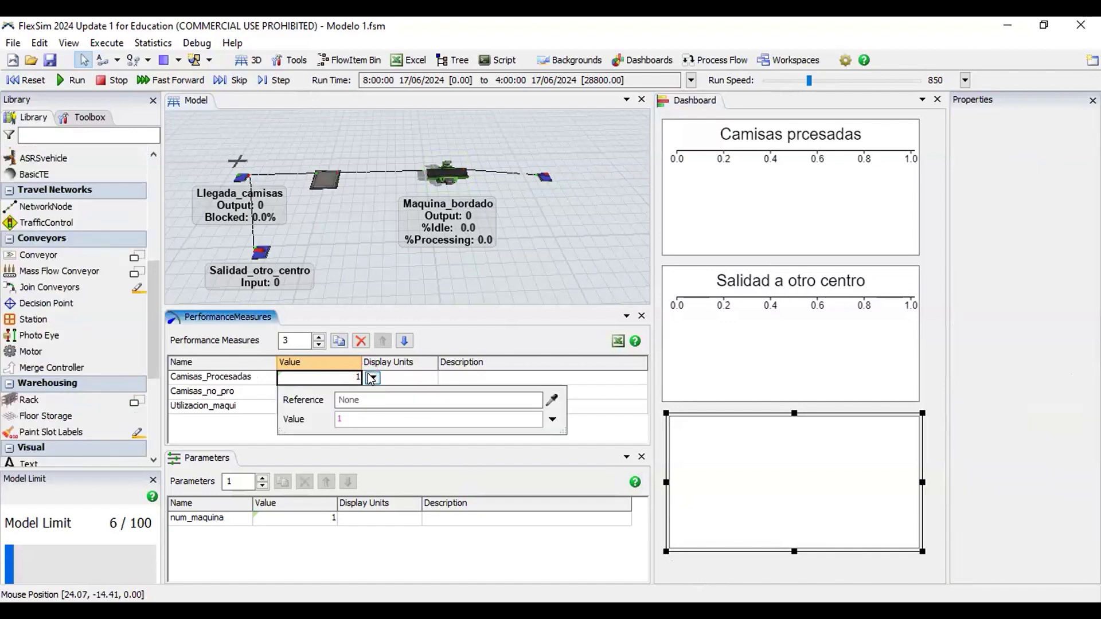
pyautogui.click(551, 397)
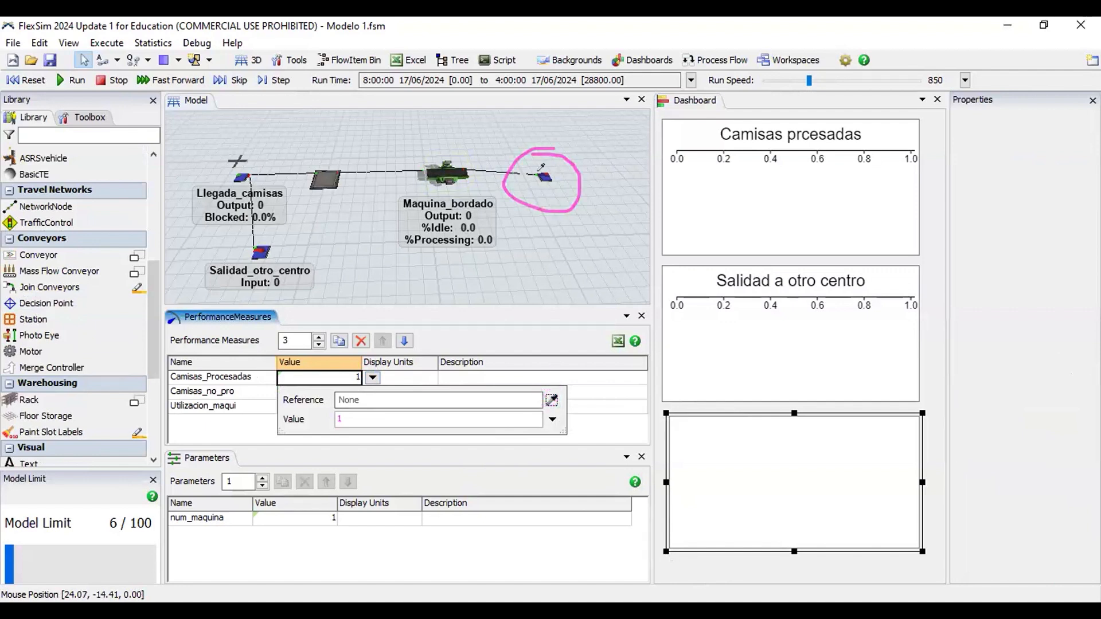
pyautogui.click(542, 174)
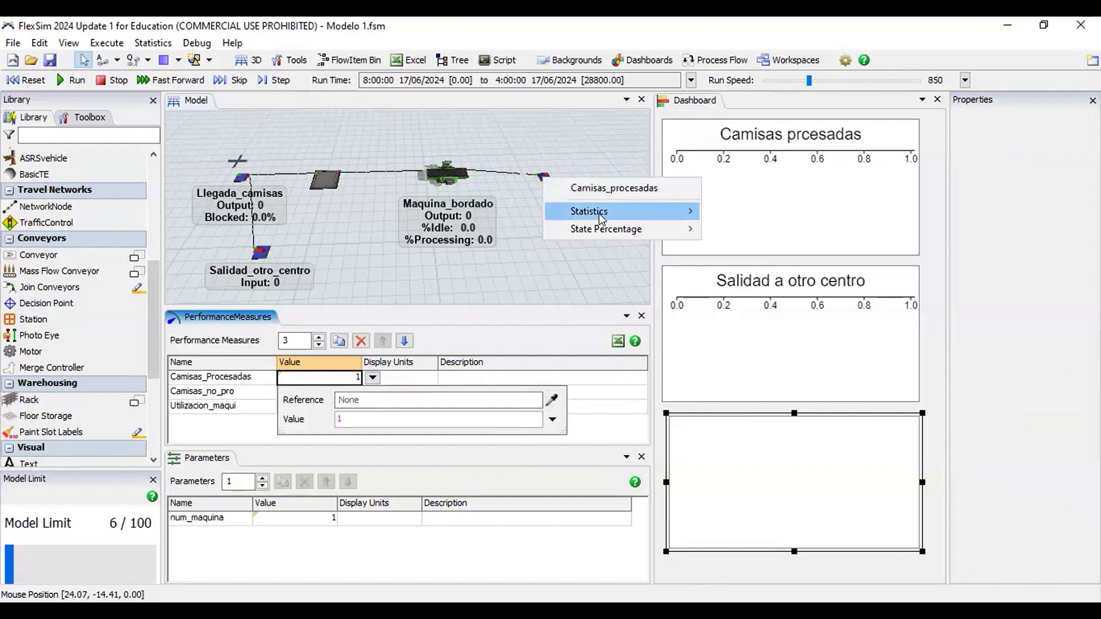
pyautogui.moveTo(598, 213)
pyautogui.click(726, 229)
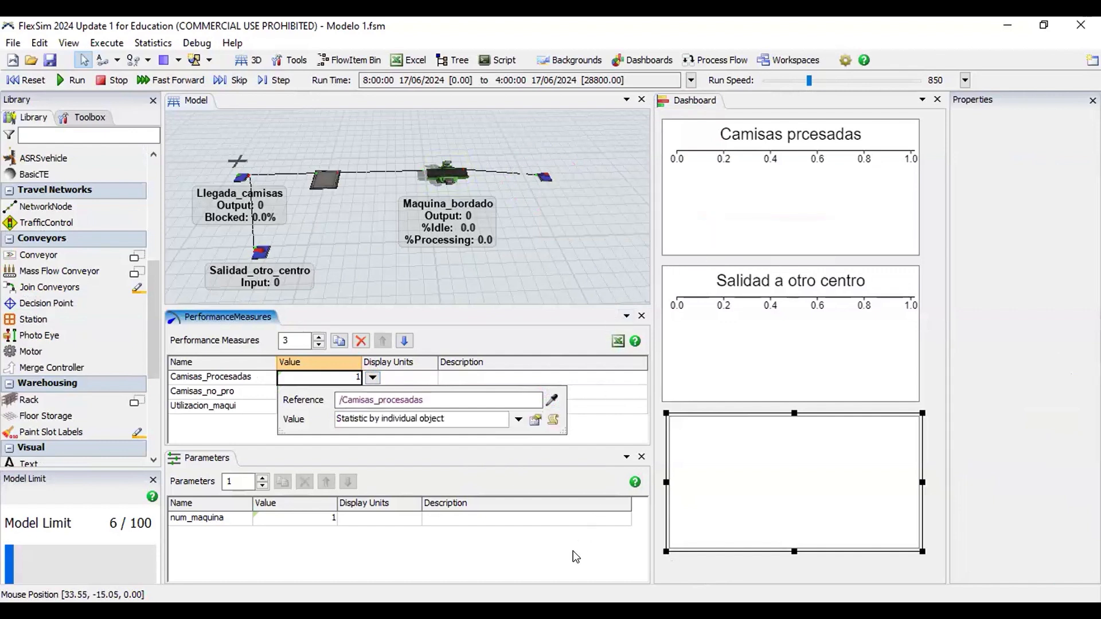
pyautogui.click(428, 485)
pyautogui.click(587, 441)
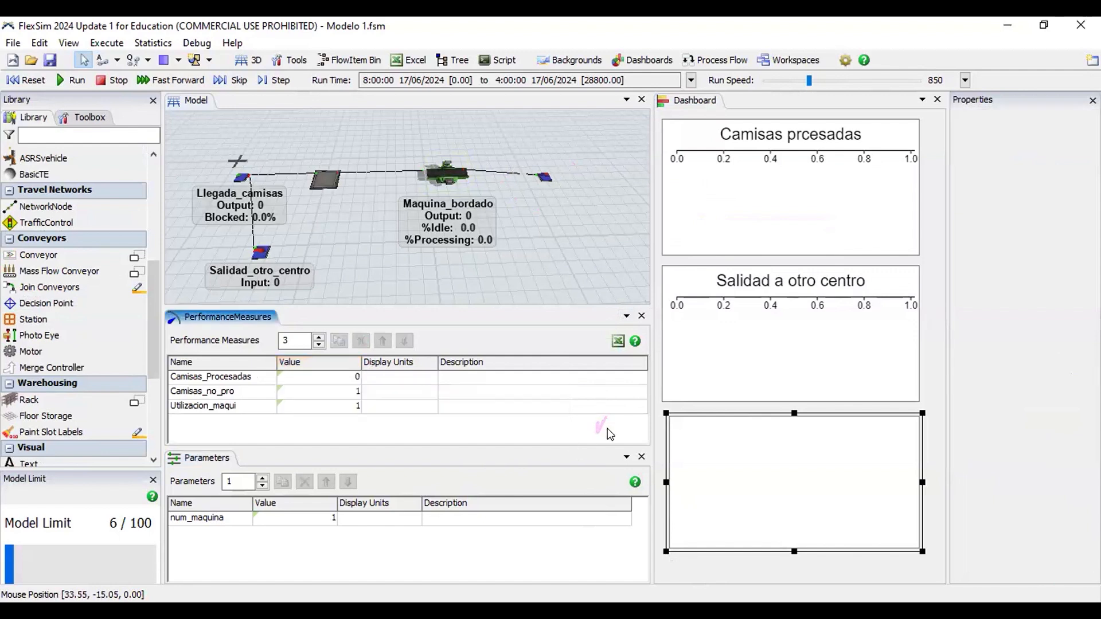
# Step: Link the Camisas_no_pro performance measure to the Input statistic of Salidad_otro_centro
pyautogui.click(342, 393)
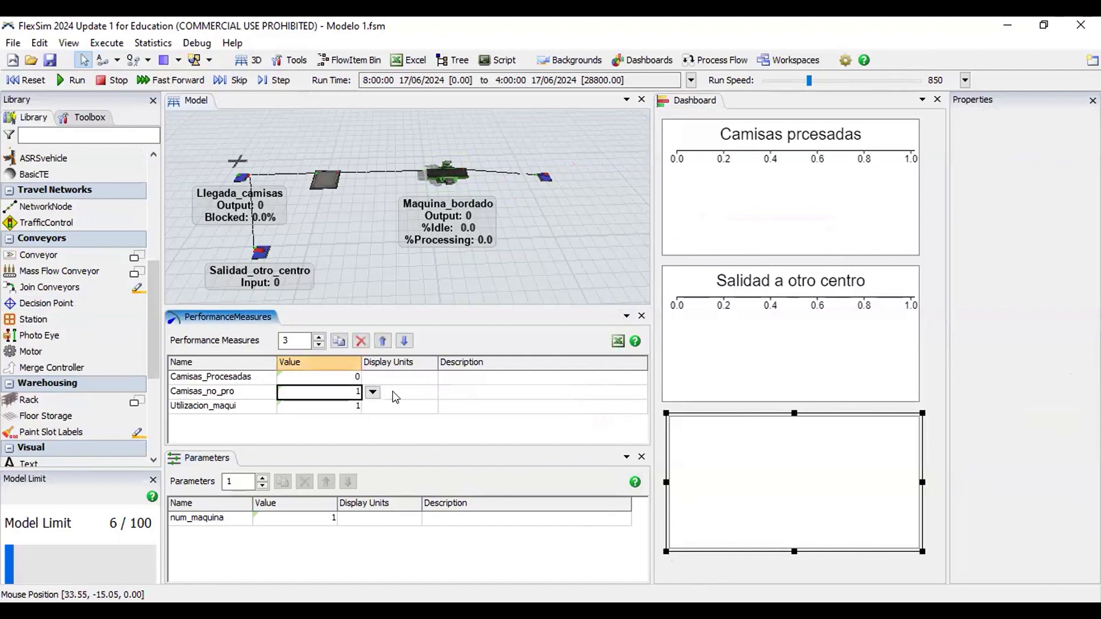
pyautogui.click(373, 393)
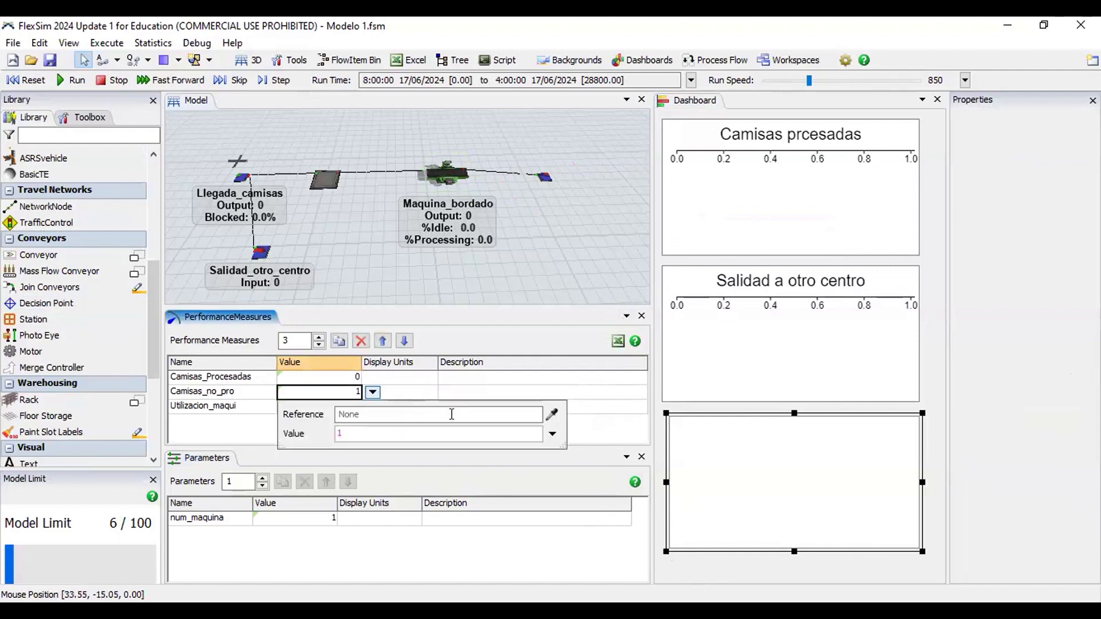
pyautogui.click(552, 415)
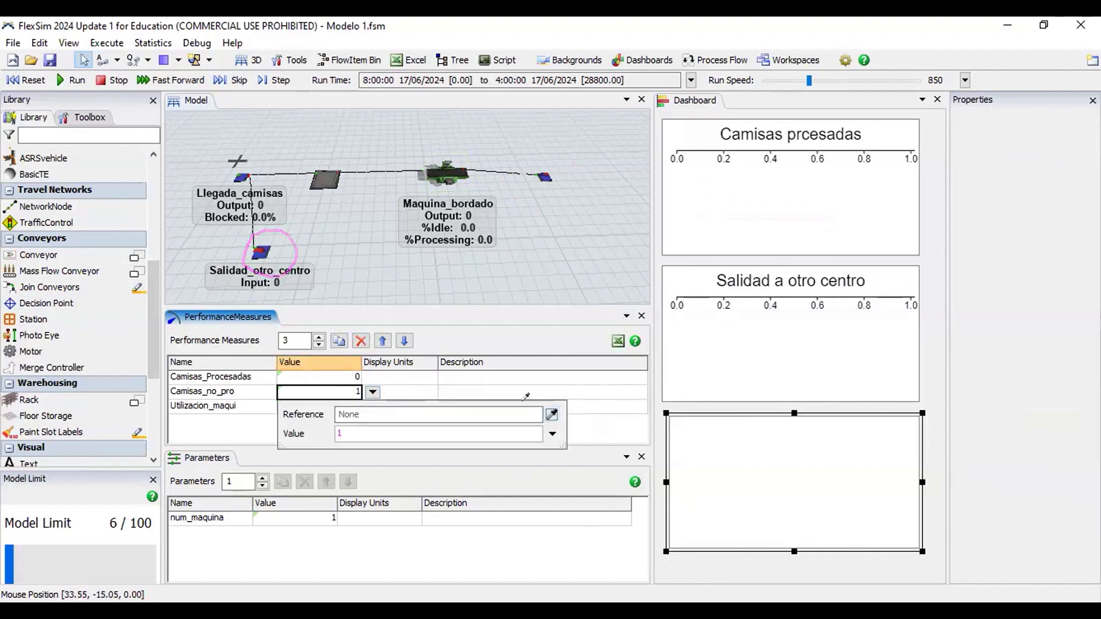
pyautogui.click(261, 250)
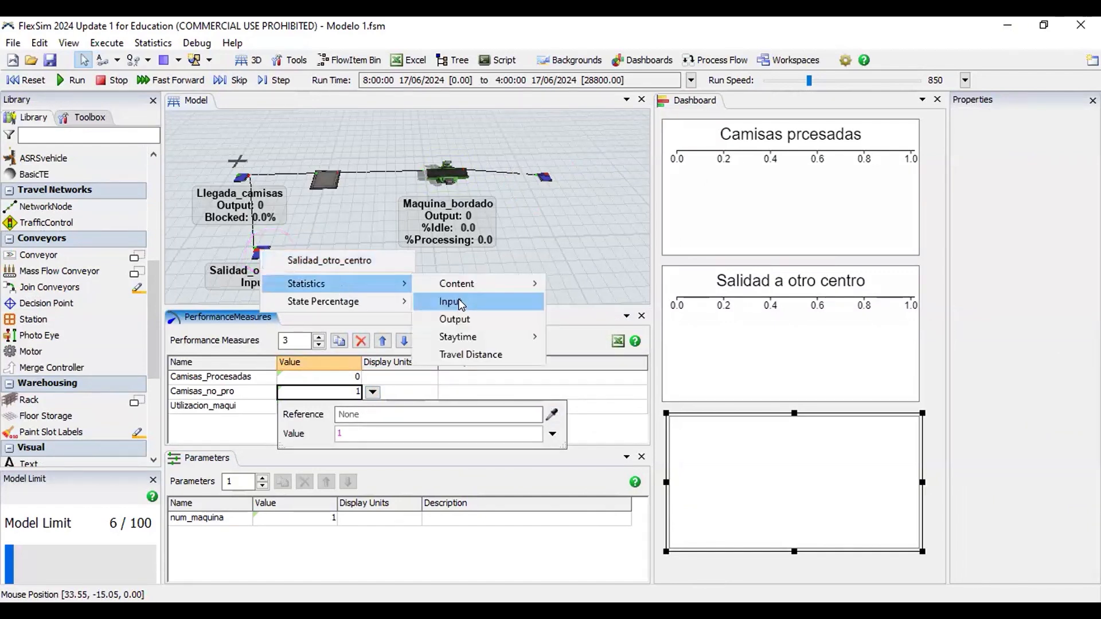
pyautogui.click(461, 302)
pyautogui.click(612, 426)
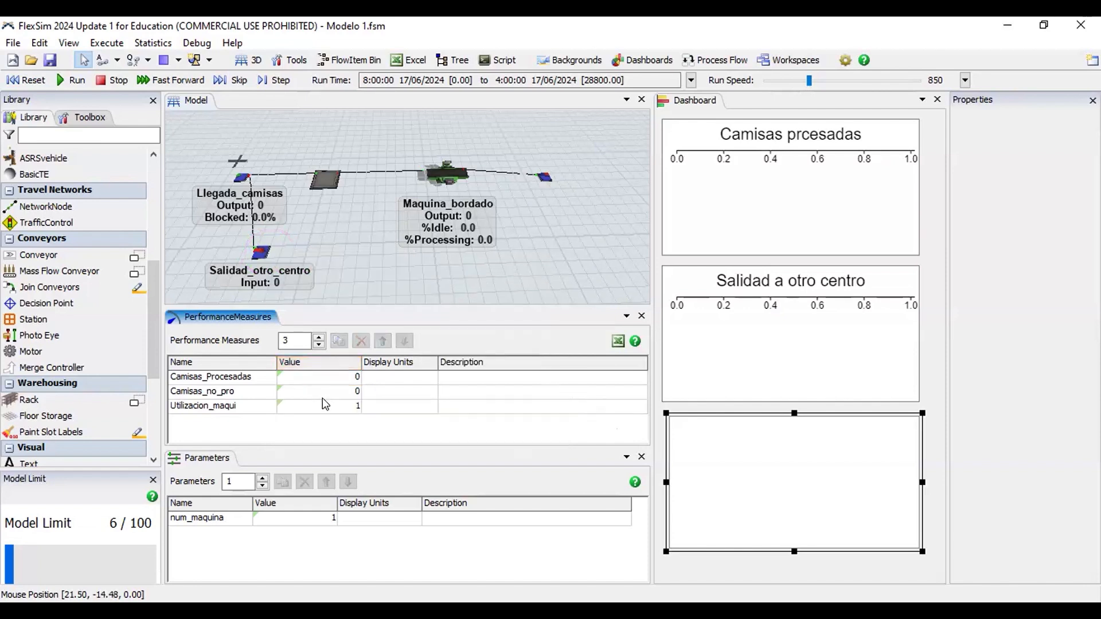
# Step: Try to link the Utilizacion_maqui performance measure to the empty state chart on the dashboard
pyautogui.click(323, 408)
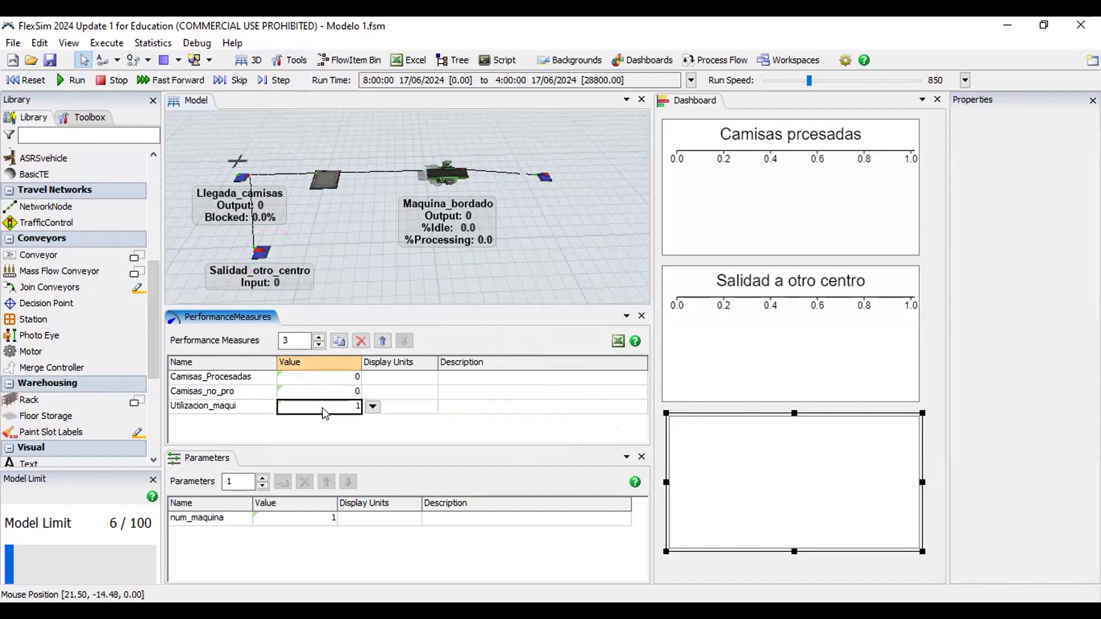
pyautogui.click(374, 407)
pyautogui.click(551, 429)
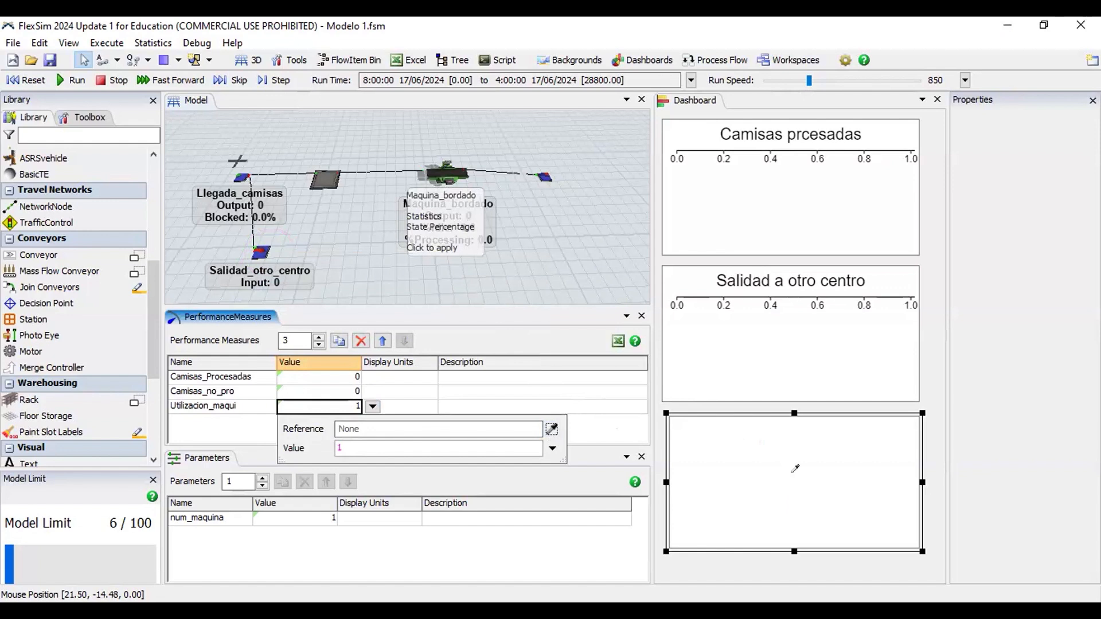
pyautogui.click(792, 472)
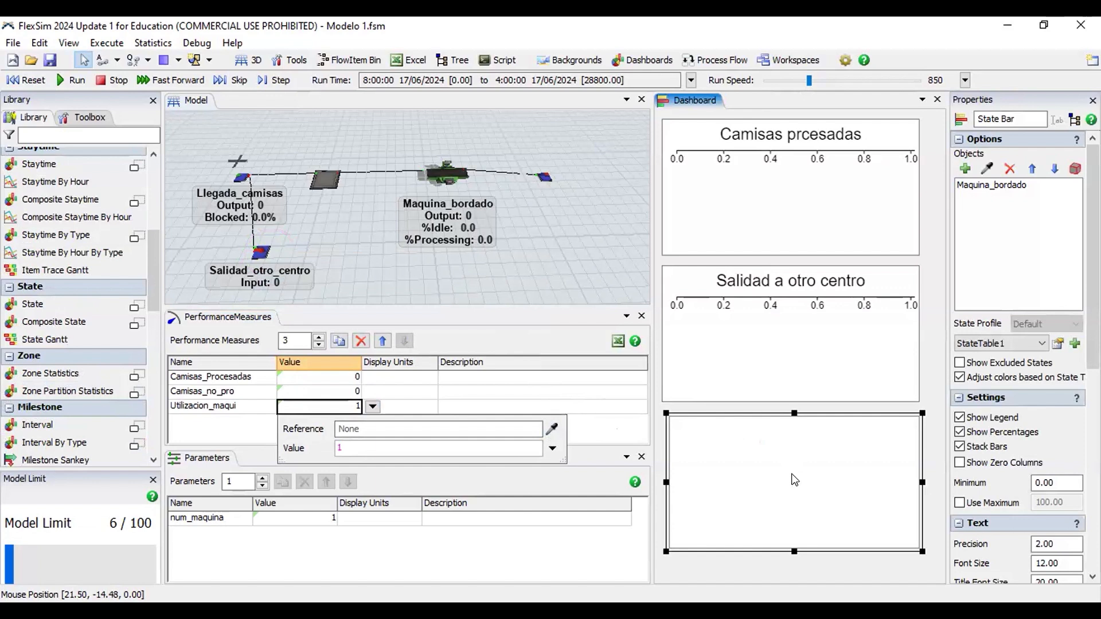
pyautogui.click(551, 429)
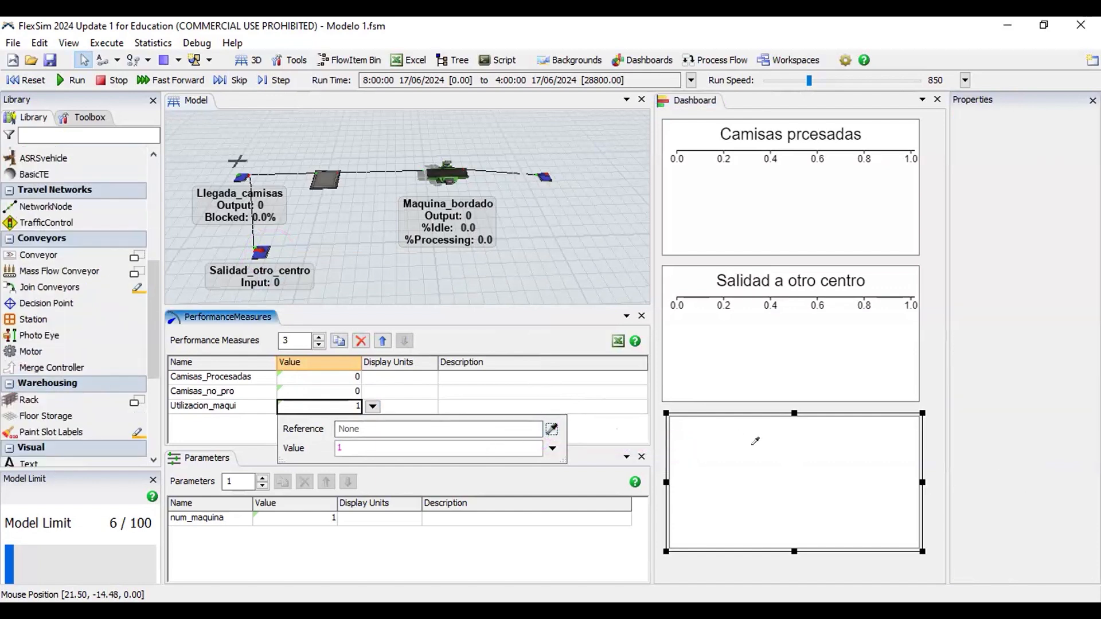
pyautogui.click(752, 450)
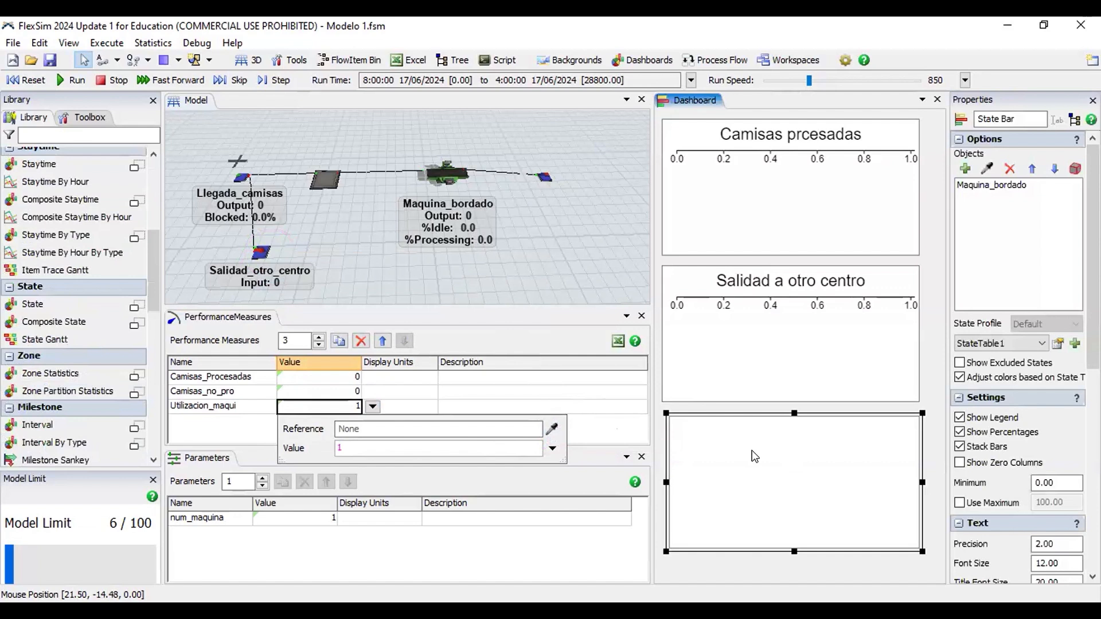
# Step: Reset and fast-forward the model to populate the State Bar chart, and link Utilizacion_maqui to that chart's Utilization Average
pyautogui.click(30, 81)
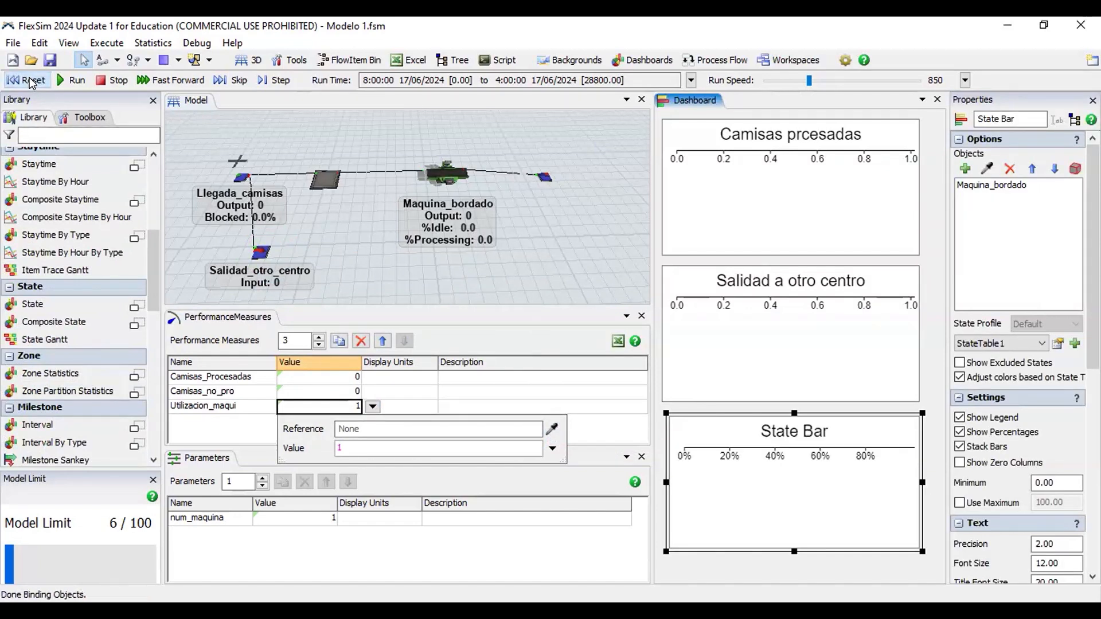
pyautogui.click(164, 80)
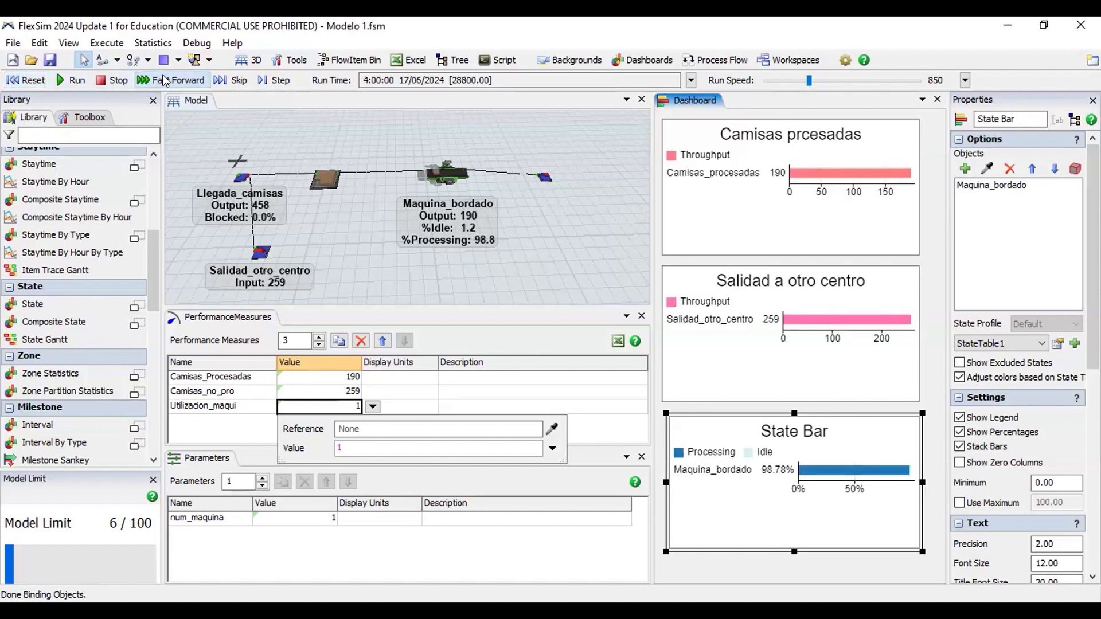
pyautogui.click(552, 430)
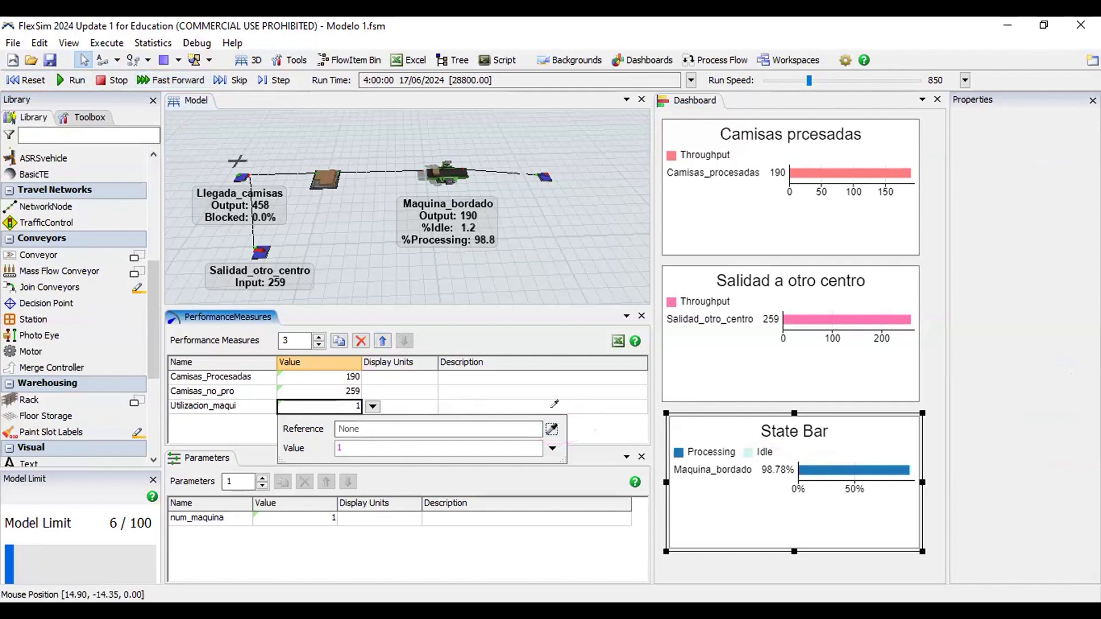
pyautogui.moveTo(743, 473); pyautogui.dragTo(769, 433)
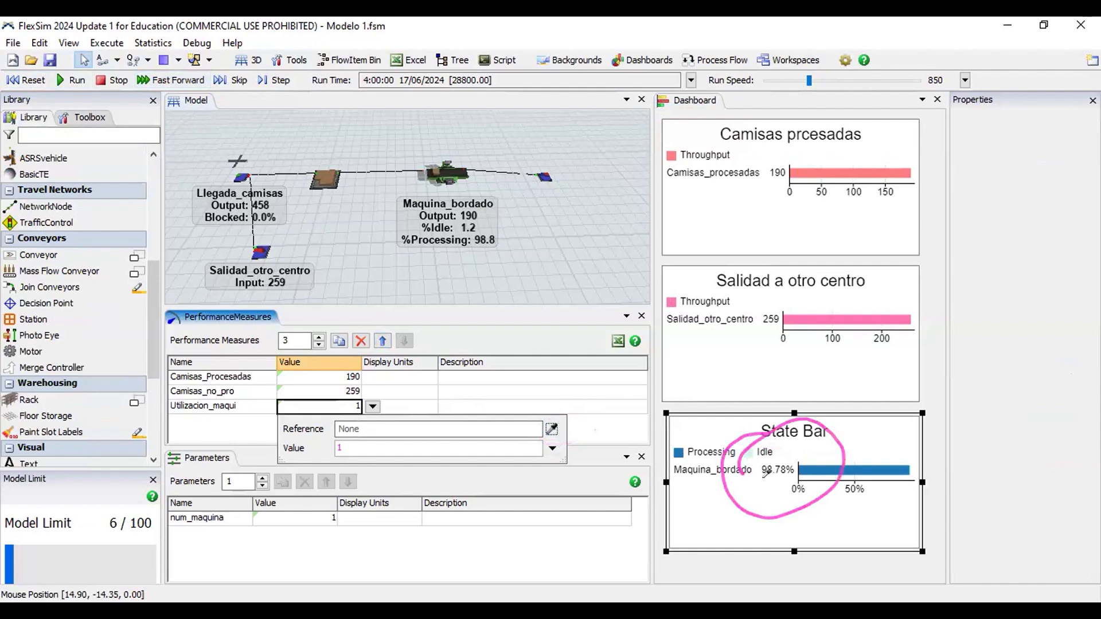
pyautogui.moveTo(747, 497)
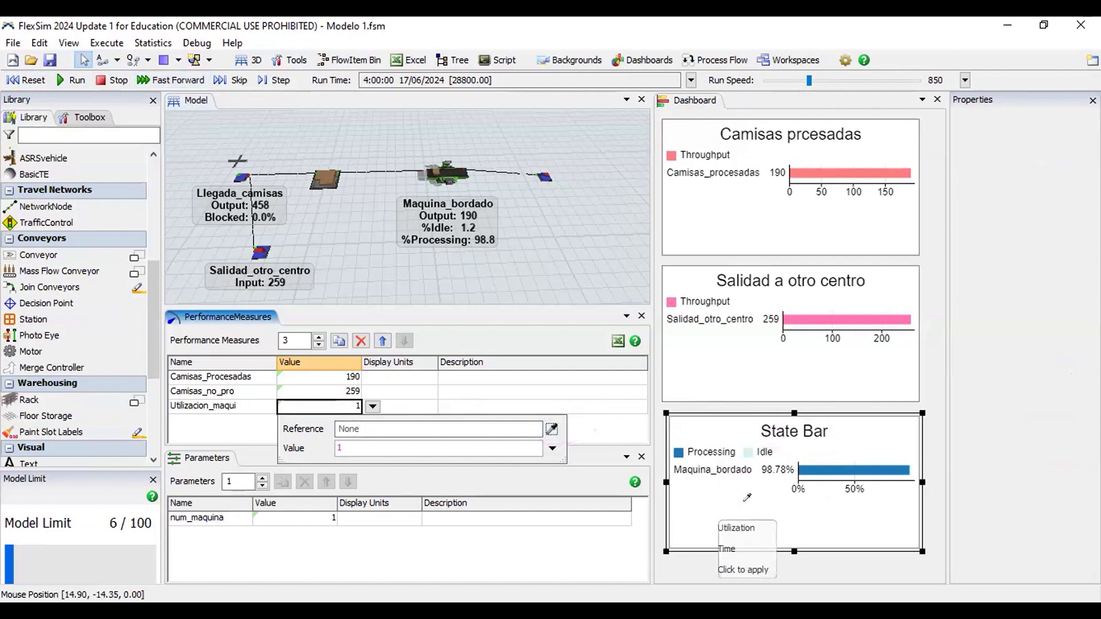
pyautogui.click(745, 498)
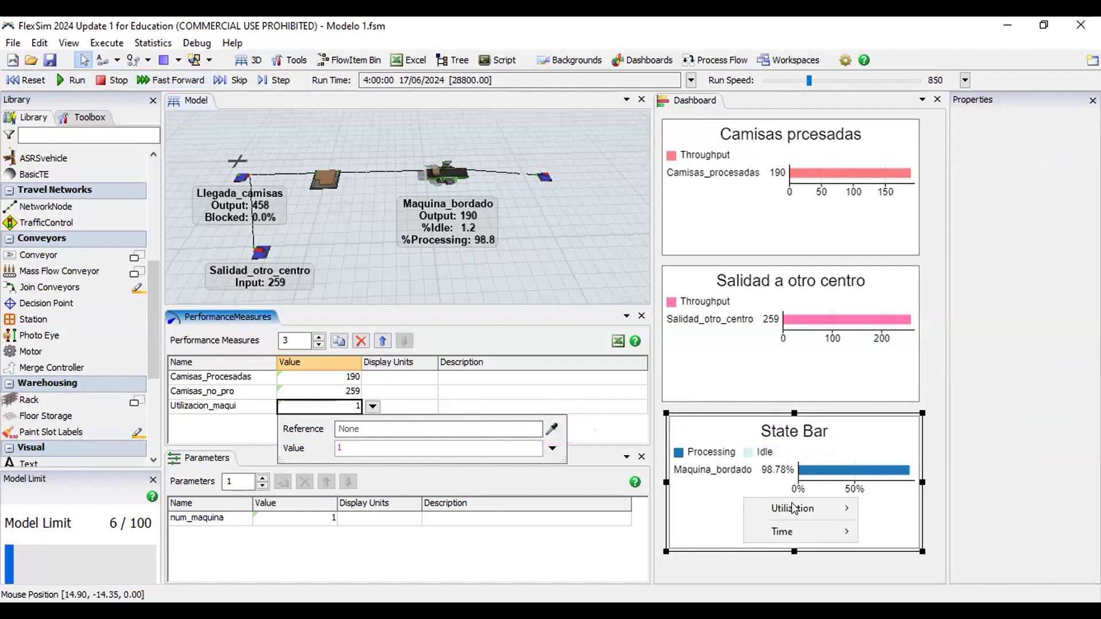
pyautogui.moveTo(794, 507)
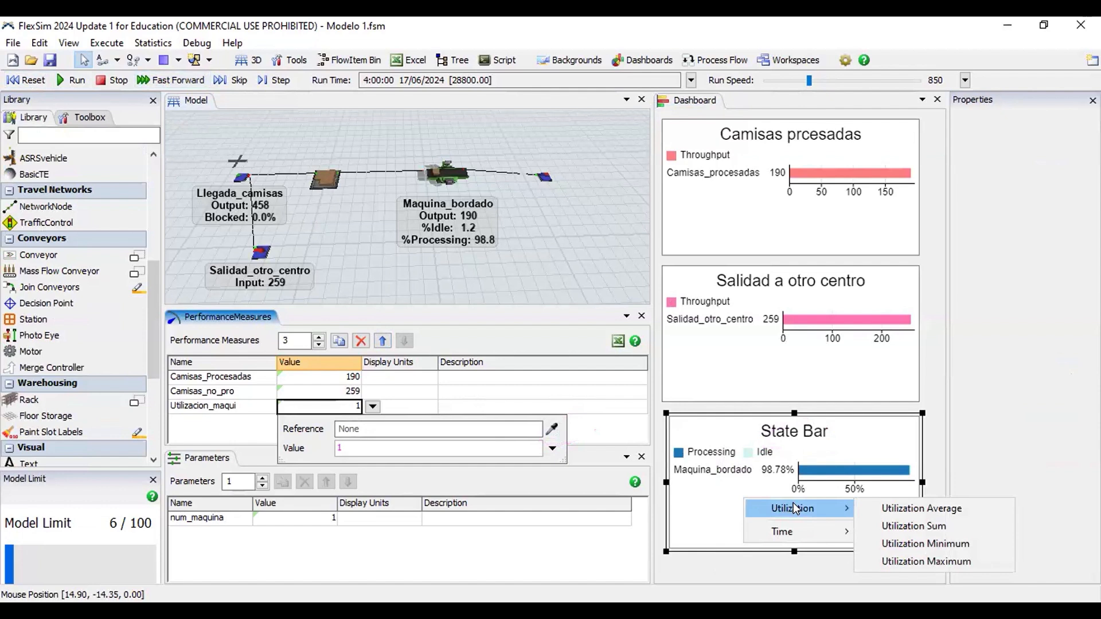
pyautogui.click(896, 511)
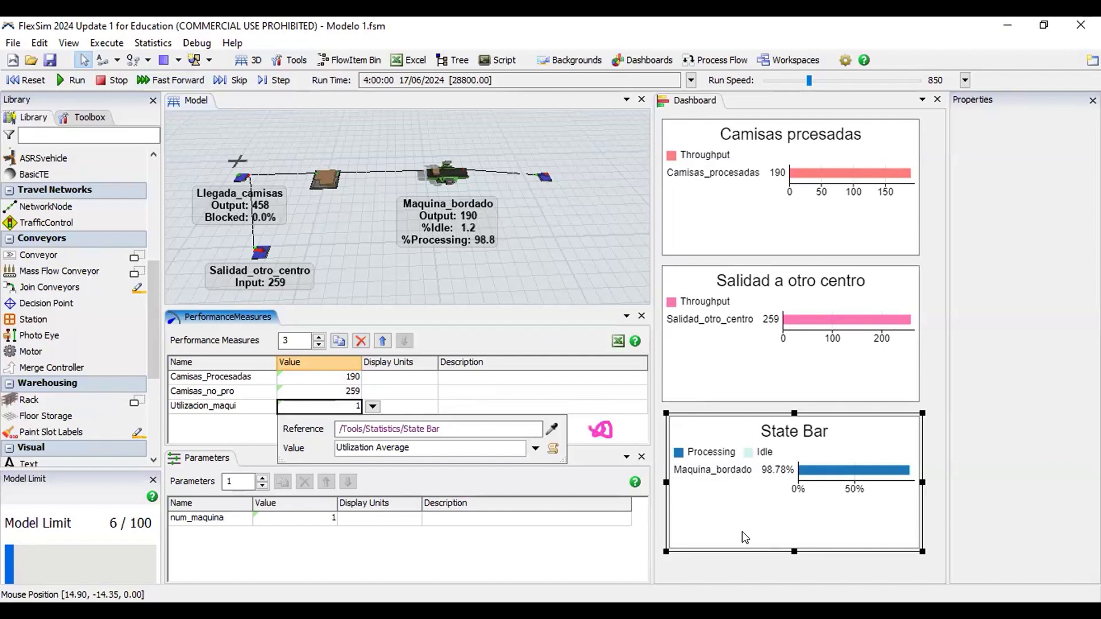
pyautogui.click(606, 428)
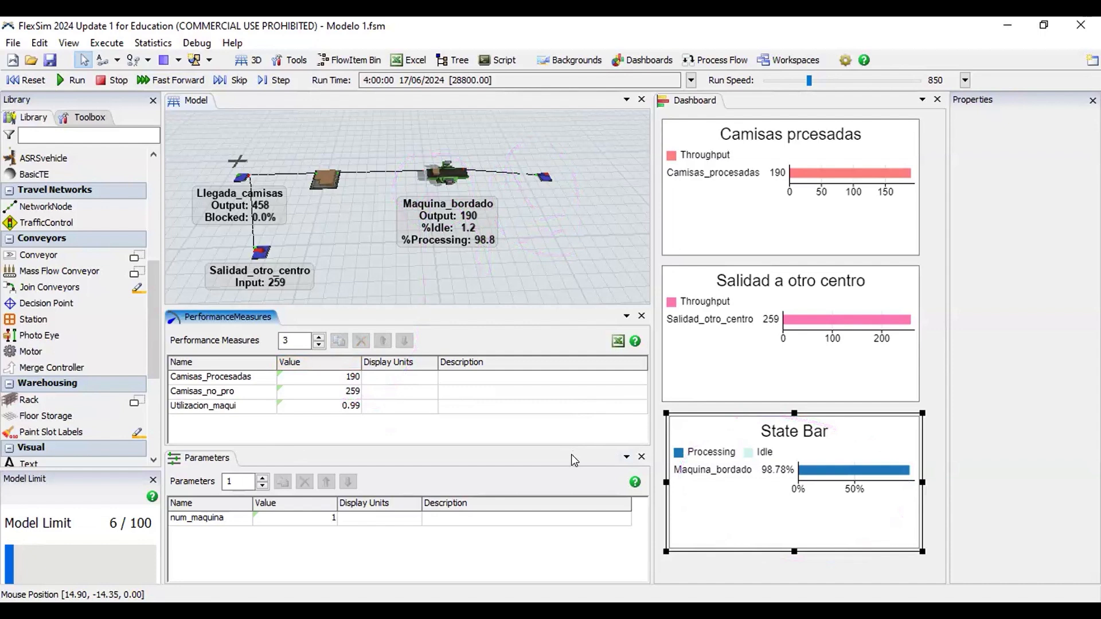
# Step: Rerun the model in fast forward to test the linked performance measures, and save the model in its reset state
pyautogui.click(26, 80)
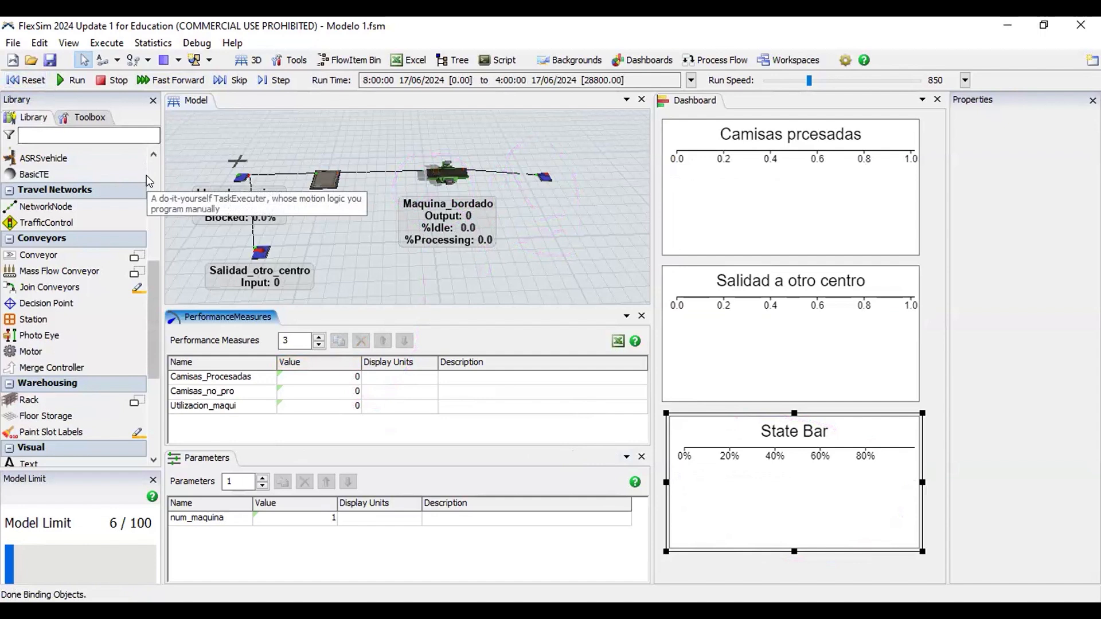
pyautogui.click(178, 80)
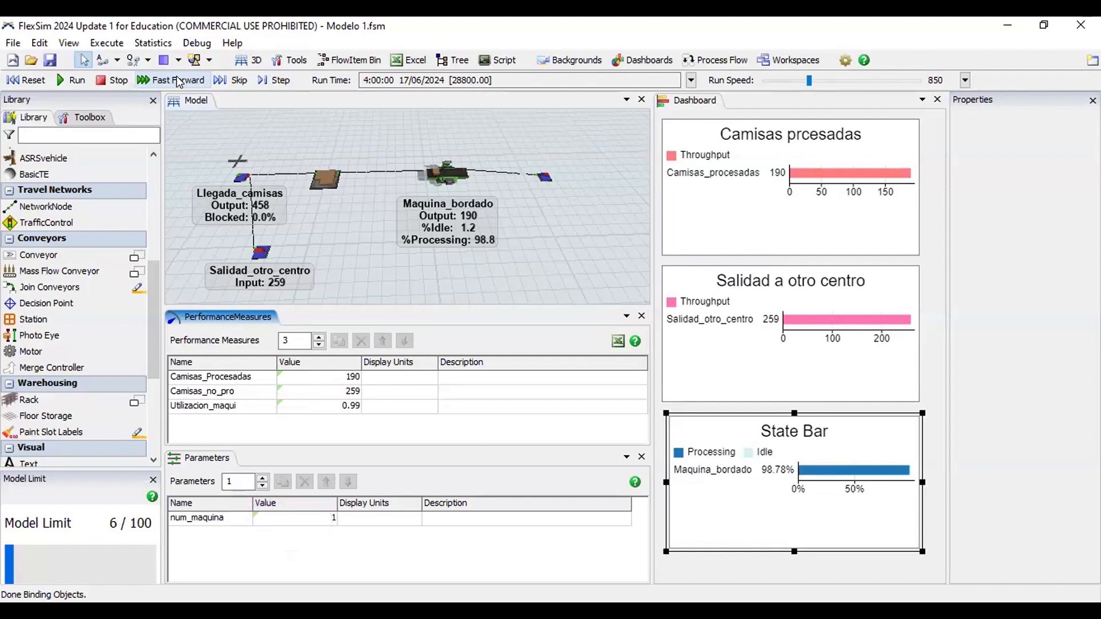
pyautogui.click(17, 80)
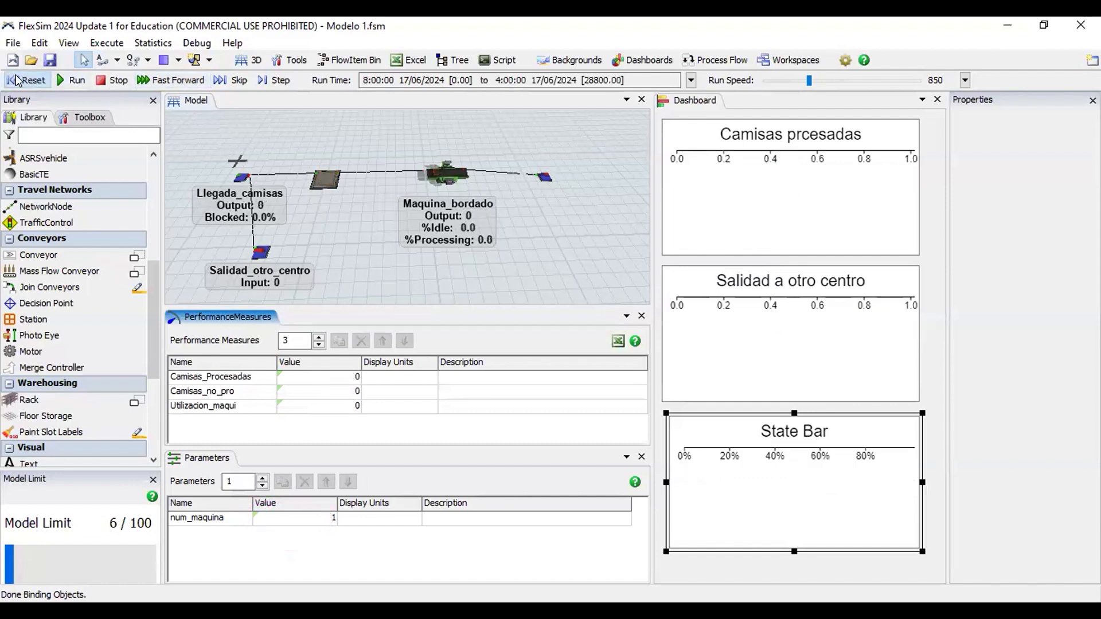
pyautogui.click(51, 60)
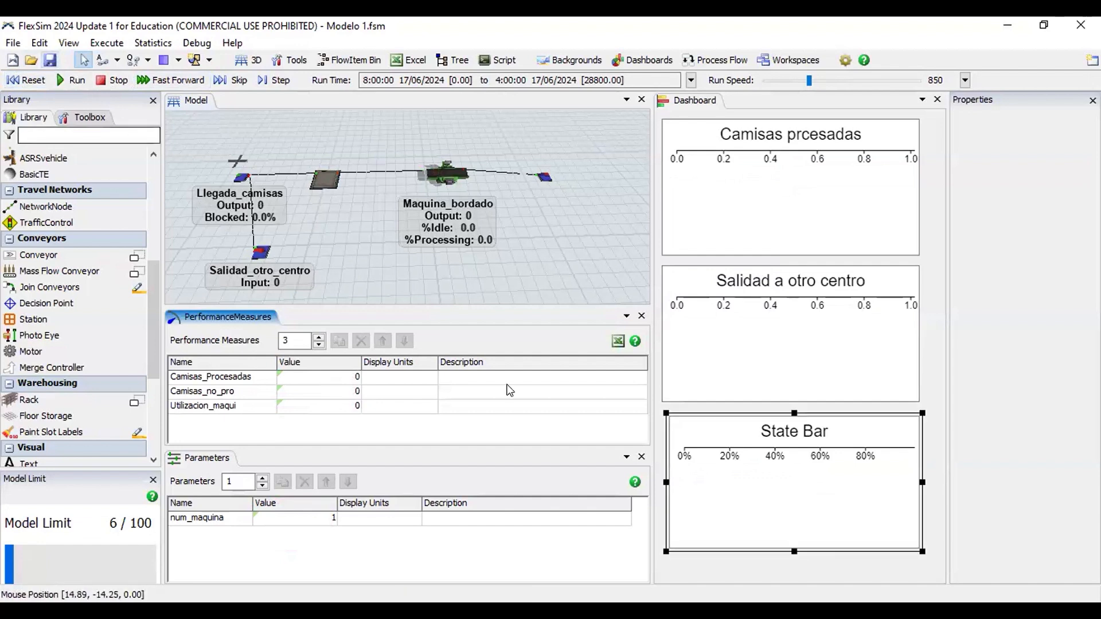
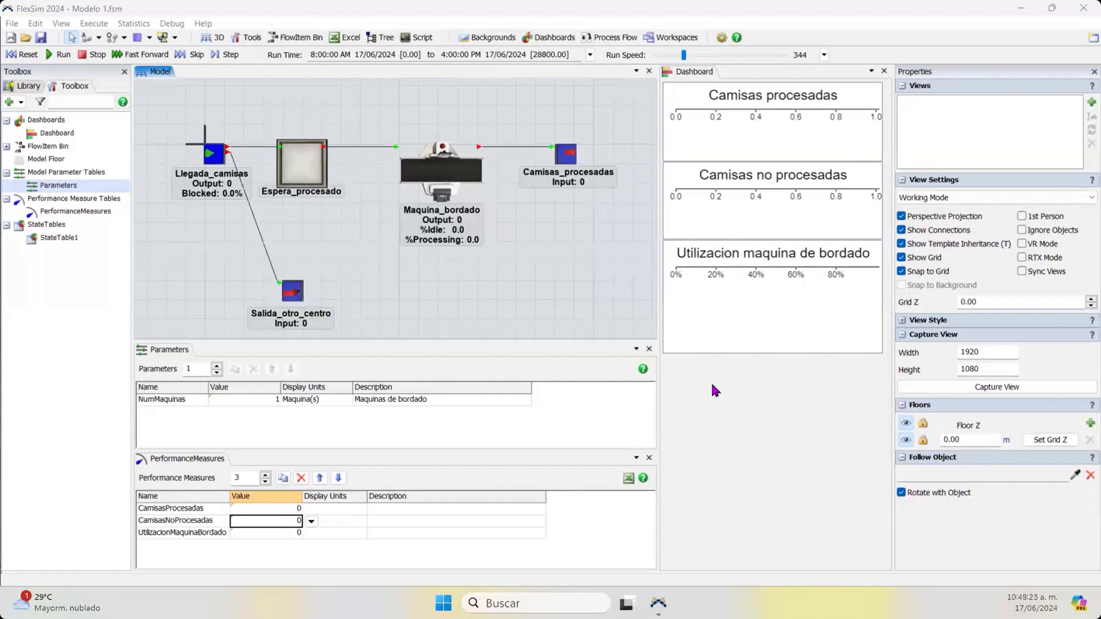
# Step: Open the Experimenter, move its window up over the model, and expand the Parameters group of Experiment1
pyautogui.click(709, 393)
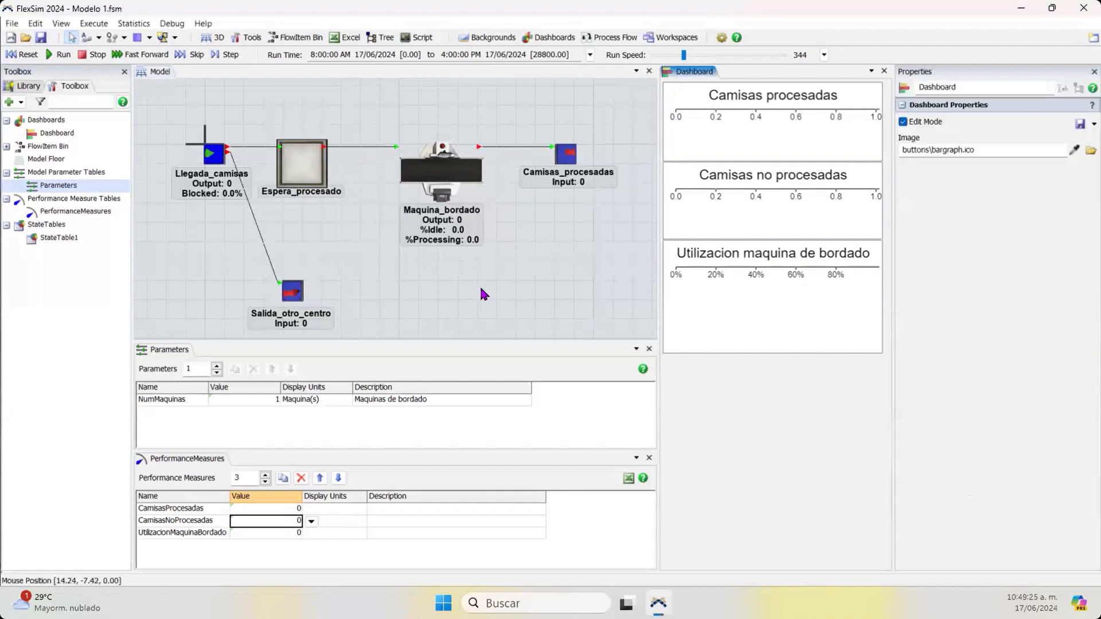
pyautogui.click(140, 25)
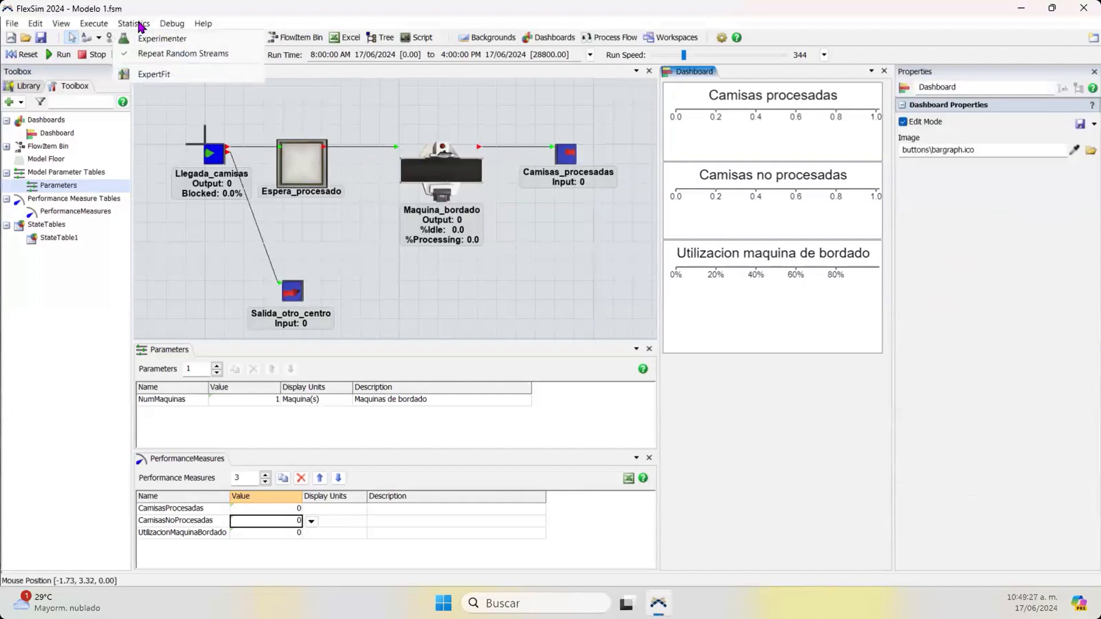
pyautogui.click(160, 40)
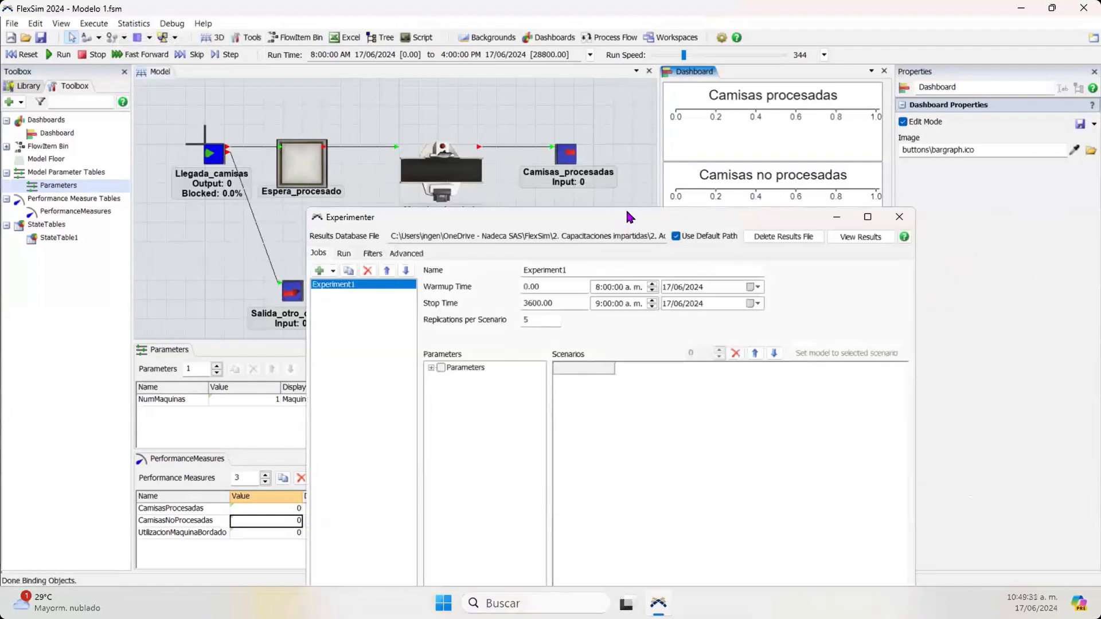
pyautogui.moveTo(627, 217); pyautogui.dragTo(642, 89)
pyautogui.click(448, 238)
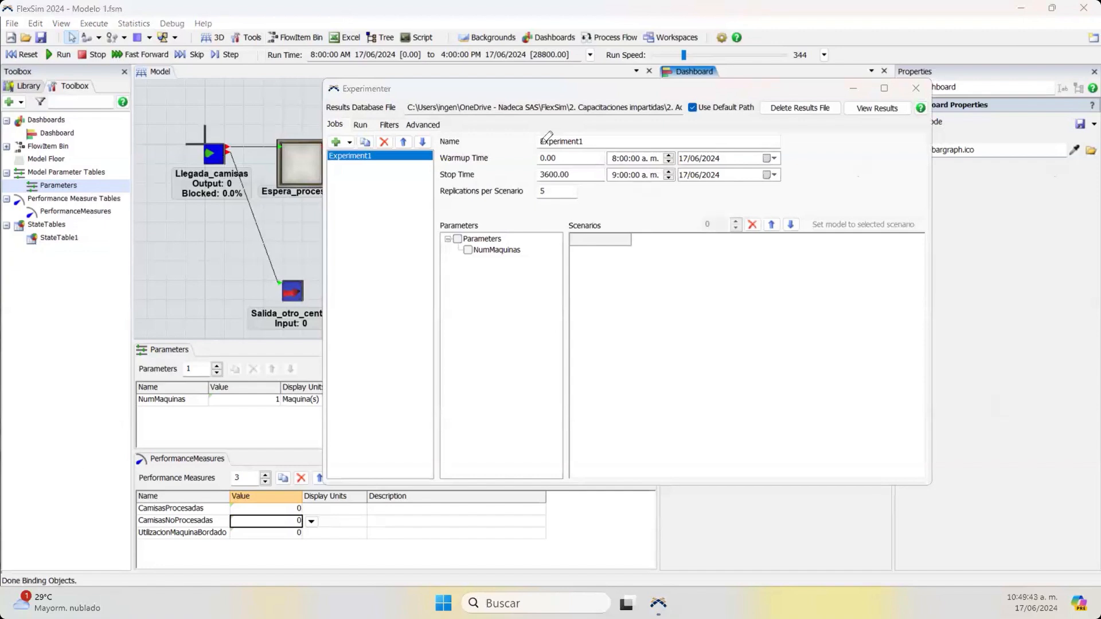
pyautogui.moveTo(440, 151); pyautogui.dragTo(473, 148)
pyautogui.moveTo(554, 133)
pyautogui.mouseDown()
pyautogui.moveTo(523, 142)
pyautogui.moveTo(551, 129)
pyautogui.mouseUp()
pyautogui.moveTo(440, 167); pyautogui.dragTo(563, 152)
pyautogui.moveTo(443, 183); pyautogui.dragTo(554, 179)
pyautogui.moveTo(452, 202)
pyautogui.mouseDown()
pyautogui.moveTo(559, 204)
pyautogui.moveTo(545, 184)
pyautogui.moveTo(530, 190)
pyautogui.mouseUp()
pyautogui.moveTo(453, 217)
pyautogui.mouseDown()
pyautogui.moveTo(432, 229)
pyautogui.moveTo(547, 258)
pyautogui.moveTo(452, 221)
pyautogui.mouseUp()
pyautogui.moveTo(576, 217)
pyautogui.mouseDown()
pyautogui.moveTo(805, 219)
pyautogui.moveTo(586, 232)
pyautogui.mouseUp()
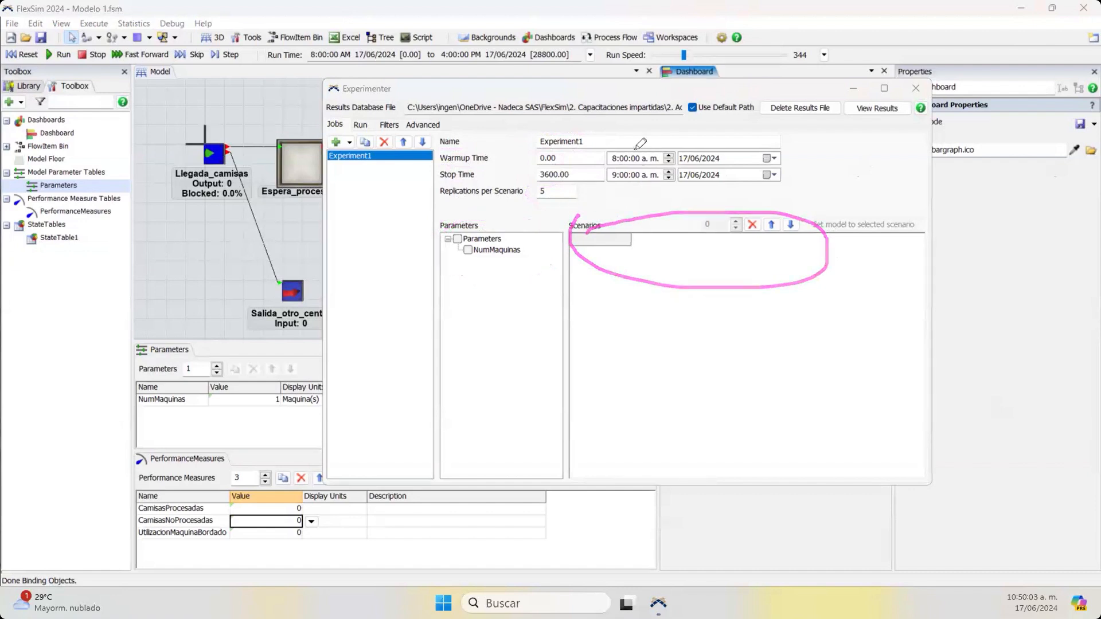
pyautogui.moveTo(347, 107)
pyautogui.mouseDown()
pyautogui.moveTo(319, 136)
pyautogui.moveTo(331, 115)
pyautogui.moveTo(352, 136)
pyautogui.moveTo(352, 125)
pyautogui.moveTo(398, 119)
pyautogui.moveTo(414, 137)
pyautogui.moveTo(442, 119)
pyautogui.mouseUp()
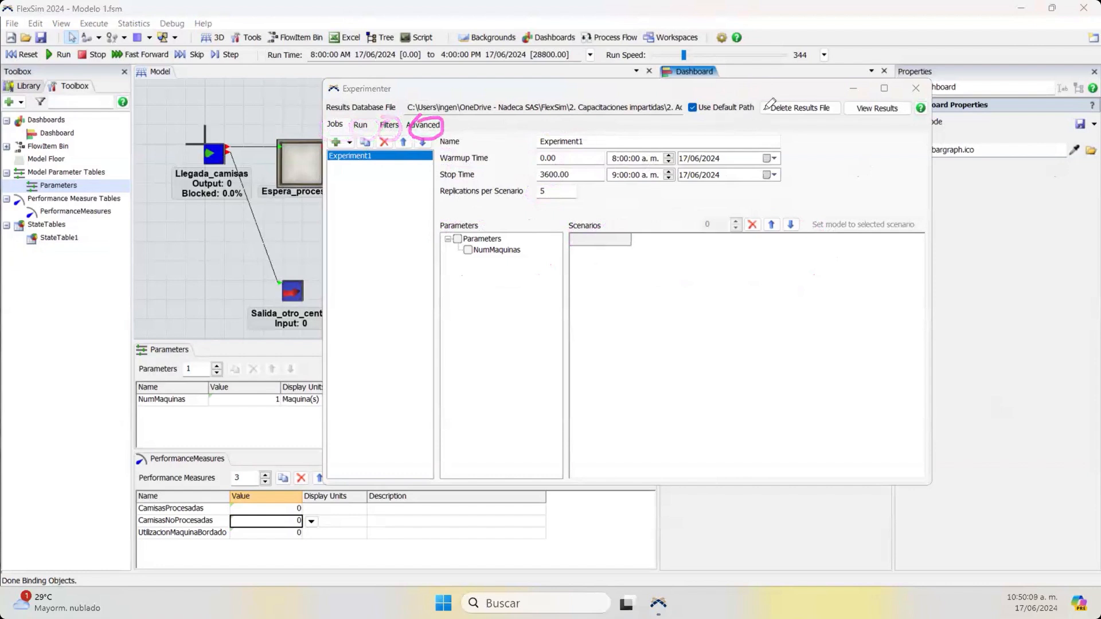
pyautogui.moveTo(785, 95)
pyautogui.mouseDown()
pyautogui.moveTo(808, 126)
pyautogui.moveTo(778, 96)
pyautogui.mouseUp()
pyautogui.moveTo(862, 89)
pyautogui.mouseDown()
pyautogui.moveTo(850, 123)
pyautogui.moveTo(892, 95)
pyautogui.moveTo(838, 102)
pyautogui.mouseUp()
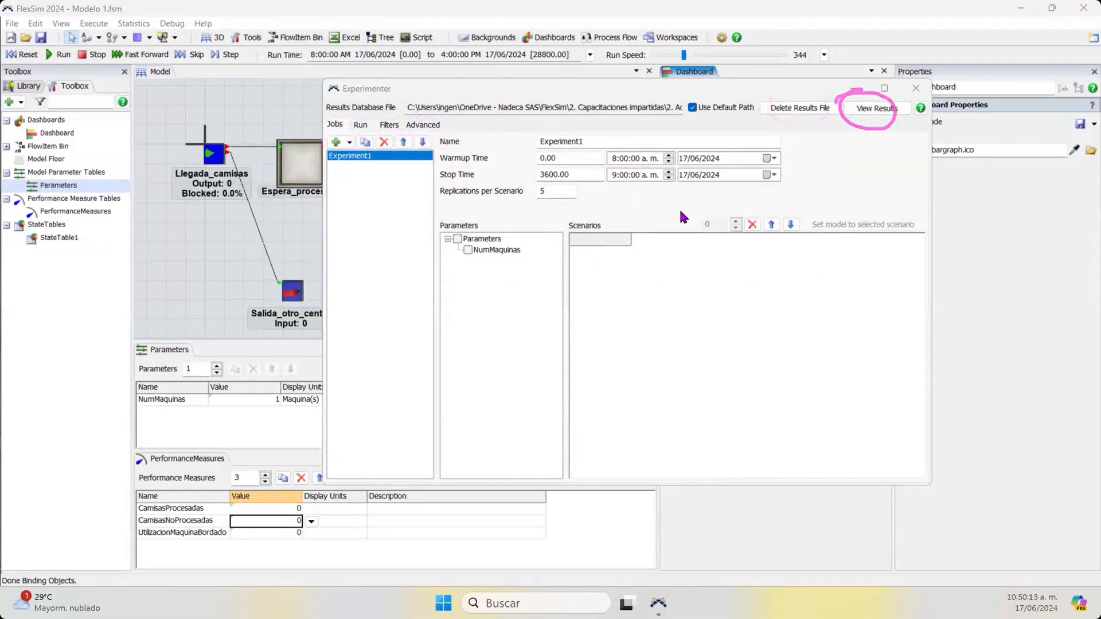
pyautogui.click(335, 125)
pyautogui.click(336, 142)
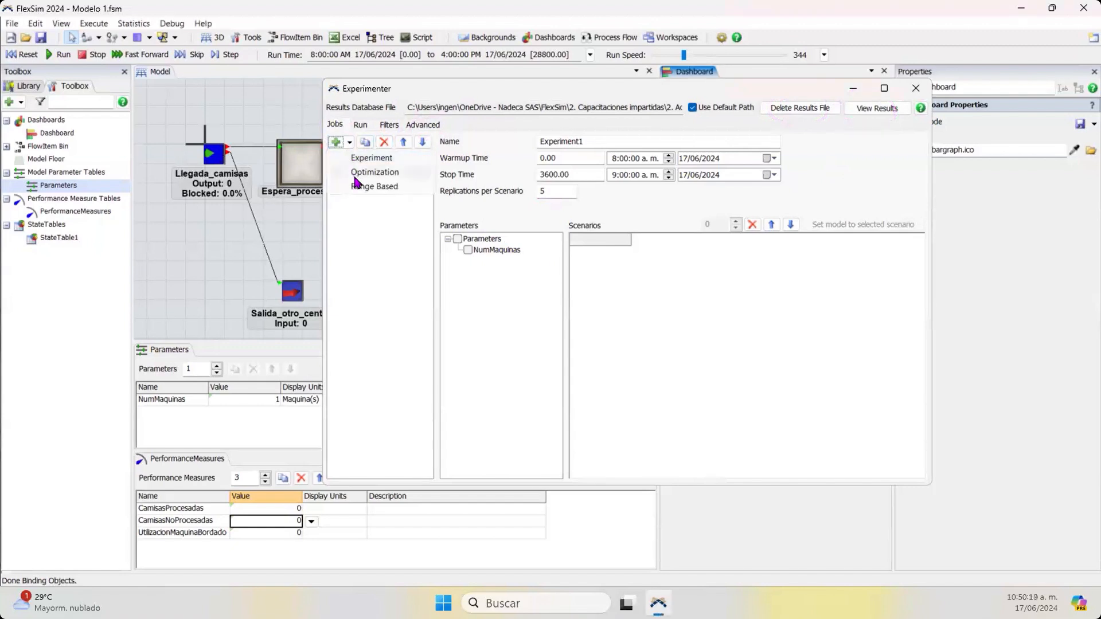
pyautogui.click(399, 244)
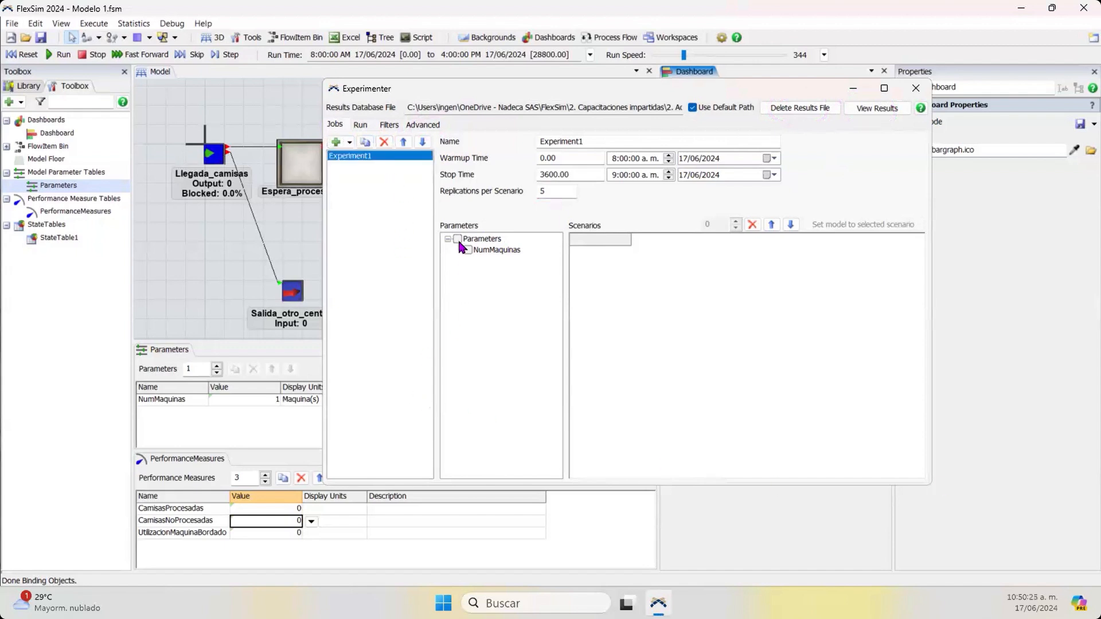
# Step: Set Experiment1's stop time to 28800 and its replications per scenario to 30
pyautogui.click(587, 141)
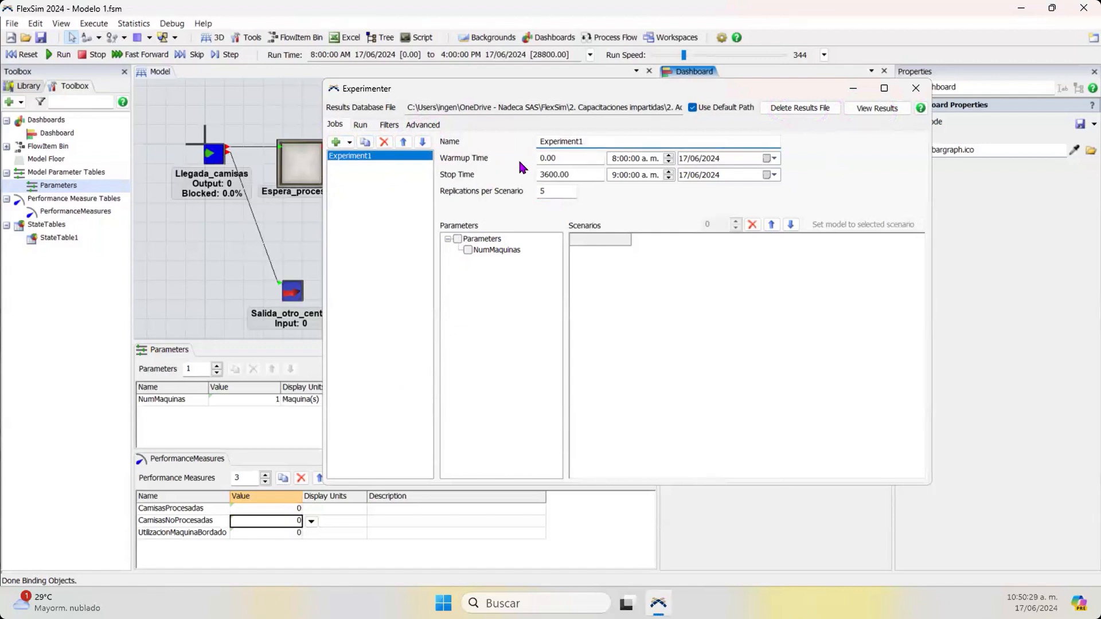
pyautogui.click(577, 159)
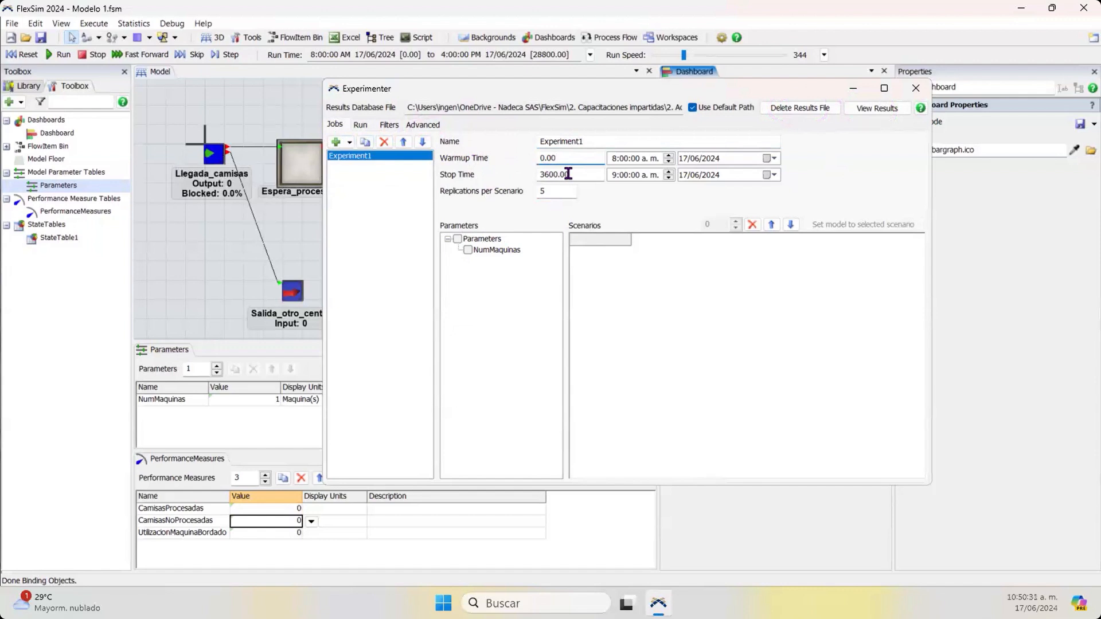
pyautogui.moveTo(583, 175); pyautogui.dragTo(518, 176)
pyautogui.write('28800')
pyautogui.press('Return')
pyautogui.moveTo(560, 191); pyautogui.dragTo(528, 193)
# Step: Include the NumMaquinas parameter in Experiment1 and add a second scenario
pyautogui.click(456, 238)
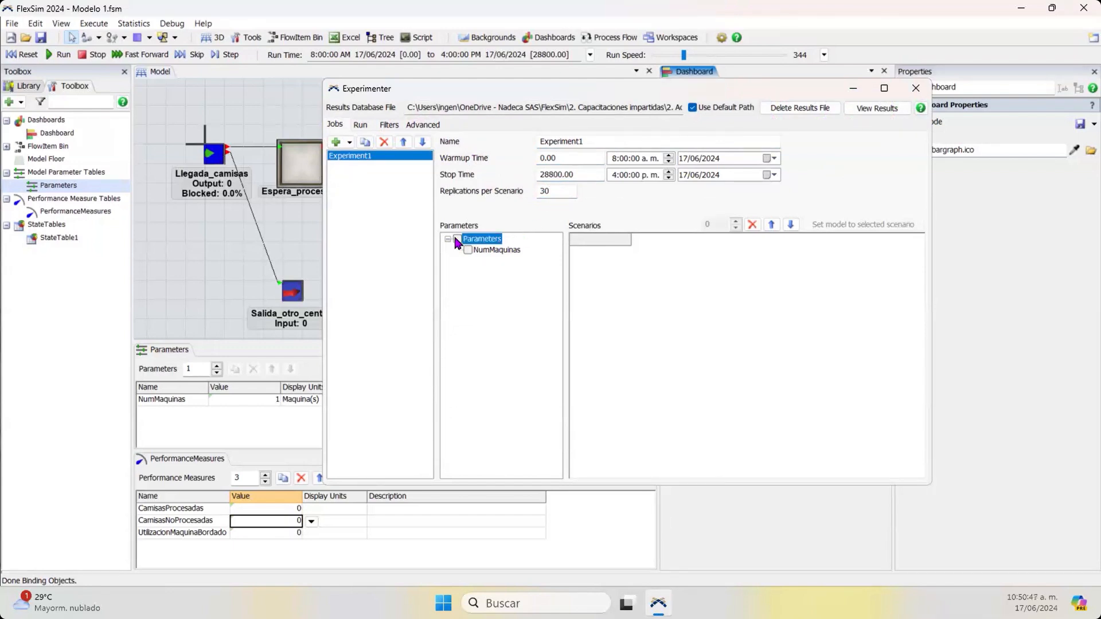
pyautogui.click(457, 239)
pyautogui.click(457, 239)
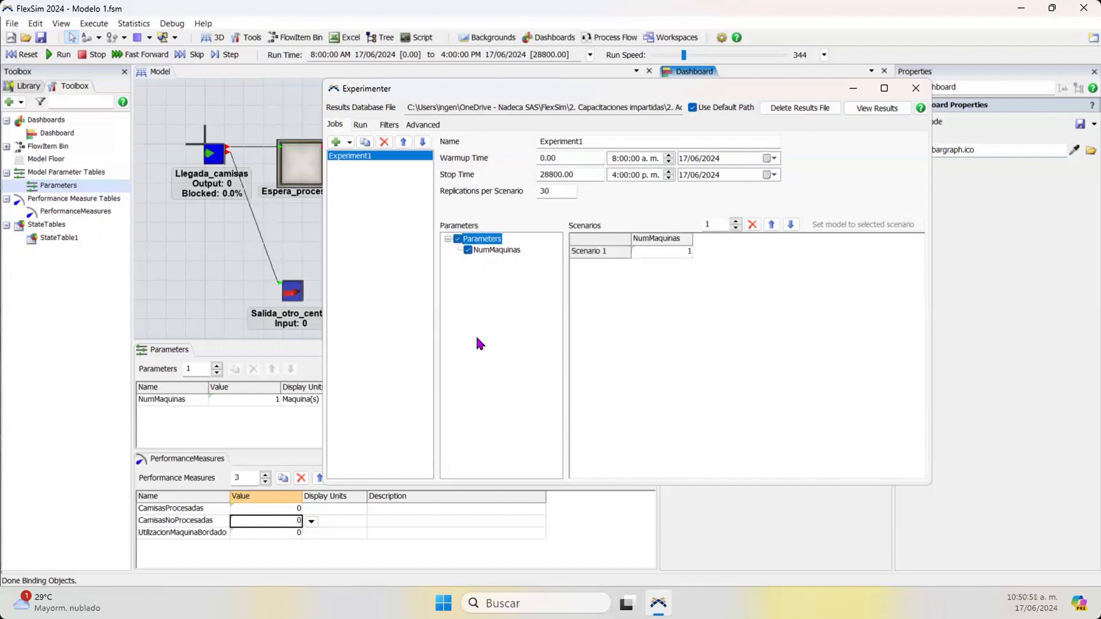
pyautogui.click(457, 238)
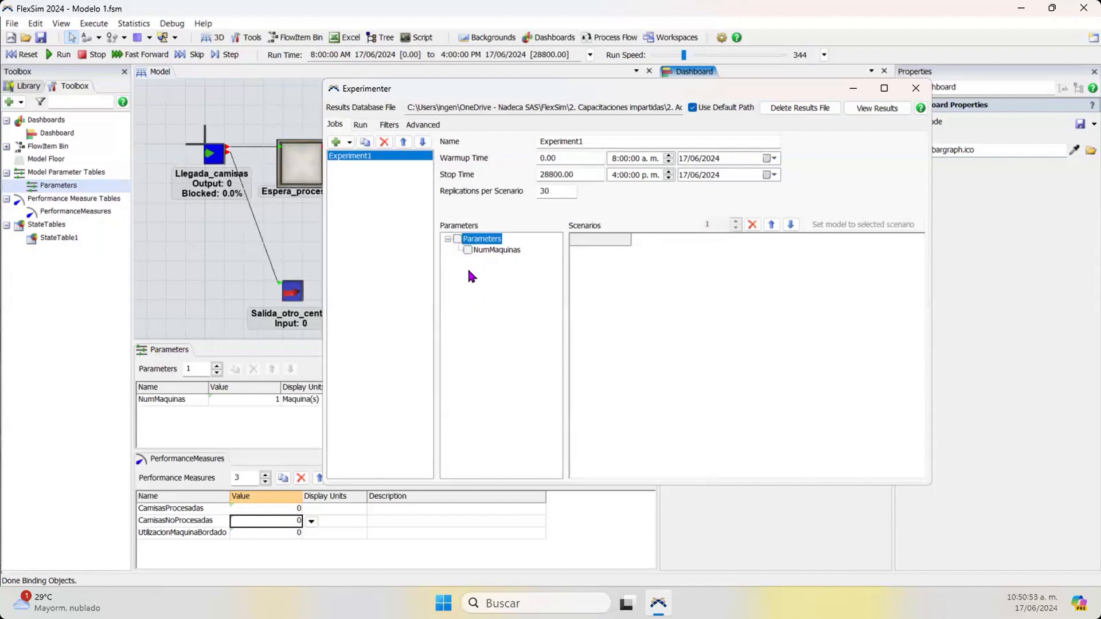
pyautogui.click(467, 250)
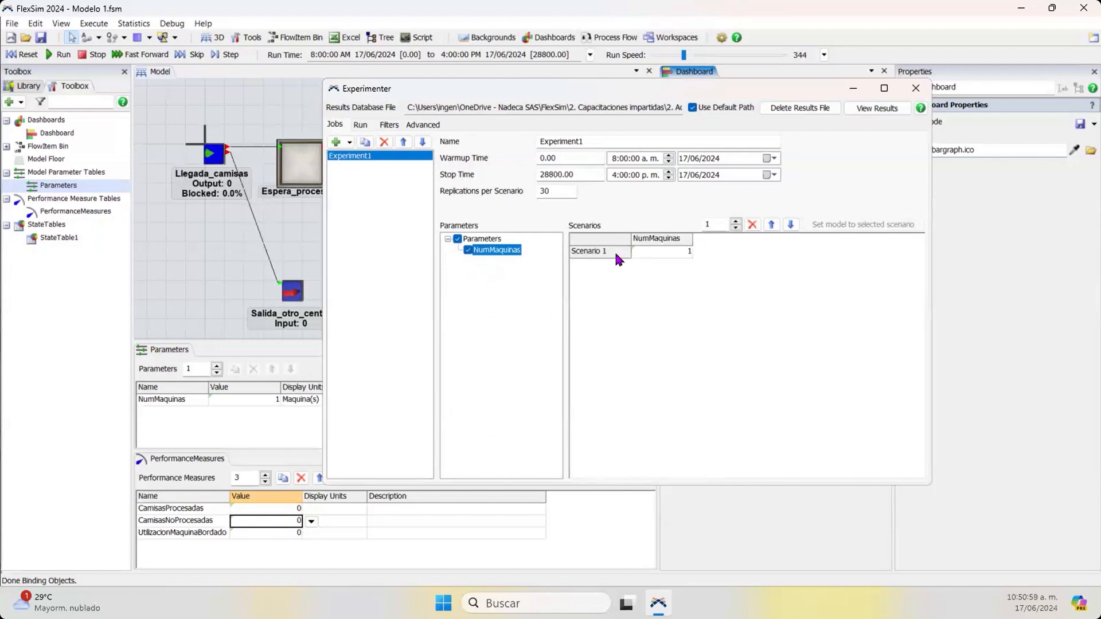
pyautogui.click(735, 221)
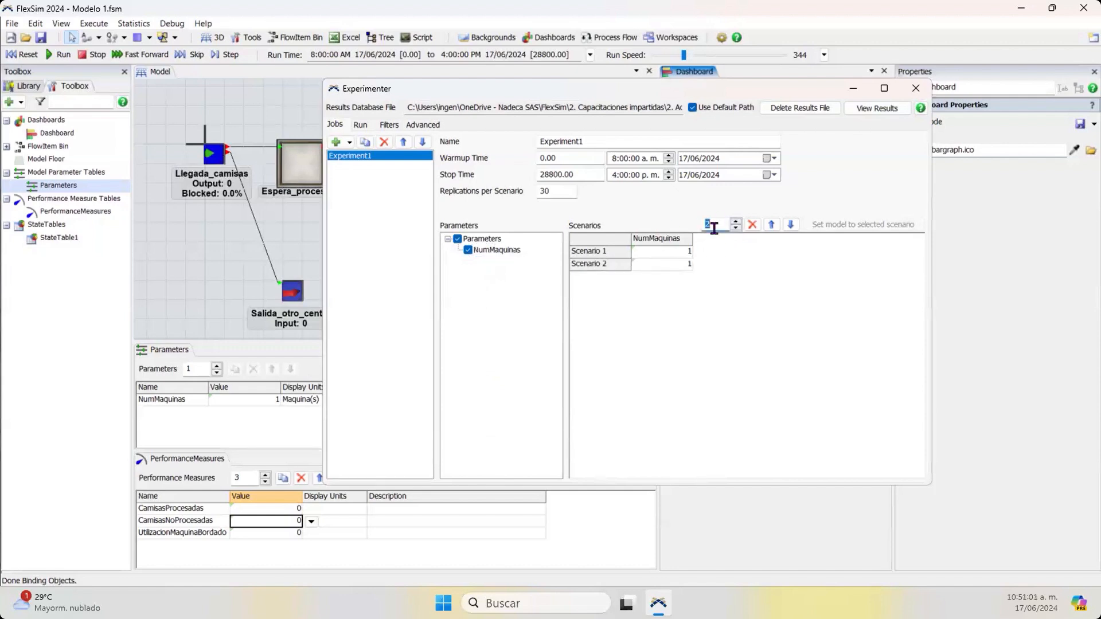
# Step: Add a third scenario to Experiment1
pyautogui.click(736, 221)
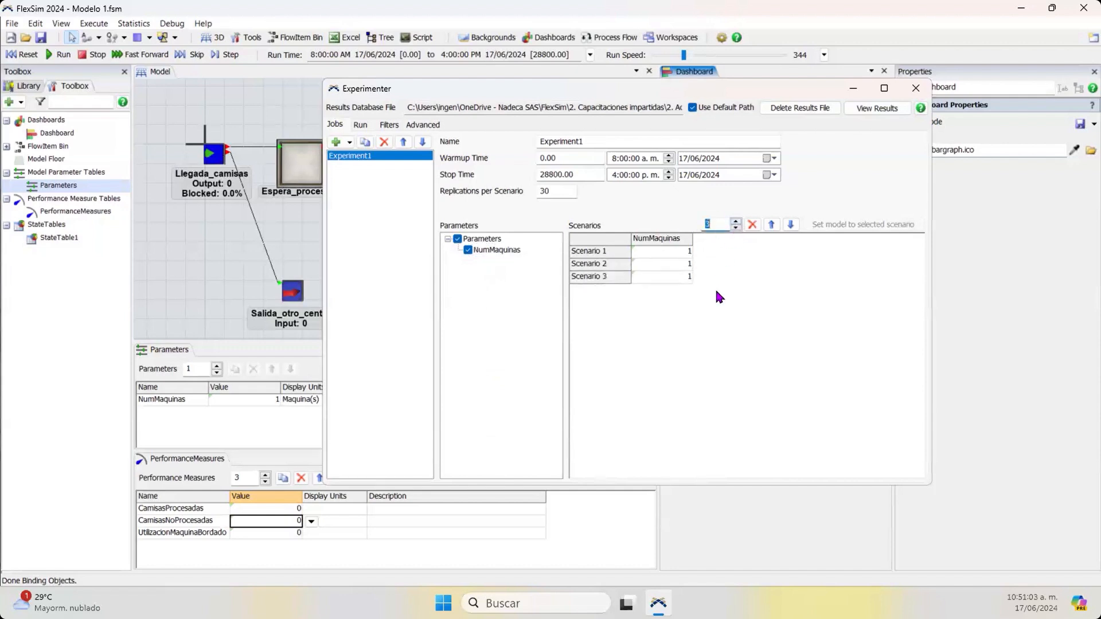
pyautogui.click(608, 251)
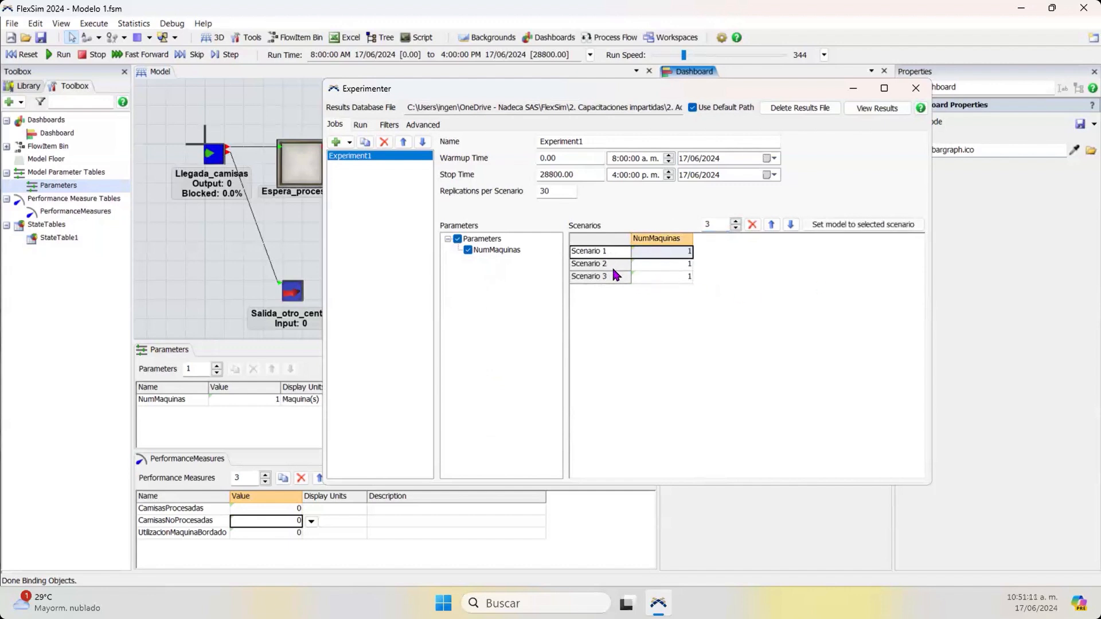
pyautogui.click(613, 264)
pyautogui.click(607, 276)
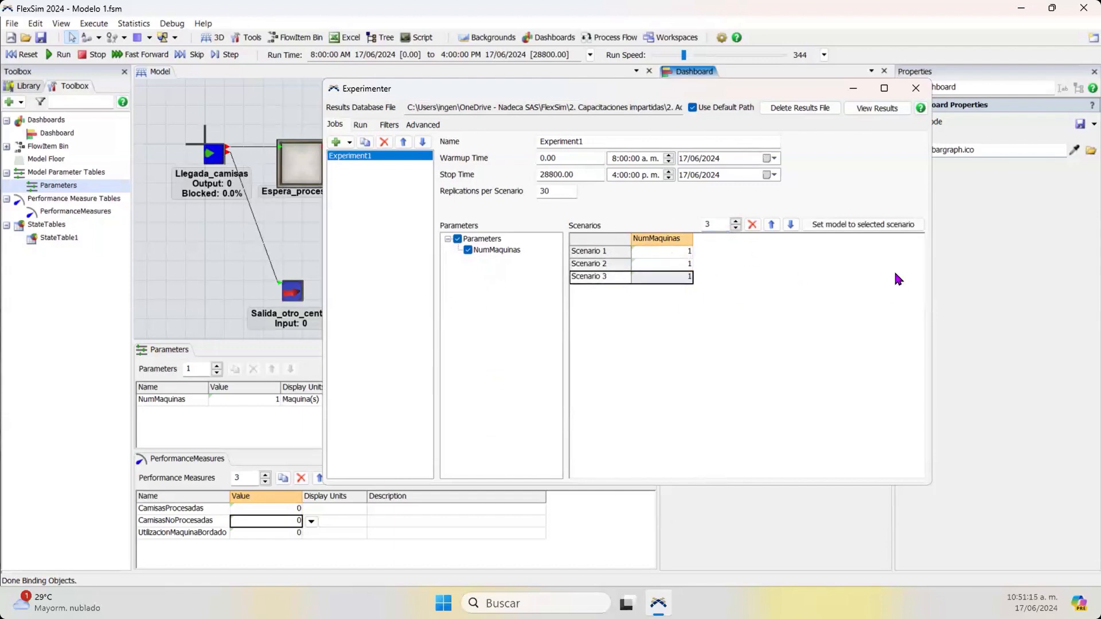
# Step: Rename Scenario 1 as Scenario_Base
pyautogui.click(610, 253)
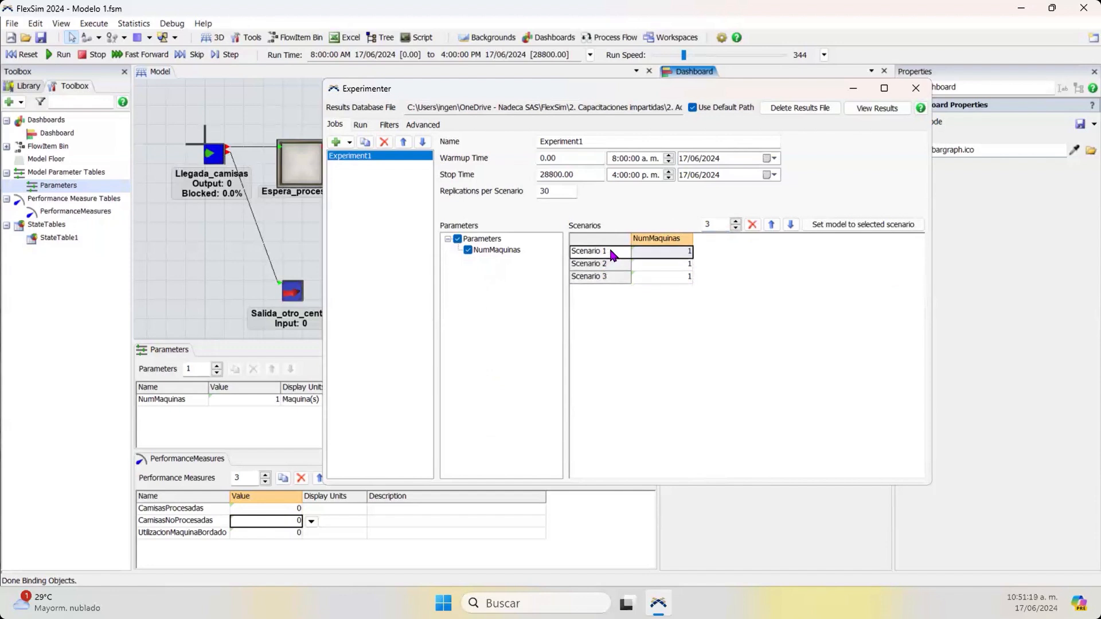
pyautogui.click(611, 252)
pyautogui.click(611, 251)
pyautogui.press('BackSpace')
pyautogui.press('BackSpace')
pyautogui.write('_Base')
pyautogui.click(675, 296)
# Step: Set NumMaquinas to 2 for Scenario 2 and to 3 for Scenario 3
pyautogui.click(672, 263)
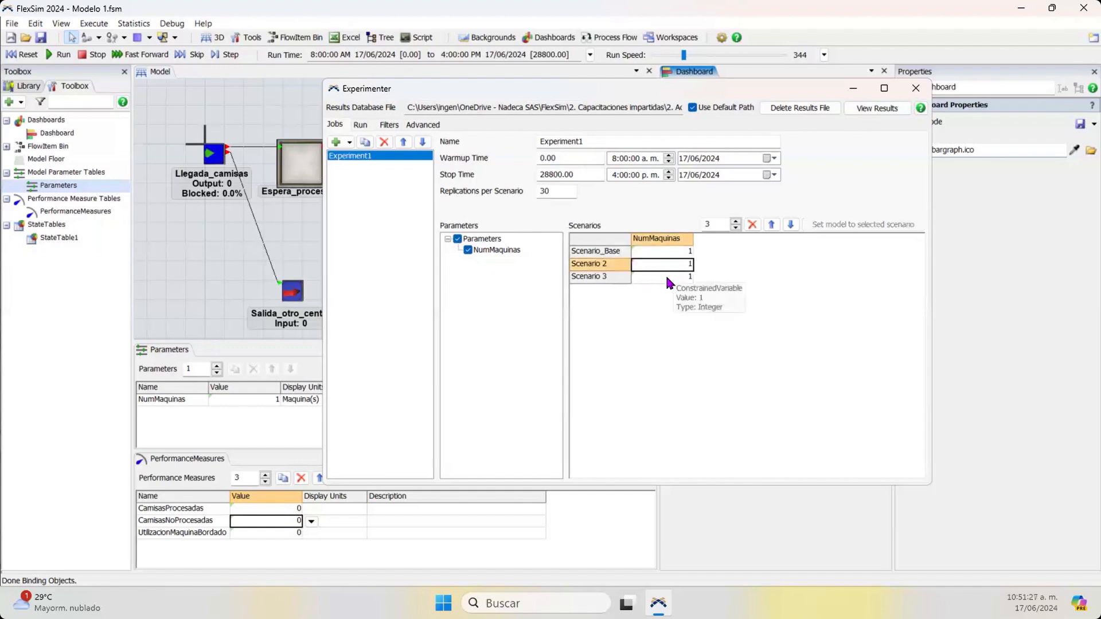
pyautogui.click(668, 278)
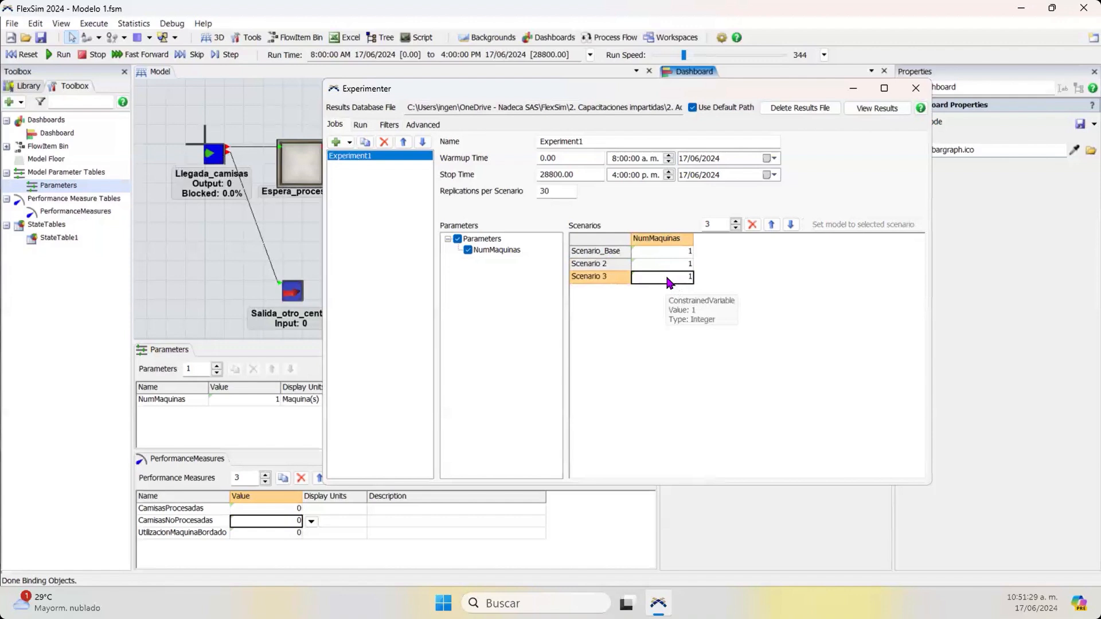
pyautogui.click(672, 252)
pyautogui.press('Down')
pyautogui.write('2')
pyautogui.press('Down')
pyautogui.write('3')
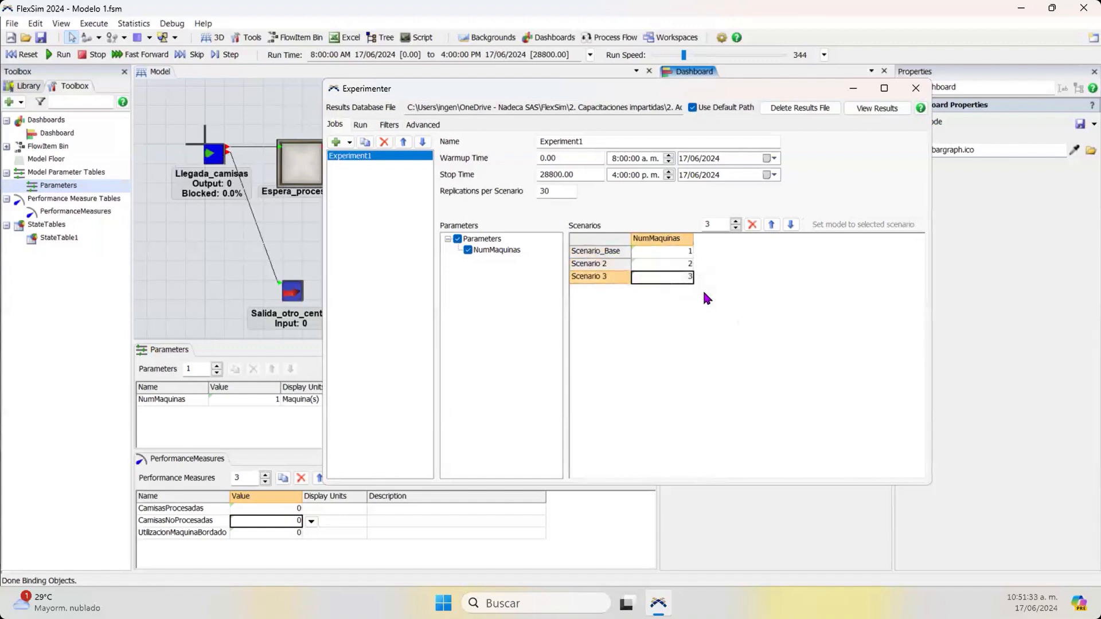
pyautogui.click(704, 293)
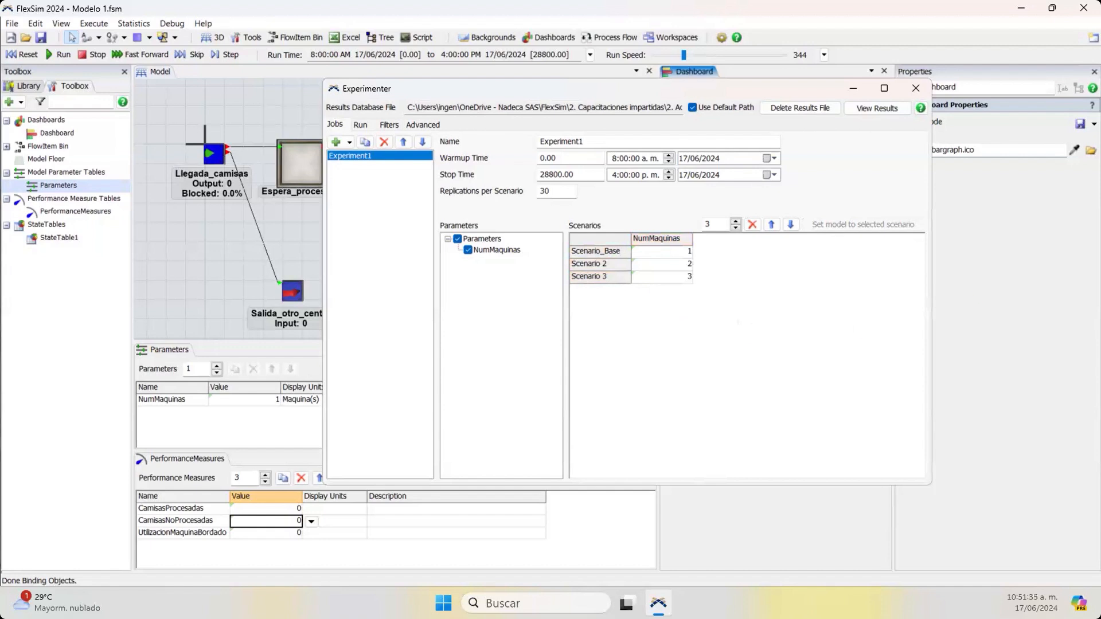
# Step: Review the NumMaquinas value assigned to each of the three scenarios
pyautogui.click(659, 603)
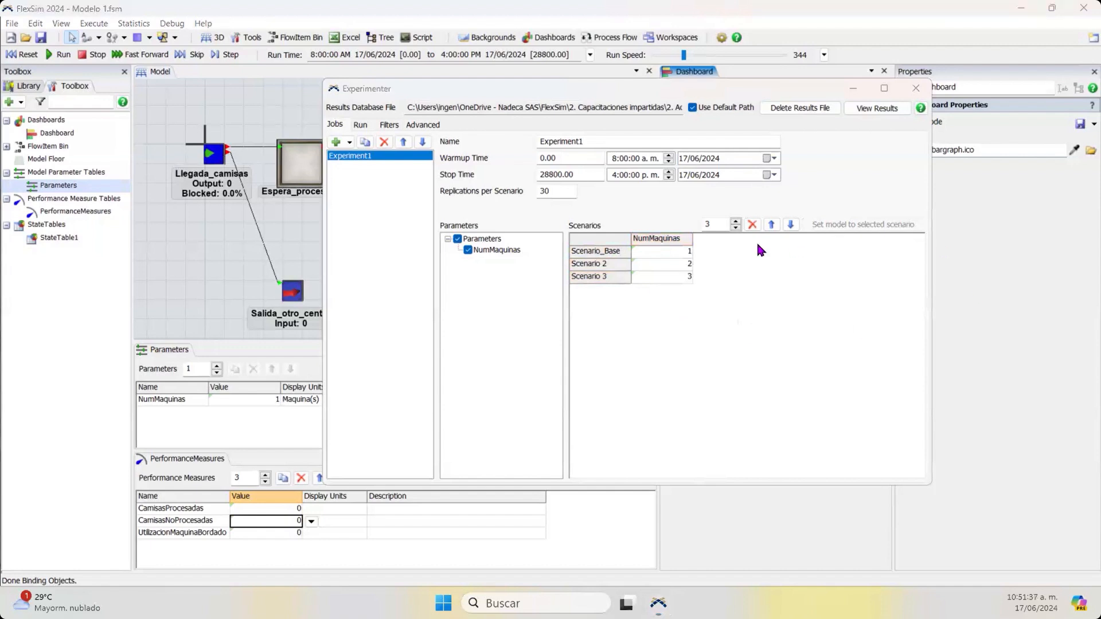
pyautogui.click(679, 250)
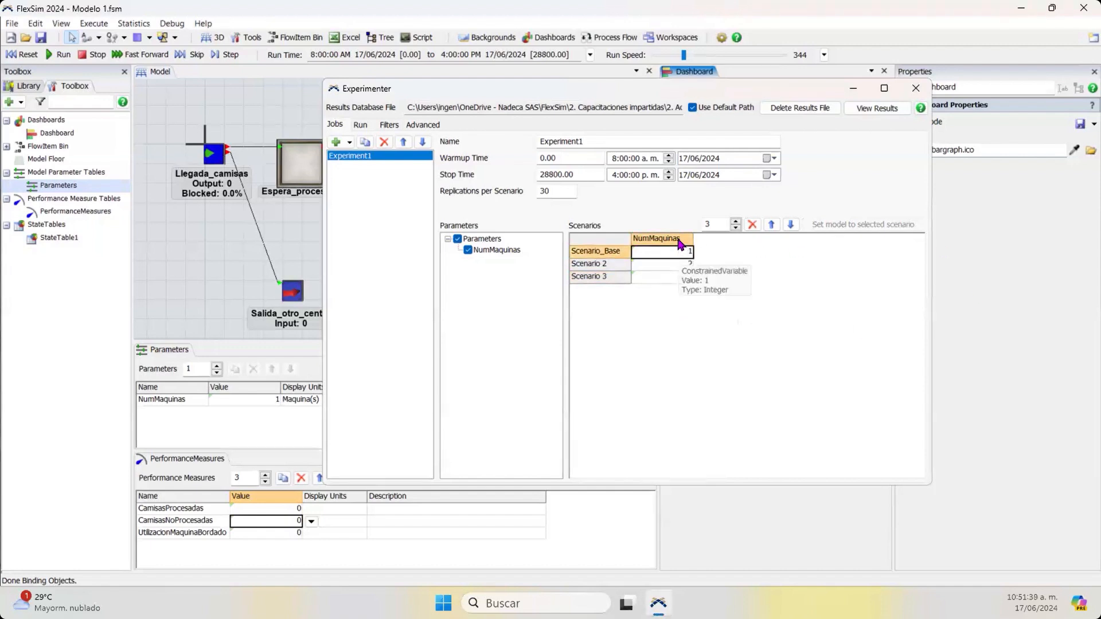
pyautogui.click(681, 326)
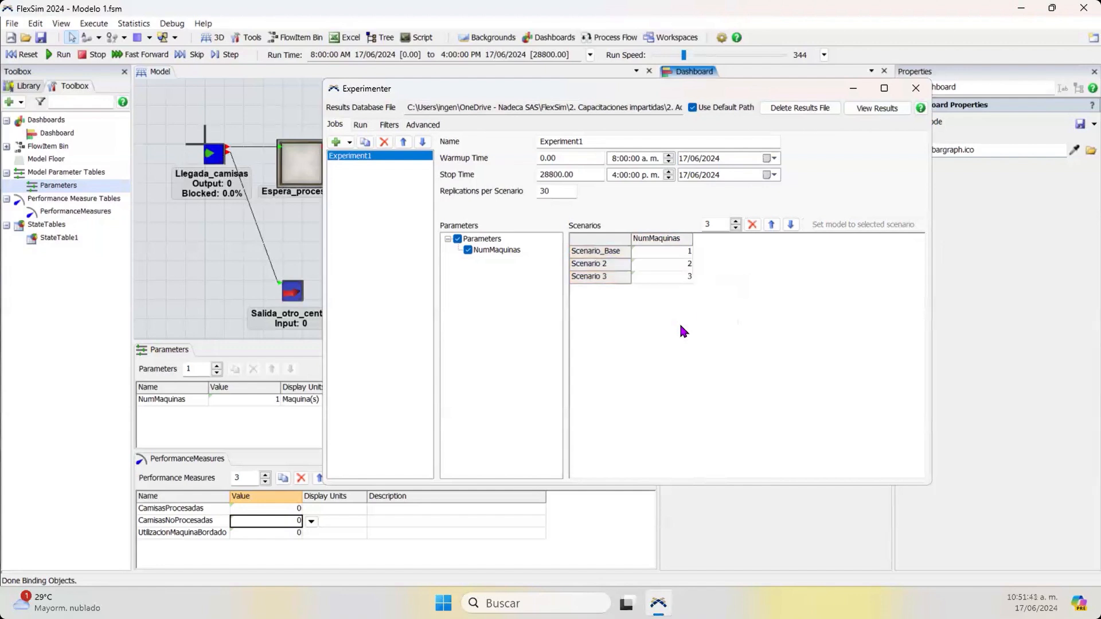
pyautogui.click(653, 238)
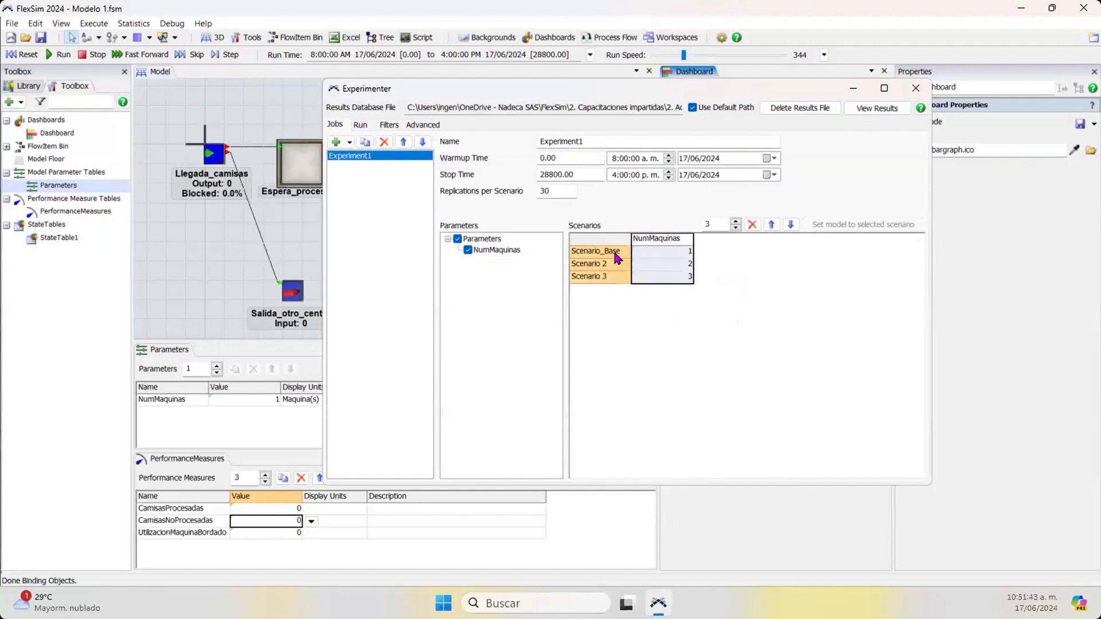
pyautogui.click(617, 256)
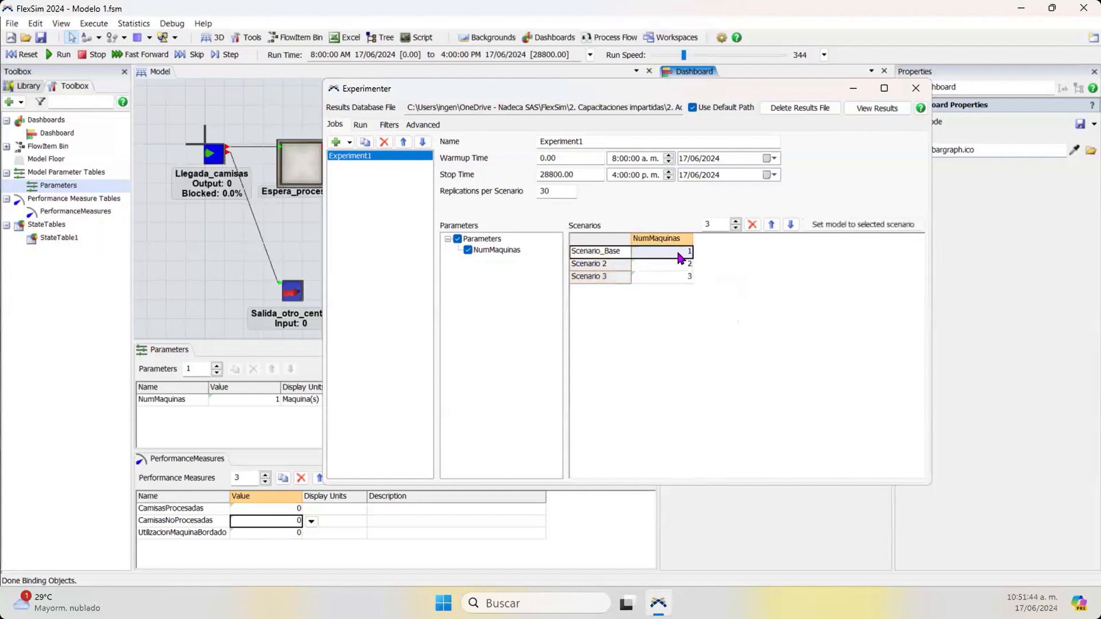
pyautogui.click(613, 267)
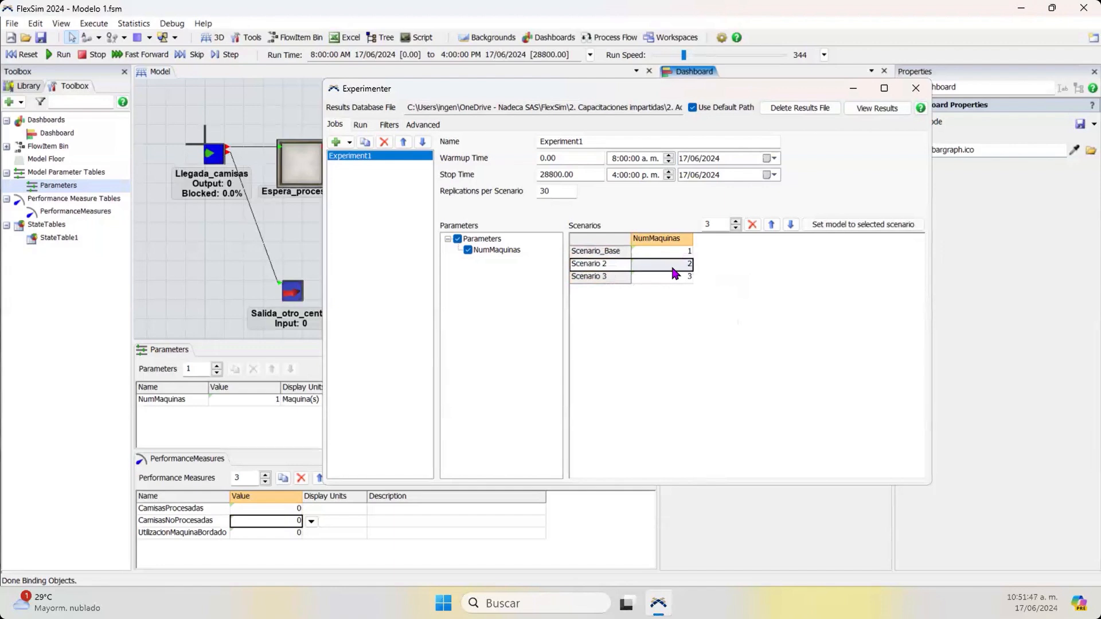
pyautogui.click(609, 276)
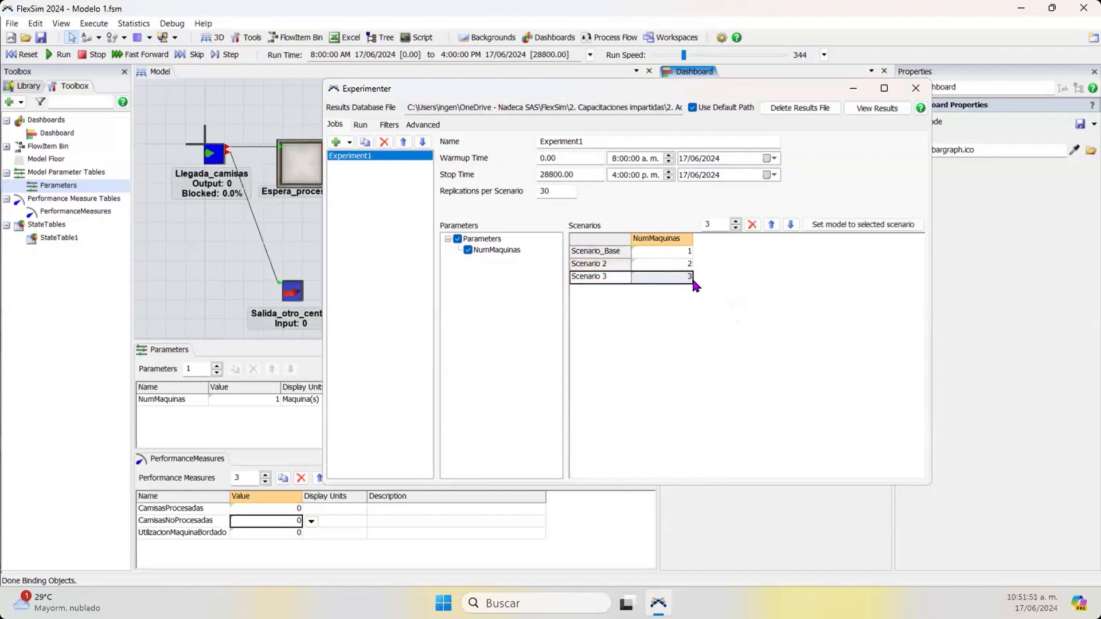
pyautogui.click(751, 301)
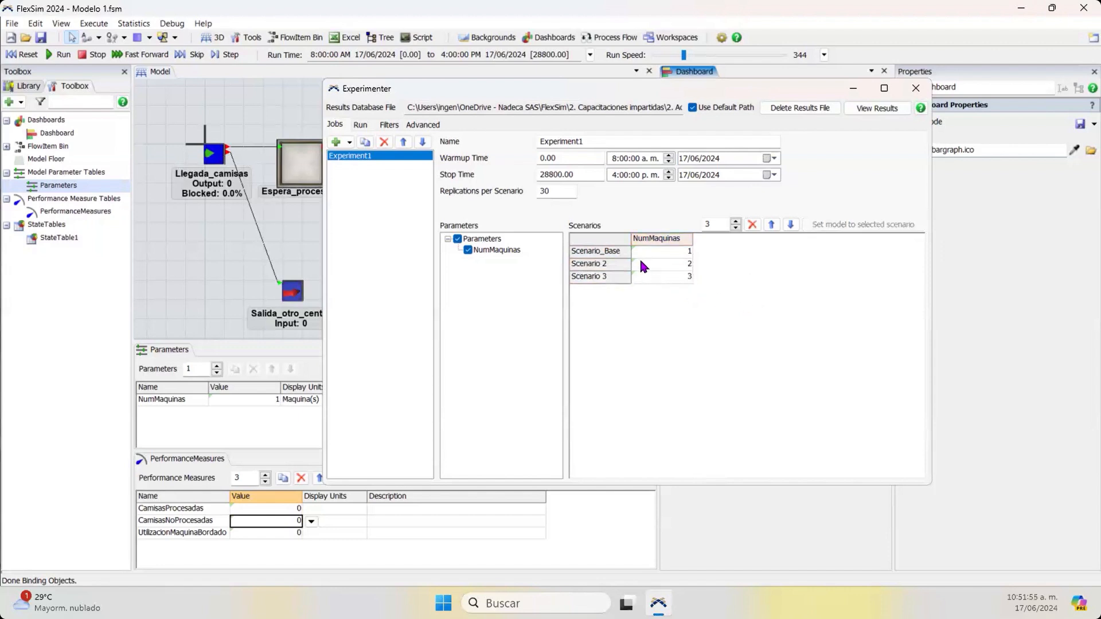
# Step: Reposition the Experimenter window and run the Experiment1 job for all scenarios
pyautogui.click(360, 125)
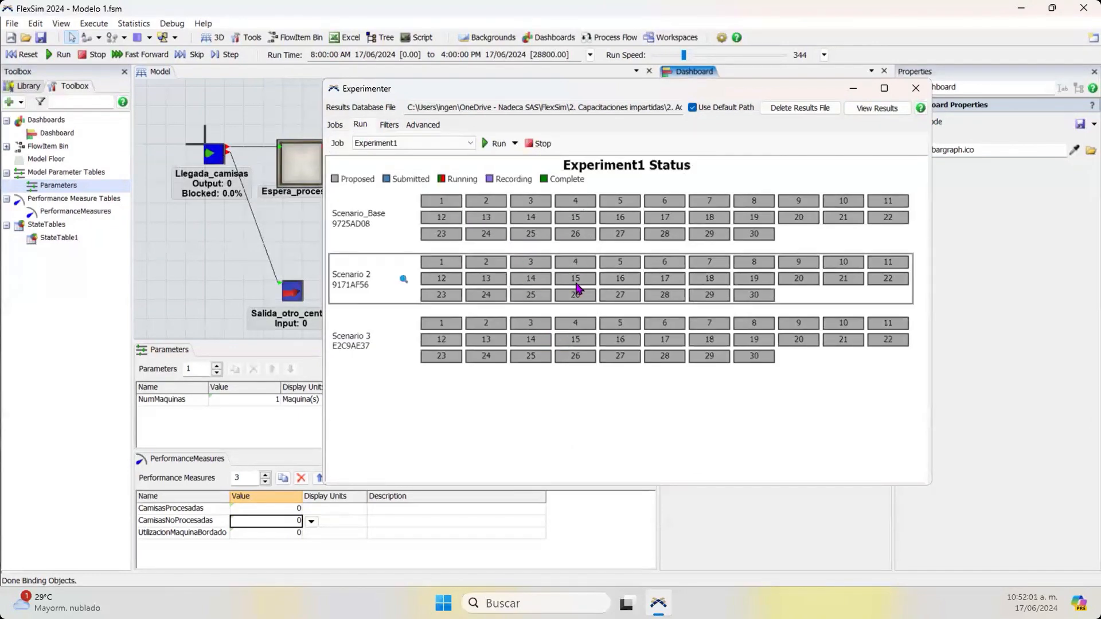
pyautogui.moveTo(593, 91); pyautogui.dragTo(754, 131)
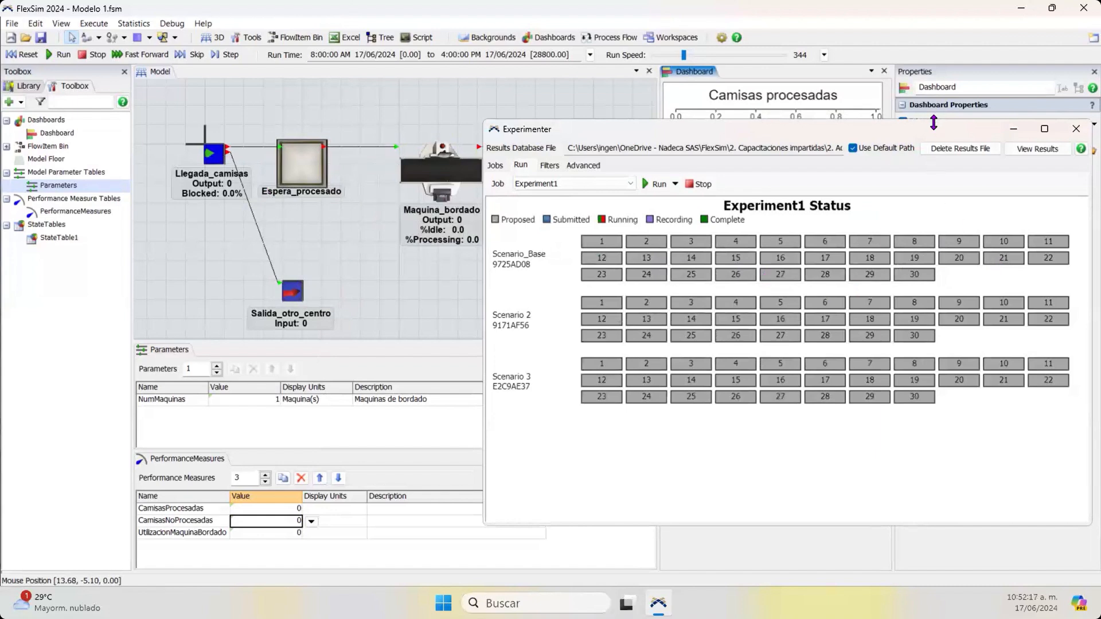
pyautogui.moveTo(930, 130); pyautogui.dragTo(881, 81)
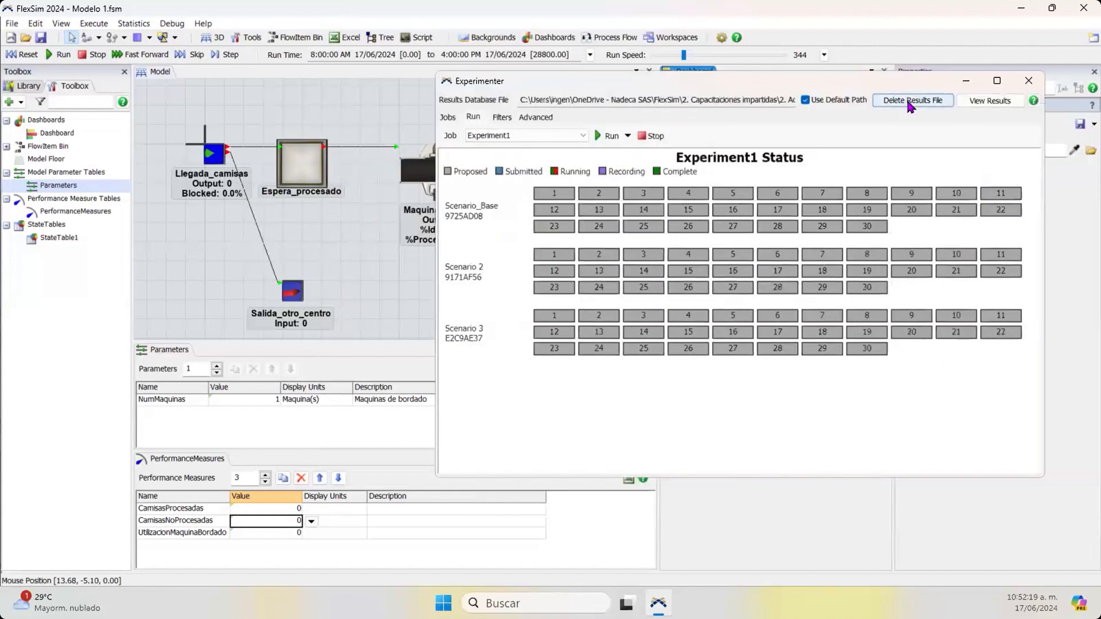
pyautogui.click(912, 100)
pyautogui.click(604, 361)
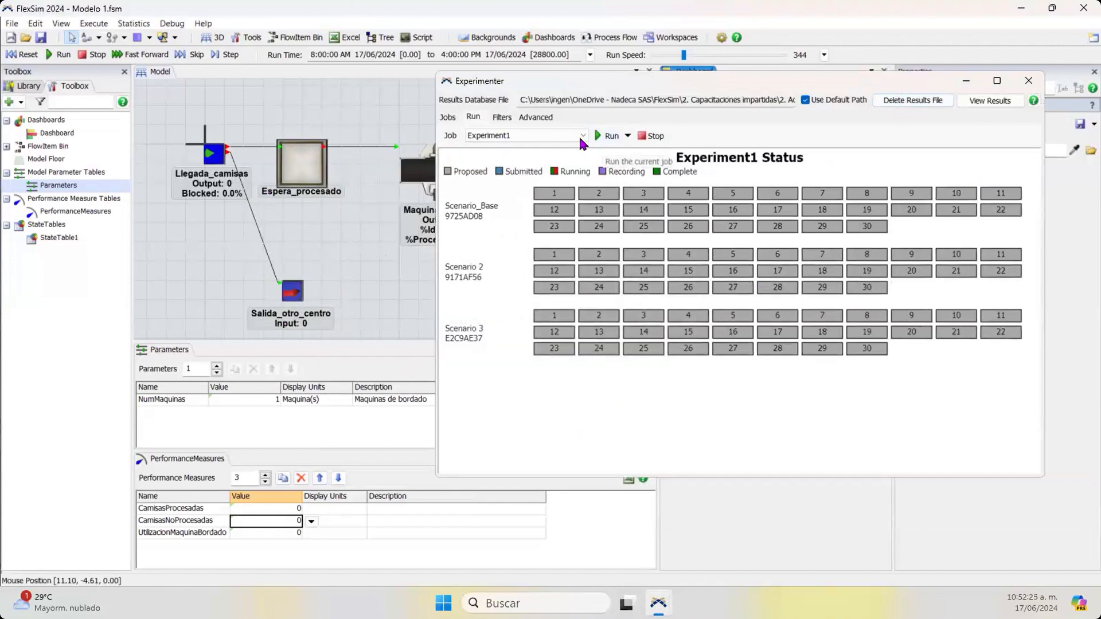
pyautogui.click(479, 136)
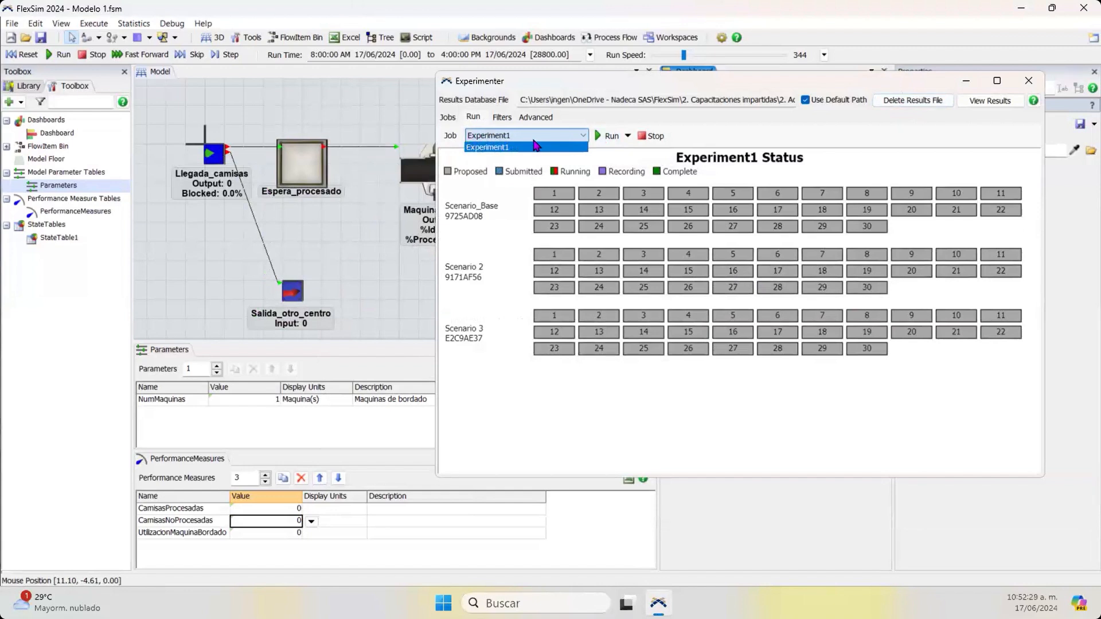
pyautogui.click(509, 148)
pyautogui.click(599, 134)
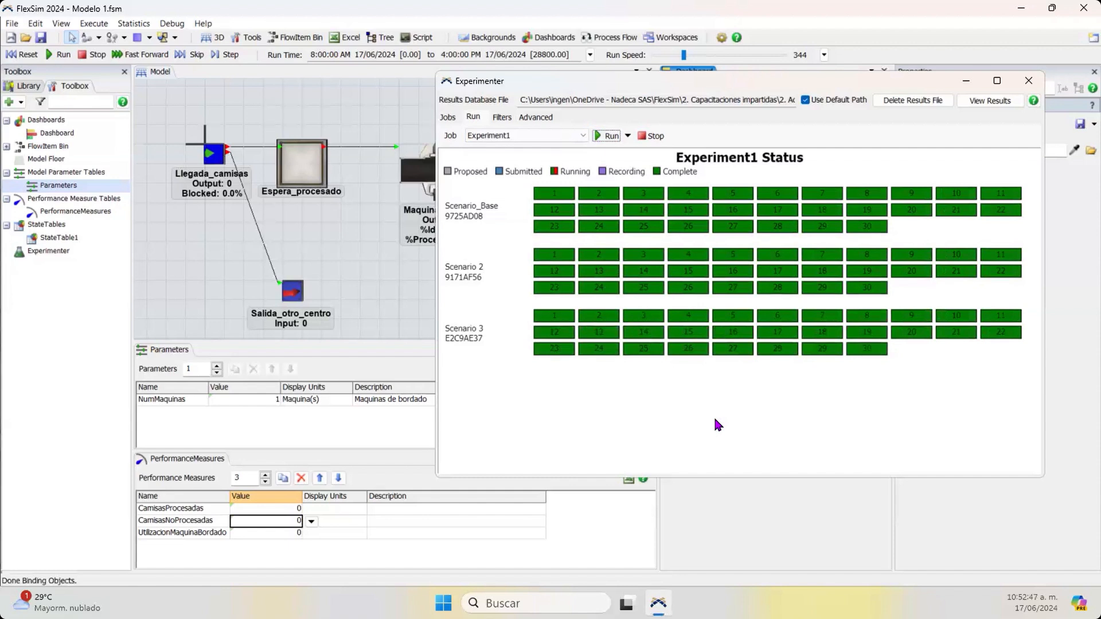
# Step: Open the experiment's performance measure results and maximize their window
pyautogui.click(973, 103)
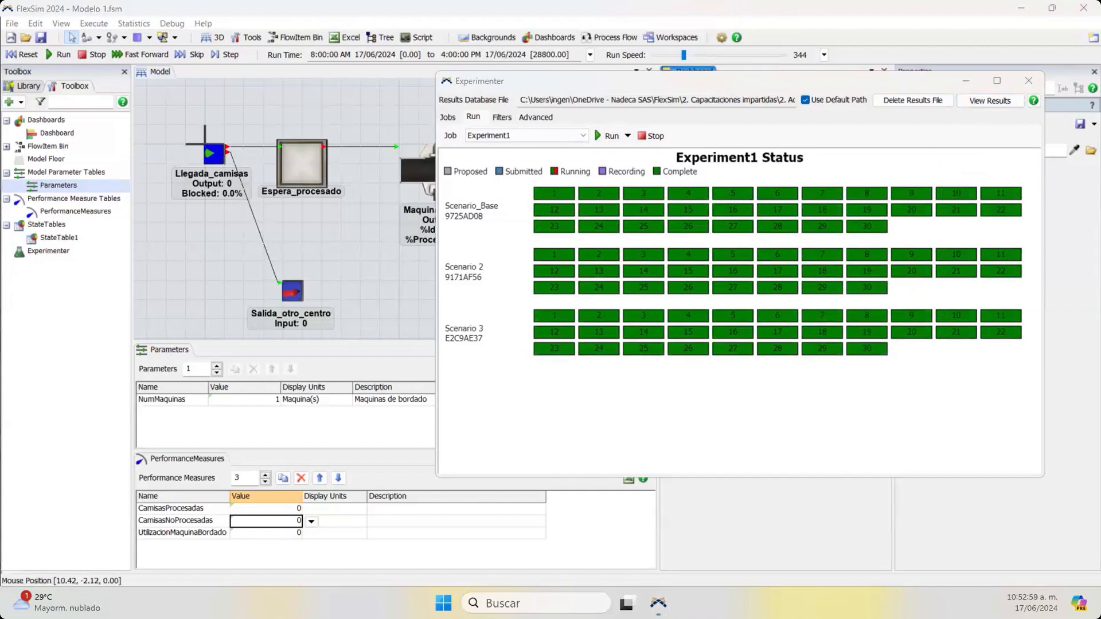
pyautogui.moveTo(960, 68); pyautogui.dragTo(968, 74)
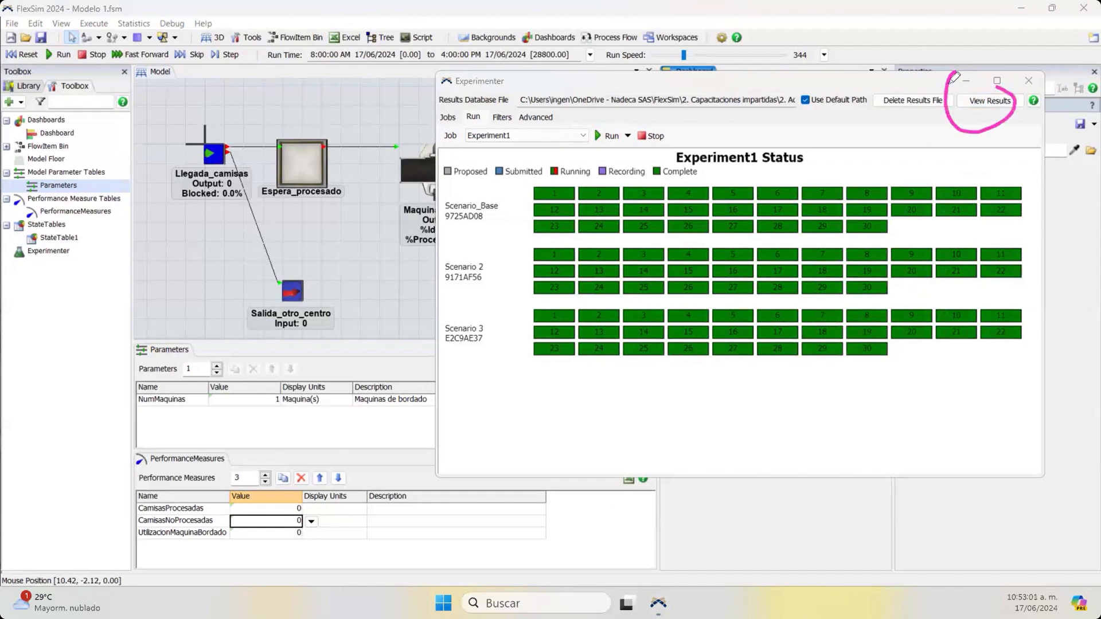
pyautogui.click(990, 104)
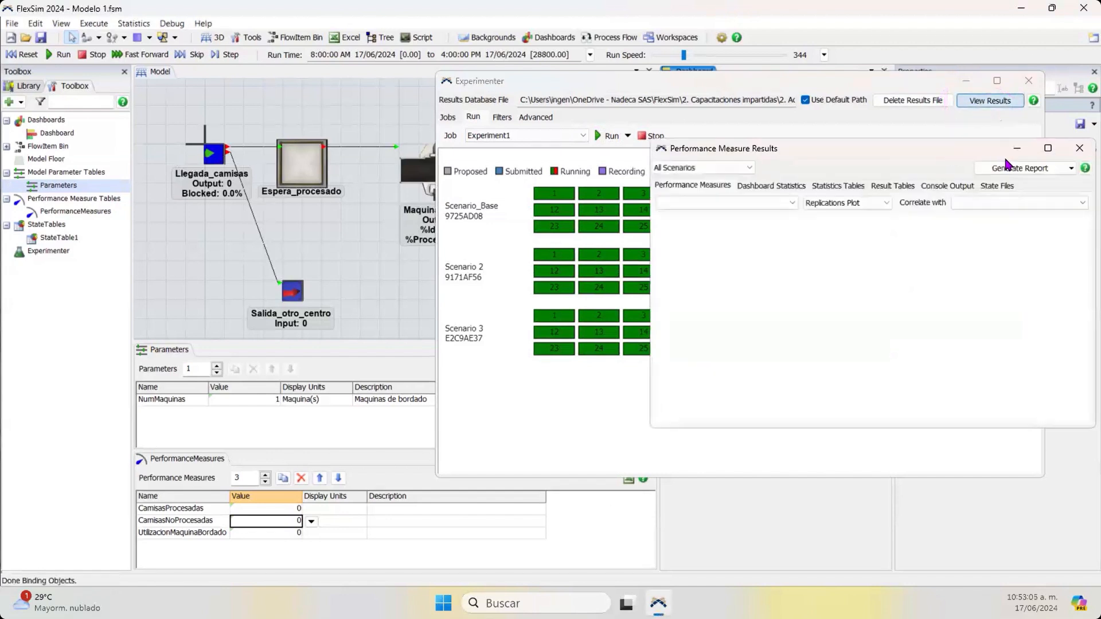
pyautogui.click(1048, 150)
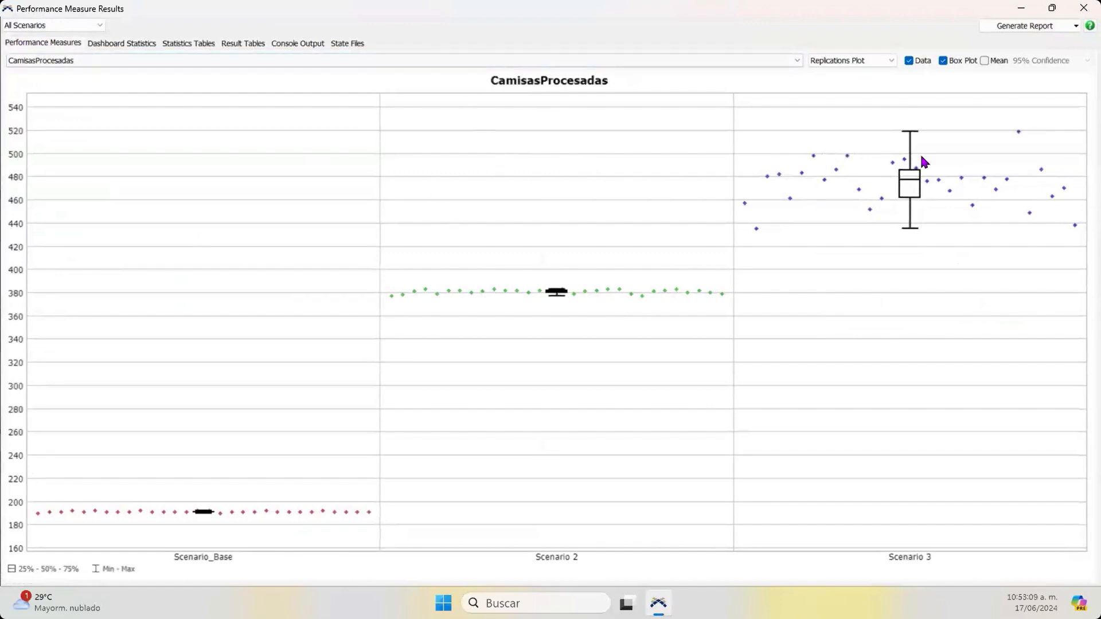
pyautogui.hotkey('ctrl', 'shift', '3')
pyautogui.moveTo(42, 27)
pyautogui.mouseDown()
pyautogui.moveTo(50, 74)
pyautogui.moveTo(44, 20)
pyautogui.moveTo(28, 26)
pyautogui.mouseUp()
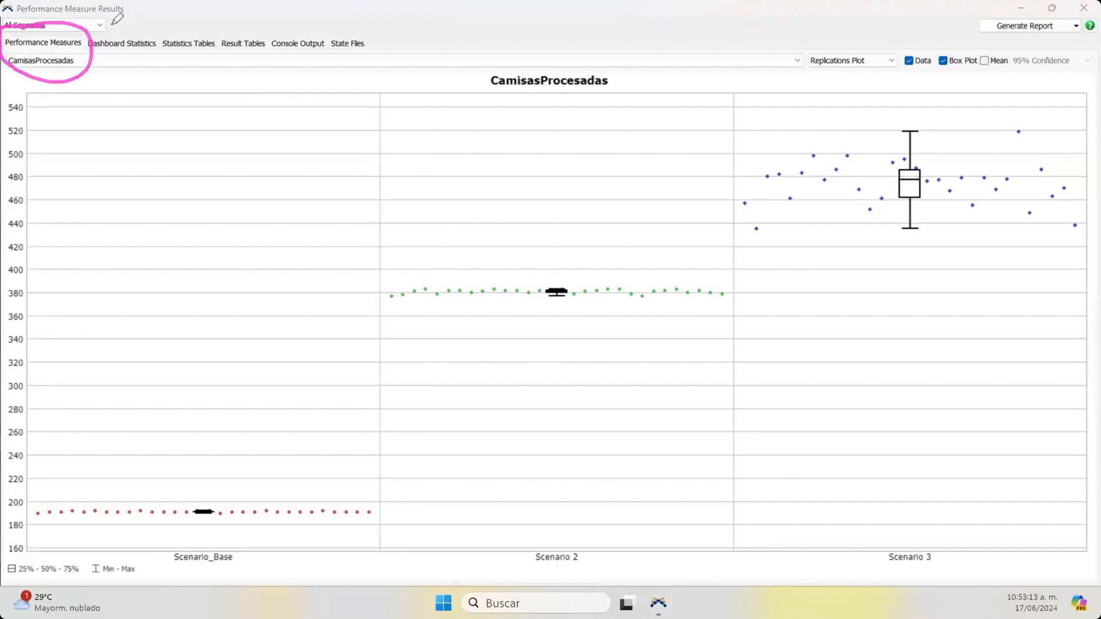
pyautogui.moveTo(104, 27)
pyautogui.mouseDown()
pyautogui.moveTo(119, 72)
pyautogui.moveTo(156, 36)
pyautogui.moveTo(99, 29)
pyautogui.mouseUp()
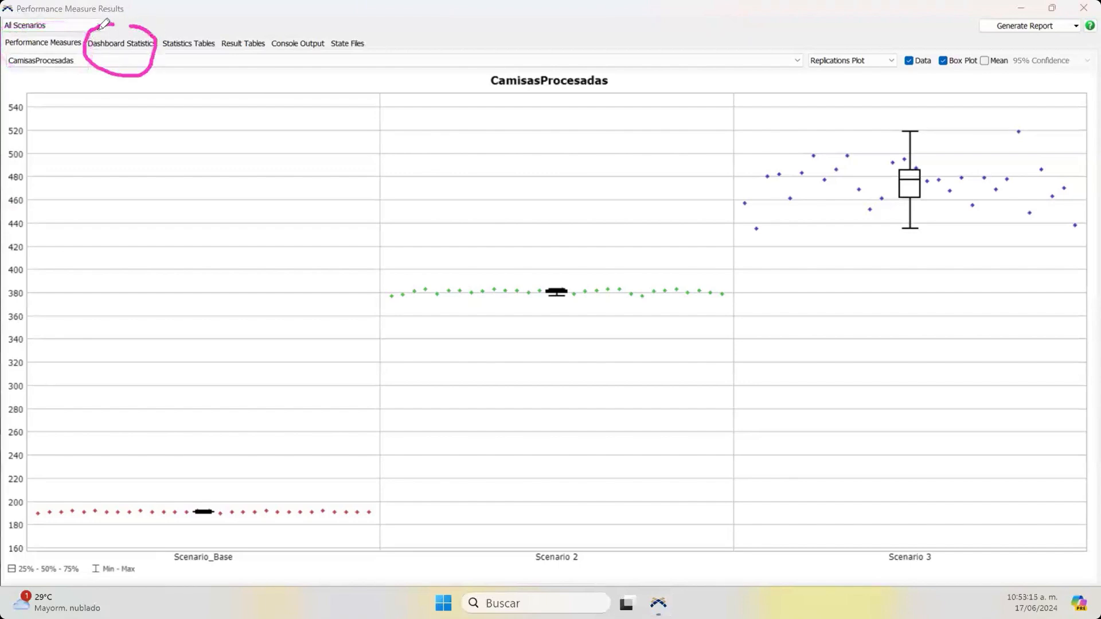
pyautogui.moveTo(175, 23)
pyautogui.mouseDown()
pyautogui.moveTo(184, 69)
pyautogui.moveTo(217, 59)
pyautogui.moveTo(156, 21)
pyautogui.mouseUp()
pyautogui.moveTo(184, 55)
pyautogui.mouseDown()
pyautogui.moveTo(174, 87)
pyautogui.moveTo(137, 65)
pyautogui.moveTo(146, 59)
pyautogui.moveTo(93, 40)
pyautogui.moveTo(123, 20)
pyautogui.mouseUp()
pyautogui.moveTo(220, 27)
pyautogui.mouseDown()
pyautogui.moveTo(214, 53)
pyautogui.moveTo(275, 31)
pyautogui.moveTo(221, 28)
pyautogui.mouseUp()
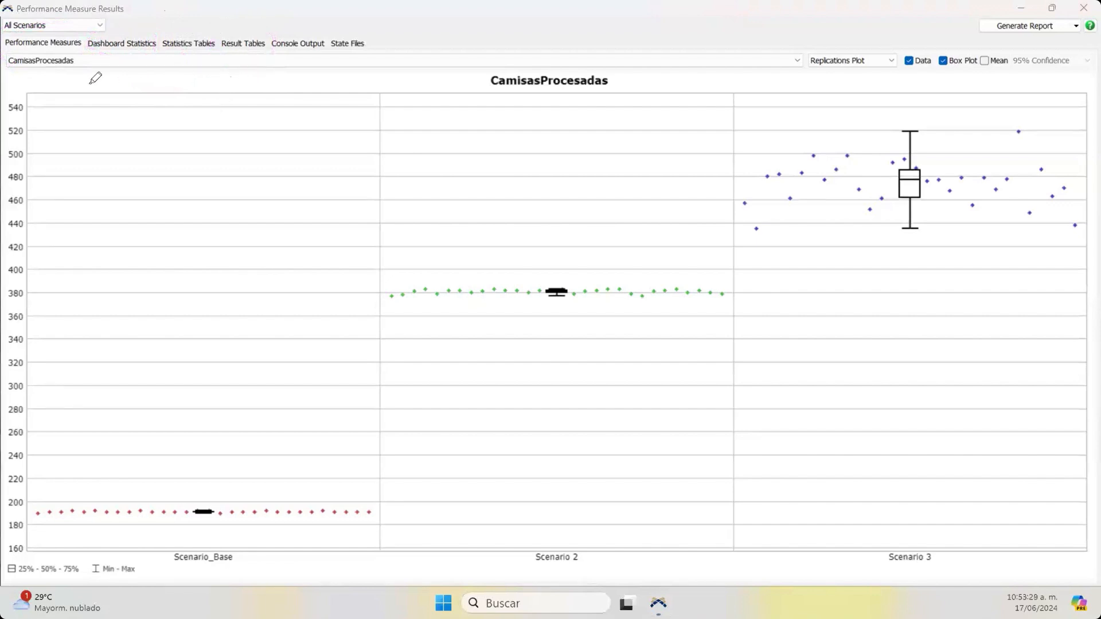
pyautogui.moveTo(11, 50); pyautogui.dragTo(69, 51)
pyautogui.moveTo(13, 76); pyautogui.dragTo(141, 80)
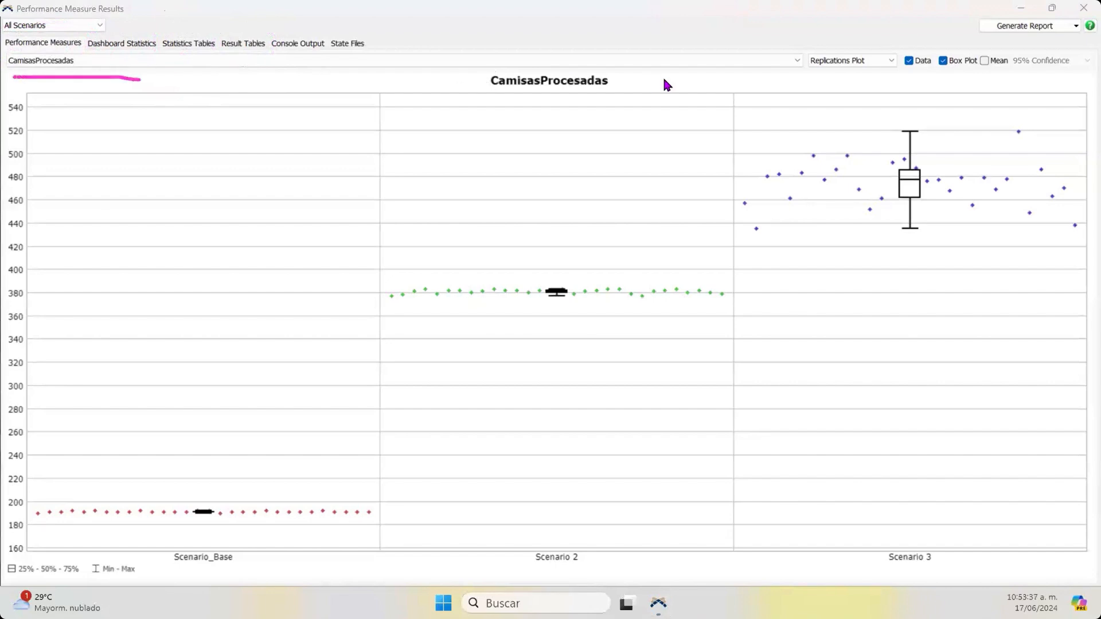
# Step: View the replications plots of CamisasNoProcesadas and UtilizacionMaquinaBordado, and return to the CamisasProcesadas plot
pyautogui.click(796, 59)
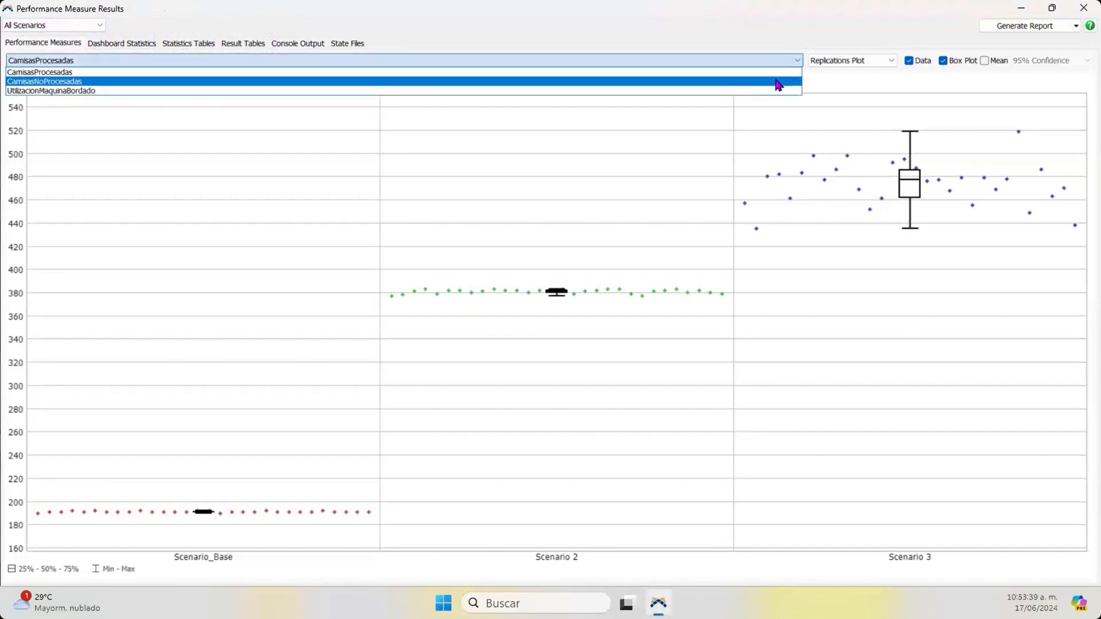
pyautogui.click(776, 82)
pyautogui.click(782, 60)
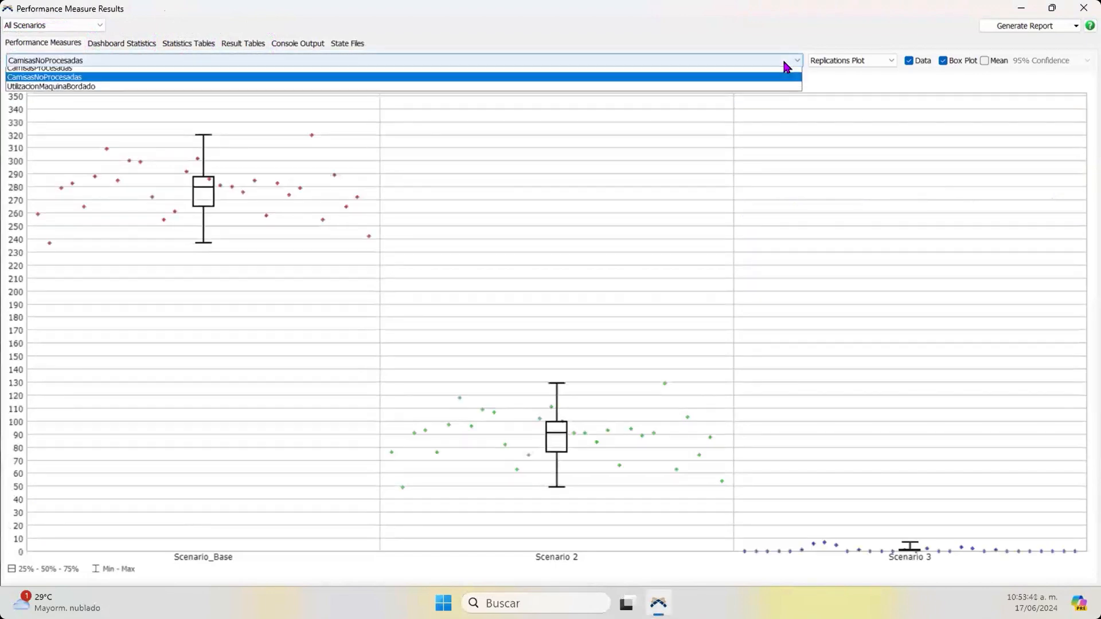
pyautogui.click(784, 90)
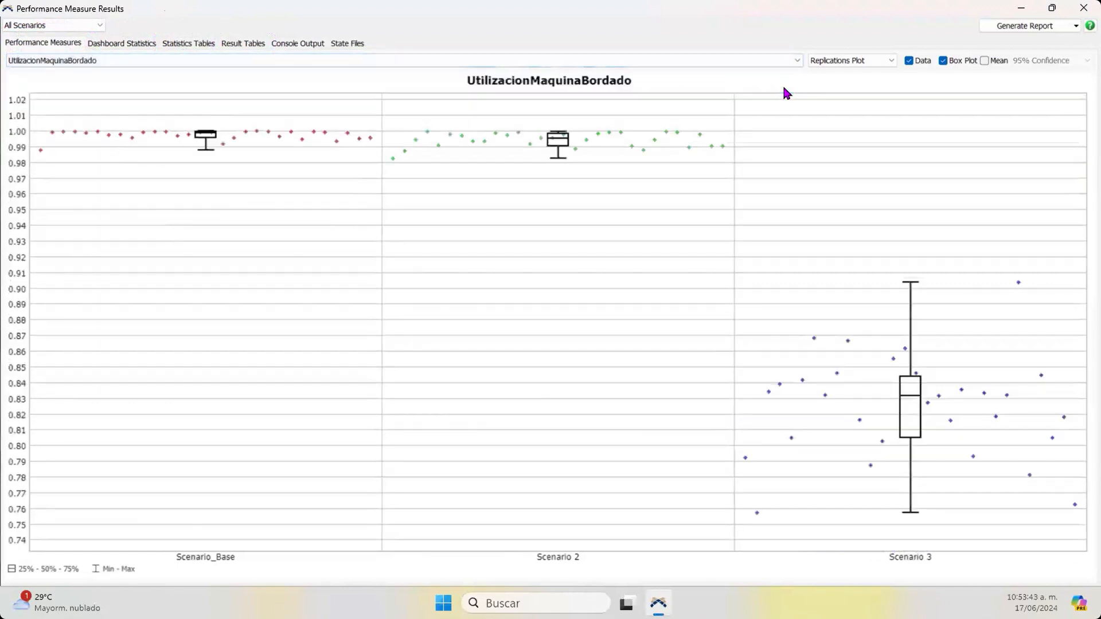
pyautogui.click(789, 59)
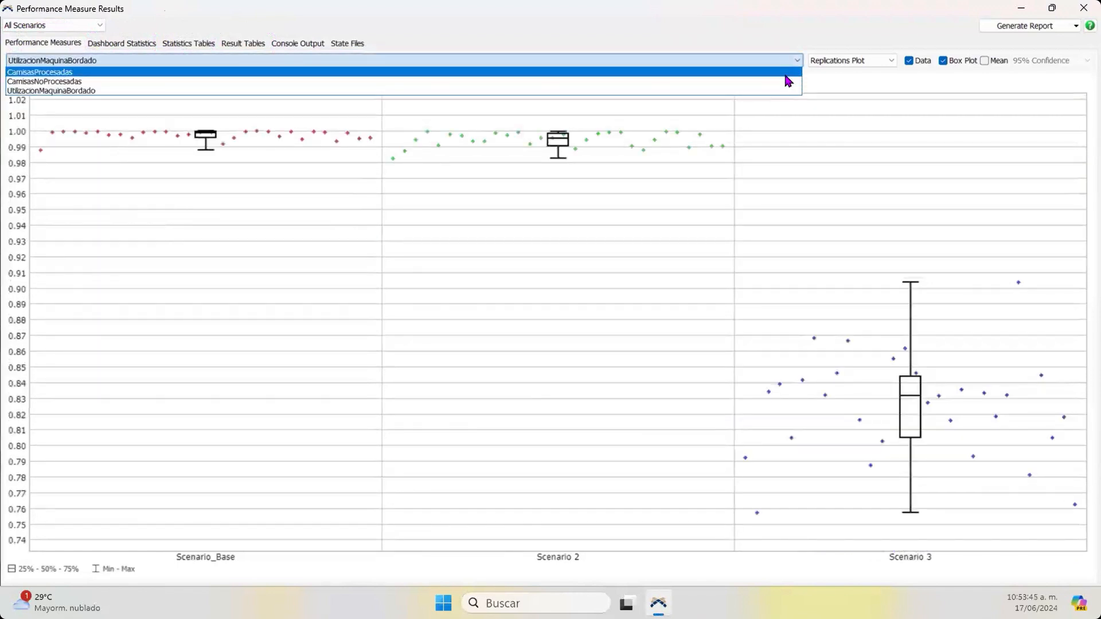
pyautogui.click(788, 72)
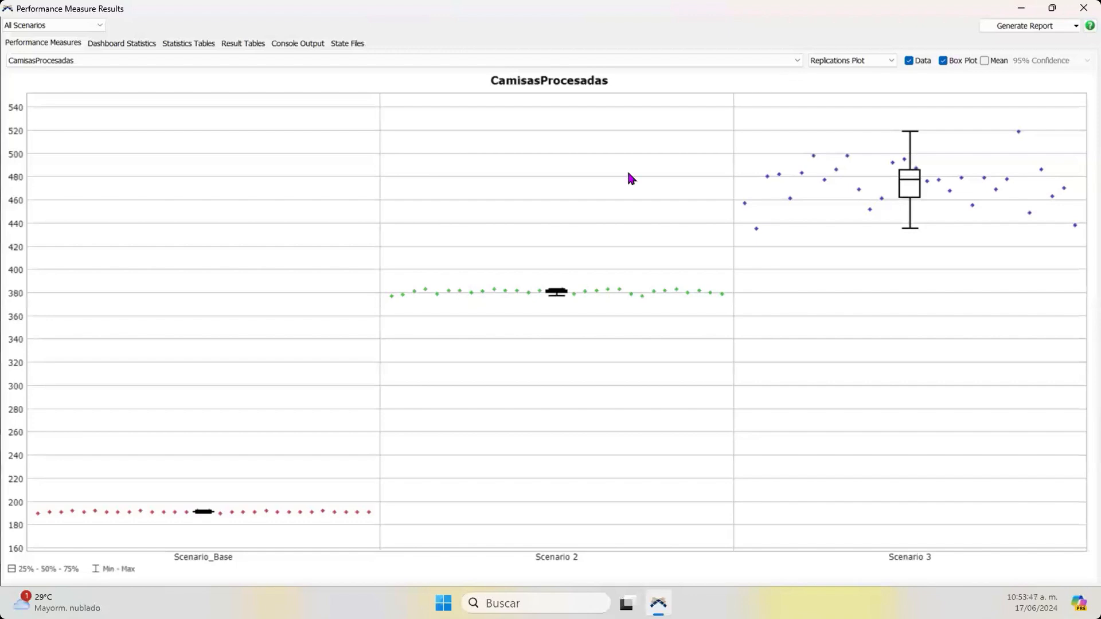
# Step: Show the mean with its 95% confidence interval on the CamisasProcesadas replications plot and compare the three scenarios
pyautogui.hotkey('ctrl', '2')
pyautogui.moveTo(249, 471)
pyautogui.mouseDown()
pyautogui.moveTo(464, 425)
pyautogui.moveTo(888, 247)
pyautogui.mouseUp()
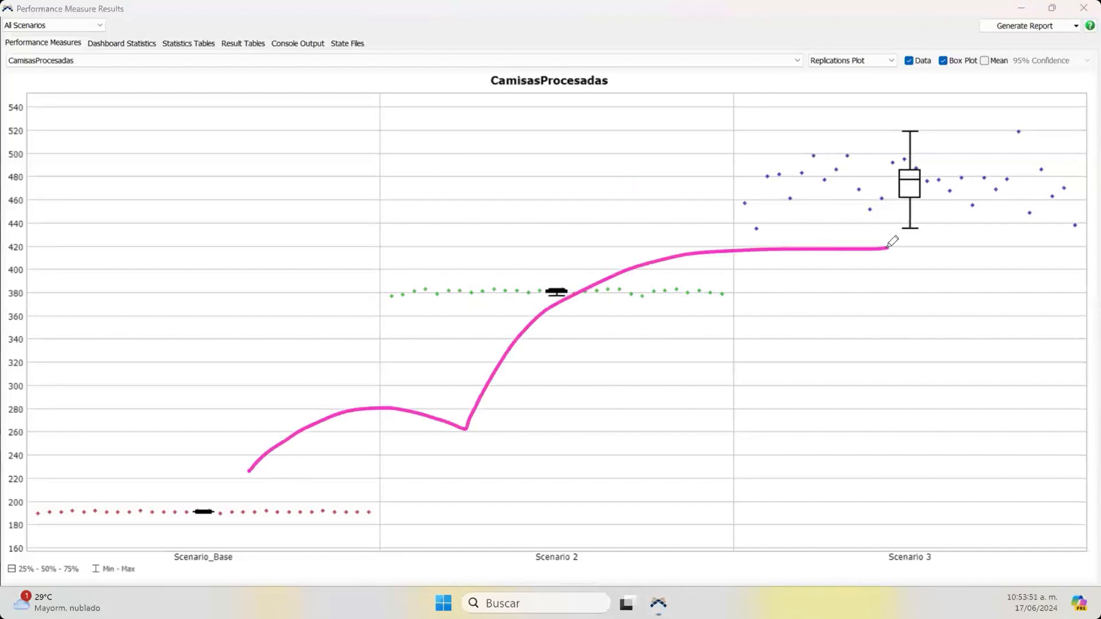
pyautogui.moveTo(931, 102)
pyautogui.mouseDown()
pyautogui.moveTo(782, 240)
pyautogui.moveTo(976, 131)
pyautogui.mouseUp()
pyautogui.moveTo(902, 117); pyautogui.dragTo(850, 118)
pyautogui.press('Escape')
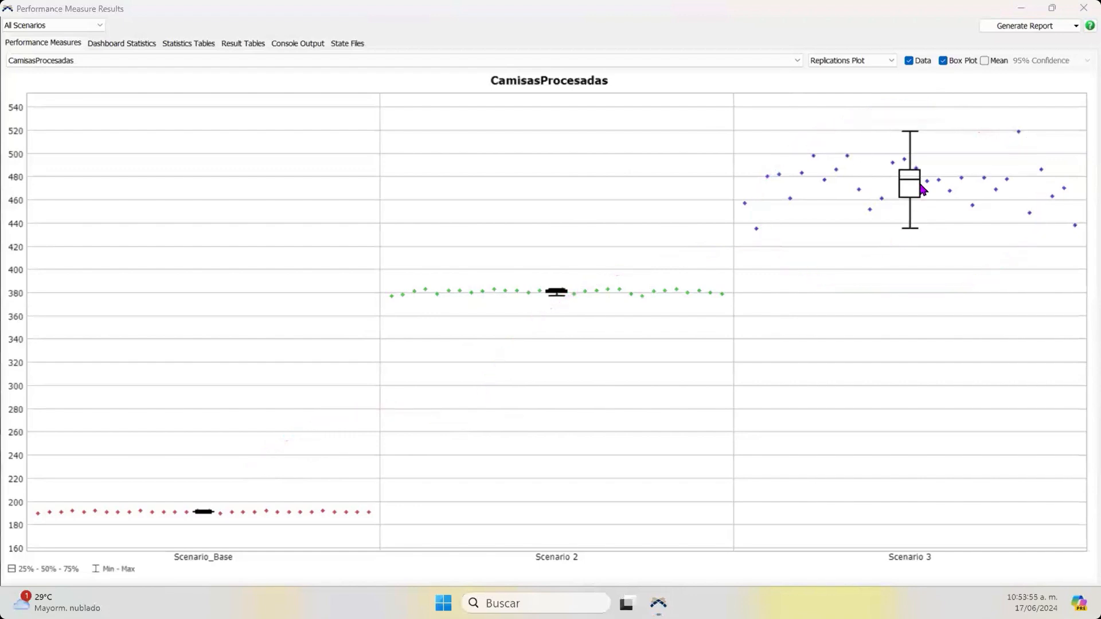
pyautogui.click(984, 60)
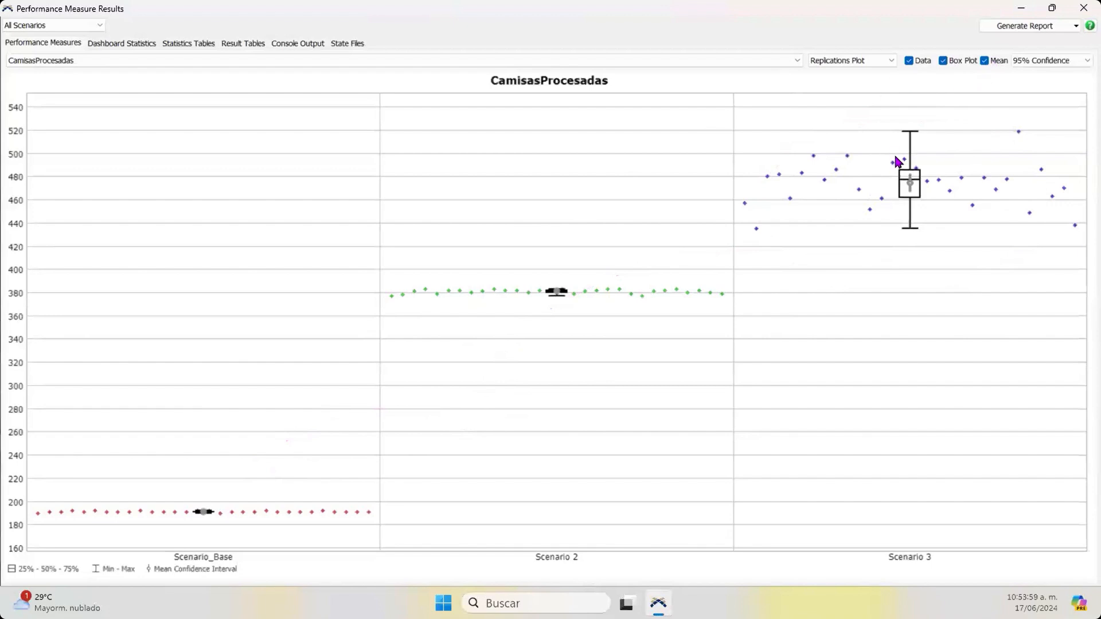
pyautogui.moveTo(908, 185)
pyautogui.moveTo(493, 240)
pyautogui.mouseDown()
pyautogui.moveTo(622, 258)
pyautogui.moveTo(476, 261)
pyautogui.mouseUp()
pyautogui.moveTo(129, 471)
pyautogui.mouseDown()
pyautogui.moveTo(298, 454)
pyautogui.moveTo(166, 461)
pyautogui.mouseUp()
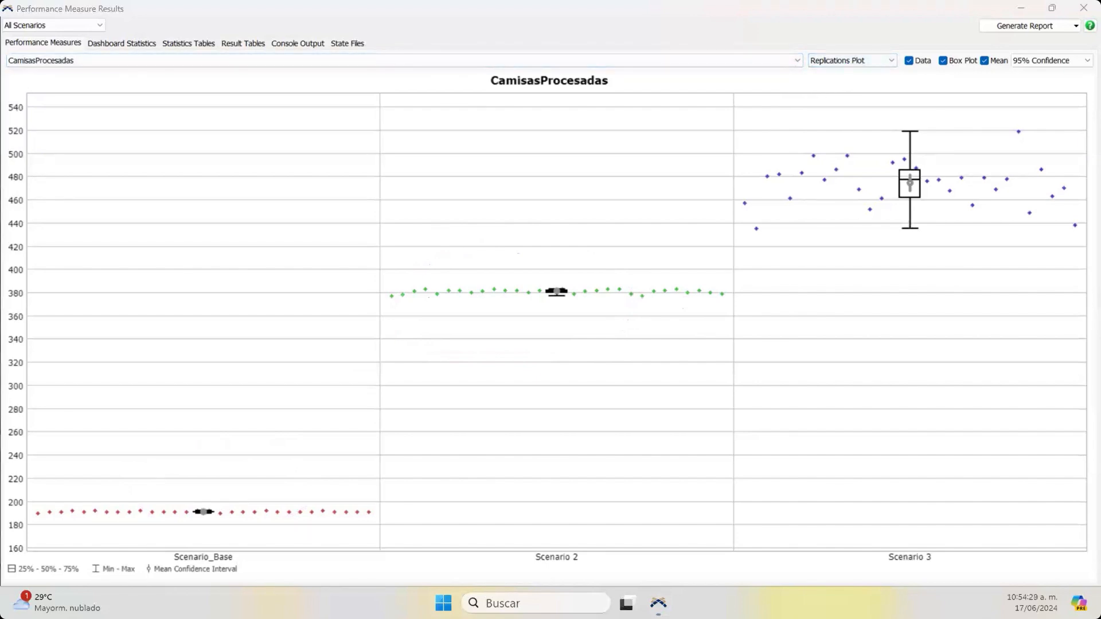
# Step: View the CamisasProcesadas results as a frequency histogram, followed by a correlation plot
pyautogui.moveTo(805, 55)
pyautogui.mouseDown()
pyautogui.moveTo(831, 24)
pyautogui.moveTo(808, 32)
pyautogui.mouseUp()
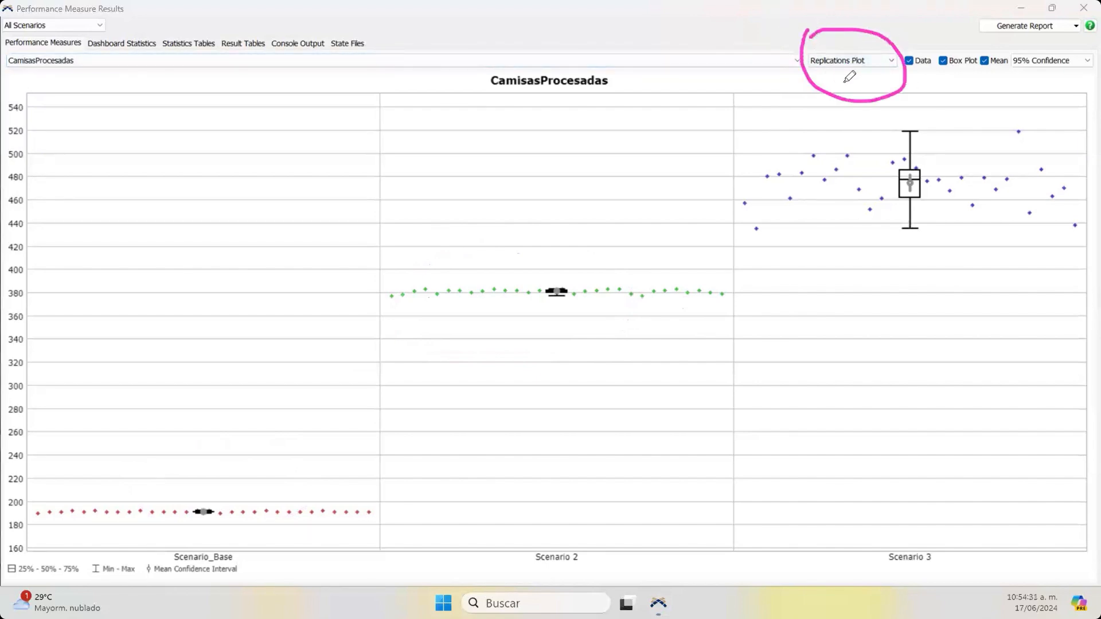
pyautogui.click(876, 56)
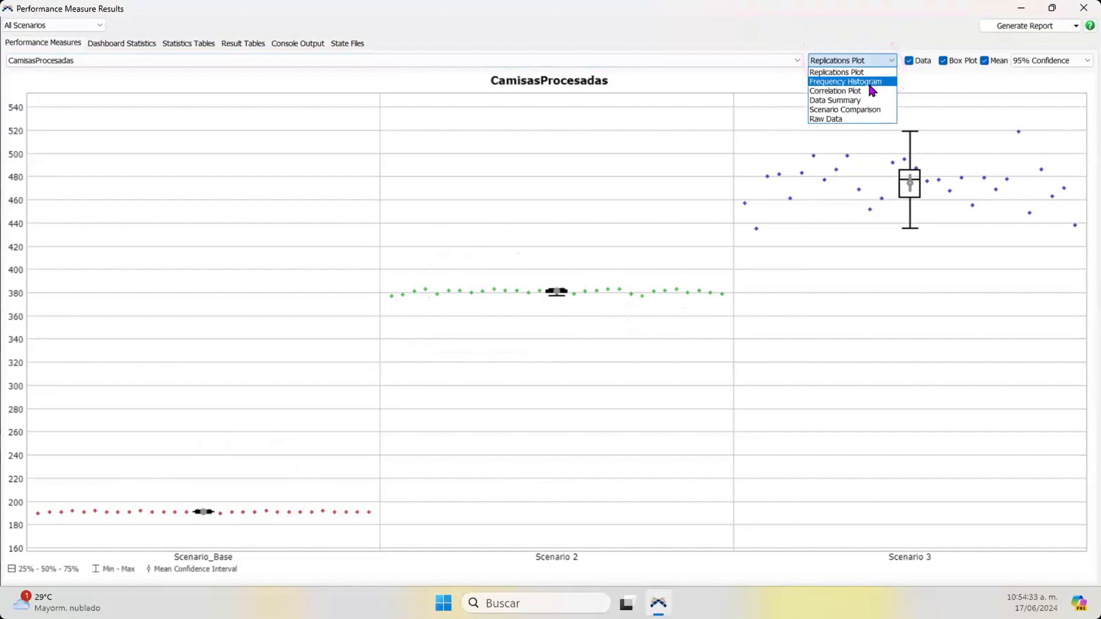
pyautogui.click(870, 82)
pyautogui.click(878, 61)
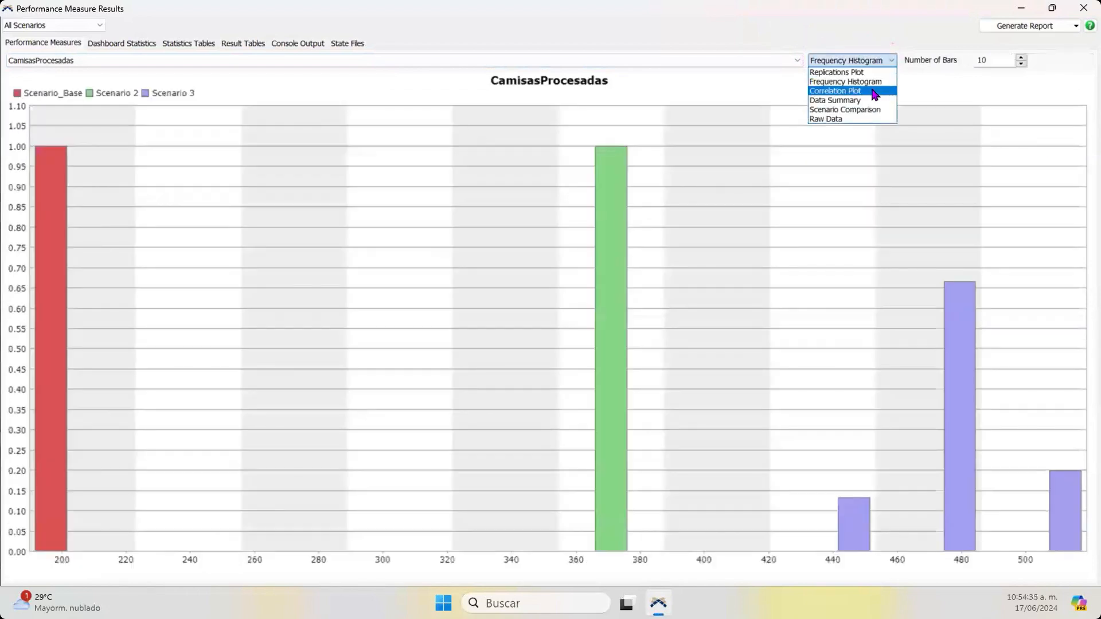
pyautogui.click(874, 93)
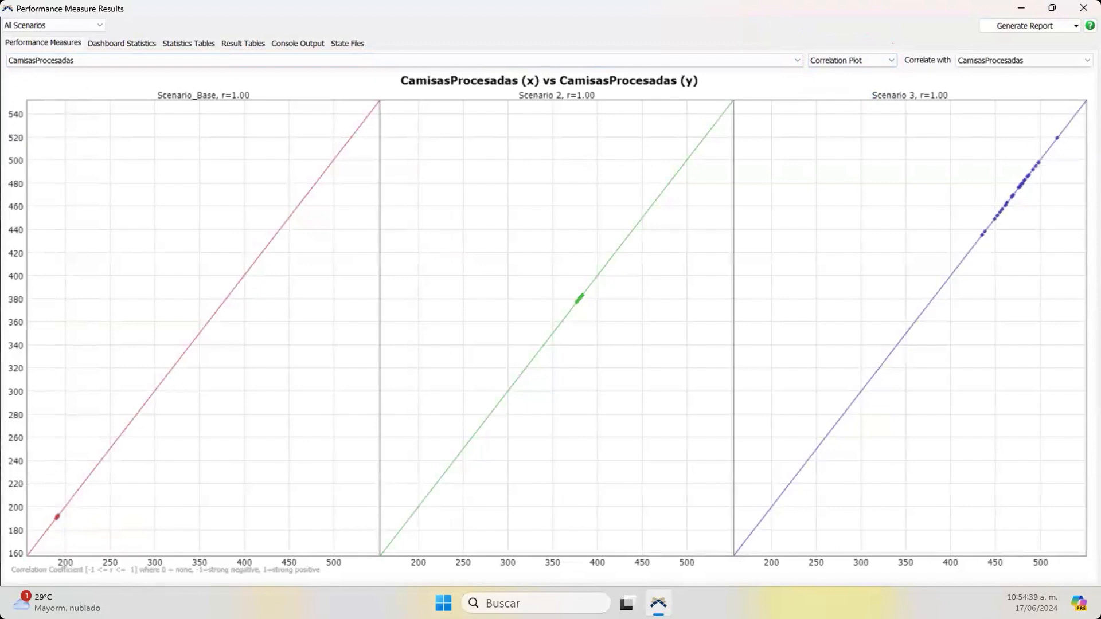
# Step: Examine the self-correlation of CamisasProcesadas and correlate it with UtilizacionMaquinaBordado instead
pyautogui.moveTo(28, 36); pyautogui.dragTo(12, 89)
pyautogui.moveTo(89, 67); pyautogui.dragTo(37, 44)
pyautogui.moveTo(1000, 43)
pyautogui.mouseDown()
pyautogui.moveTo(985, 39)
pyautogui.moveTo(946, 104)
pyautogui.moveTo(1006, 43)
pyautogui.moveTo(981, 38)
pyautogui.mouseUp()
pyautogui.moveTo(716, 231)
pyautogui.mouseDown()
pyautogui.moveTo(745, 278)
pyautogui.moveTo(780, 215)
pyautogui.moveTo(843, 236)
pyautogui.mouseUp()
pyautogui.moveTo(795, 263); pyautogui.dragTo(881, 251)
pyautogui.moveTo(906, 197)
pyautogui.mouseDown()
pyautogui.moveTo(905, 227)
pyautogui.moveTo(951, 261)
pyautogui.mouseUp()
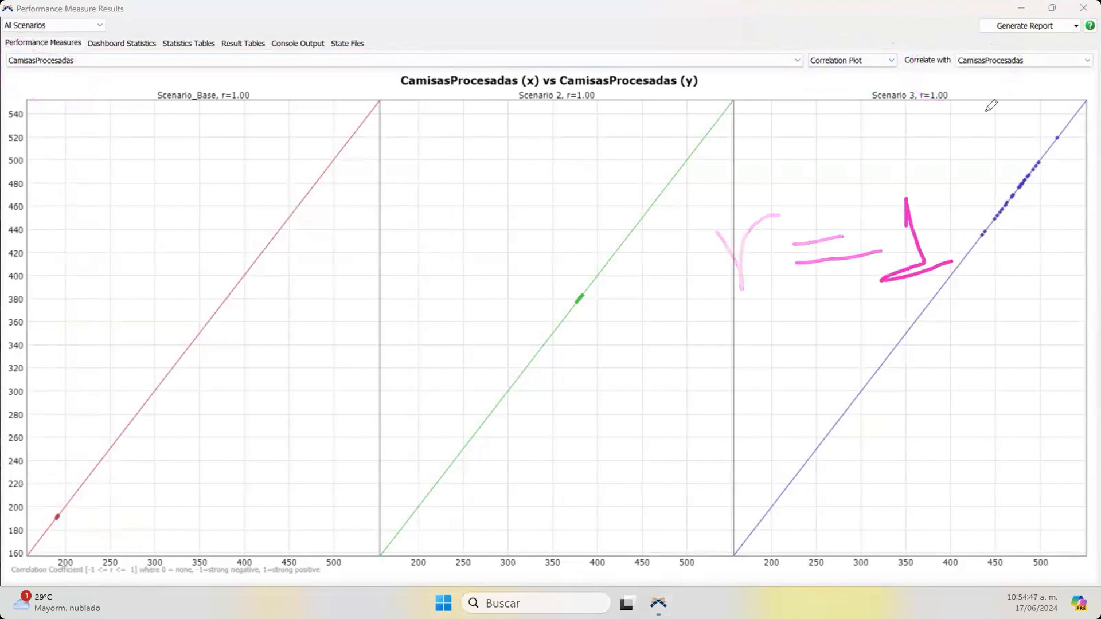
pyautogui.click(997, 62)
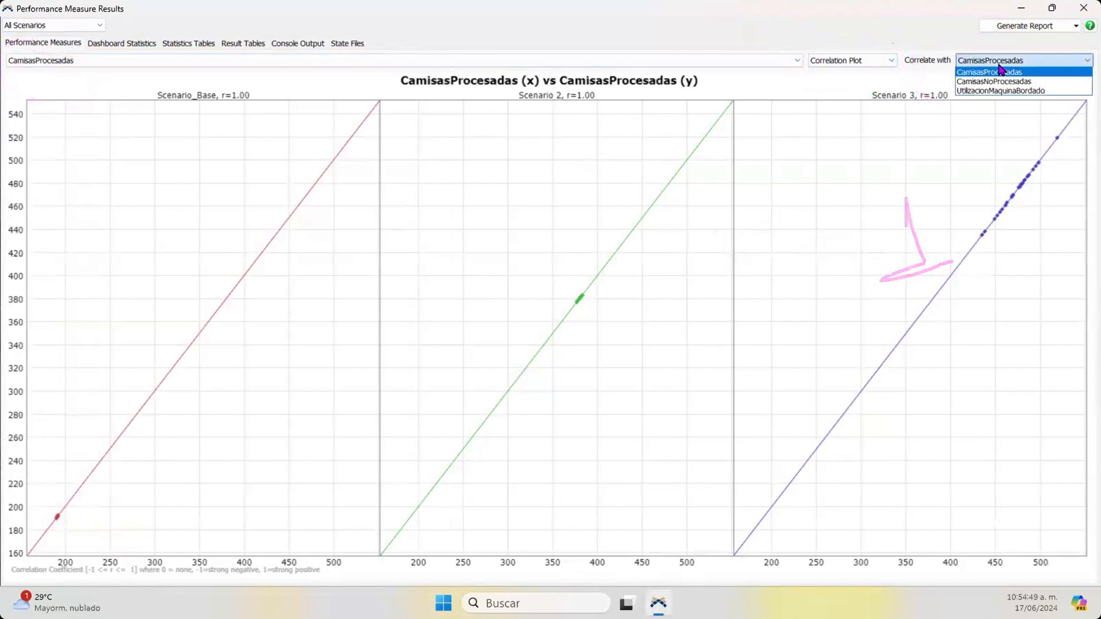
pyautogui.click(979, 91)
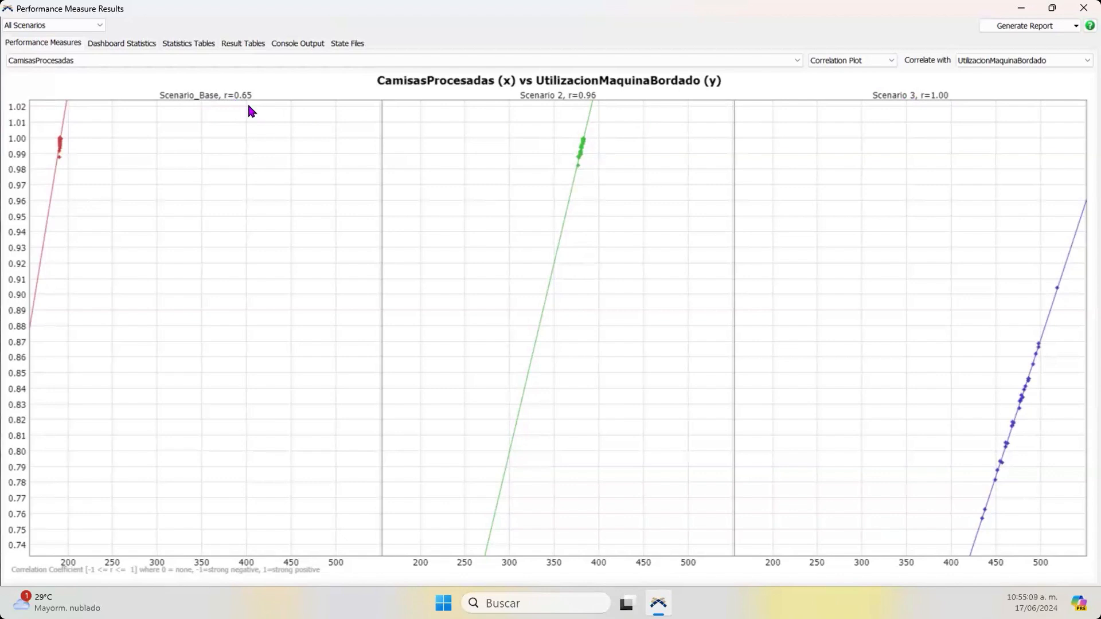
# Step: Show the data summary of CamisasProcesadas and examine each scenario's mean, confidence interval, standard deviation, minimum and maximum
pyautogui.click(860, 64)
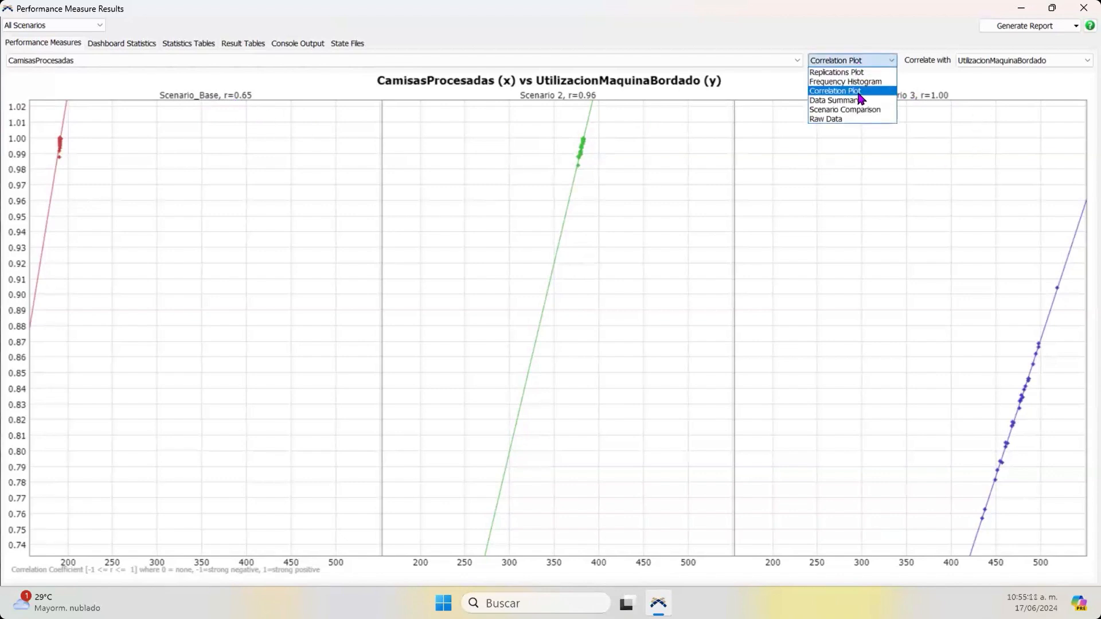
pyautogui.click(853, 103)
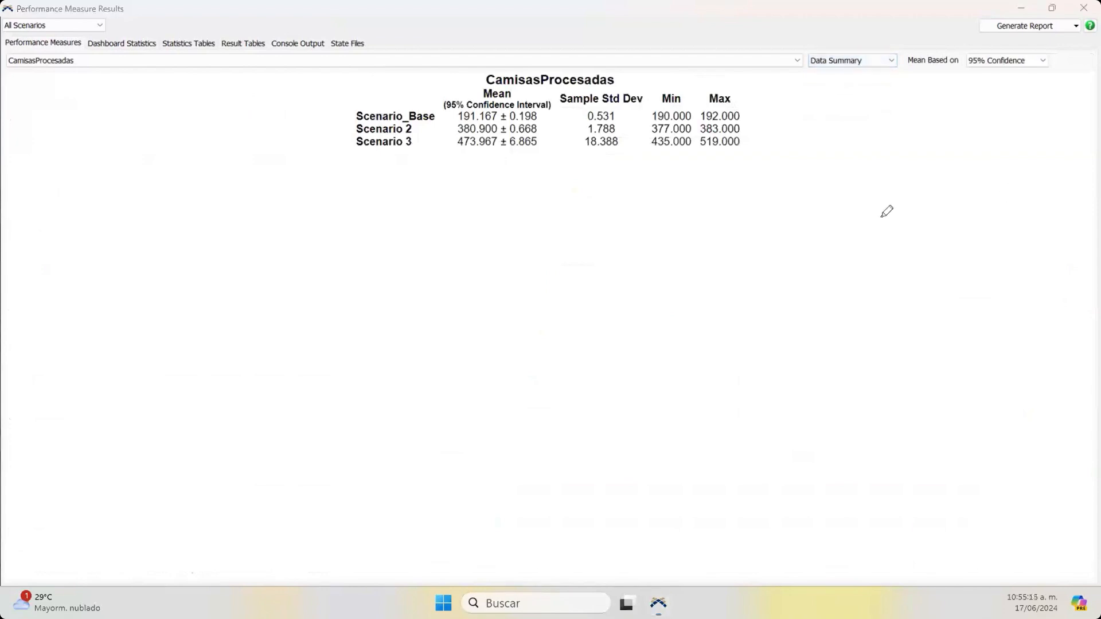
pyautogui.moveTo(351, 121); pyautogui.dragTo(439, 126)
pyautogui.moveTo(472, 89)
pyautogui.mouseDown()
pyautogui.moveTo(439, 96)
pyautogui.moveTo(559, 115)
pyautogui.moveTo(472, 80)
pyautogui.moveTo(453, 86)
pyautogui.mouseUp()
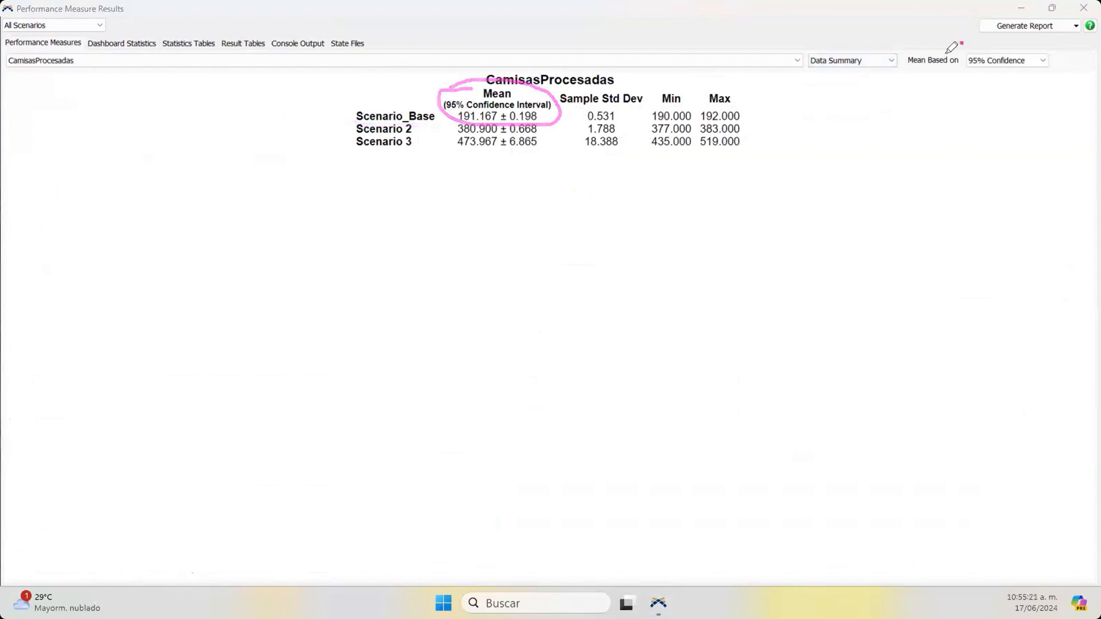
pyautogui.moveTo(956, 46)
pyautogui.mouseDown()
pyautogui.moveTo(1059, 61)
pyautogui.moveTo(954, 36)
pyautogui.moveTo(1003, 108)
pyautogui.mouseUp()
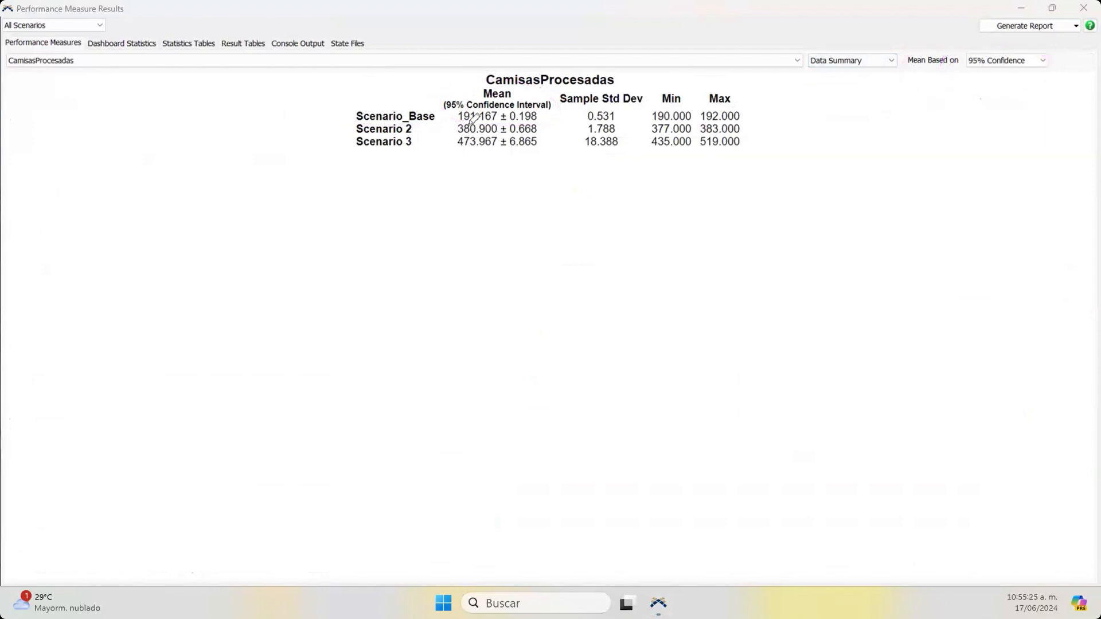
pyautogui.moveTo(460, 122)
pyautogui.mouseDown()
pyautogui.moveTo(536, 122)
pyautogui.moveTo(537, 137)
pyautogui.moveTo(463, 153)
pyautogui.mouseUp()
pyautogui.moveTo(469, 100); pyautogui.dragTo(528, 99)
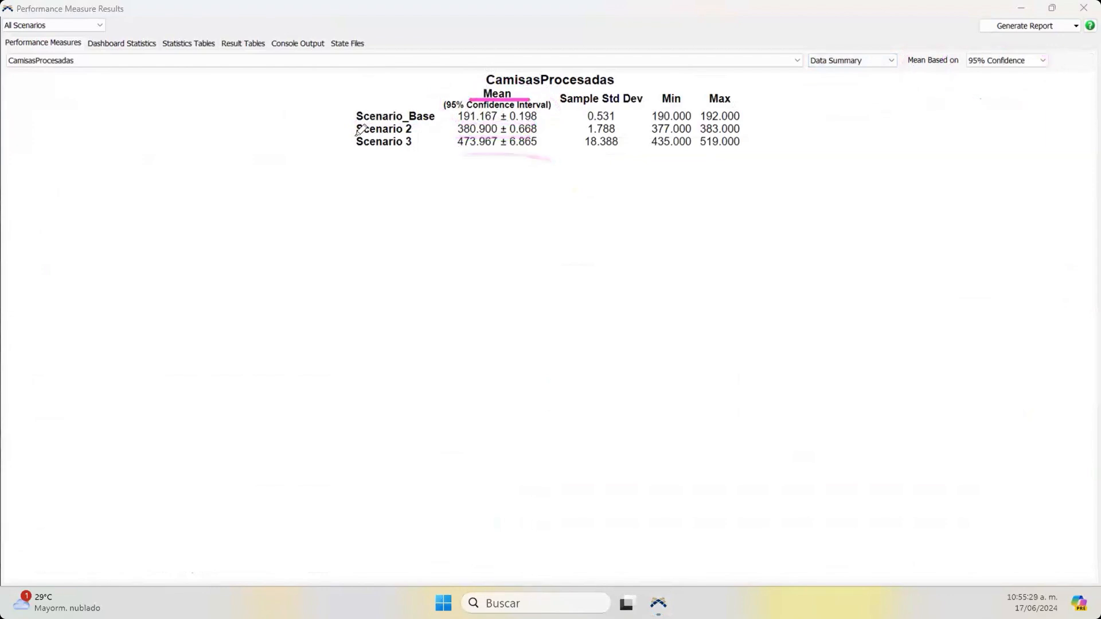
pyautogui.moveTo(352, 136); pyautogui.dragTo(496, 137)
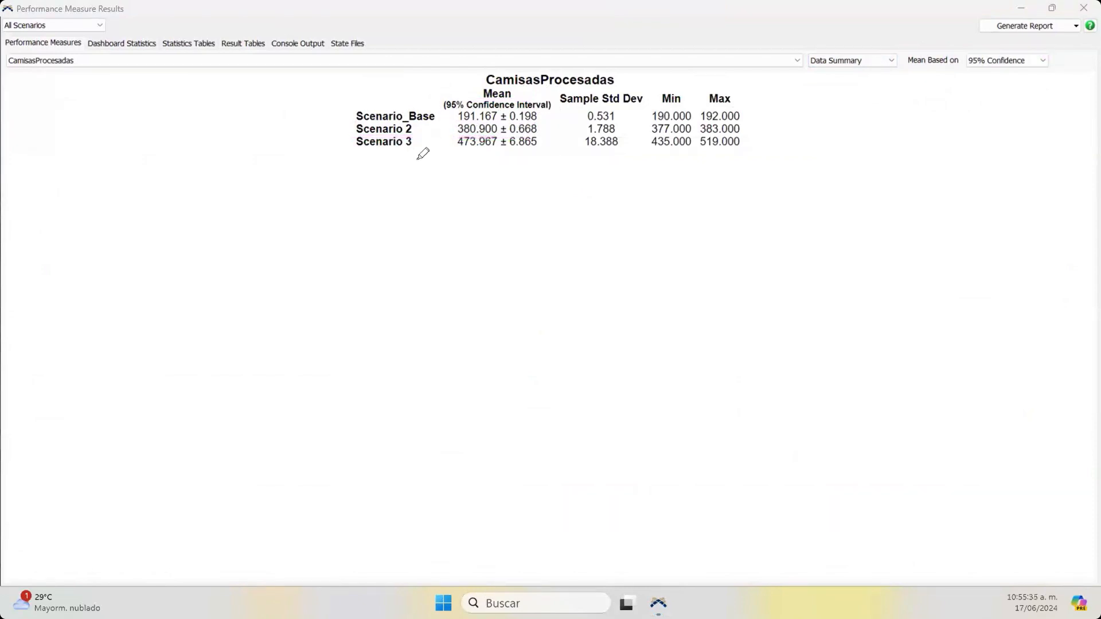
pyautogui.moveTo(357, 153); pyautogui.dragTo(552, 152)
pyautogui.moveTo(481, 78)
pyautogui.mouseDown()
pyautogui.moveTo(526, 152)
pyautogui.moveTo(529, 92)
pyautogui.moveTo(481, 84)
pyautogui.mouseUp()
pyautogui.moveTo(603, 78)
pyautogui.mouseDown()
pyautogui.moveTo(674, 71)
pyautogui.moveTo(659, 81)
pyautogui.moveTo(735, 171)
pyautogui.moveTo(721, 91)
pyautogui.mouseUp()
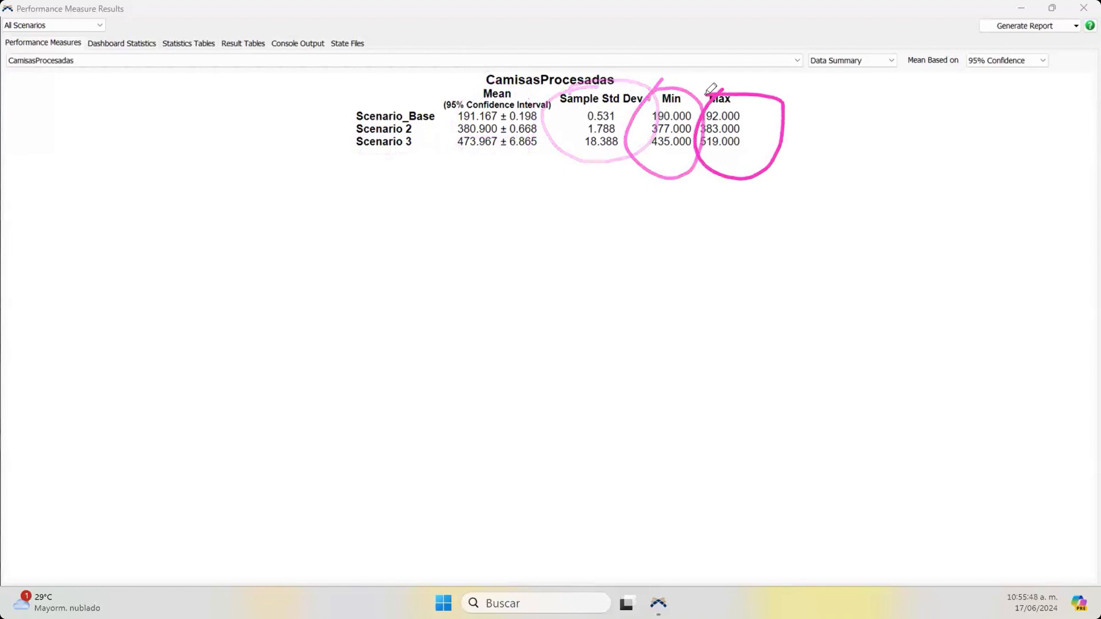
# Step: Show the scenario comparison of CamisasProcesadas based on Scenario_Base and check the statistical significance of Scenario 2 and Scenario 3
pyautogui.click(879, 63)
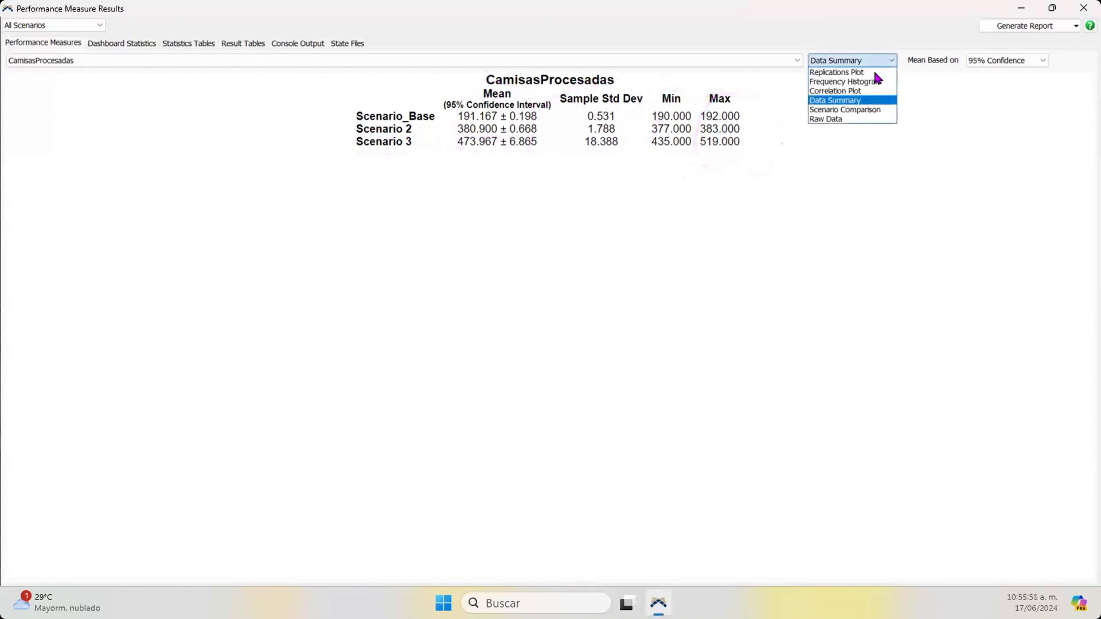
pyautogui.click(844, 111)
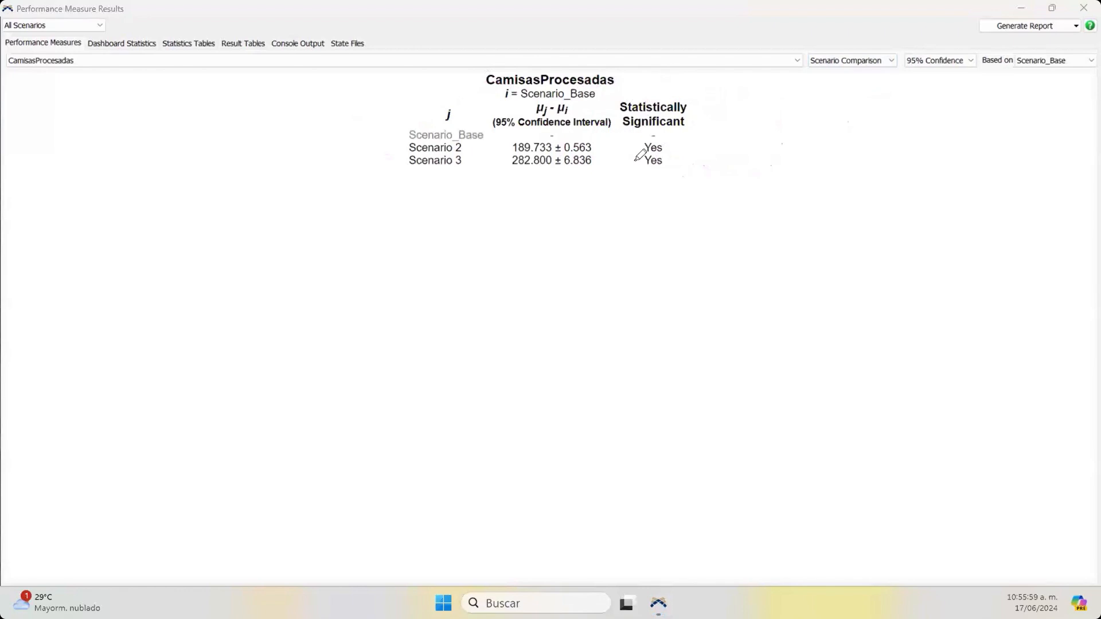
pyautogui.moveTo(625, 134)
pyautogui.mouseDown()
pyautogui.moveTo(719, 134)
pyautogui.moveTo(675, 150)
pyautogui.moveTo(697, 145)
pyautogui.moveTo(700, 164)
pyautogui.mouseUp()
pyautogui.click(840, 182)
# Step: Show the raw data of CamisasProcesadas and inspect the replication values of Scenario_Base, Scenario 2 and Scenario 3
pyautogui.click(882, 61)
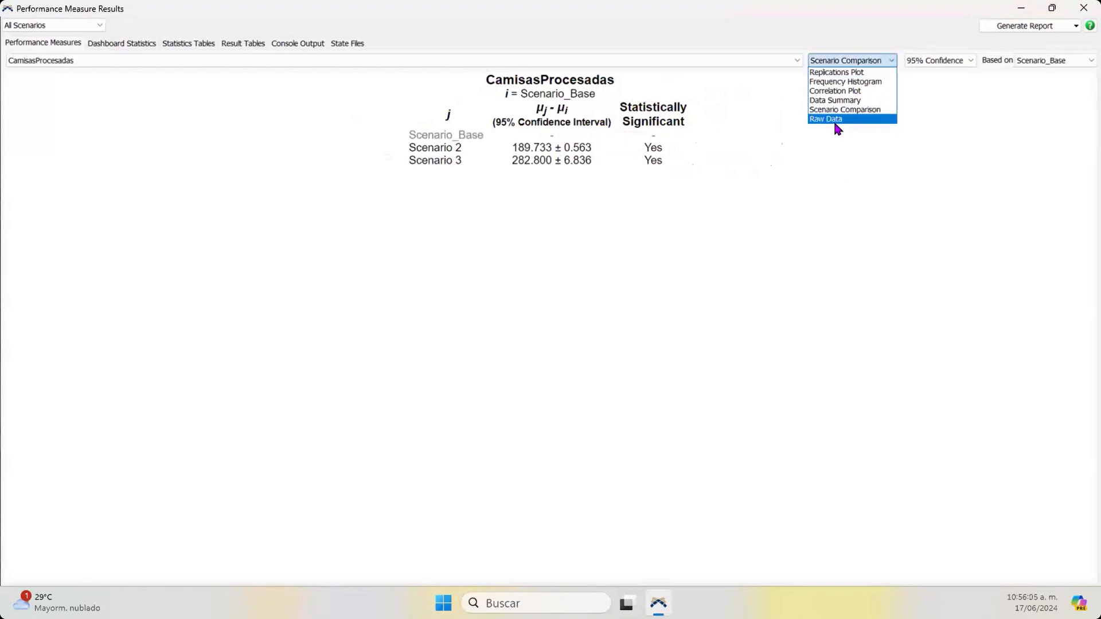
pyautogui.click(836, 119)
pyautogui.click(820, 194)
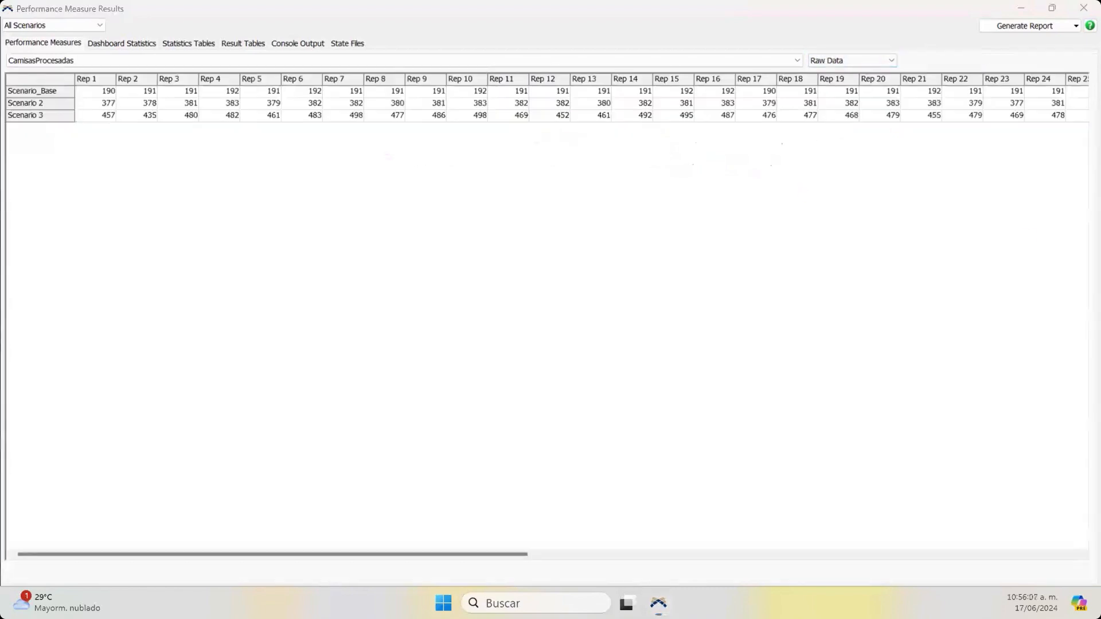
pyautogui.moveTo(92, 63); pyautogui.dragTo(120, 61)
pyautogui.moveTo(58, 90)
pyautogui.mouseDown()
pyautogui.moveTo(74, 79)
pyautogui.moveTo(72, 105)
pyautogui.mouseUp()
pyautogui.click(58, 117)
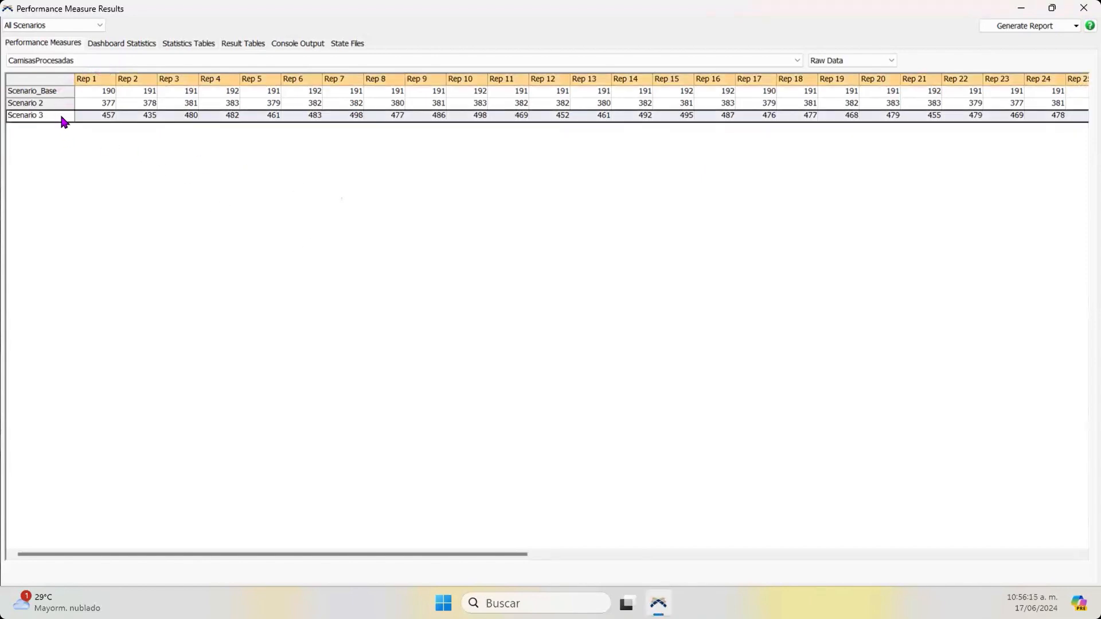
pyautogui.click(97, 116)
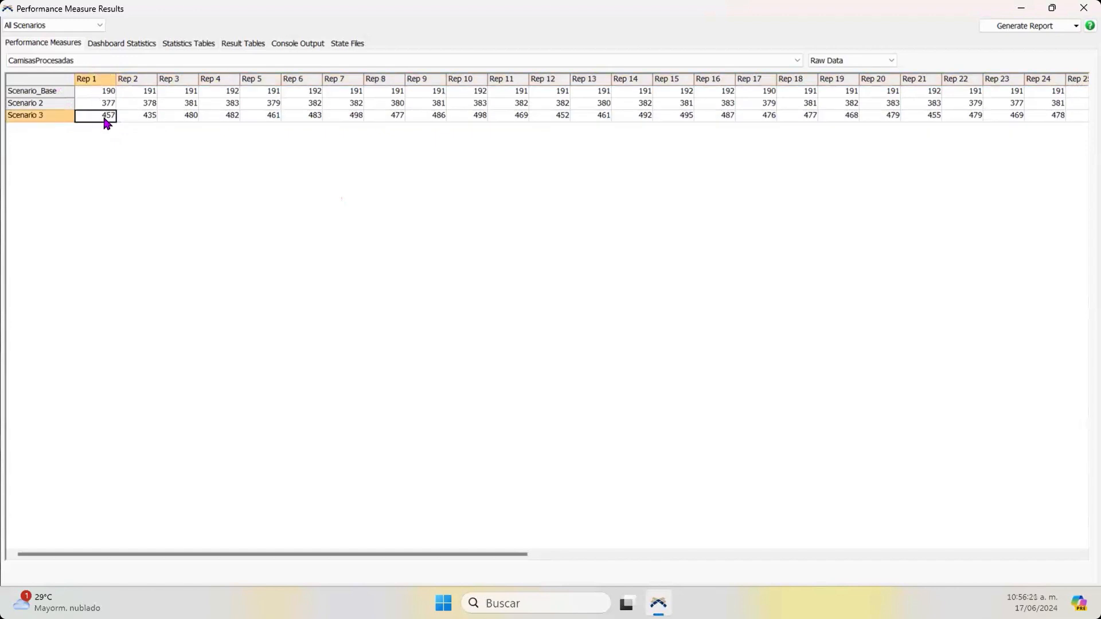
pyautogui.click(549, 117)
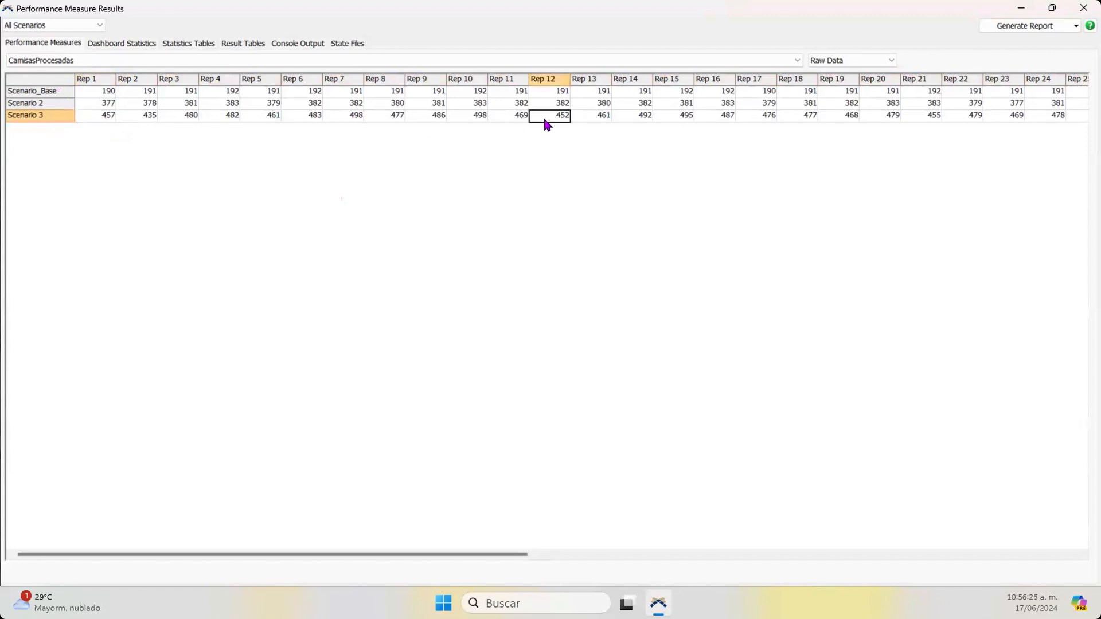
pyautogui.click(89, 94)
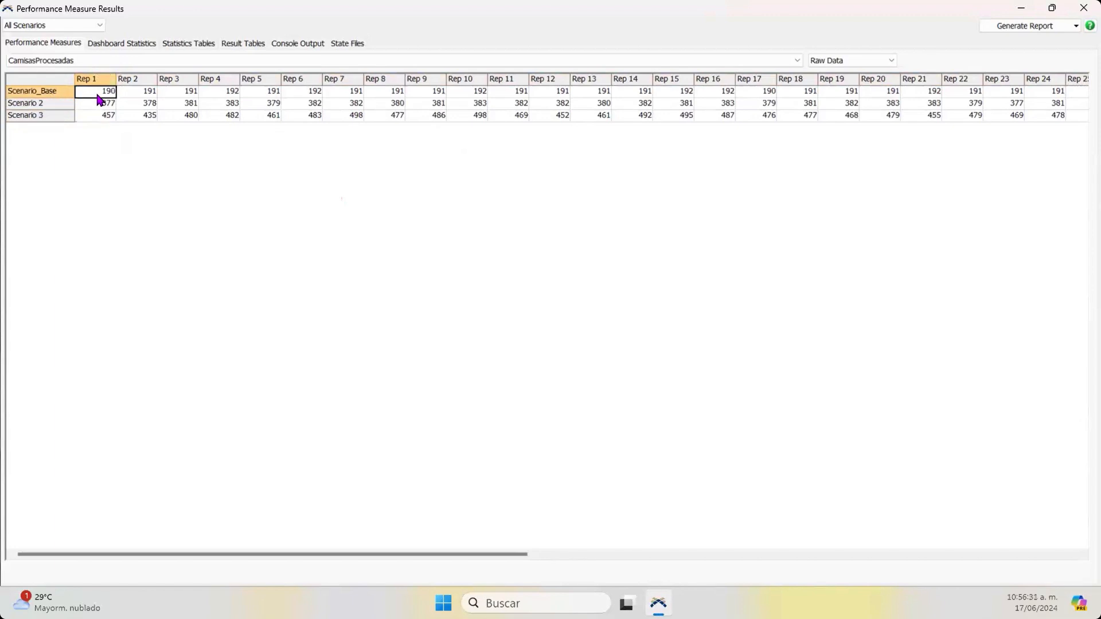
pyautogui.click(48, 92)
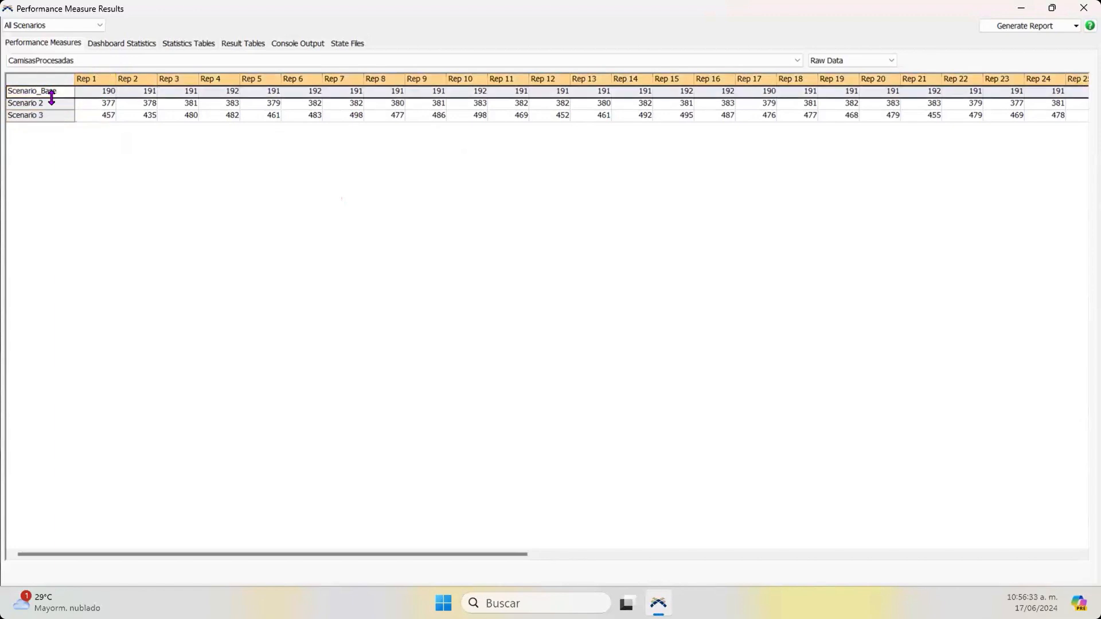
pyautogui.click(55, 100)
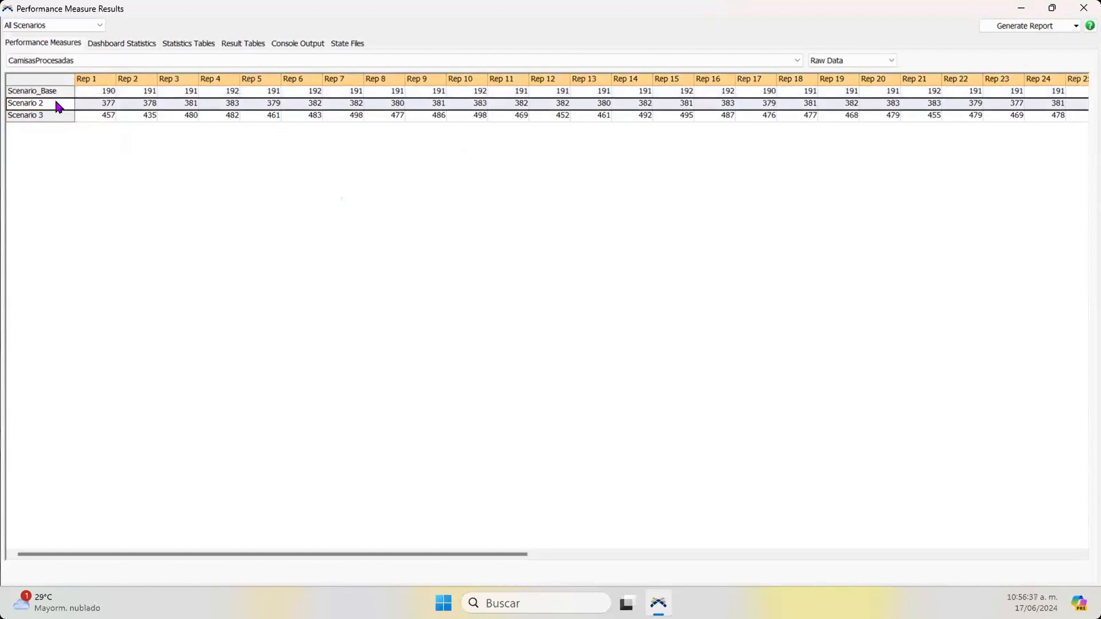
pyautogui.click(671, 256)
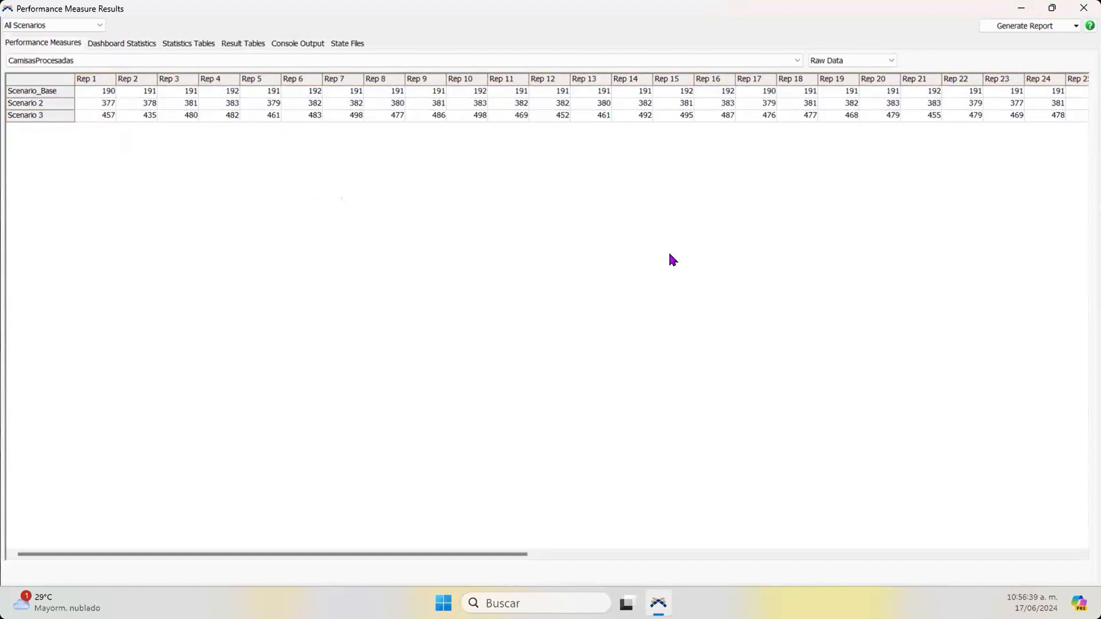
# Step: View the raw data and replications plot of CamisasNoProcesadas, and show the replications plot of UtilizacionMaquinaBordado
pyautogui.click(848, 58)
pyautogui.click(589, 238)
pyautogui.click(179, 60)
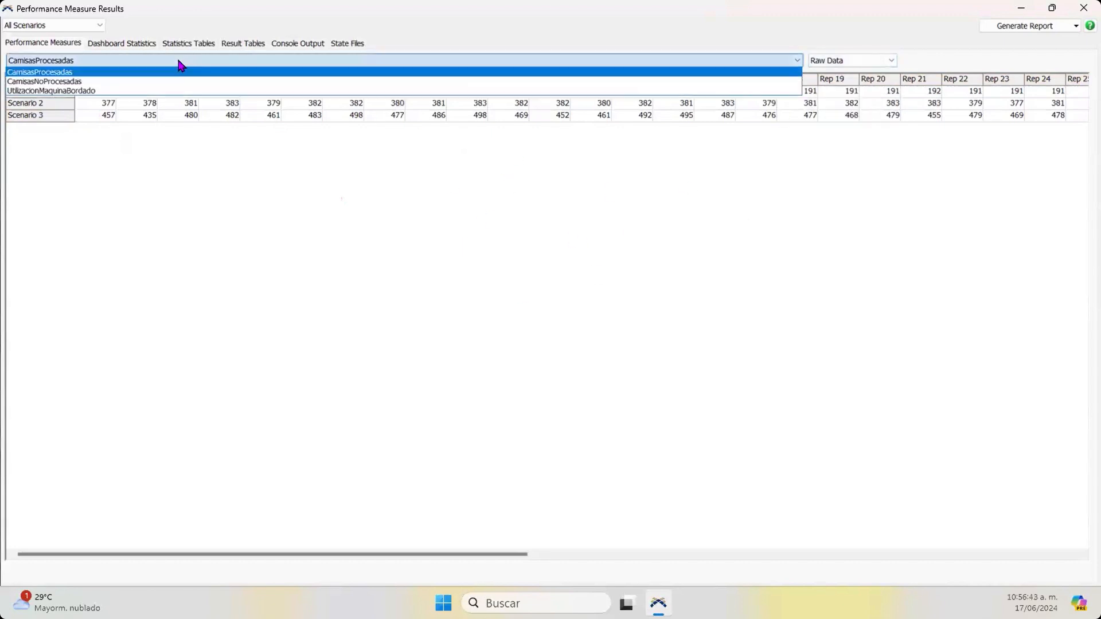
pyautogui.click(147, 83)
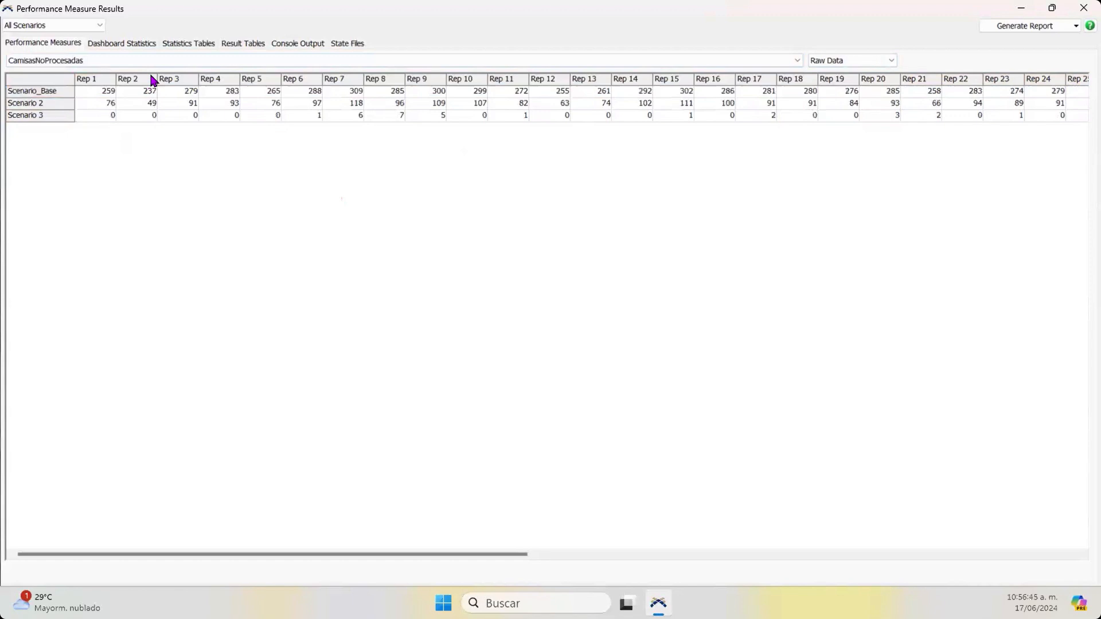
pyautogui.click(869, 58)
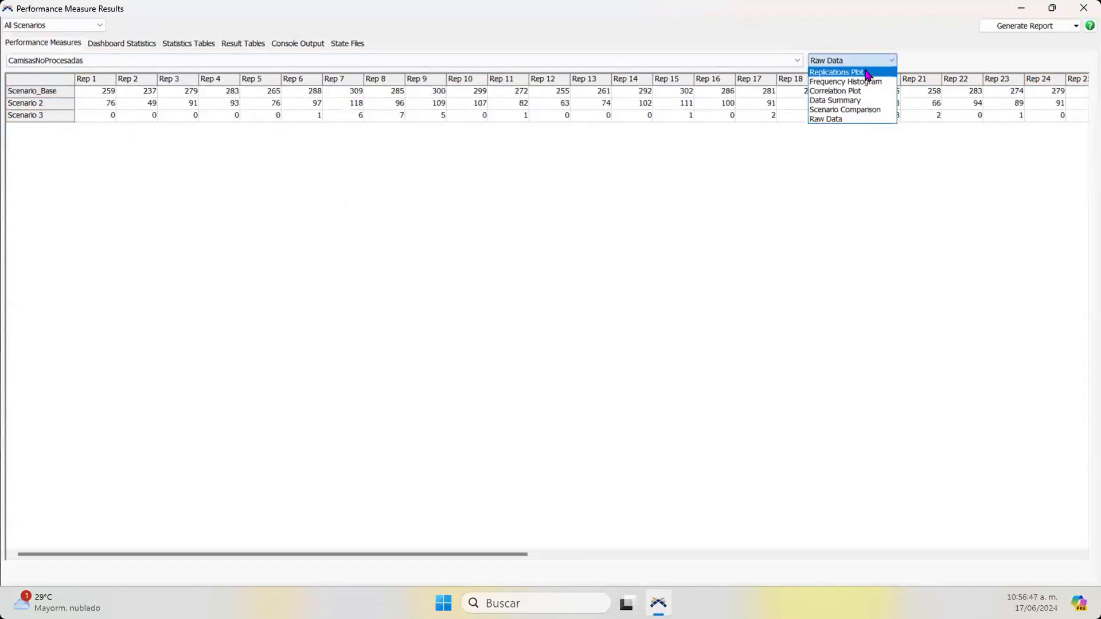
pyautogui.click(868, 72)
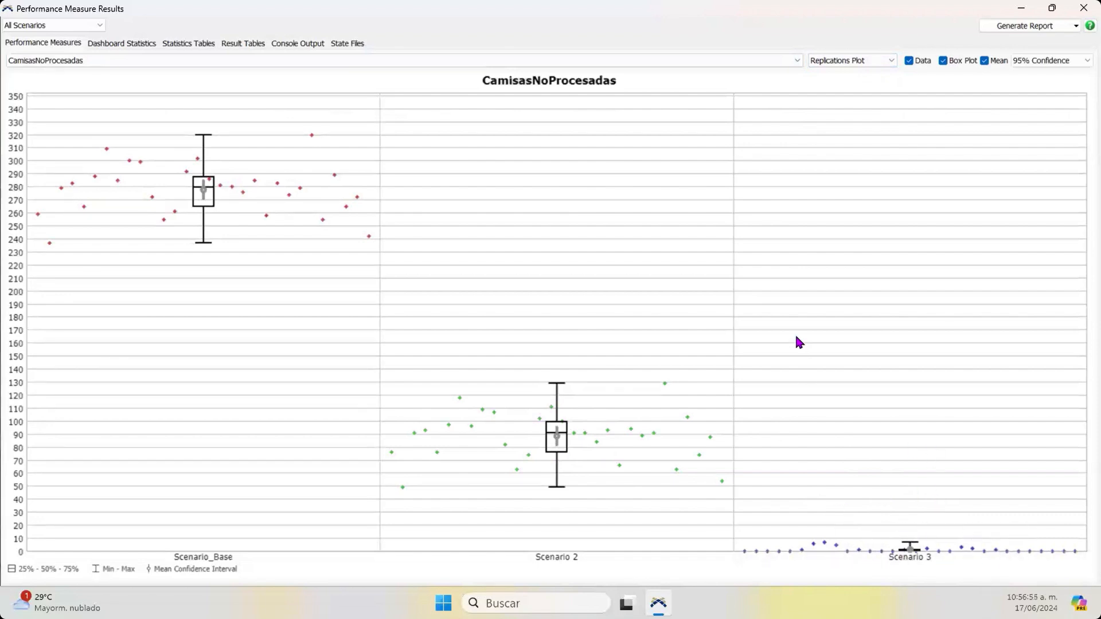
pyautogui.click(628, 60)
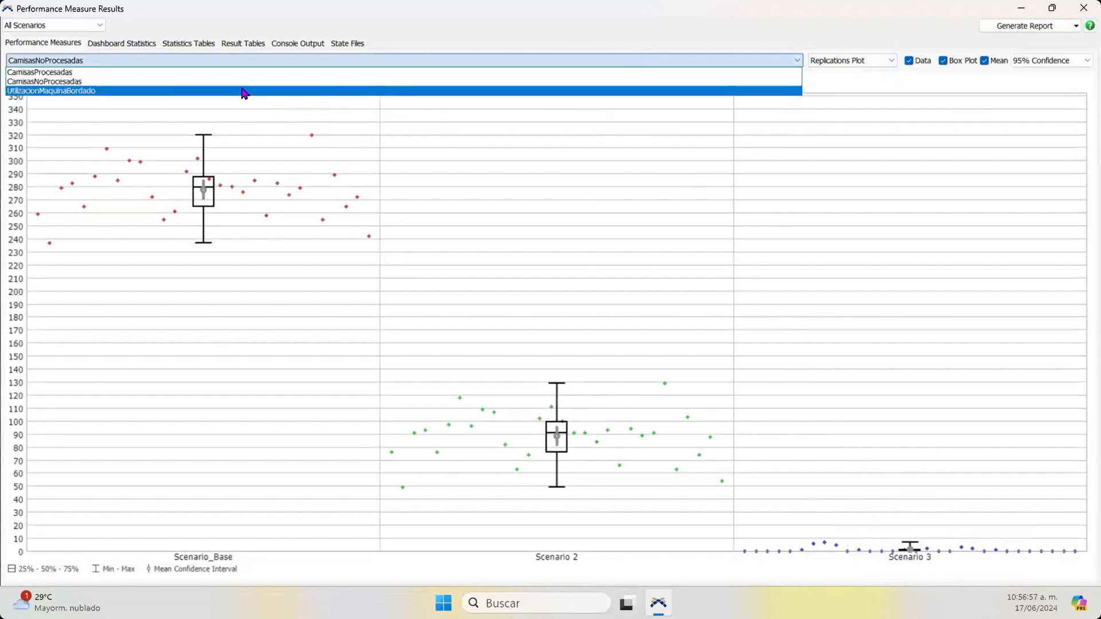
pyautogui.click(217, 90)
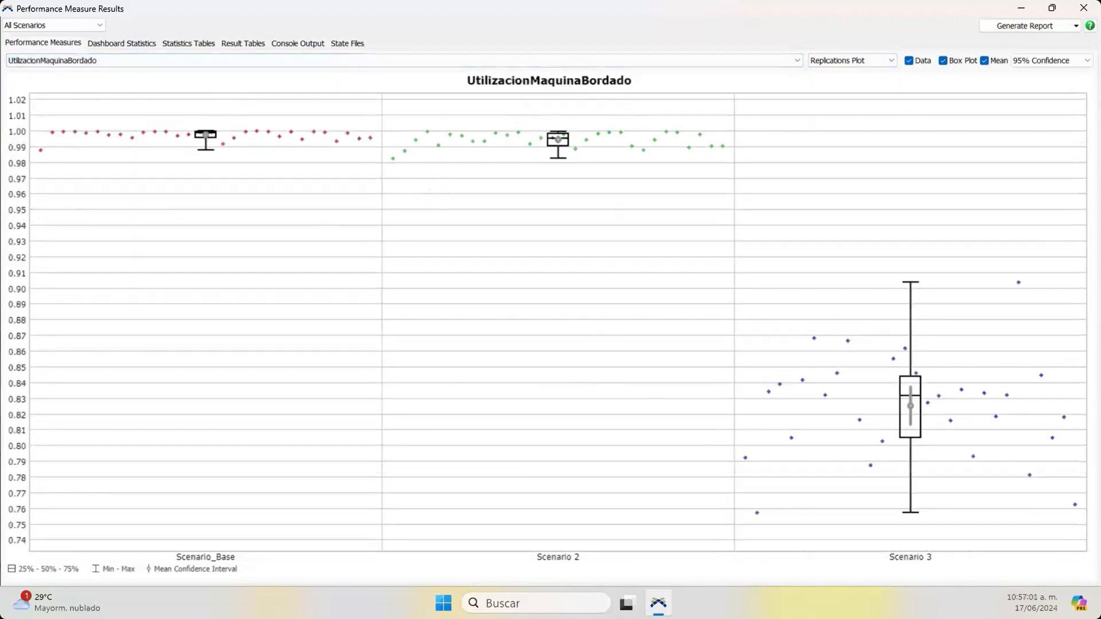
# Step: Examine the UtilizacionMaquinaBordado replications plot, comparing the box plots and data spread of Scenario_Base, Scenario 2 and Scenario 3
pyautogui.moveTo(541, 102)
pyautogui.mouseDown()
pyautogui.moveTo(597, 170)
pyautogui.moveTo(534, 105)
pyautogui.mouseUp()
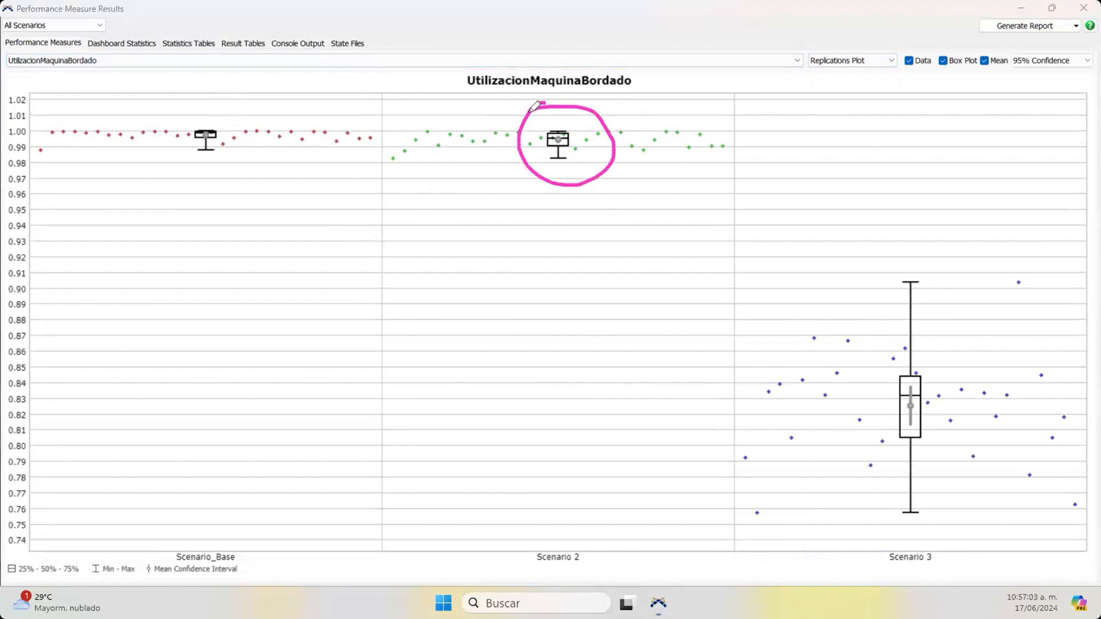
pyautogui.moveTo(252, 107)
pyautogui.mouseDown()
pyautogui.moveTo(167, 147)
pyautogui.moveTo(215, 95)
pyautogui.mouseUp()
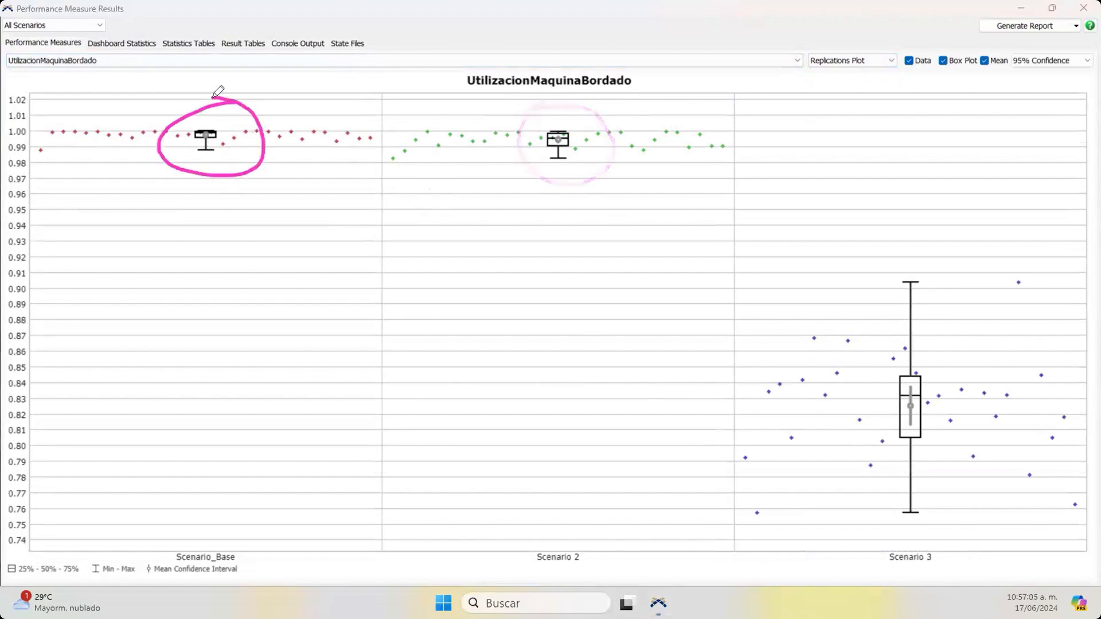
pyautogui.moveTo(273, 211)
pyautogui.mouseDown()
pyautogui.moveTo(251, 244)
pyautogui.moveTo(314, 282)
pyautogui.mouseUp()
pyautogui.moveTo(613, 221); pyautogui.dragTo(679, 248)
pyautogui.moveTo(847, 283)
pyautogui.mouseDown()
pyautogui.moveTo(876, 275)
pyautogui.moveTo(850, 329)
pyautogui.mouseUp()
pyautogui.moveTo(886, 235)
pyautogui.mouseDown()
pyautogui.moveTo(767, 344)
pyautogui.moveTo(1054, 353)
pyautogui.mouseUp()
pyautogui.moveTo(951, 246); pyautogui.dragTo(775, 276)
pyautogui.moveTo(912, 413)
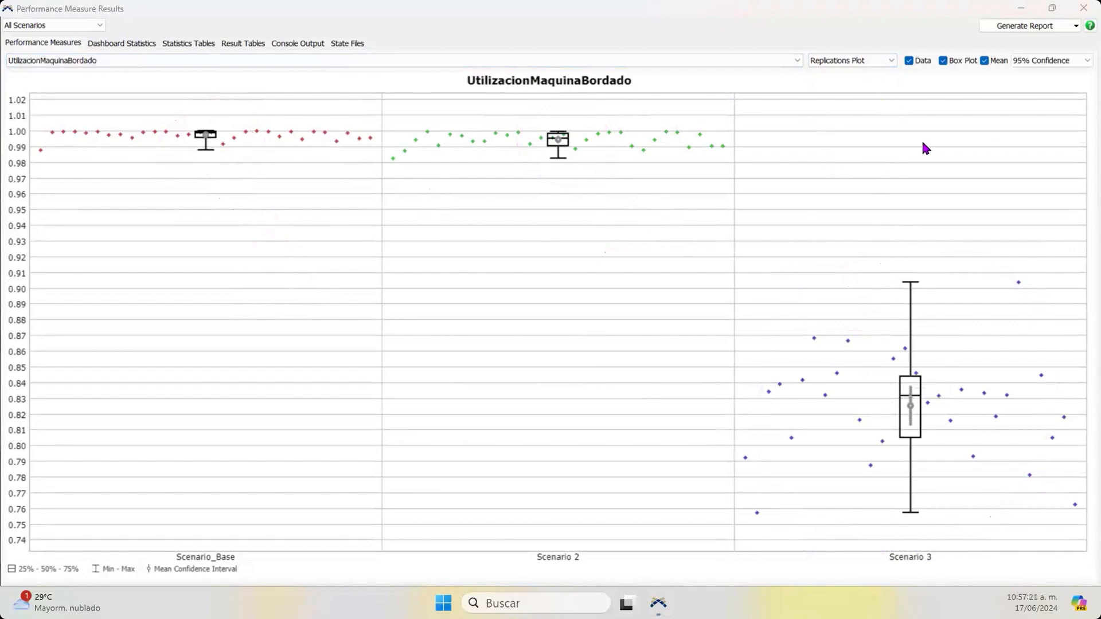
# Step: Check which report formats can be generated from the experiment results, keeping the results window maximized
pyautogui.click(1051, 7)
pyautogui.moveTo(899, 157); pyautogui.dragTo(776, 165)
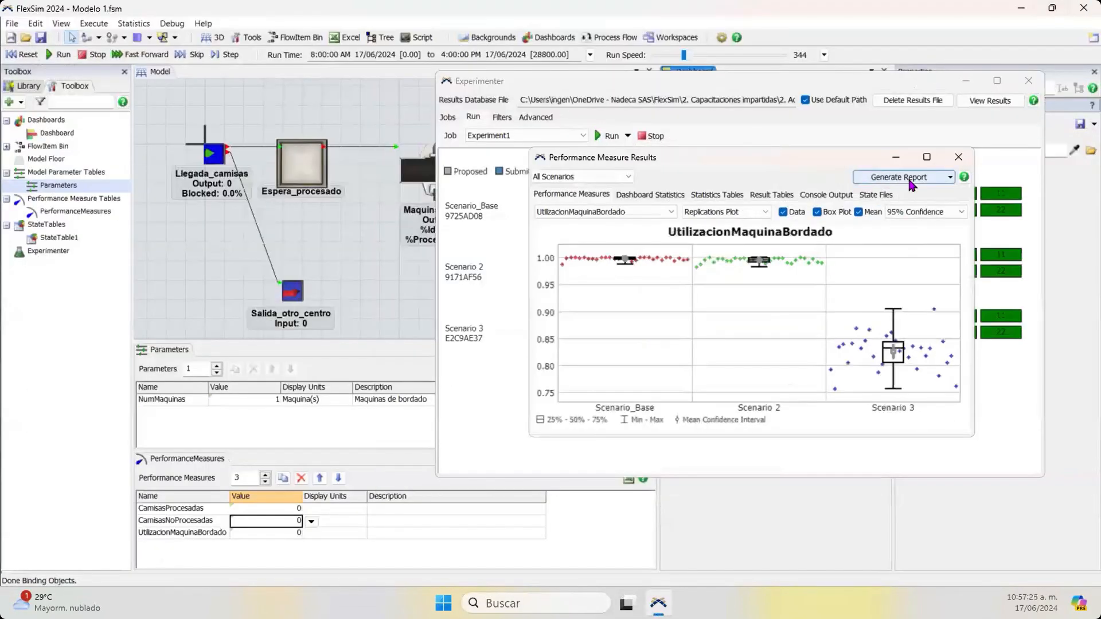
pyautogui.click(941, 178)
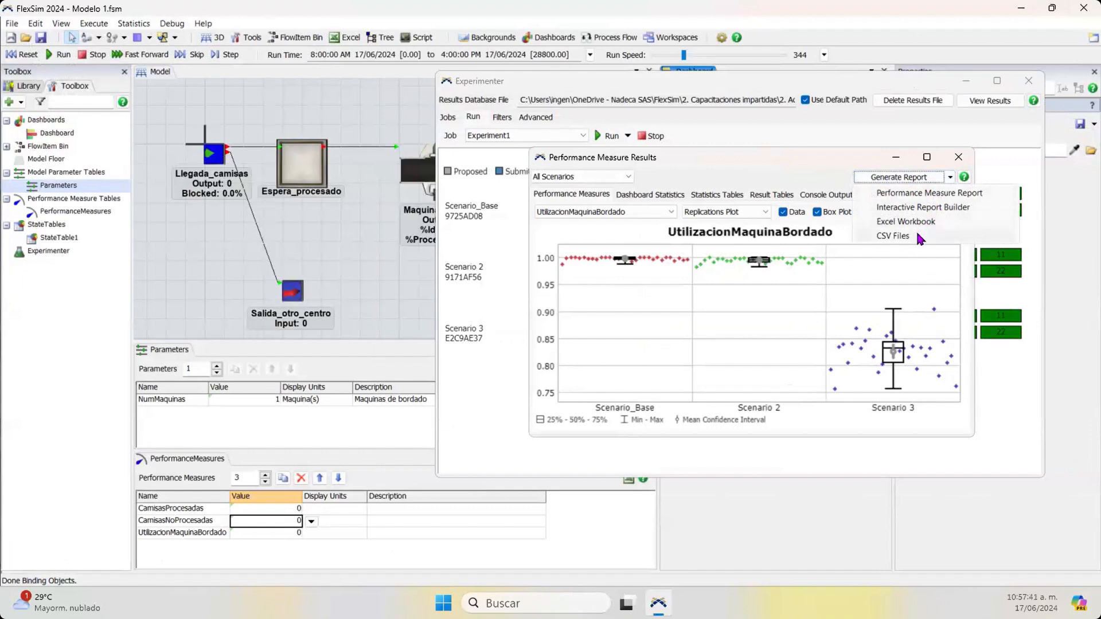
pyautogui.click(929, 161)
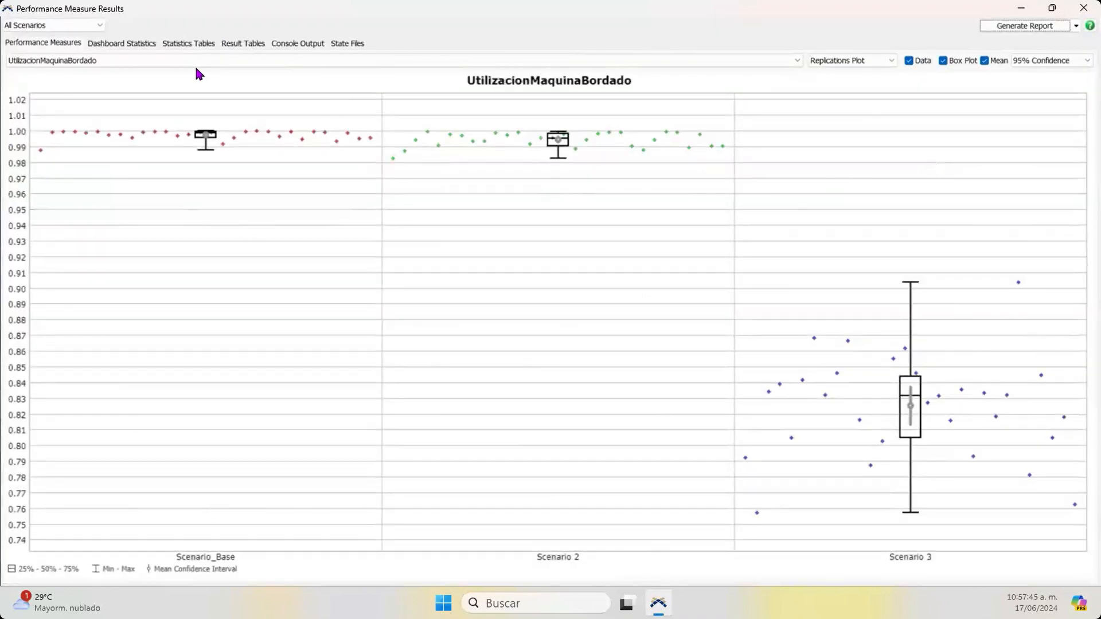
# Step: View the Throughput, Throughput 1 and State Bar dashboard statistics for replication 1 of Scenario_Base
pyautogui.click(135, 45)
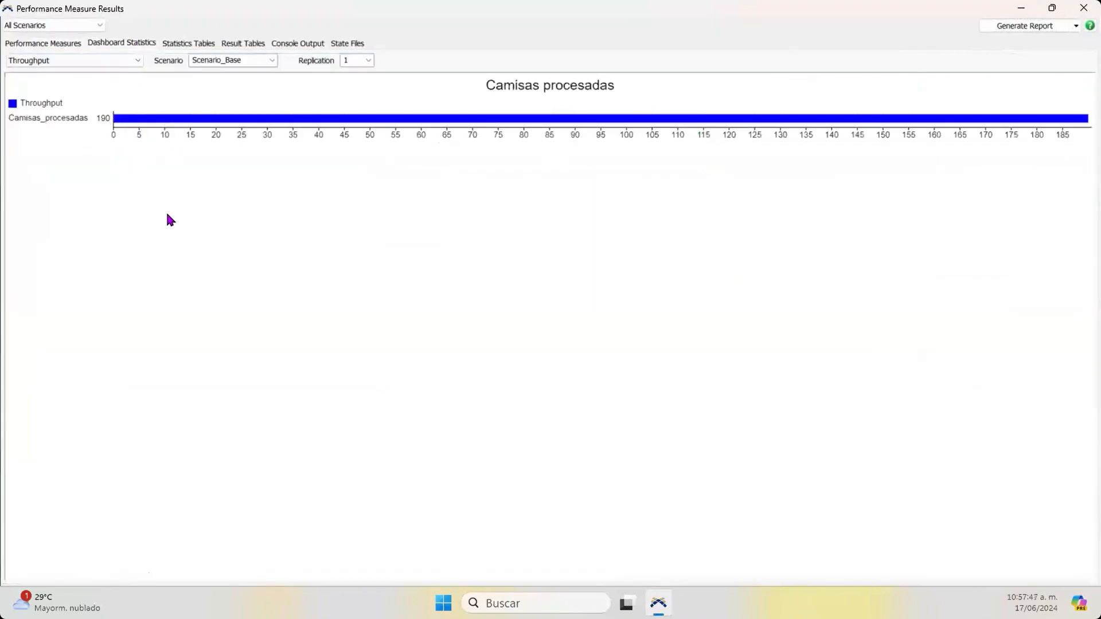
pyautogui.click(135, 62)
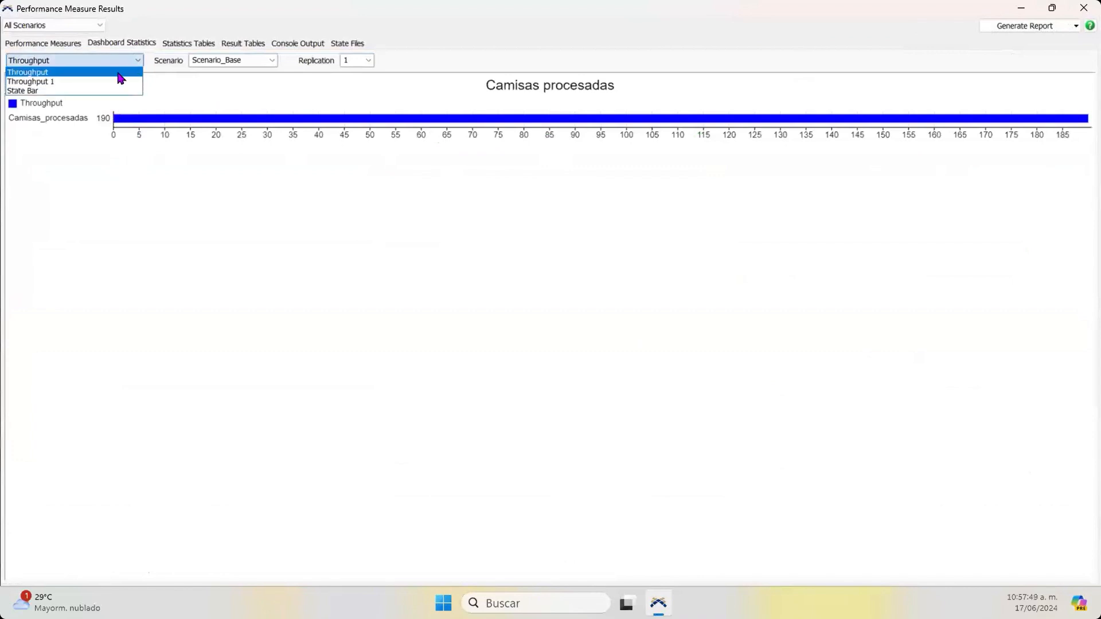
pyautogui.click(113, 81)
pyautogui.click(122, 60)
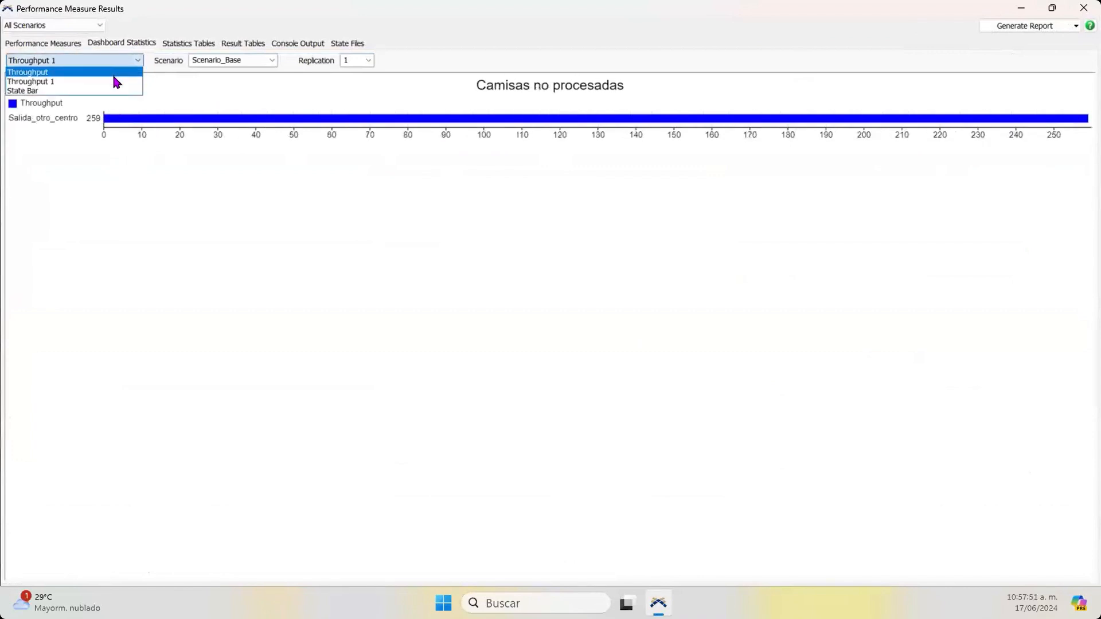
pyautogui.click(118, 91)
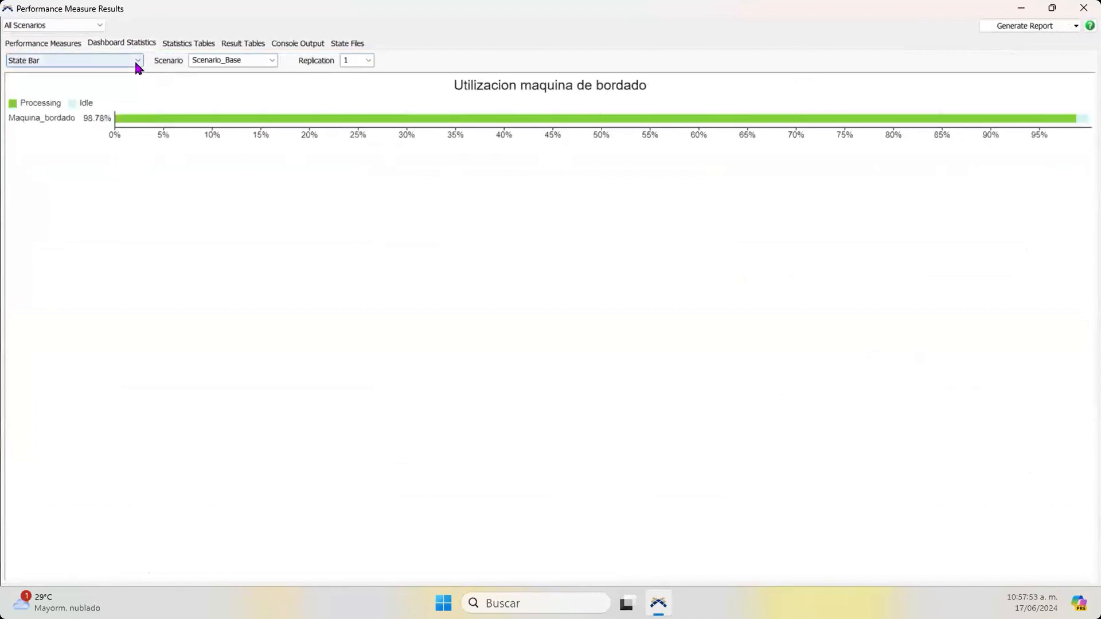
# Step: Show the embroidery machine State Bar for Scenario 3, replication 25
pyautogui.click(273, 63)
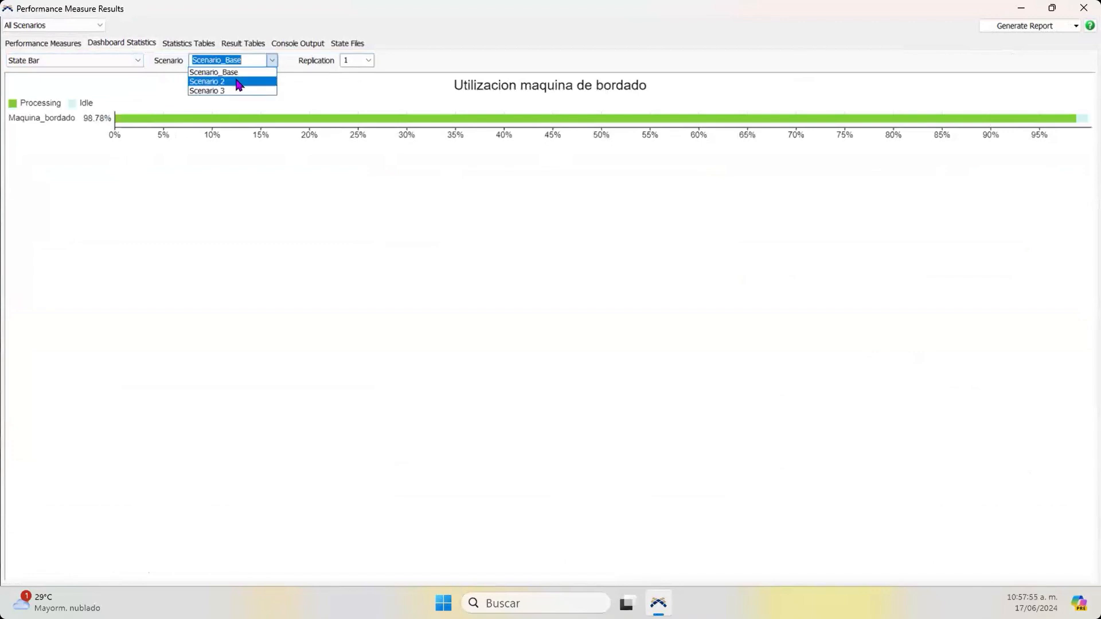
pyautogui.click(238, 90)
pyautogui.click(273, 61)
pyautogui.click(261, 92)
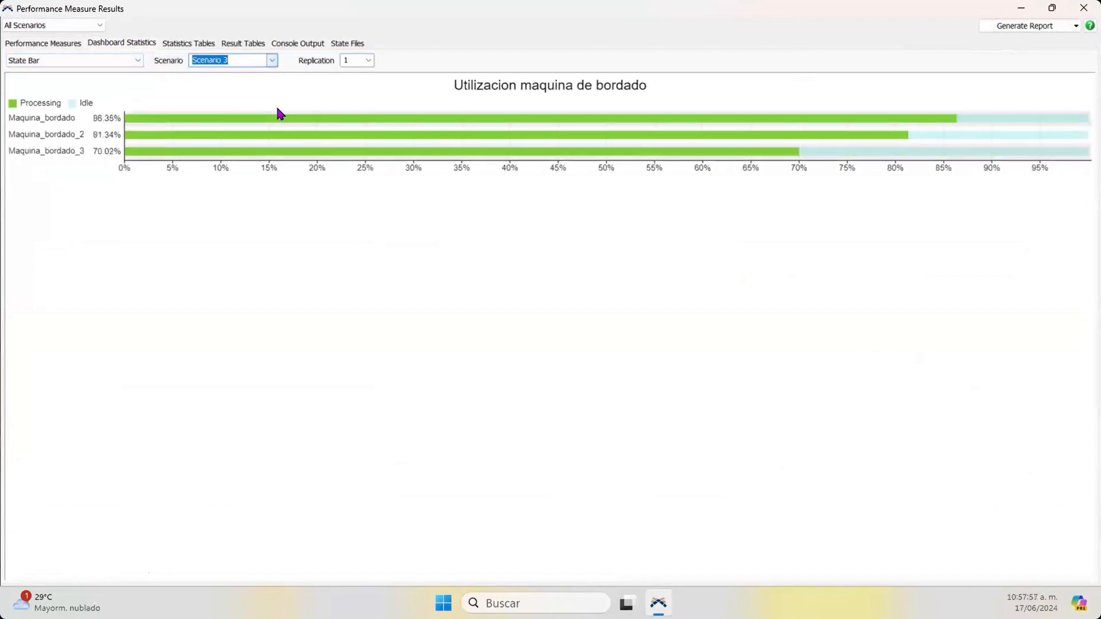
pyautogui.click(368, 61)
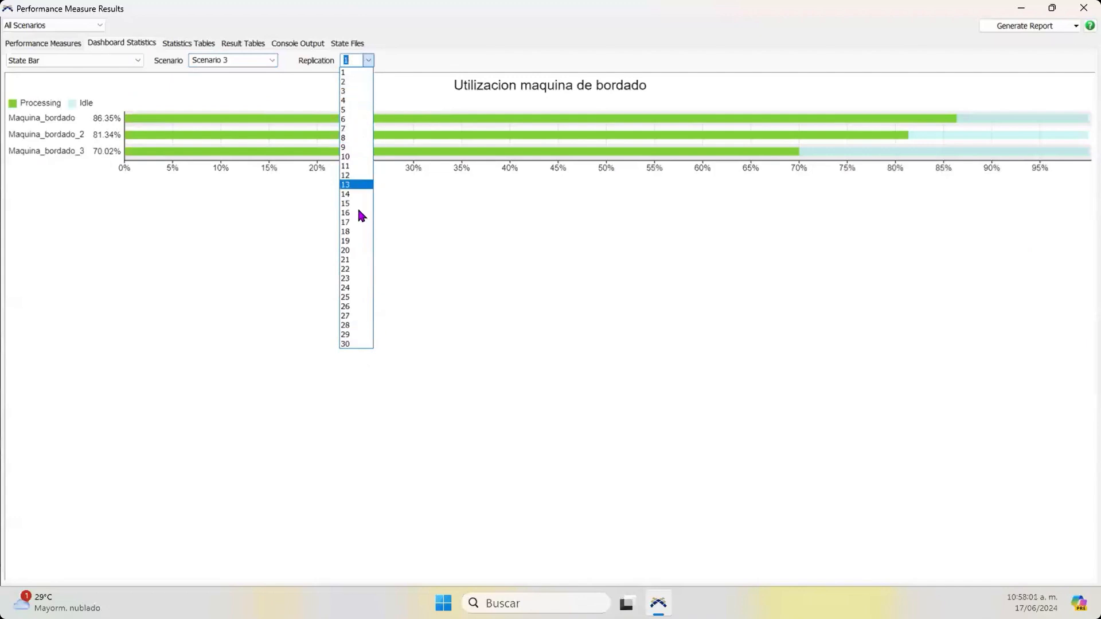
pyautogui.click(359, 297)
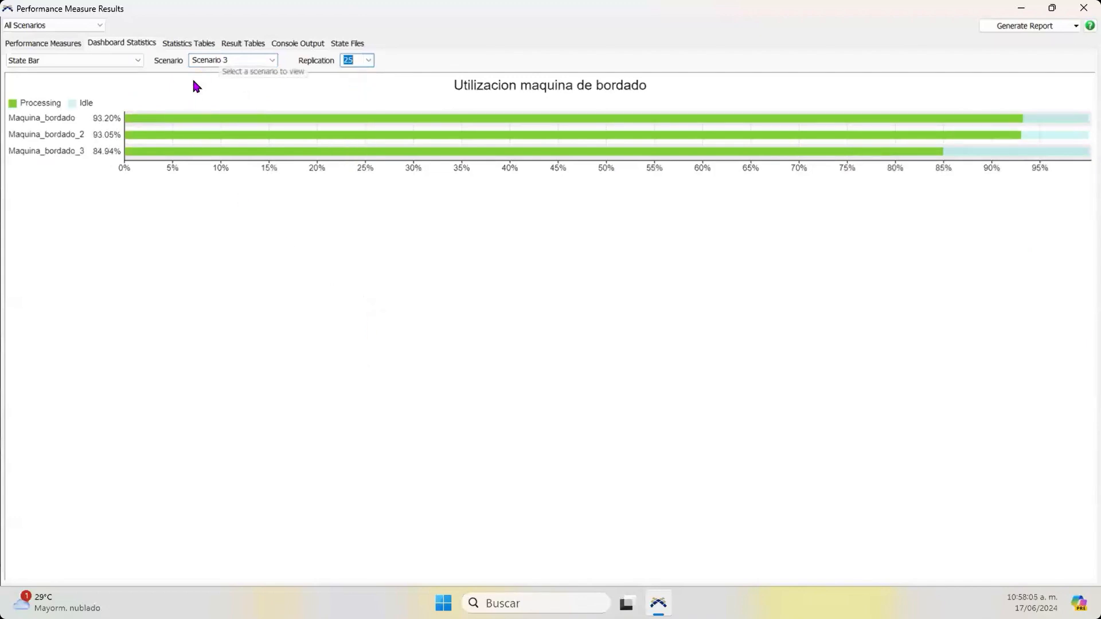
# Step: Inspect the Throughput statistics table by scenario and replication, and return to the dashboard statistics
pyautogui.click(209, 46)
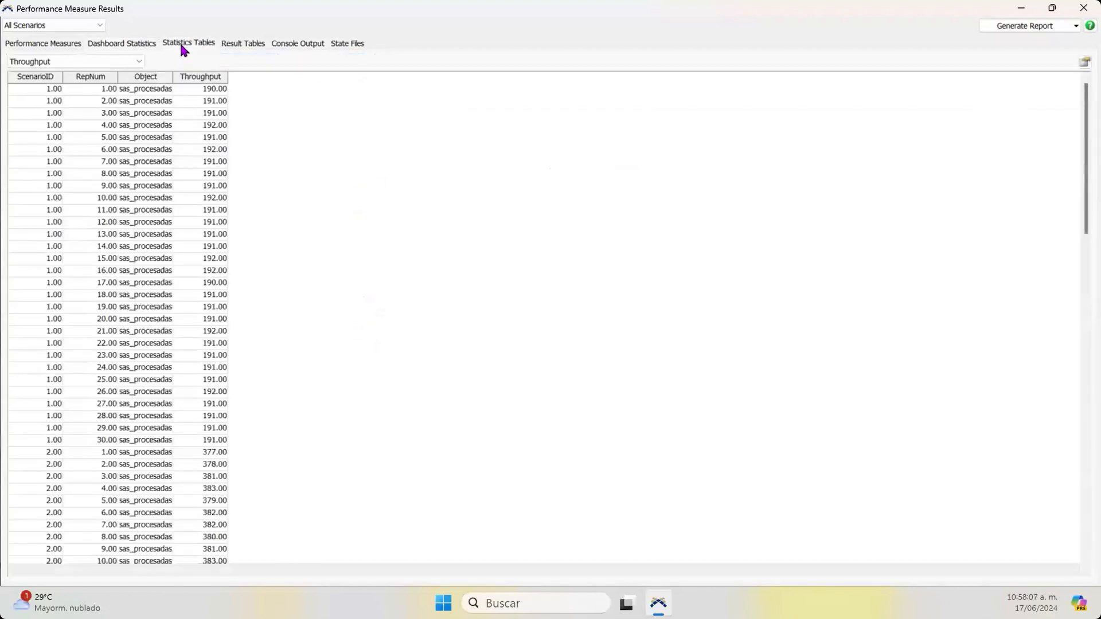
pyautogui.click(191, 100)
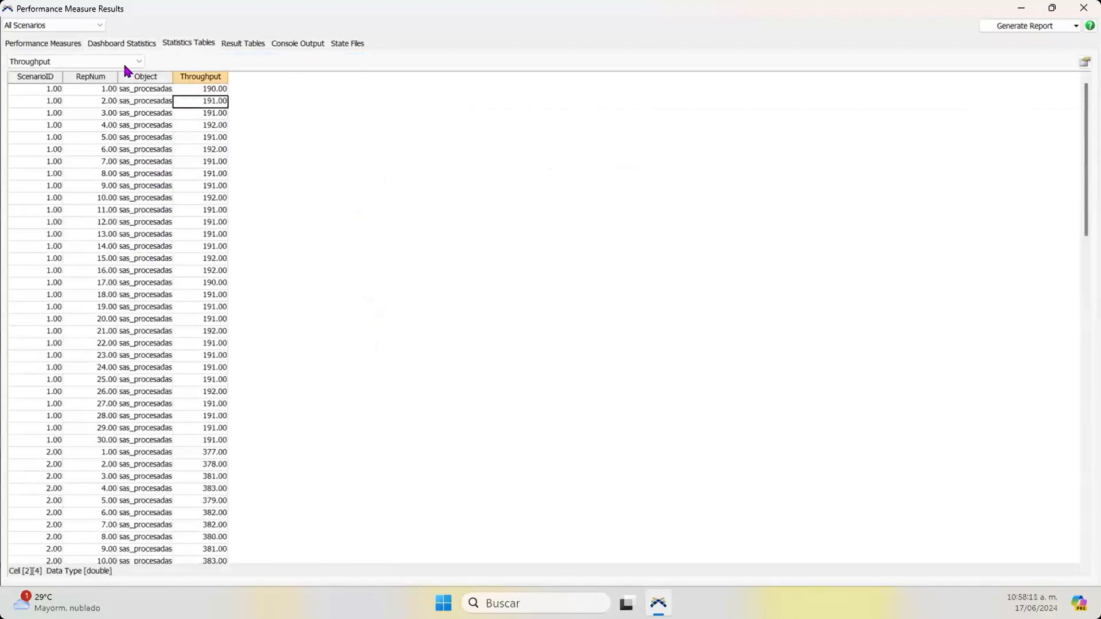
pyautogui.click(113, 42)
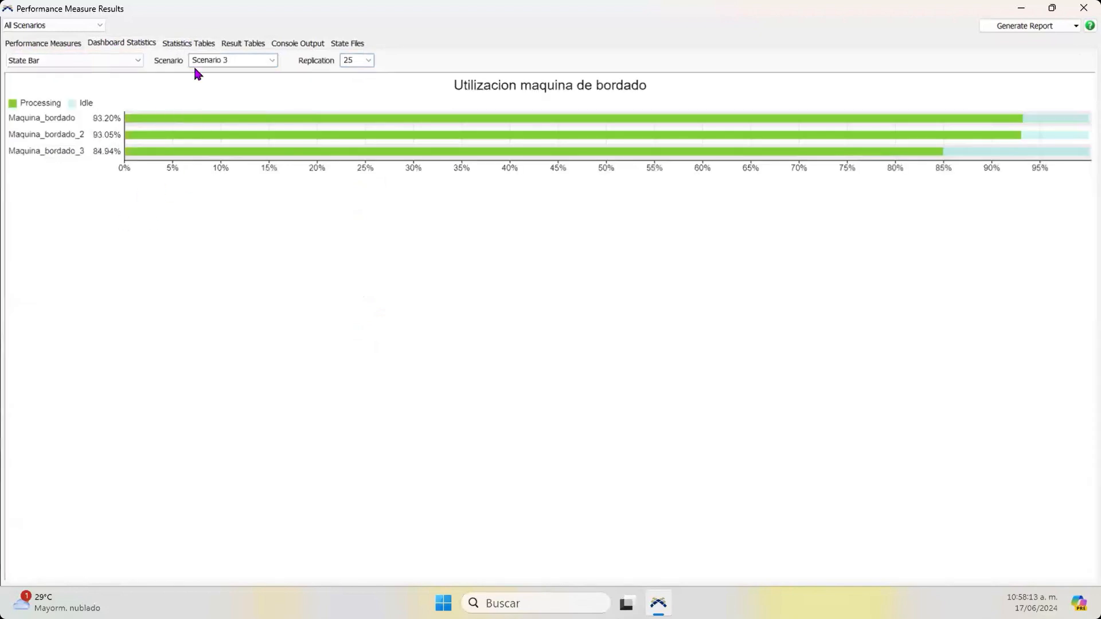
# Step: Show the Summary result table with columns widened to fit their headings, and compare the rows of the three scenarios
pyautogui.click(232, 45)
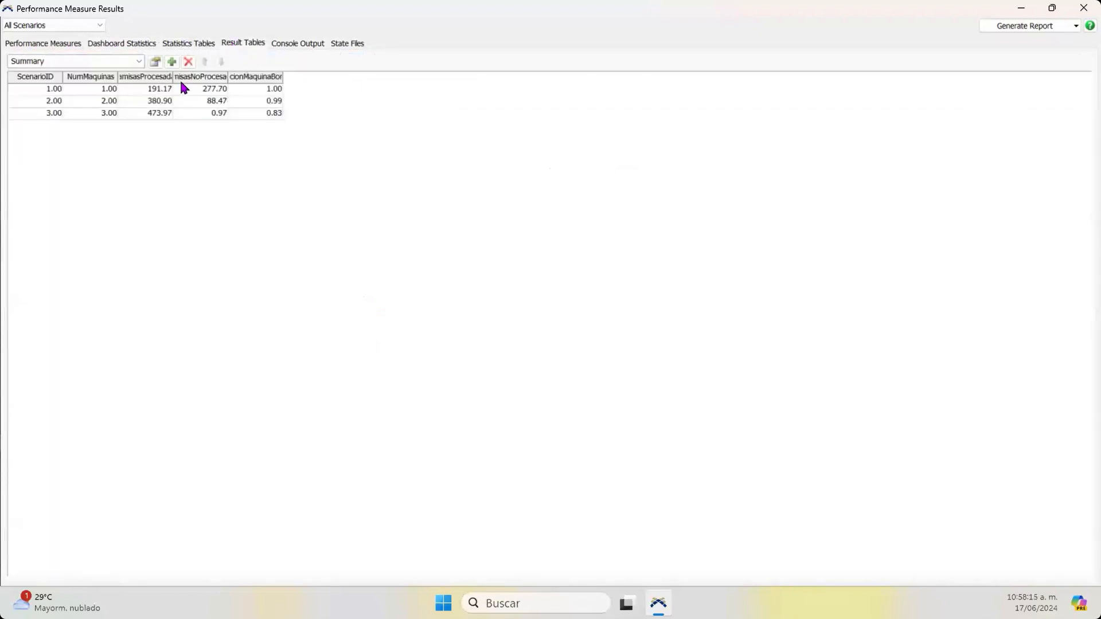
pyautogui.moveTo(118, 77); pyautogui.dragTo(474, 84)
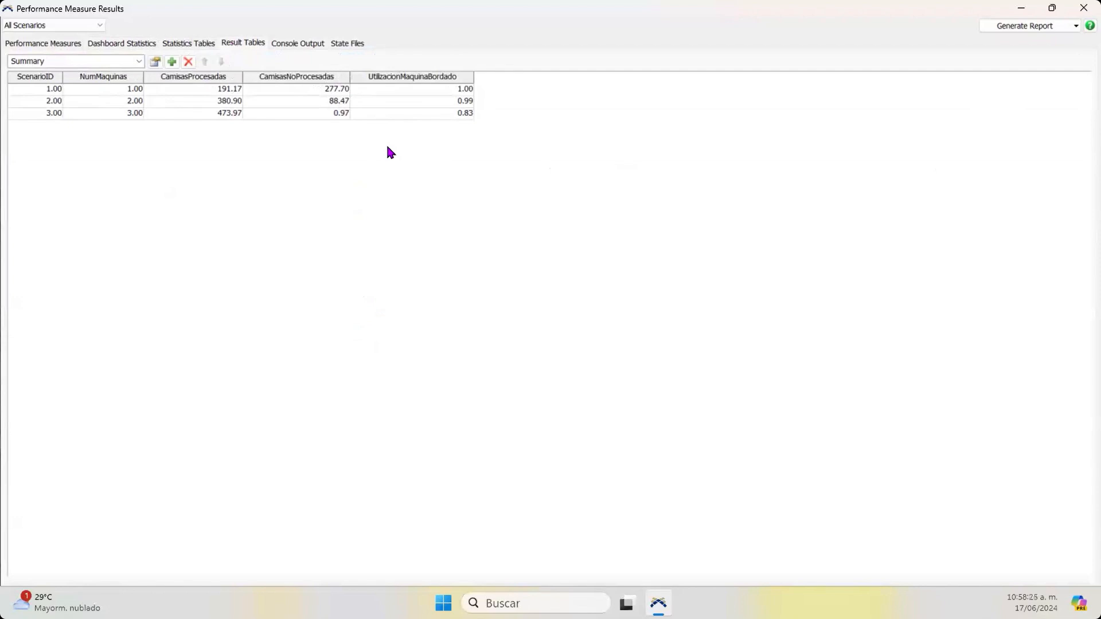
pyautogui.moveTo(41, 106); pyautogui.dragTo(447, 103)
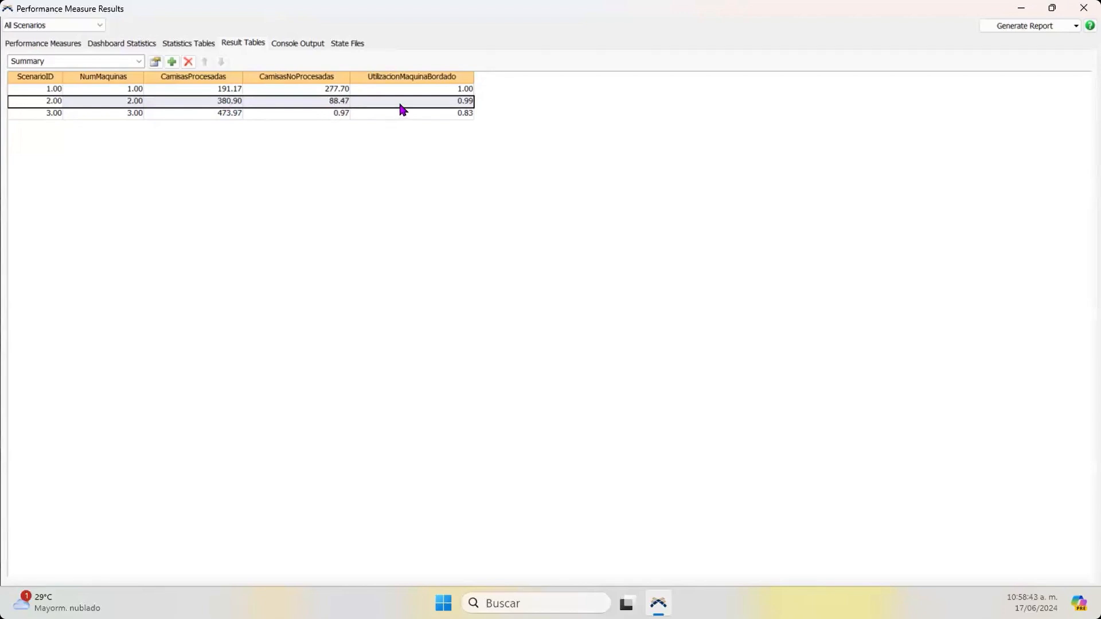
pyautogui.moveTo(39, 113); pyautogui.dragTo(431, 111)
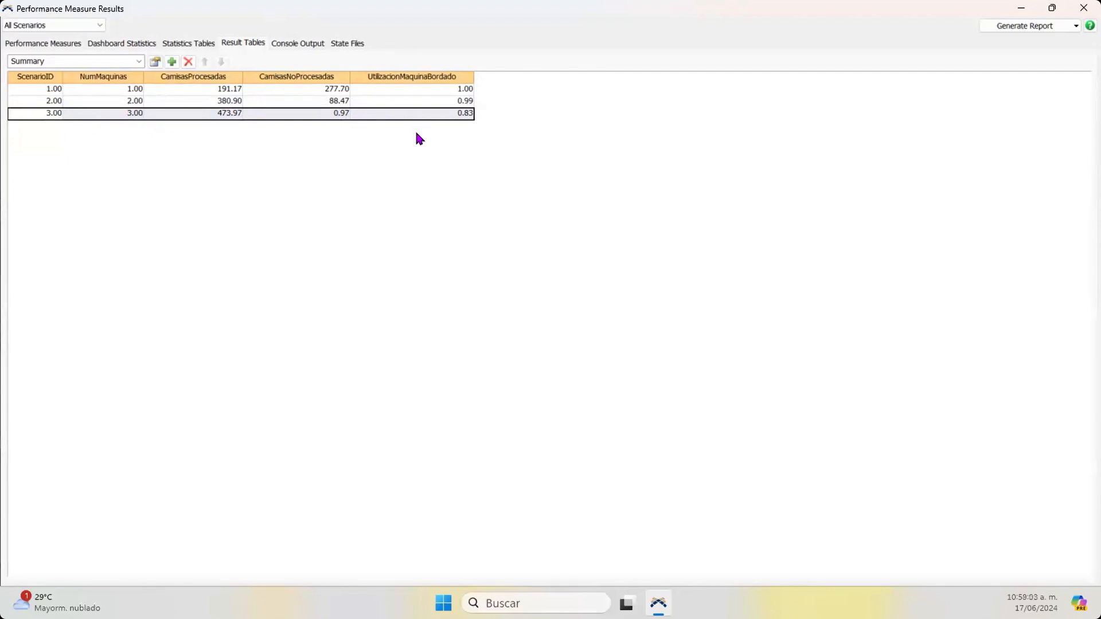
pyautogui.click(454, 115)
pyautogui.moveTo(454, 116); pyautogui.dragTo(54, 93)
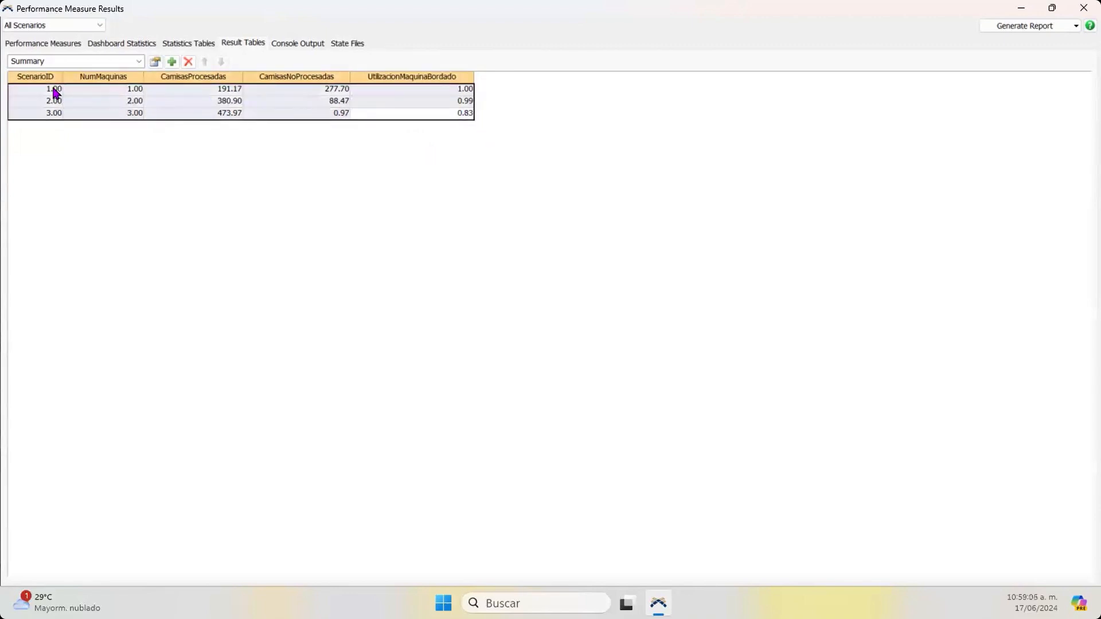
pyautogui.click(139, 61)
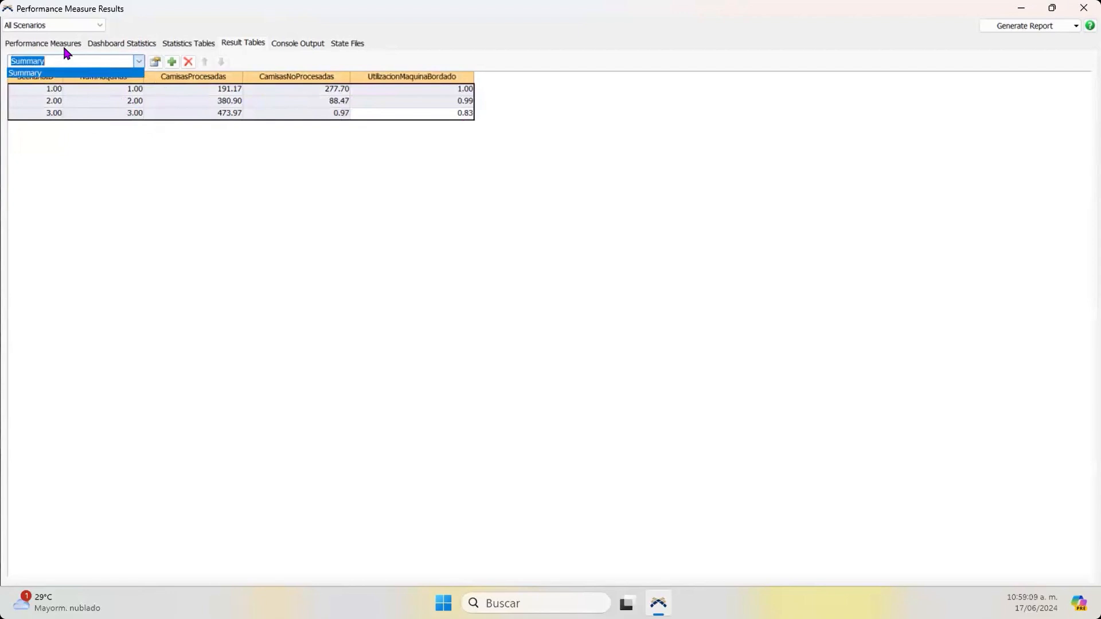
# Step: Restore the results window to its smaller size and review the report generation options without creating a report
pyautogui.click(1051, 8)
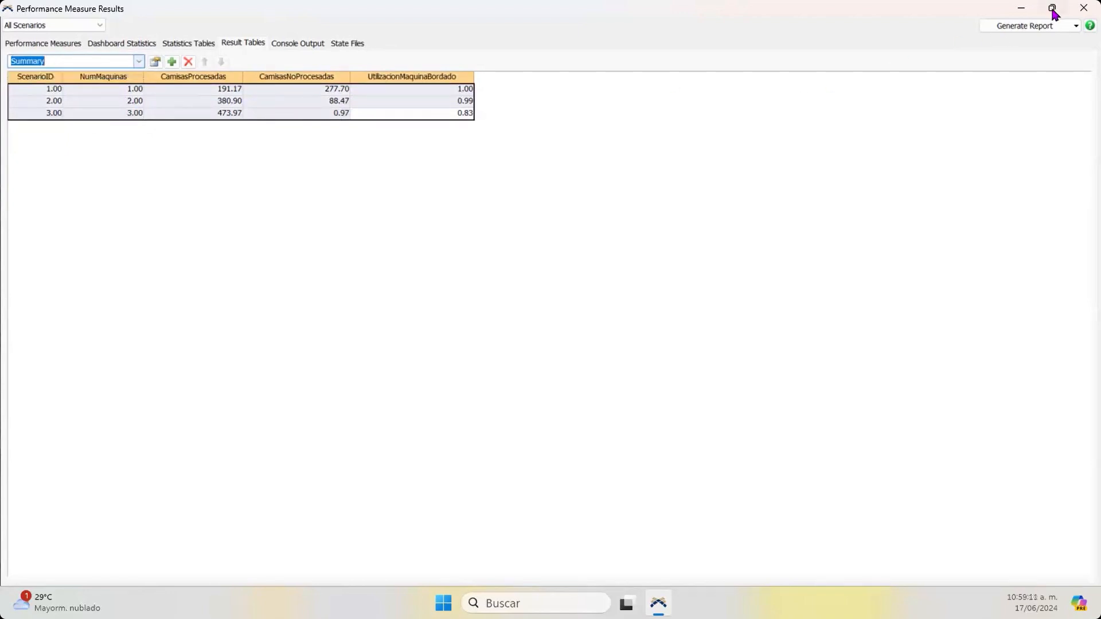
pyautogui.click(1051, 8)
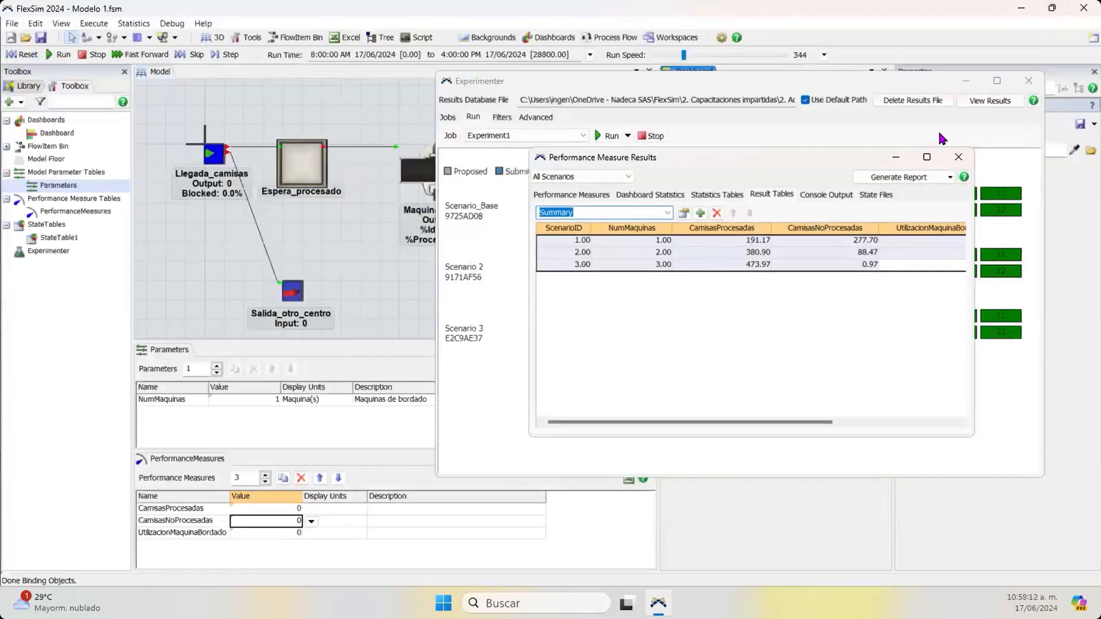
pyautogui.click(928, 177)
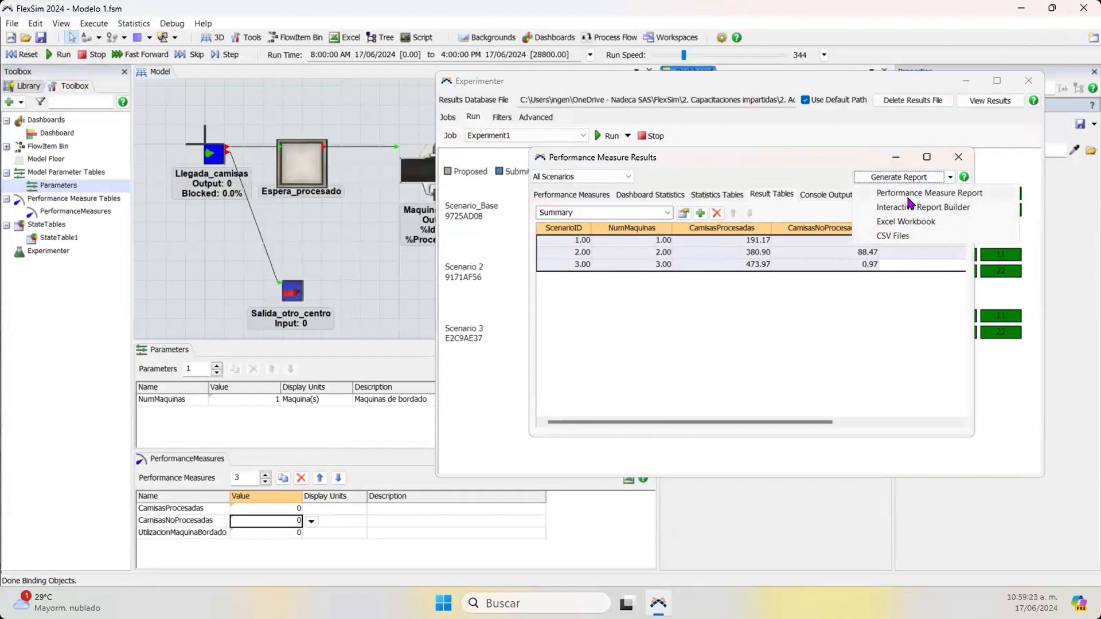
pyautogui.click(799, 164)
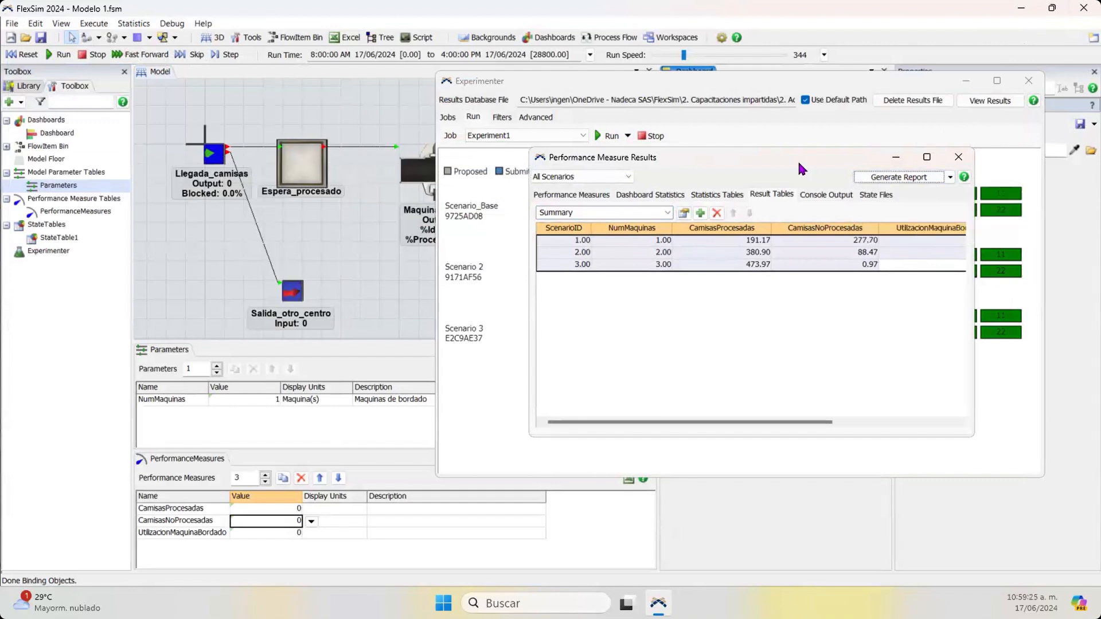